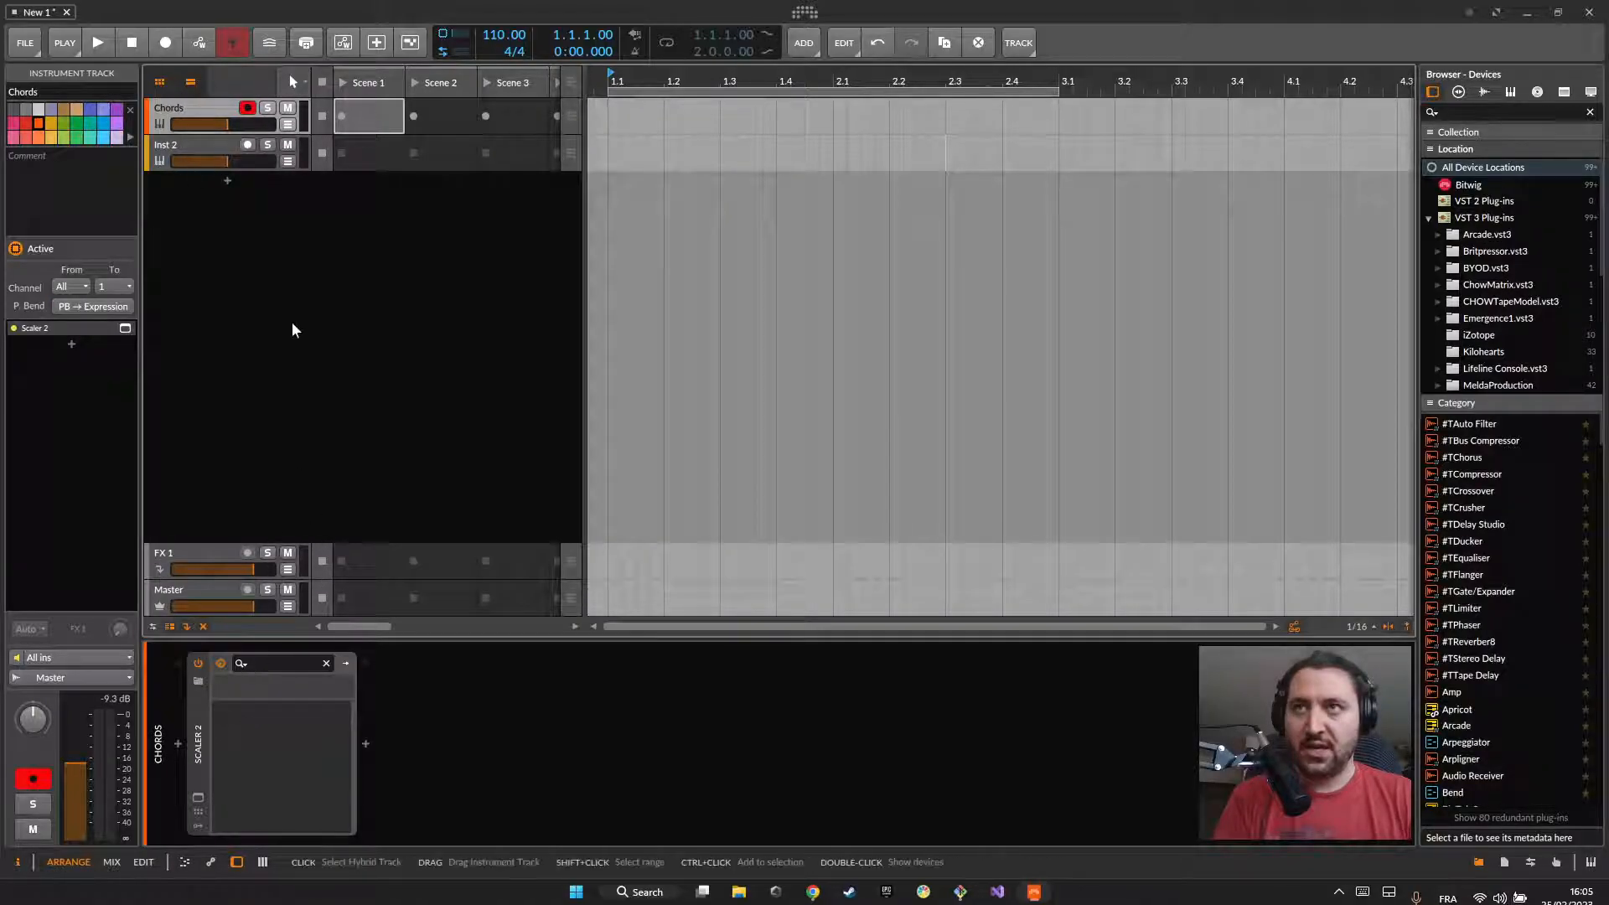
# Step: Open the Scaler 2 plug-in on the Chords track, leaving the track's Scene 1 slot empty
pyautogui.doubleClick(353, 118)
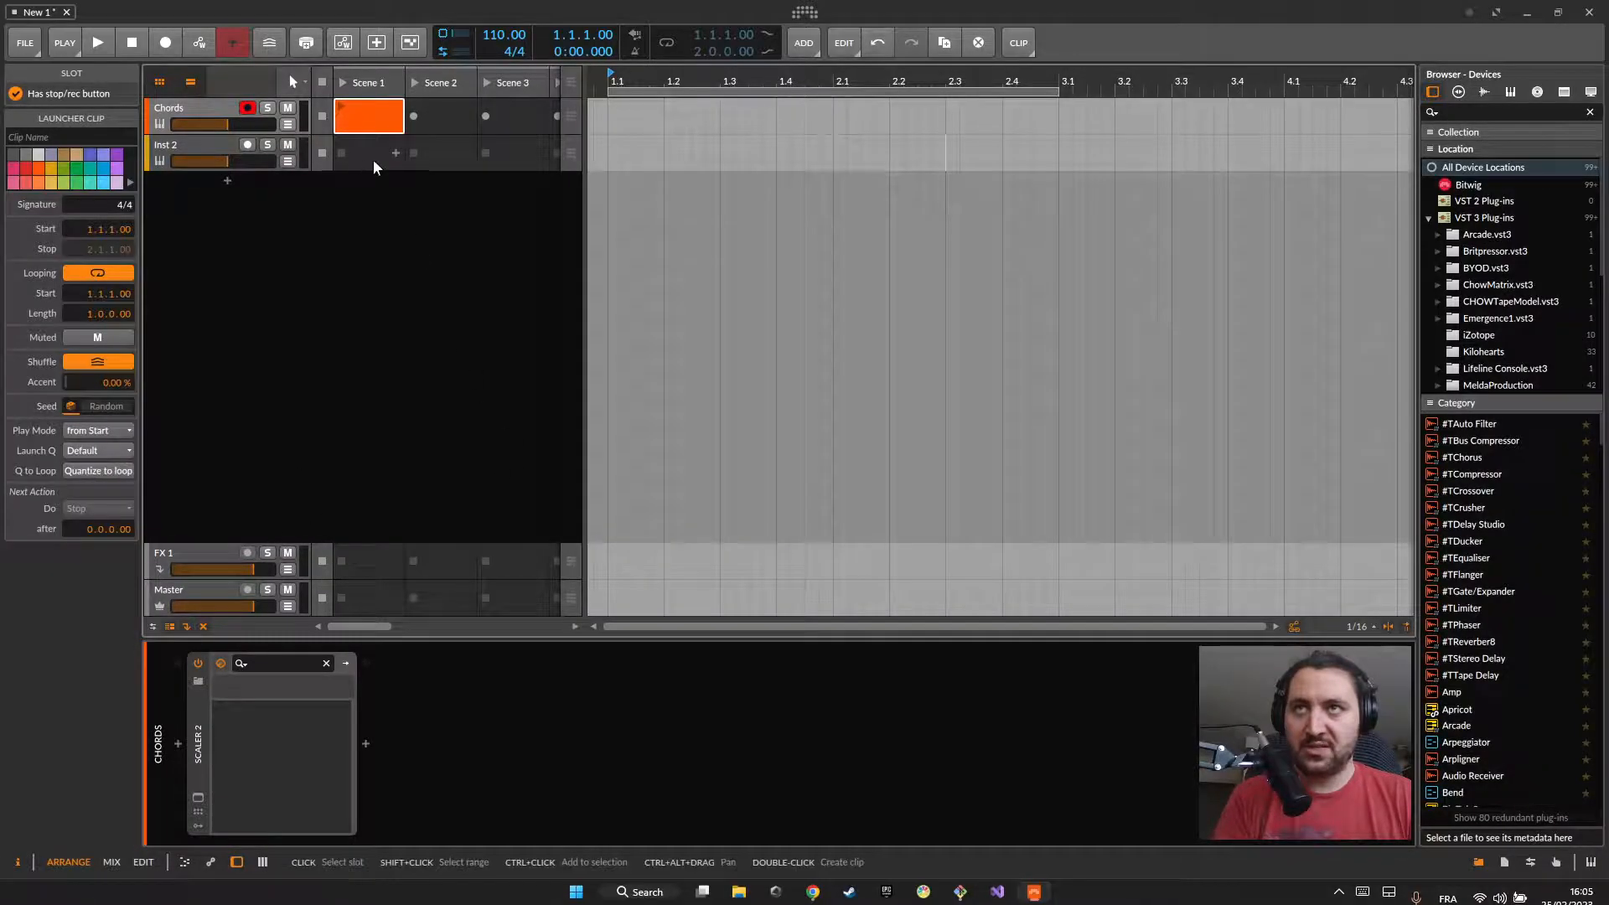
pyautogui.press('Delete')
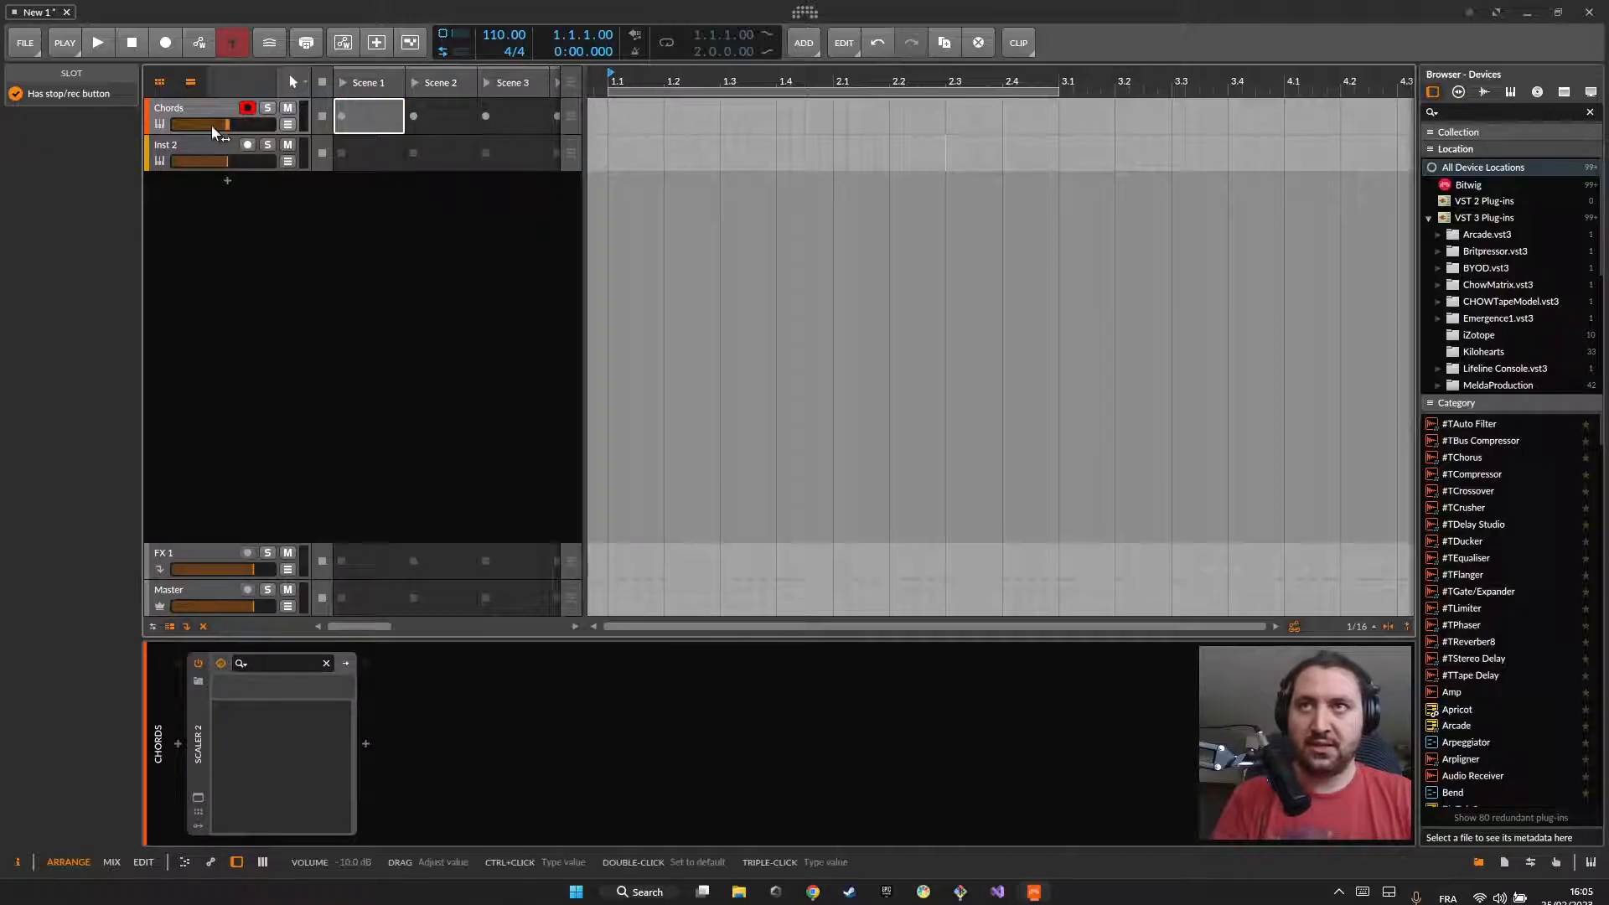
pyautogui.click(184, 106)
pyautogui.click(198, 798)
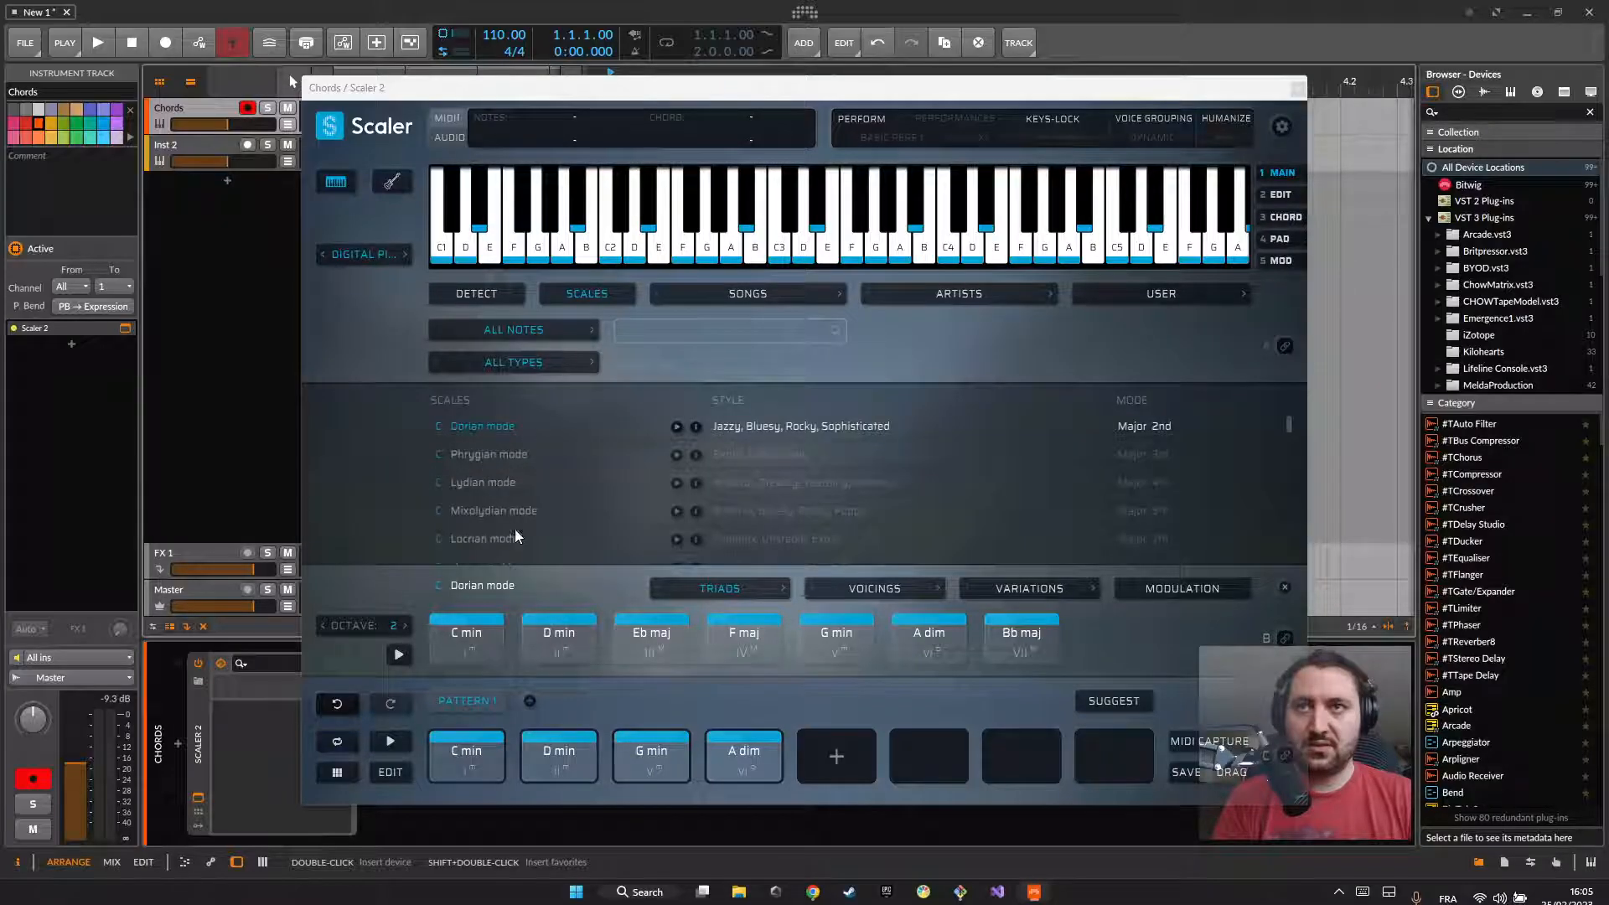
# Step: Audition the C min, D min, G min and A dim chords of the Scaler 2 pattern forwards and backwards
pyautogui.click(533, 748)
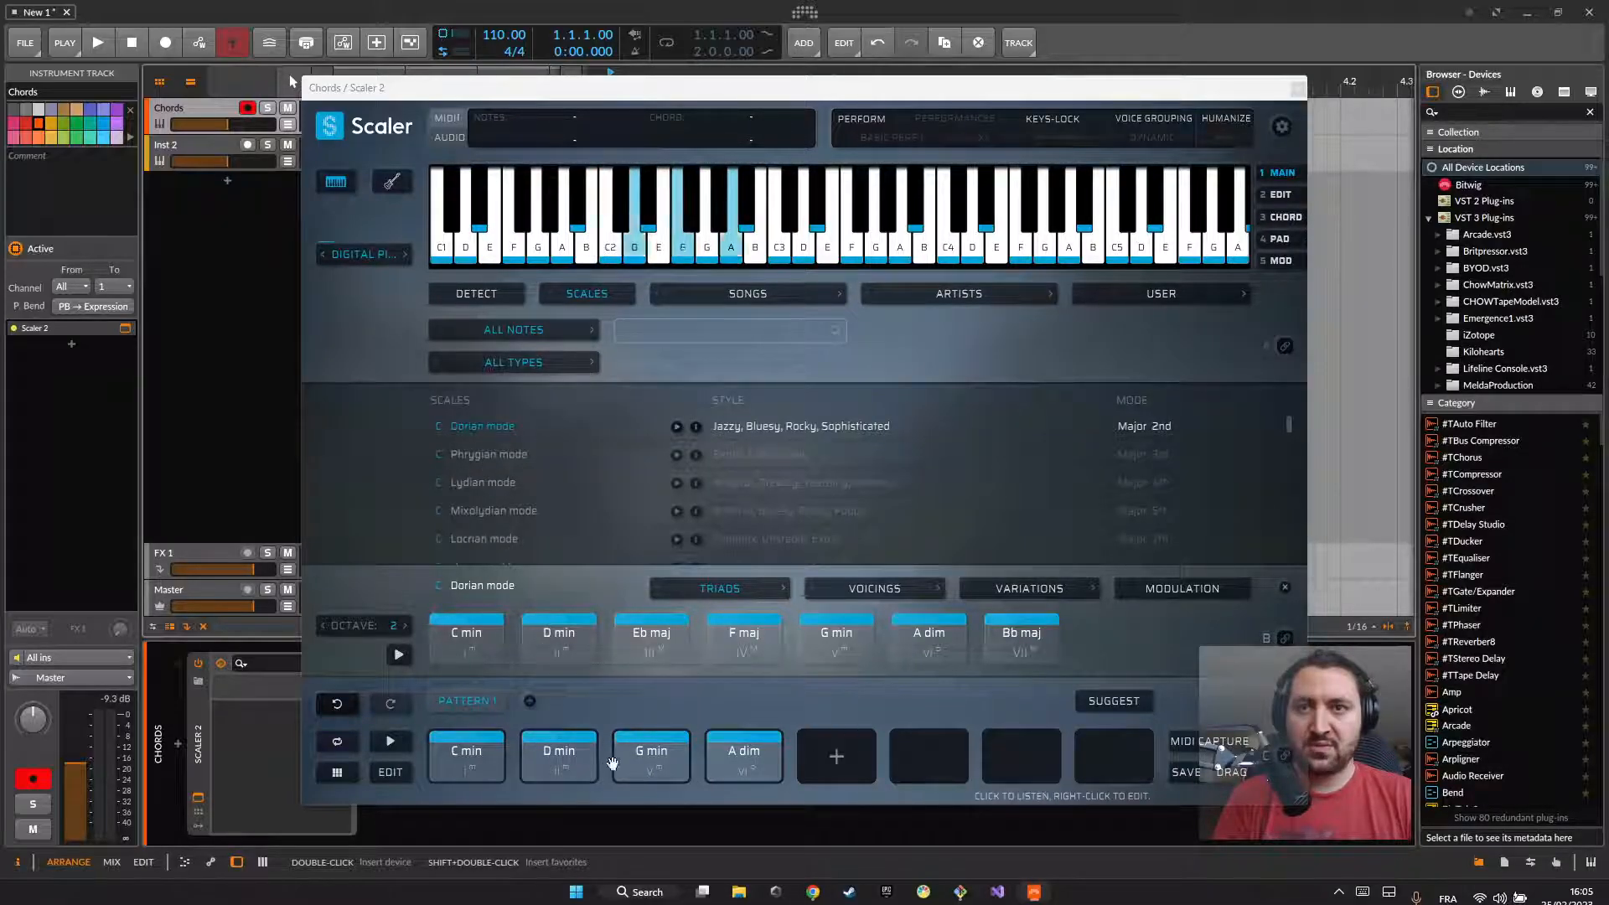
pyautogui.click(480, 767)
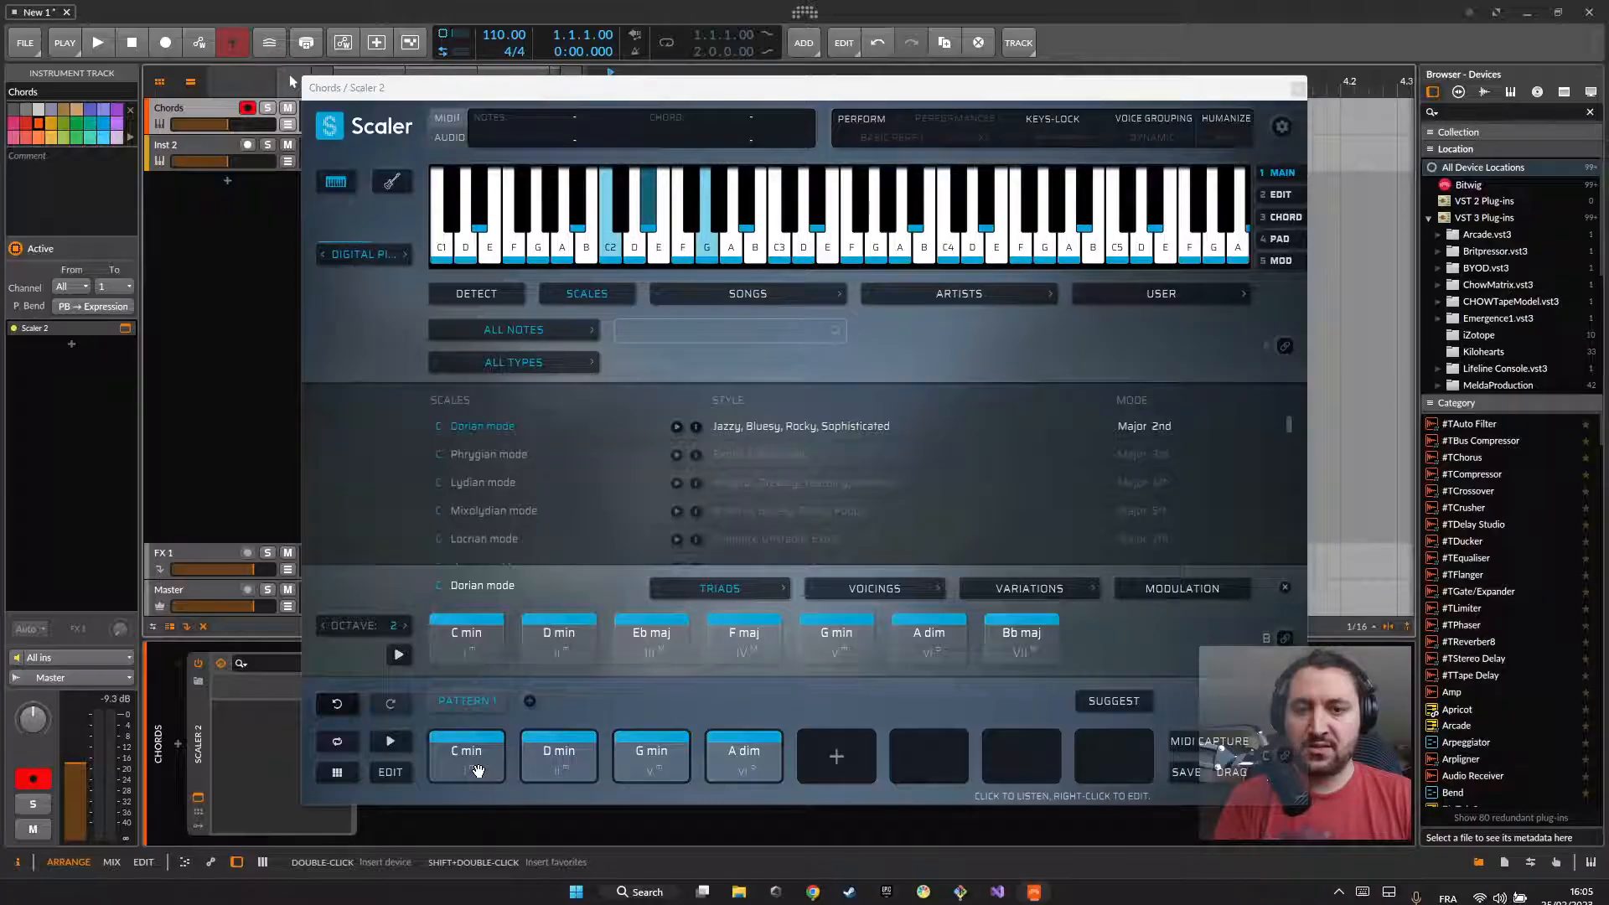
pyautogui.click(543, 756)
pyautogui.click(657, 764)
pyautogui.click(754, 758)
pyautogui.click(747, 760)
pyautogui.click(660, 757)
pyautogui.click(549, 765)
pyautogui.click(477, 759)
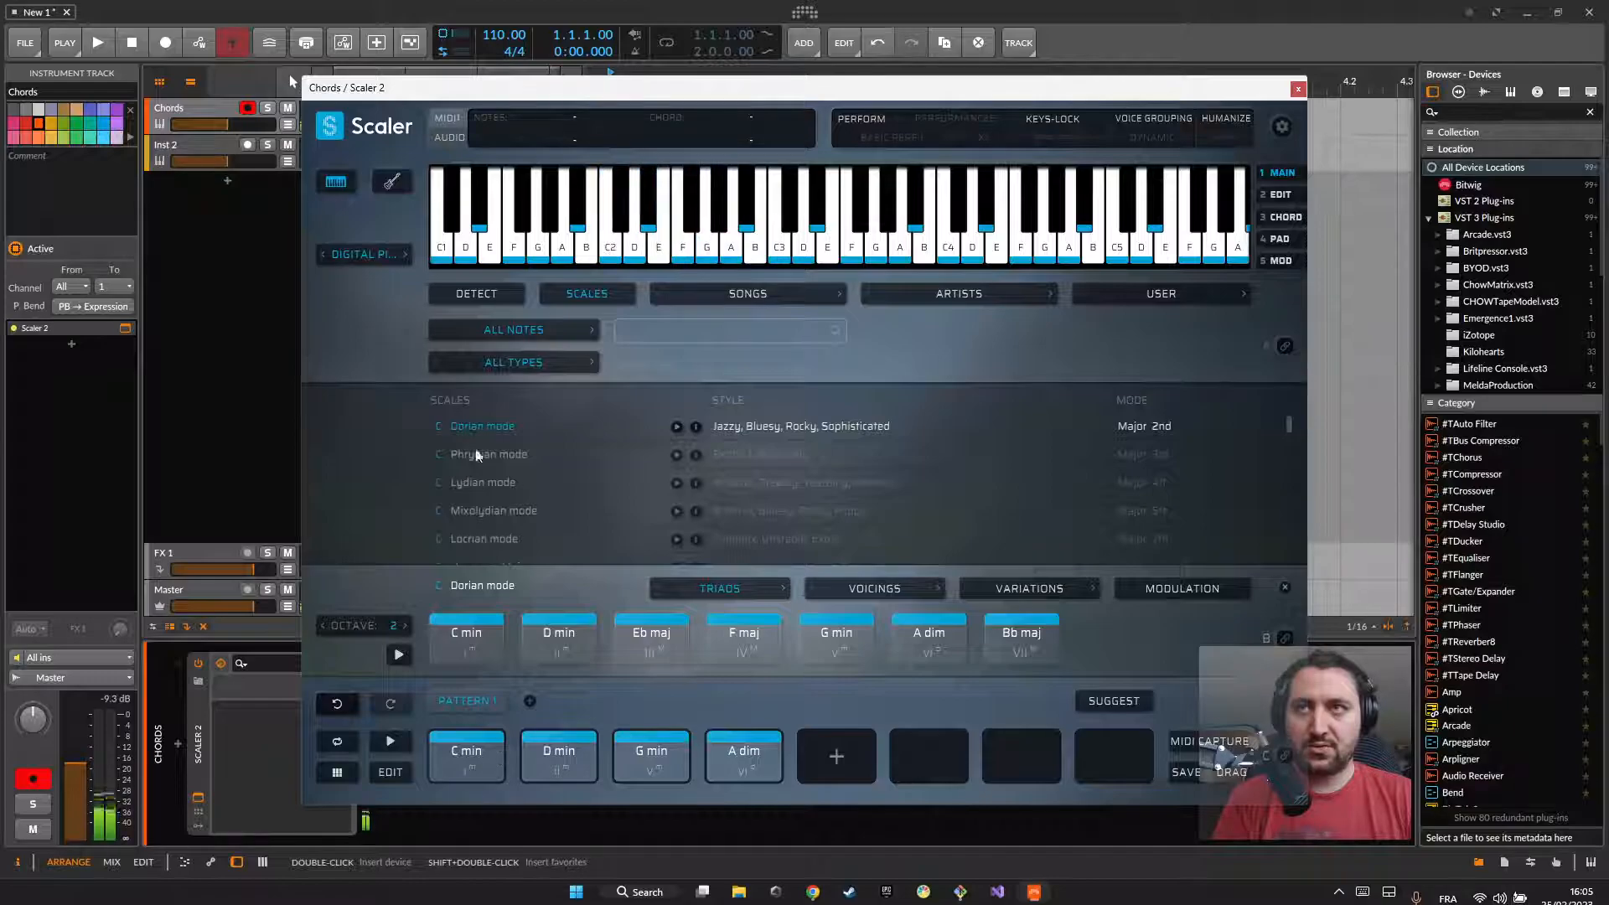
# Step: Turn off Scaler 2's internal sound and enable DAW sync for its pattern playback
pyautogui.click(366, 257)
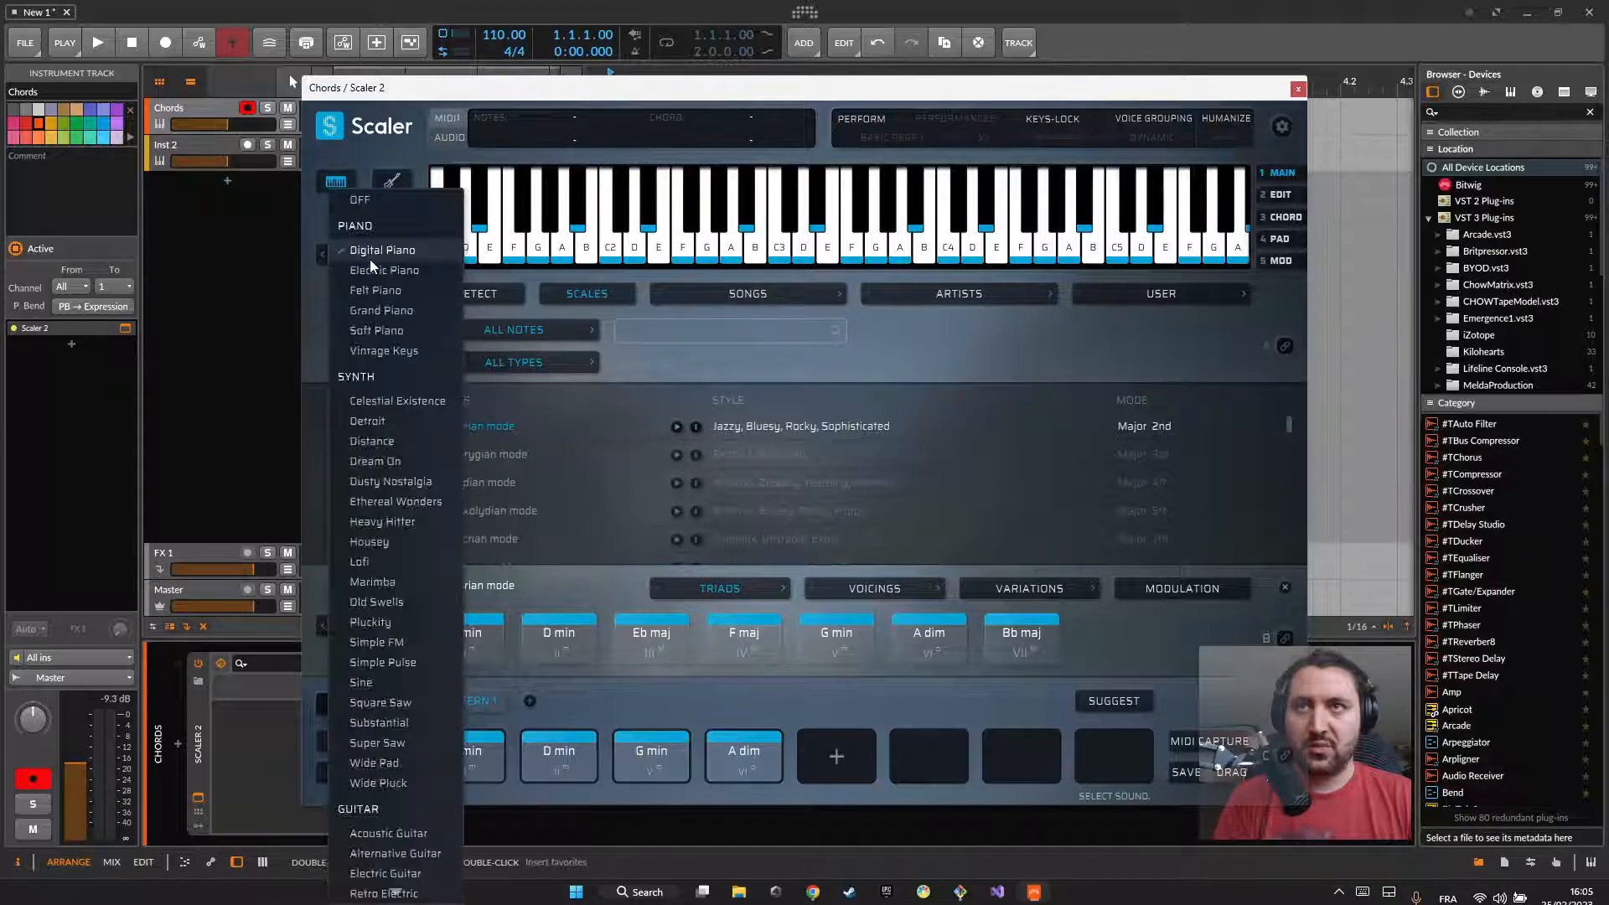
pyautogui.click(360, 201)
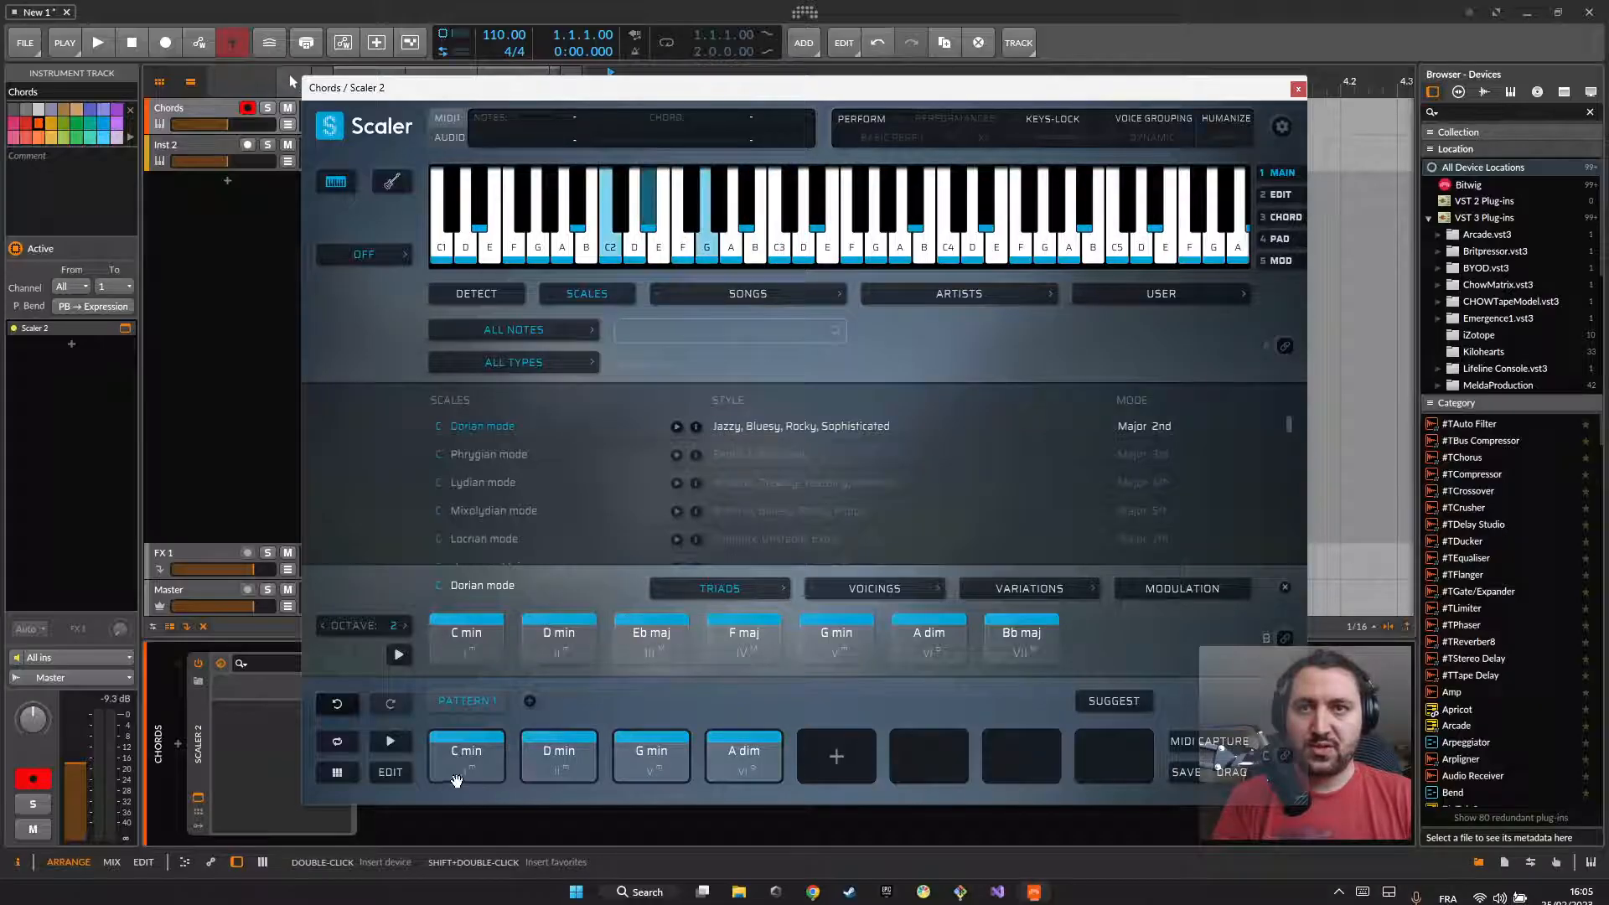
pyautogui.rightClick(398, 741)
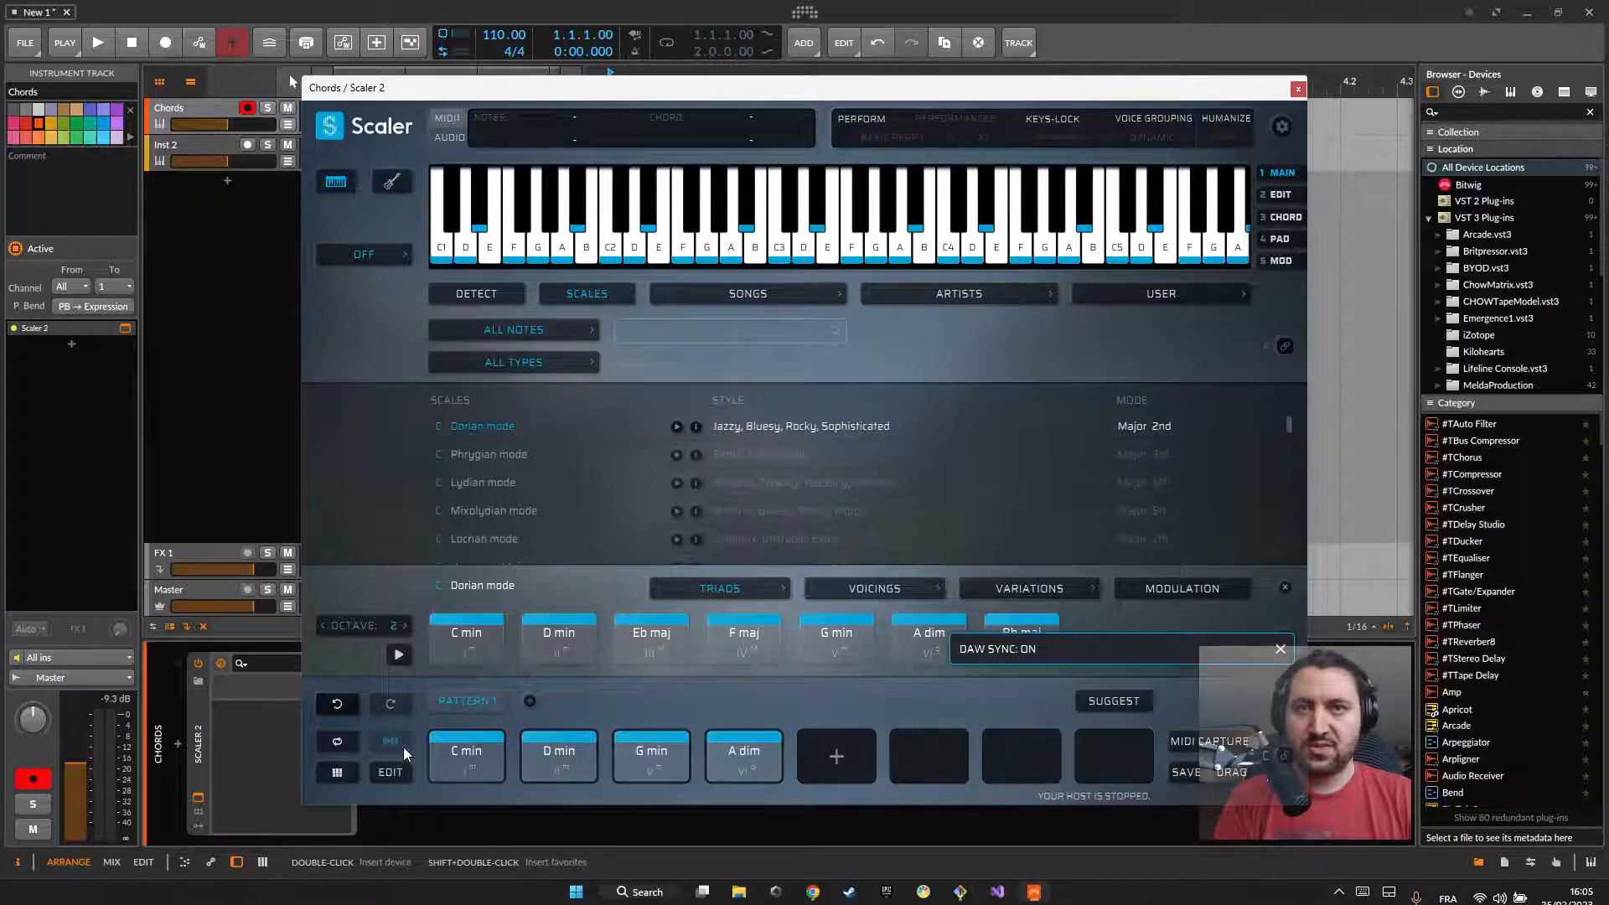
# Step: Enable arranger looping and set the loop region to four bars starting at bar 1
pyautogui.moveTo(697, 99); pyautogui.dragTo(741, 166)
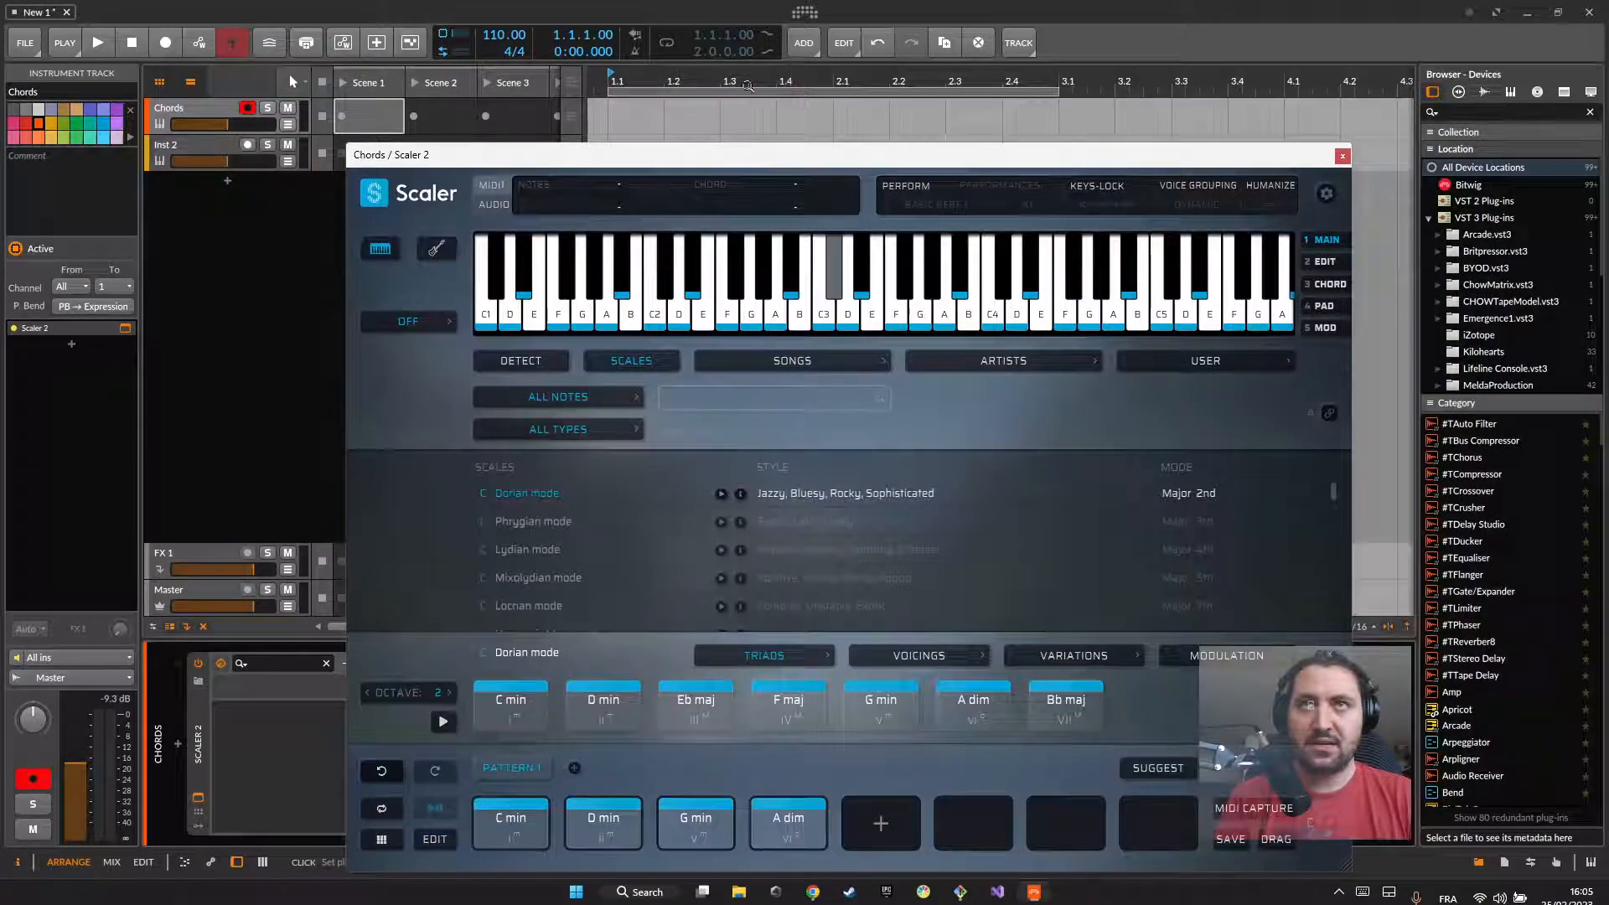
pyautogui.click(667, 43)
pyautogui.moveTo(813, 158)
pyautogui.mouseDown()
pyautogui.moveTo(786, 102)
pyautogui.moveTo(797, 158)
pyautogui.mouseUp()
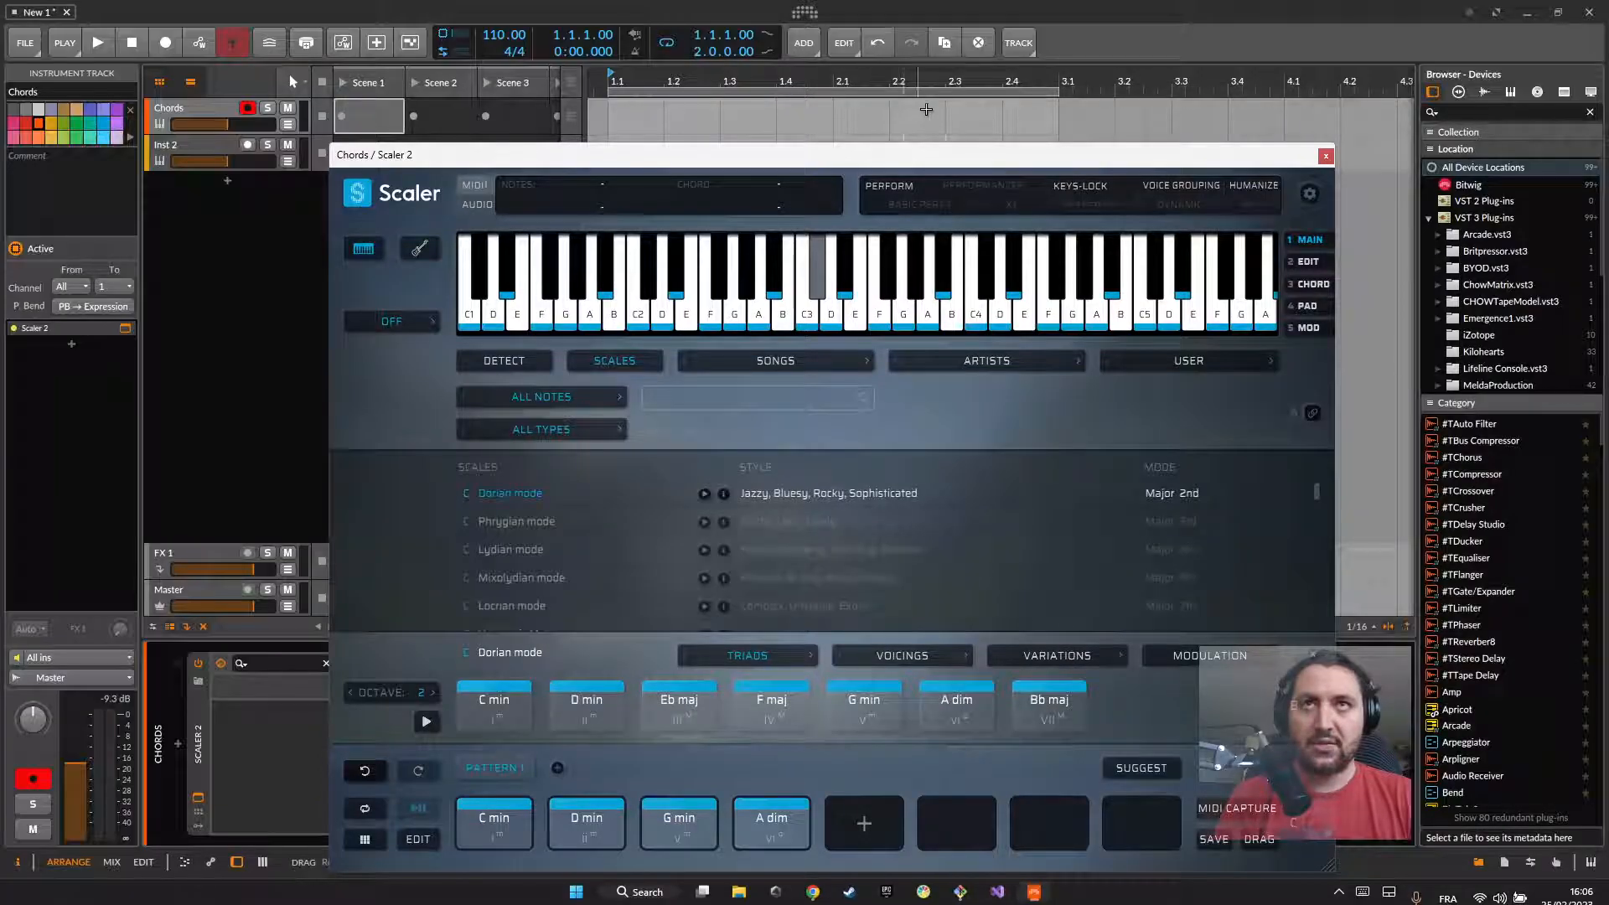
pyautogui.moveTo(1055, 95); pyautogui.dragTo(1274, 99)
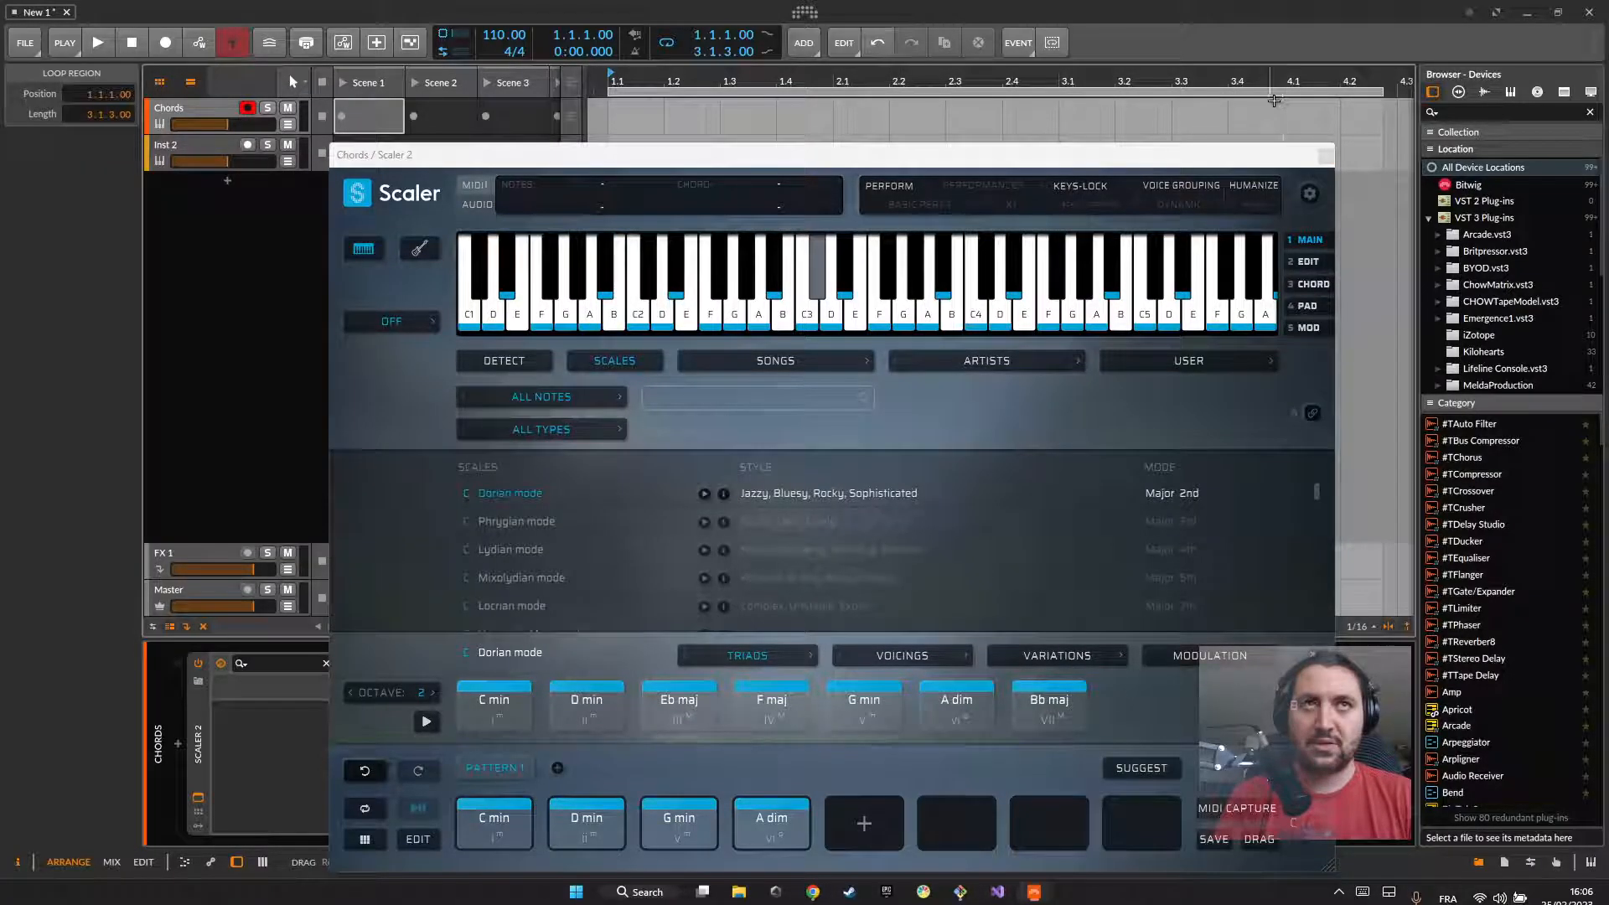
pyautogui.scroll(-3, 1272, 101)
pyautogui.moveTo(1041, 94); pyautogui.dragTo(1121, 89)
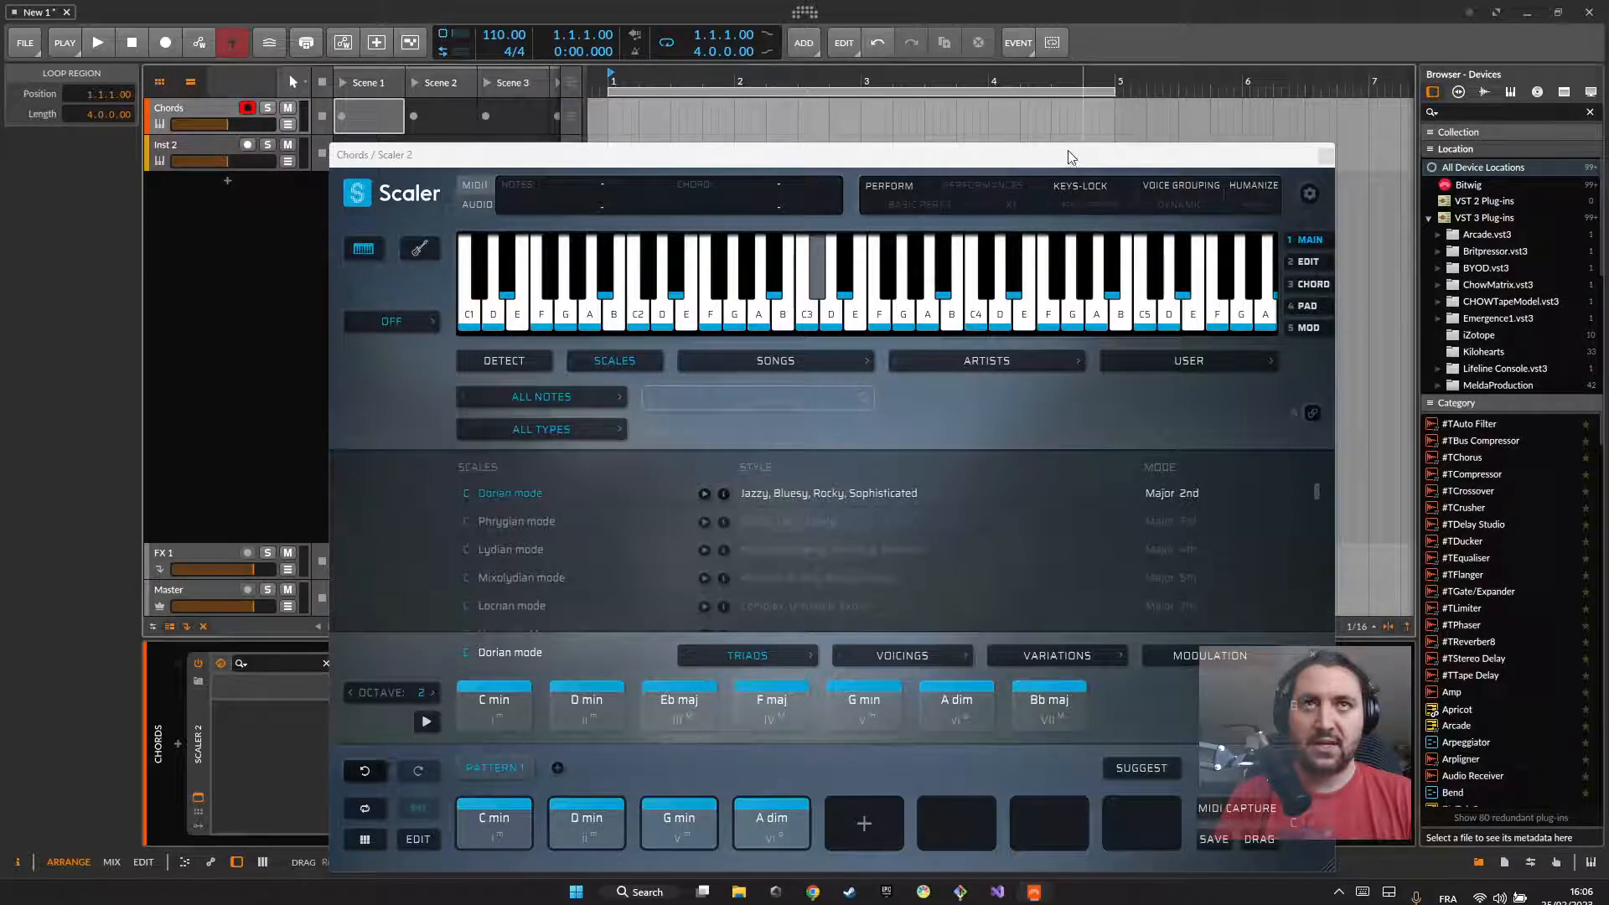
# Step: Set Scaler 2's internal sound to Digital Piano
pyautogui.moveTo(1067, 149); pyautogui.dragTo(1072, 110)
pyautogui.click(393, 282)
pyautogui.click(405, 325)
pyautogui.moveTo(560, 115); pyautogui.dragTo(624, 72)
# Step: Play the project to hear the Scaler 2 pattern in sync with the arranger, and stop playback
pyautogui.click(431, 806)
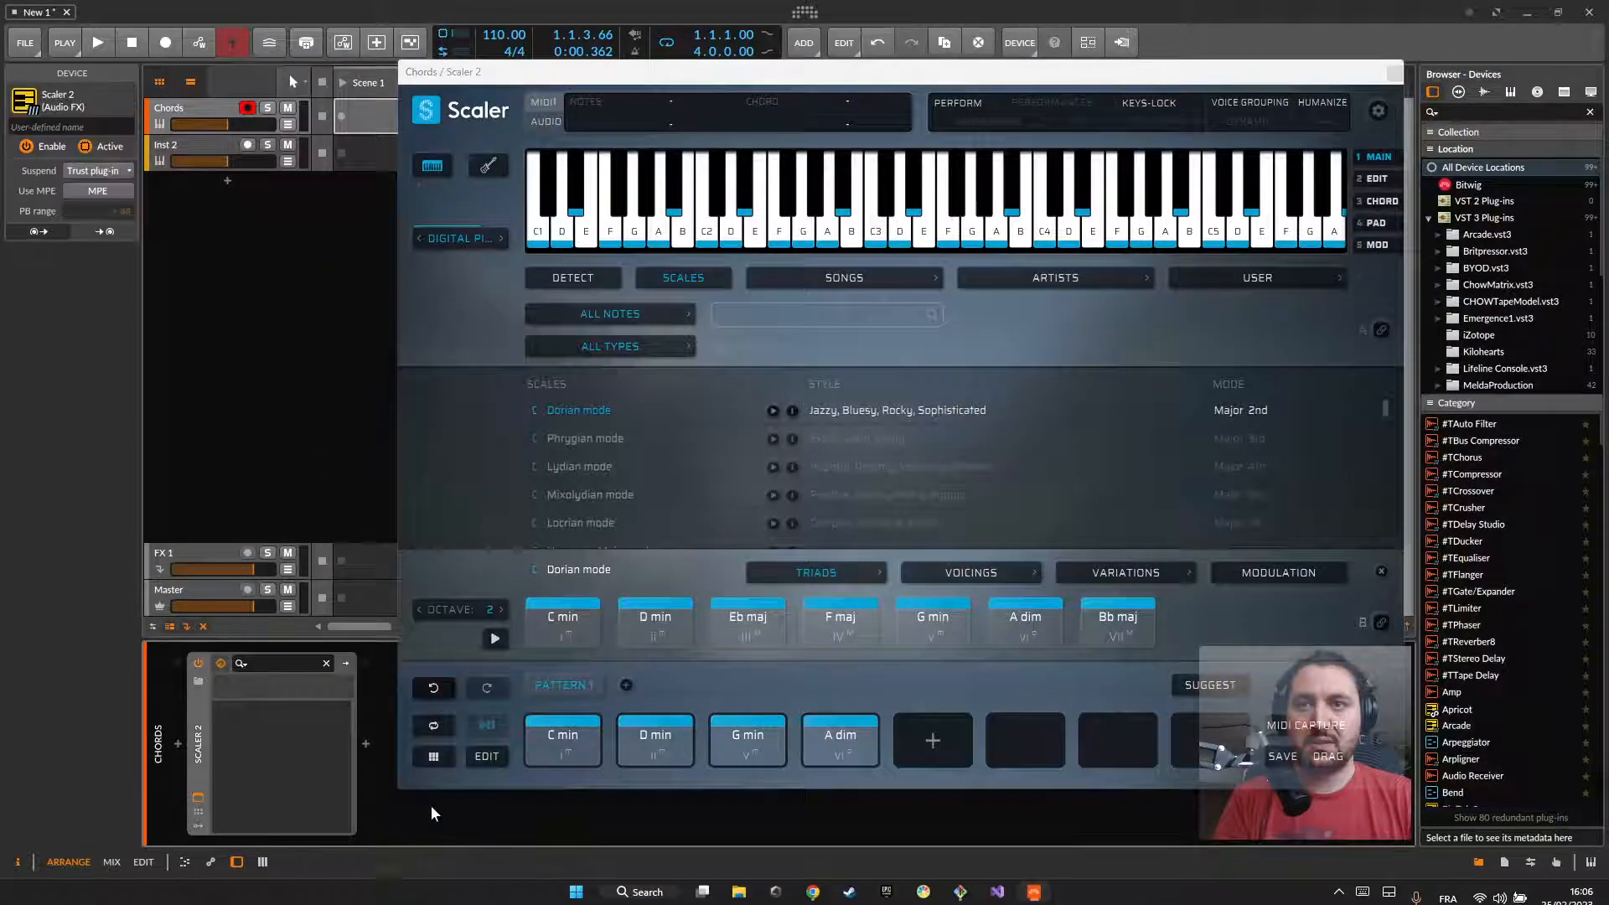
pyautogui.press('space')
pyautogui.click(726, 163)
pyautogui.moveTo(702, 81); pyautogui.dragTo(729, 158)
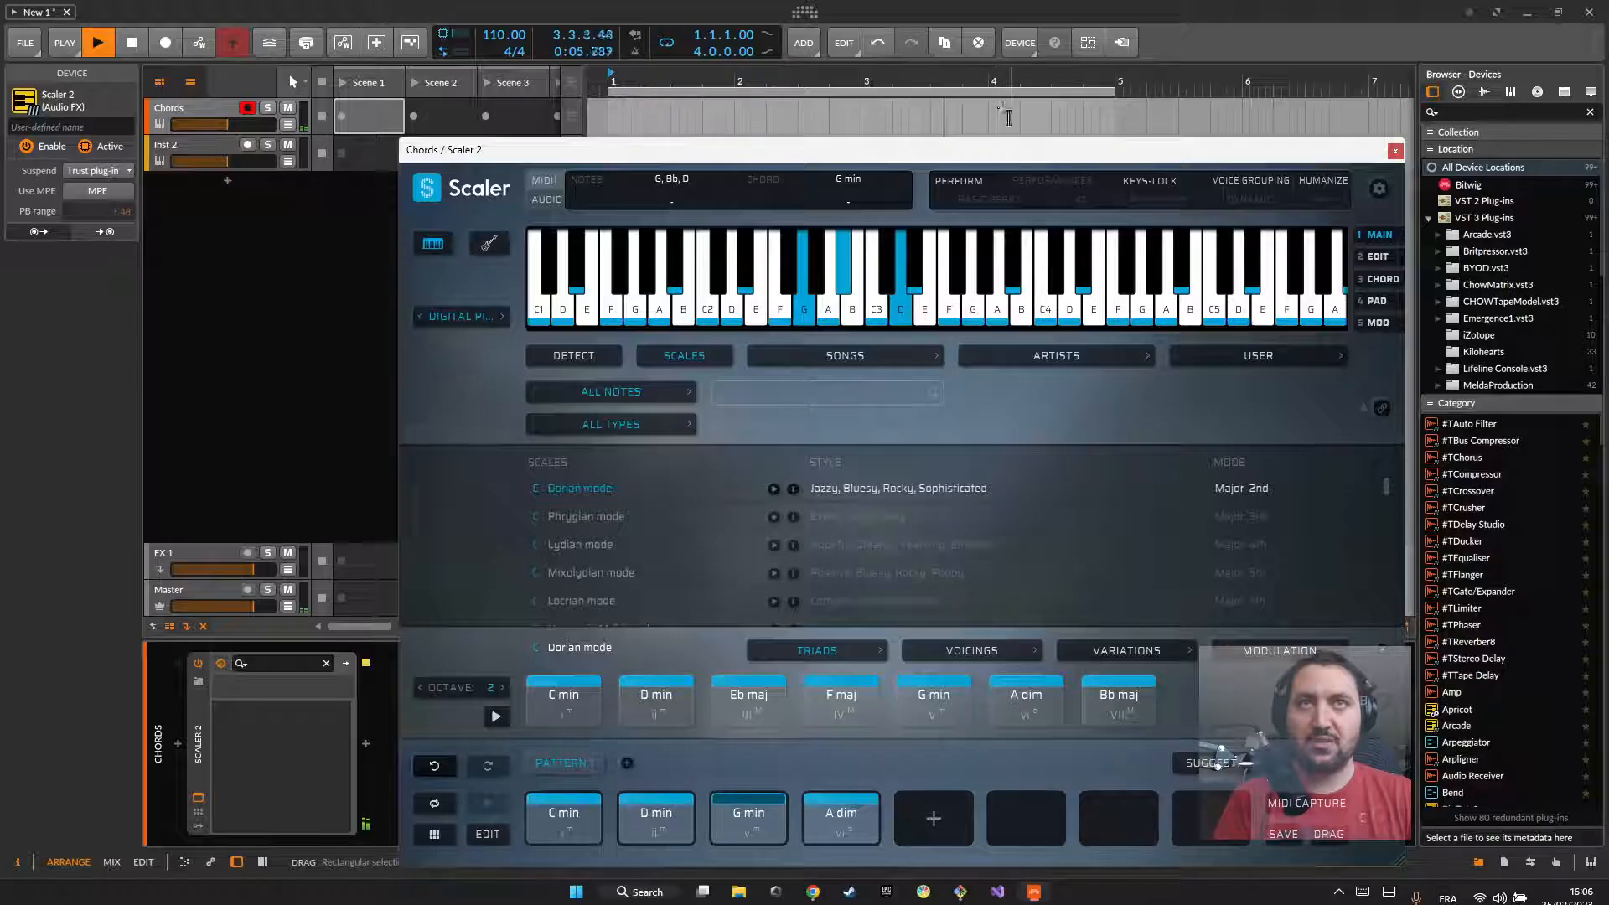
pyautogui.press('space')
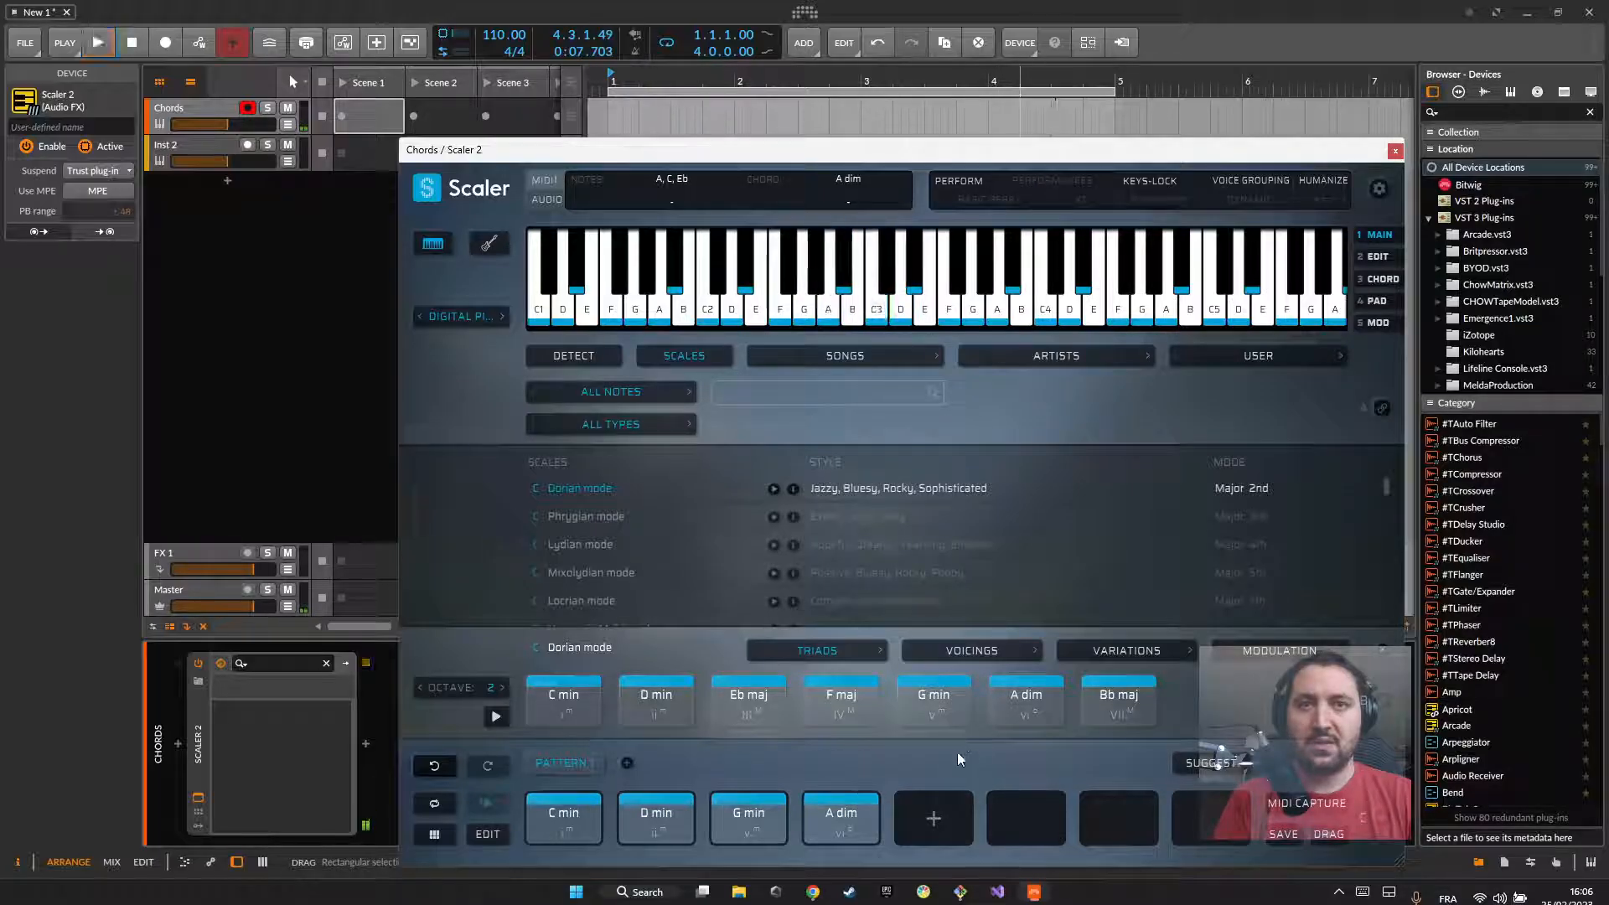
# Step: Replace the third pattern chord with F maj and the fourth with G min, and play the progression
pyautogui.moveTo(932, 702); pyautogui.dragTo(836, 829)
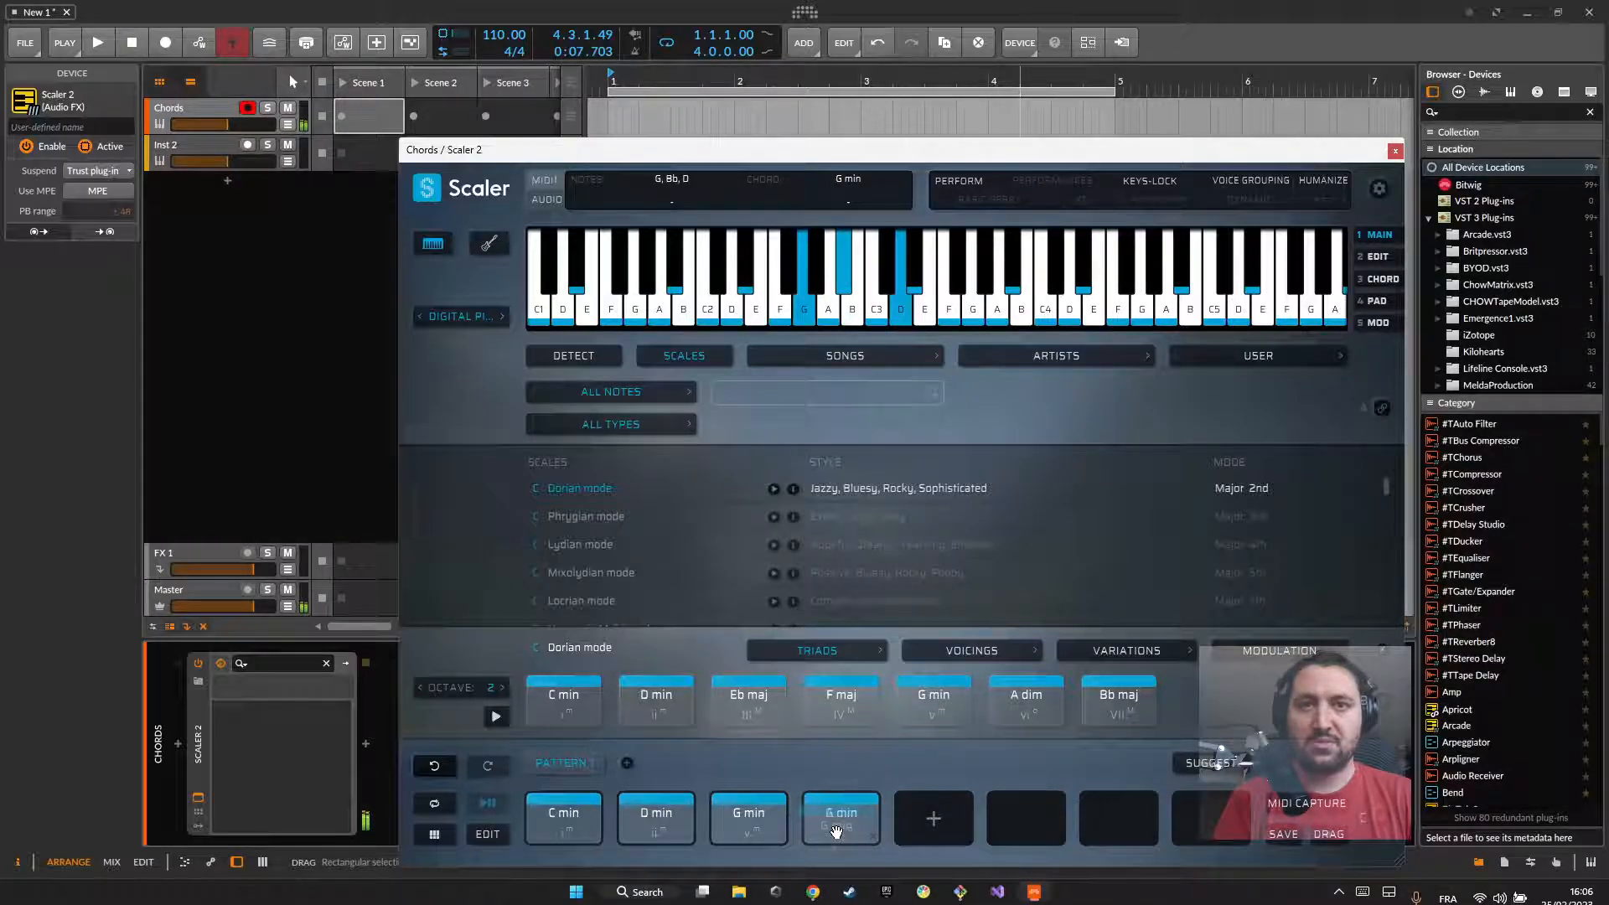
pyautogui.moveTo(745, 702)
pyautogui.mouseDown()
pyautogui.moveTo(736, 775)
pyautogui.moveTo(744, 729)
pyautogui.mouseUp()
pyautogui.moveTo(853, 699); pyautogui.dragTo(742, 829)
pyautogui.press('space')
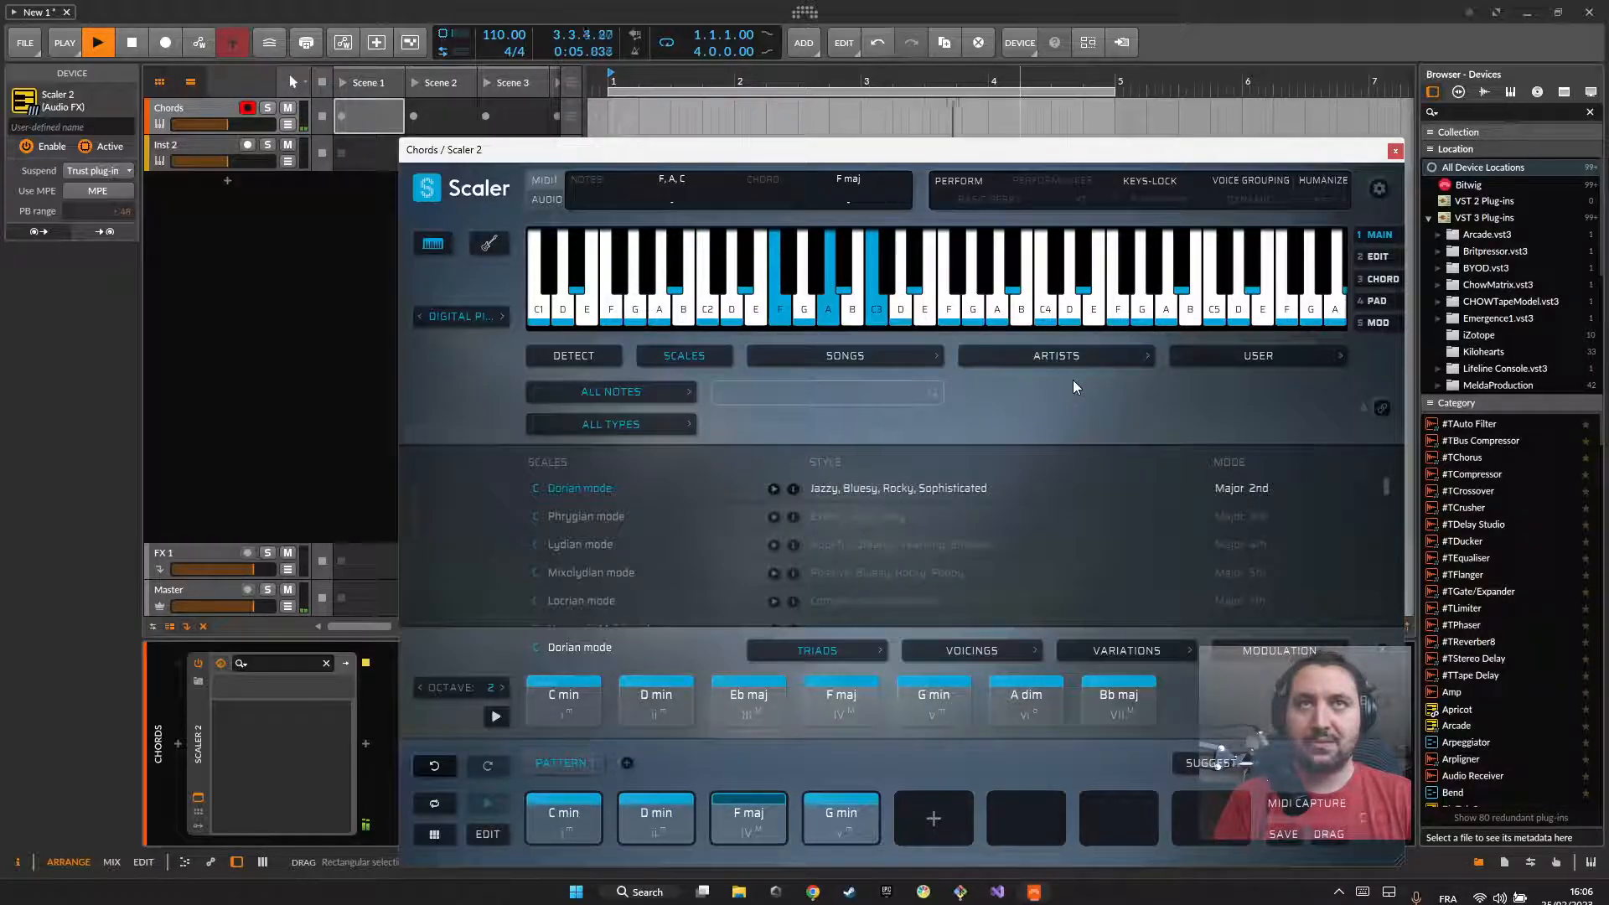
pyautogui.press('space')
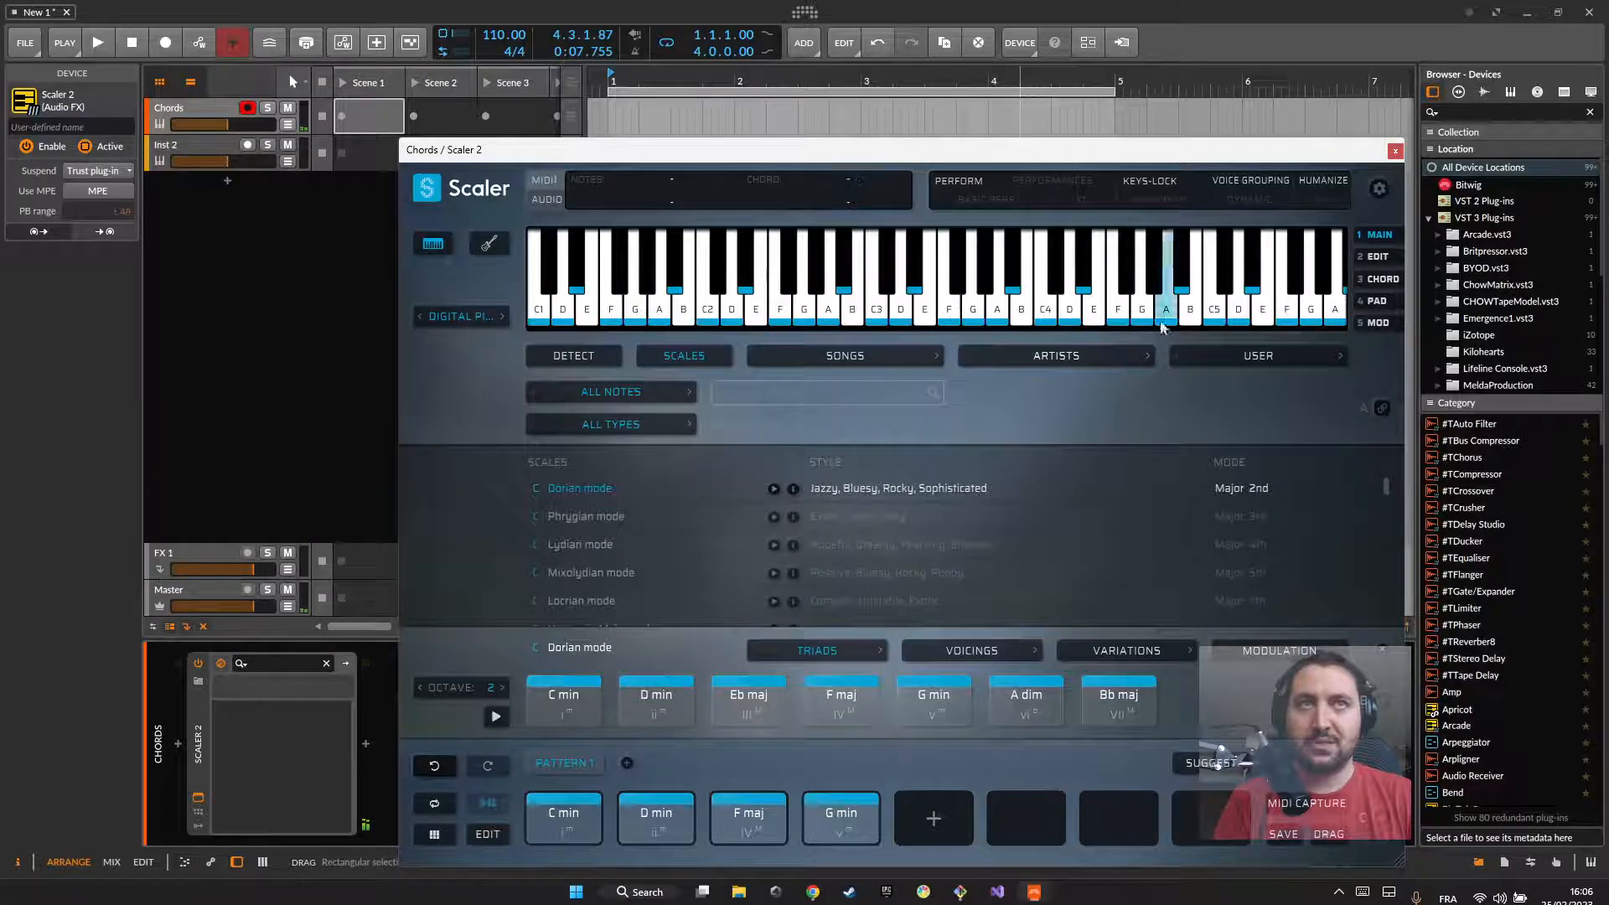
# Step: Set the Dorian mode chord set in Scaler 2 to 7ths
pyautogui.moveTo(1032, 145); pyautogui.dragTo(1013, 67)
pyautogui.click(897, 570)
pyautogui.click(904, 569)
pyautogui.click(908, 566)
pyautogui.click(908, 570)
pyautogui.click(825, 573)
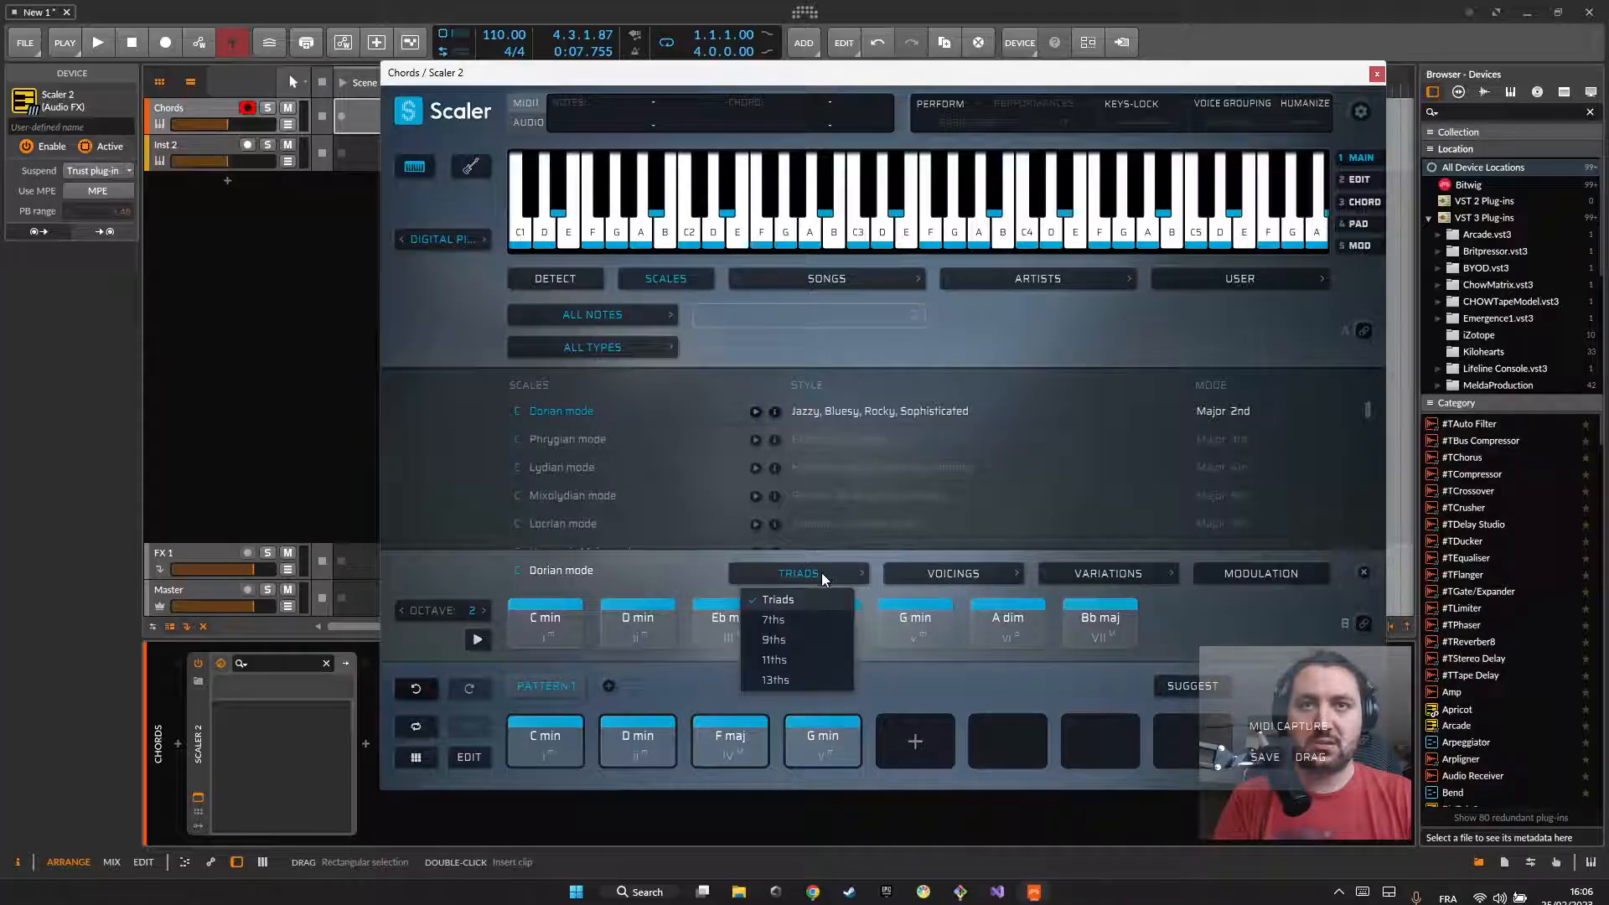
pyautogui.click(772, 619)
# Step: Replace the four pattern chords with C min7, D min7, F 7 and G min7, and audition each one
pyautogui.moveTo(540, 624); pyautogui.dragTo(523, 735)
pyautogui.moveTo(638, 620); pyautogui.dragTo(637, 735)
pyautogui.moveTo(823, 620); pyautogui.dragTo(741, 734)
pyautogui.moveTo(915, 621); pyautogui.dragTo(821, 735)
pyautogui.click(576, 755)
pyautogui.click(647, 752)
pyautogui.click(739, 748)
pyautogui.click(811, 752)
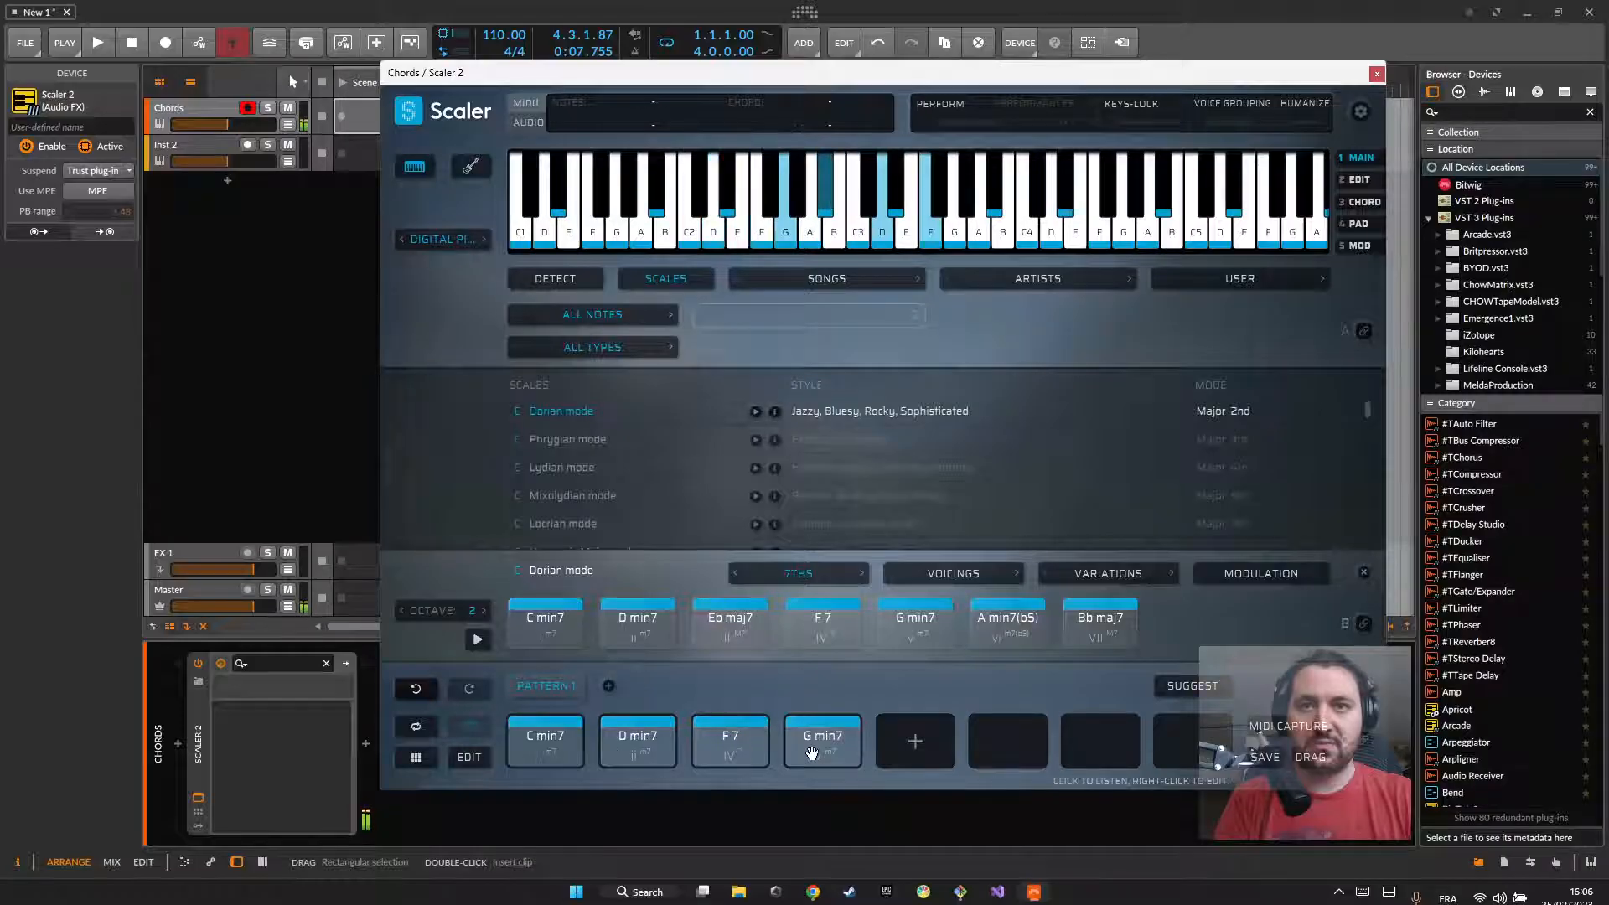
# Step: Place the Scaler 2 chord pattern as a clip in the Chords track's Scene 1 slot and close the plug-in window
pyautogui.click(1376, 75)
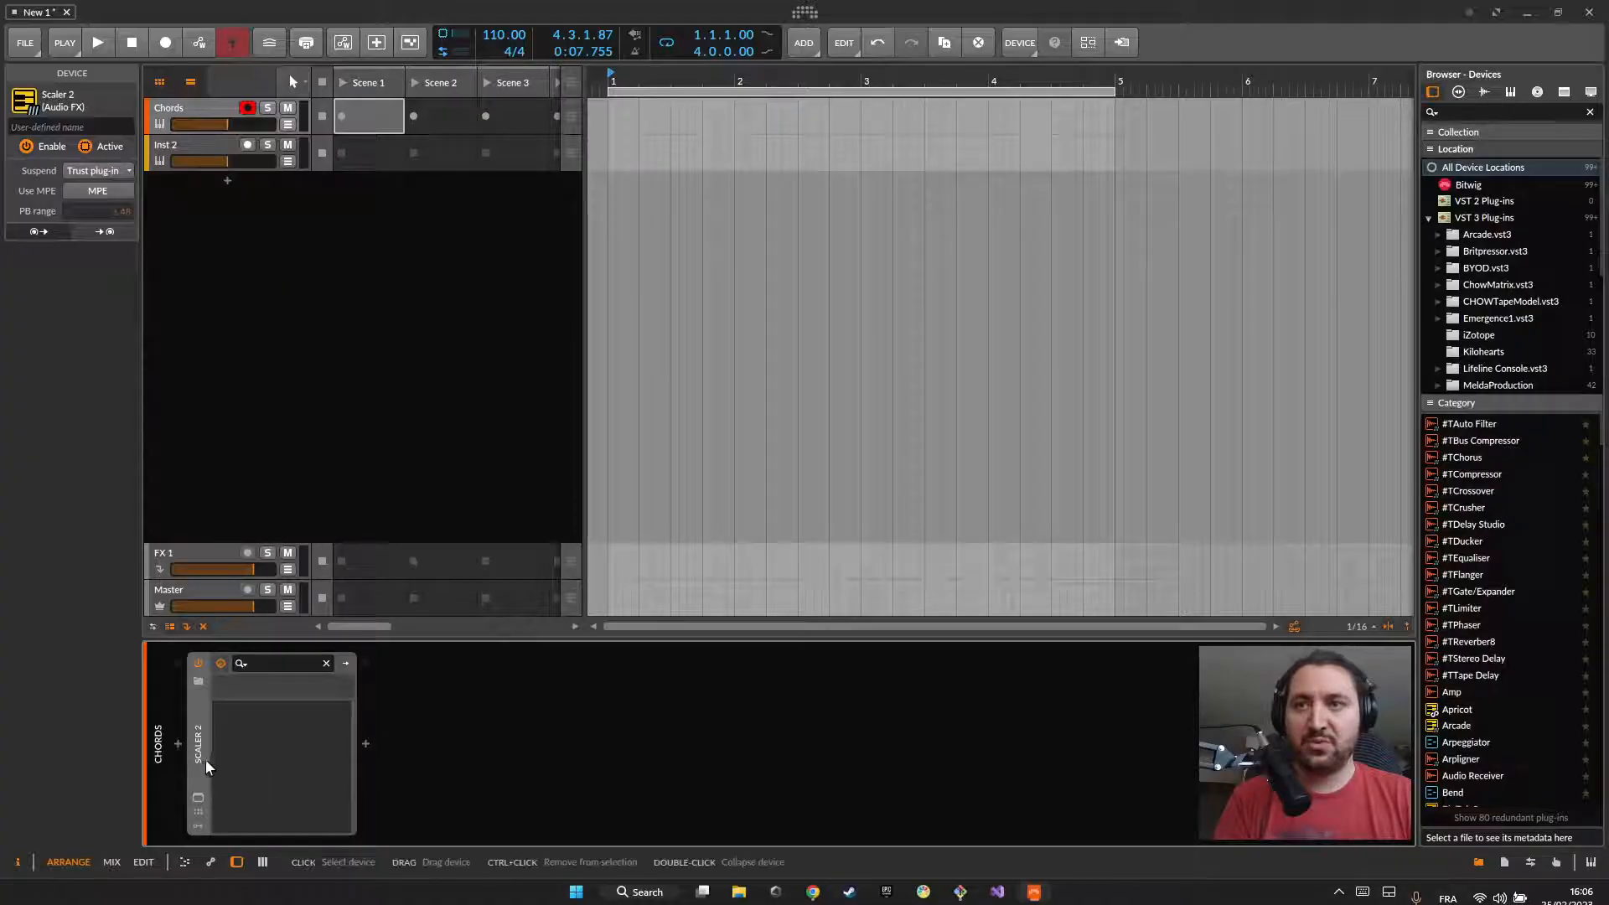
pyautogui.click(198, 796)
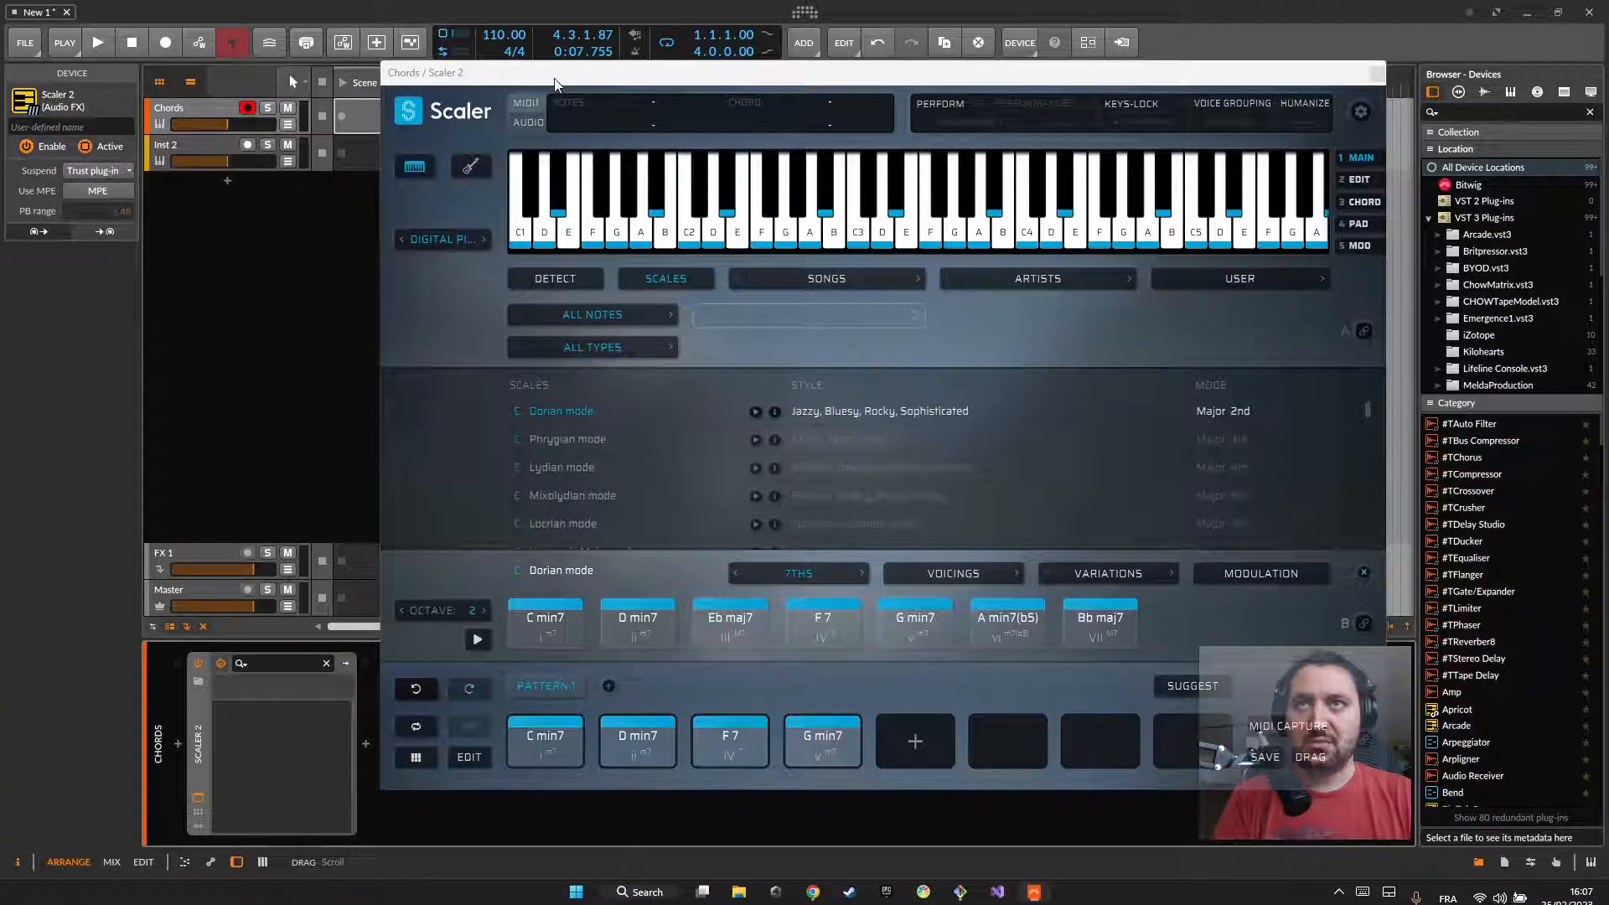
pyautogui.moveTo(553, 84); pyautogui.dragTo(713, 77)
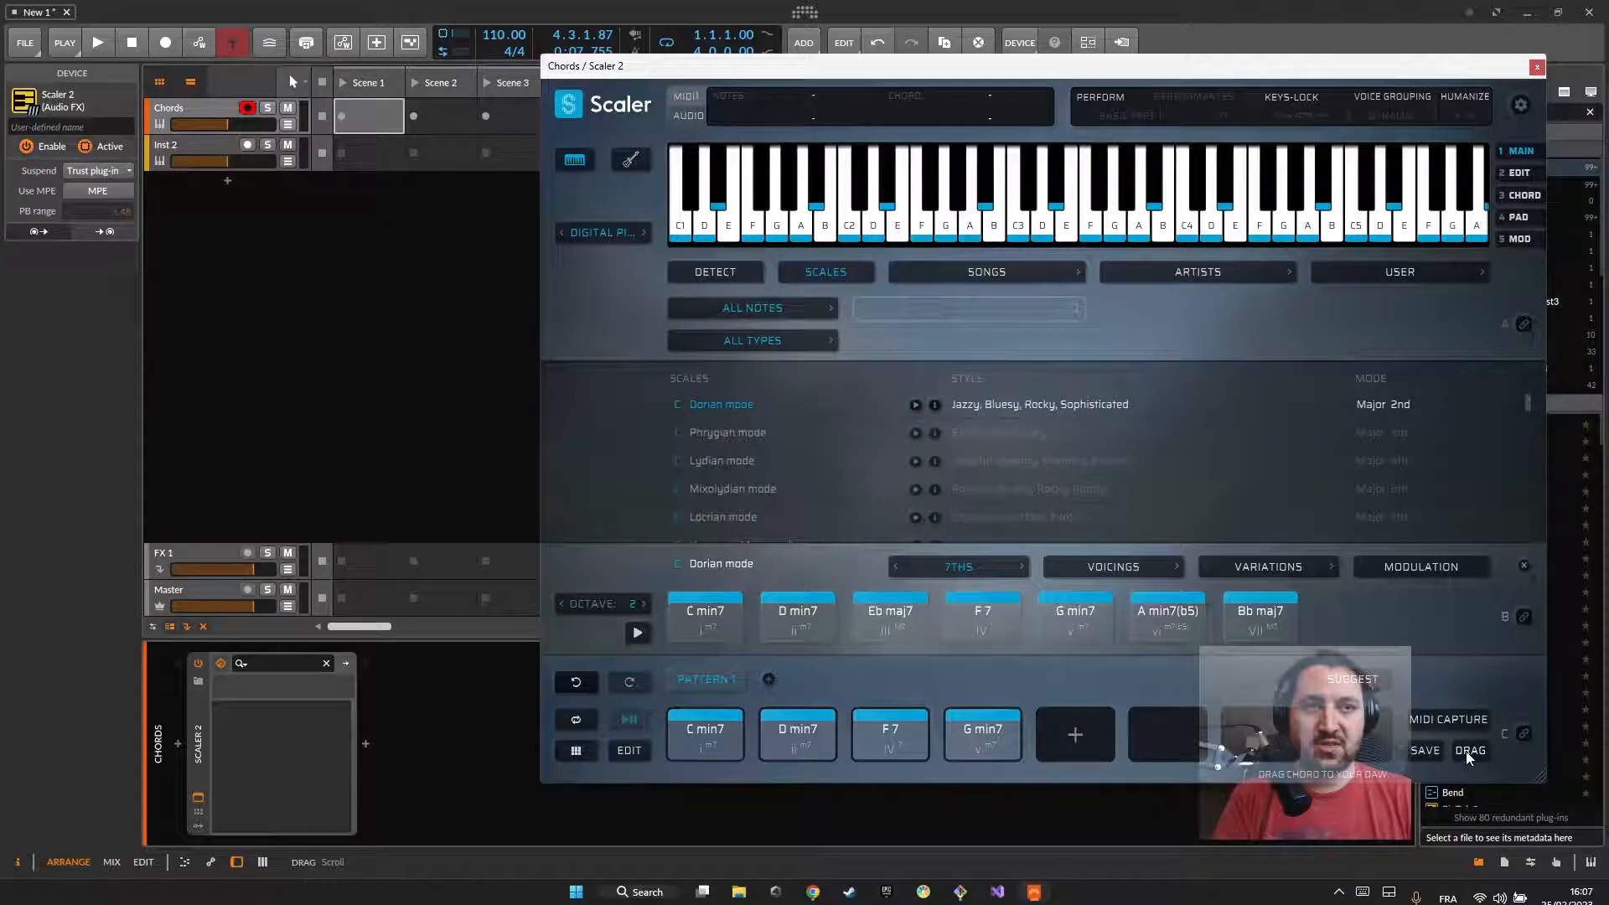
pyautogui.moveTo(1209, 660); pyautogui.dragTo(369, 116)
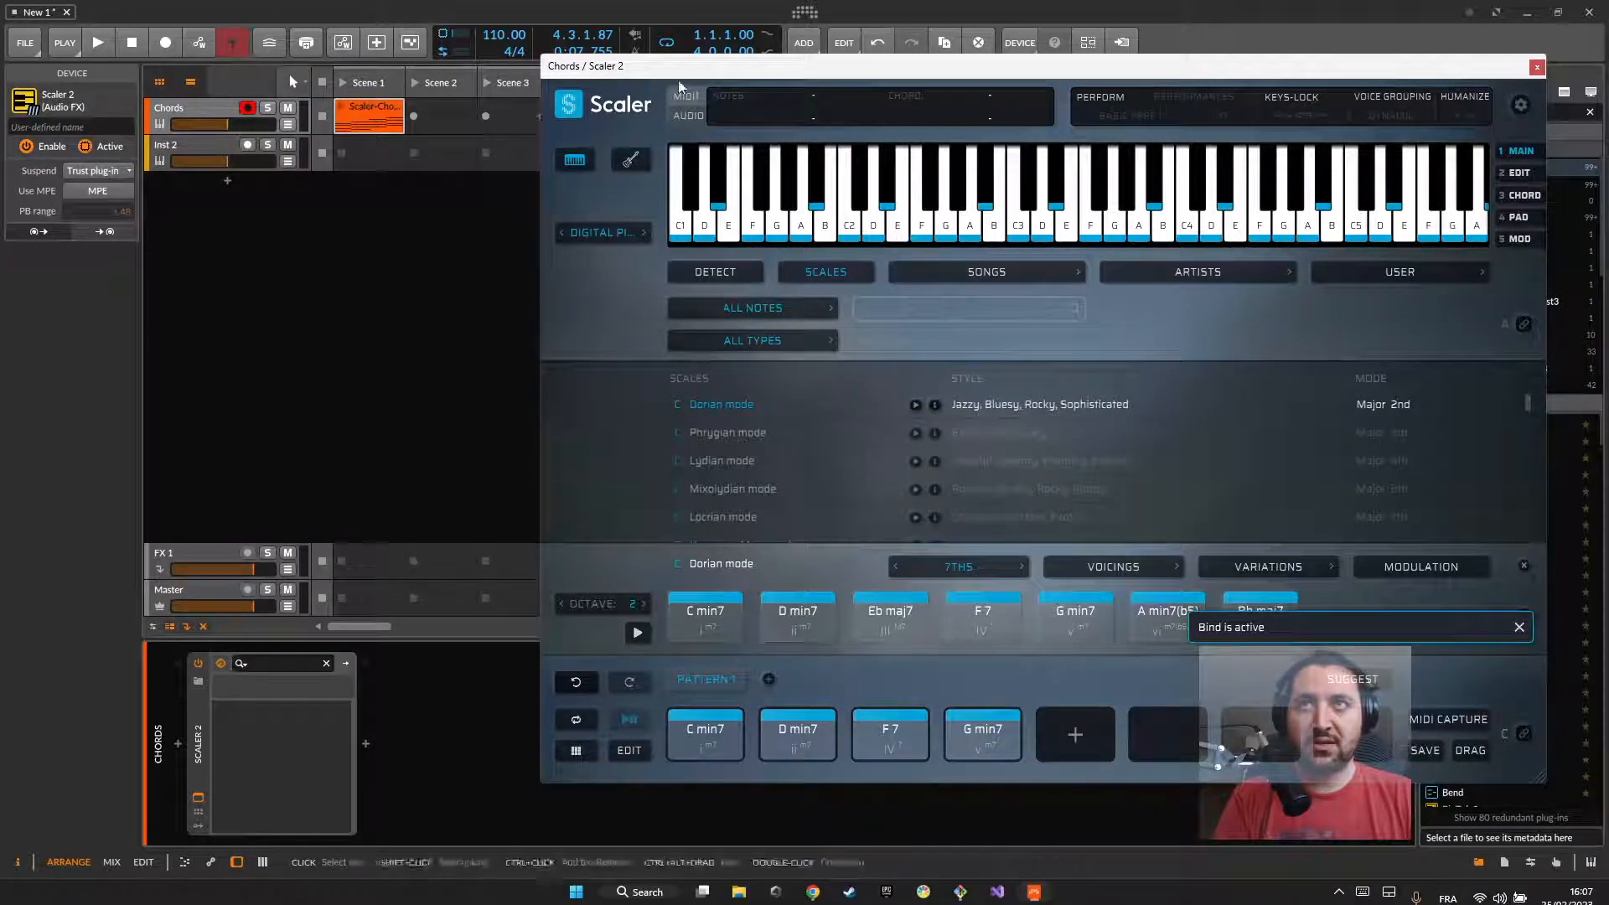
pyautogui.click(1537, 66)
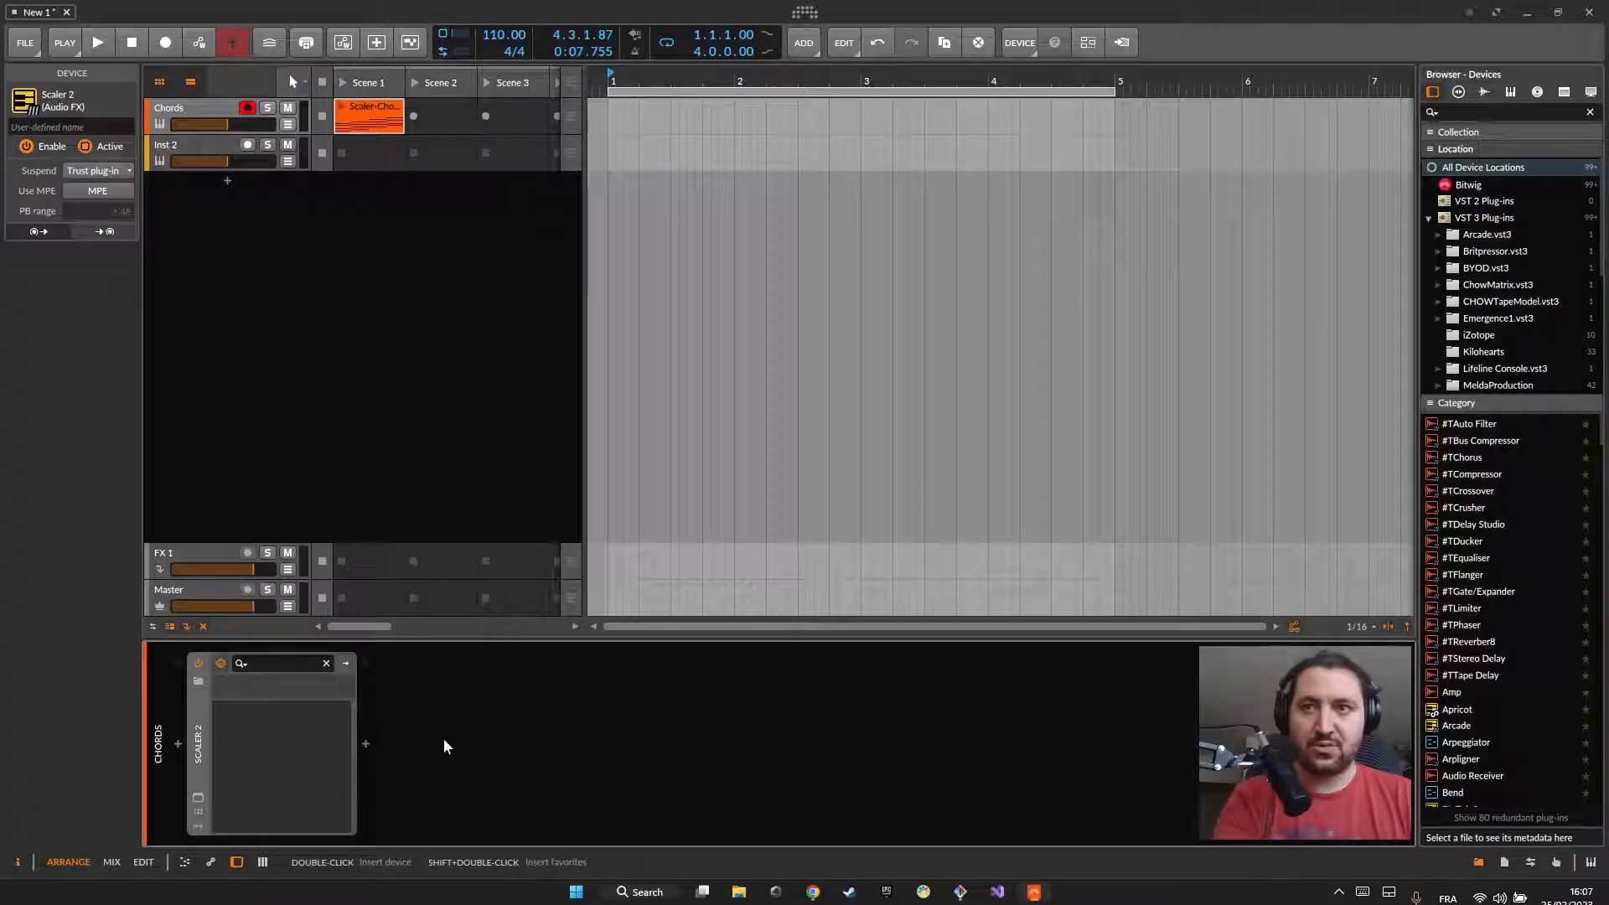
# Step: Delete the Scaler 2 device from the Chords track, and briefly launch Scene 1
pyautogui.press('Delete')
pyautogui.click(342, 83)
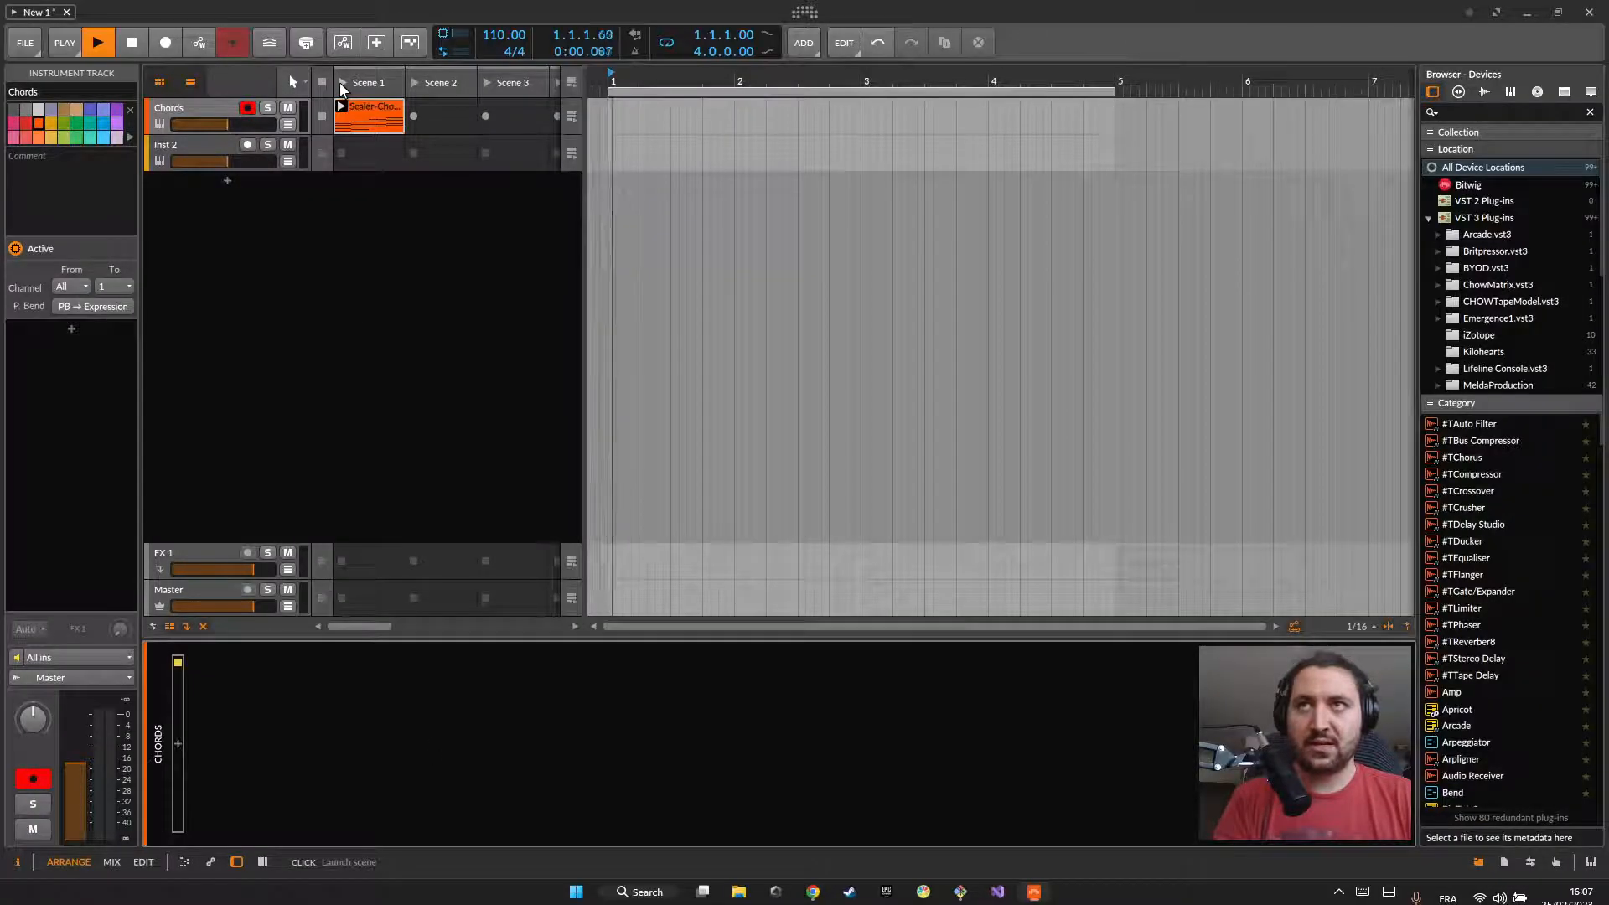
pyautogui.press('space')
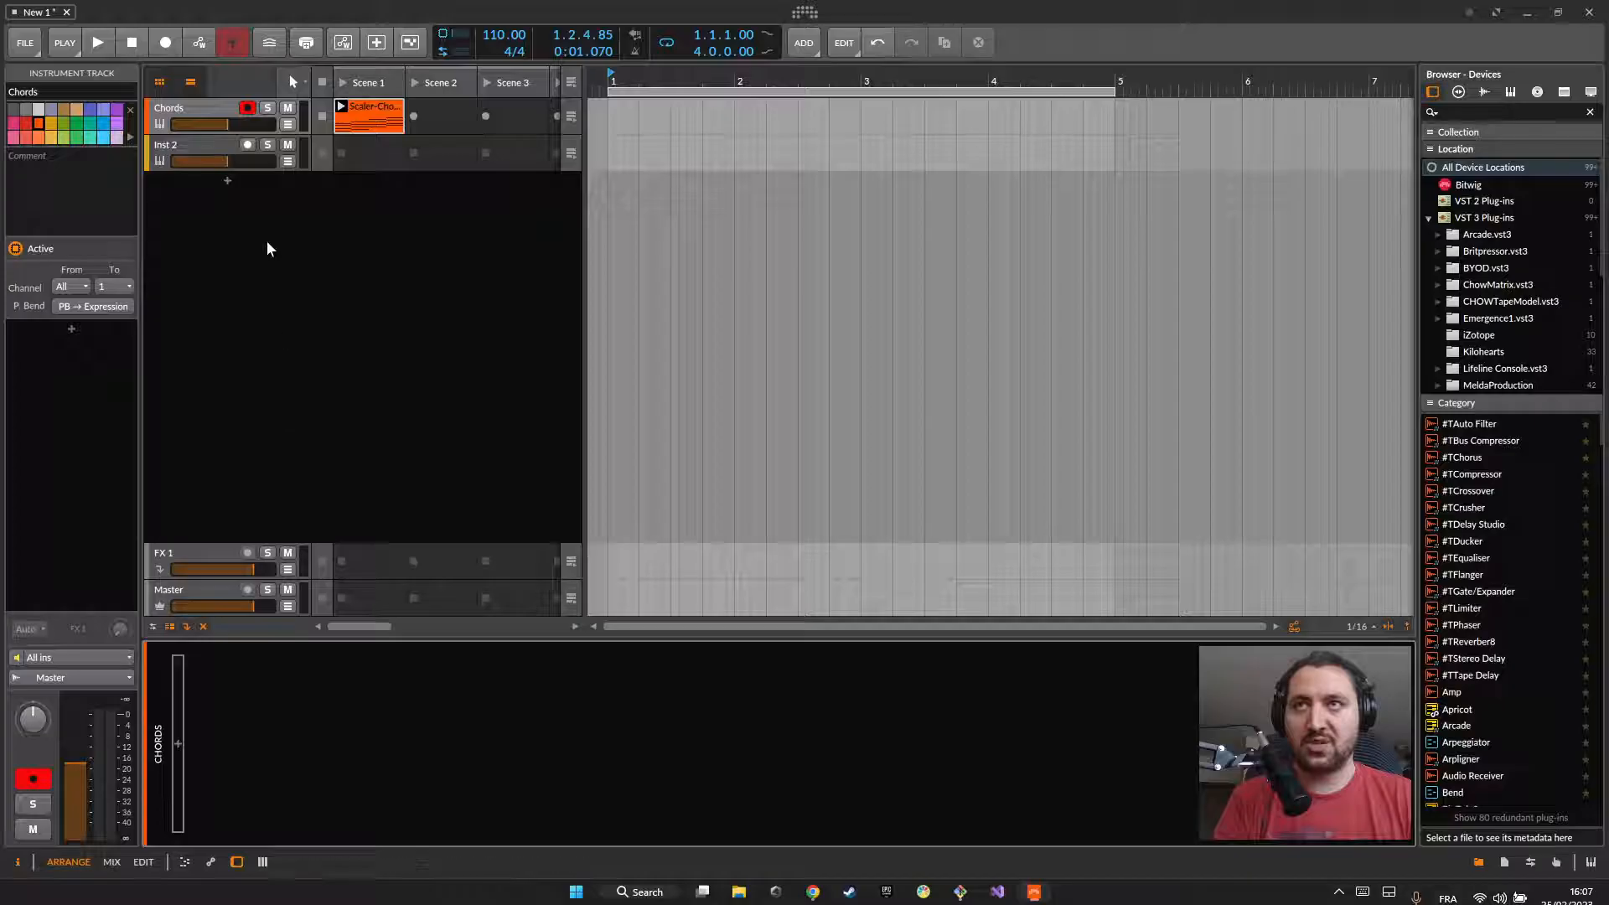
# Step: Search the presets for "piano", insert the first Polysynth preset on the Chords track, and play Scene 1 to hear it
pyautogui.click(177, 743)
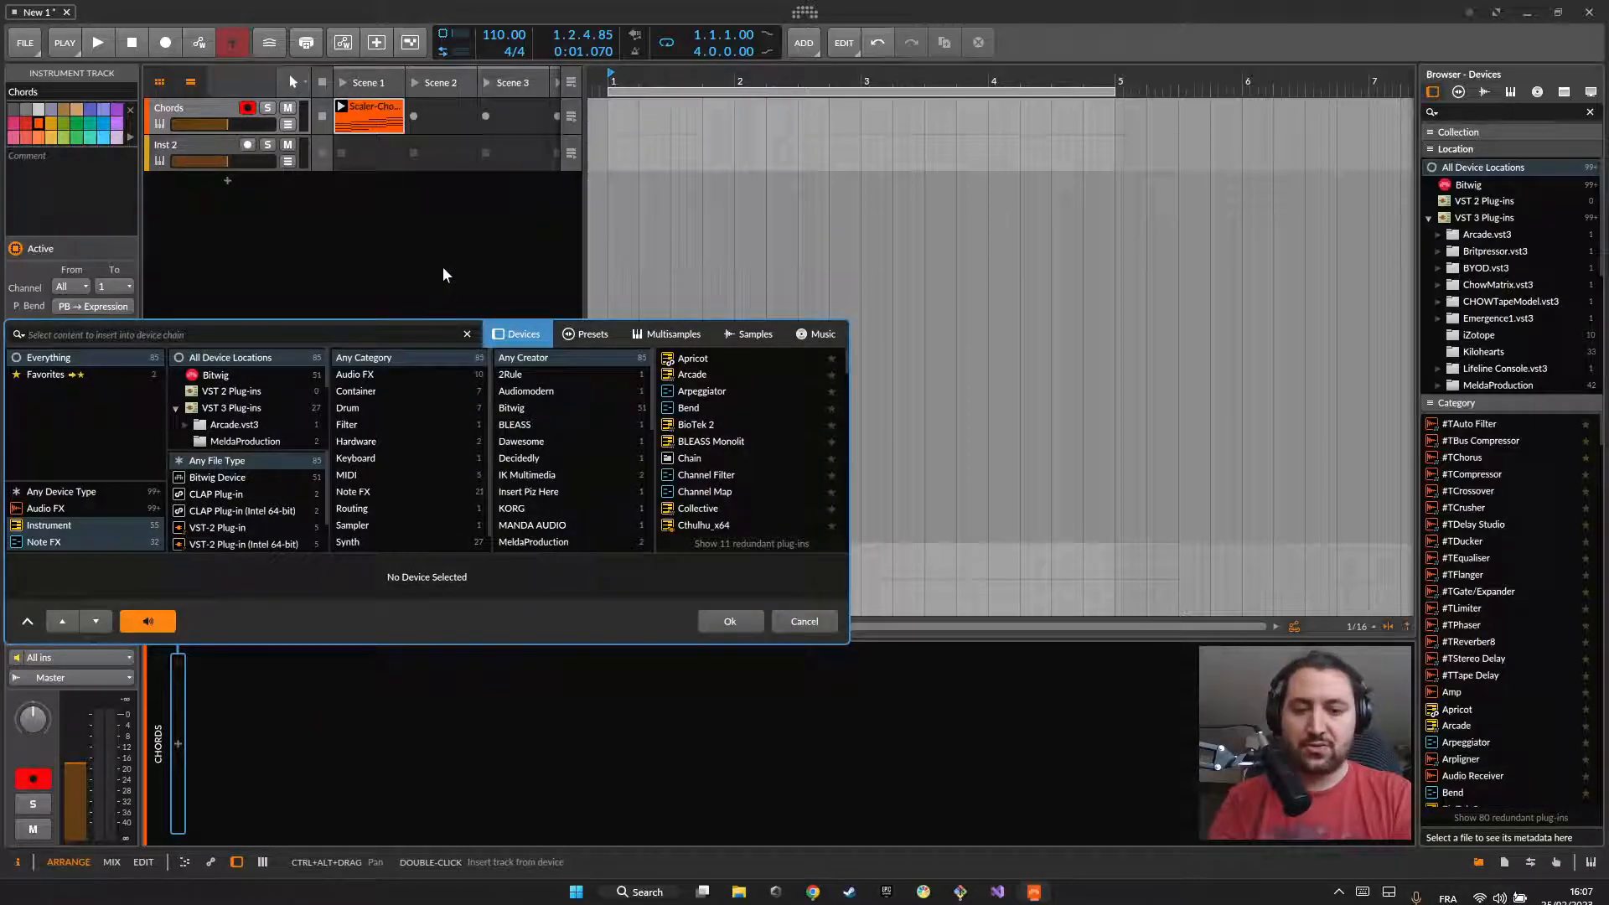
pyautogui.write('piano')
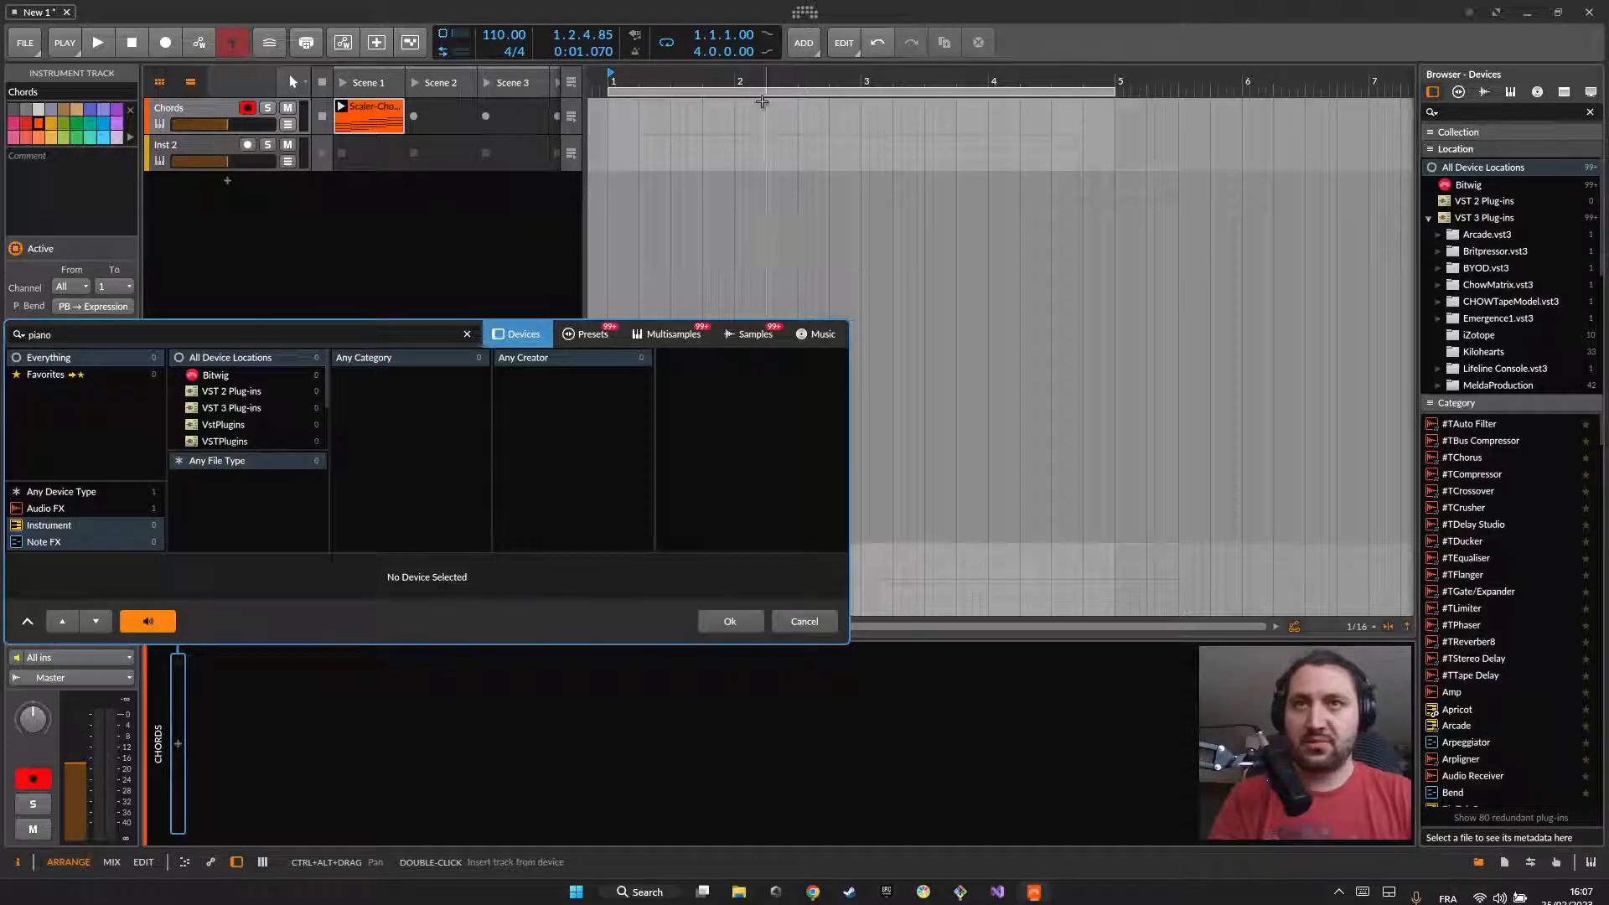
pyautogui.click(586, 334)
pyautogui.doubleClick(701, 360)
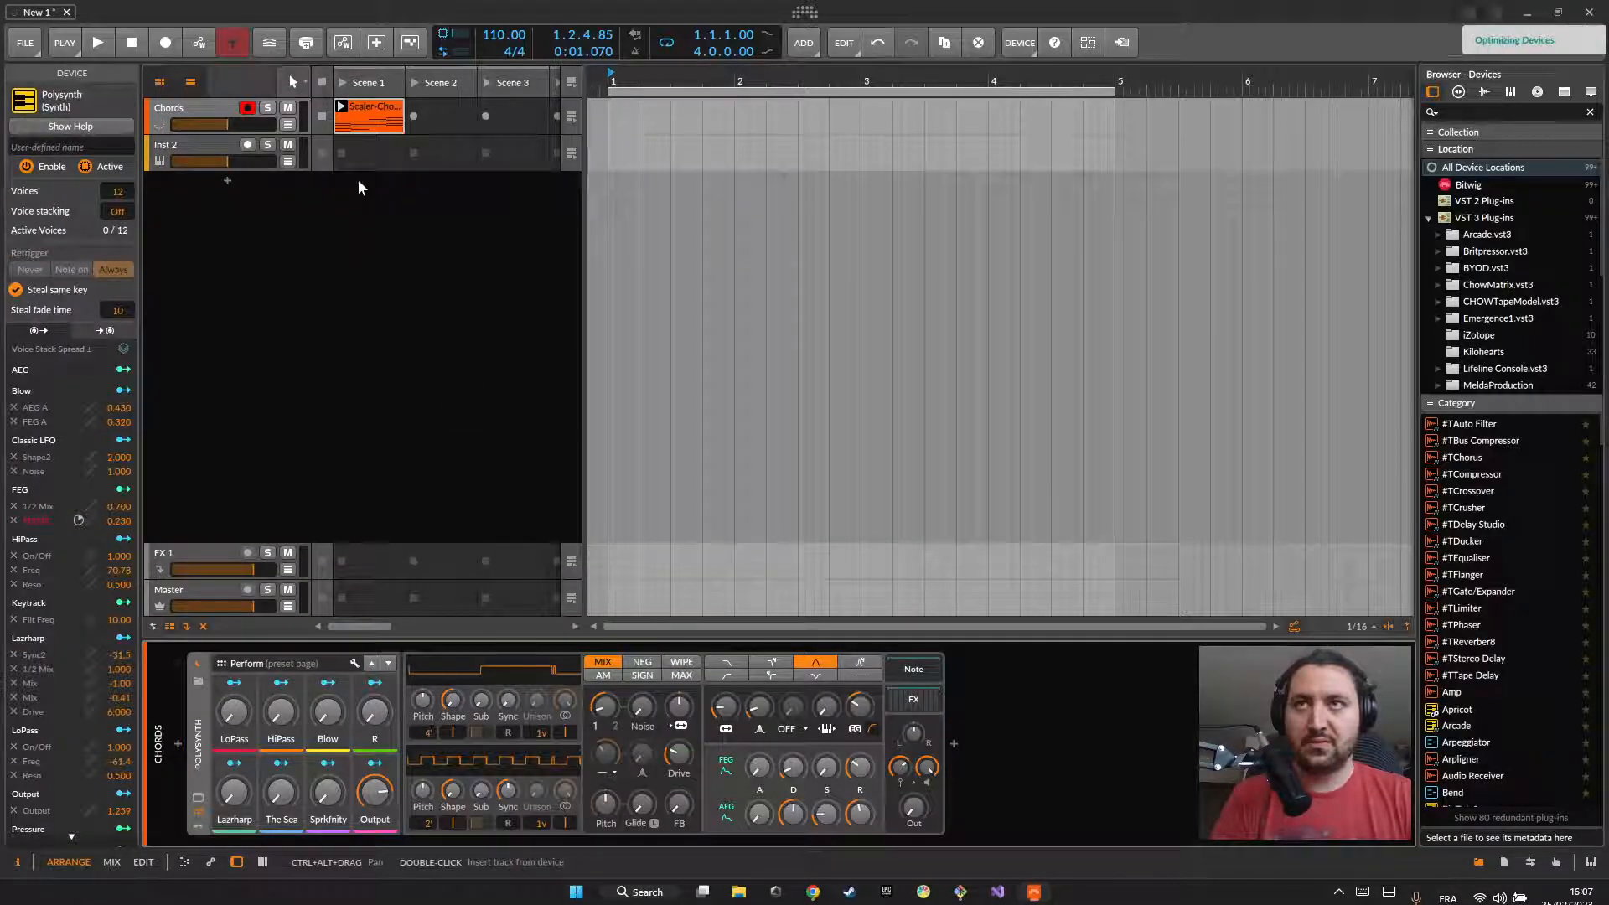
pyautogui.click(343, 82)
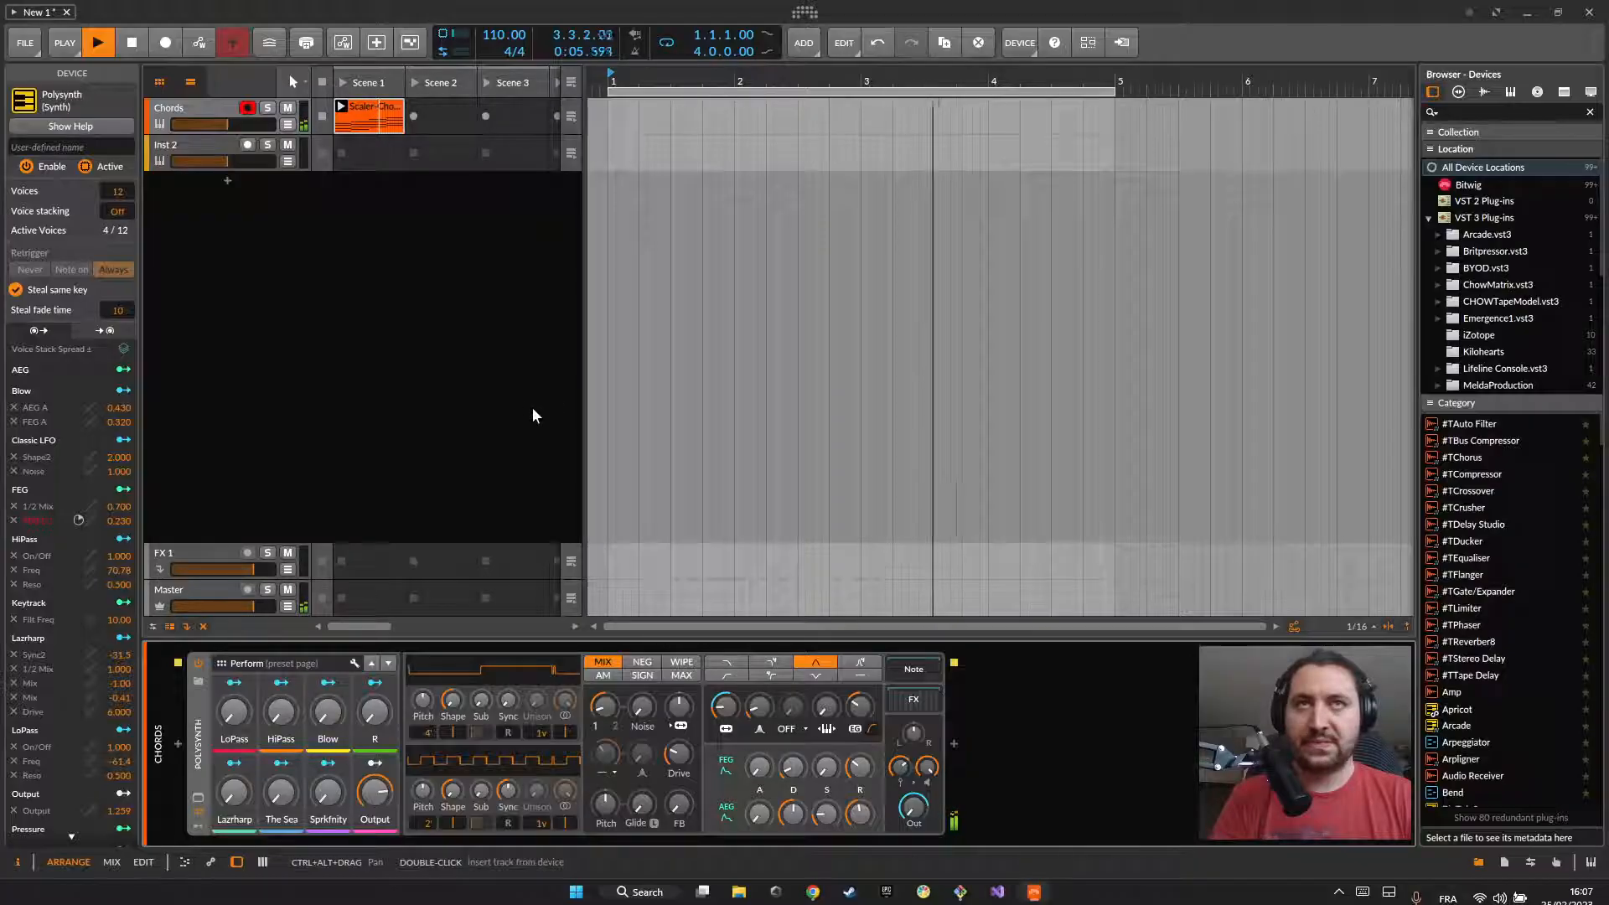
pyautogui.press('space')
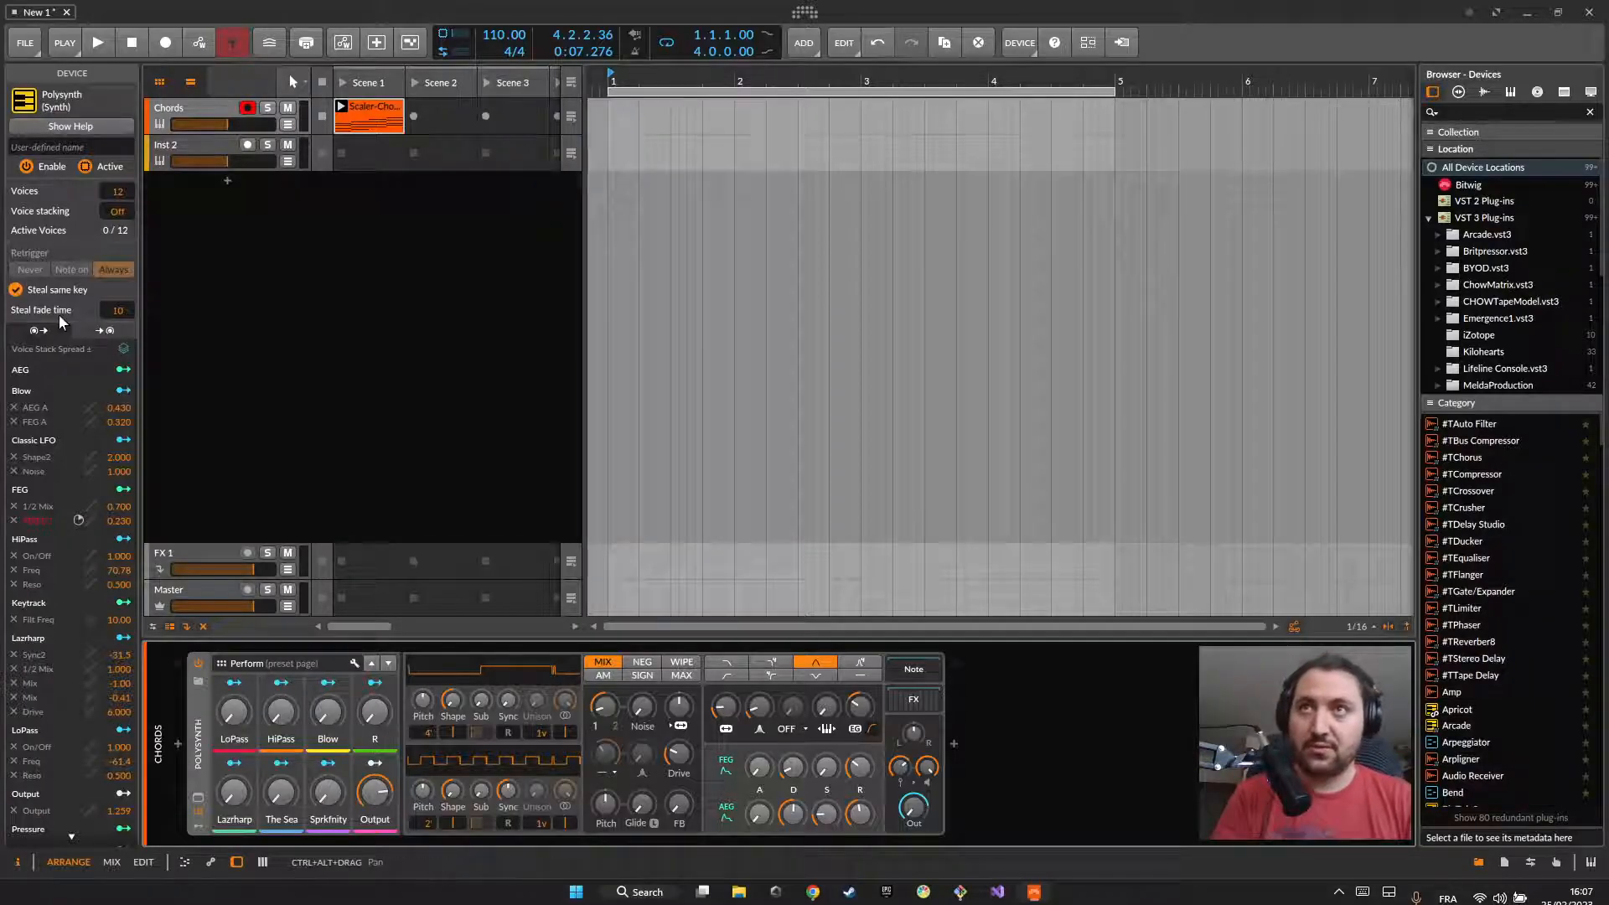
pyautogui.click(222, 147)
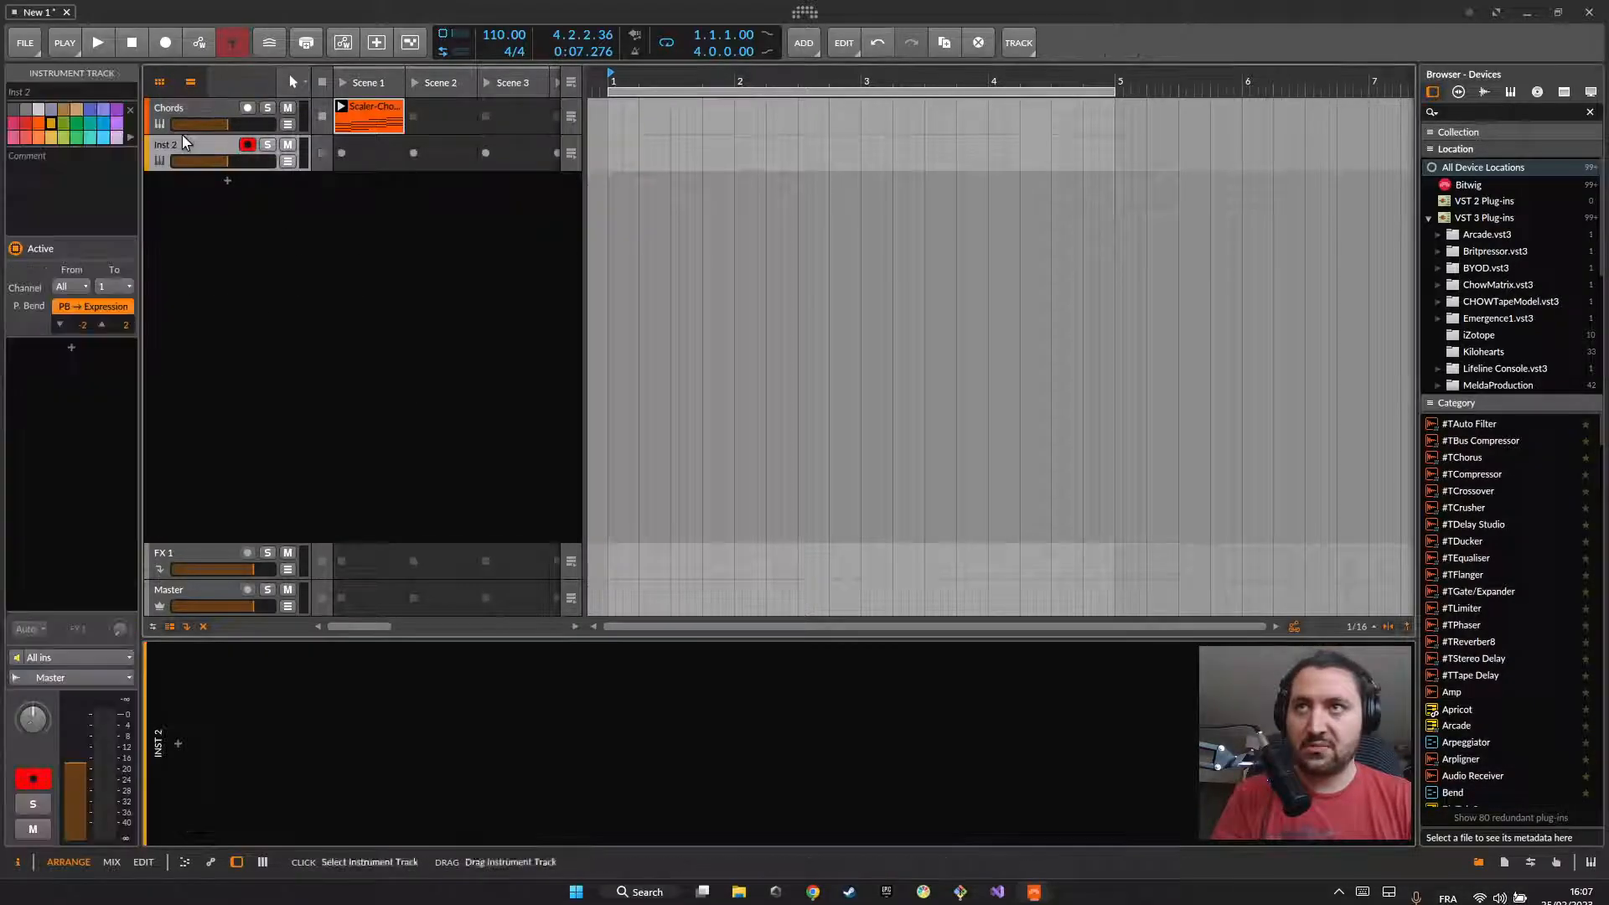
pyautogui.click(209, 111)
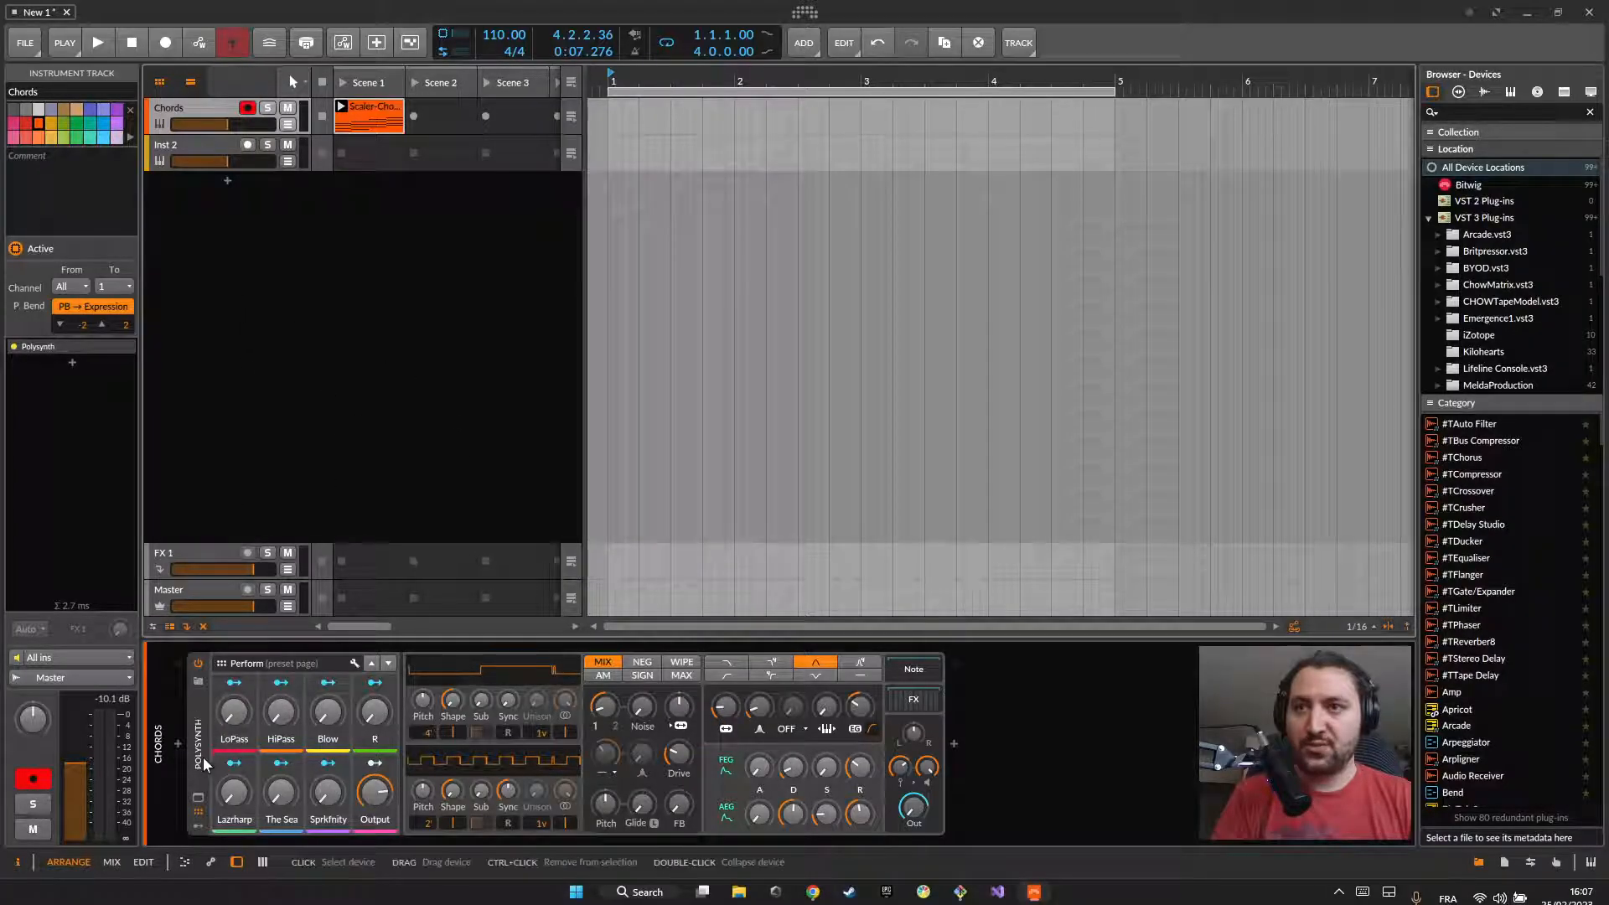
# Step: Search the device browser for "arpli", filter to Audio FX, and insert Arpligner before Polysynth on the Chords track
pyautogui.click(177, 744)
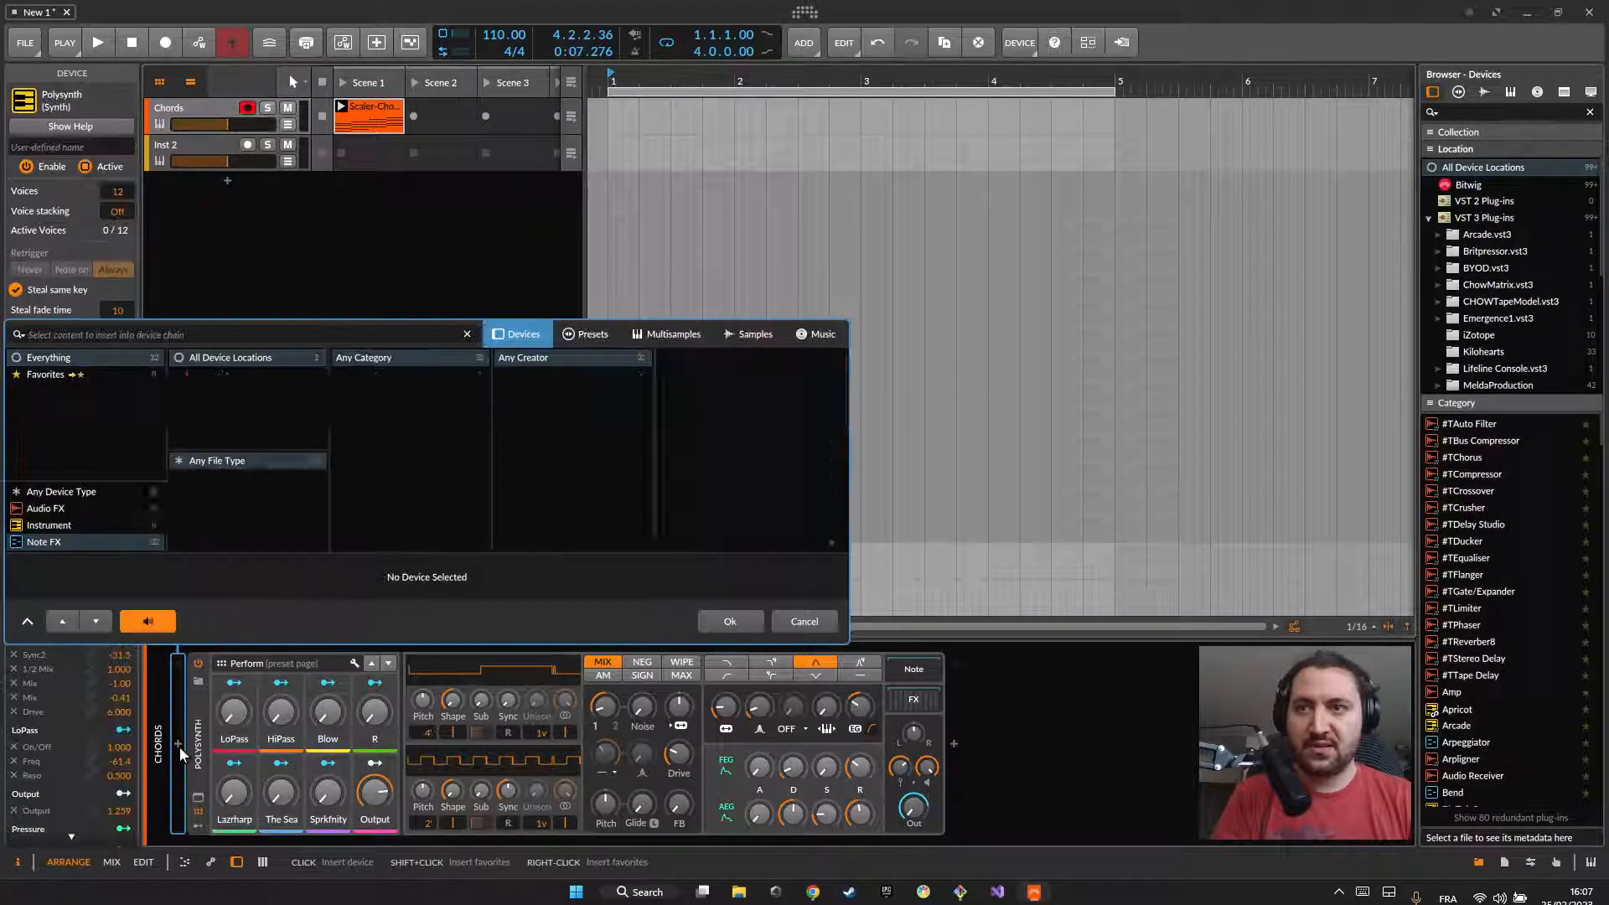
pyautogui.write('arpli')
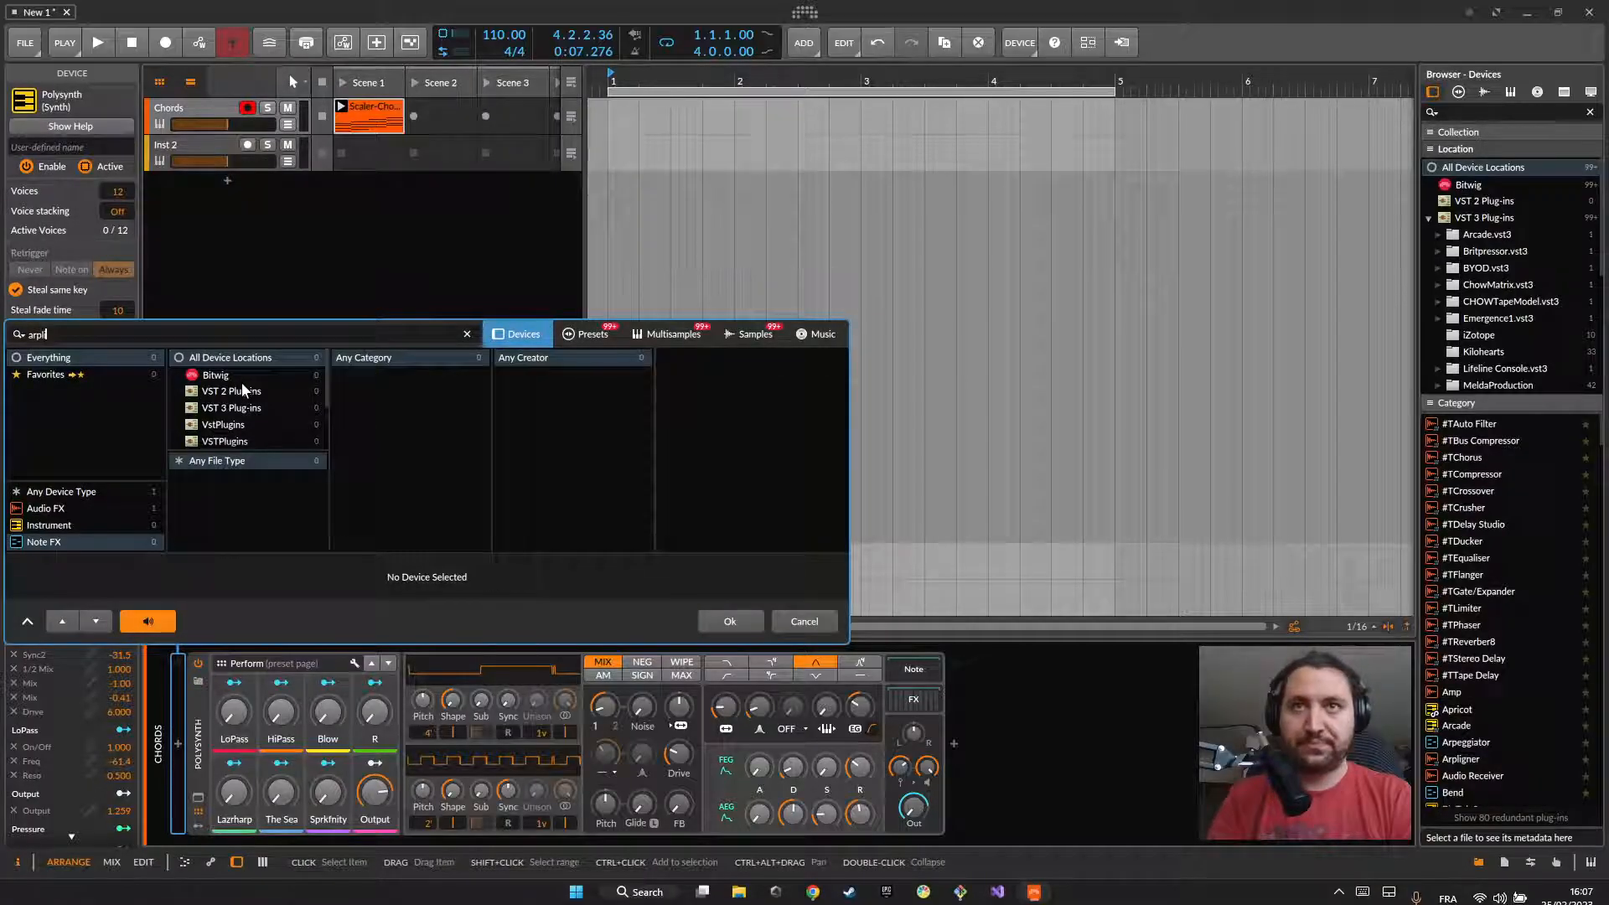
pyautogui.click(57, 509)
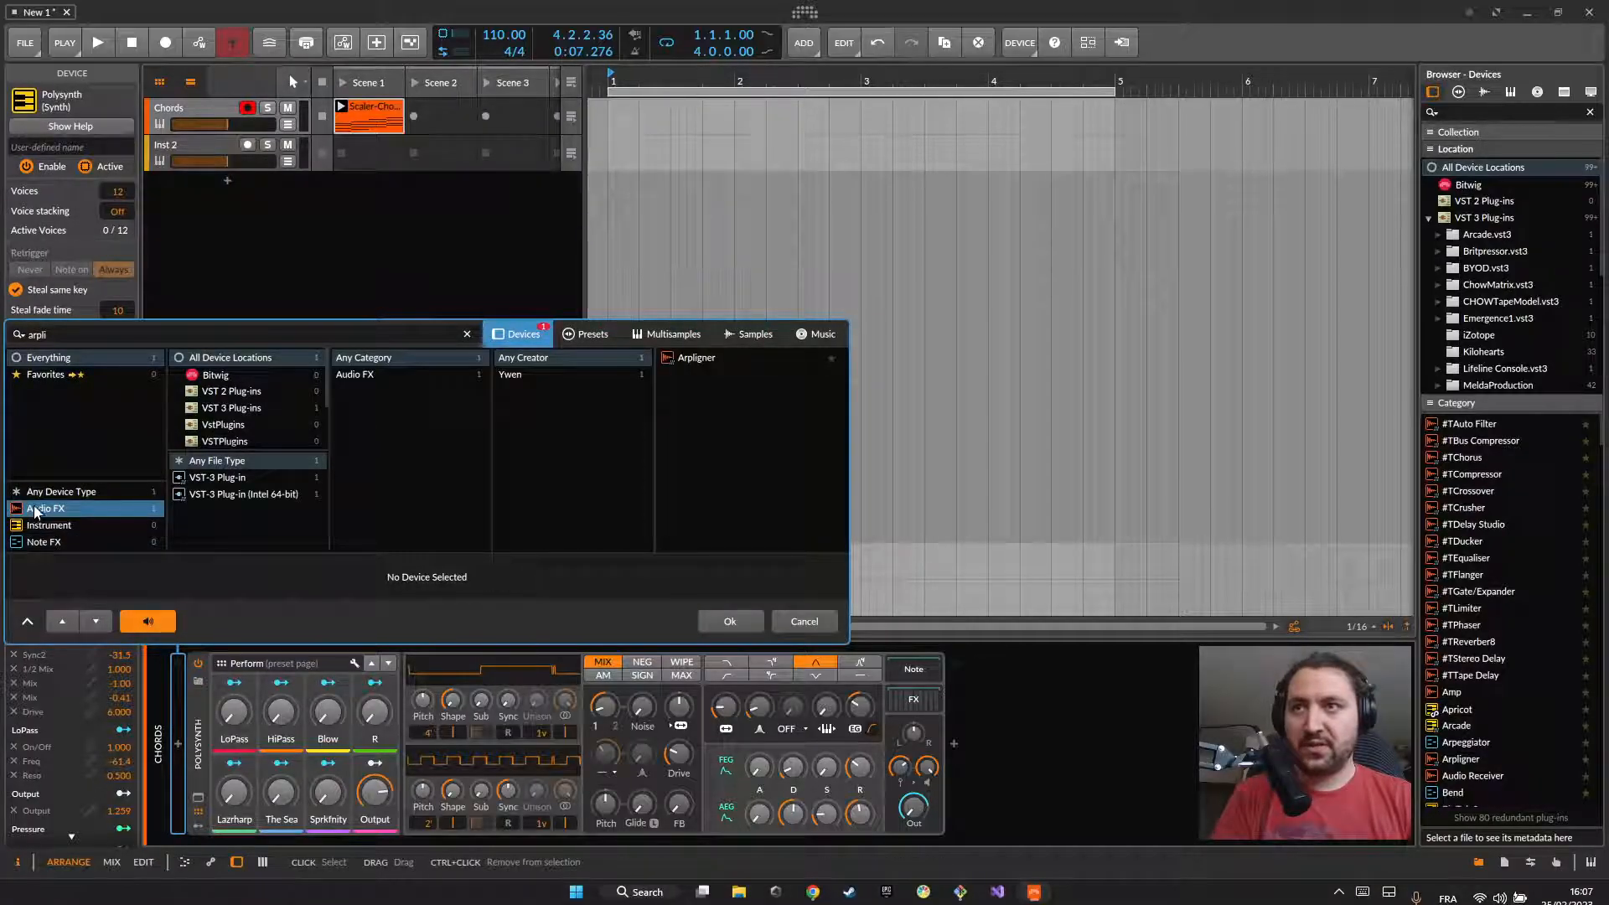
pyautogui.click(38, 496)
pyautogui.click(71, 506)
pyautogui.click(104, 491)
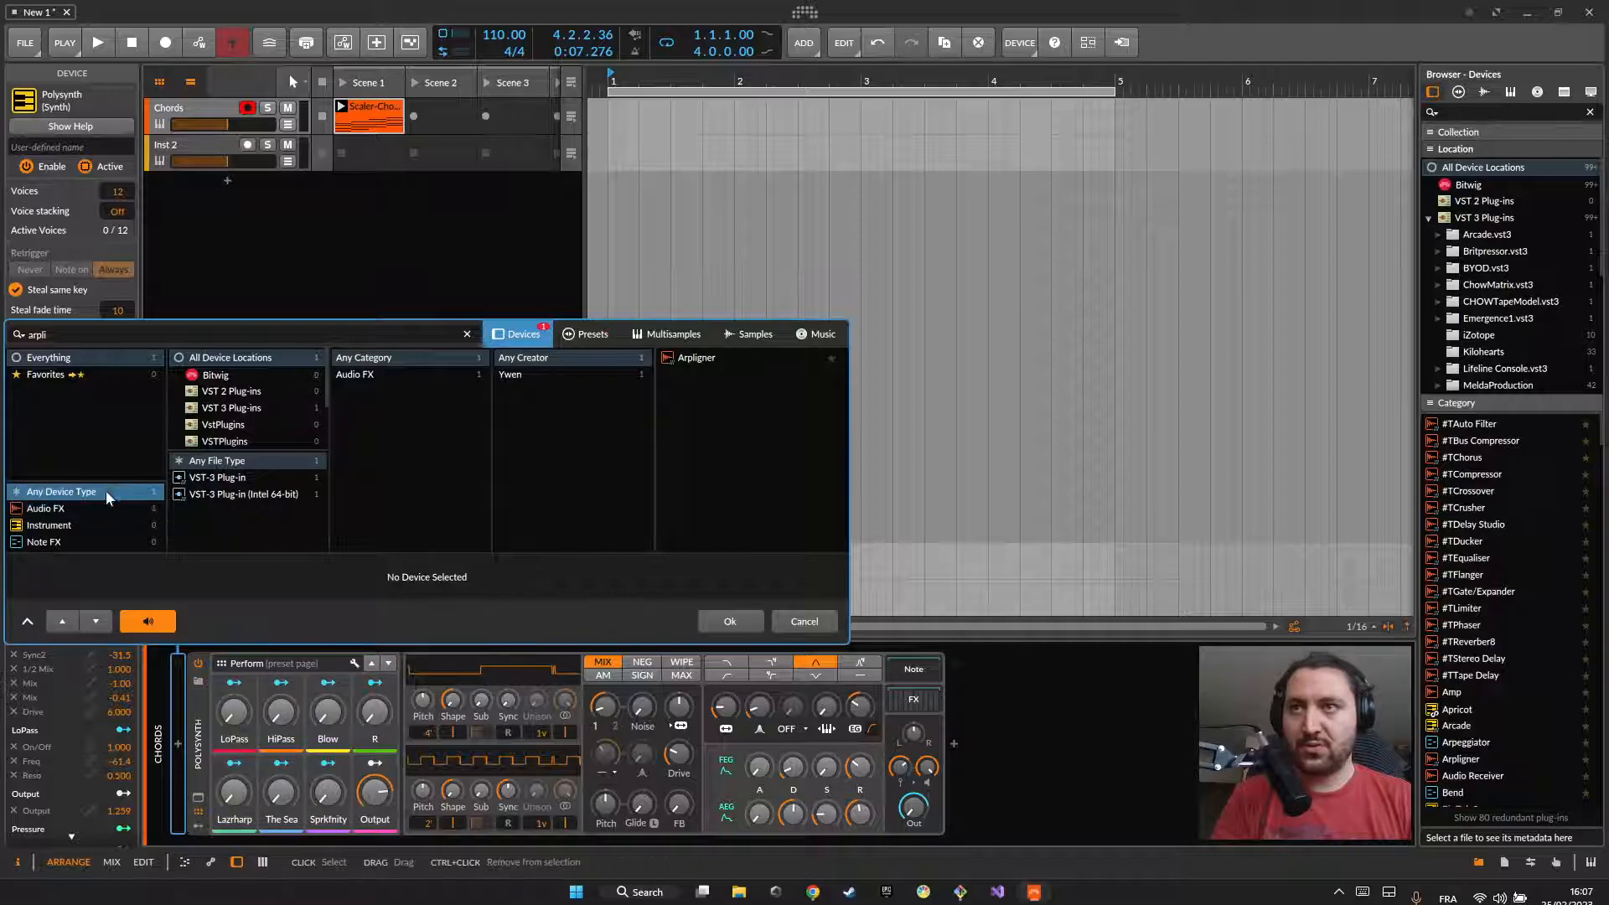
pyautogui.click(52, 511)
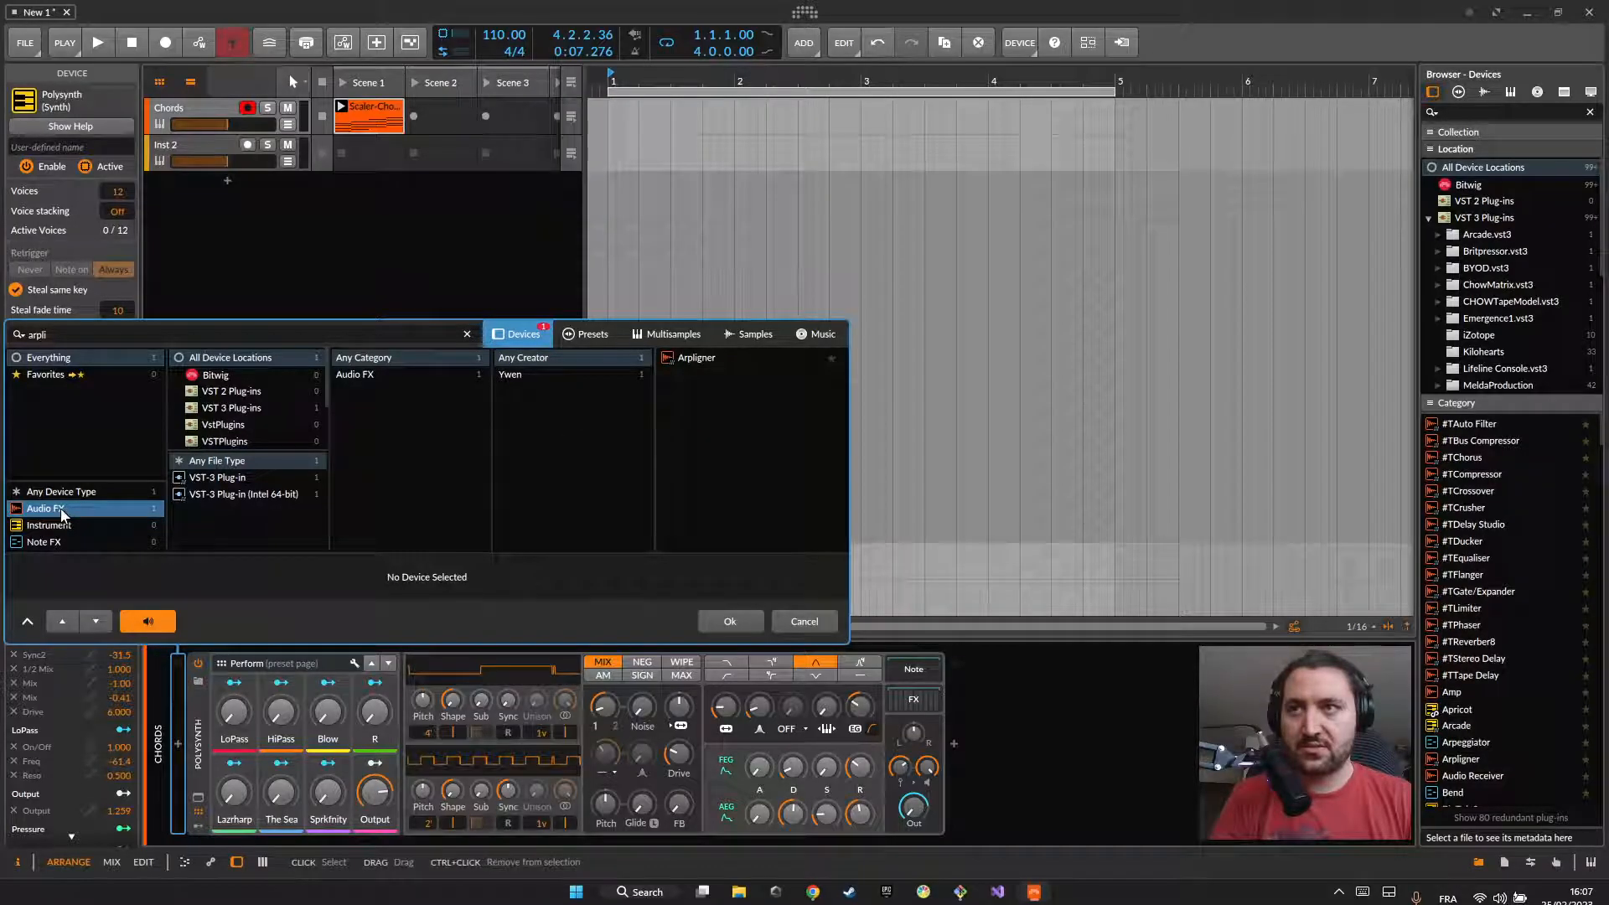
pyautogui.doubleClick(689, 360)
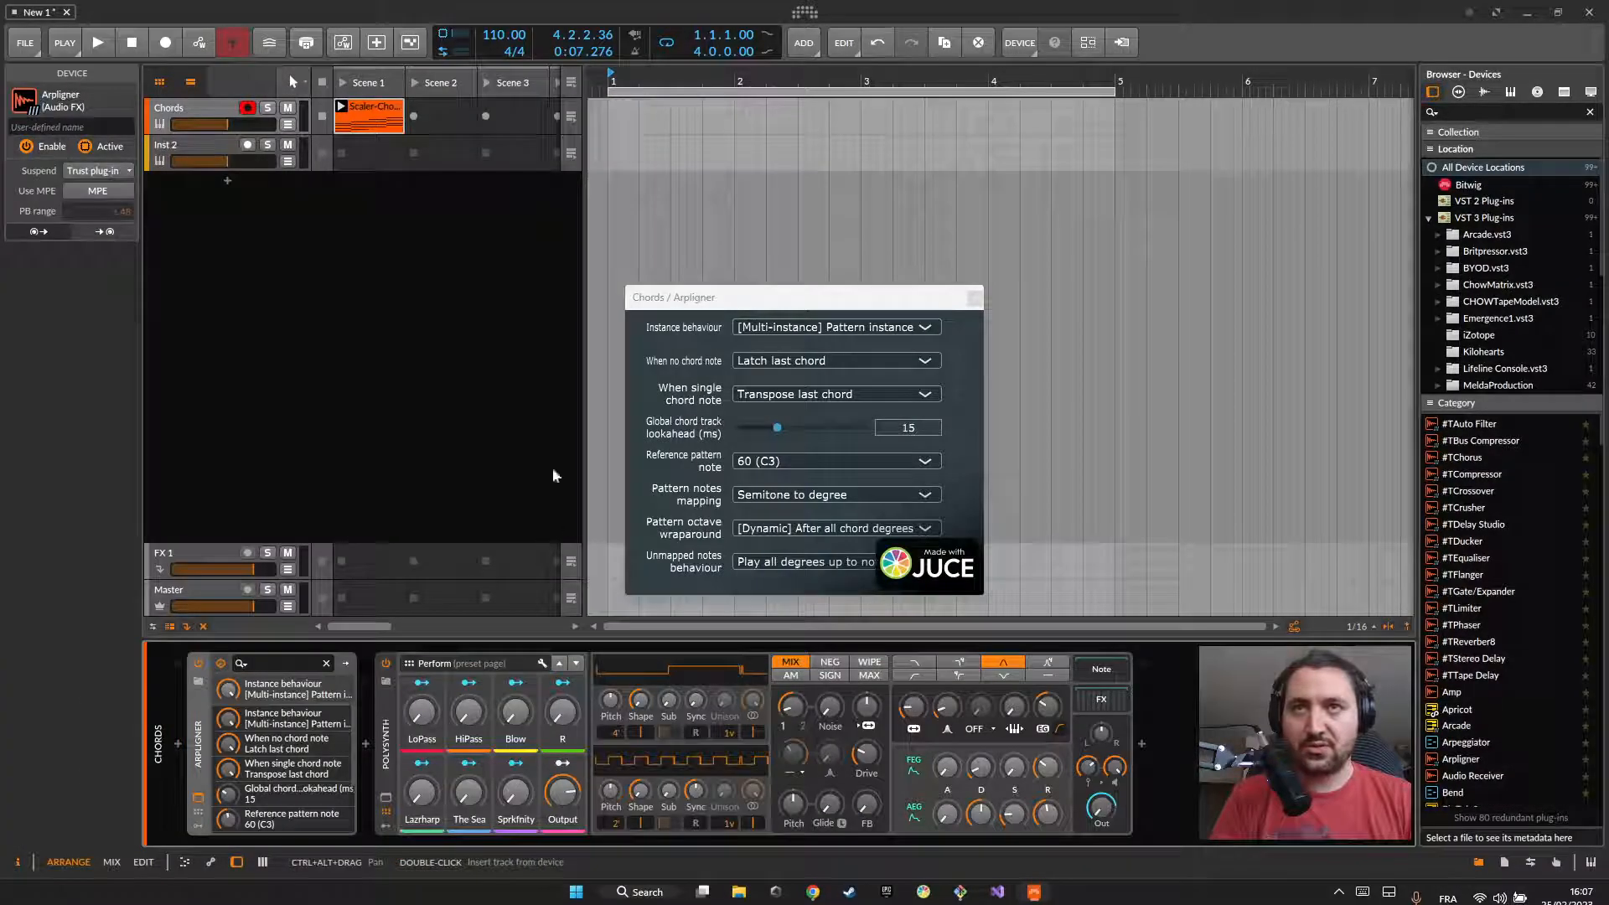
# Step: Set the Instance behaviour of the Chords track's Arpligner to "[Multi-instance] Global chord instance" and close the plug-in window
pyautogui.moveTo(757, 299); pyautogui.dragTo(693, 350)
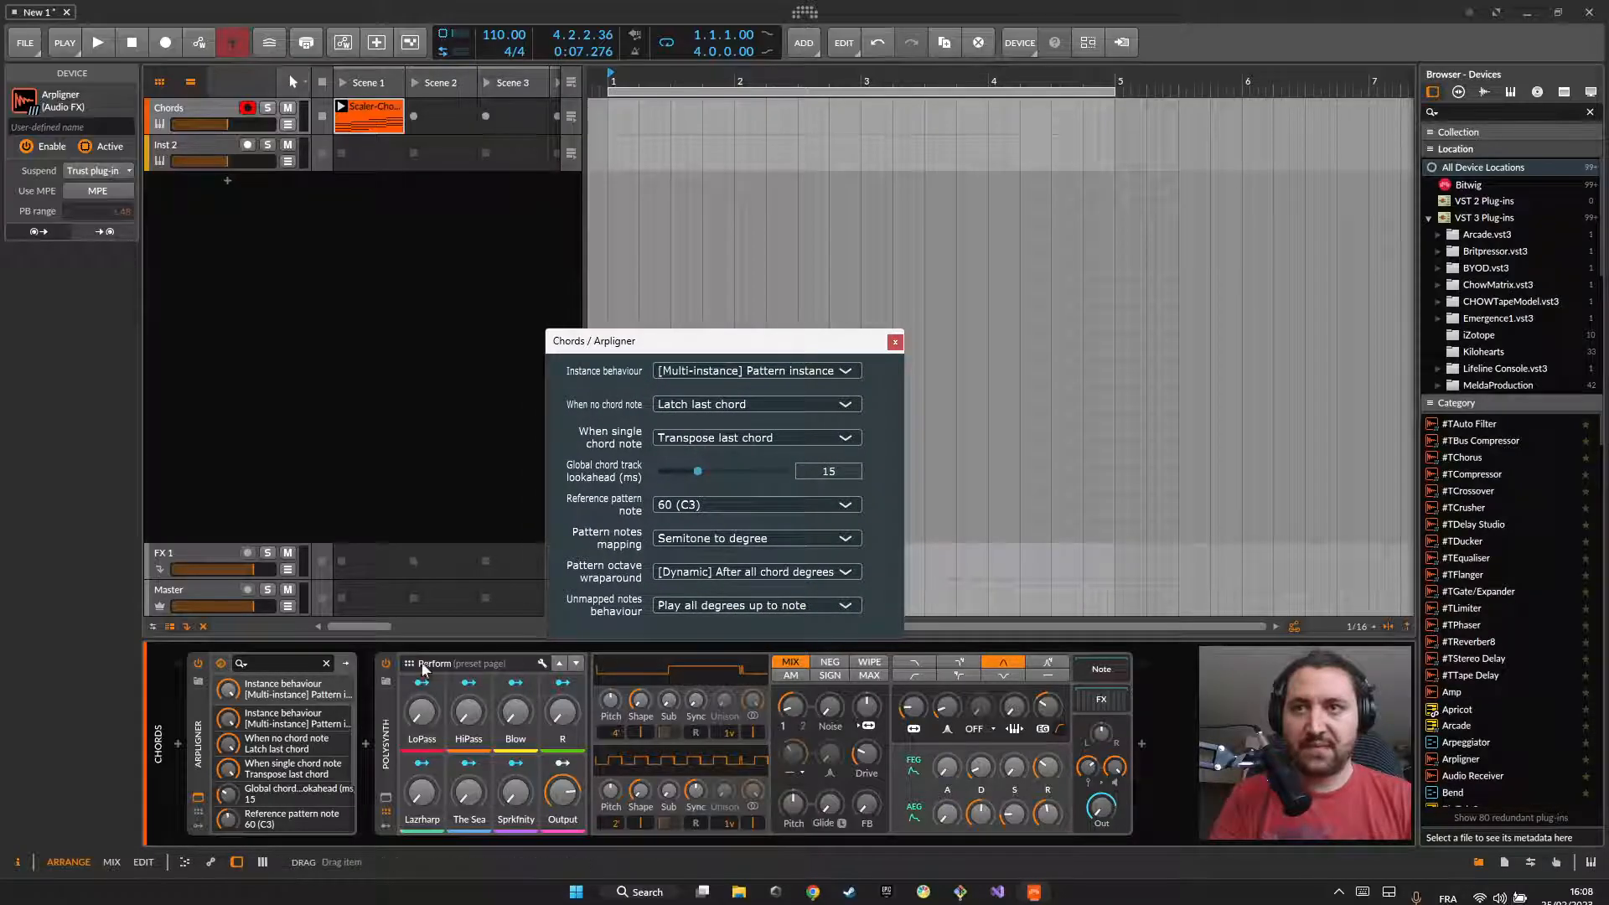
pyautogui.scroll(-3, 276, 757)
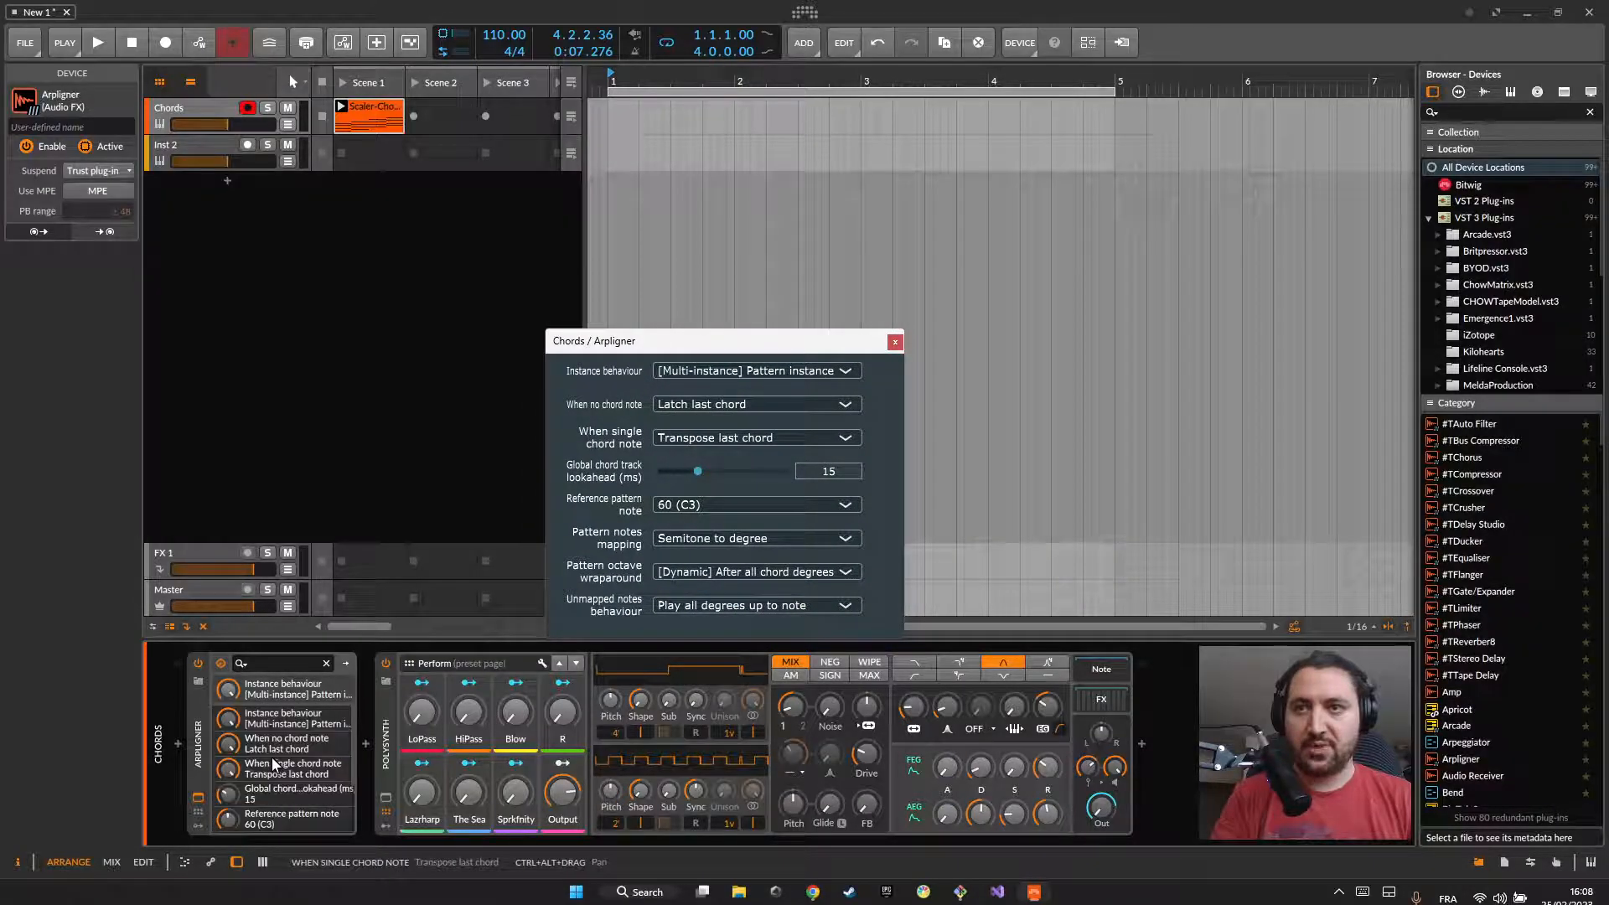
pyautogui.scroll(3, 301, 759)
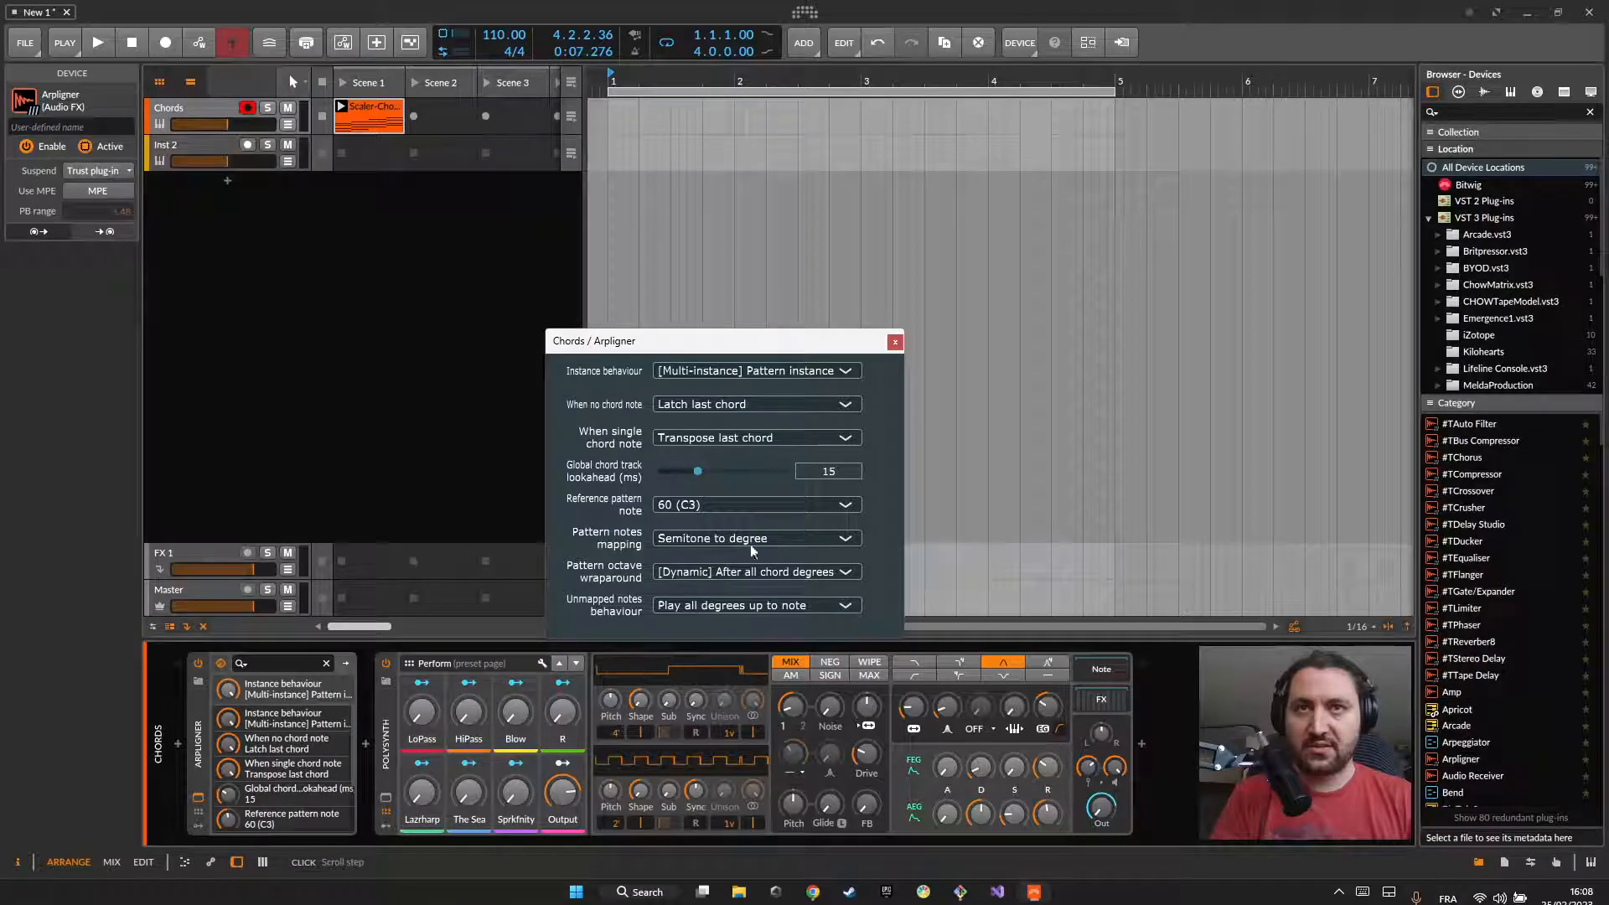
pyautogui.moveTo(699, 340)
pyautogui.mouseDown()
pyautogui.moveTo(711, 279)
pyautogui.moveTo(764, 279)
pyautogui.moveTo(688, 296)
pyautogui.moveTo(694, 313)
pyautogui.mouseUp()
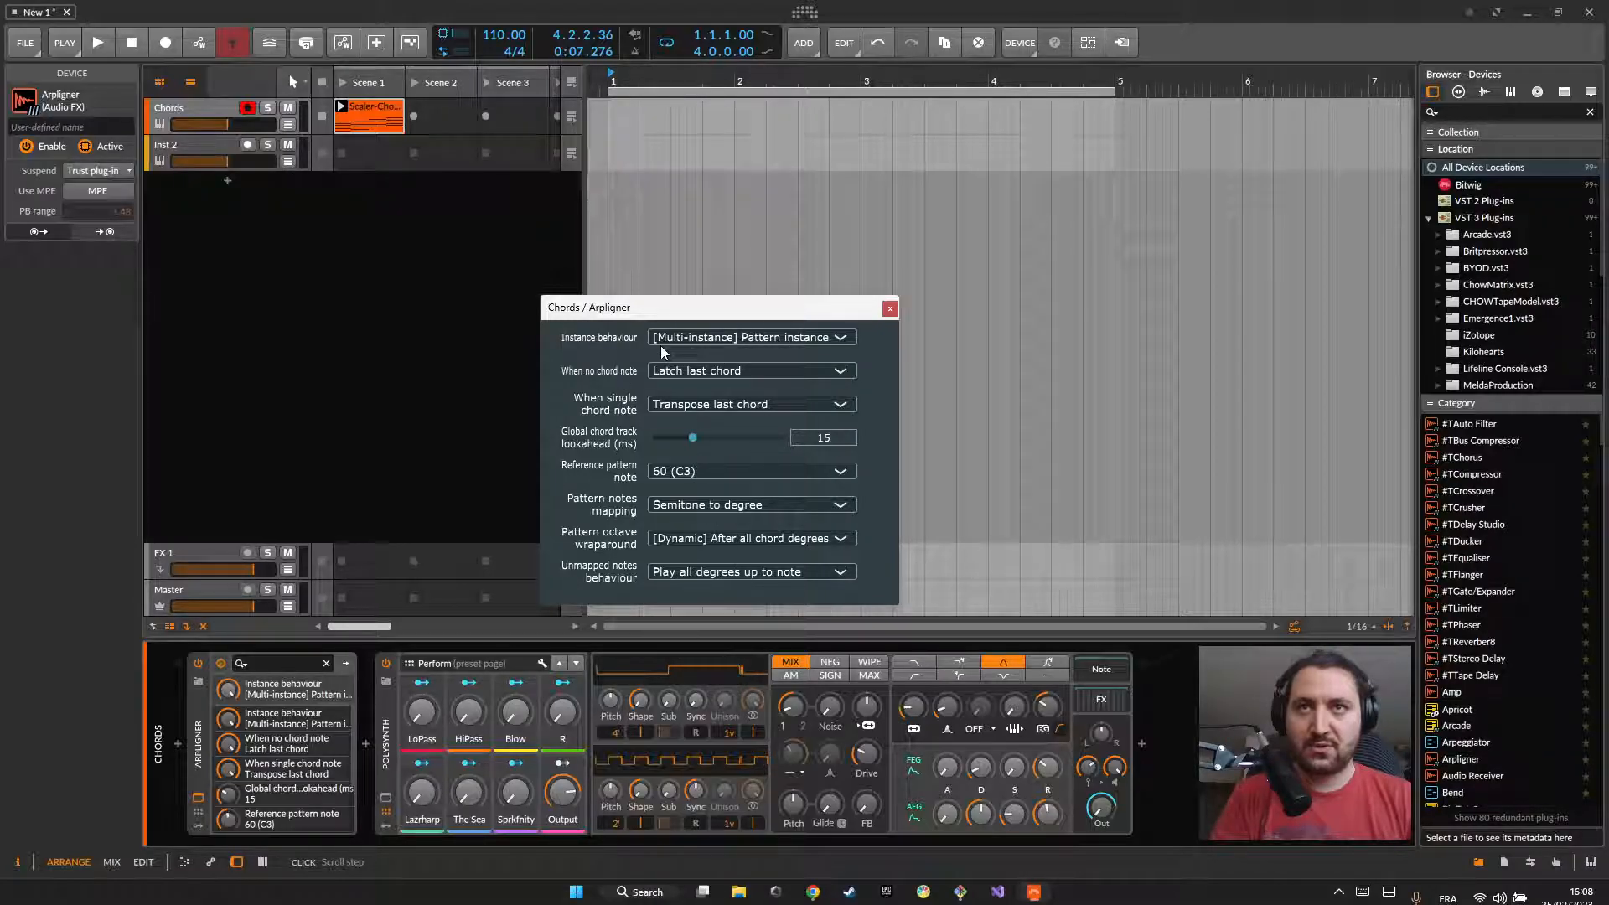
pyautogui.click(686, 337)
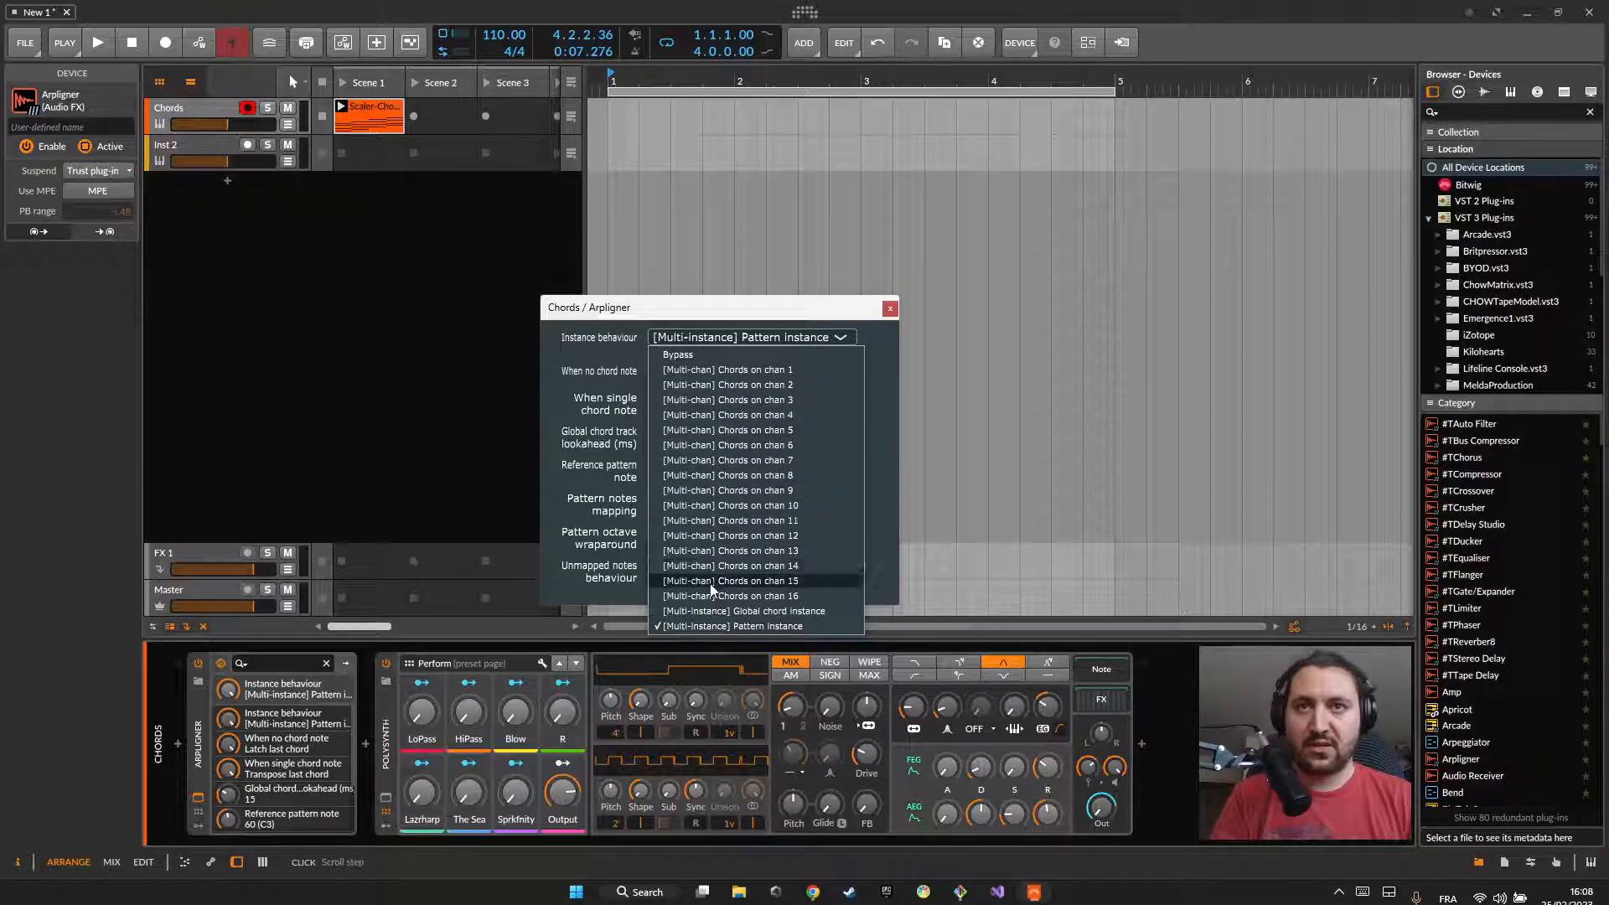
pyautogui.click(733, 614)
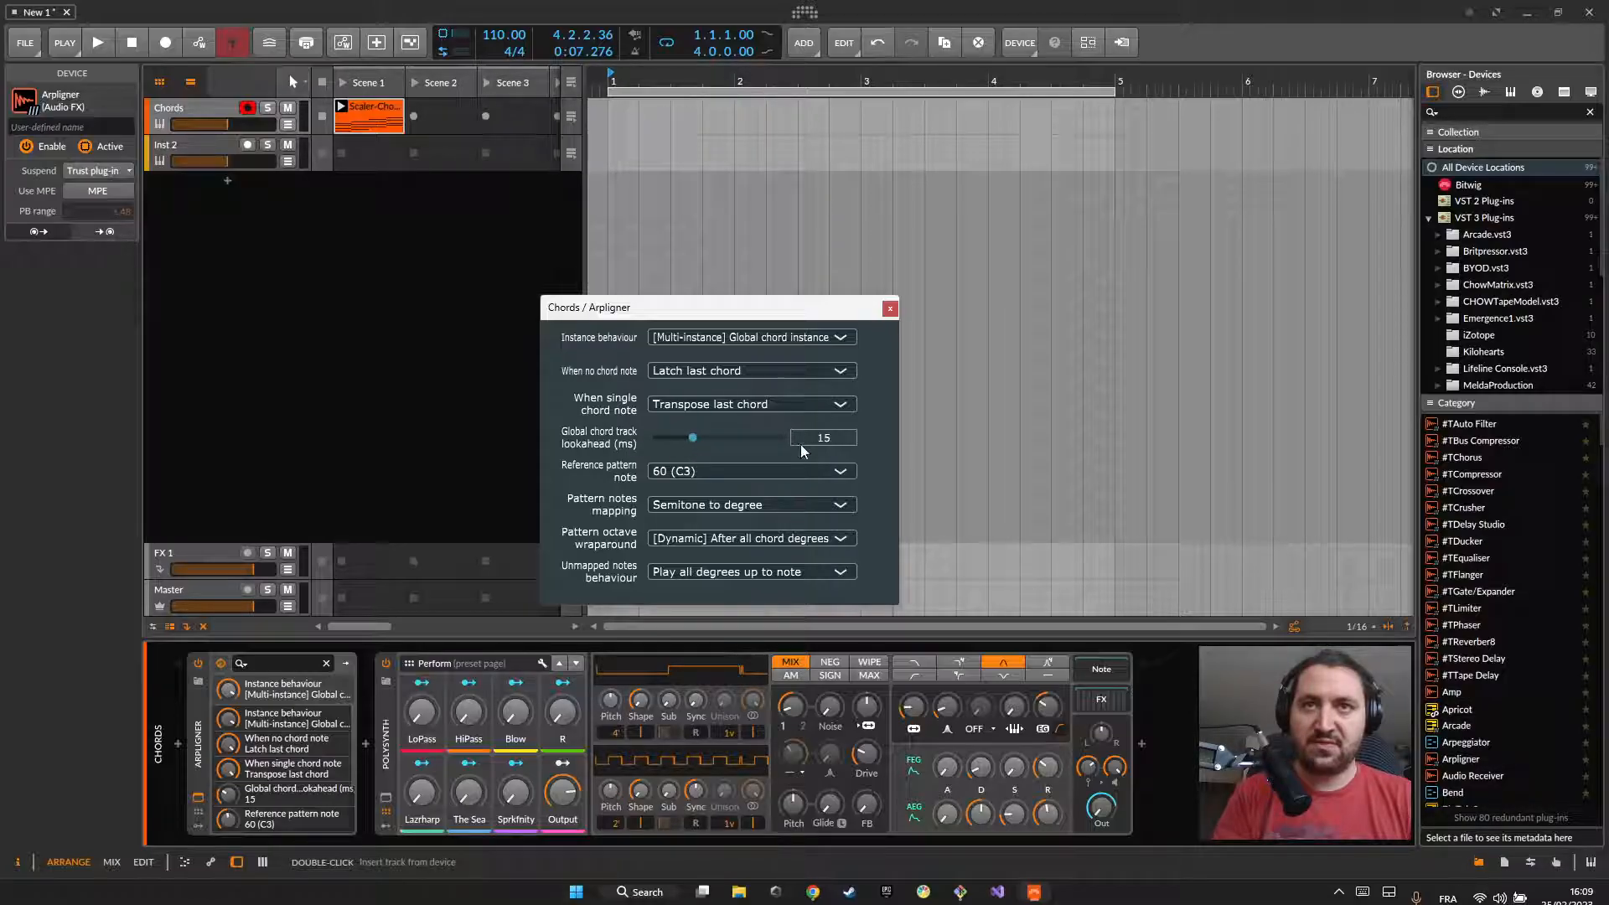
pyautogui.moveTo(848, 310); pyautogui.dragTo(854, 310)
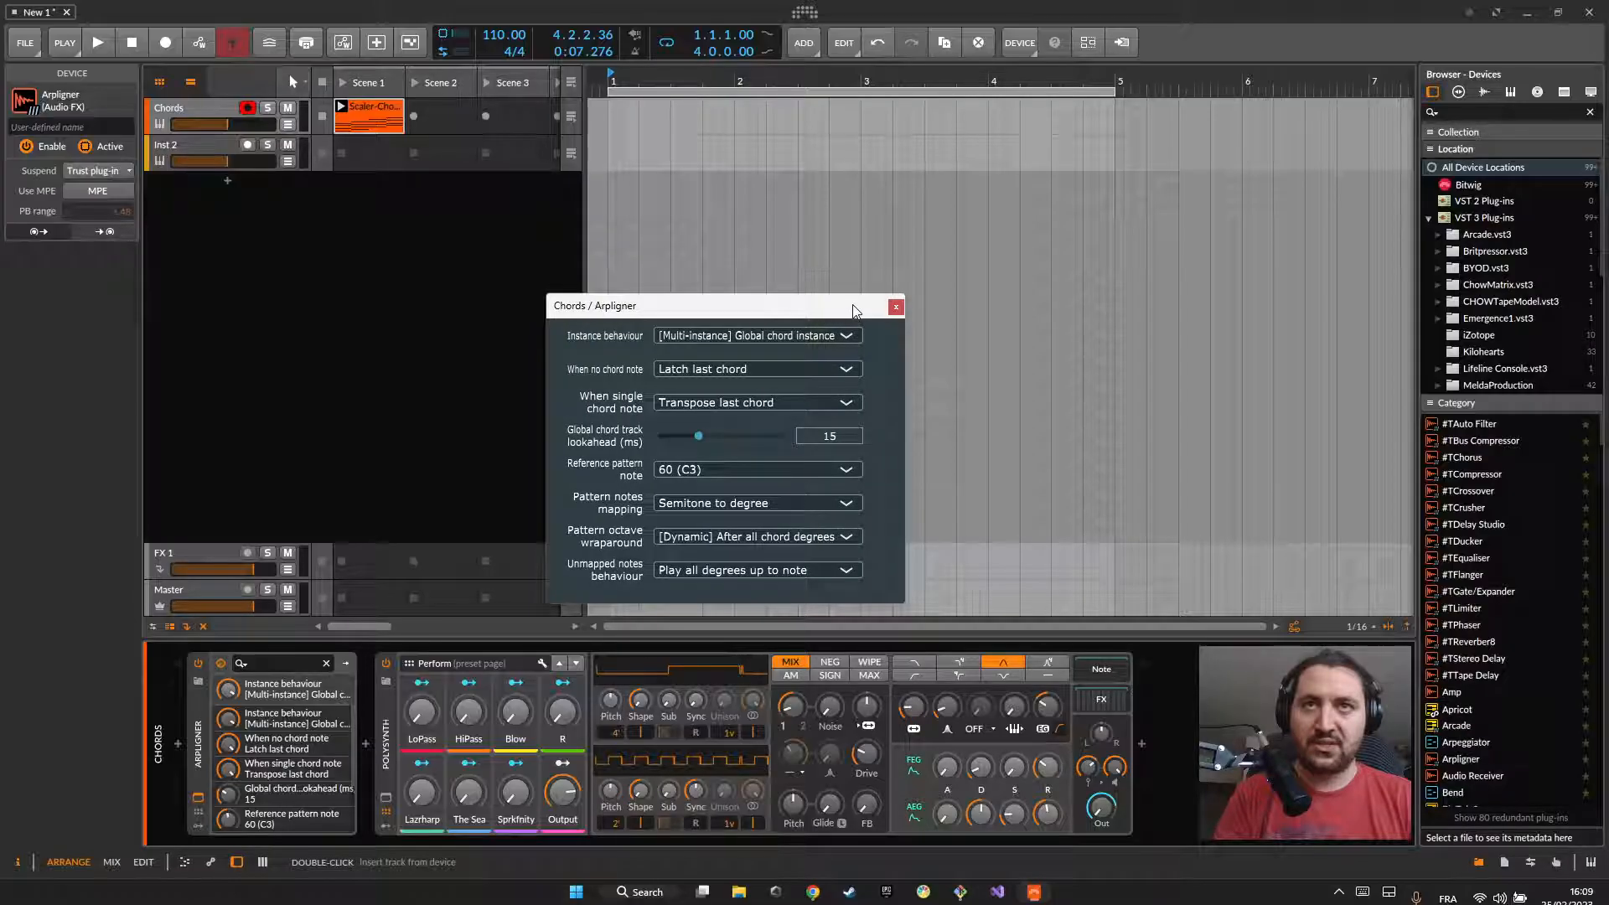
pyautogui.click(895, 307)
# Step: In the mixer view, set the Chords Arpligner's global chord track lookahead to 25 ms, reload the plug-in, and recheck its settings
pyautogui.click(112, 863)
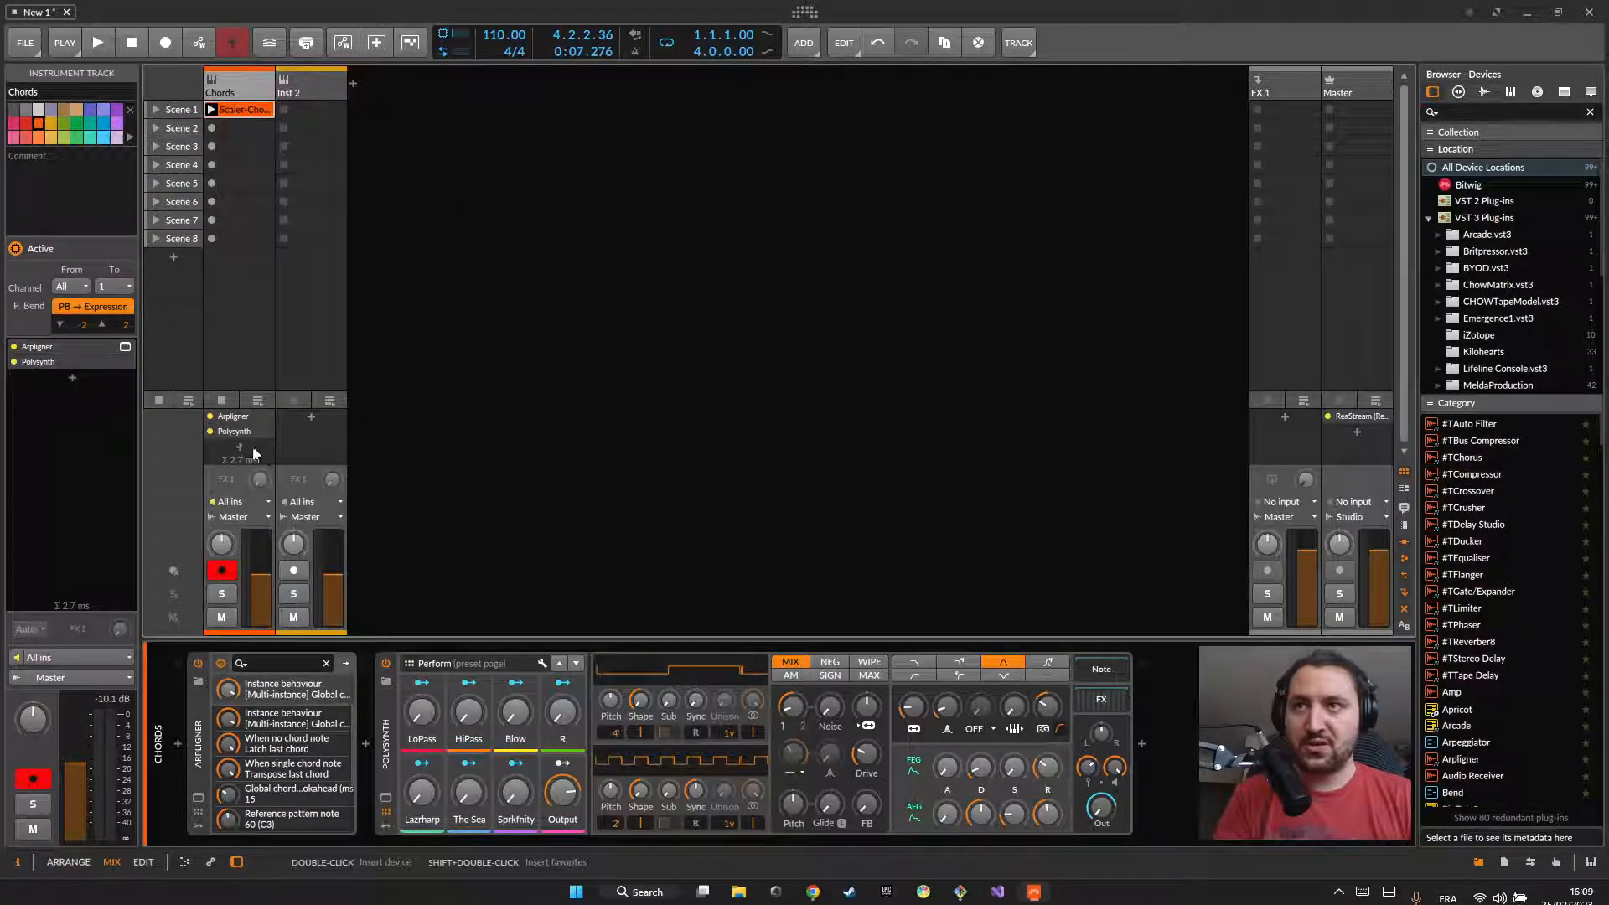
pyautogui.click(189, 722)
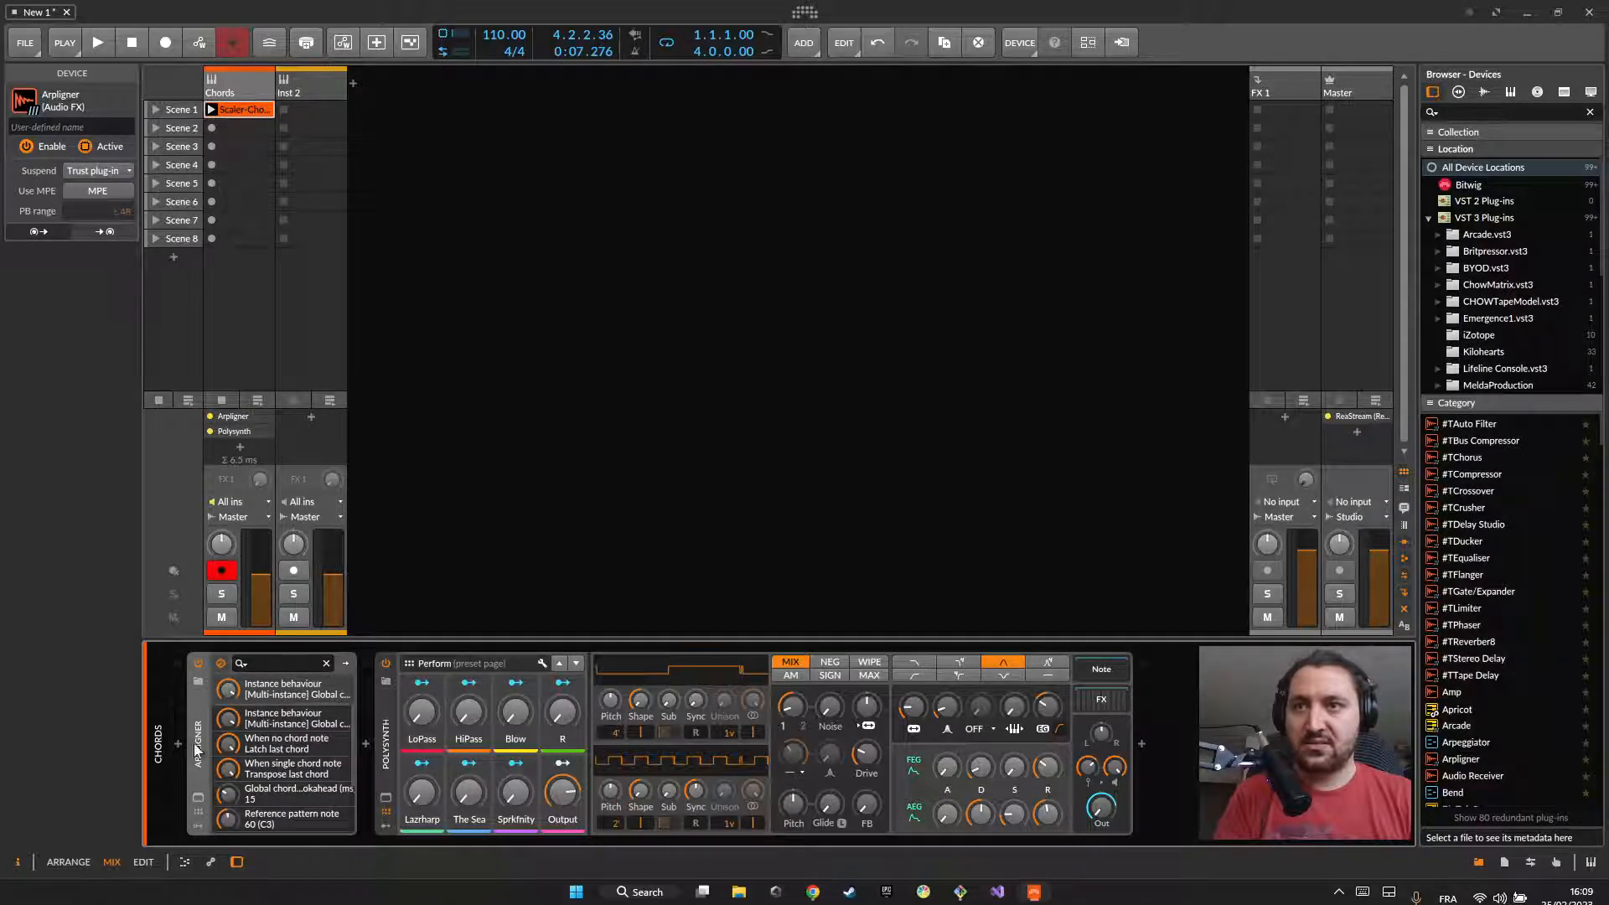
pyautogui.click(199, 796)
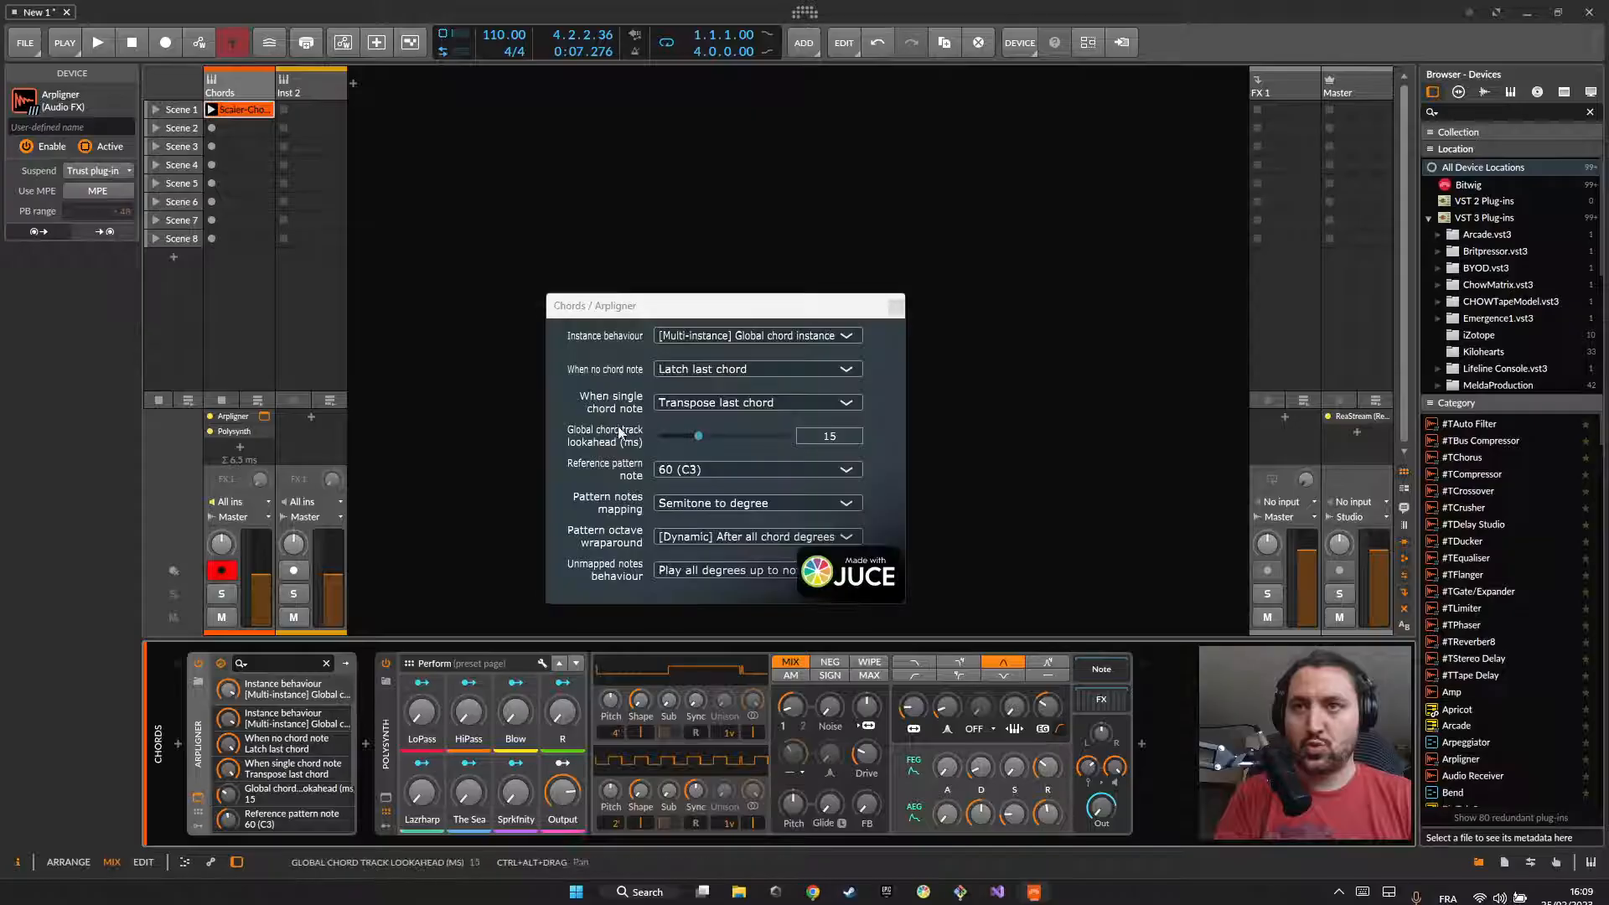
pyautogui.click(700, 437)
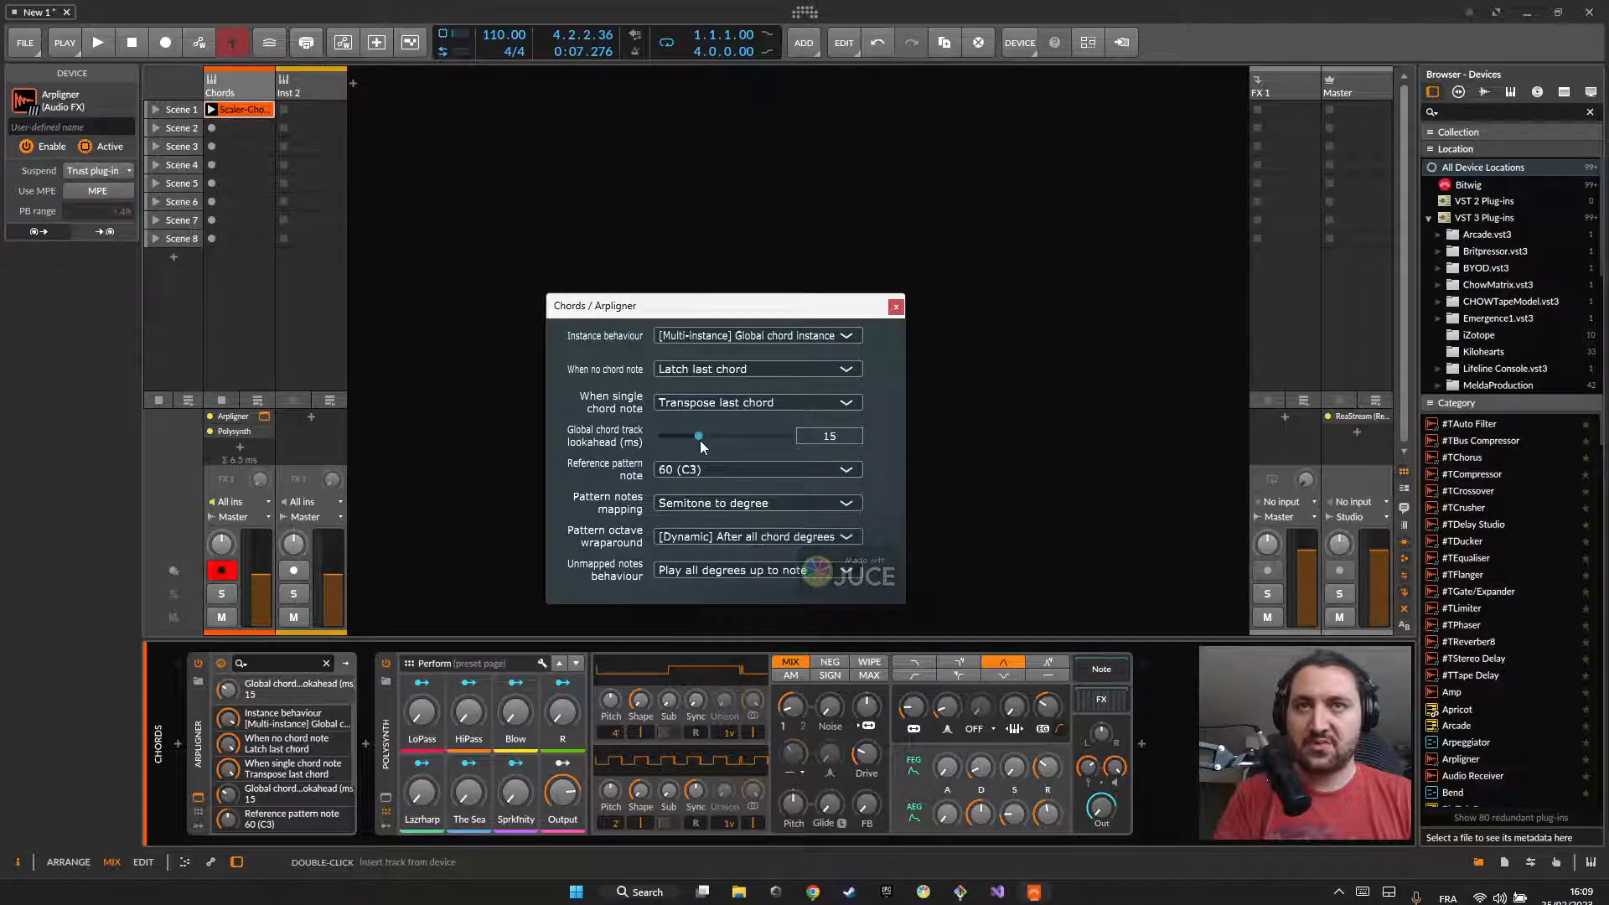
pyautogui.moveTo(201, 706); pyautogui.dragTo(191, 708)
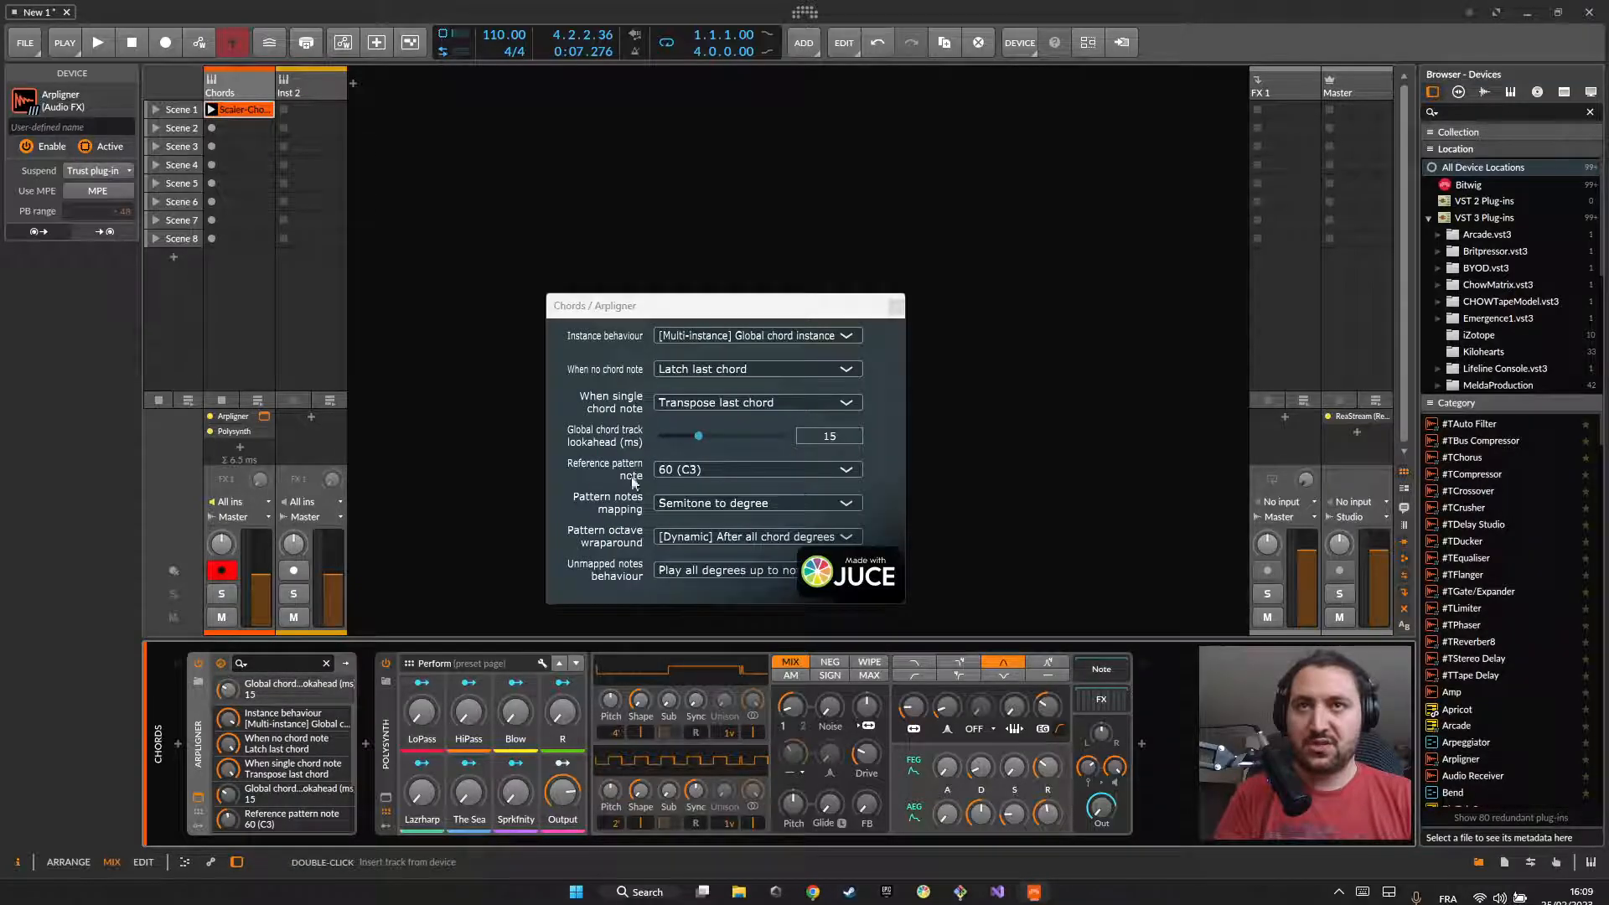
pyautogui.moveTo(694, 437); pyautogui.dragTo(704, 438)
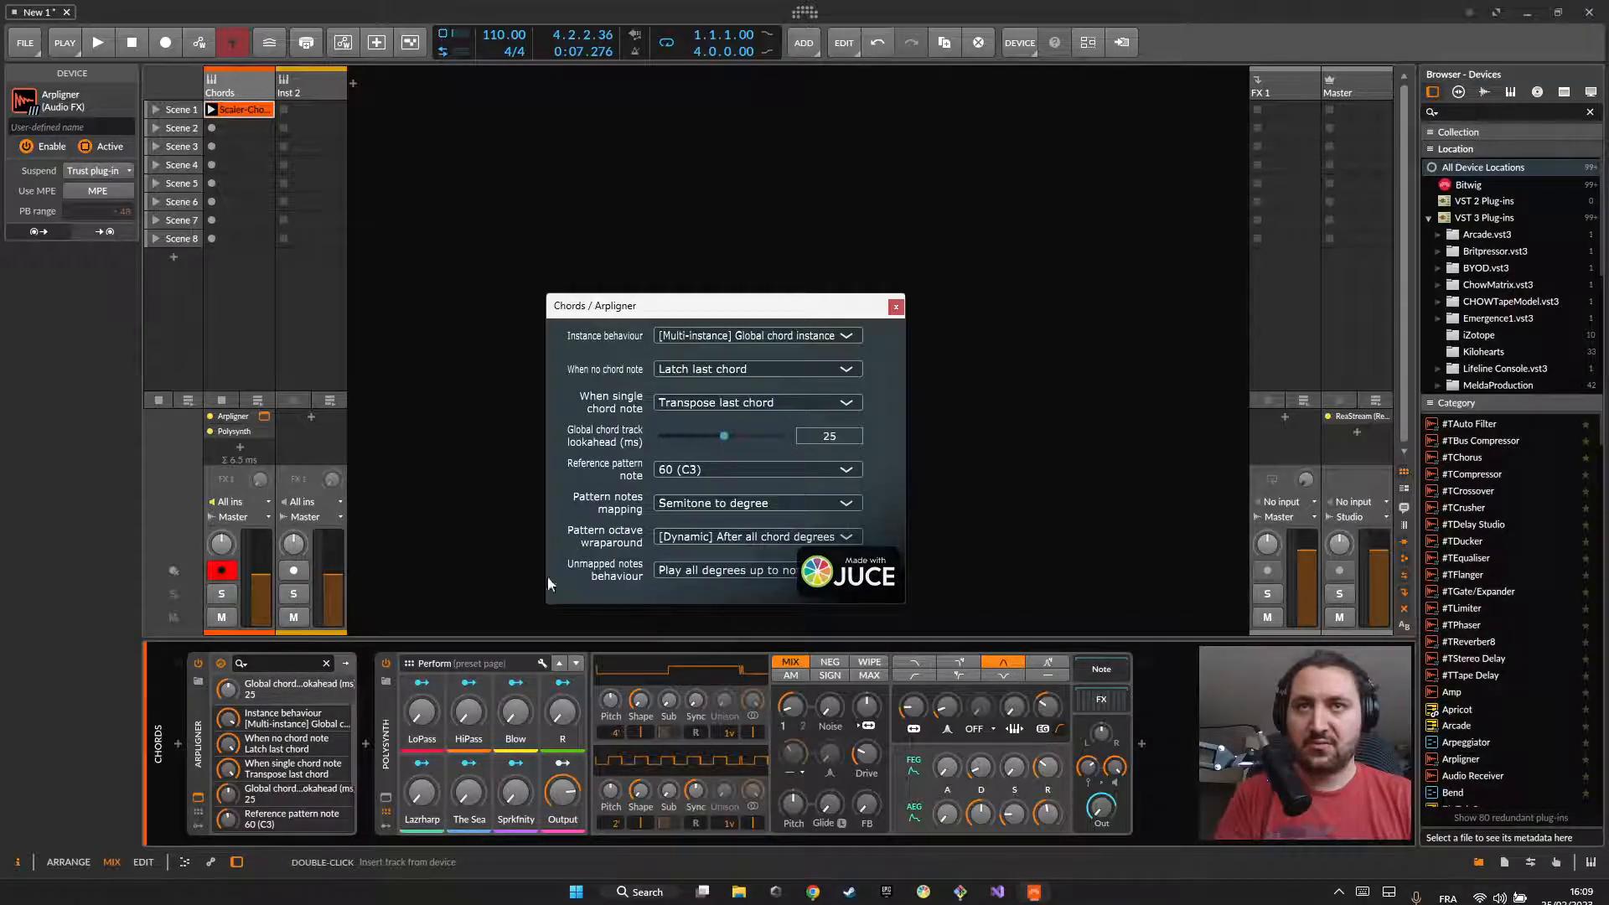
pyautogui.click(194, 727)
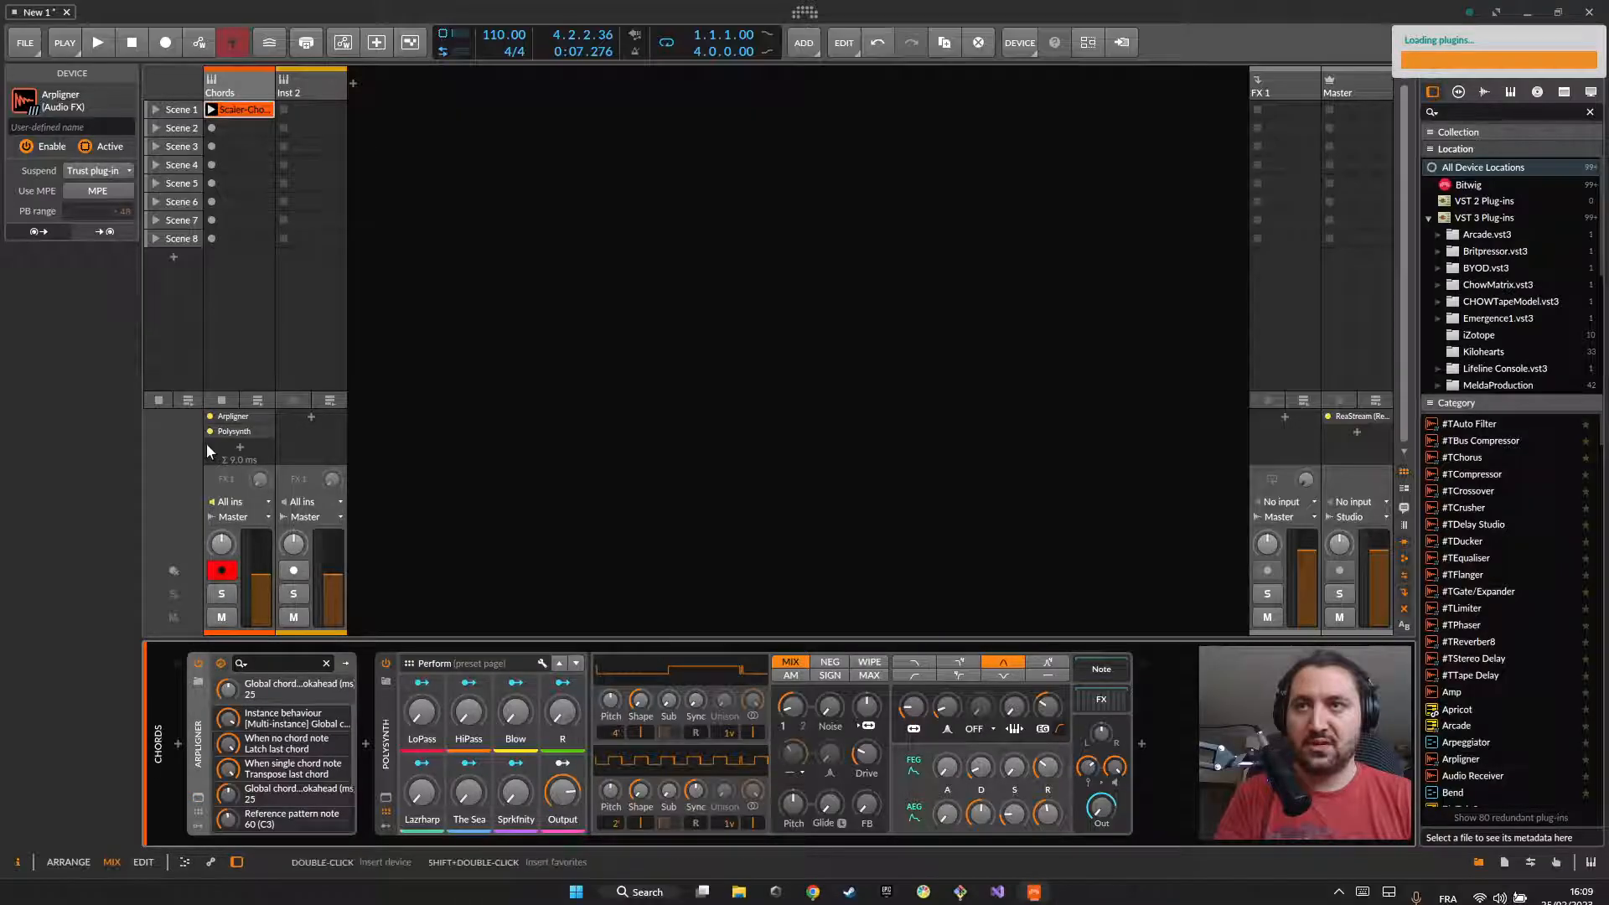
pyautogui.hotkey('alt', 'Tab')
pyautogui.hotkey('alt', 'Tab')
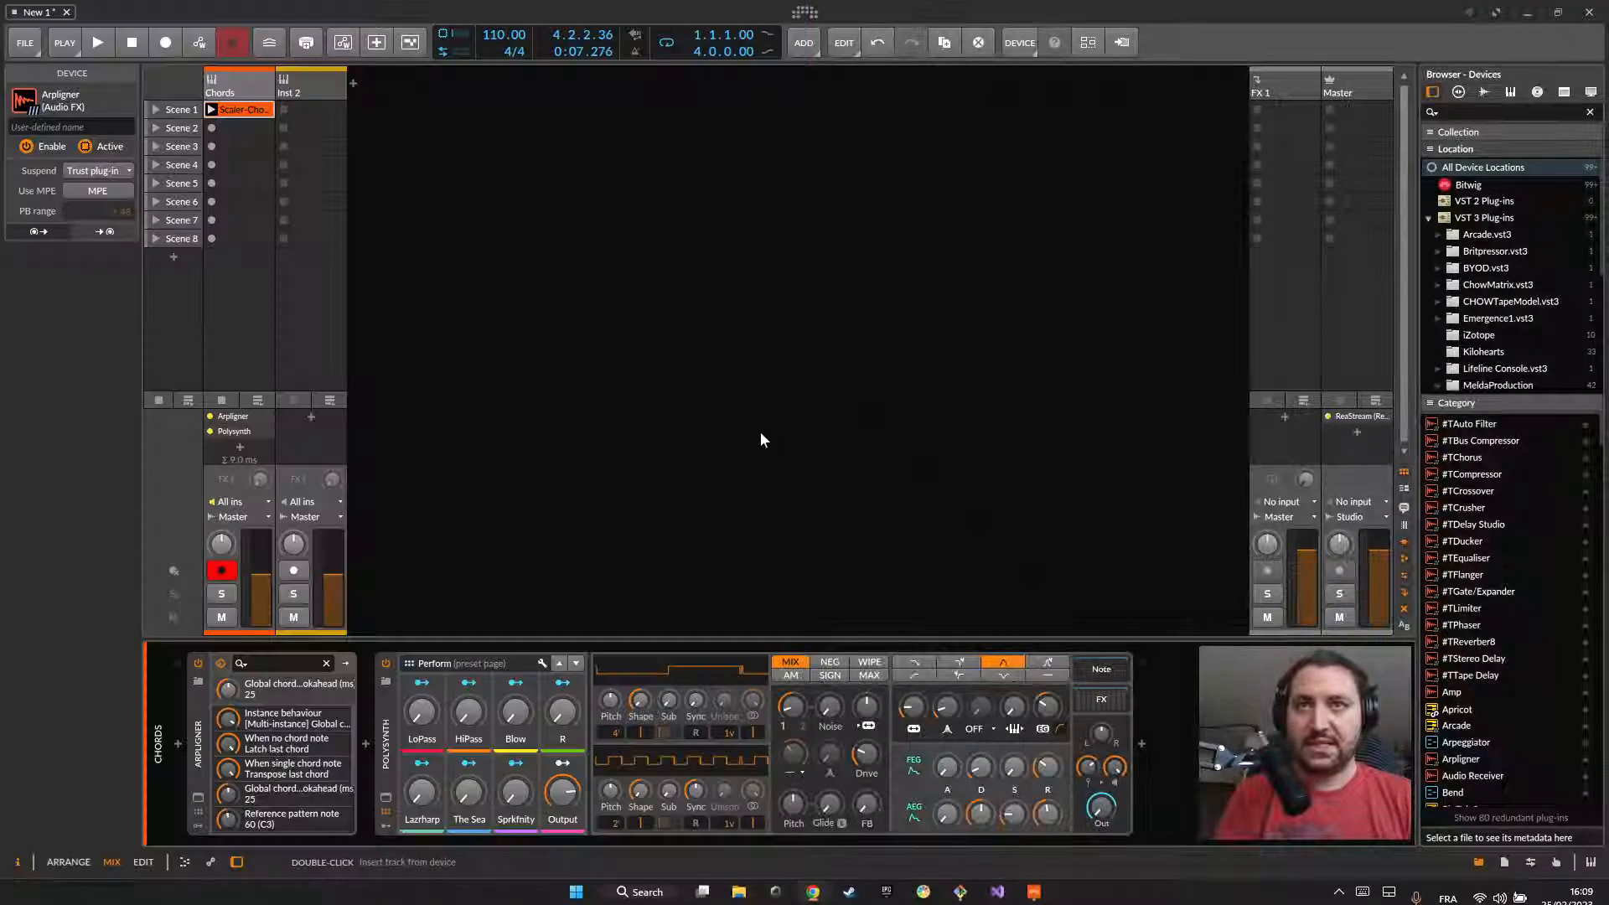
pyautogui.click(197, 797)
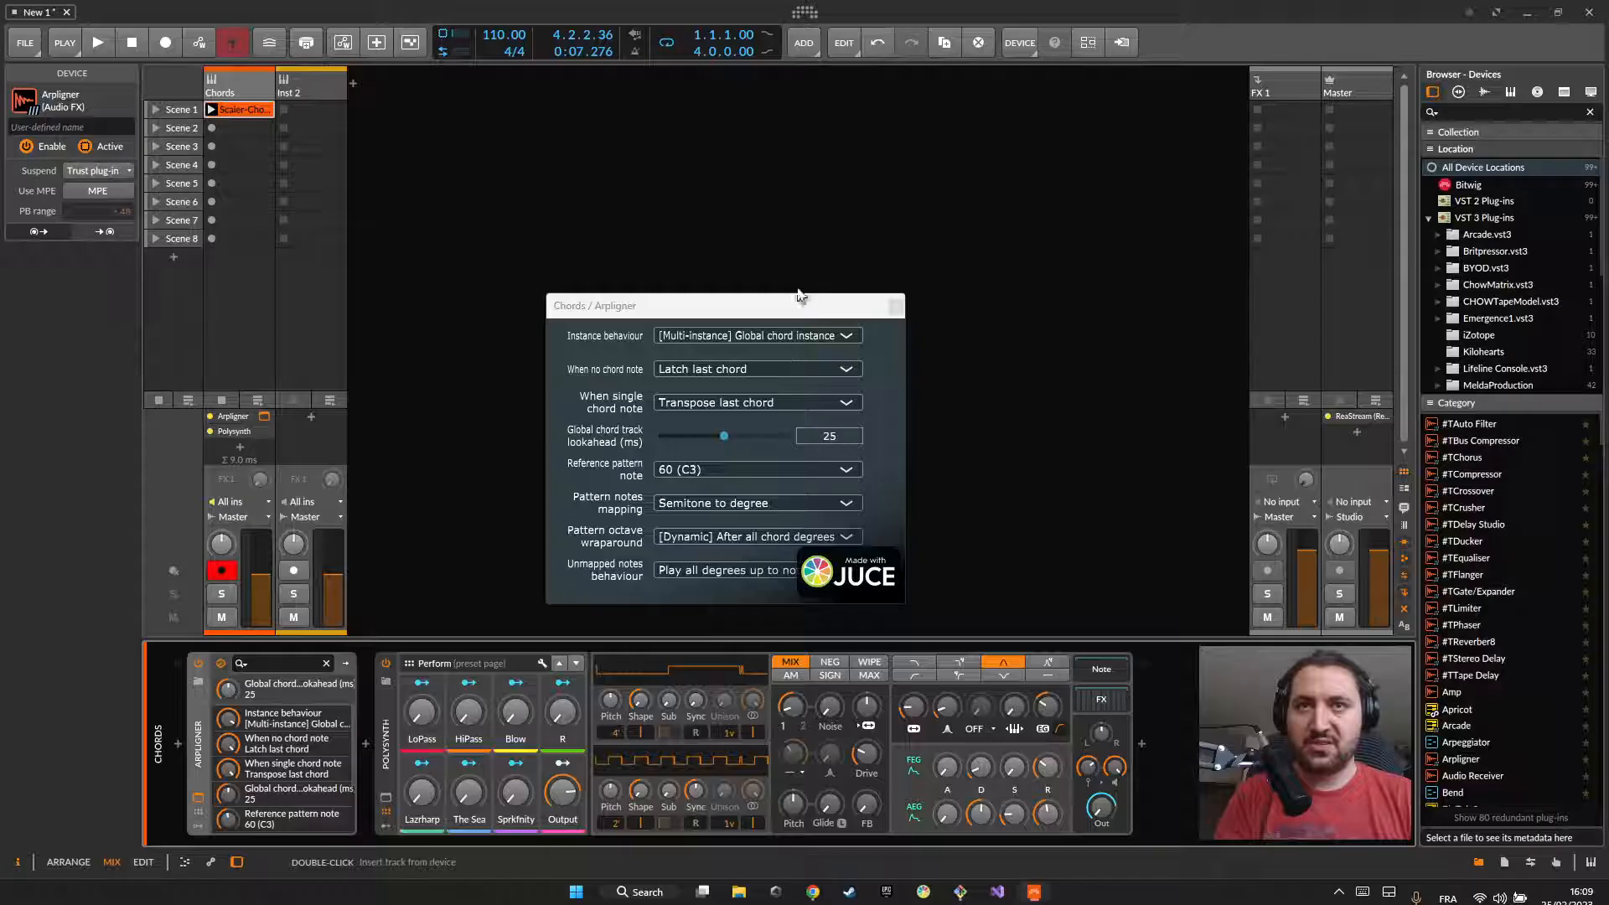
pyautogui.click(896, 307)
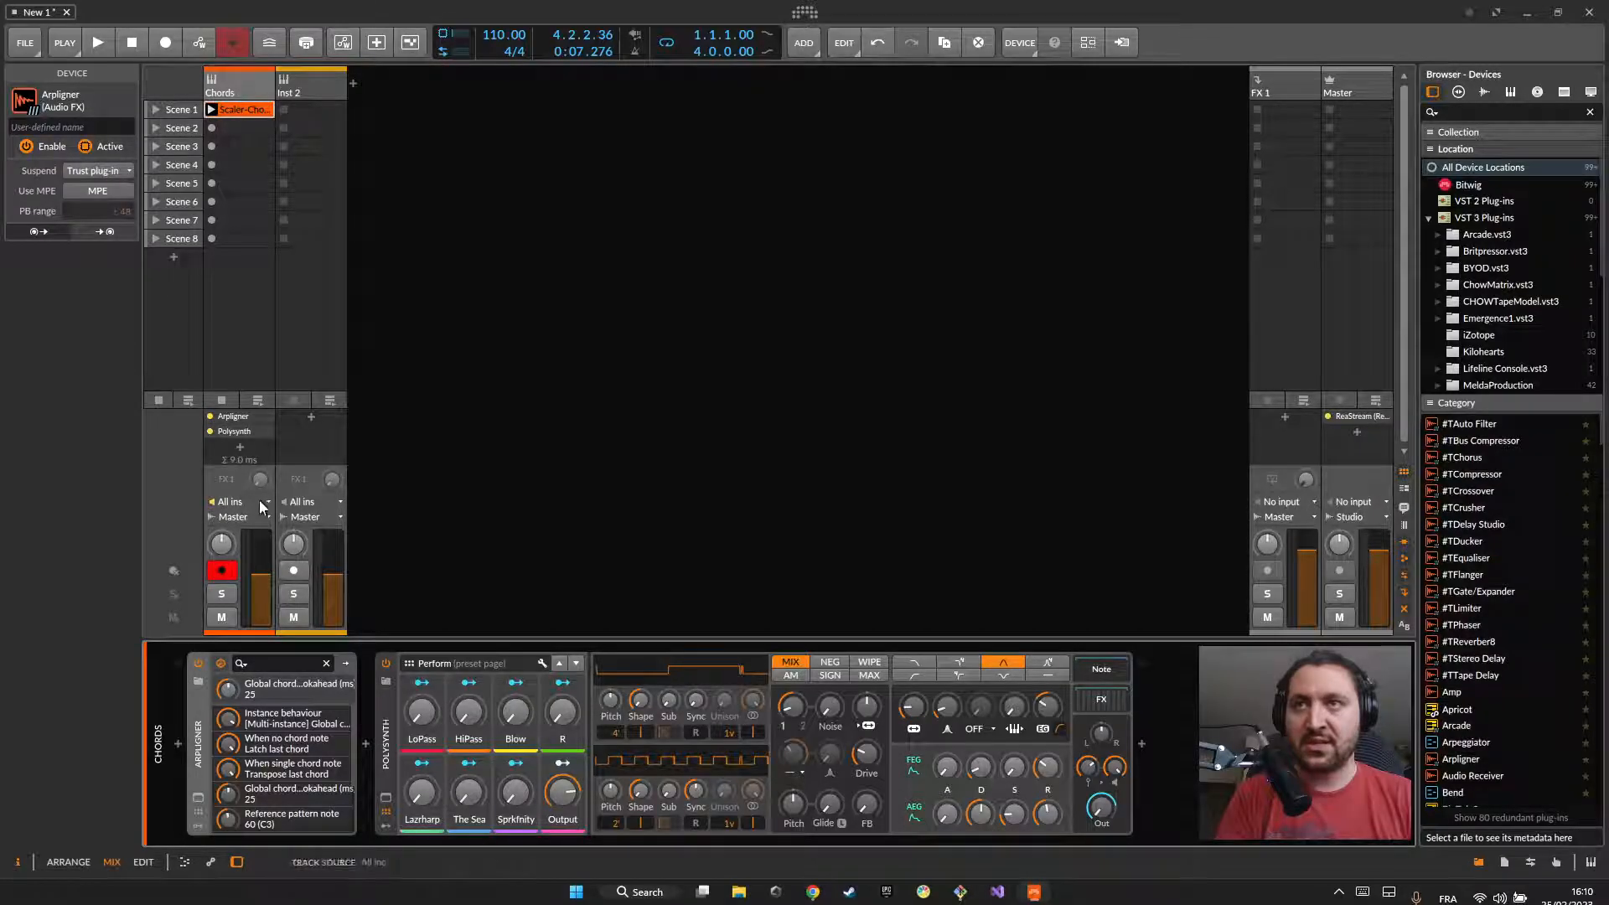
# Step: Back in the arrange view, insert Arpligner on the Inst 2 track with Instance behaviour "[Multi-instance] Pattern instance"
pyautogui.click(62, 860)
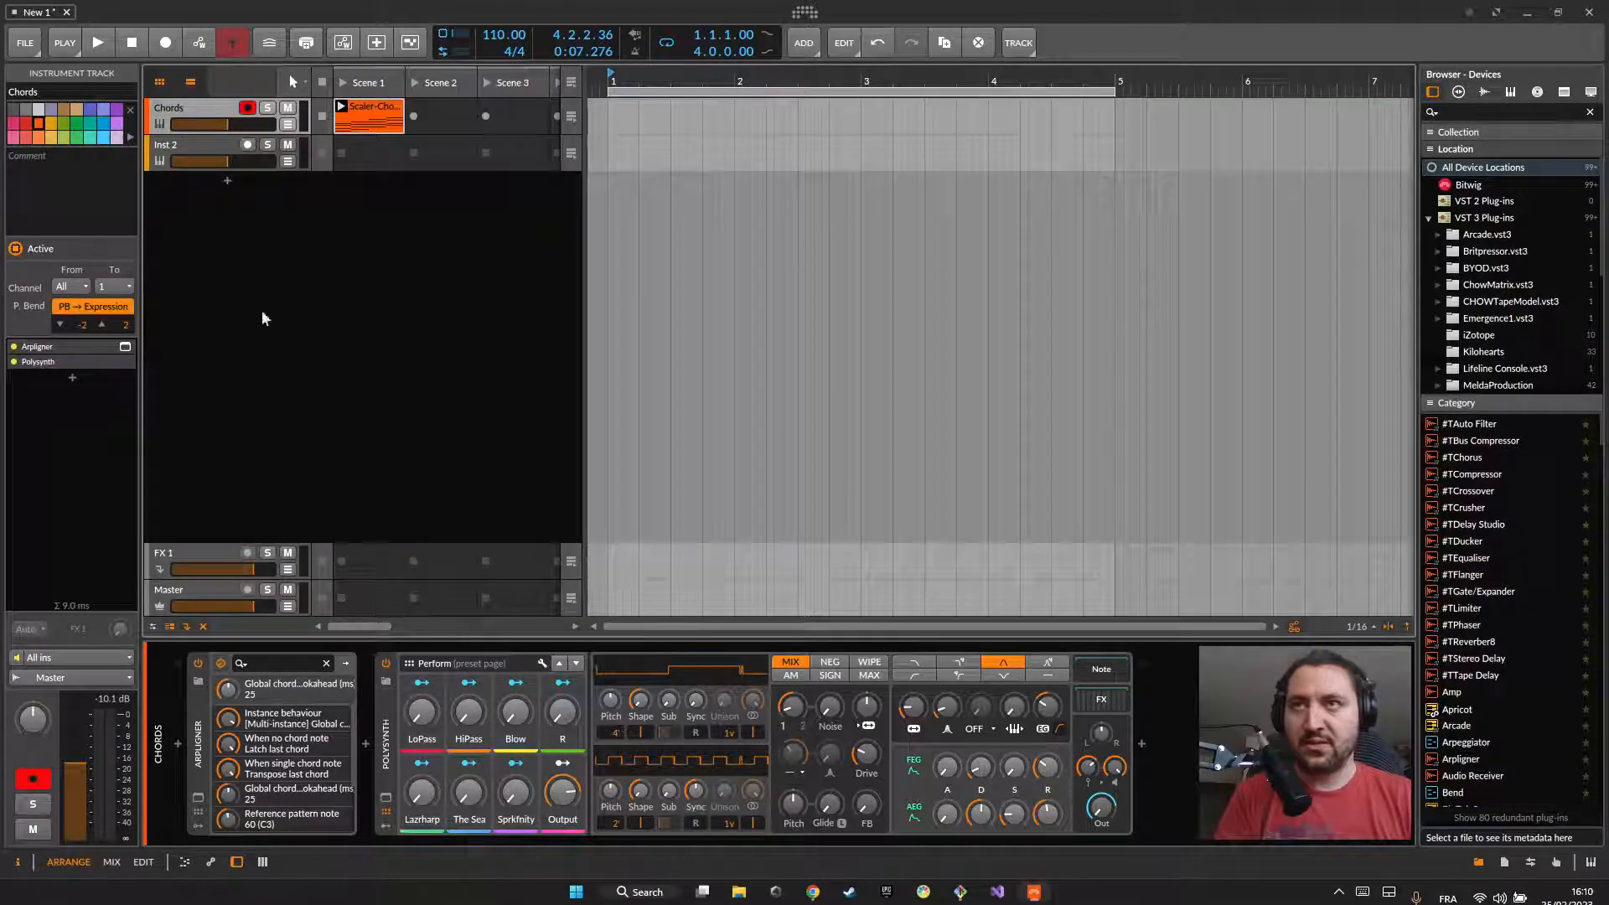
pyautogui.click(222, 166)
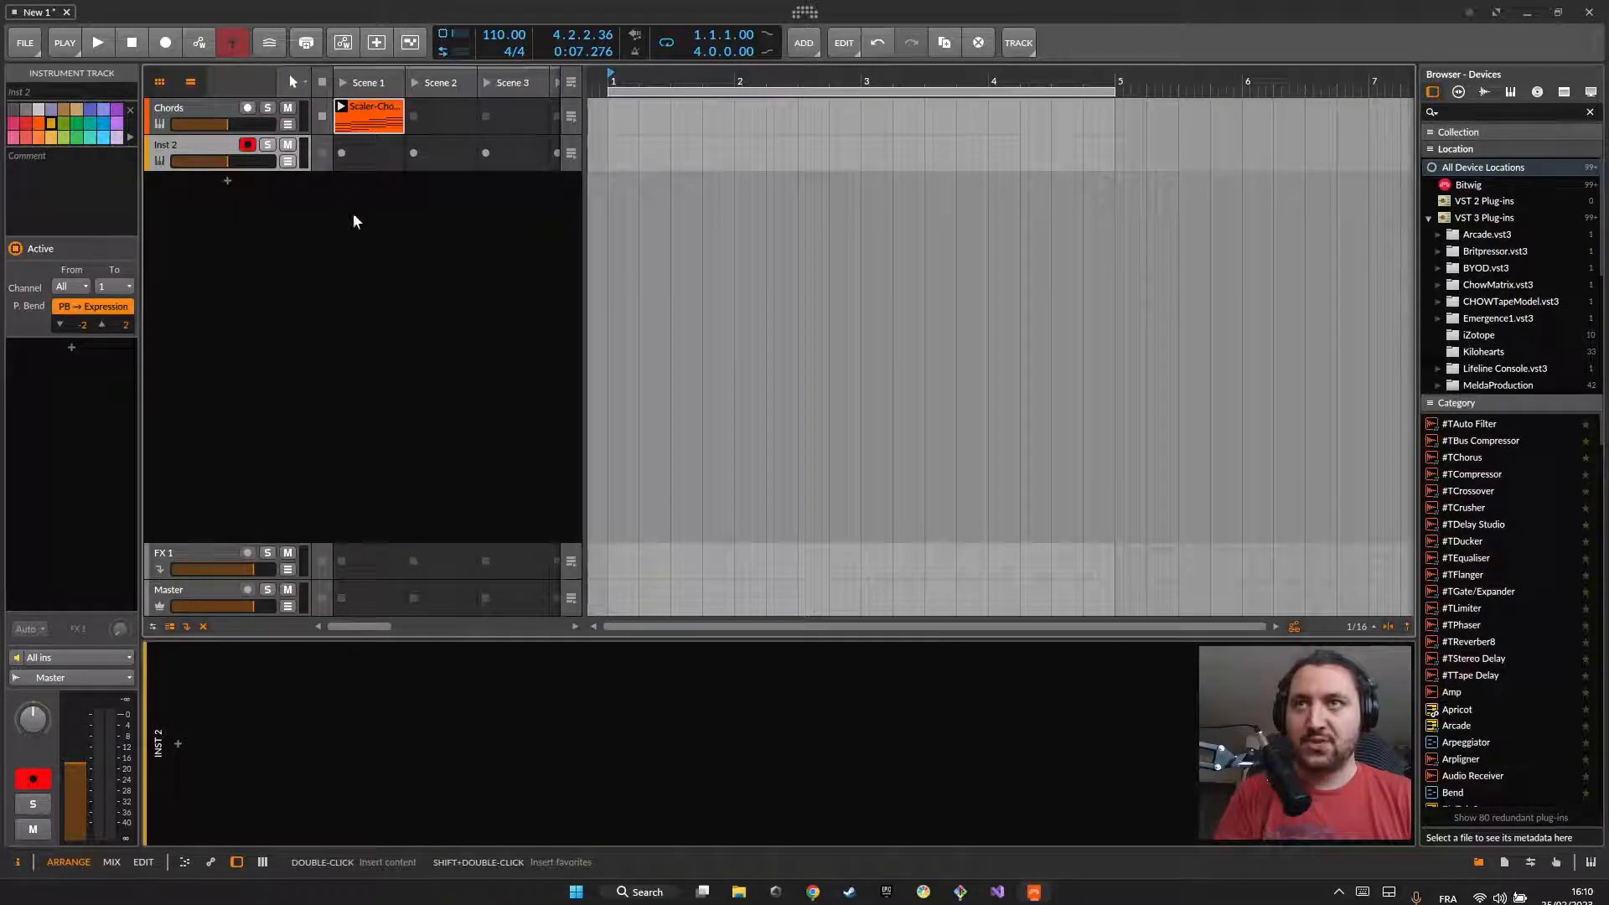
pyautogui.click(177, 746)
pyautogui.write('ar')
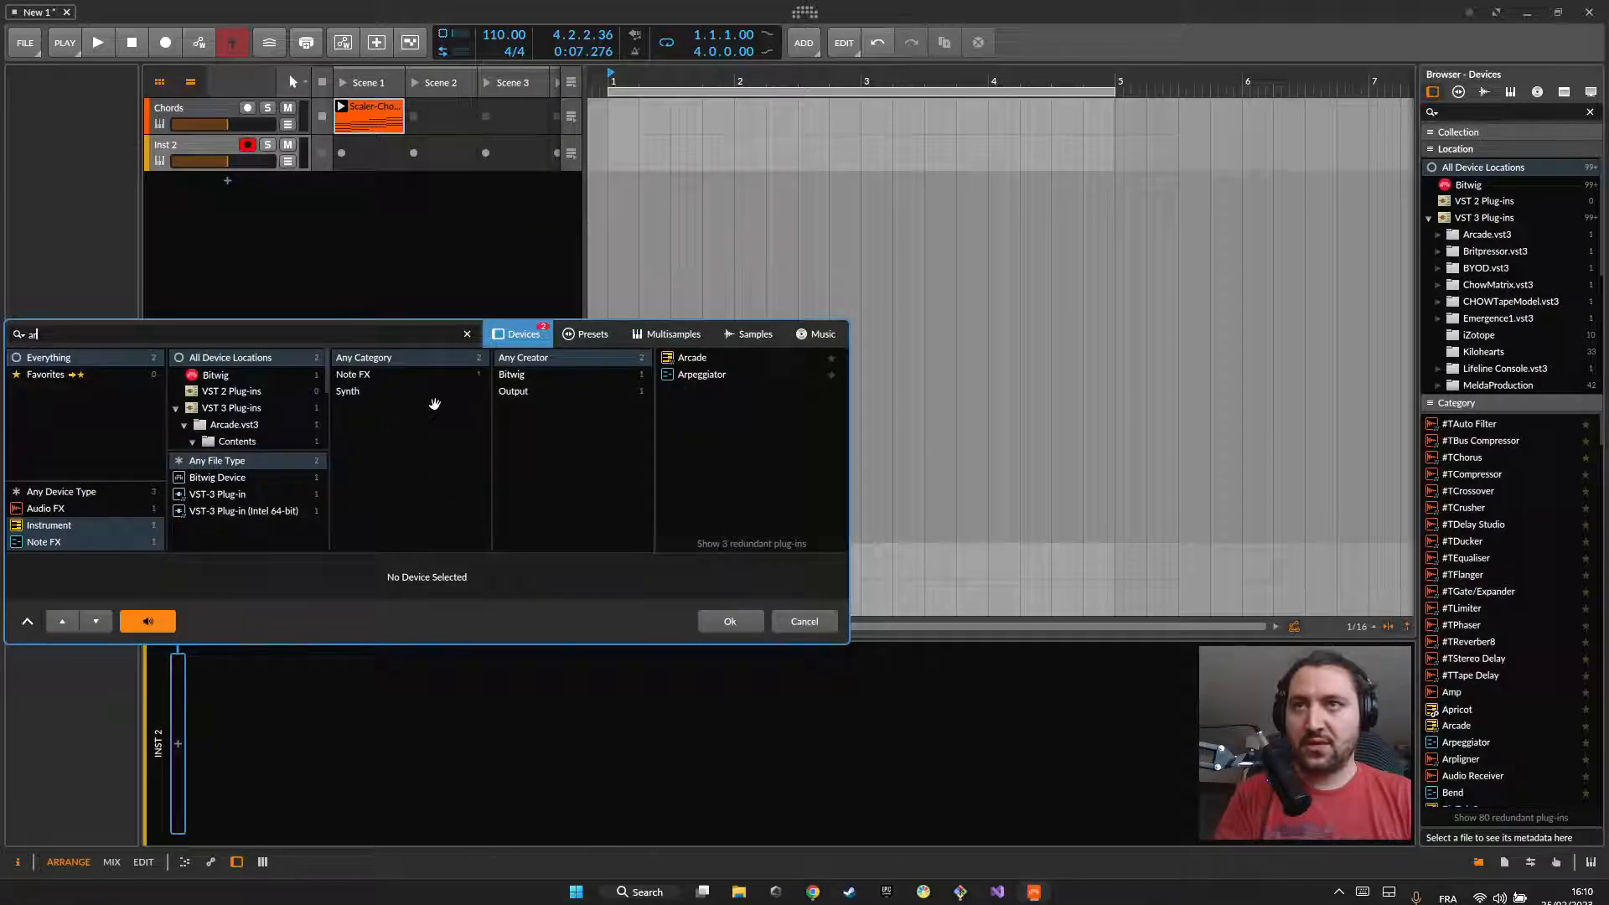
pyautogui.click(82, 493)
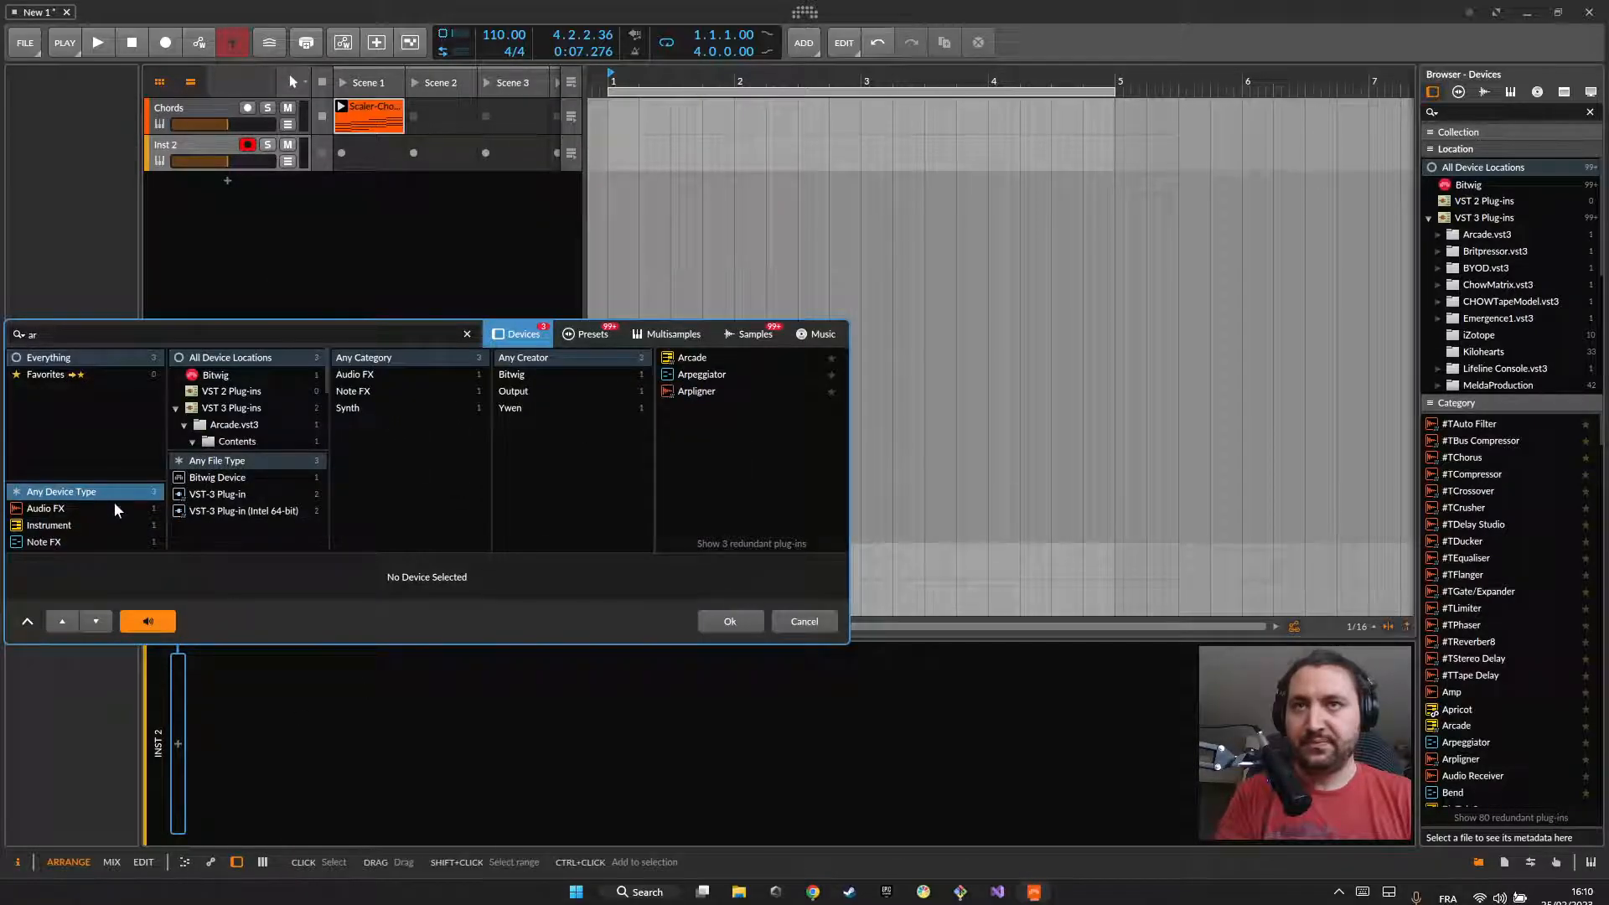
pyautogui.doubleClick(690, 392)
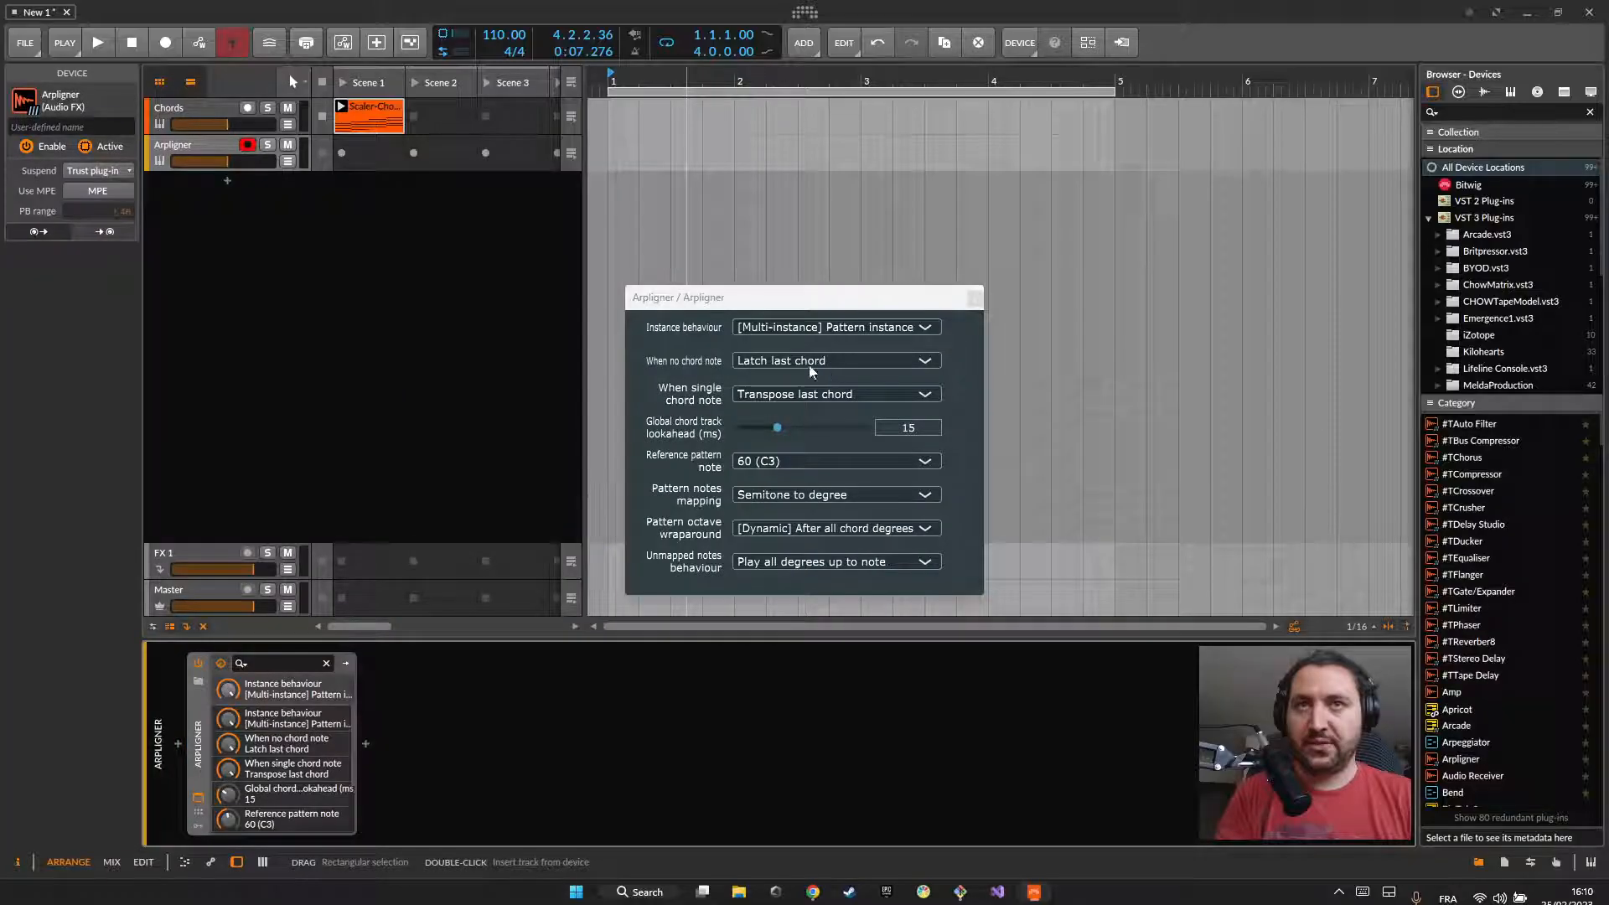
pyautogui.click(802, 337)
pyautogui.click(821, 615)
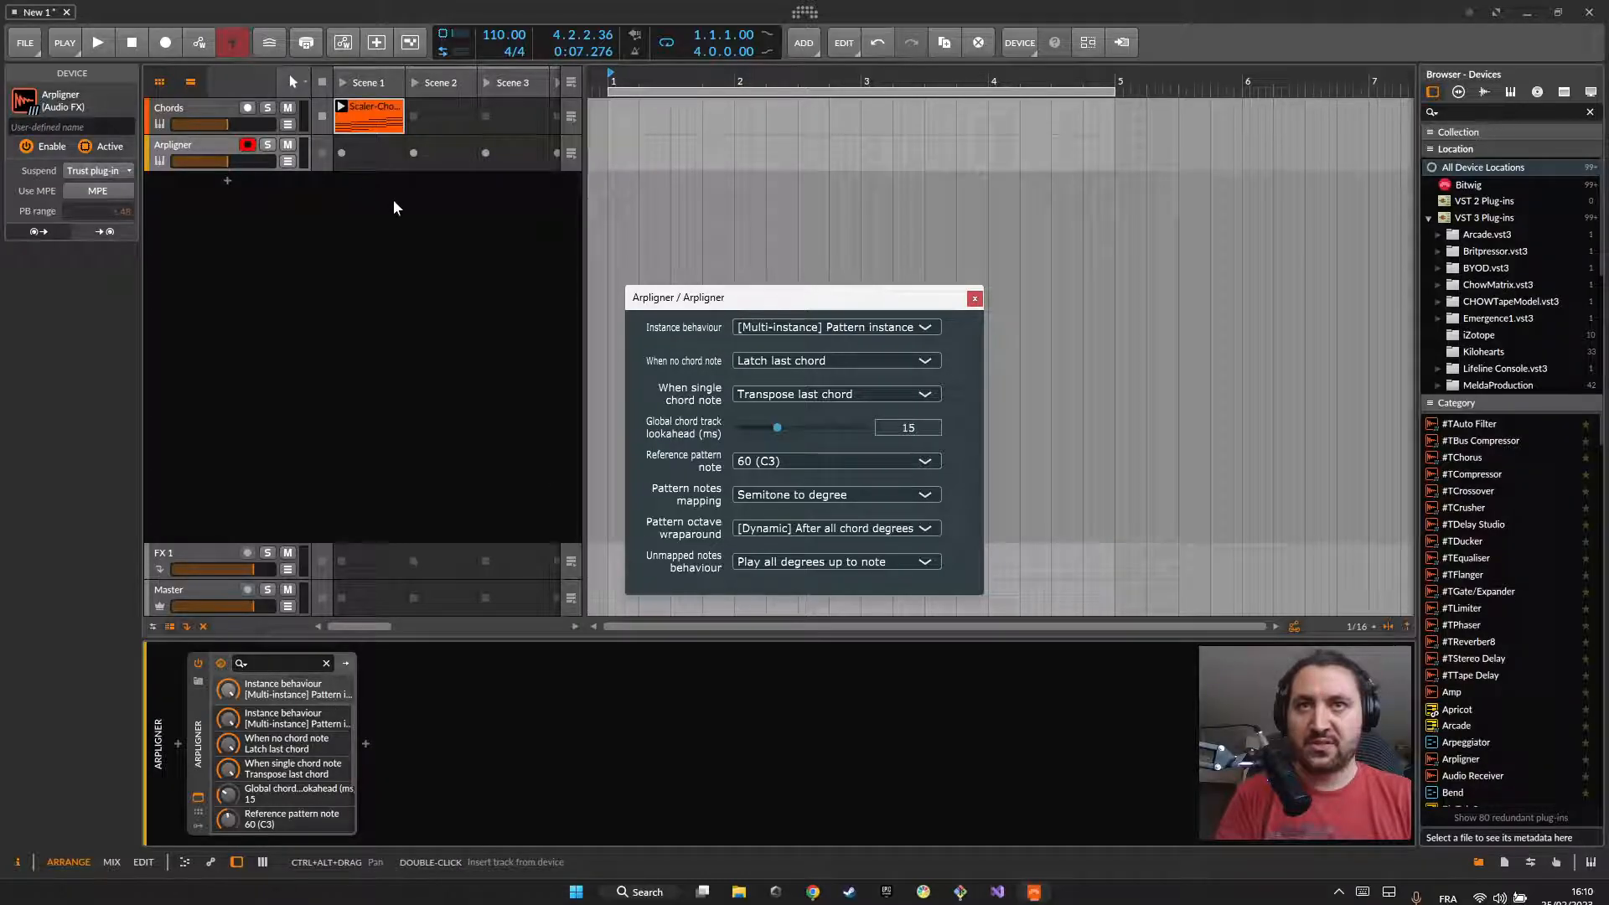
# Step: Create a Scene 1 clip on the Arpligner track with four rising sixteenth notes from C3 to D#3, and shorten its loop to one beat
pyautogui.doubleClick(364, 149)
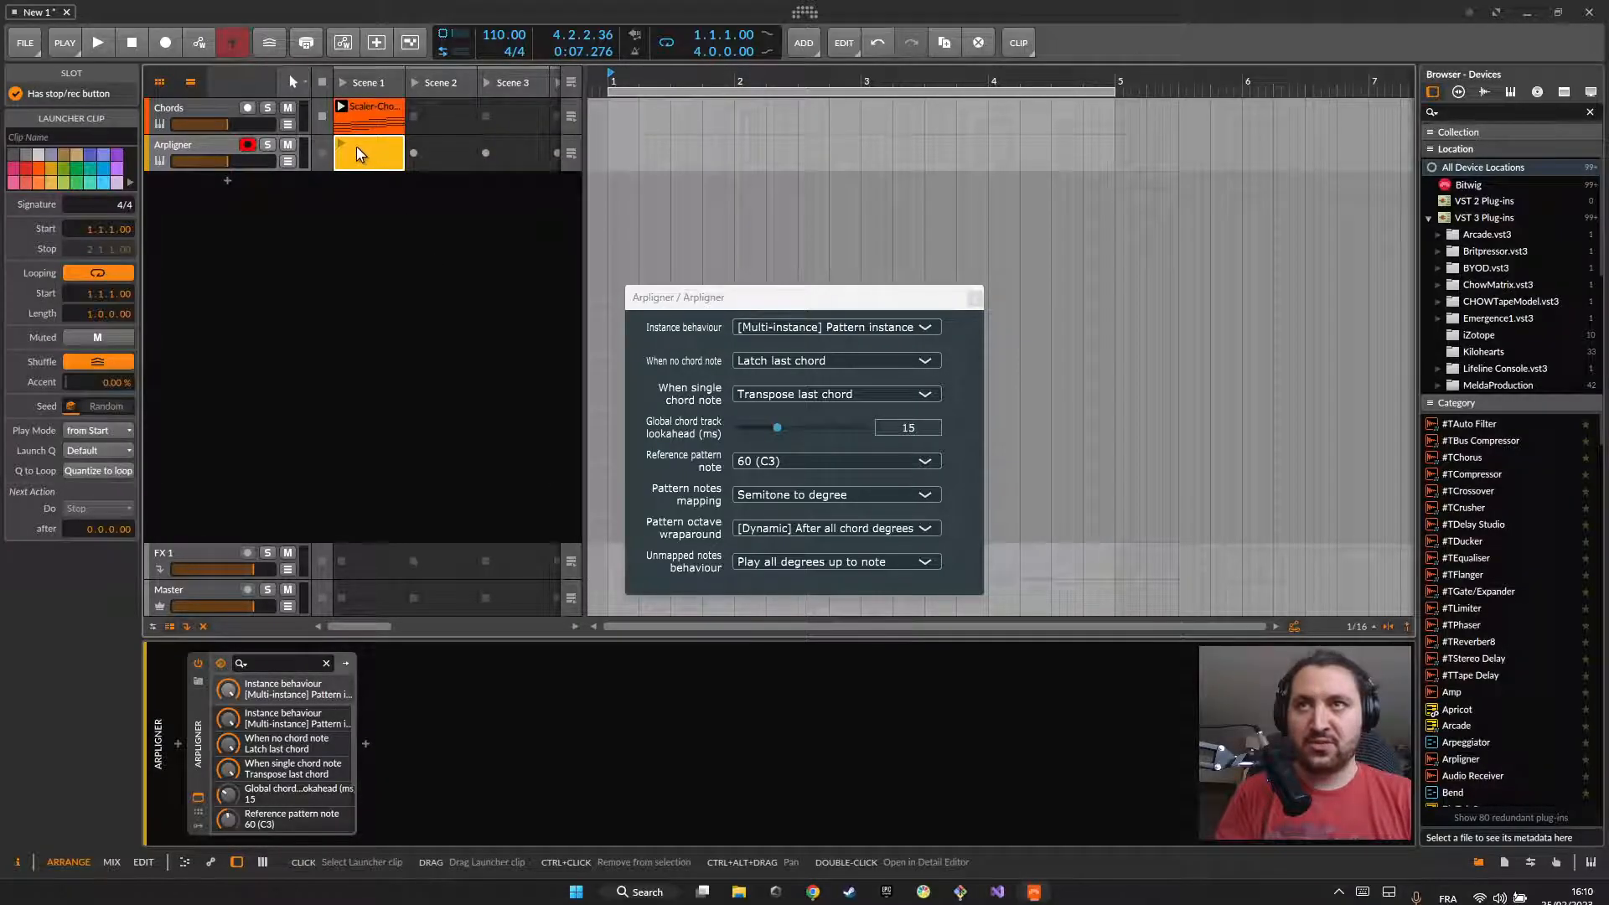
pyautogui.scroll(5, 319, 708)
pyautogui.scroll(-2, 314, 702)
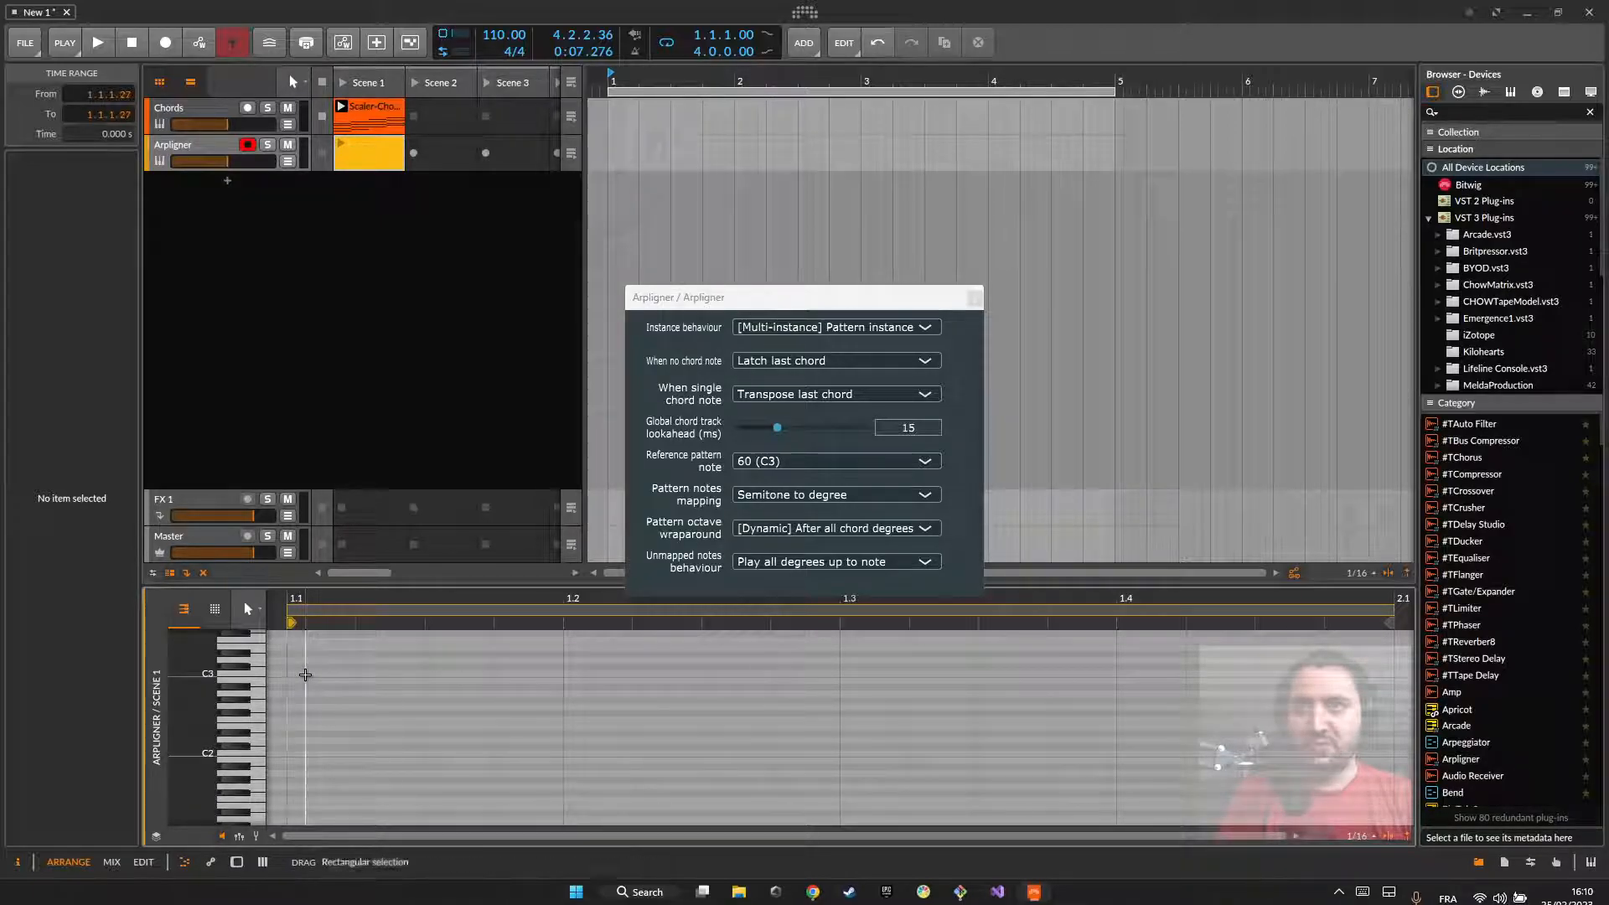
pyautogui.doubleClick(312, 675)
pyautogui.doubleClick(391, 667)
pyautogui.doubleClick(452, 660)
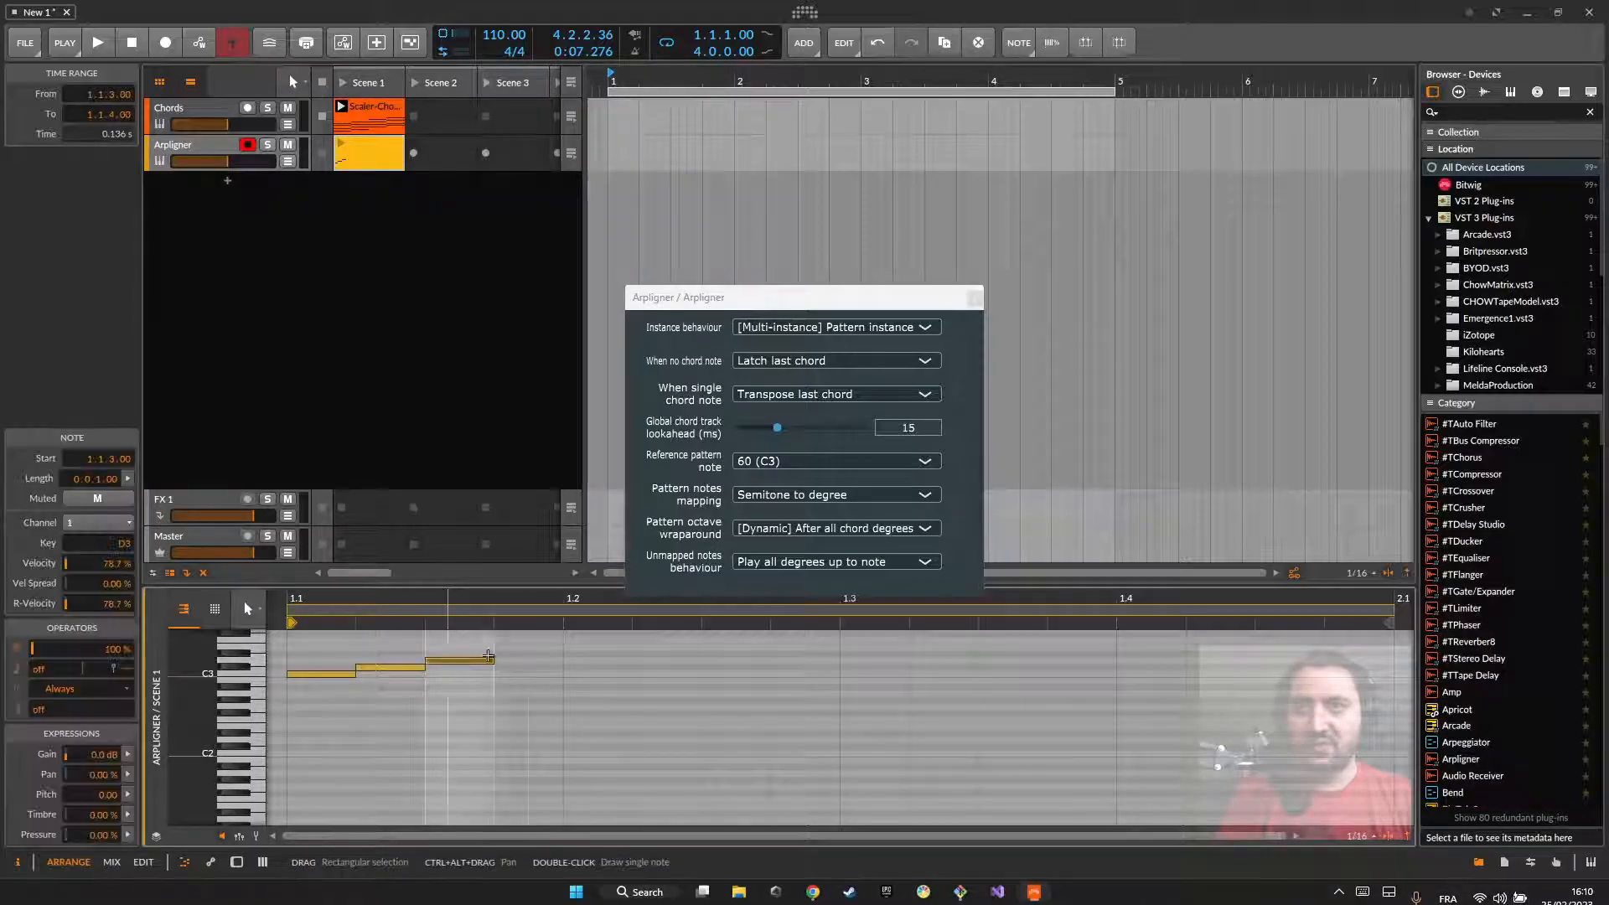
pyautogui.doubleClick(523, 654)
pyautogui.moveTo(1391, 622); pyautogui.dragTo(564, 624)
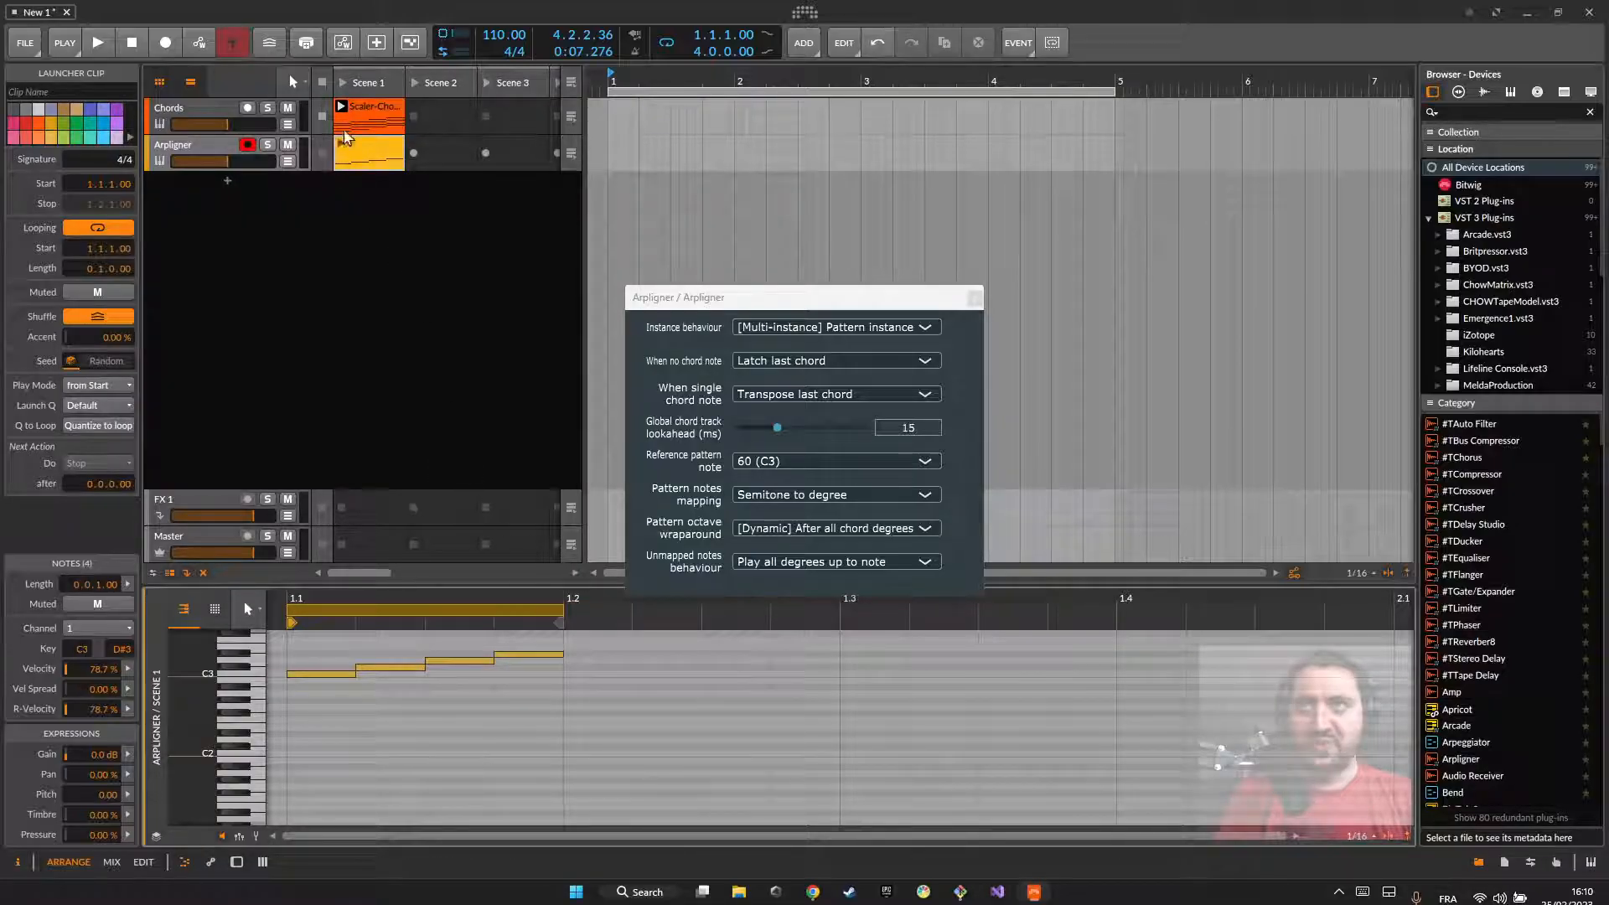
# Step: Play Scene 1 briefly to hear both clips together, stop playback, and show the Arpligner track's devices
pyautogui.click(344, 83)
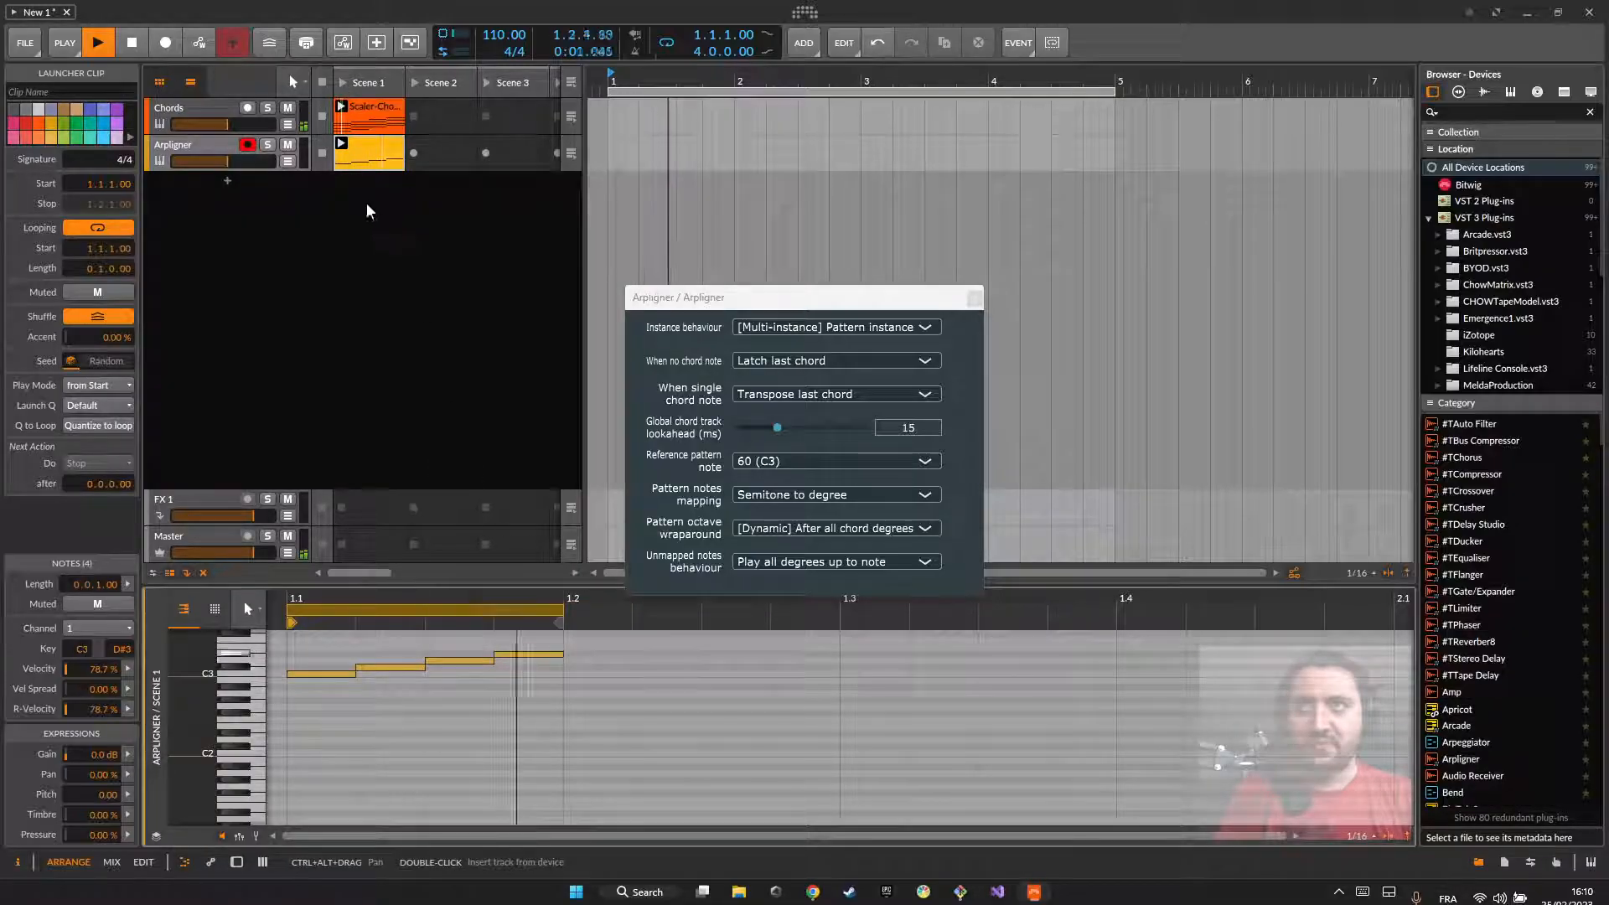
pyautogui.press('space')
pyautogui.doubleClick(192, 143)
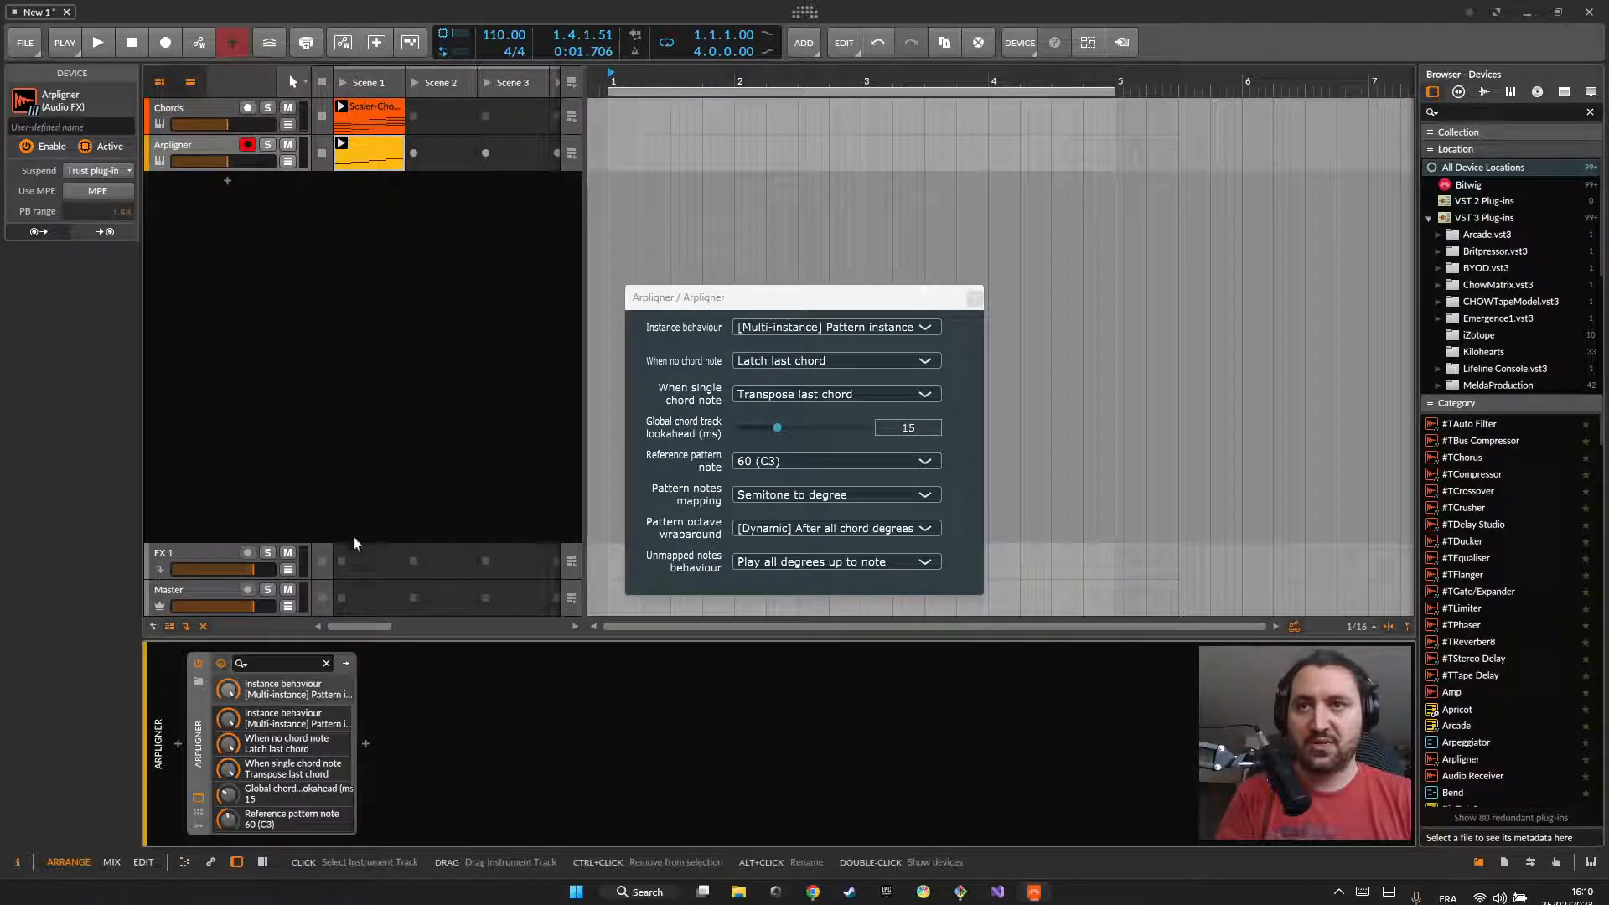
# Step: Insert the Polymer synth after Arpligner on the pattern track, and play the clips briefly to hear it
pyautogui.click(369, 743)
pyautogui.write('po')
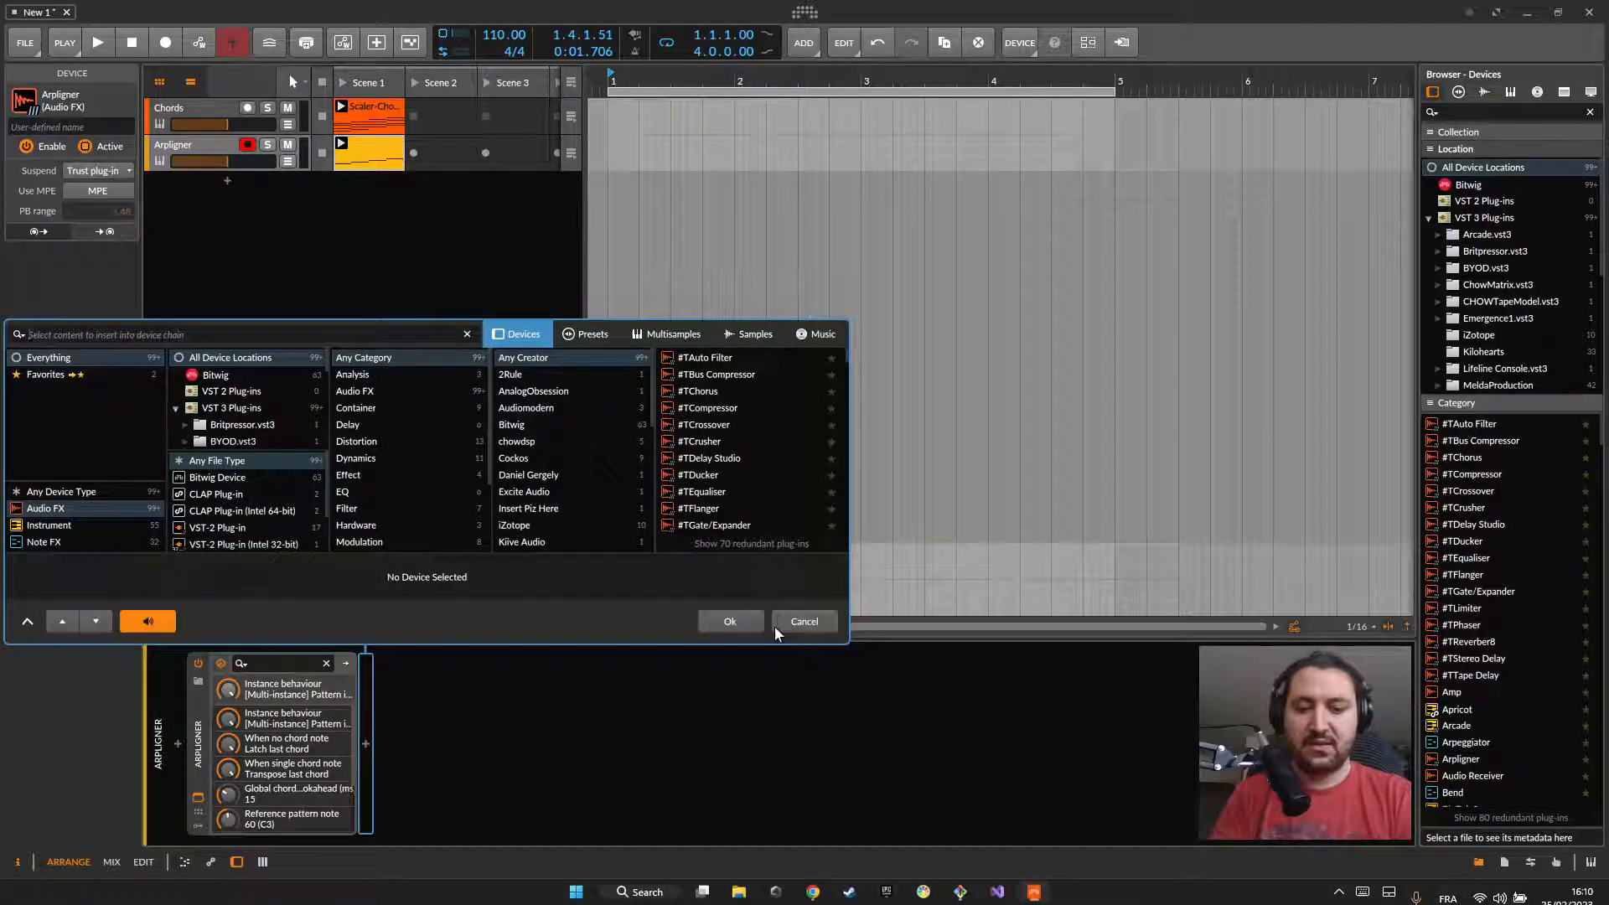
pyautogui.write('ly')
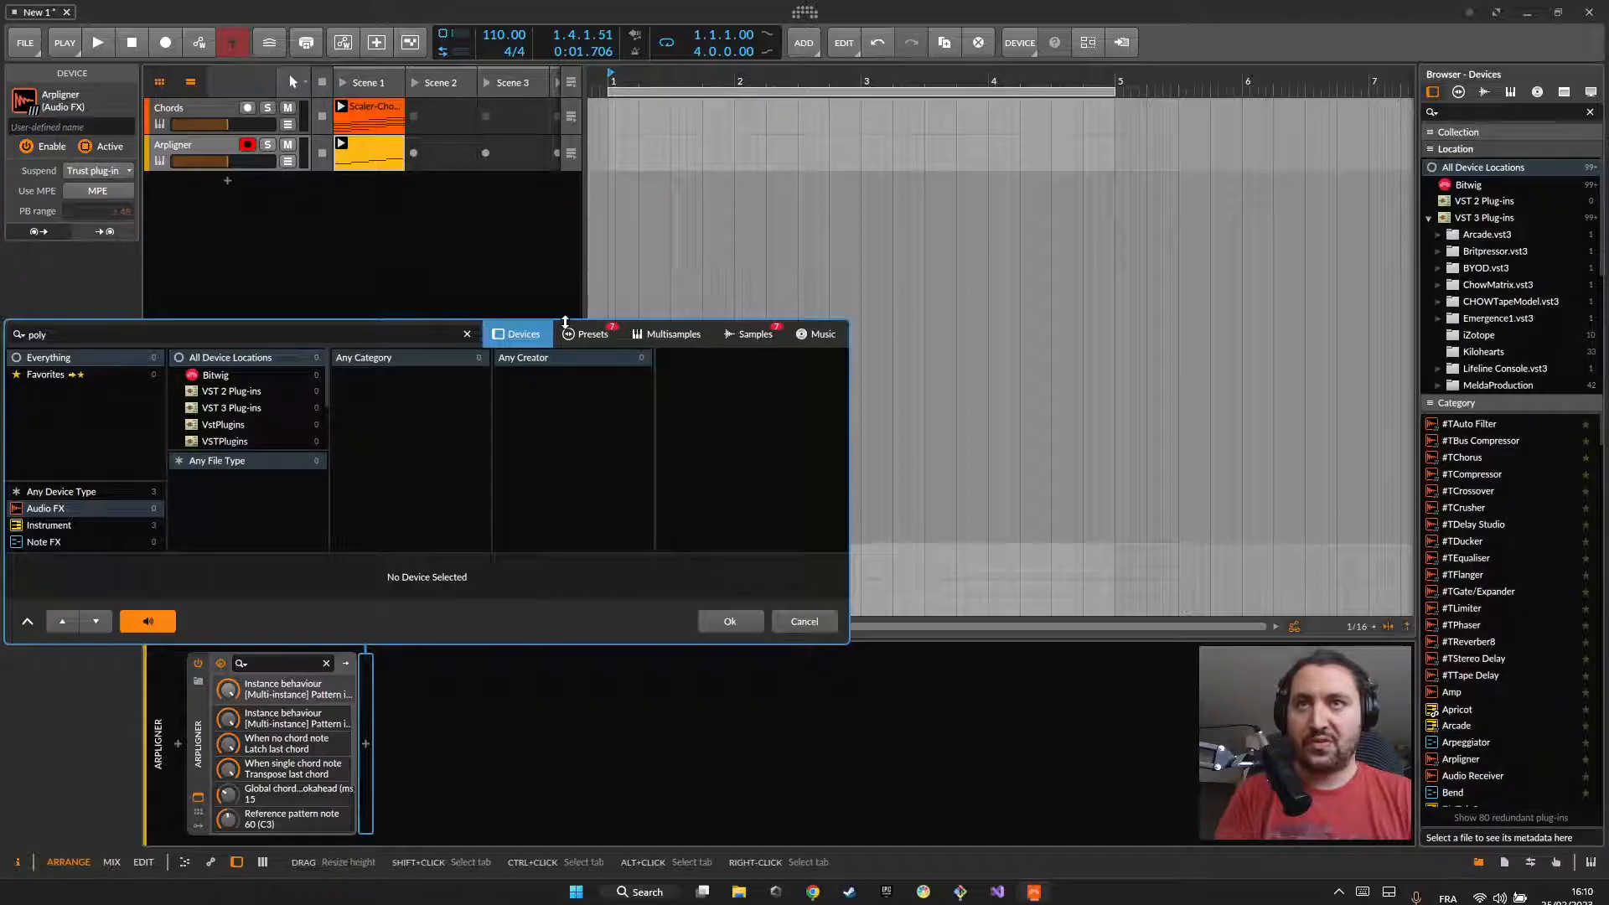
pyautogui.click(76, 491)
pyautogui.doubleClick(693, 376)
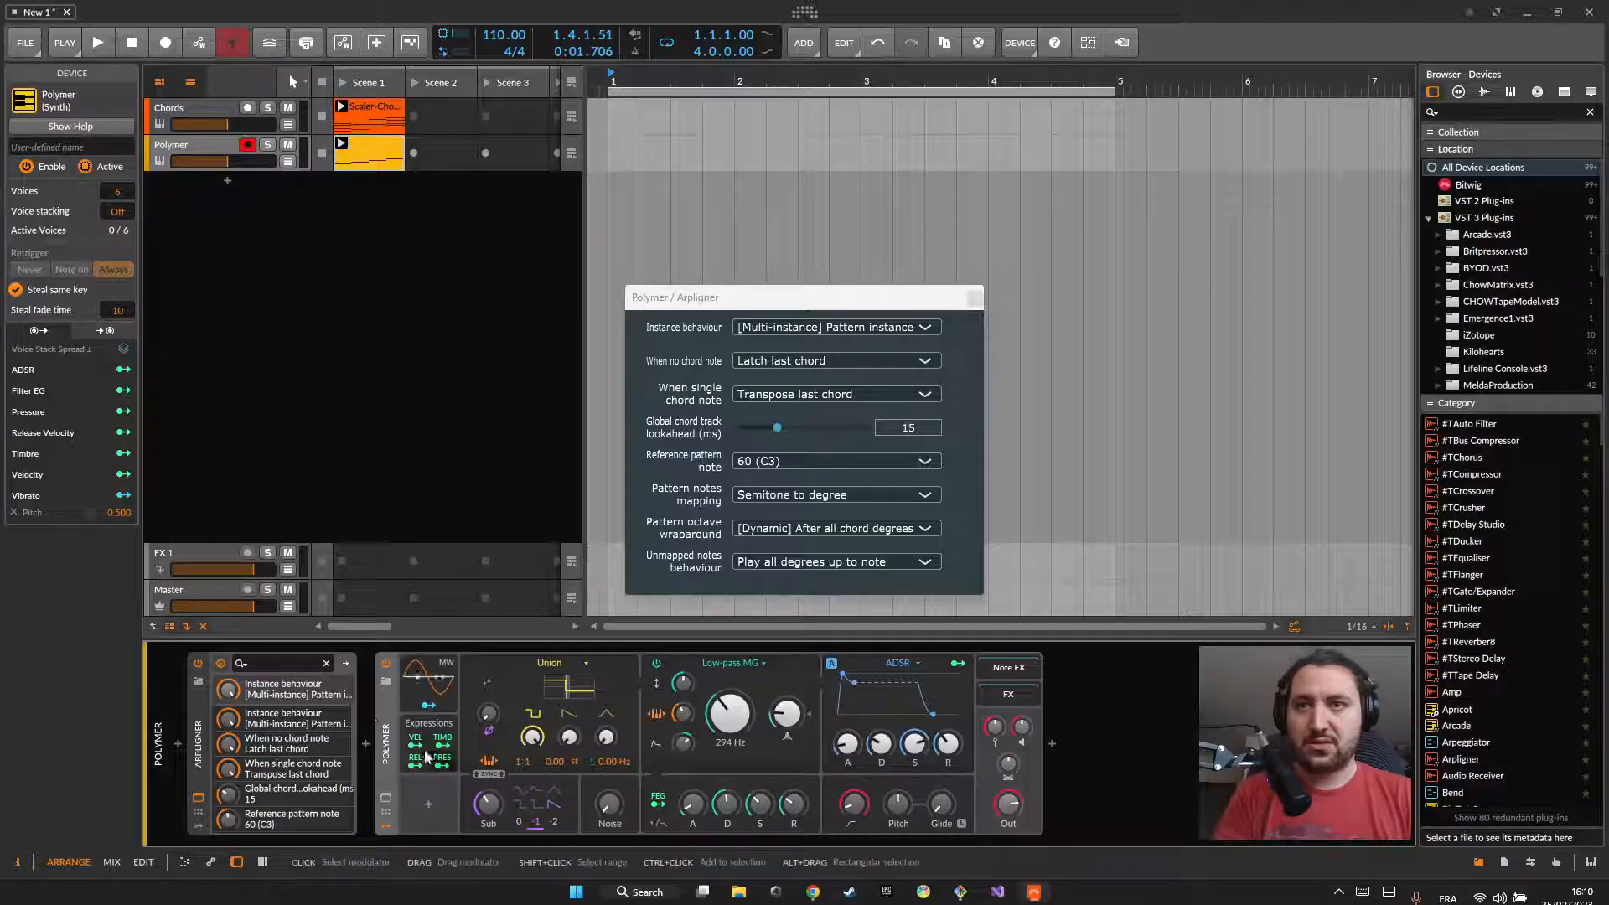
pyautogui.press('space')
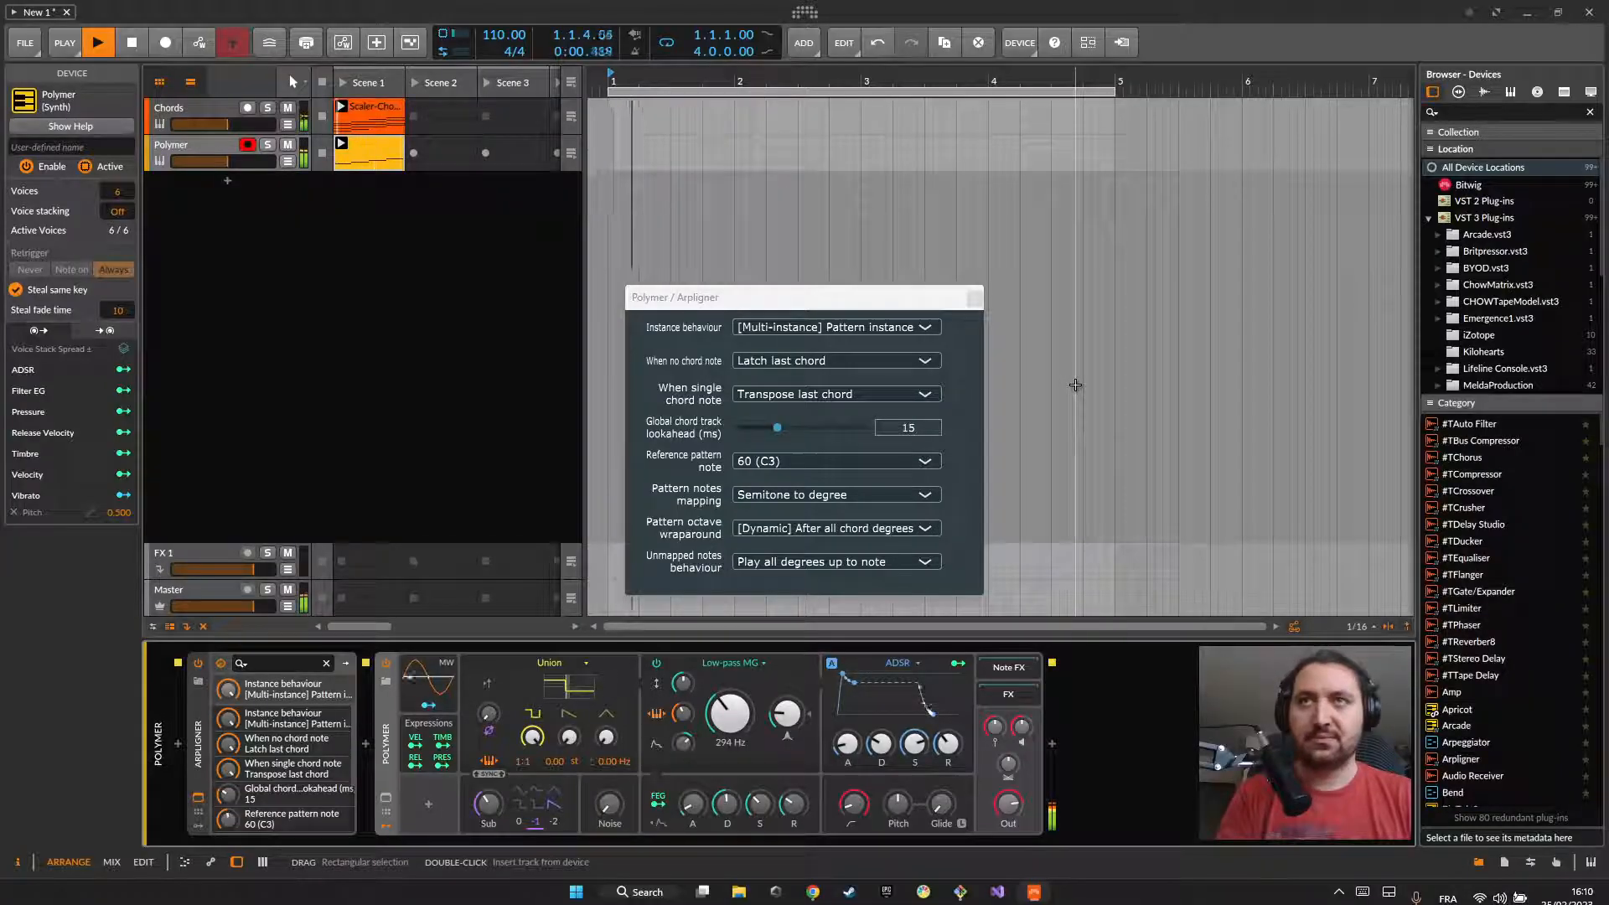
pyautogui.press('space')
# Step: Double the content of the Polymer track's Scene 1 clip to two beats, and lower the note at 1.2.3 to C3
pyautogui.doubleClick(365, 152)
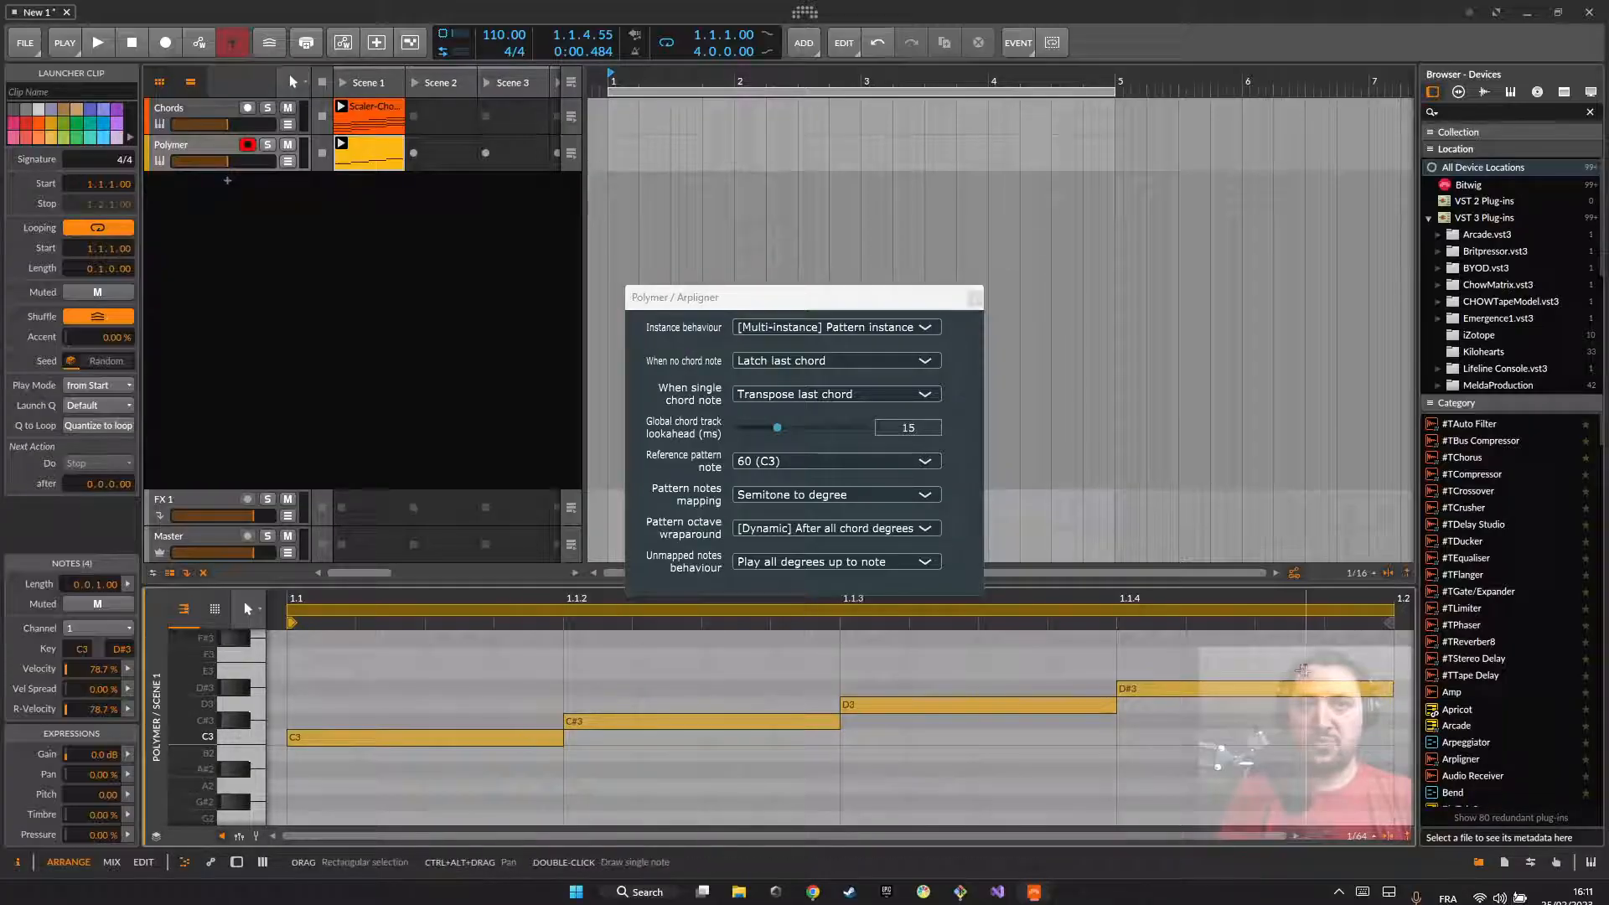
pyautogui.click(974, 298)
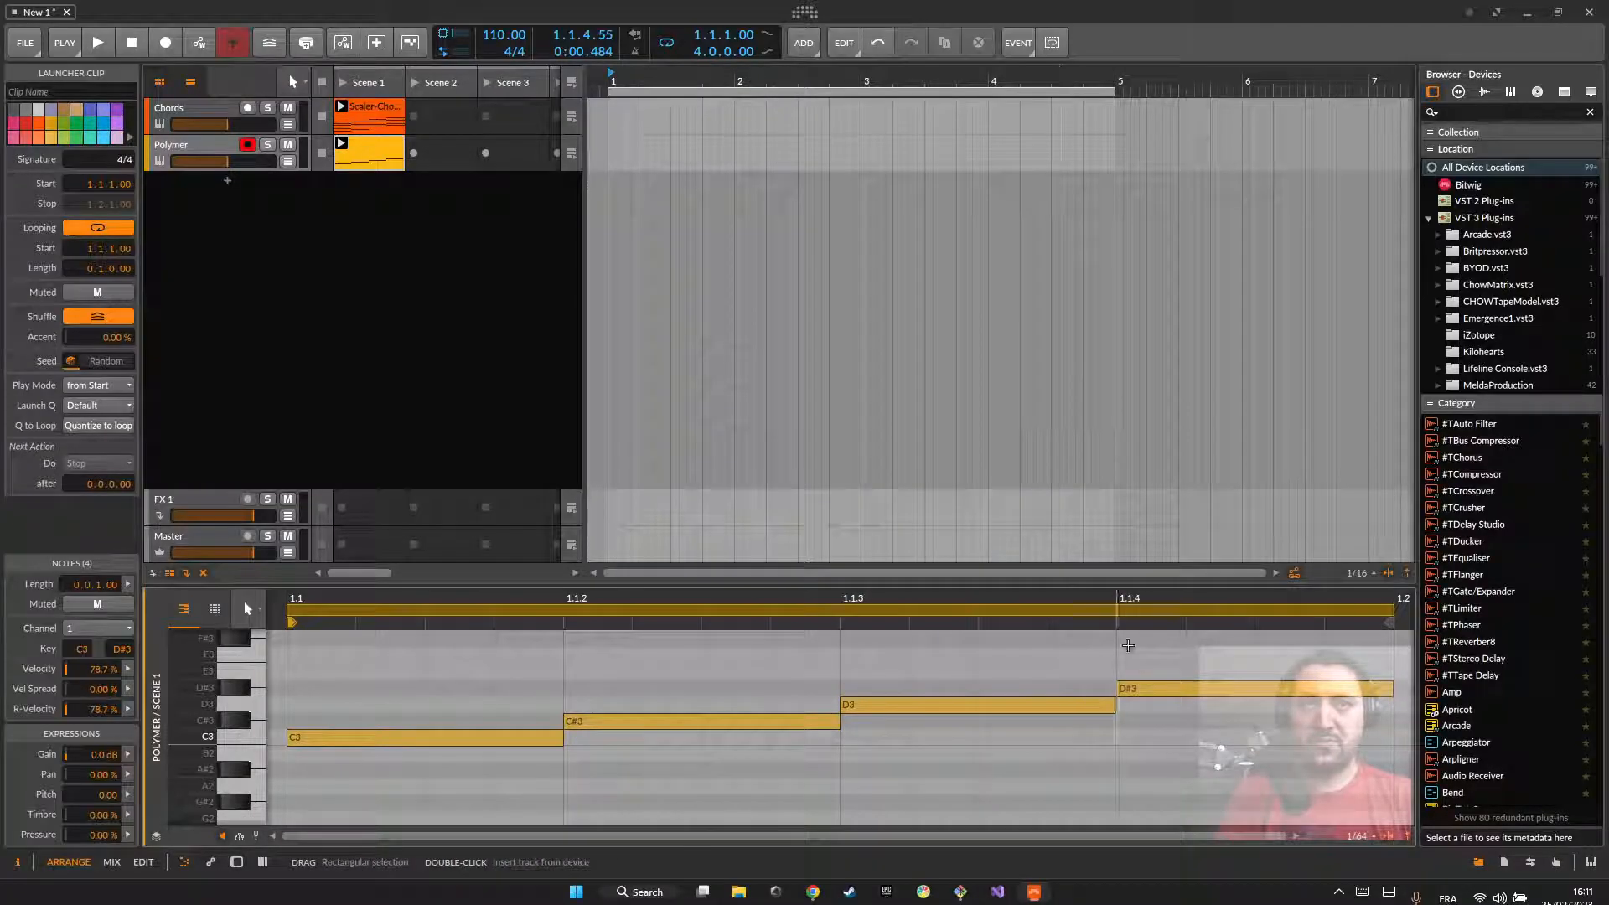
pyautogui.rightClick(362, 151)
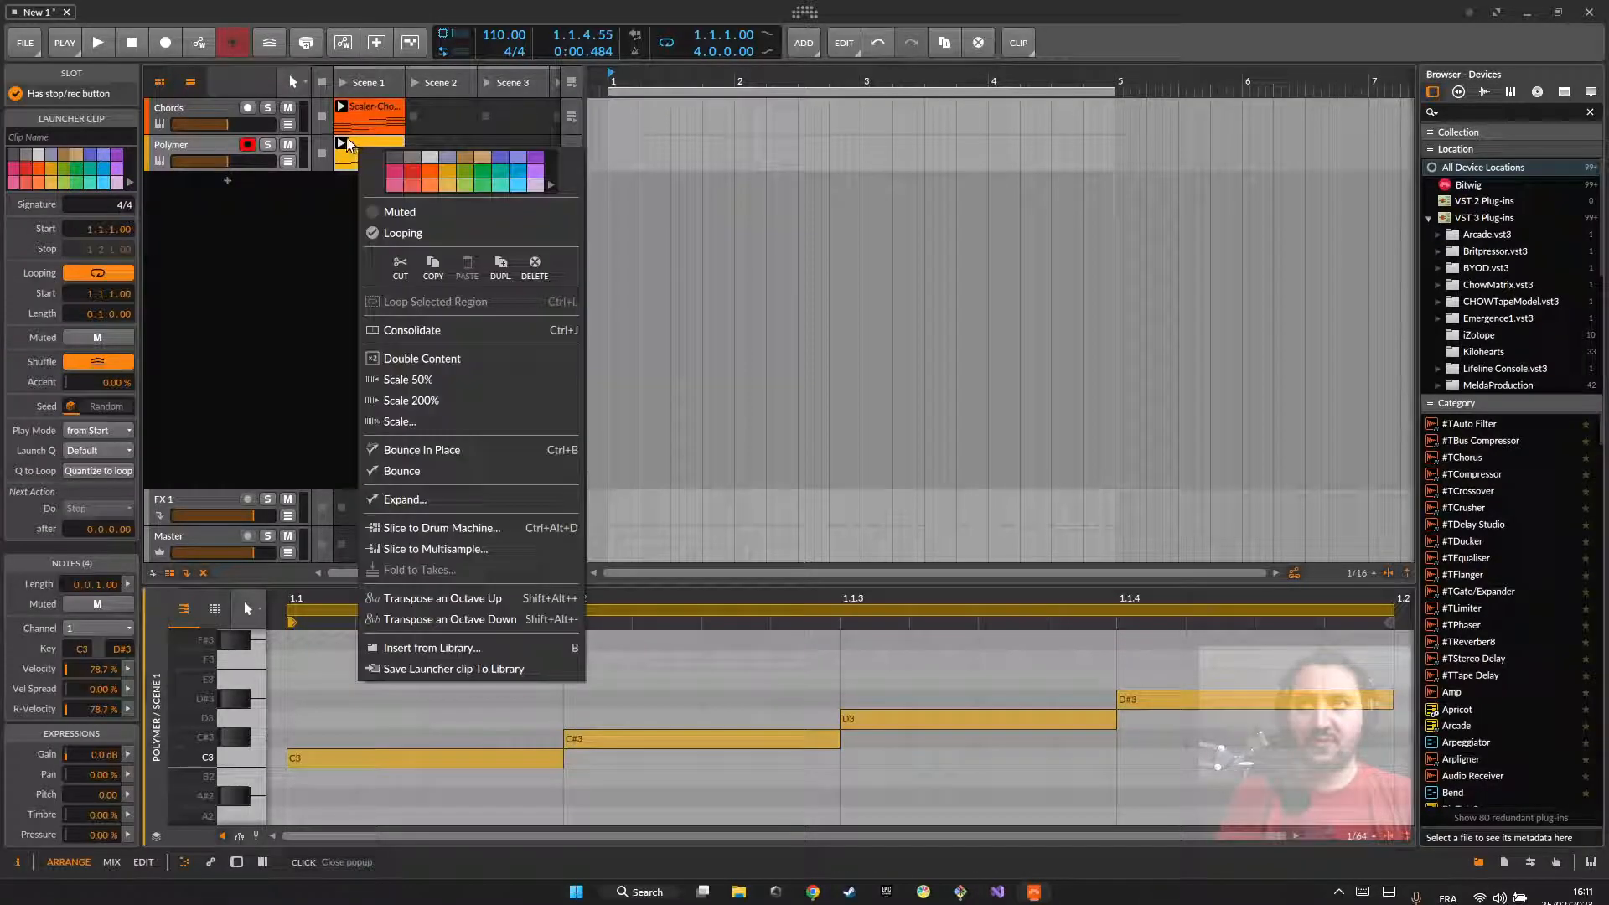
pyautogui.click(428, 362)
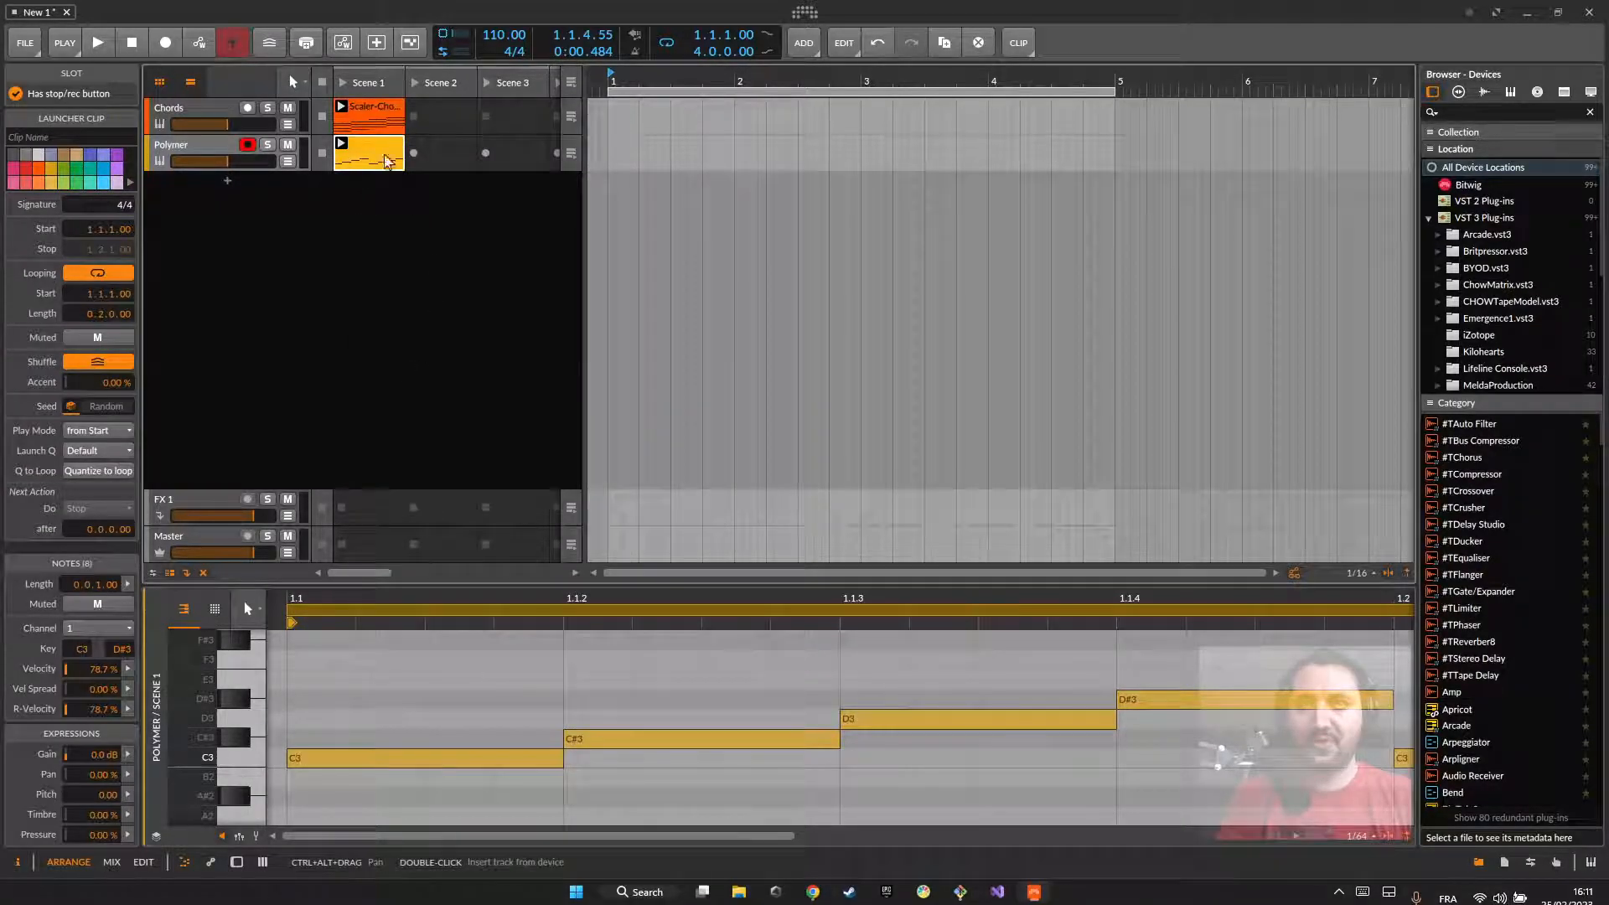
pyautogui.moveTo(915, 703); pyautogui.dragTo(1367, 795)
pyautogui.click(982, 724)
pyautogui.moveTo(941, 761); pyautogui.dragTo(1146, 764)
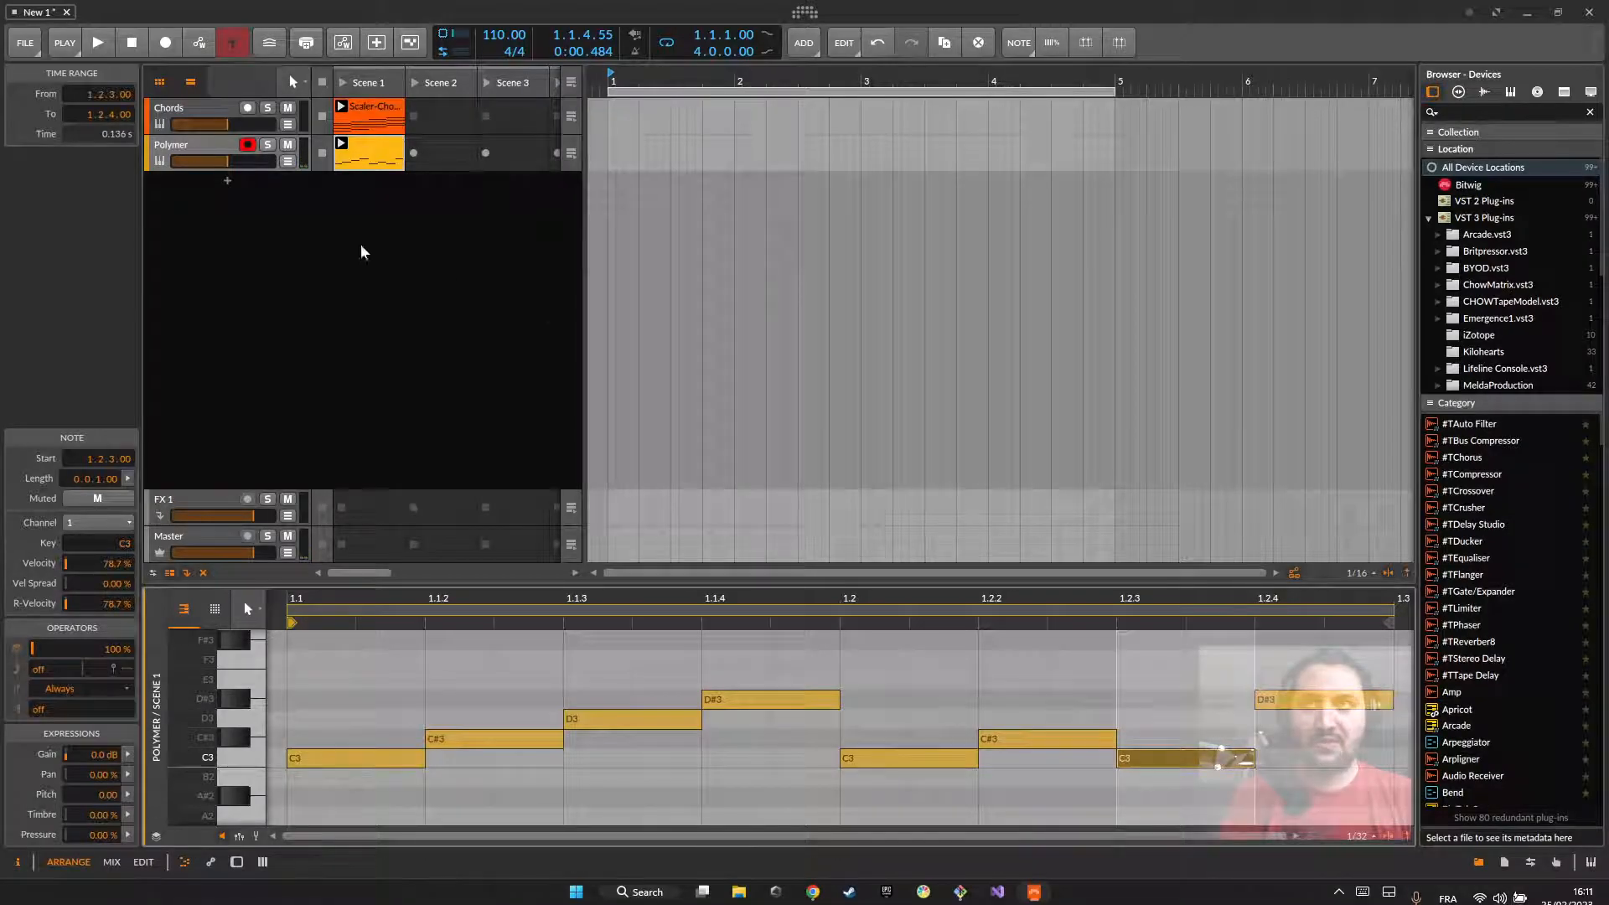
# Step: Double the pattern clip's content to one bar, and set the note at 1.2.4 to D3 and the one at 1.3.2 to D#3
pyautogui.rightClick(365, 144)
pyautogui.click(425, 352)
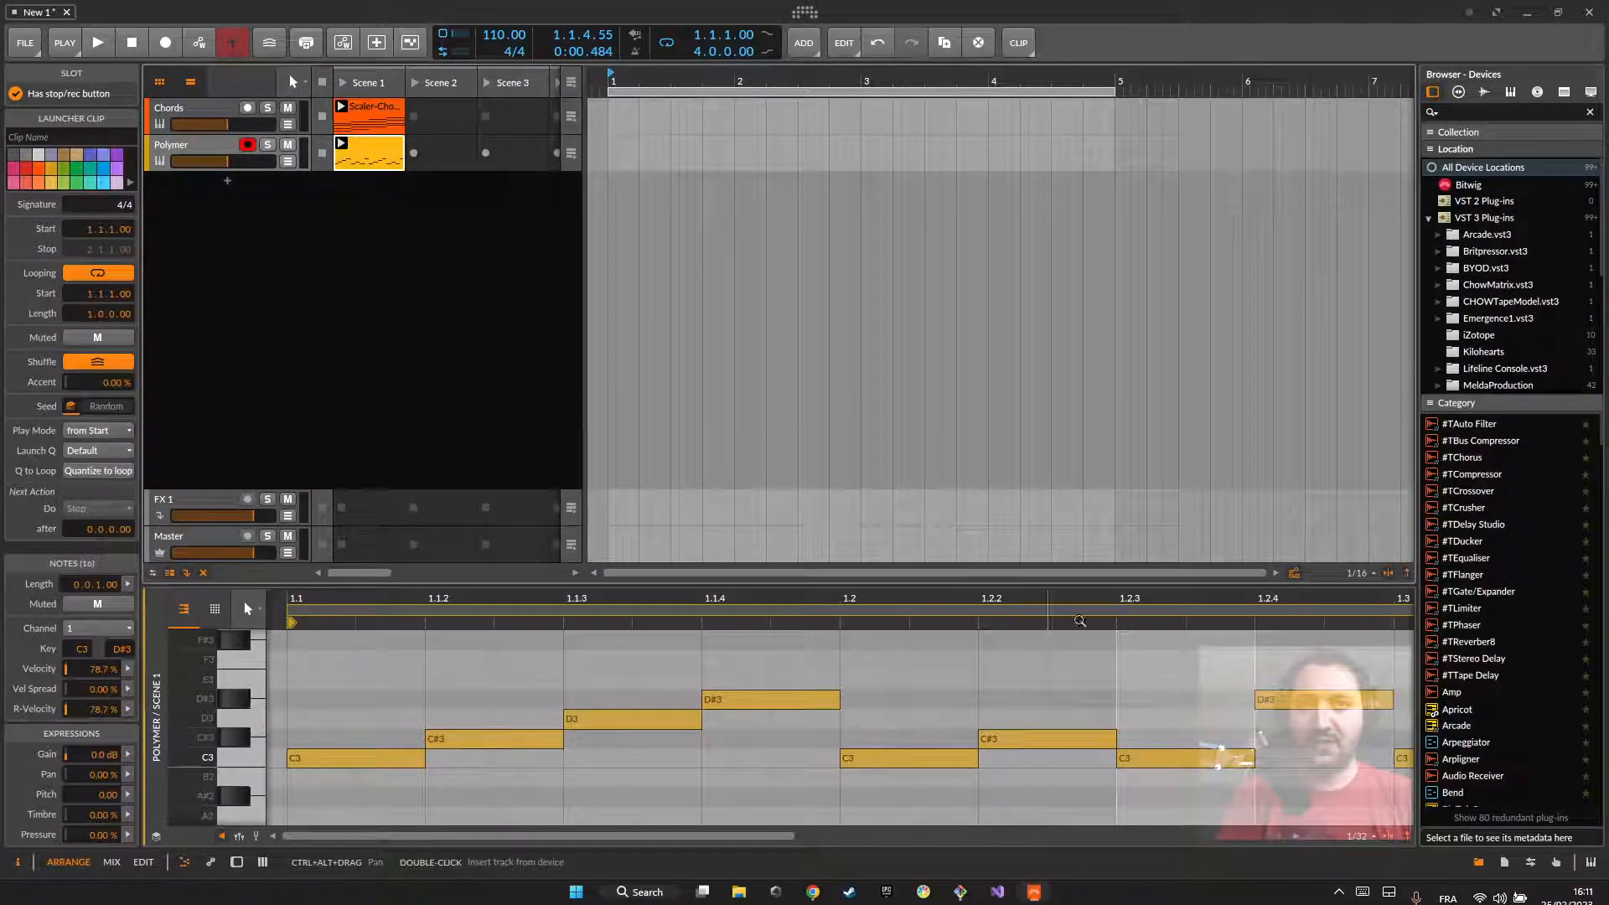
pyautogui.moveTo(635, 598); pyautogui.dragTo(634, 536)
pyautogui.moveTo(671, 699); pyautogui.dragTo(670, 719)
pyautogui.click(780, 739)
pyautogui.moveTo(780, 740); pyautogui.dragTo(780, 701)
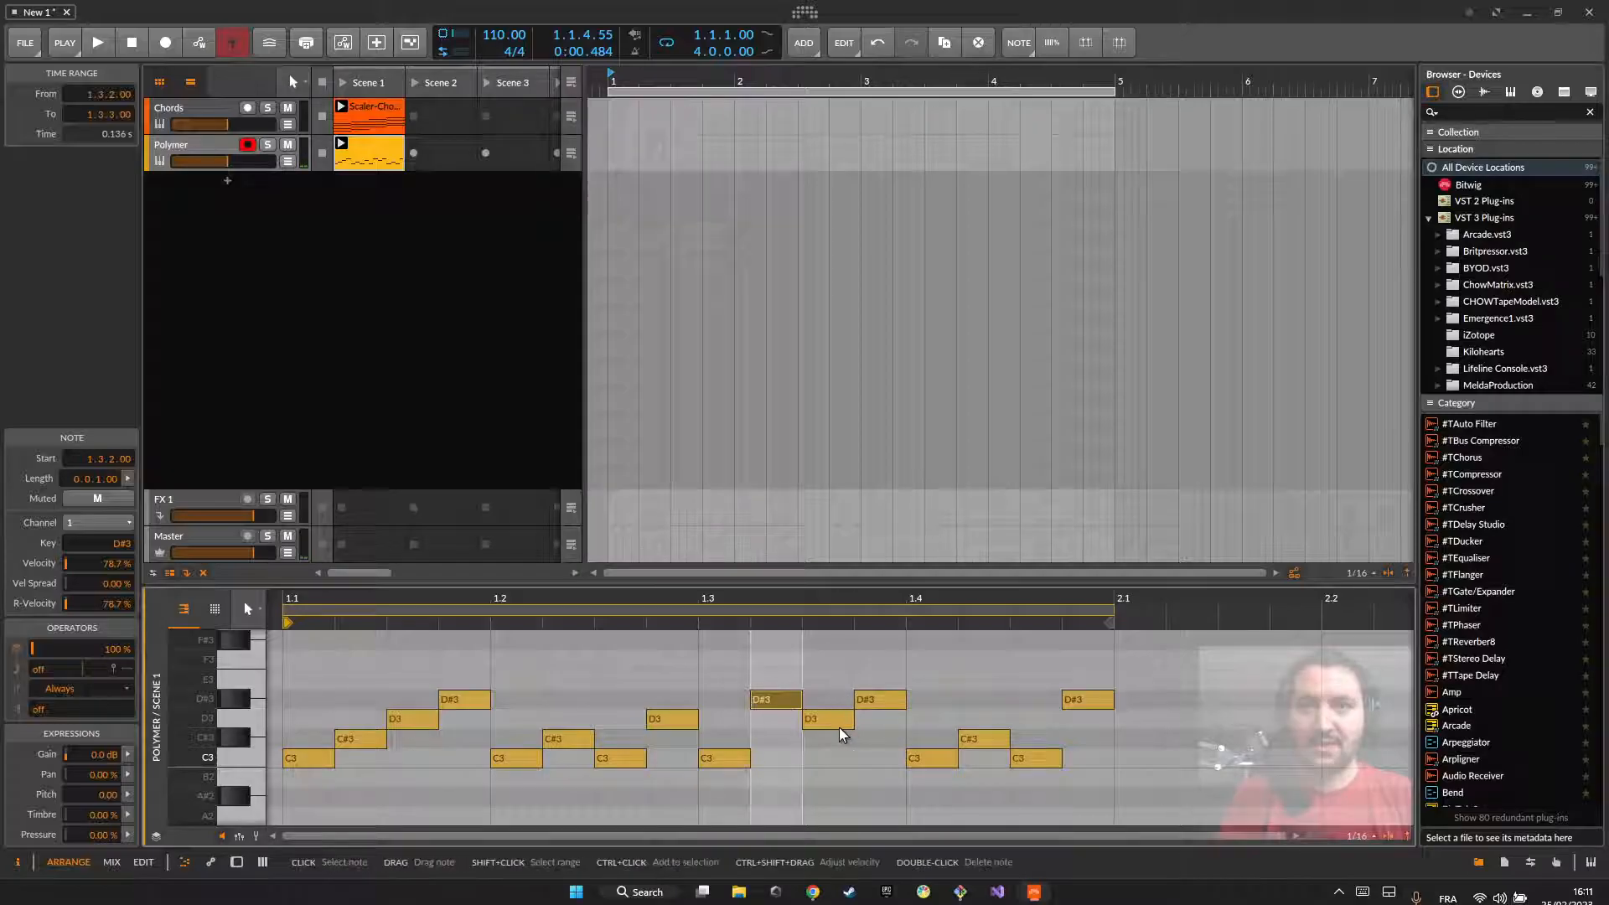
# Step: Set the notes at 1.3.3 to C3, 1.3.4 to E3, 1.4.2 to D3 and 1.4.4 to B2, and play the varied pattern
pyautogui.moveTo(848, 721); pyautogui.dragTo(848, 758)
pyautogui.moveTo(880, 700); pyautogui.dragTo(880, 680)
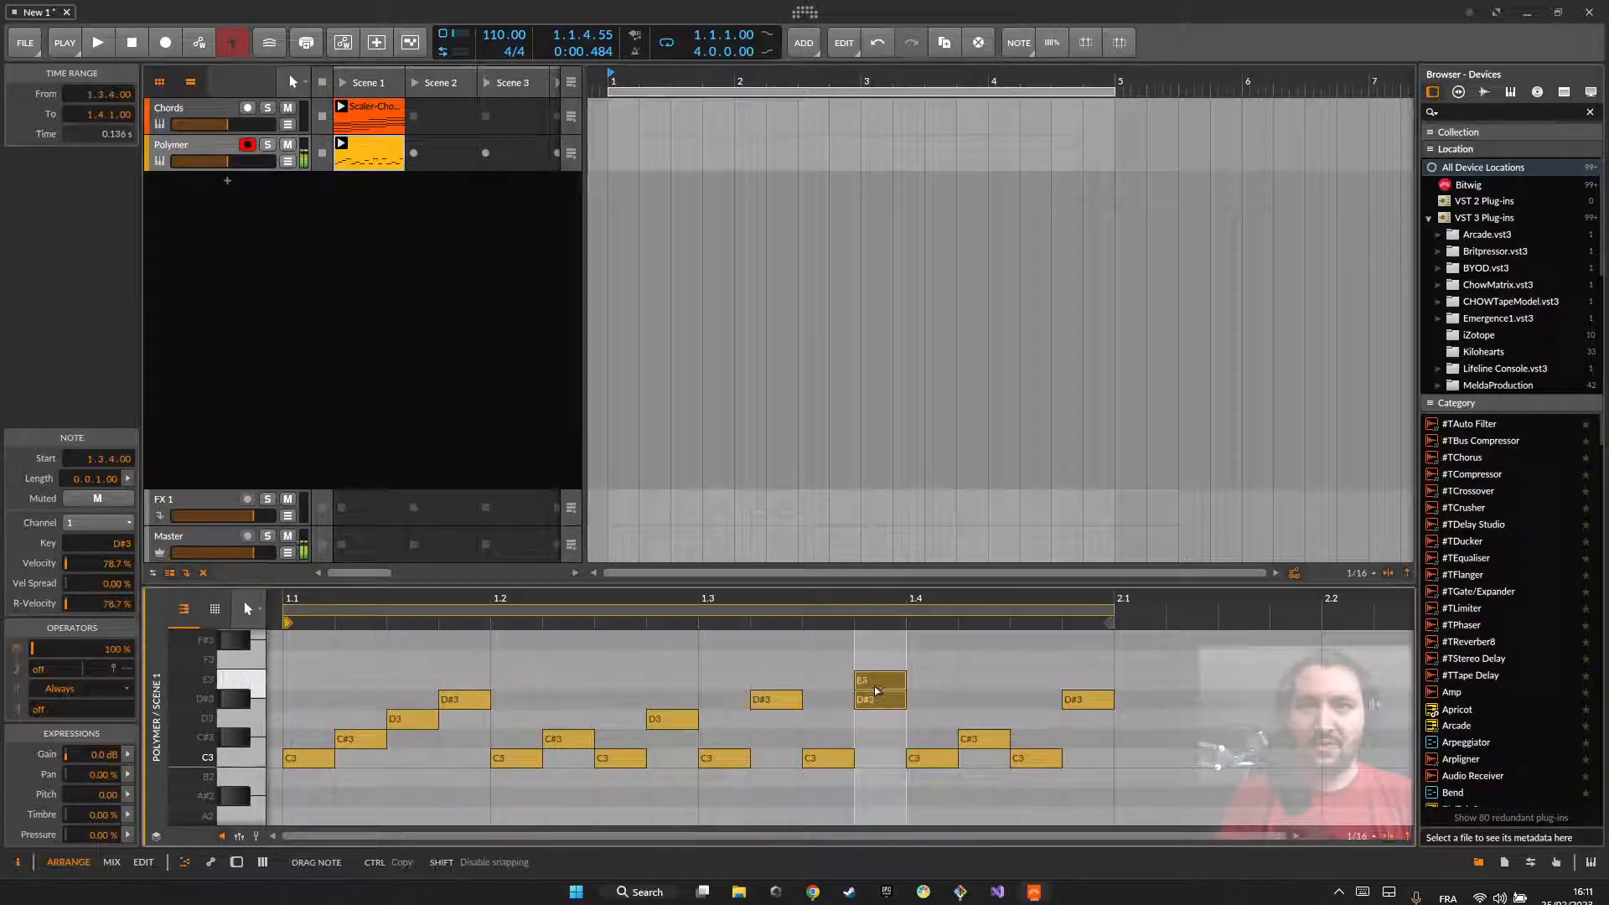
pyautogui.moveTo(962, 744); pyautogui.dragTo(962, 724)
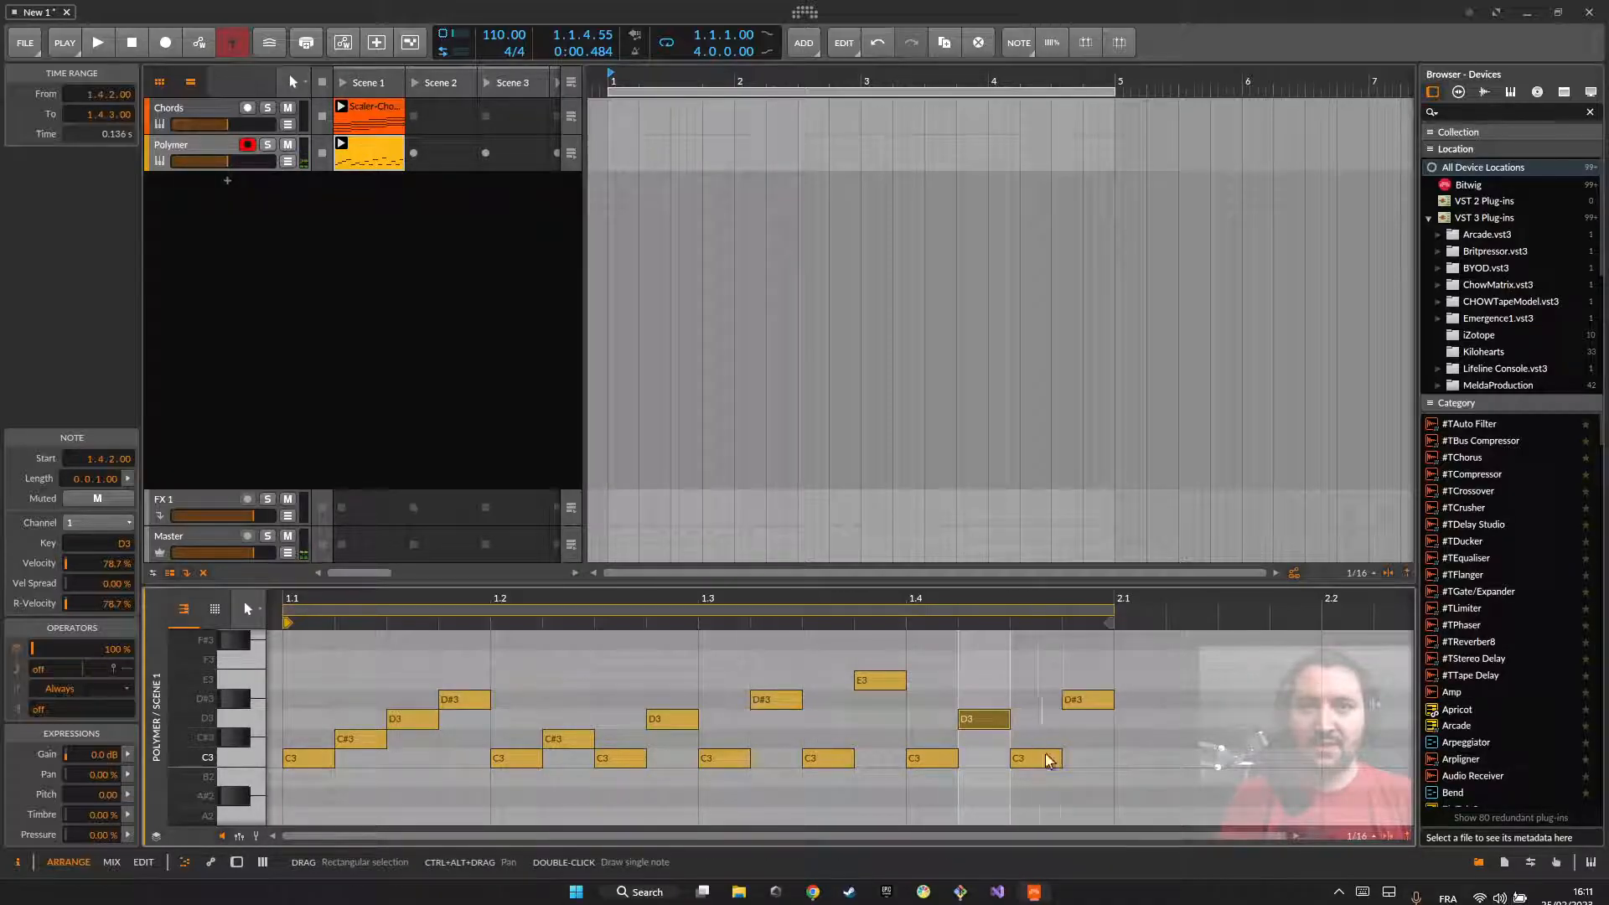
pyautogui.moveTo(1088, 702); pyautogui.dragTo(1089, 777)
pyautogui.press('space')
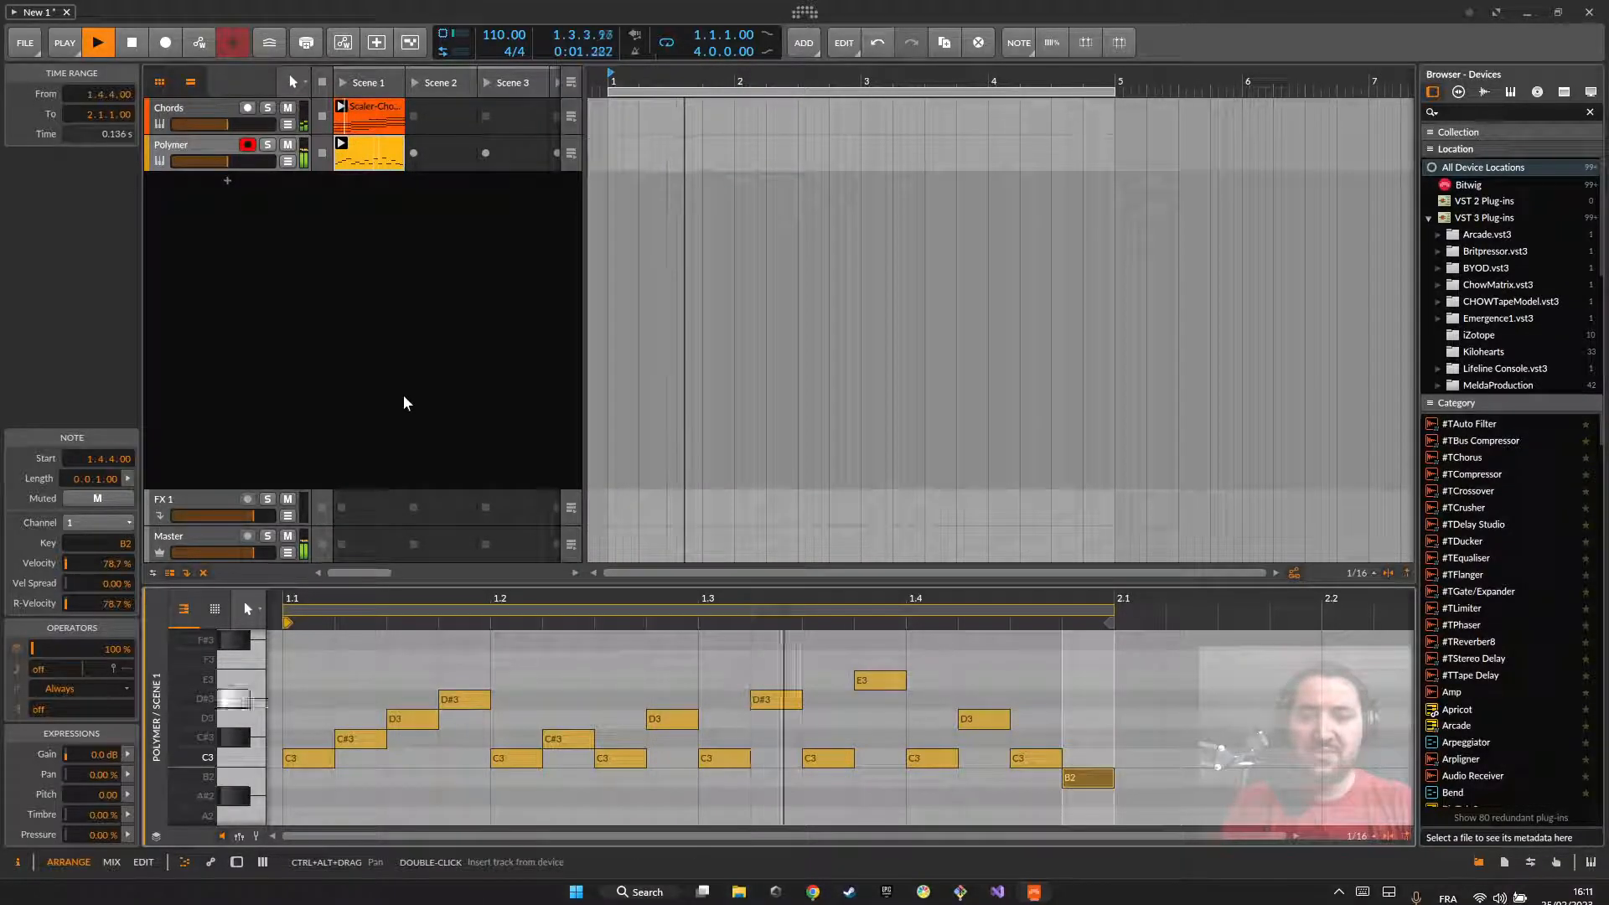
pyautogui.press('space')
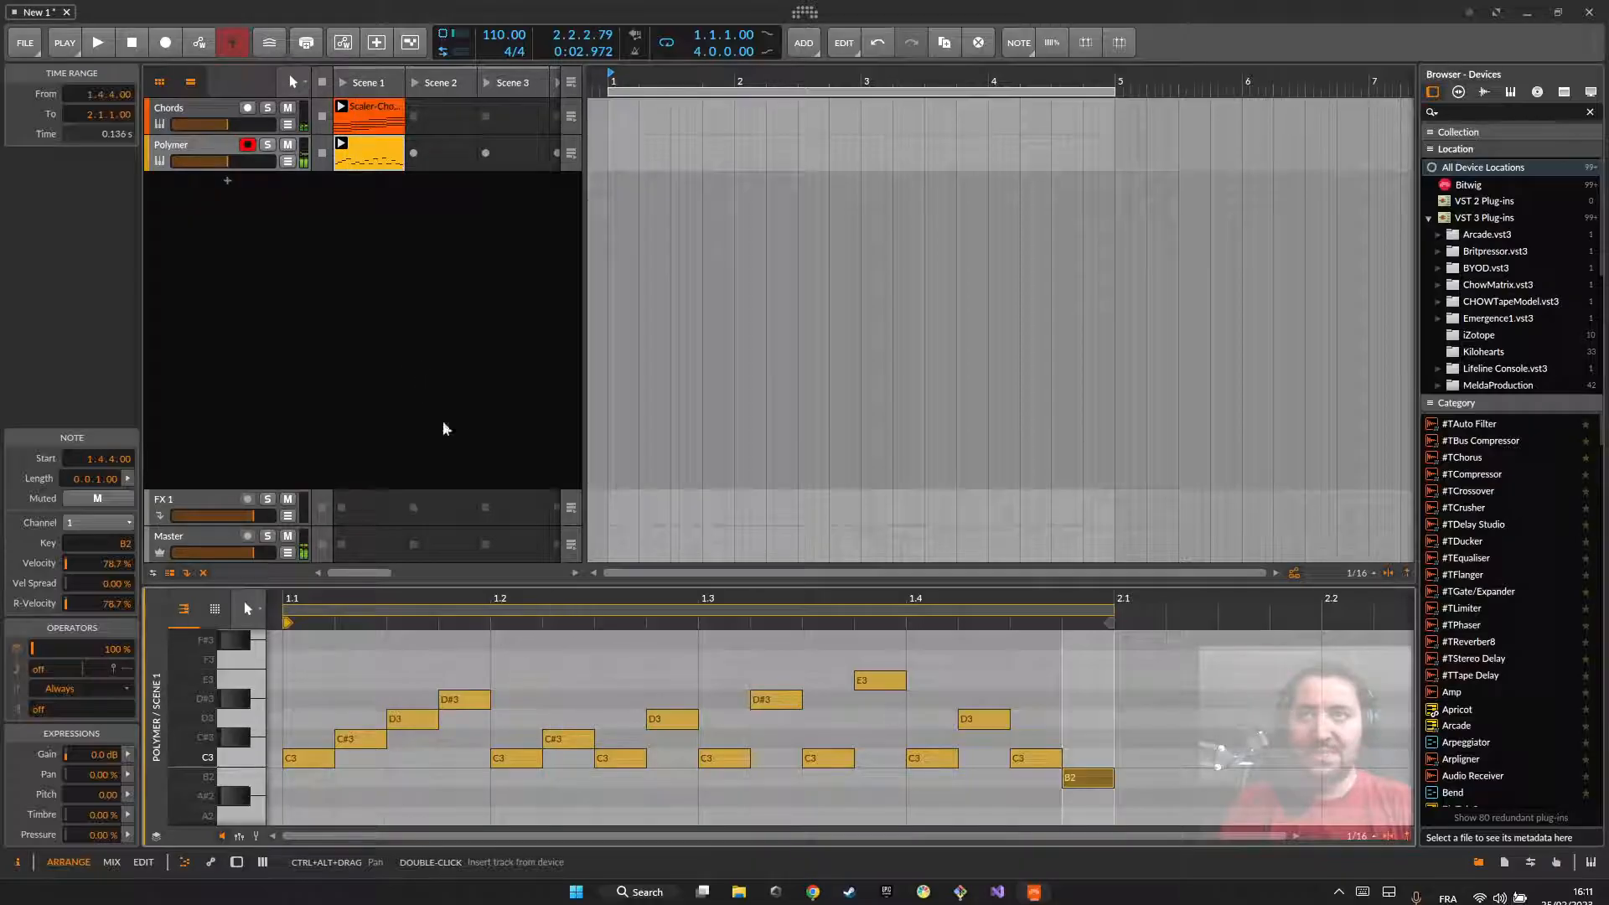
# Step: Show the pattern clip's note velocities, and lower the velocity of the last three notes in beat 1
pyautogui.click(387, 703)
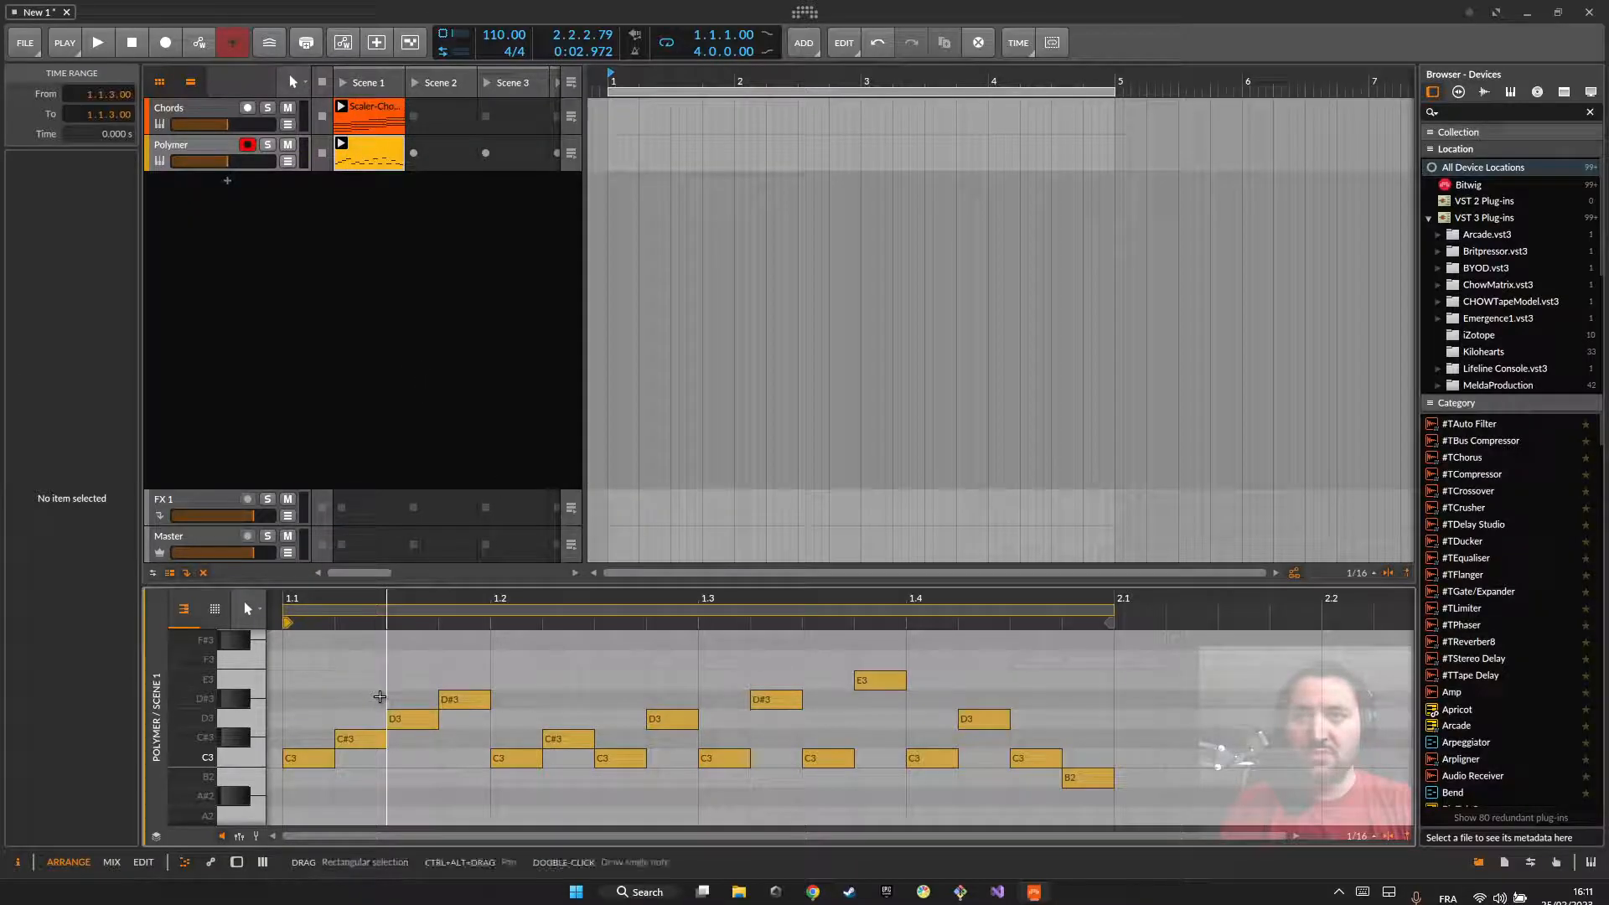
pyautogui.hotkey('ctrl', 'a')
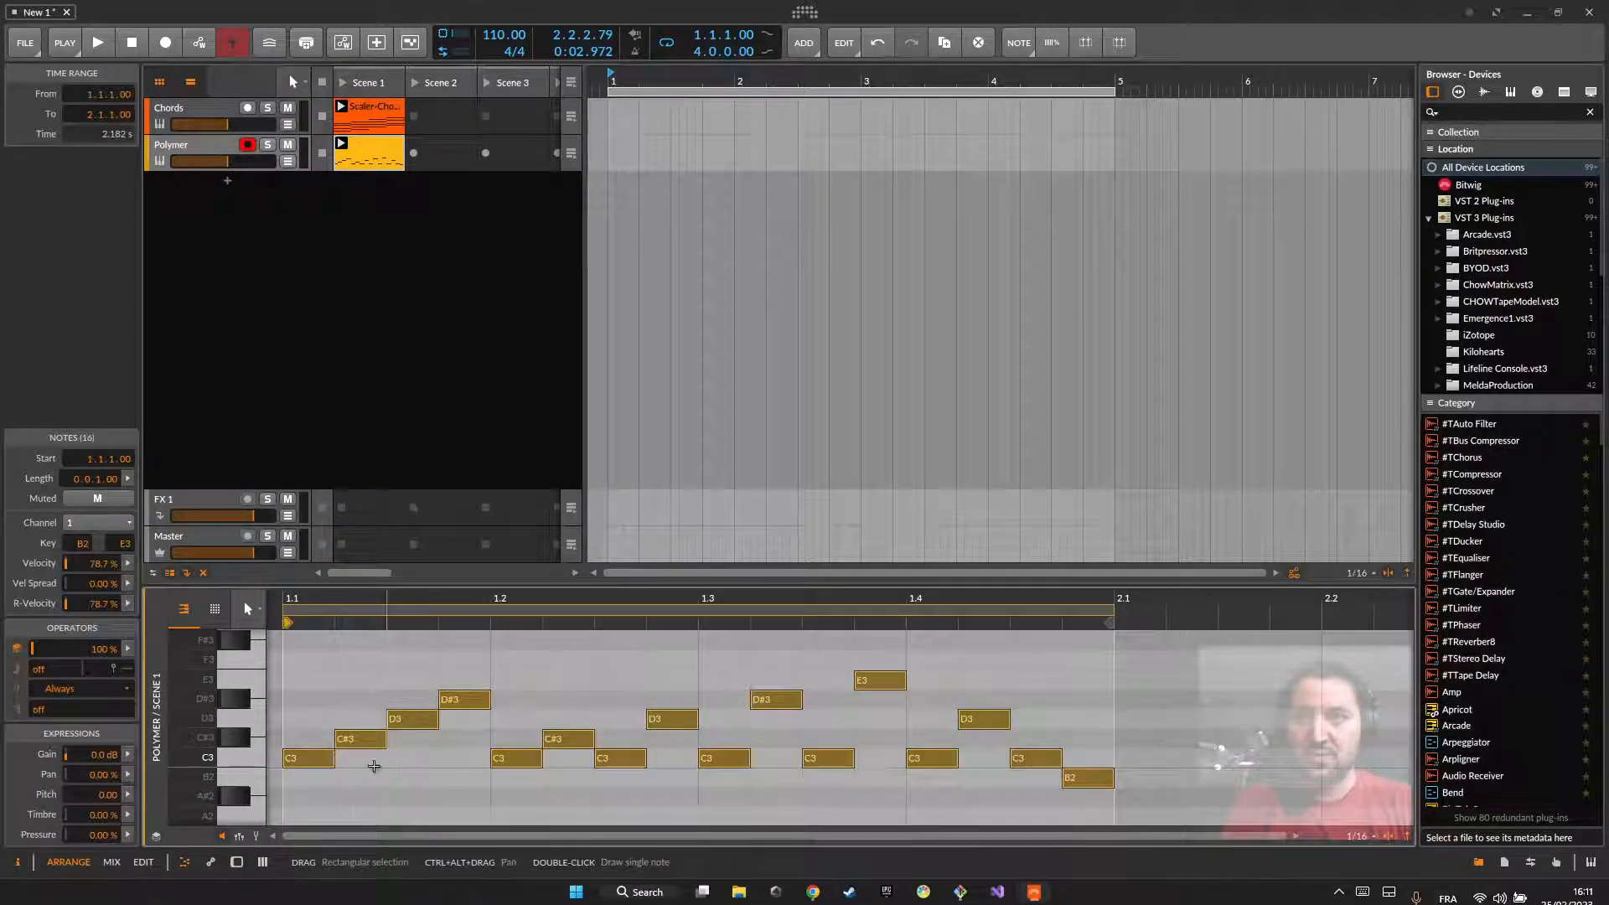
pyautogui.click(243, 835)
pyautogui.moveTo(315, 751)
pyautogui.mouseDown()
pyautogui.moveTo(323, 778)
pyautogui.moveTo(457, 791)
pyautogui.mouseUp()
pyautogui.moveTo(527, 751); pyautogui.dragTo(611, 778)
pyautogui.click(492, 782)
pyautogui.moveTo(332, 752); pyautogui.dragTo(449, 790)
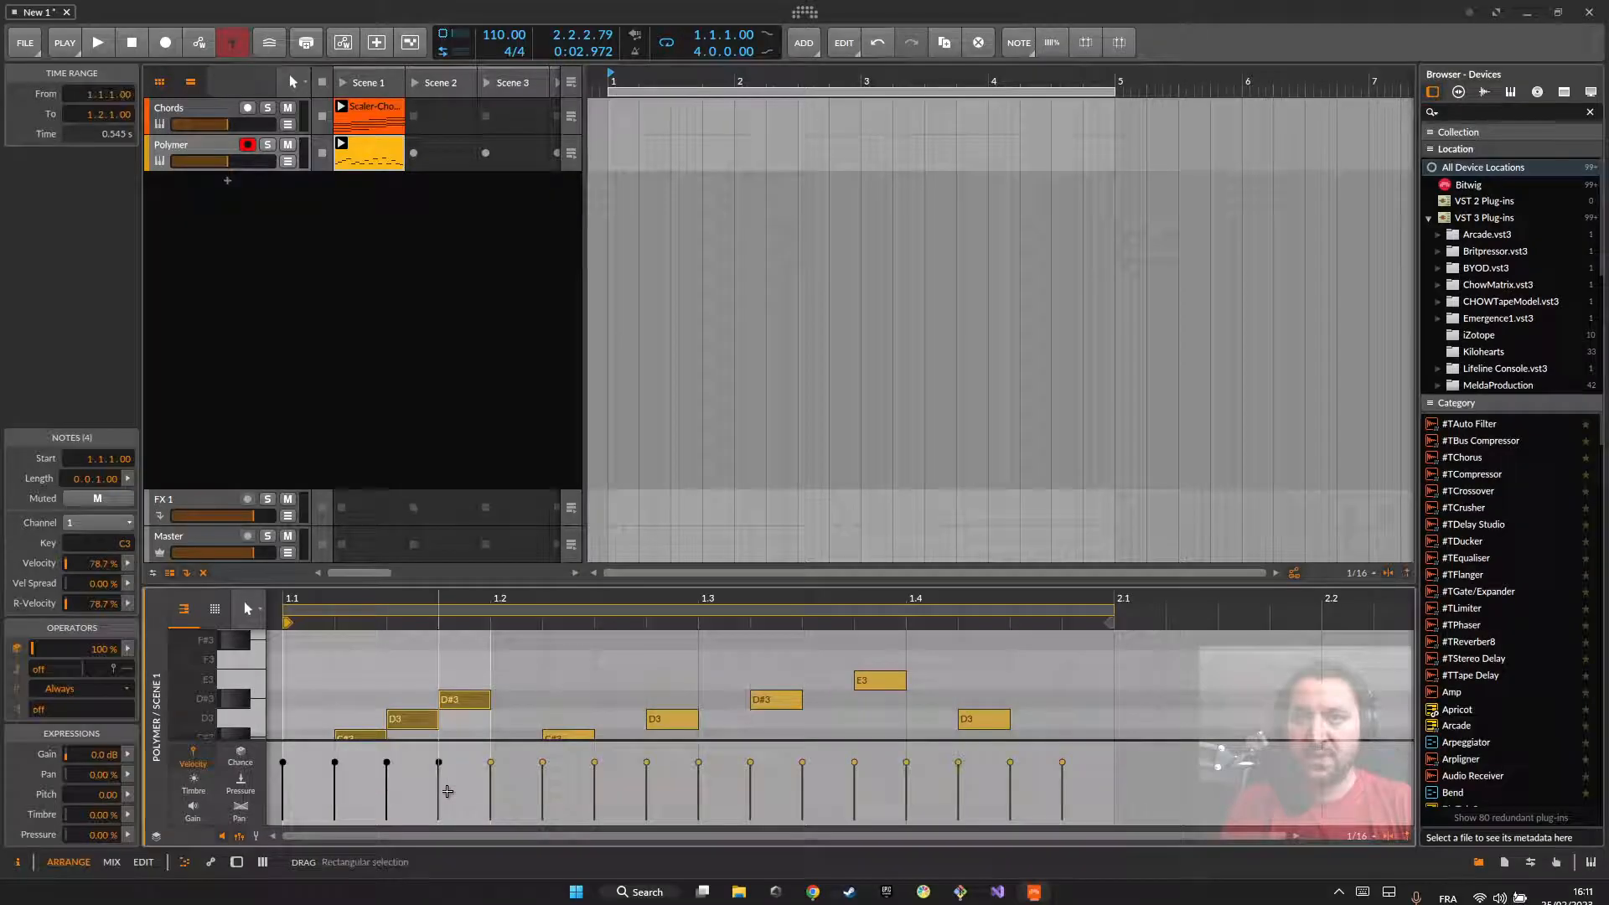
pyautogui.click(388, 779)
pyautogui.moveTo(313, 751)
pyautogui.mouseDown()
pyautogui.moveTo(459, 791)
pyautogui.moveTo(330, 756)
pyautogui.mouseUp()
pyautogui.click(438, 789)
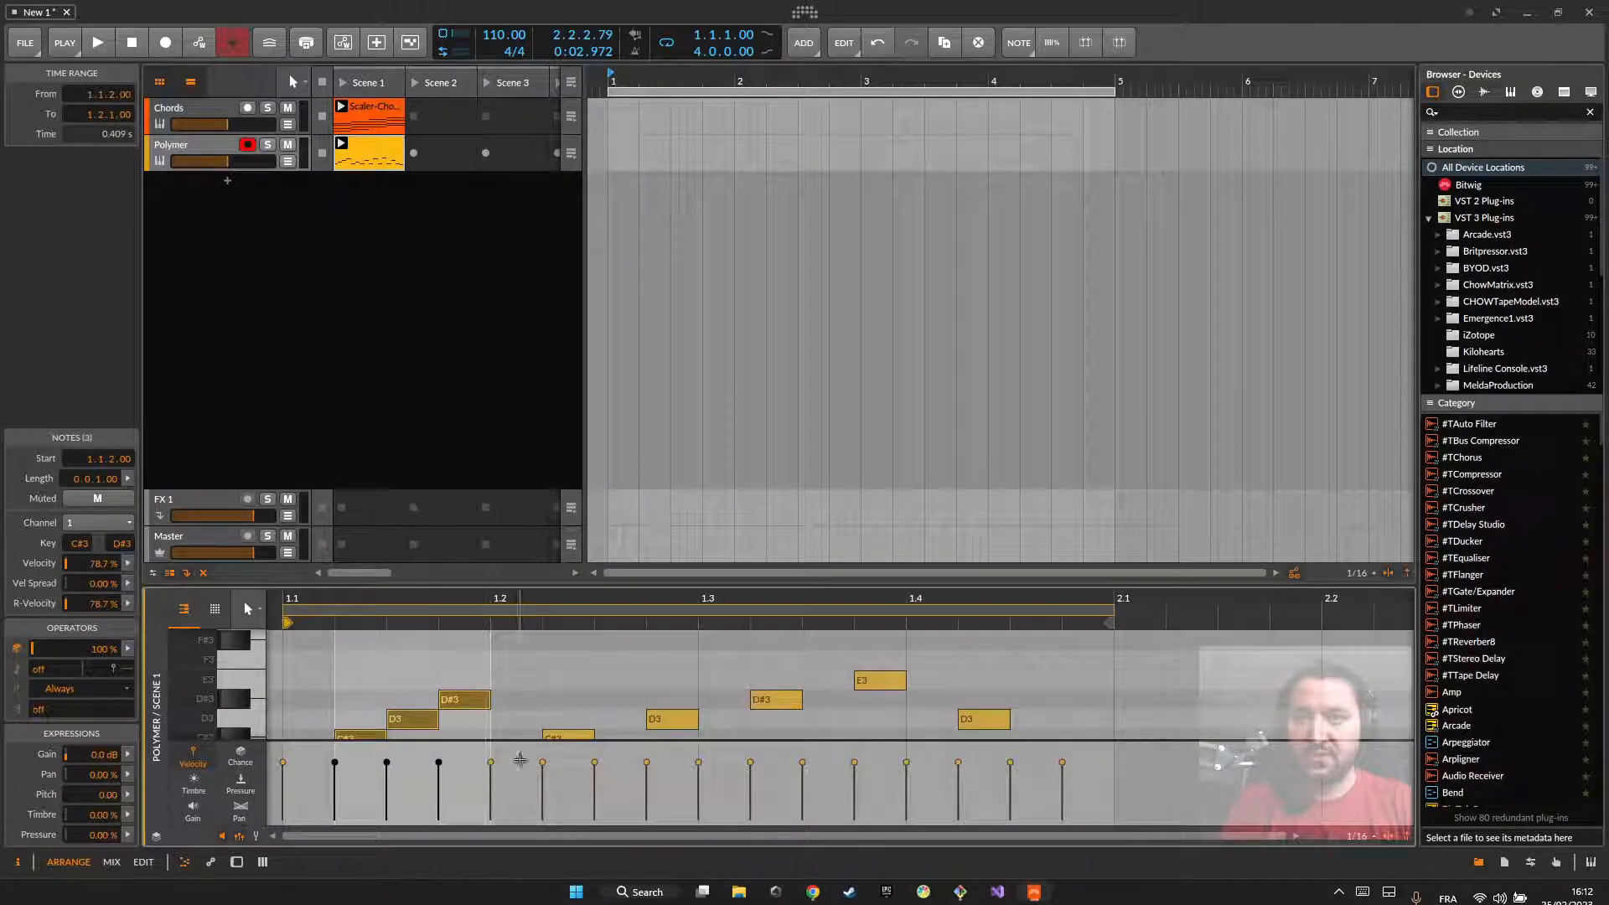
# Step: Lower the velocities of the last three notes in beats 2, 3 and 4, with about 57% in beat 4, and play the result
pyautogui.moveTo(544, 749); pyautogui.dragTo(662, 811)
pyautogui.keyDown('shift'); pyautogui.click(544, 762); pyautogui.keyUp('shift')
pyautogui.moveTo(547, 762); pyautogui.dragTo(550, 774)
pyautogui.moveTo(691, 761); pyautogui.dragTo(751, 779)
pyautogui.click(841, 787)
pyautogui.moveTo(1076, 775); pyautogui.dragTo(957, 782)
pyautogui.press('space')
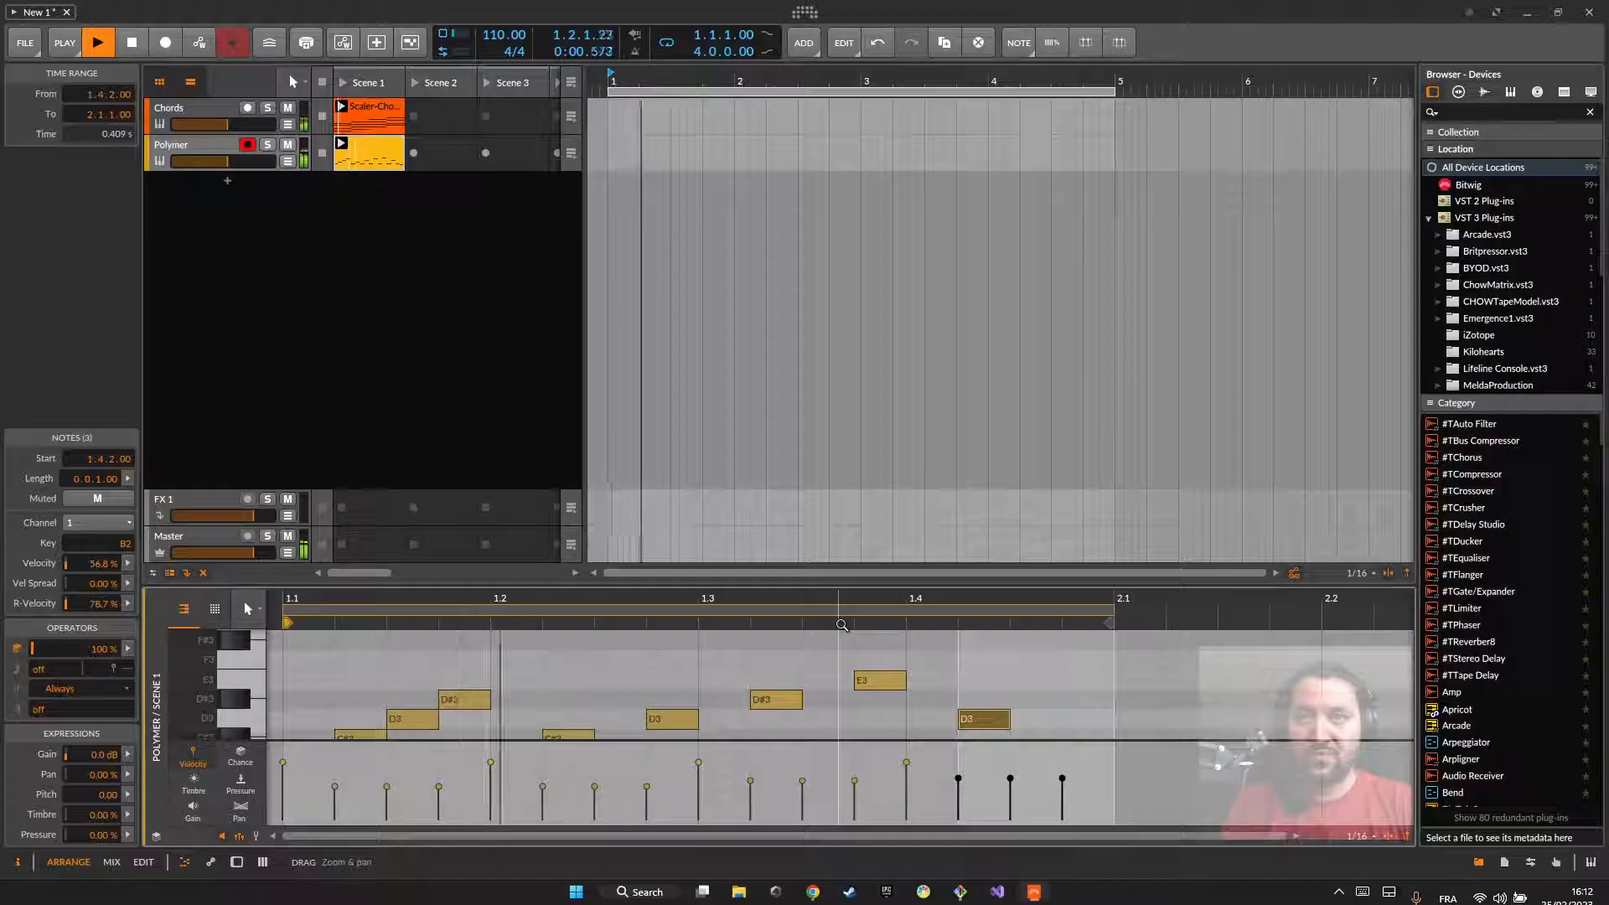
pyautogui.press('space')
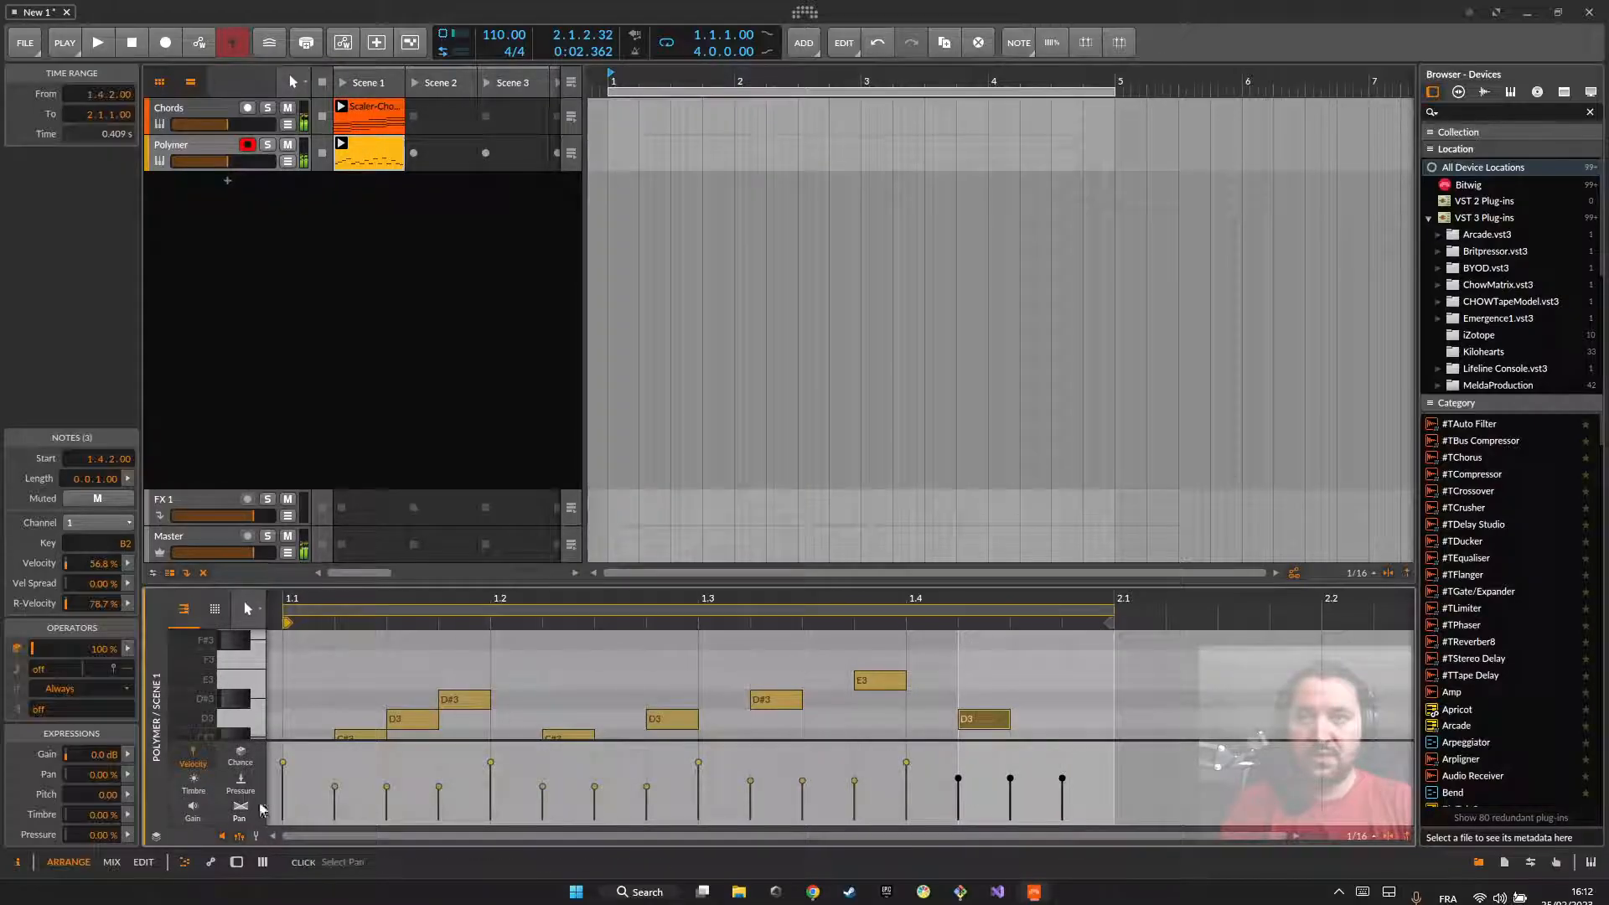
# Step: Raise the velocity of the C3 at 1.1.1 to 93.0% and at 1.3.1 to 91.9%, play the pattern, and hide the velocities
pyautogui.click(284, 760)
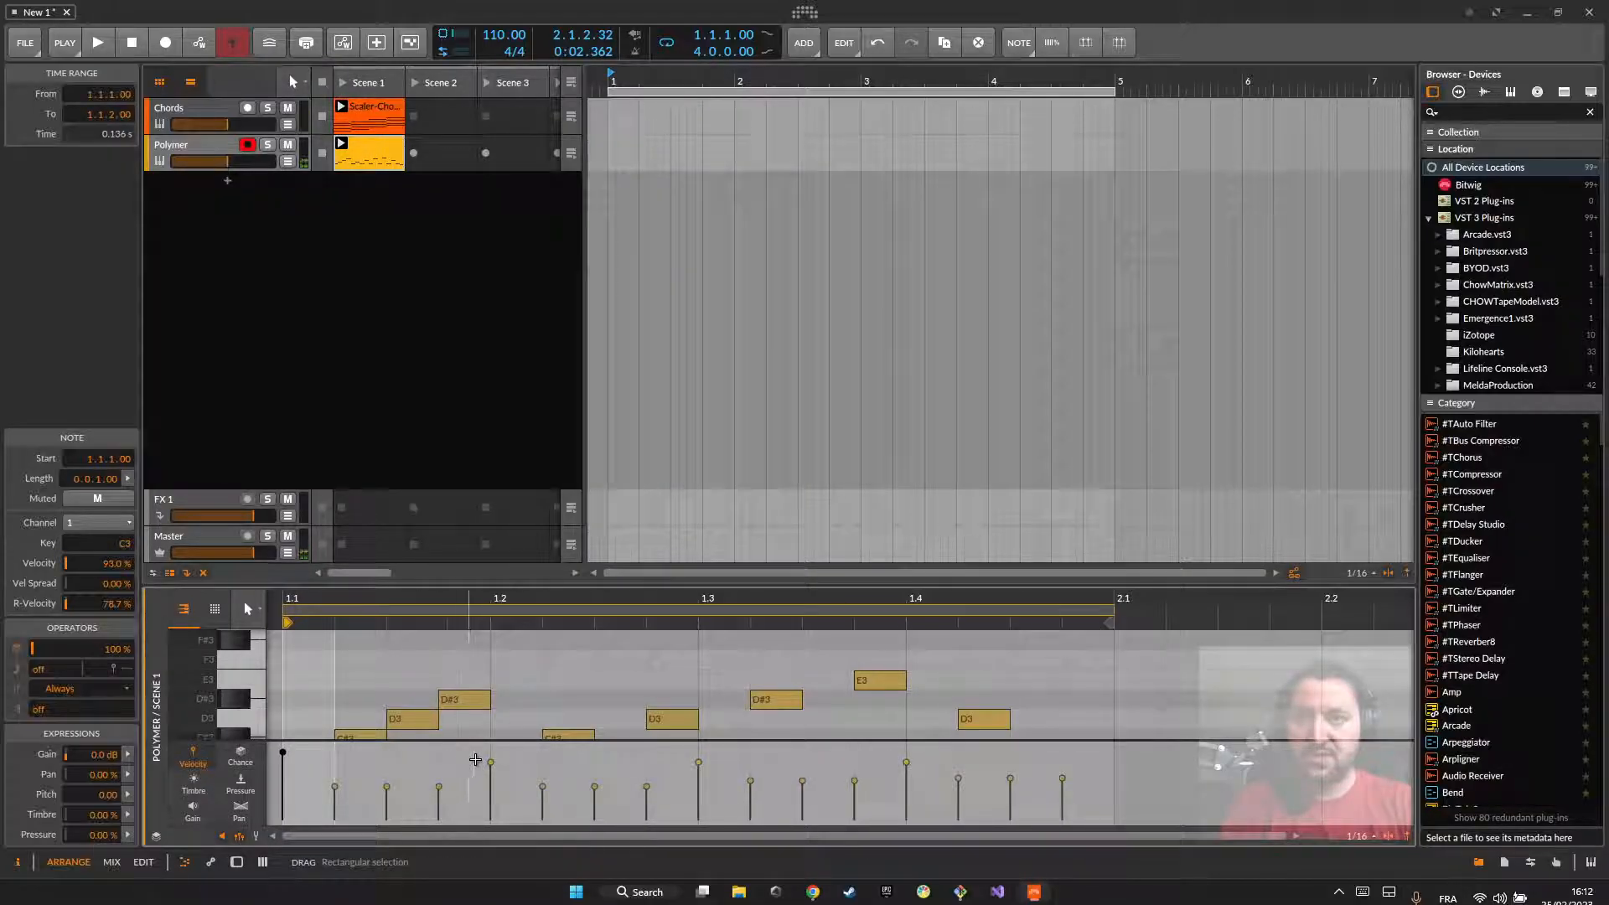
pyautogui.click(697, 759)
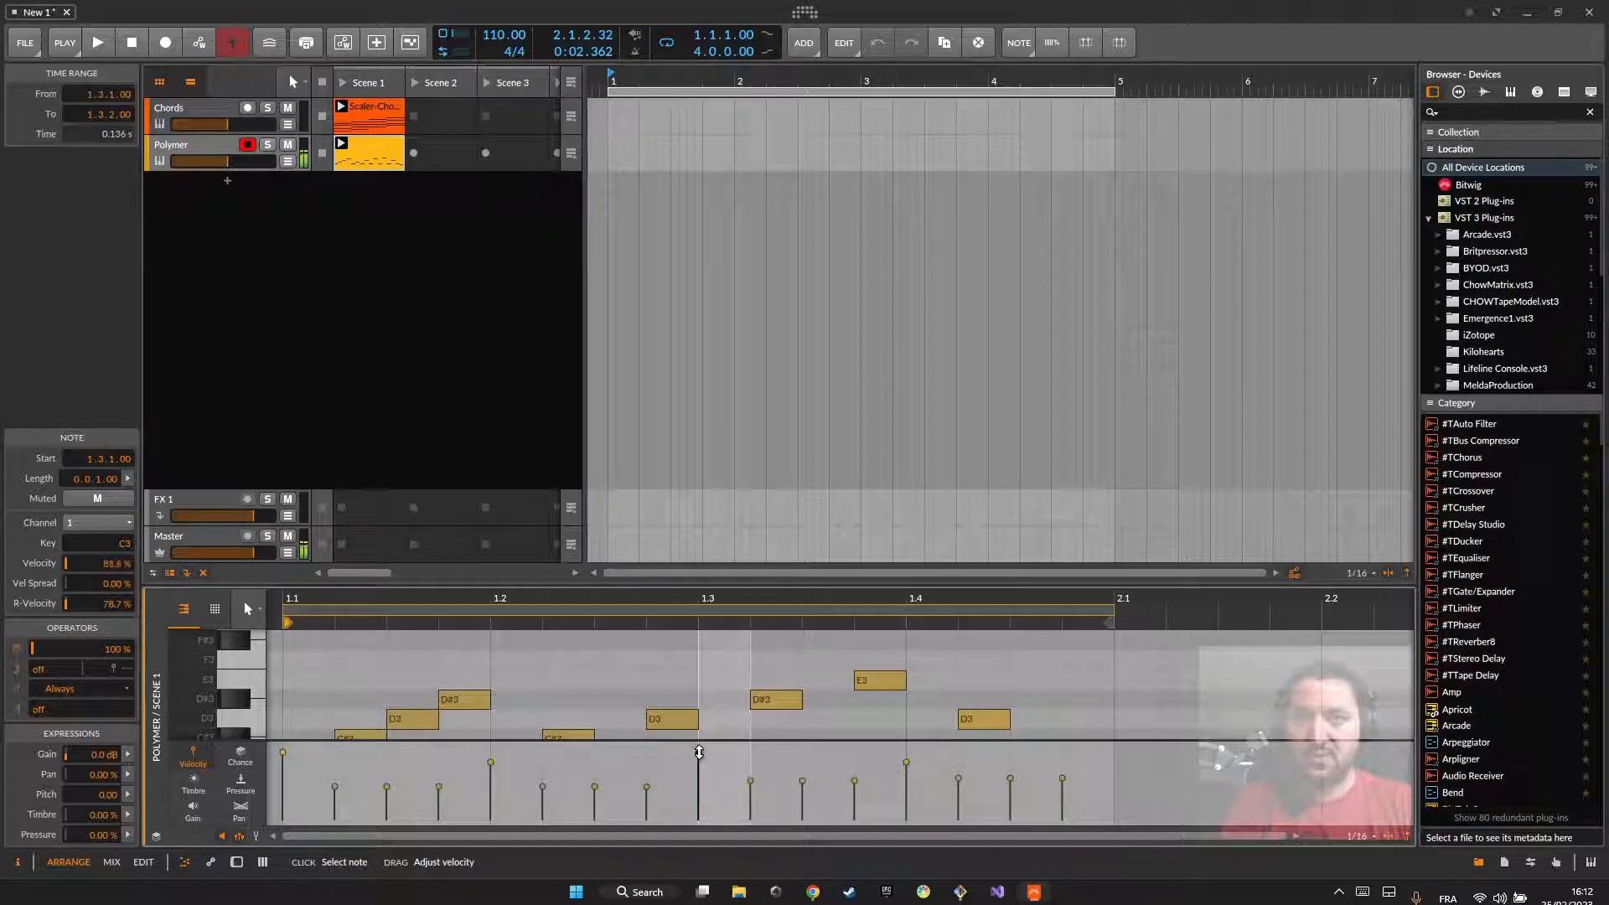
pyautogui.press('space')
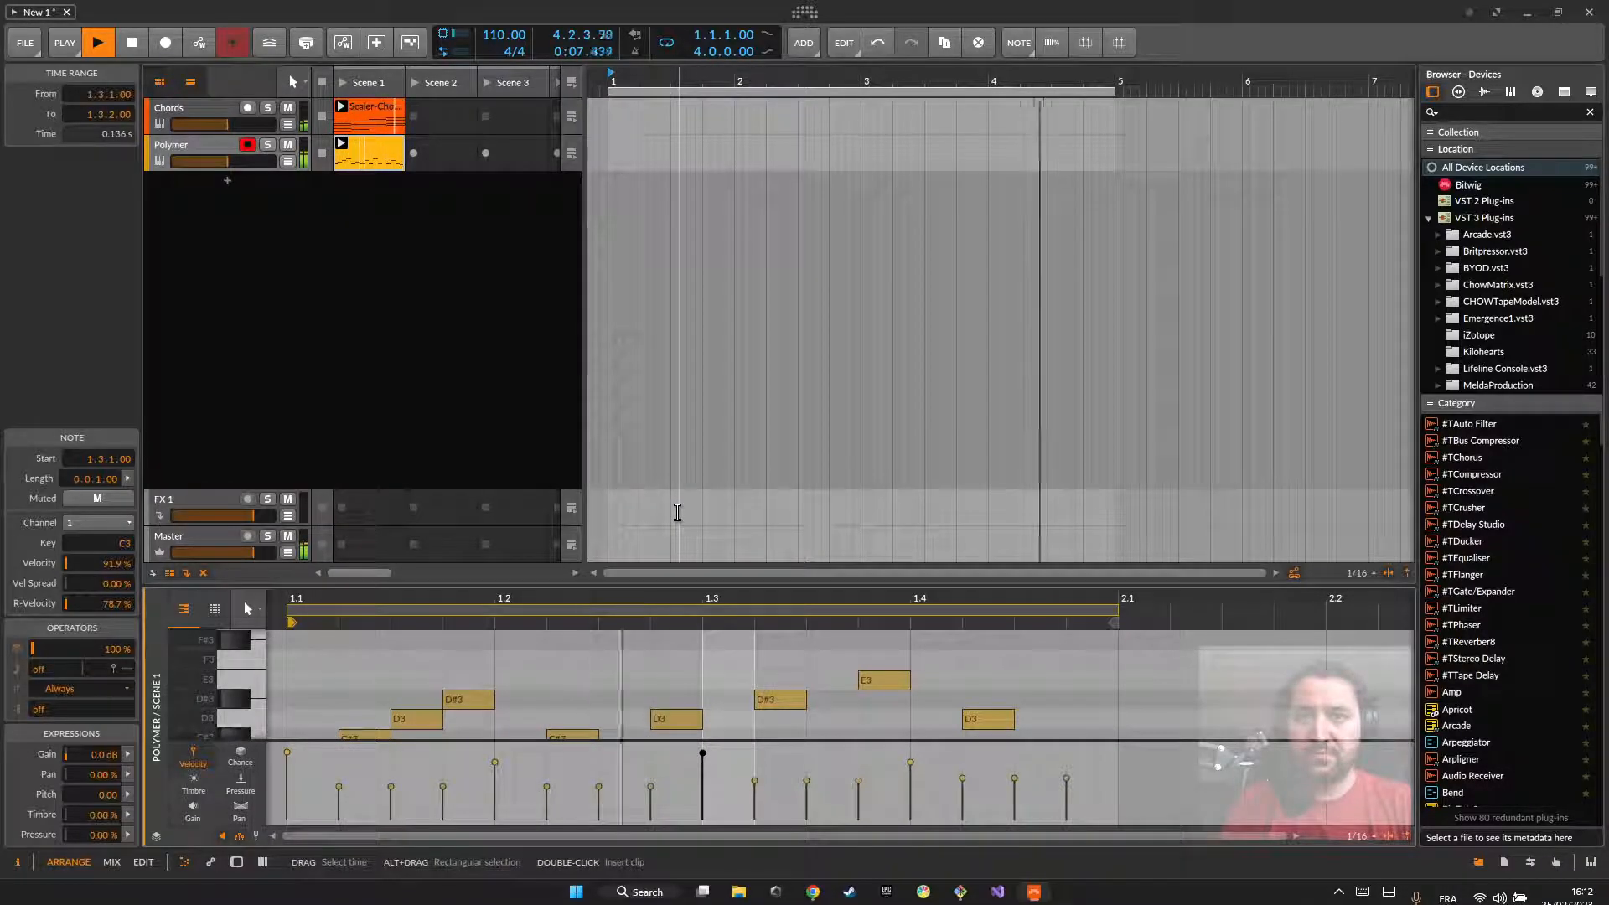
pyautogui.press('space')
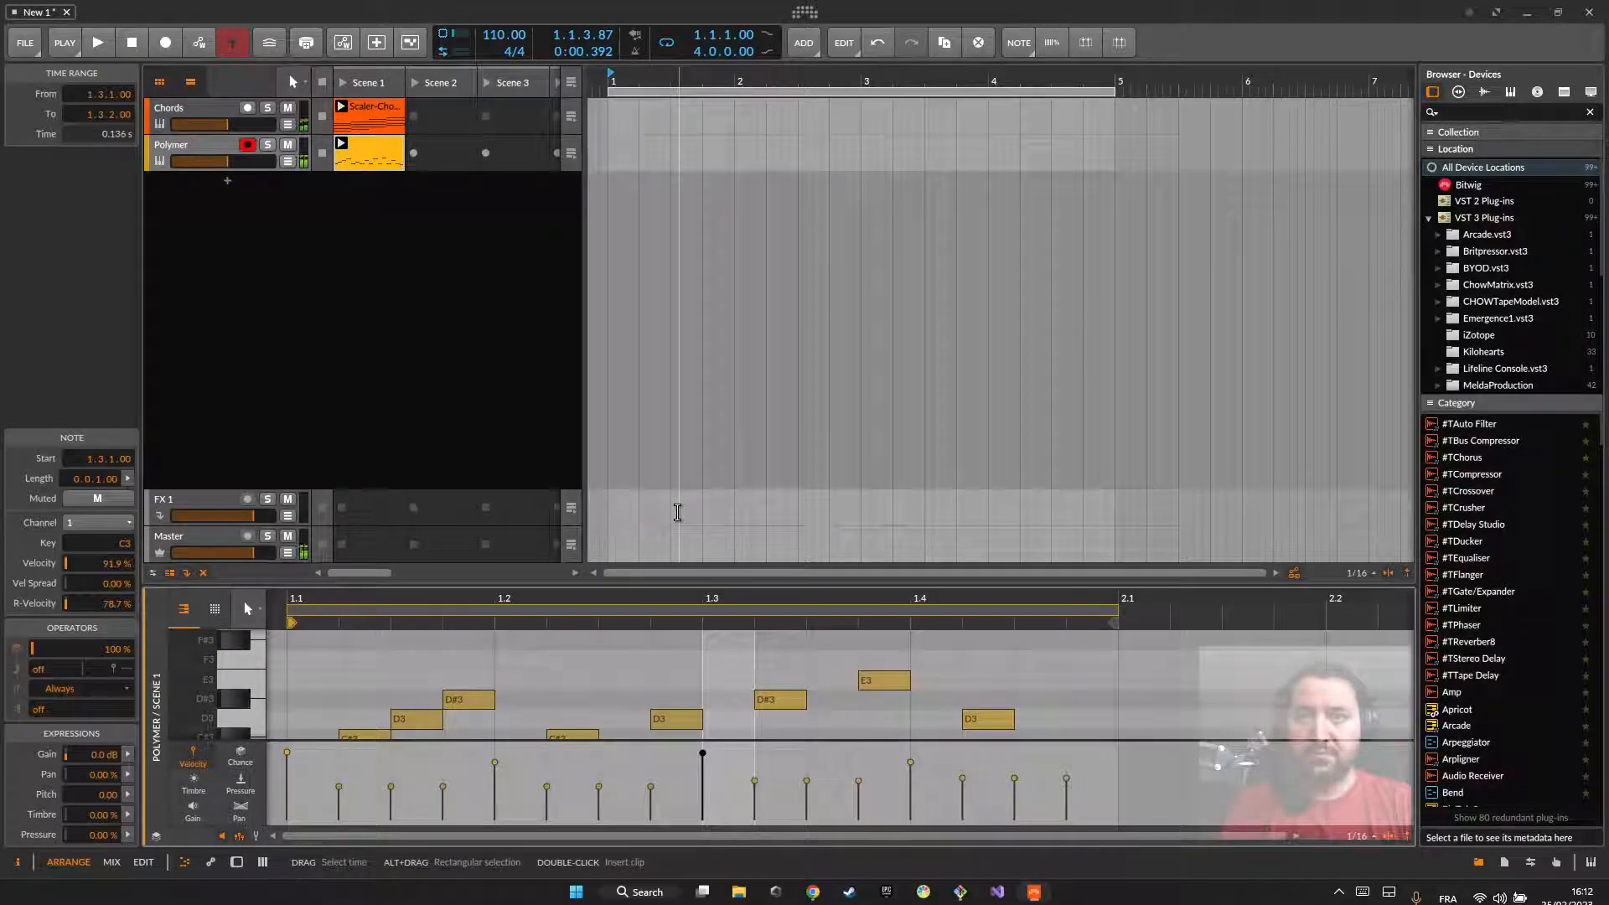
pyautogui.click(239, 835)
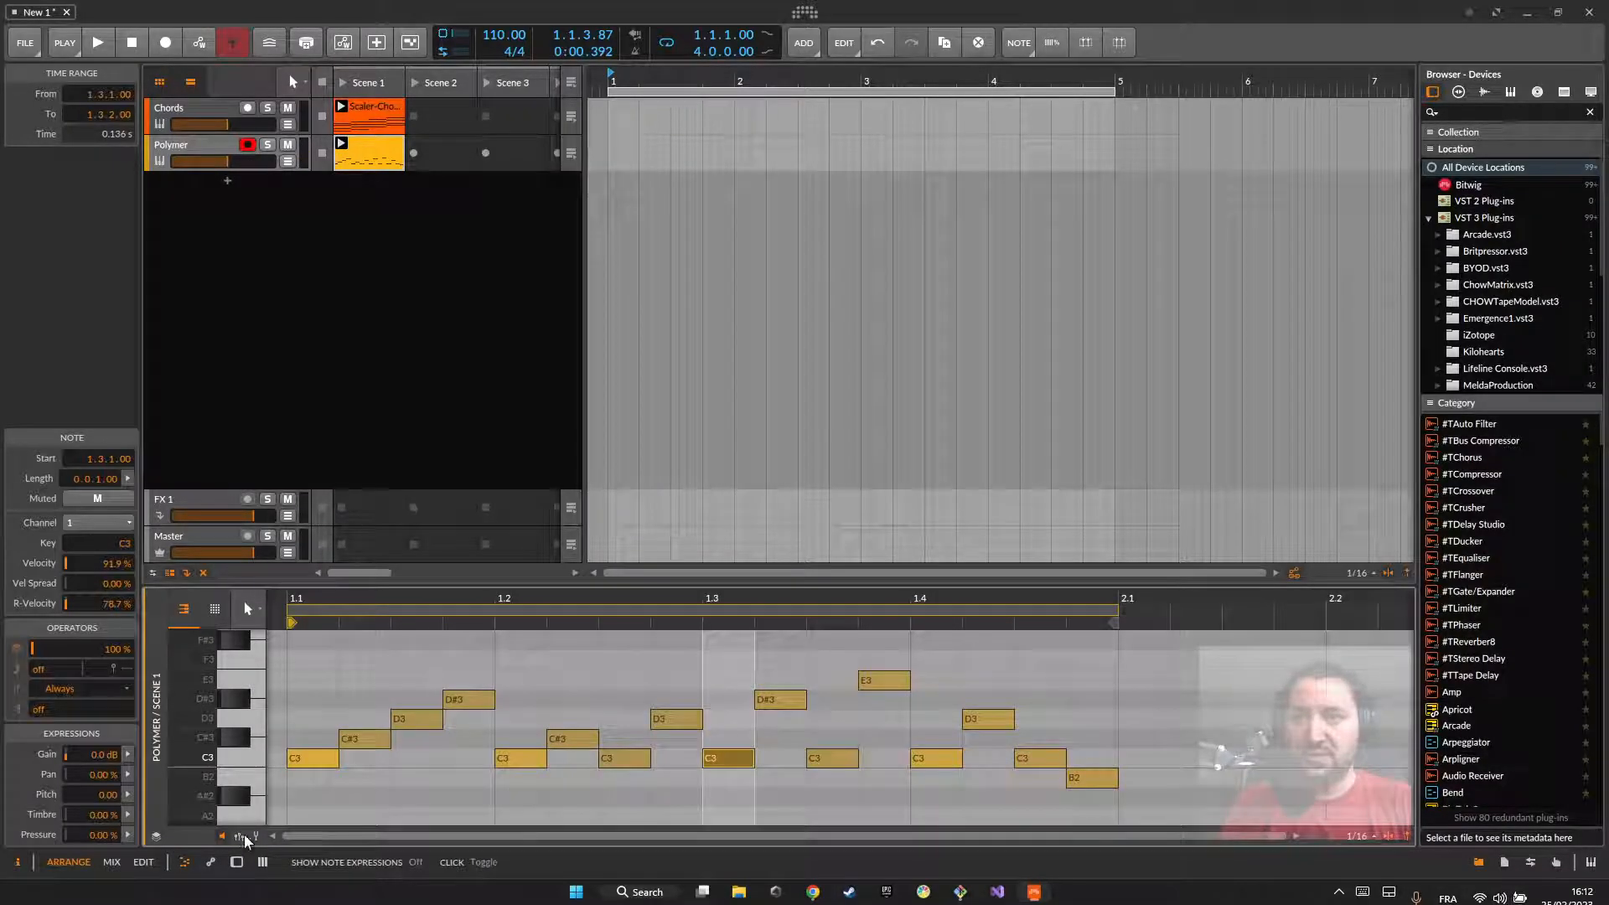
pyautogui.scroll(-2, 419, 696)
pyautogui.scroll(2, 377, 699)
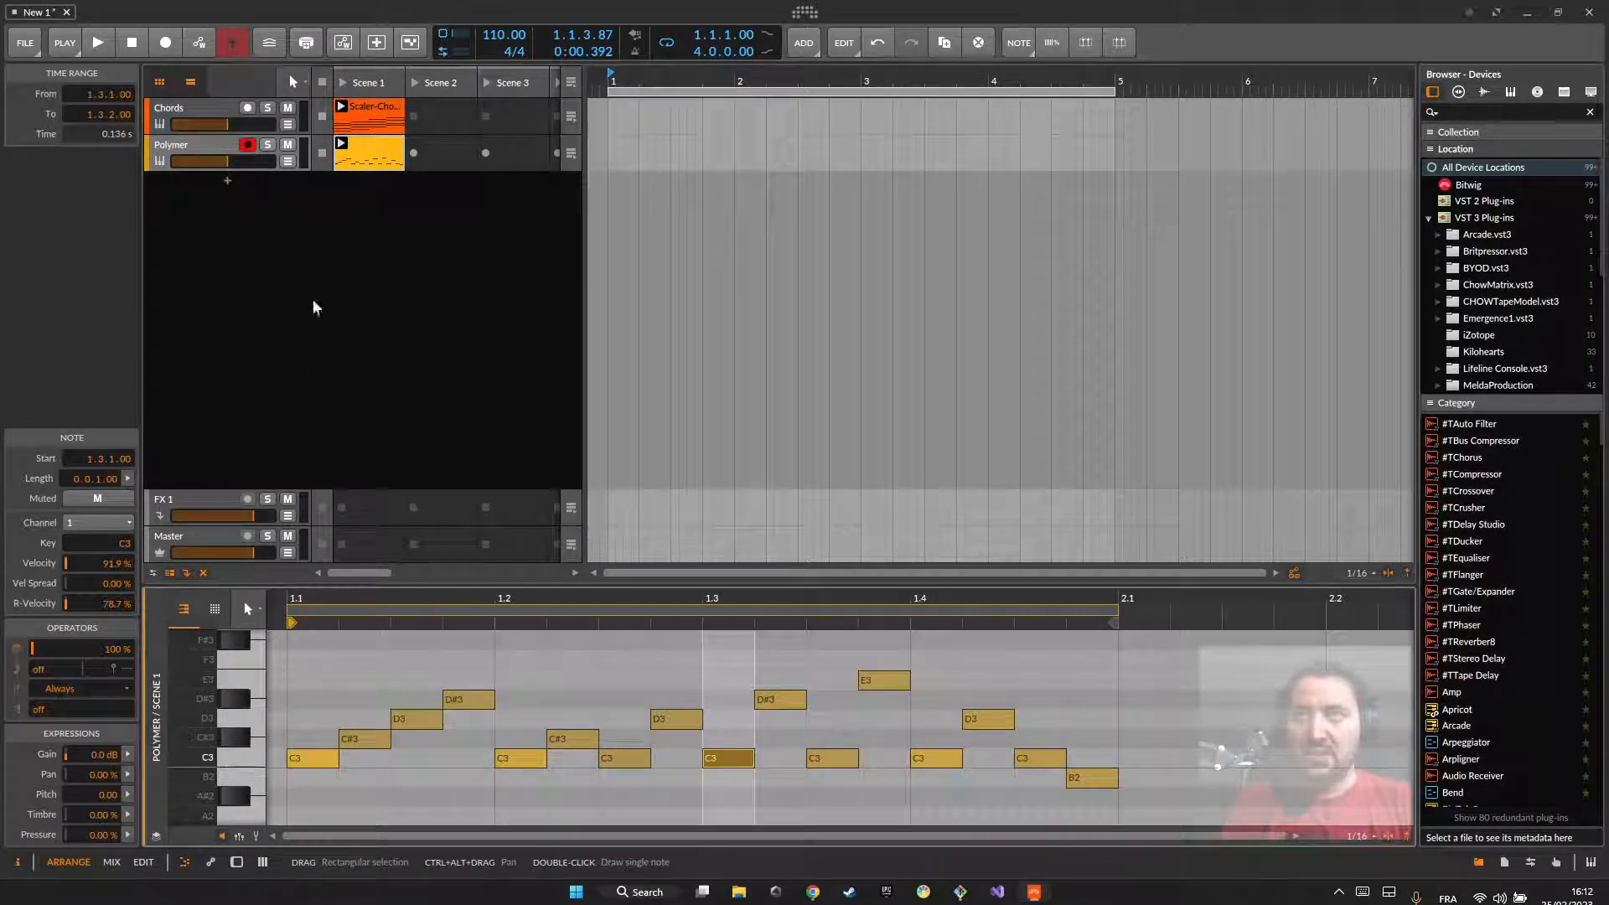
# Step: Map Polymer's velocity modulator to the filter cutoff with an amount of 25.00, and listen to the pattern with its clip open
pyautogui.click(188, 151)
pyautogui.press('d')
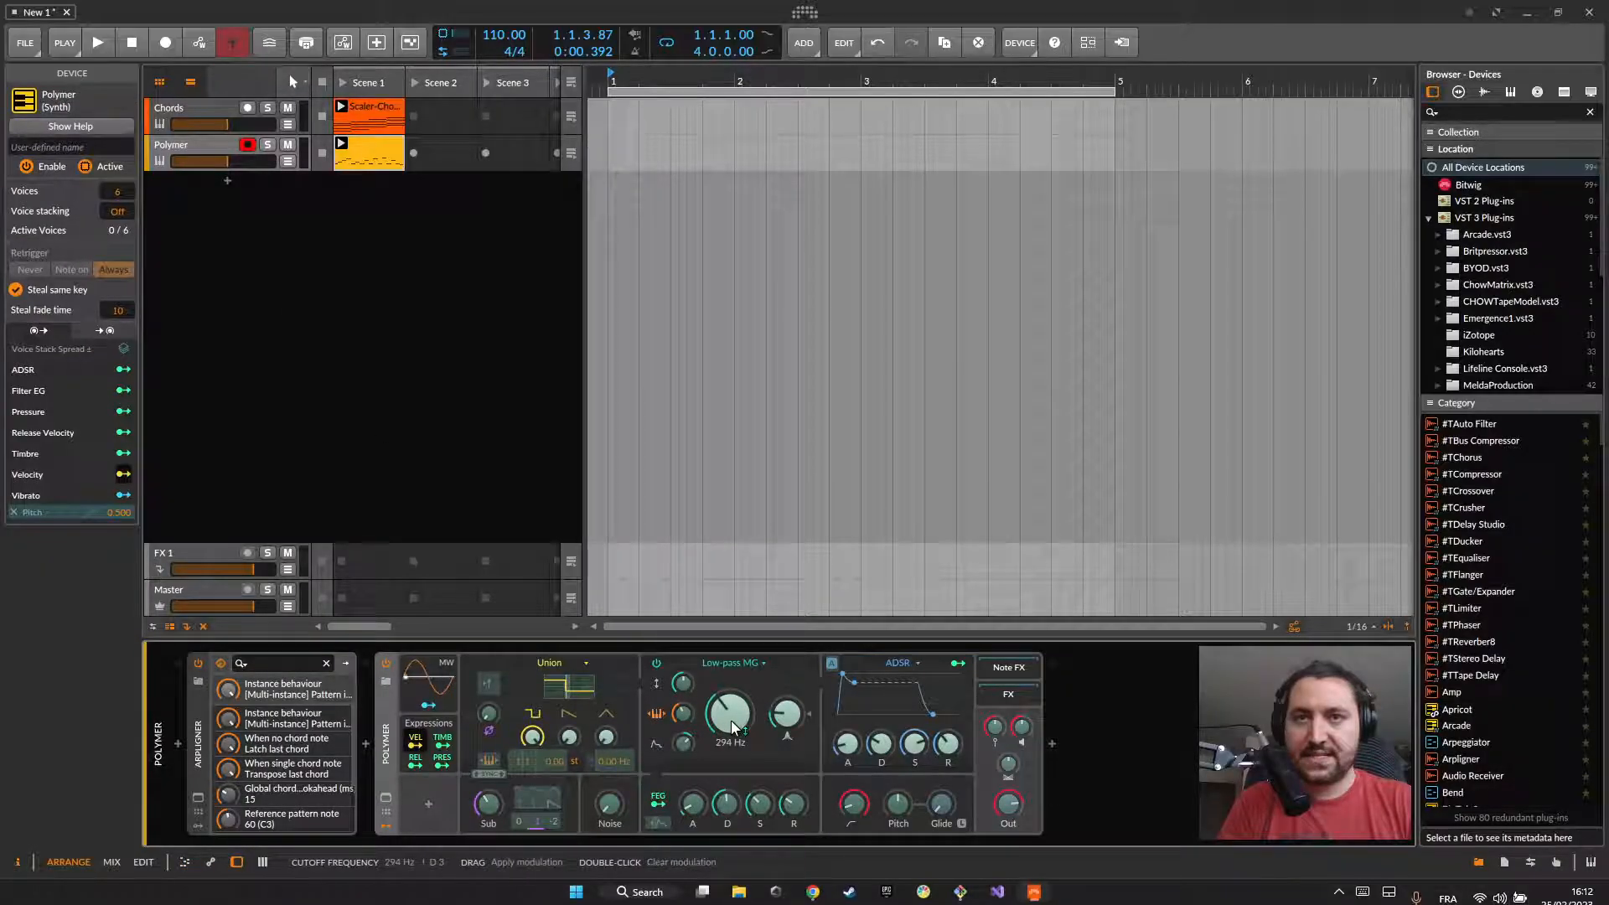
pyautogui.moveTo(731, 721); pyautogui.dragTo(731, 679)
pyautogui.click(416, 744)
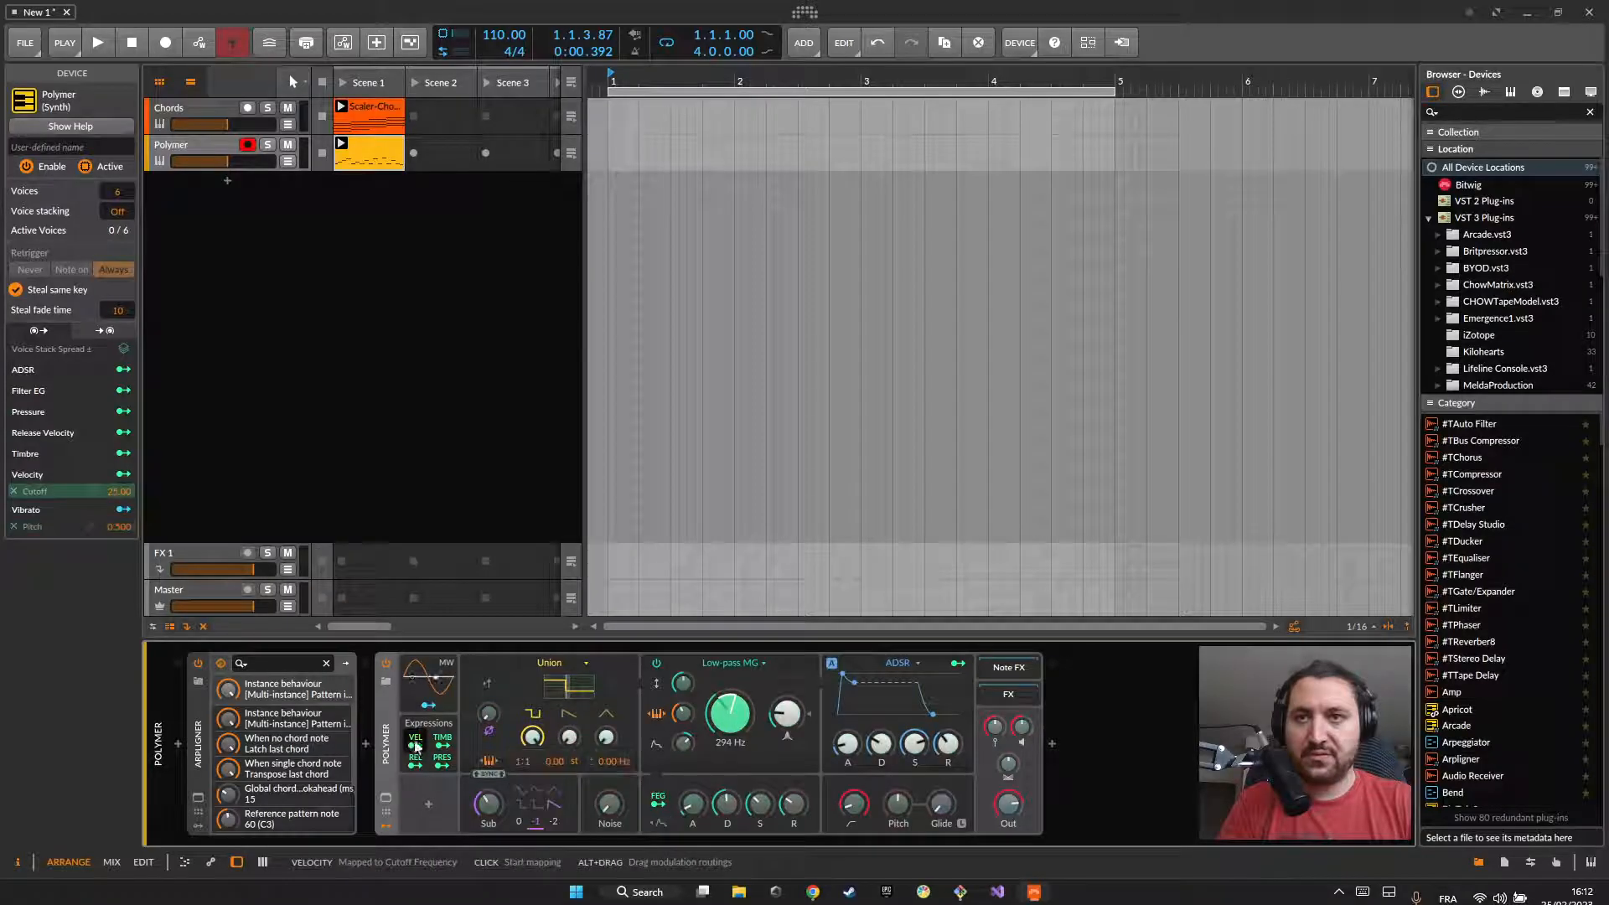
pyautogui.press('space')
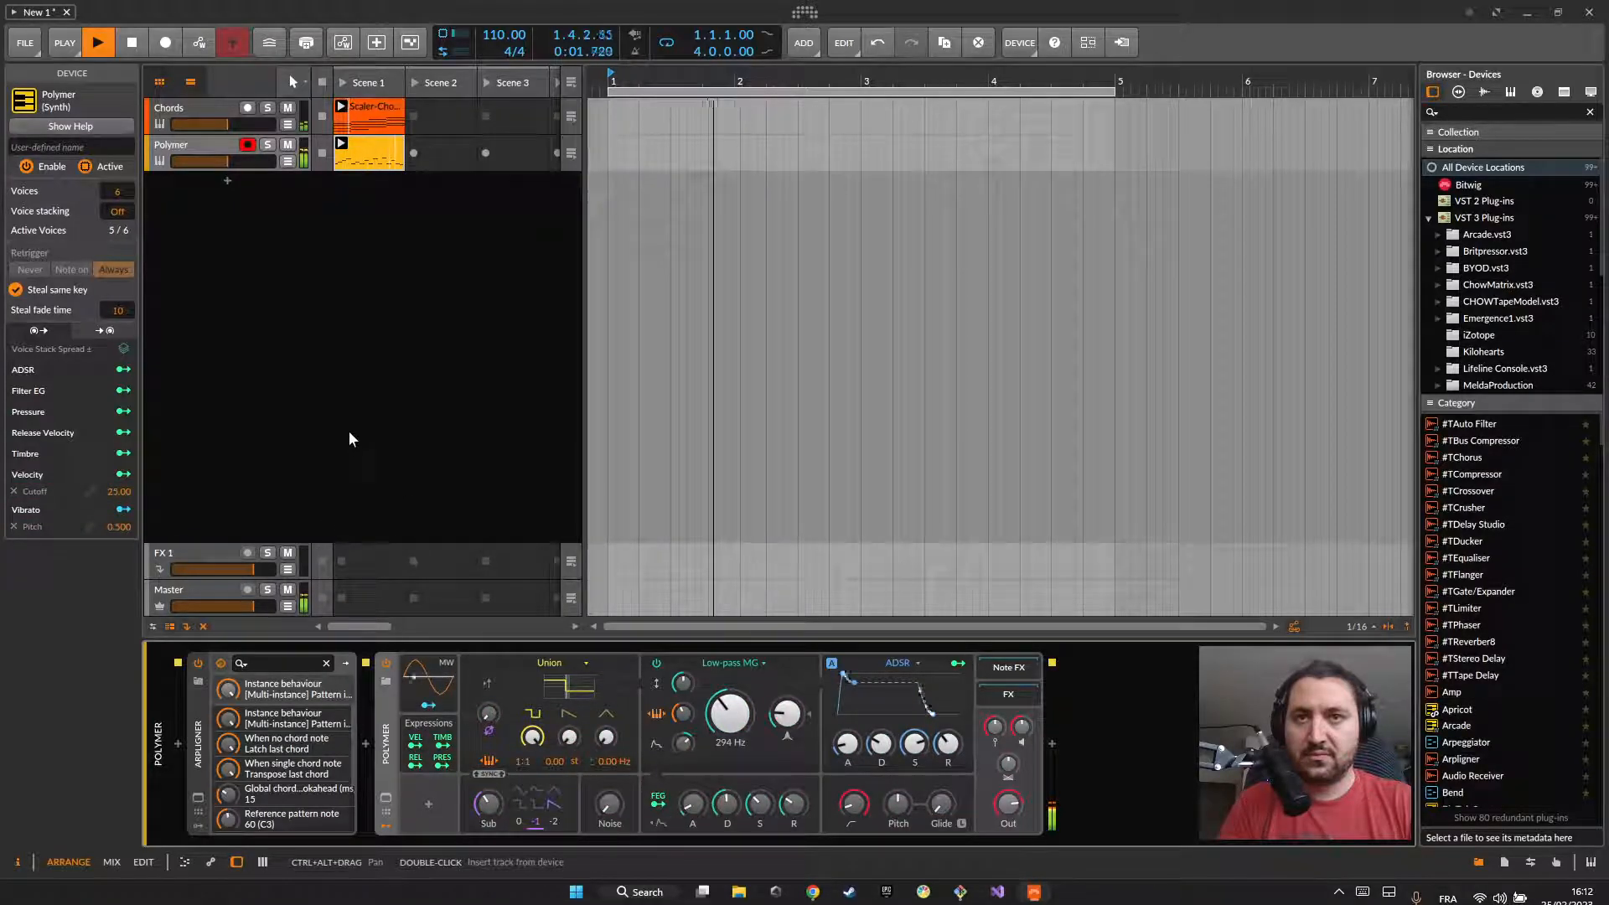
pyautogui.doubleClick(377, 147)
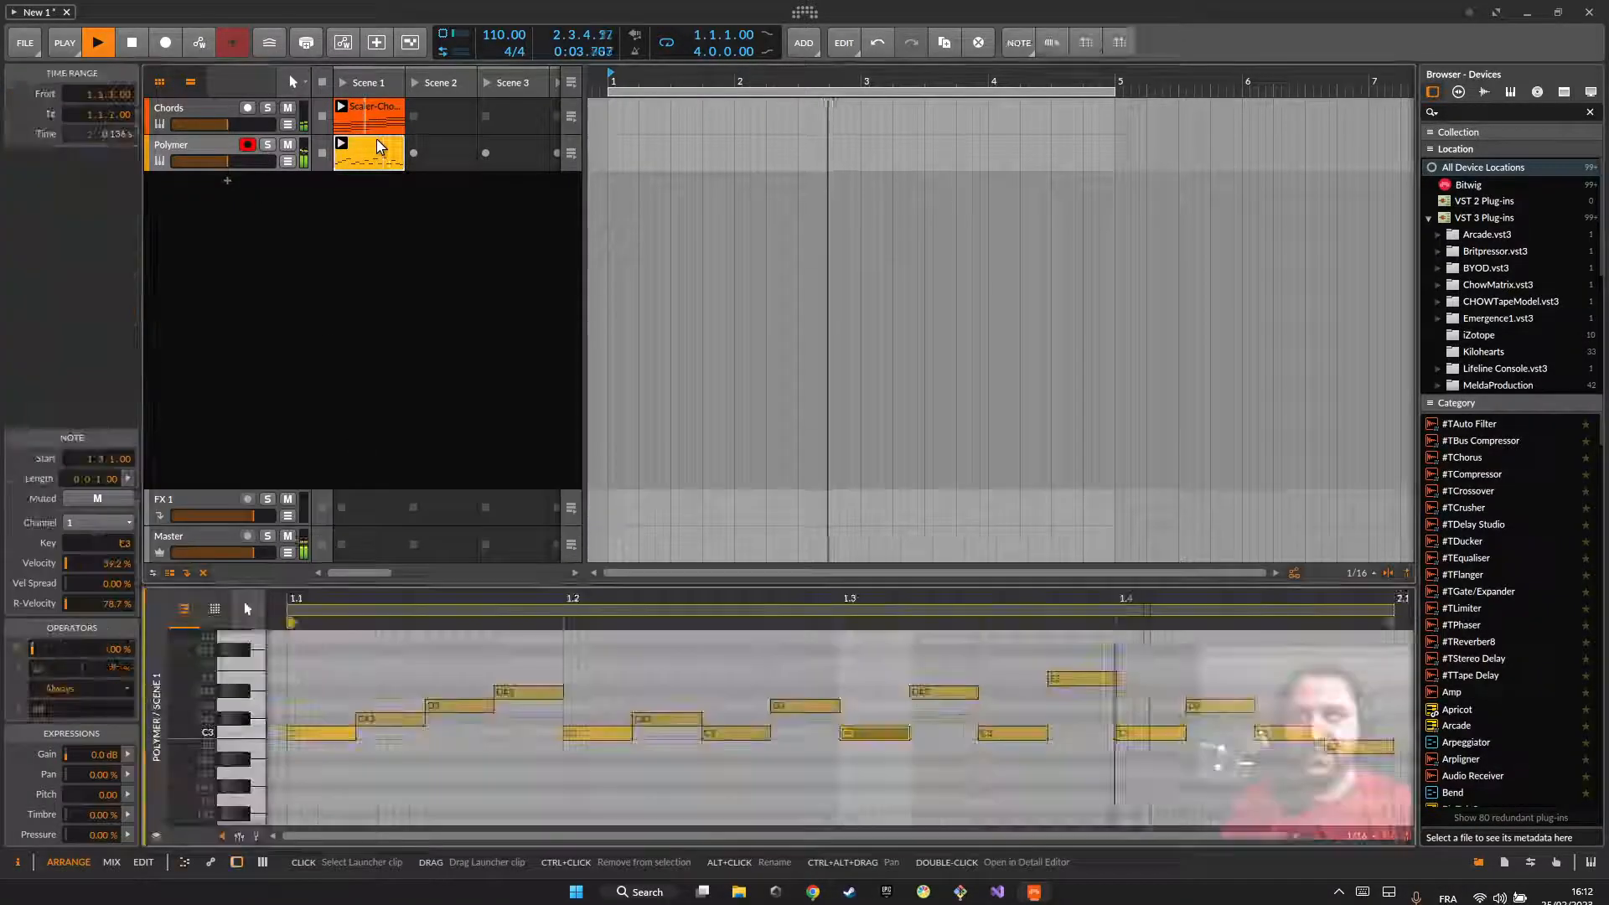
pyautogui.press('space')
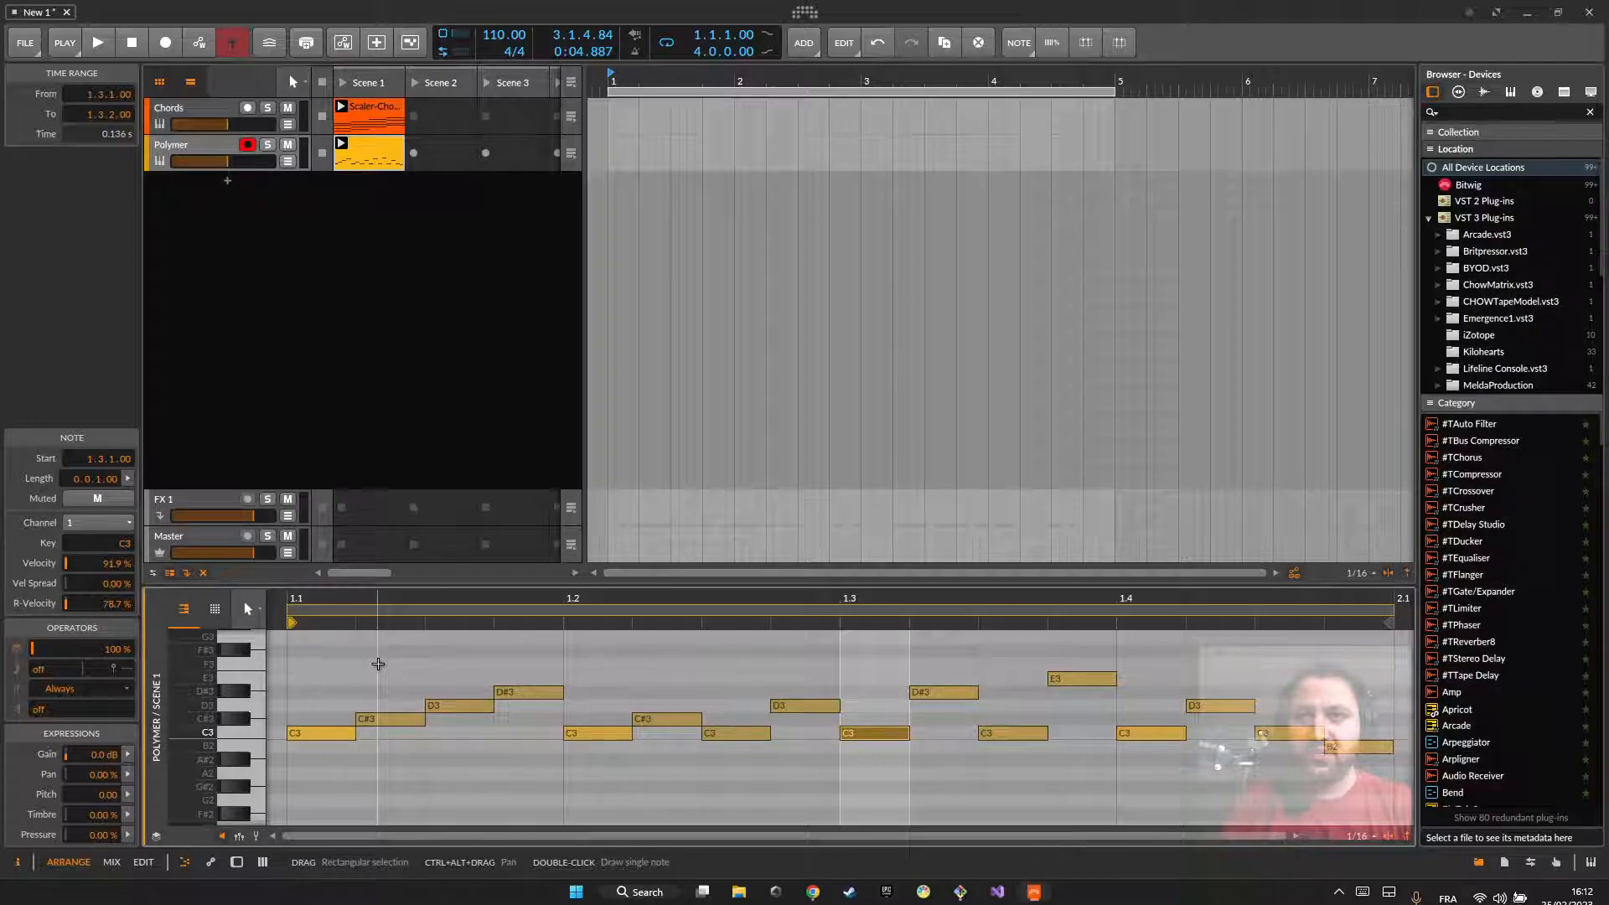
# Step: Shorten the first C3 to about half a sixteenth, and add a second short C3 directly after it
pyautogui.click(517, 662)
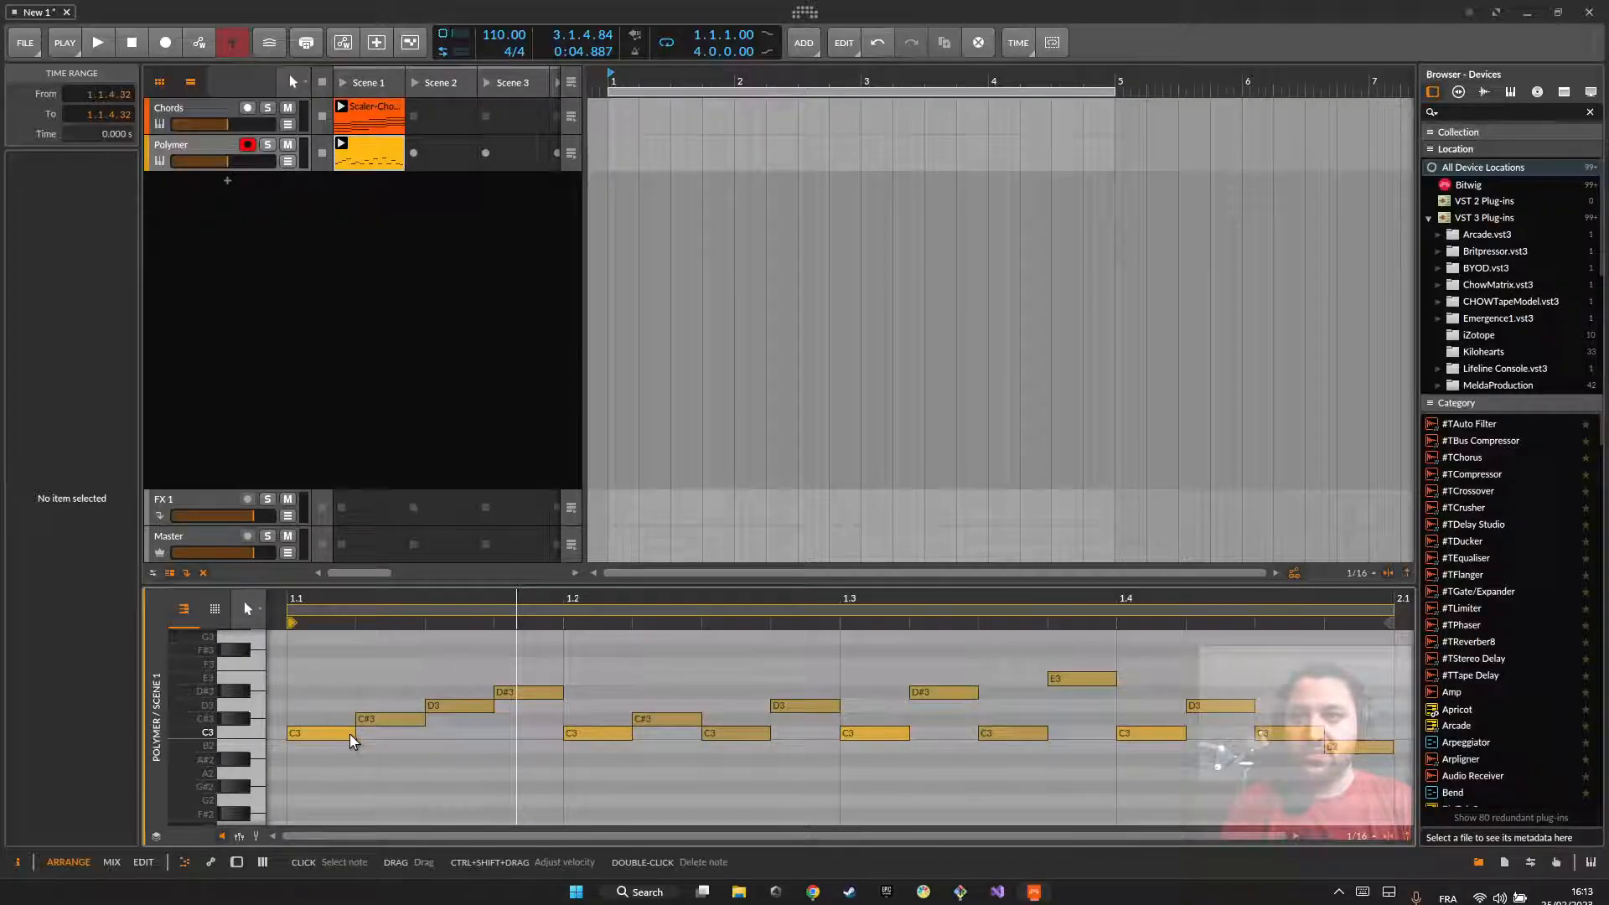
pyautogui.moveTo(349, 734); pyautogui.dragTo(318, 734)
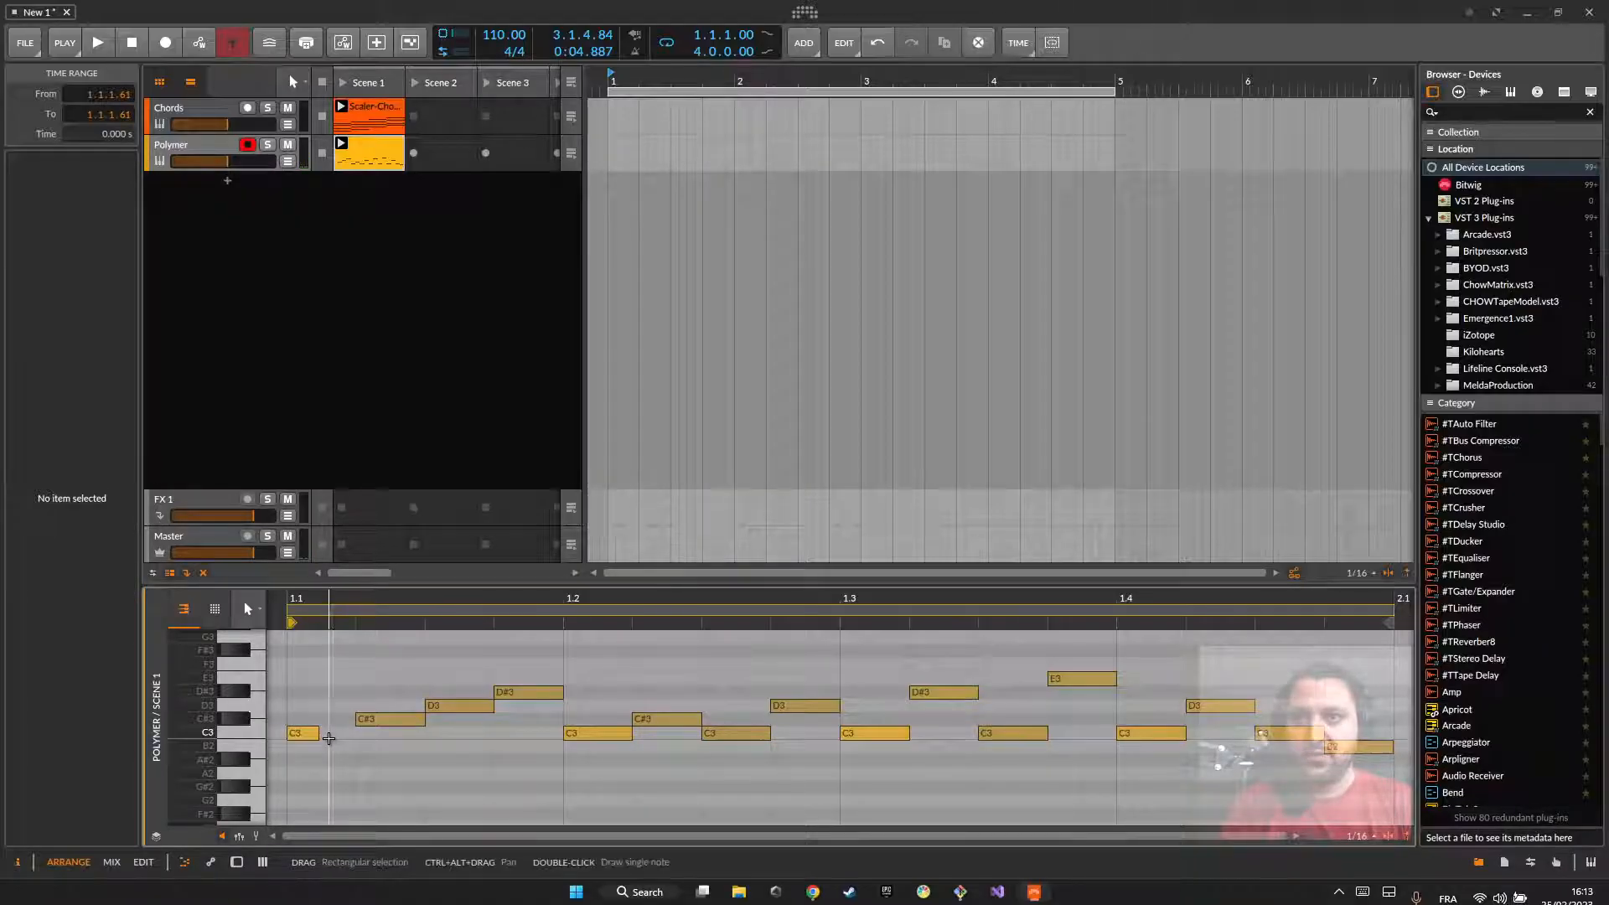
pyautogui.doubleClick(337, 730)
pyautogui.click(373, 745)
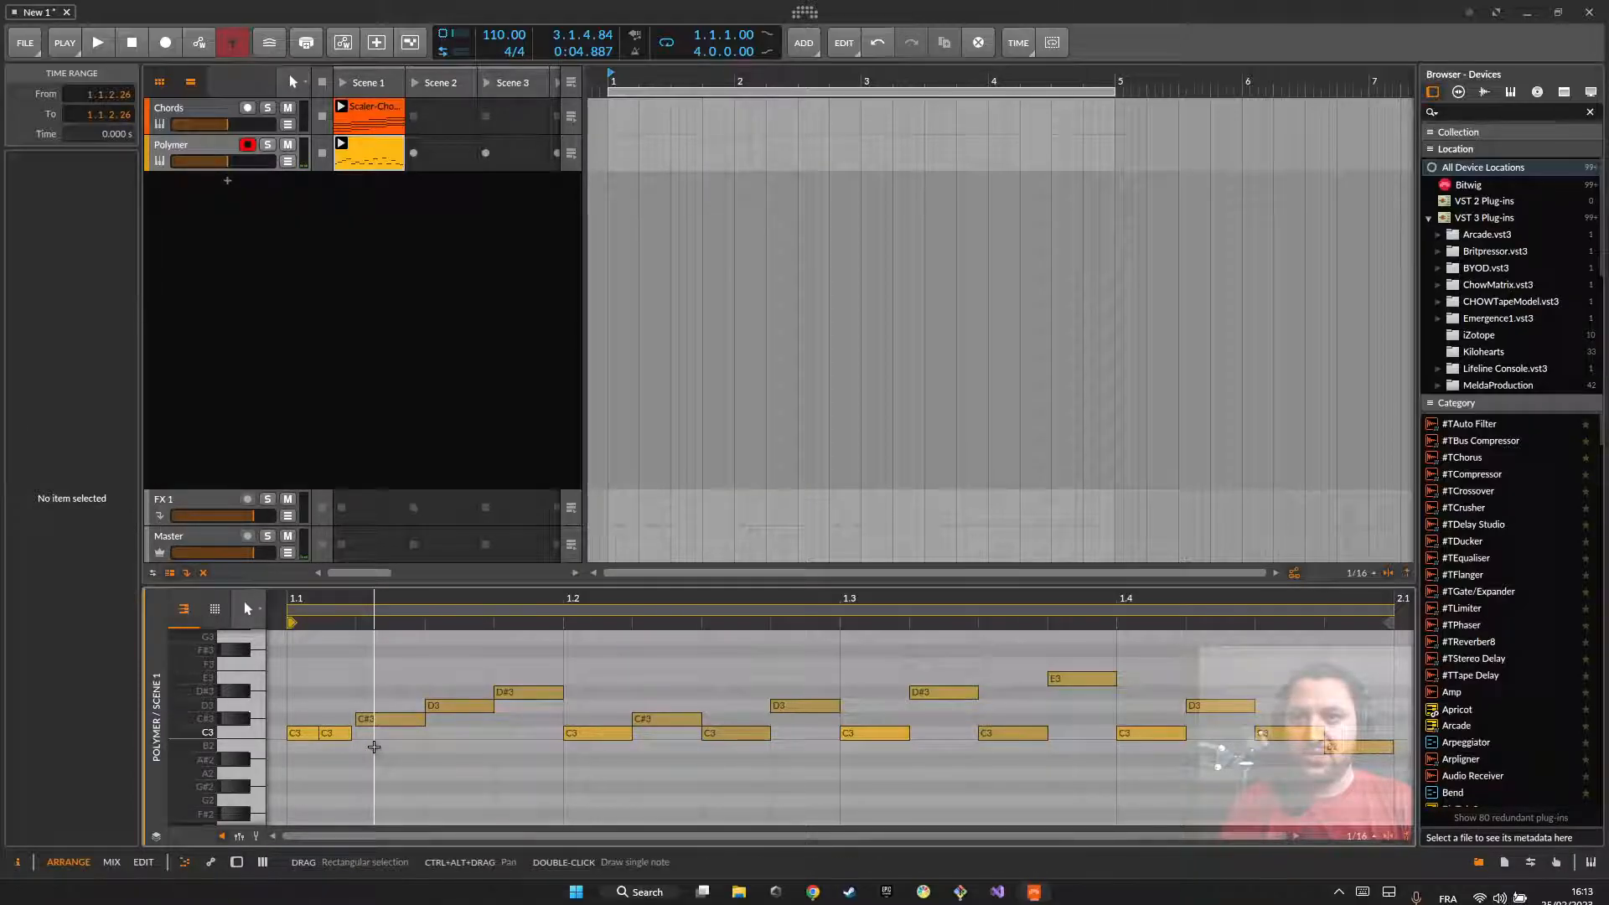
# Step: Play the Polymer pattern to hear the two short C3 notes at its start
pyautogui.press('space')
pyautogui.press('space')
pyautogui.press('space')
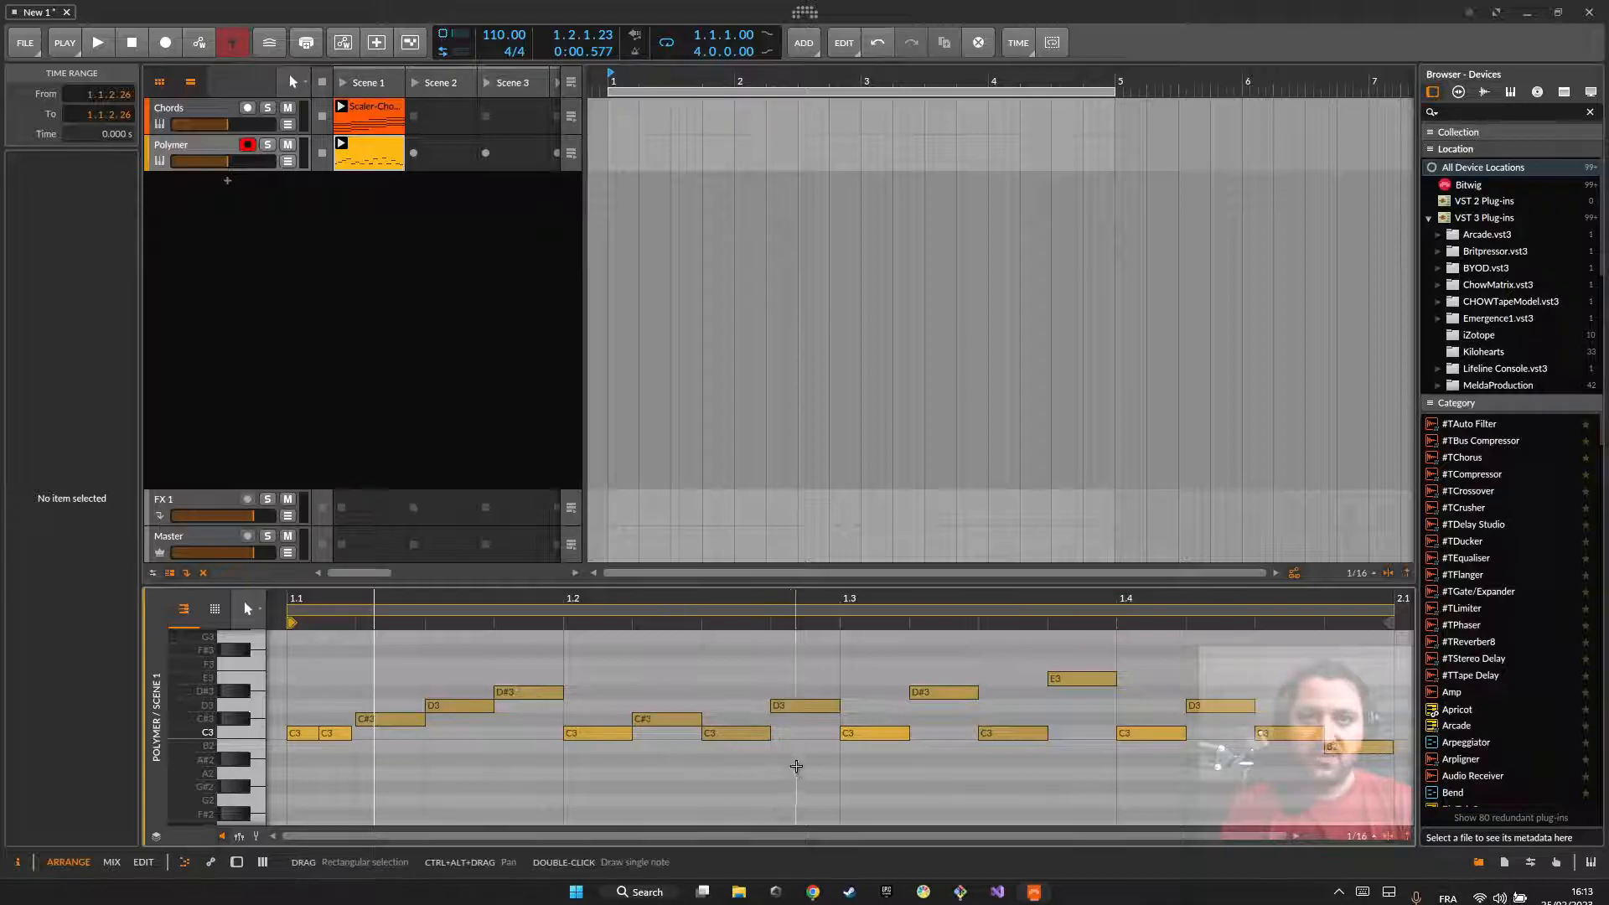
# Step: Try stacking an A#2 and a C#3 with the C3 at 1.3.1, and play the result
pyautogui.click(863, 734)
pyautogui.doubleClick(871, 760)
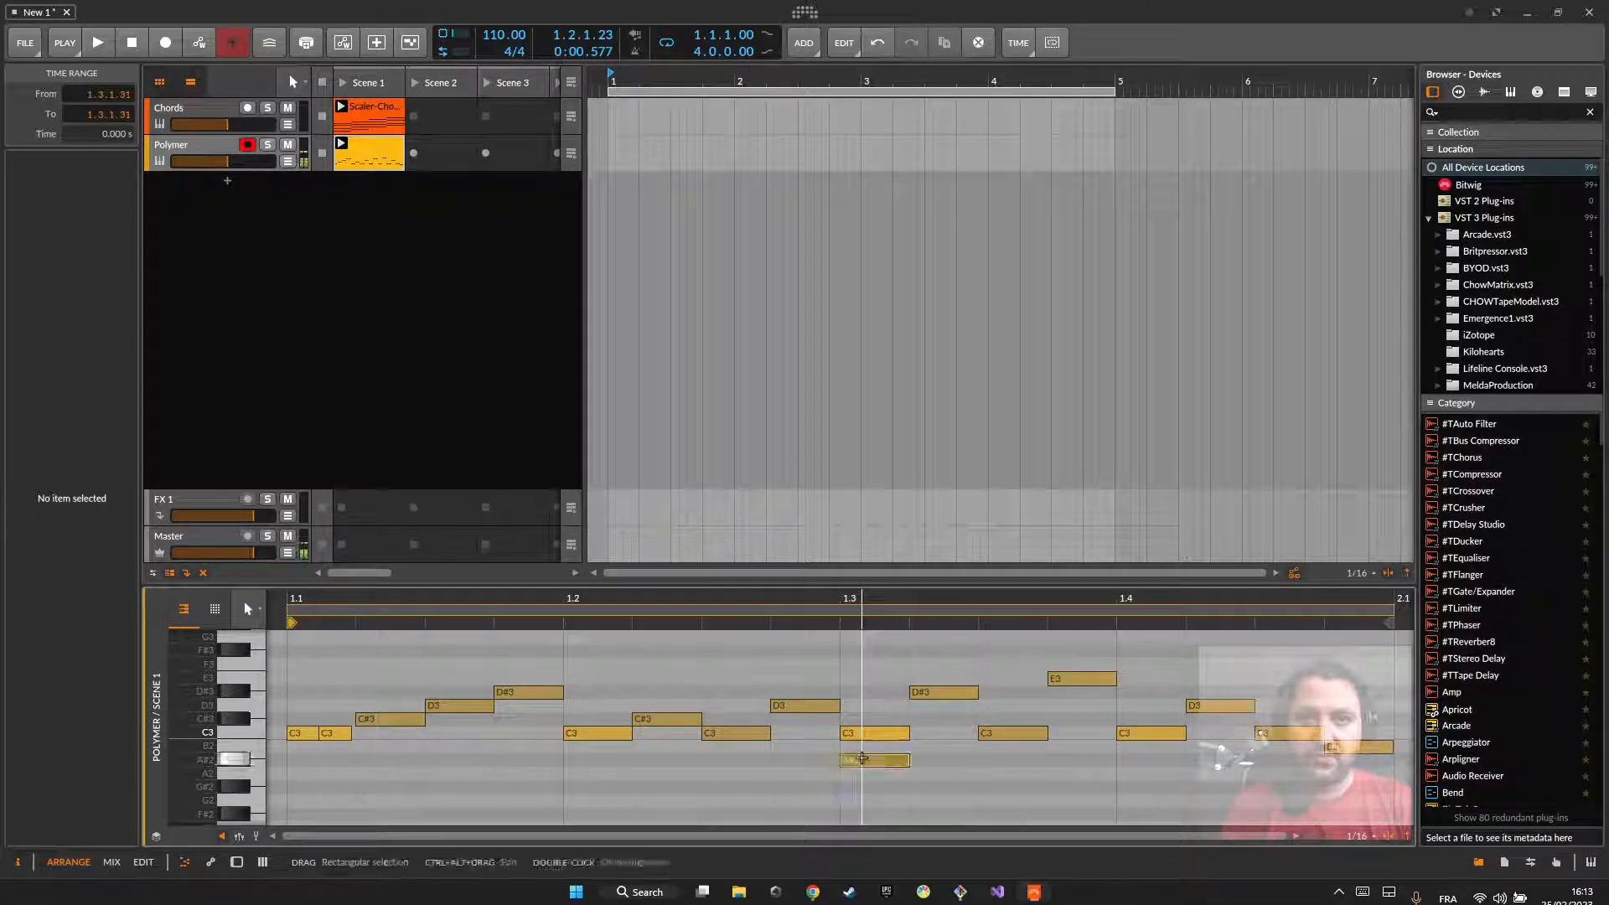
pyautogui.doubleClick(864, 719)
pyautogui.press('space')
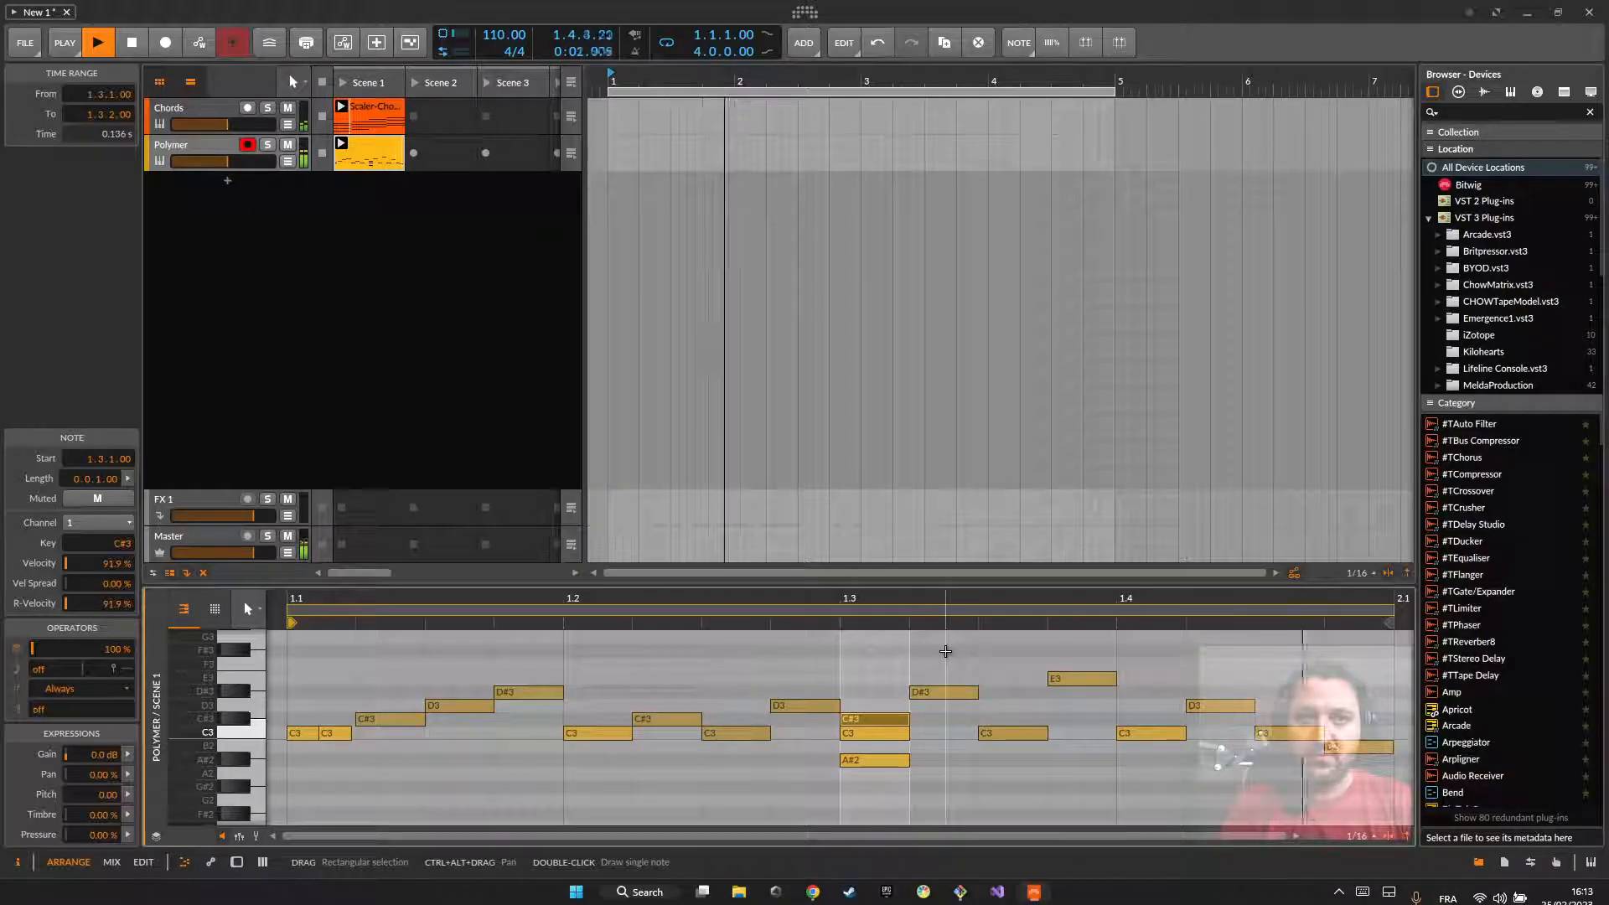
pyautogui.press('space')
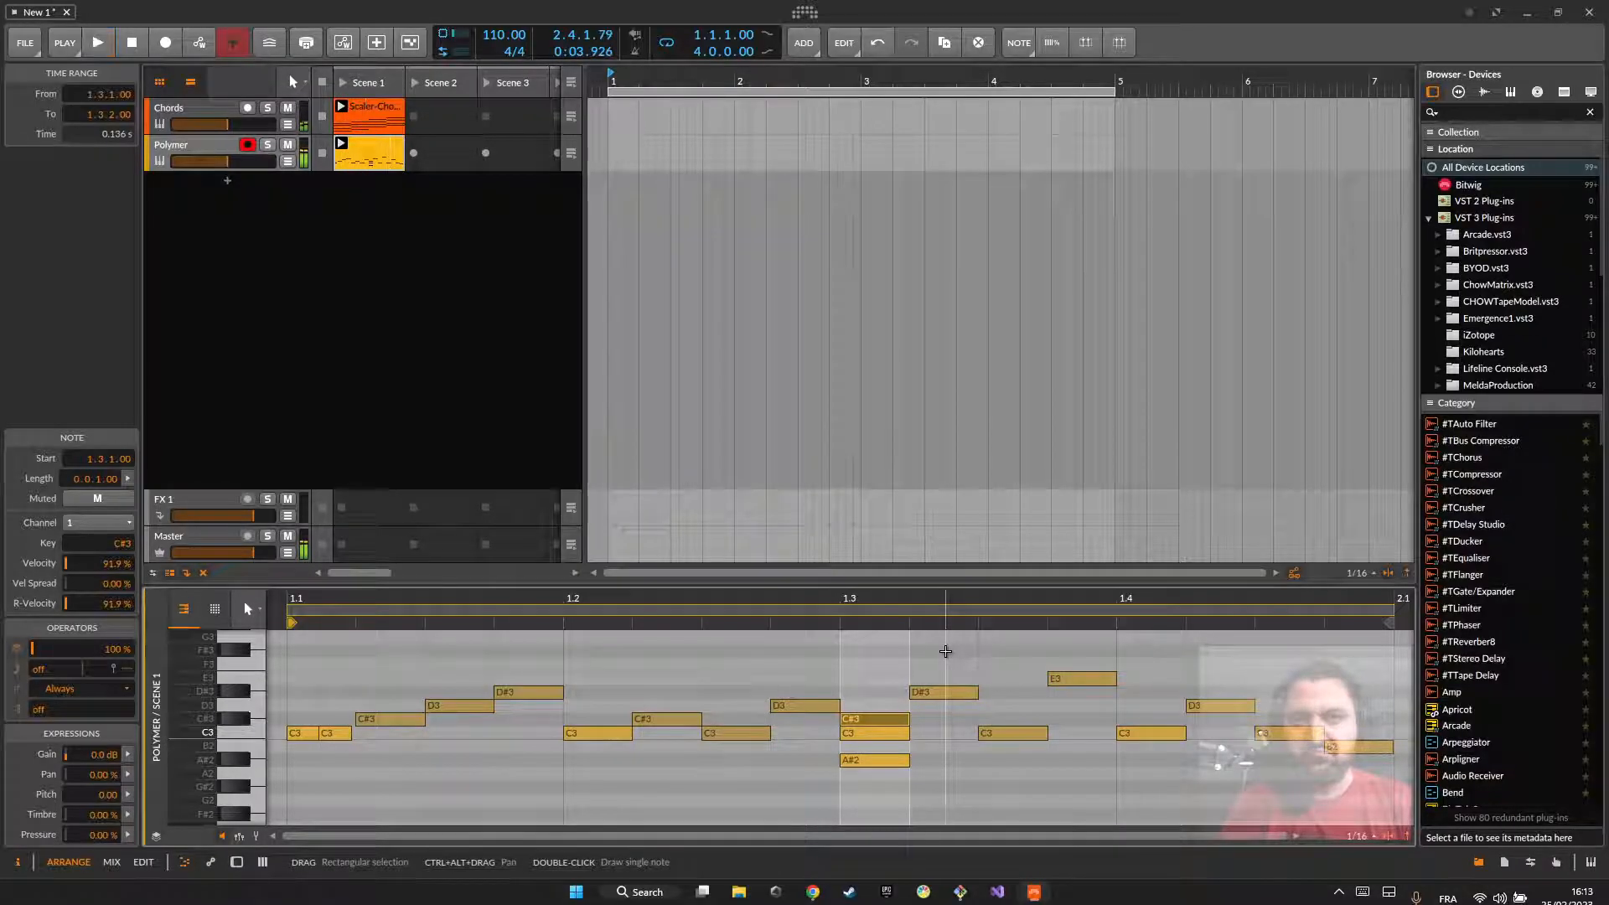
# Step: Delete the stacked A#2 and C#3, keeping only the C3 at 1.3.1
pyautogui.click(853, 763)
pyautogui.moveTo(852, 766); pyautogui.dragTo(880, 734)
pyautogui.press('Delete')
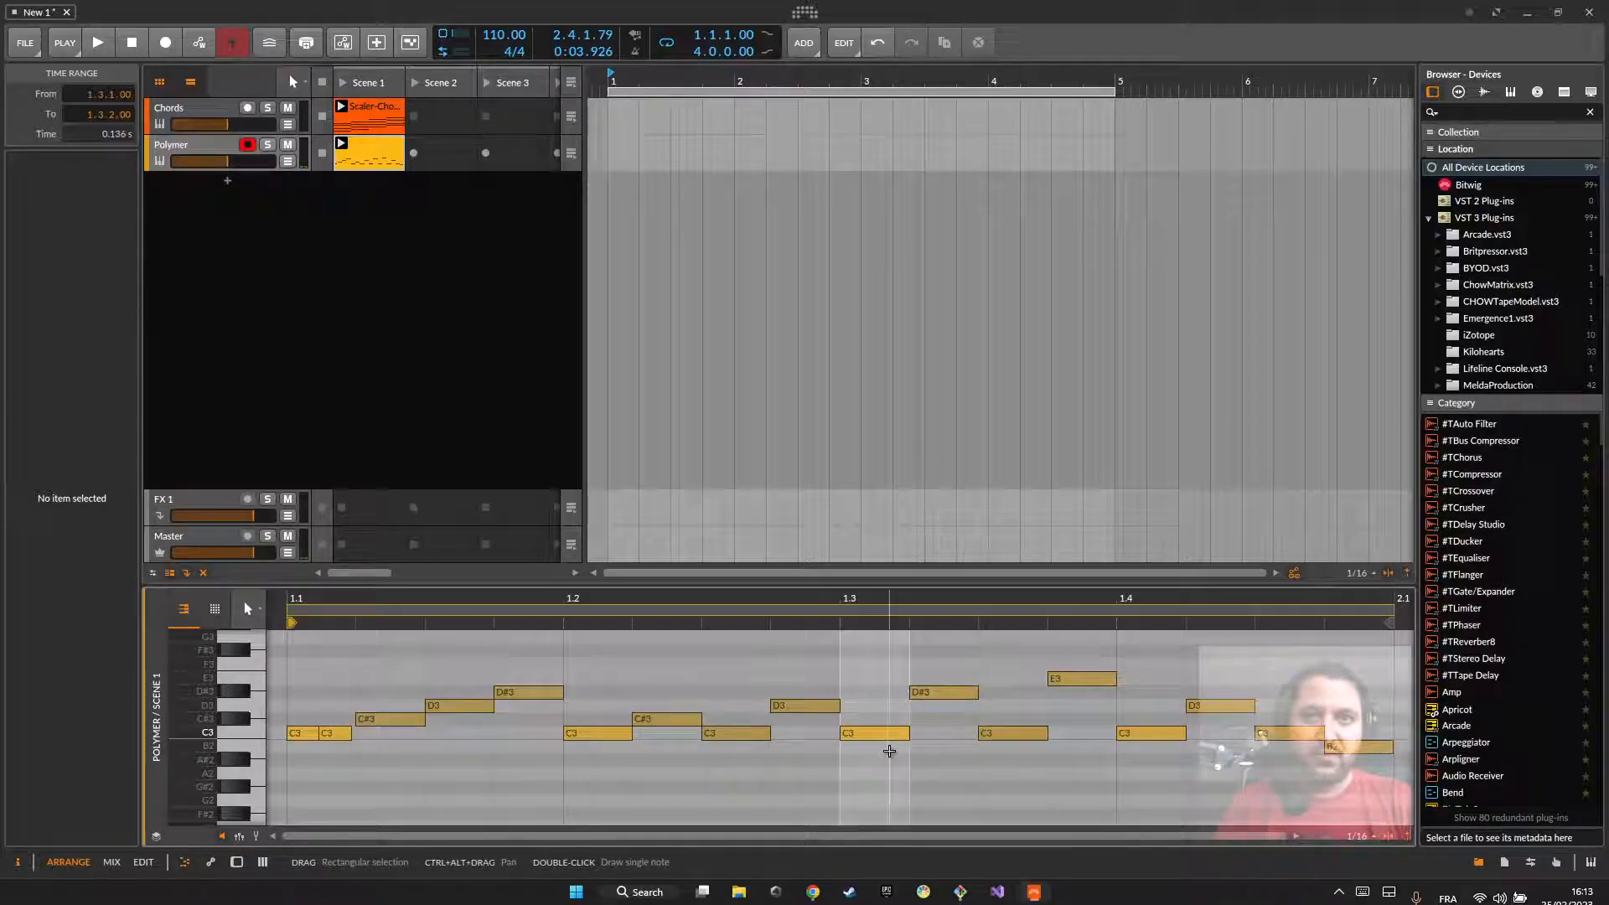
# Step: Add a C#3 one sixteenth long at 1.3.1.32 and lower its velocity to 36.4%
pyautogui.doubleClick(889, 751)
pyautogui.moveTo(904, 723); pyautogui.dragTo(905, 722)
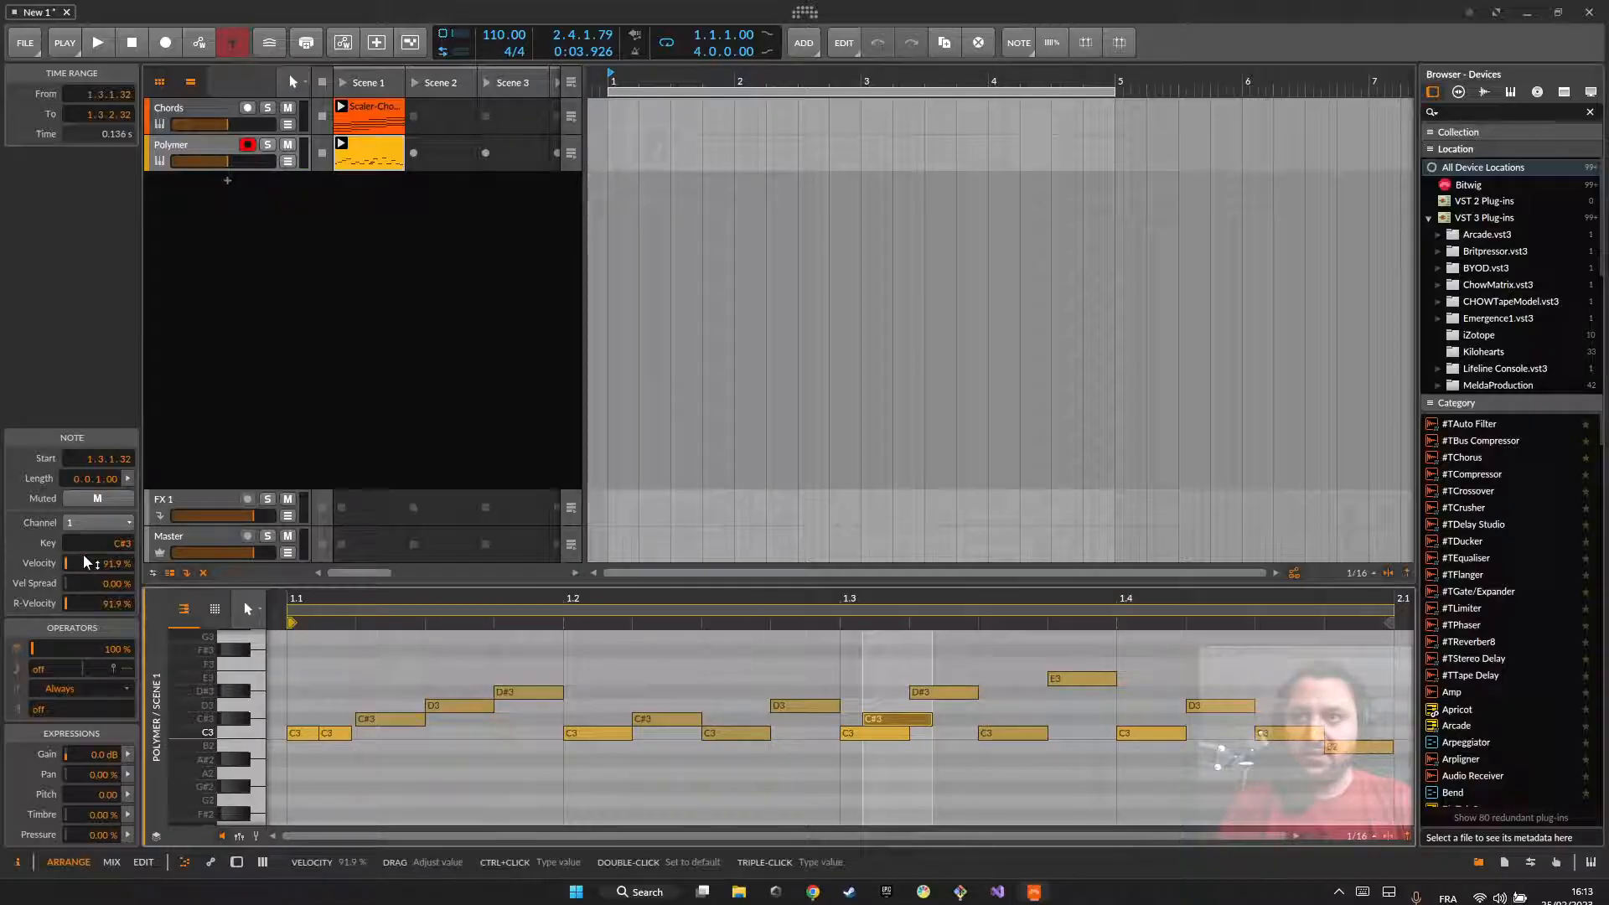
pyautogui.moveTo(97, 563); pyautogui.dragTo(97, 578)
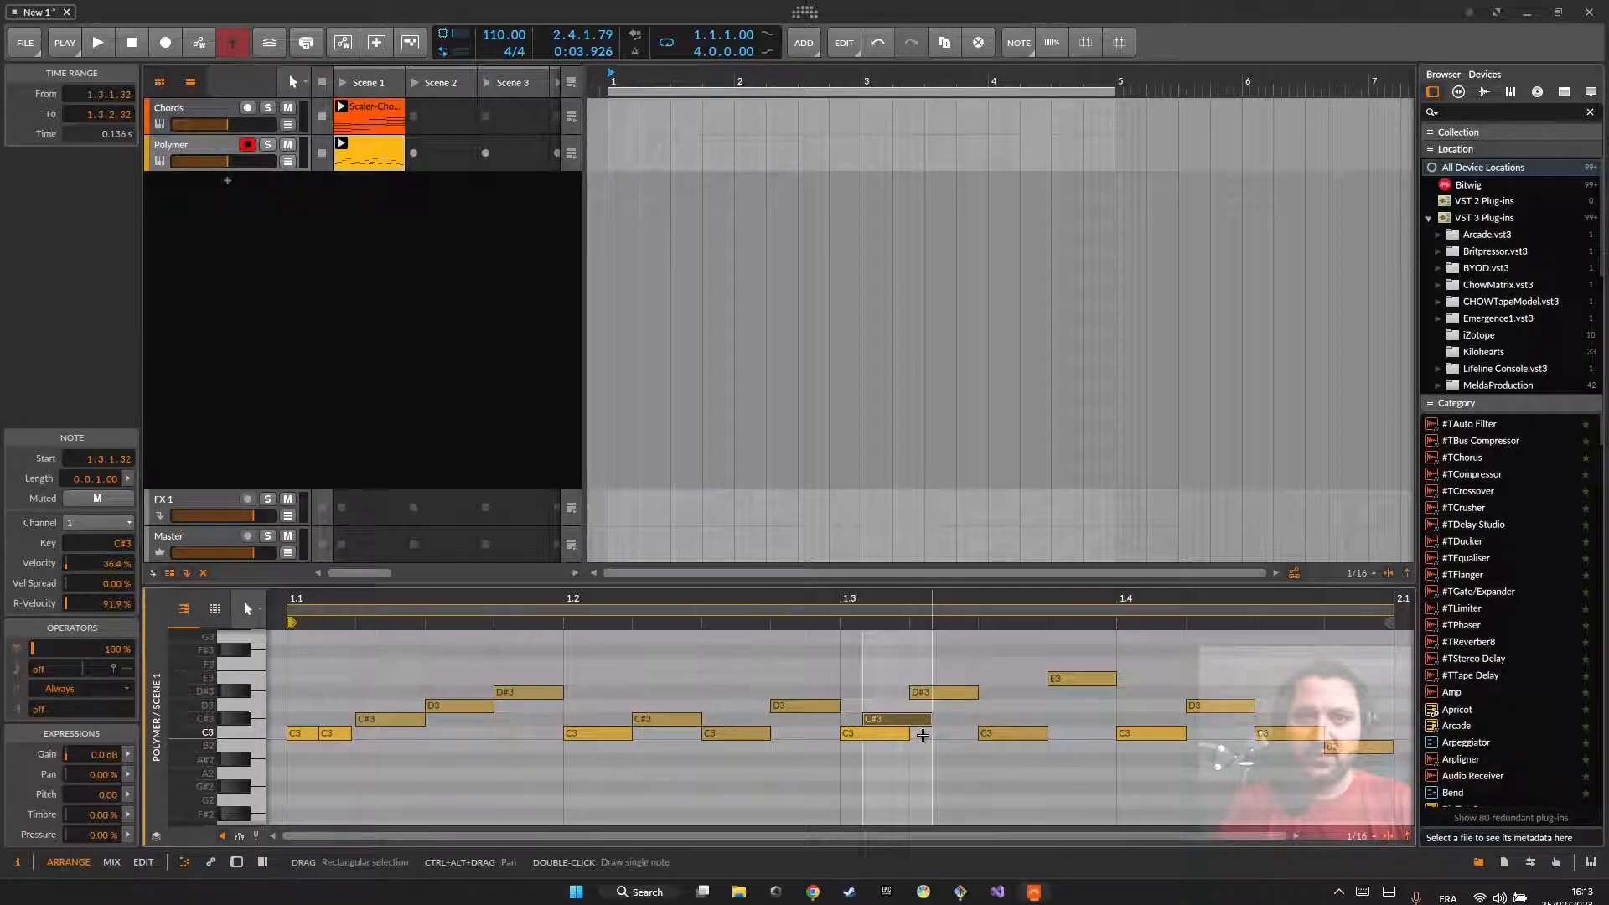
# Step: Add a D3 one sixteenth long at 1.3.1.65 with 40.9% velocity, and play the strummed notes
pyautogui.doubleClick(889, 707)
pyautogui.moveTo(889, 706); pyautogui.dragTo(934, 709)
pyautogui.moveTo(97, 563); pyautogui.dragTo(96, 605)
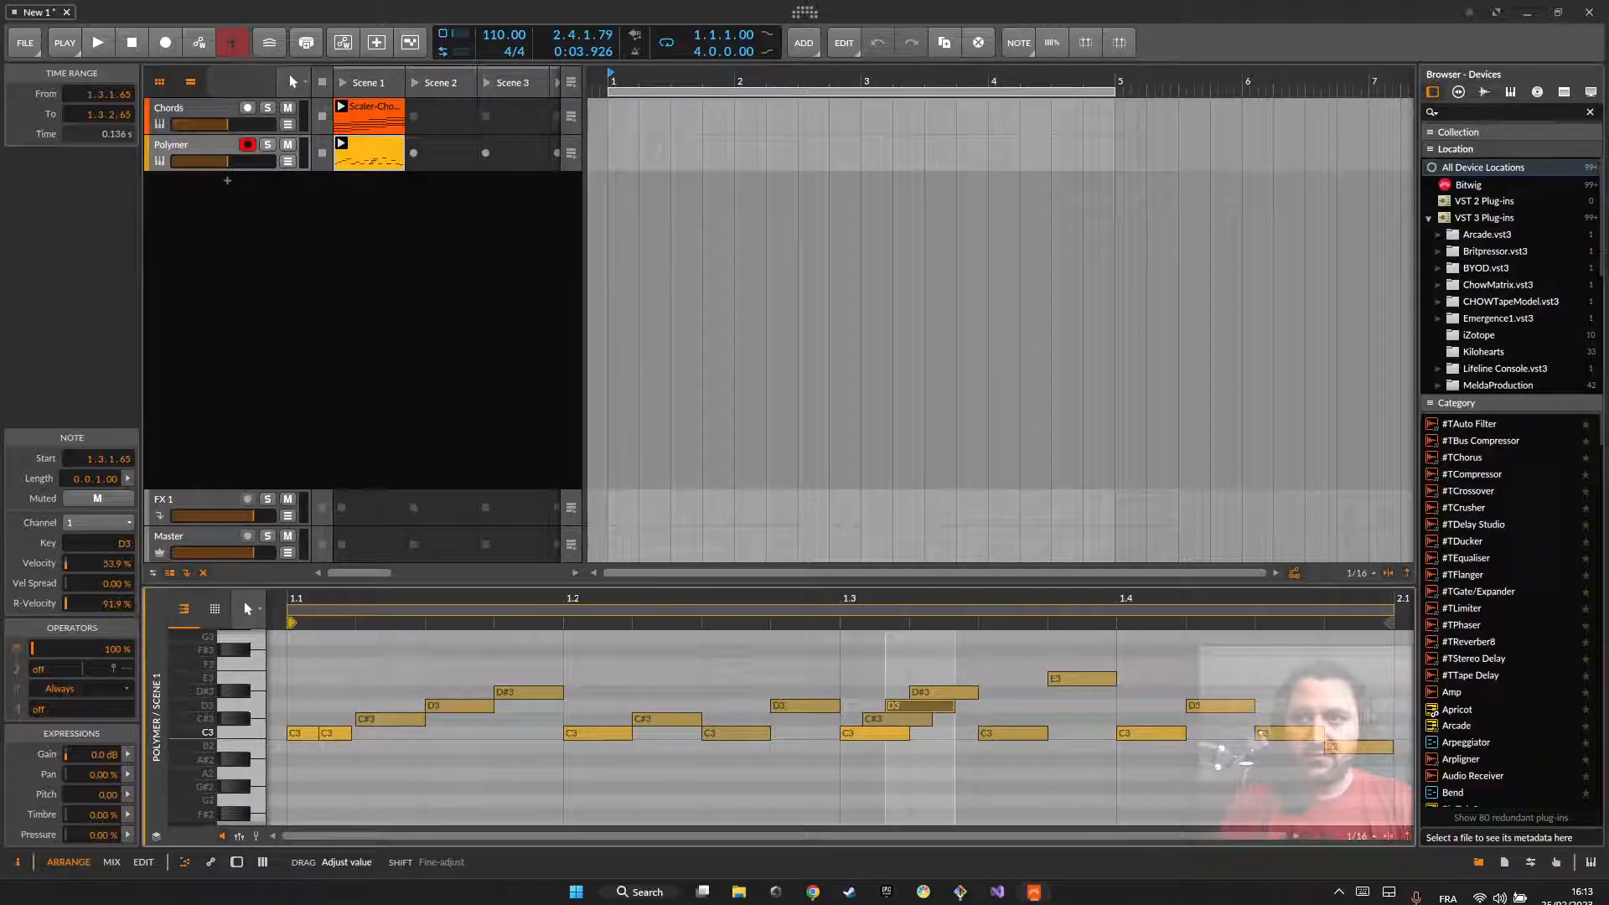
pyautogui.press('space')
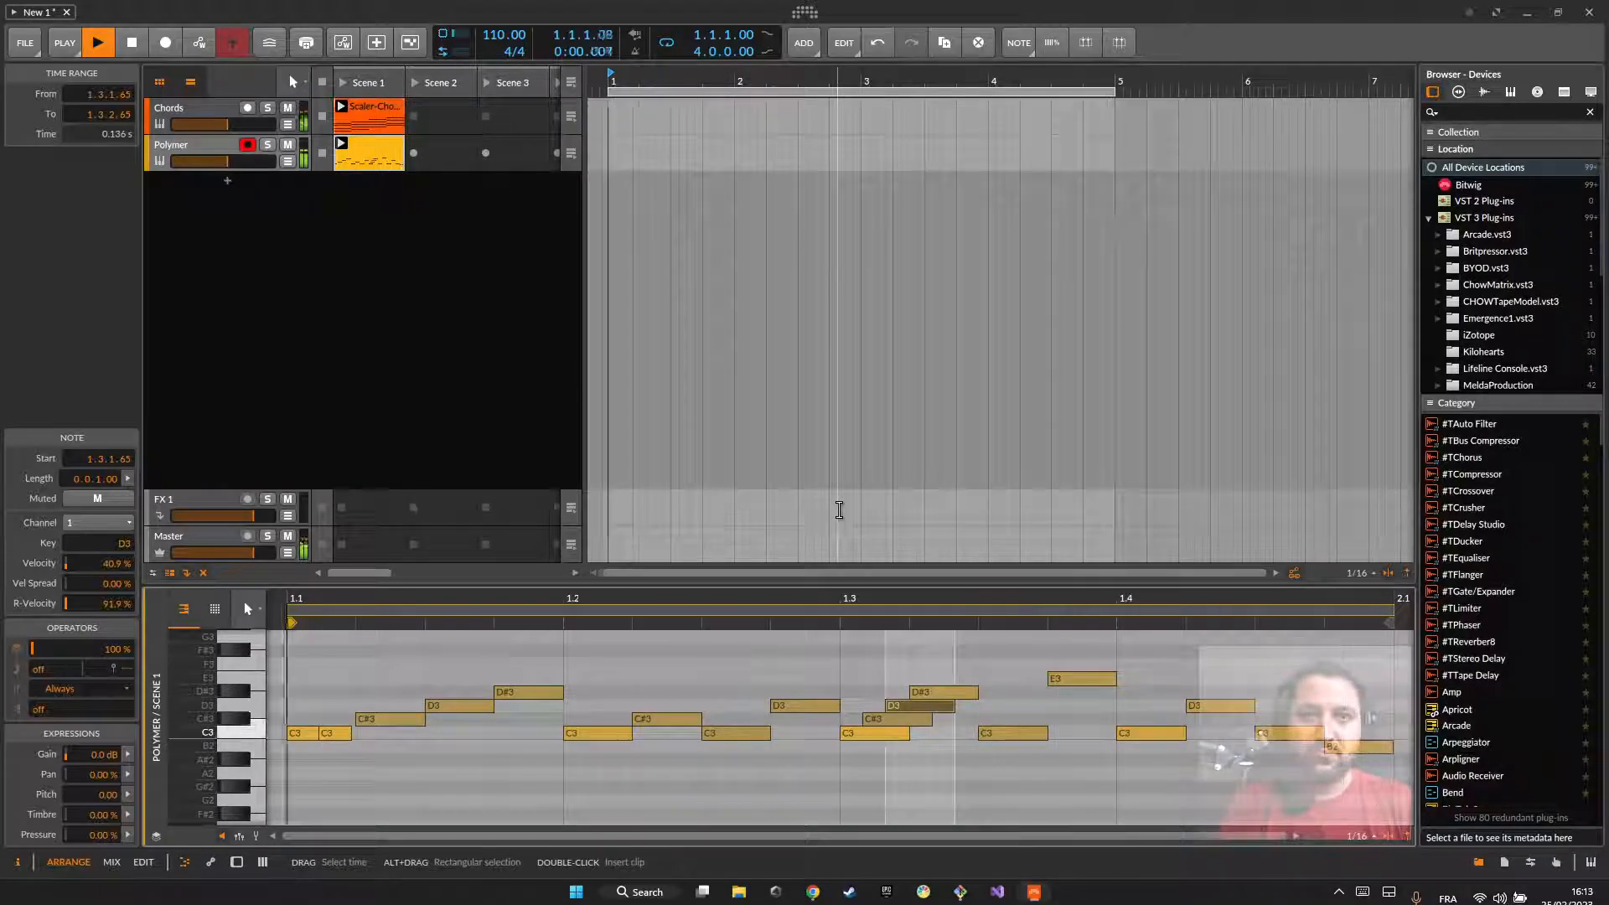
pyautogui.press('space')
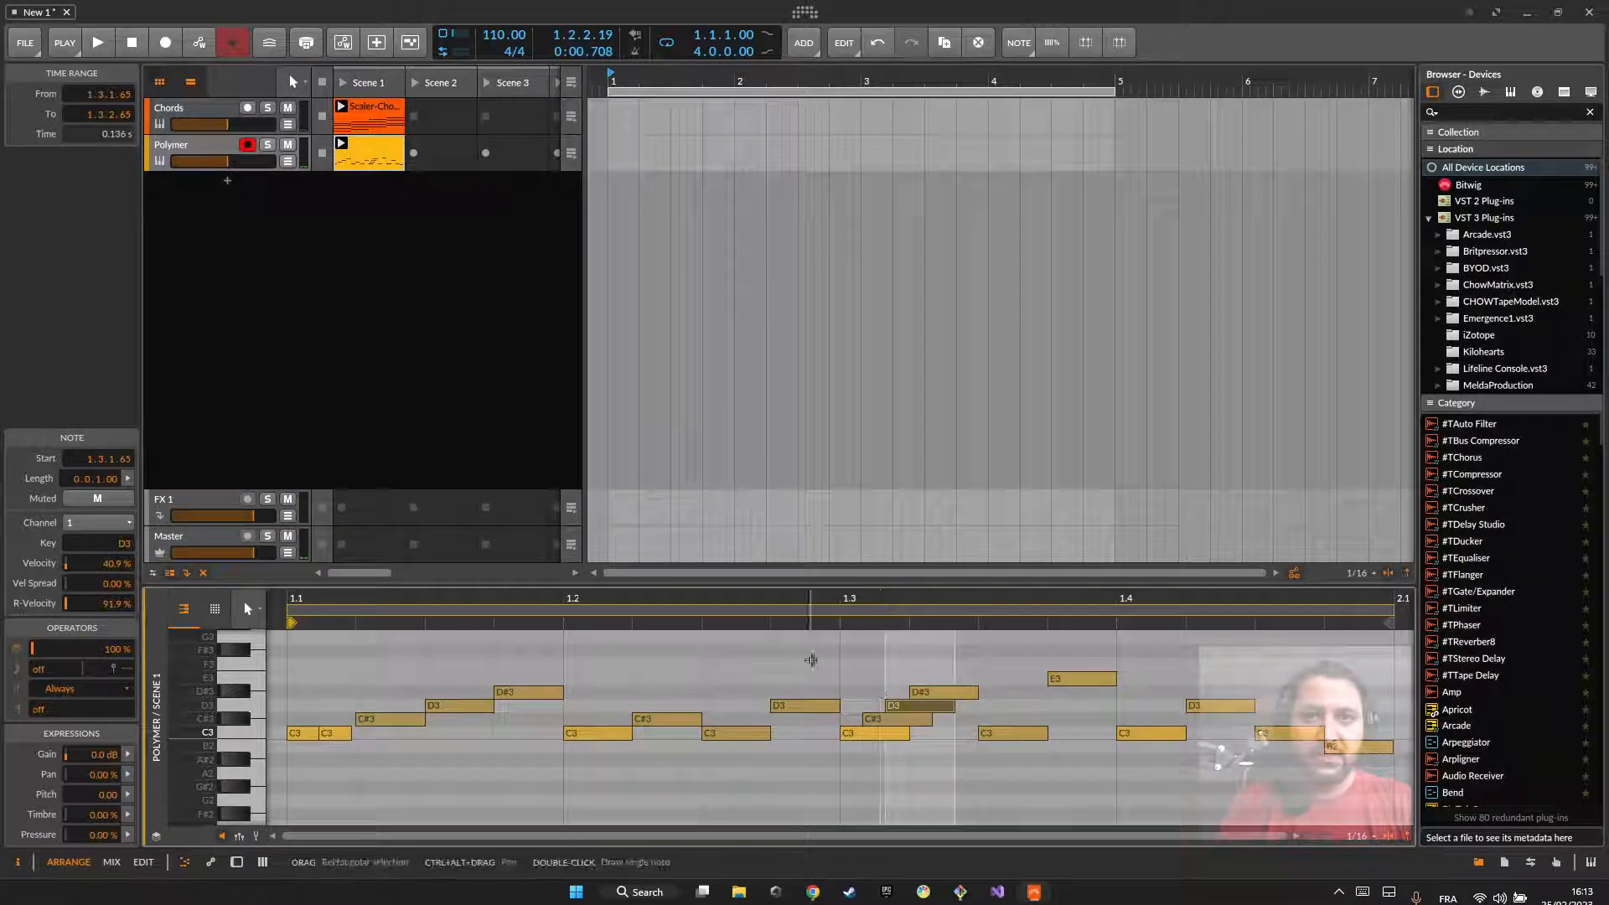
# Step: Compare the Scaler chord clip with the Polymer pattern clip in the detail editor
pyautogui.click(768, 634)
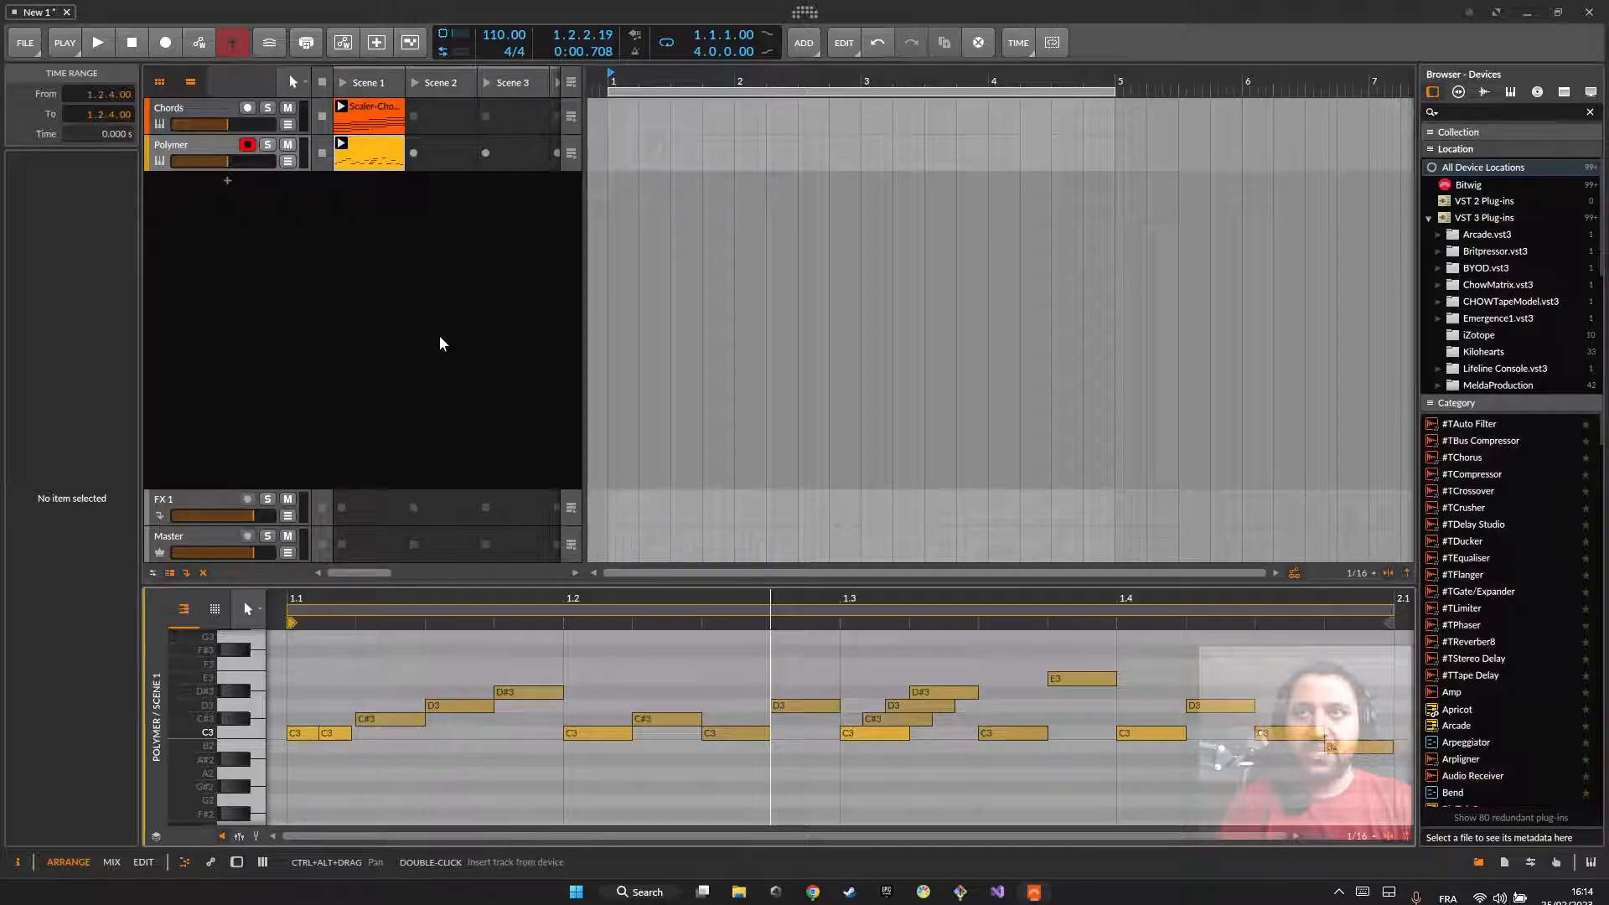
pyautogui.click(385, 107)
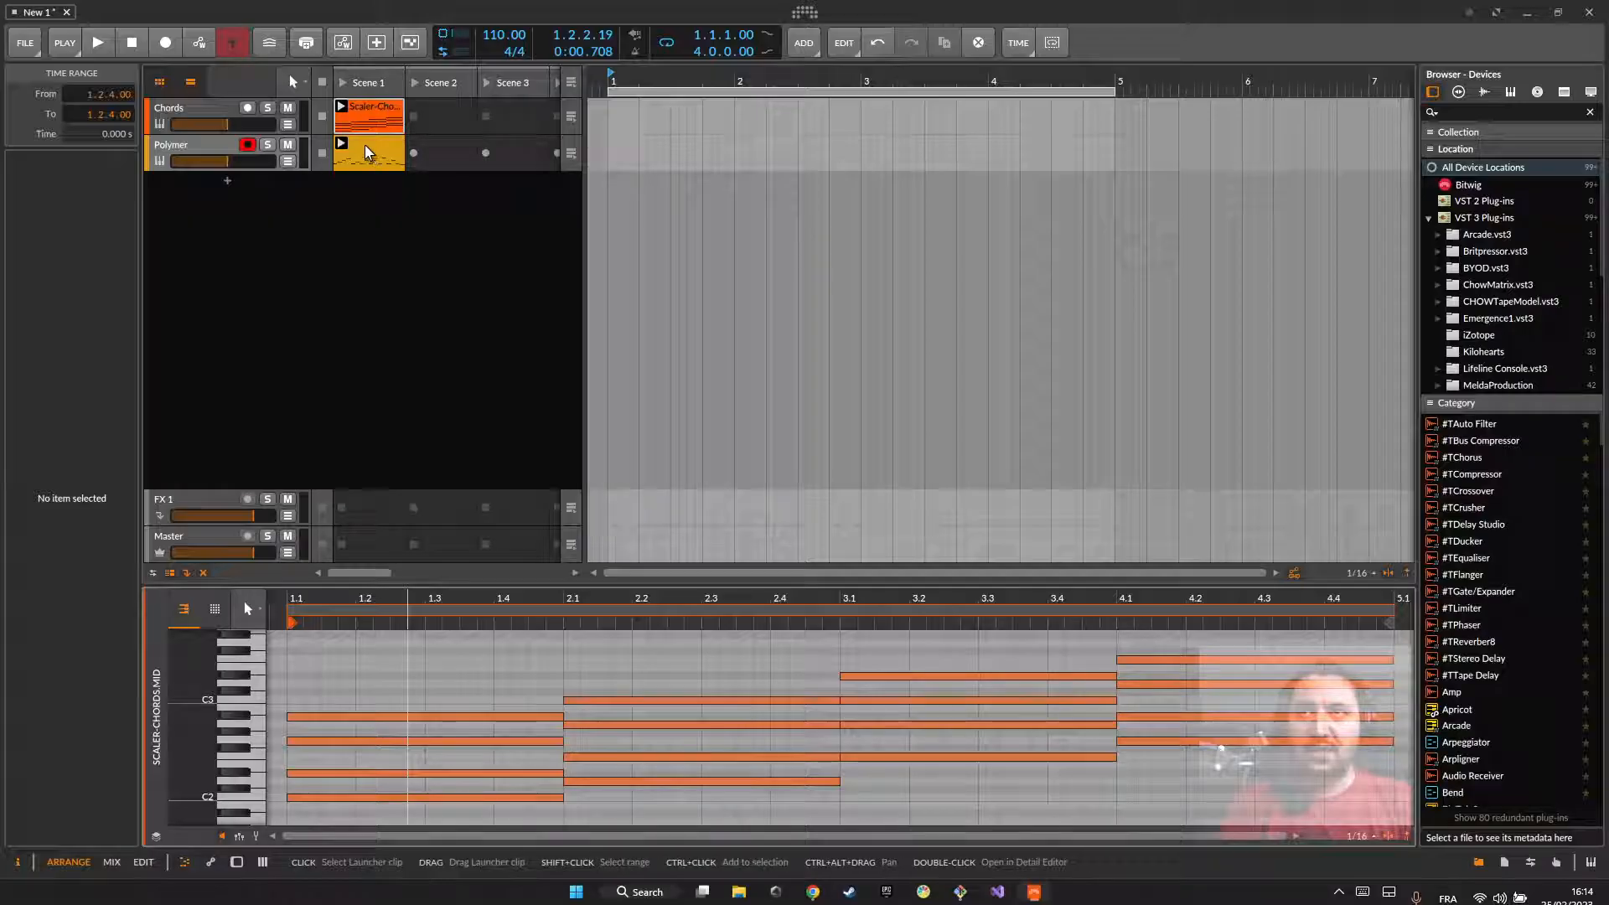
pyautogui.click(365, 151)
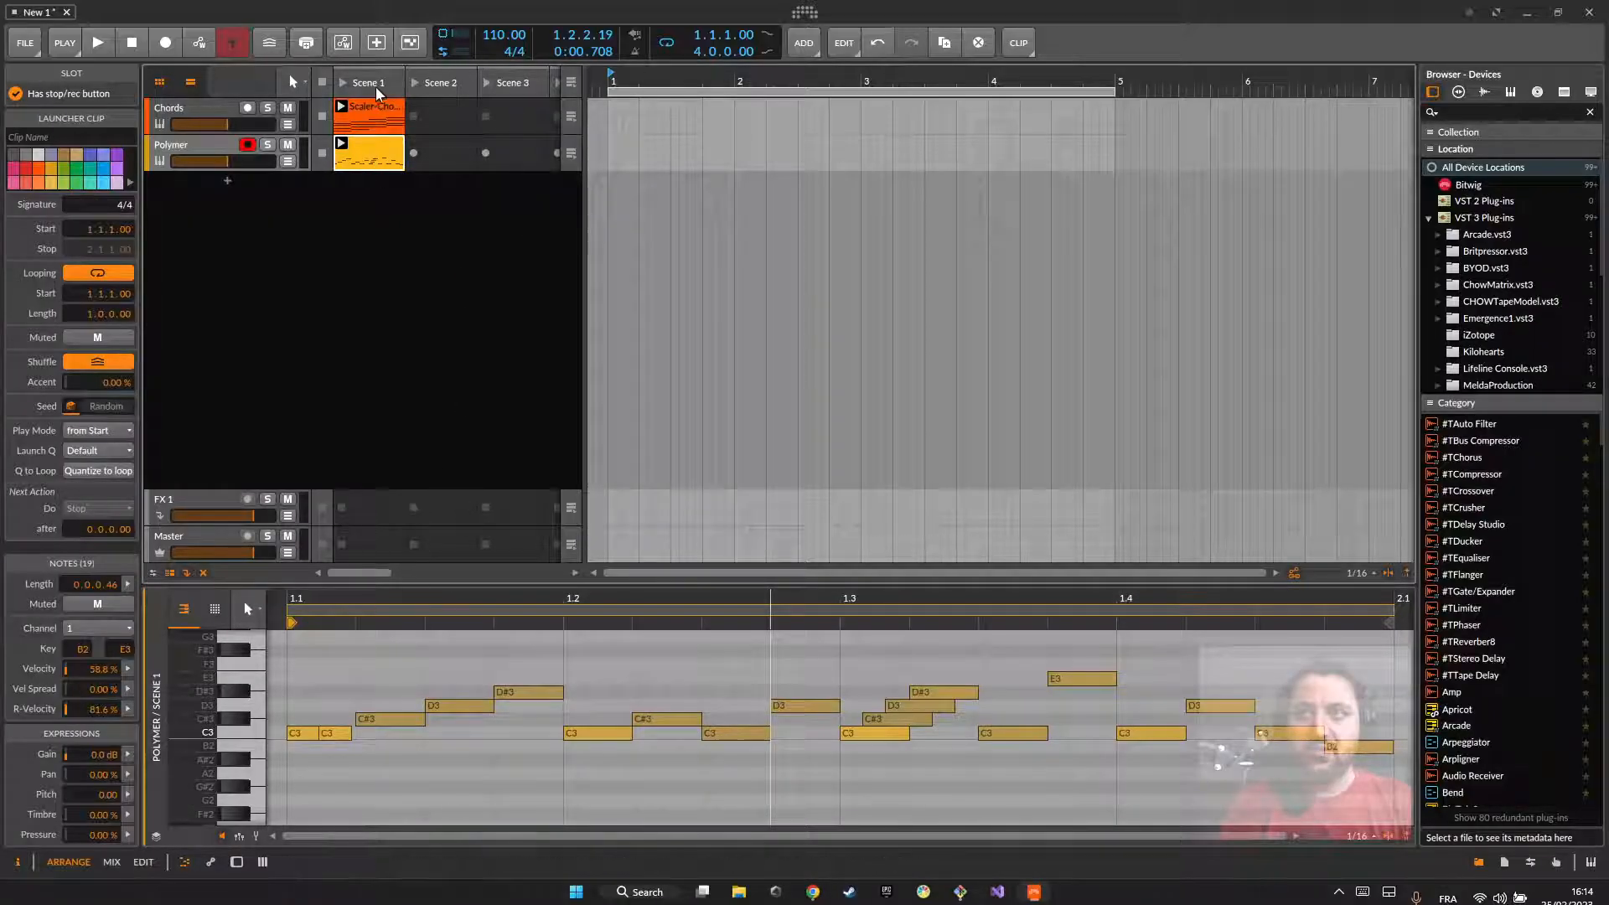
pyautogui.click(373, 109)
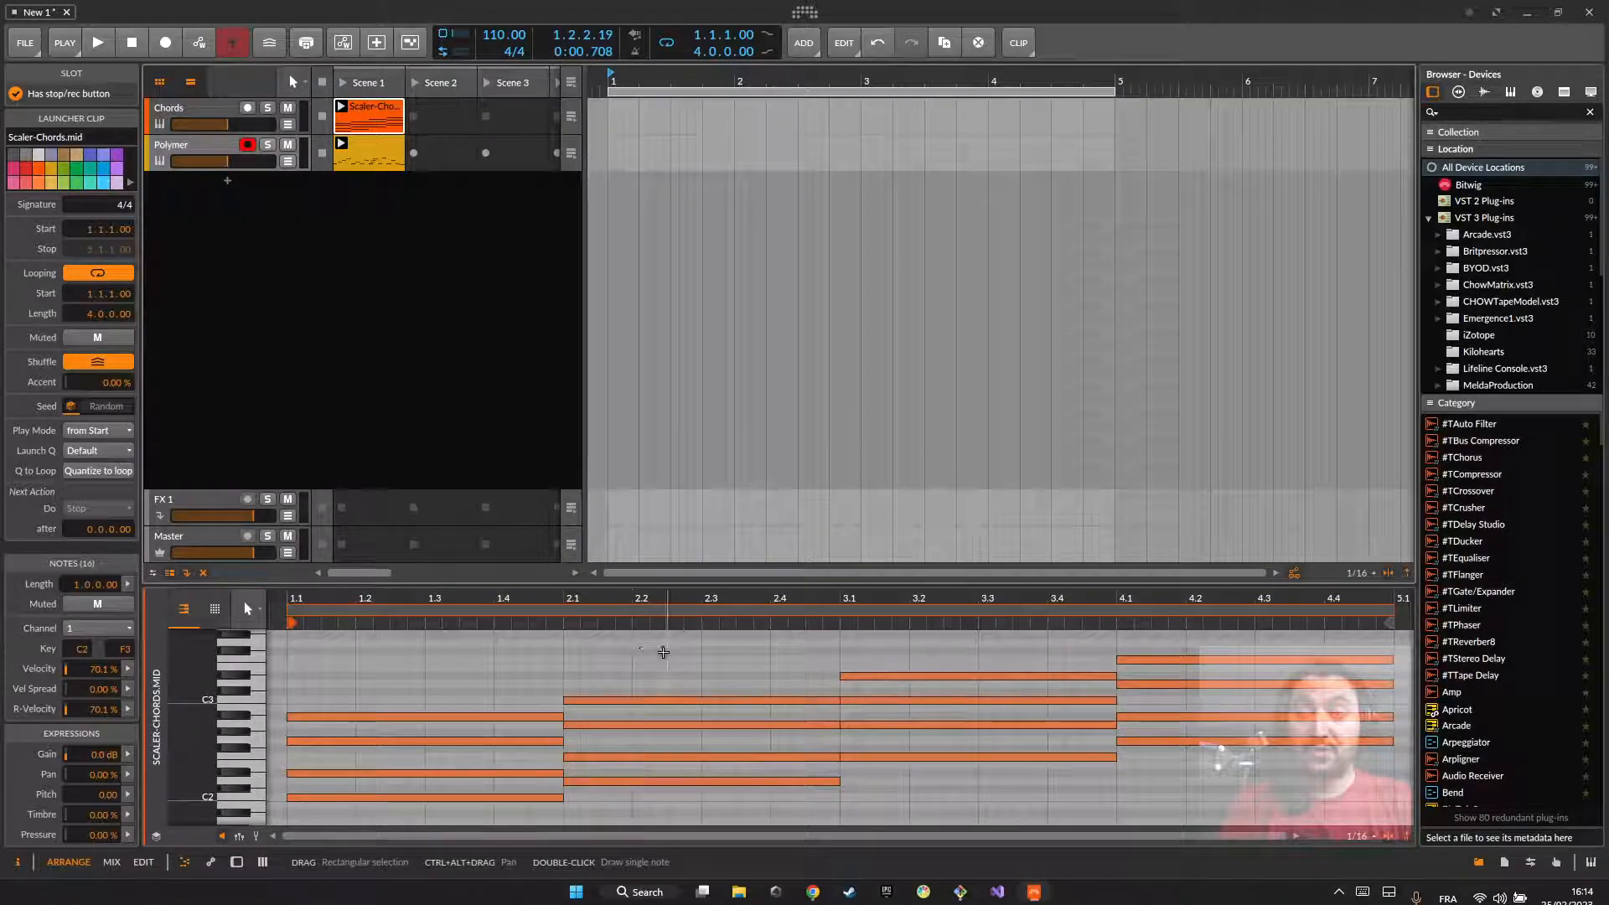
pyautogui.click(370, 144)
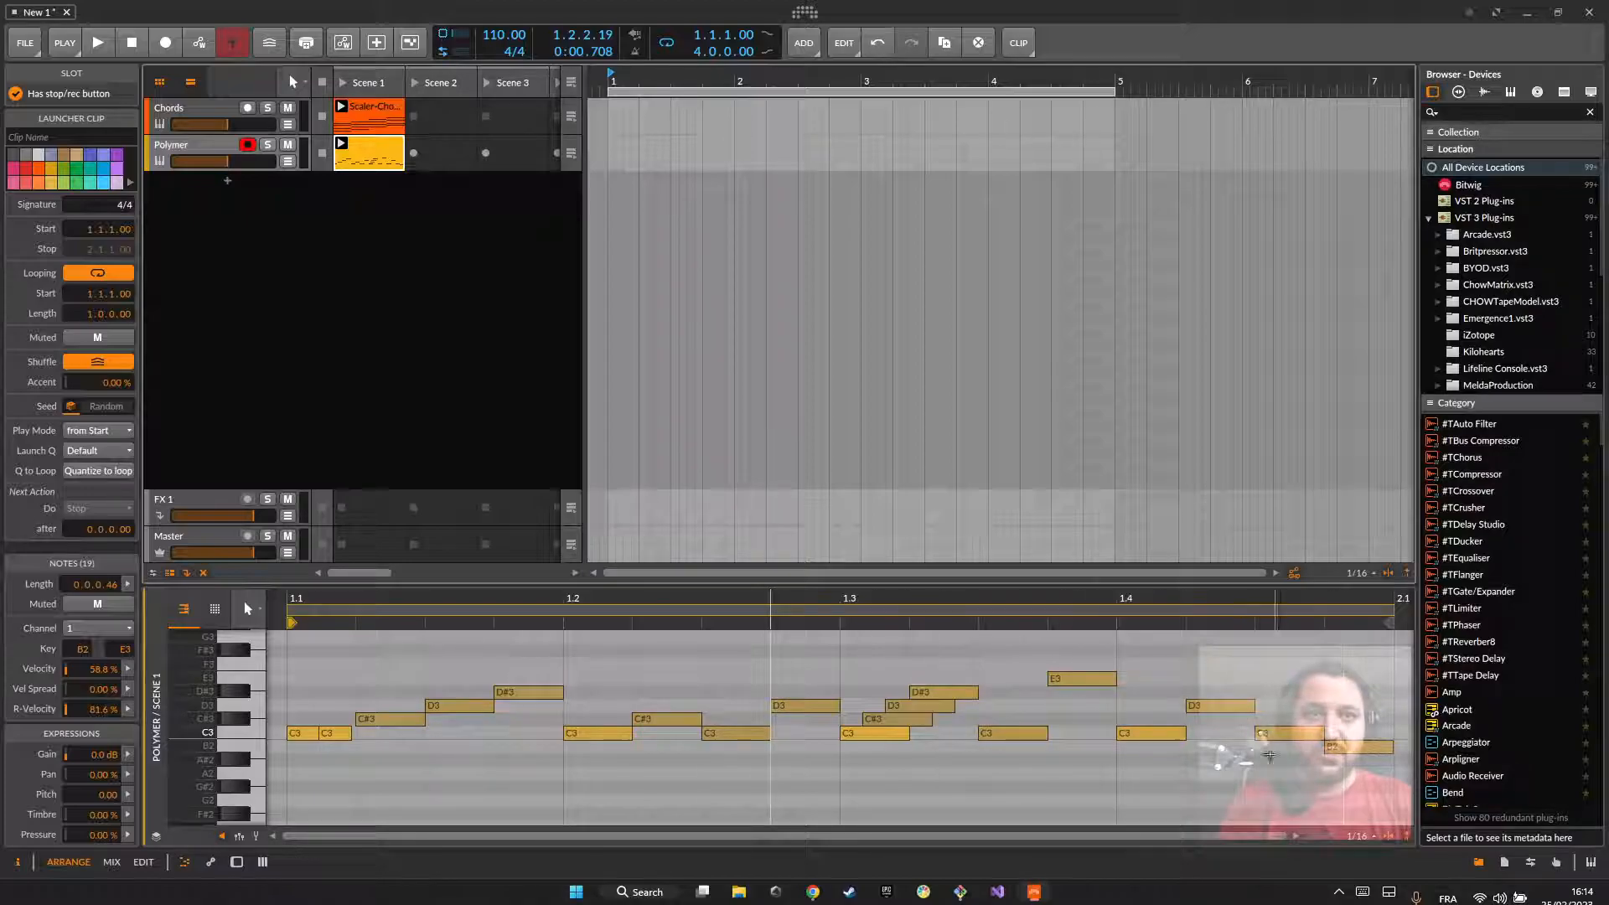
# Step: Delete all Polymer notes from 1.1.4 onward and shorten the clip's loop to three sixteenths
pyautogui.moveTo(498, 647); pyautogui.dragTo(1365, 783)
pyautogui.press('Delete')
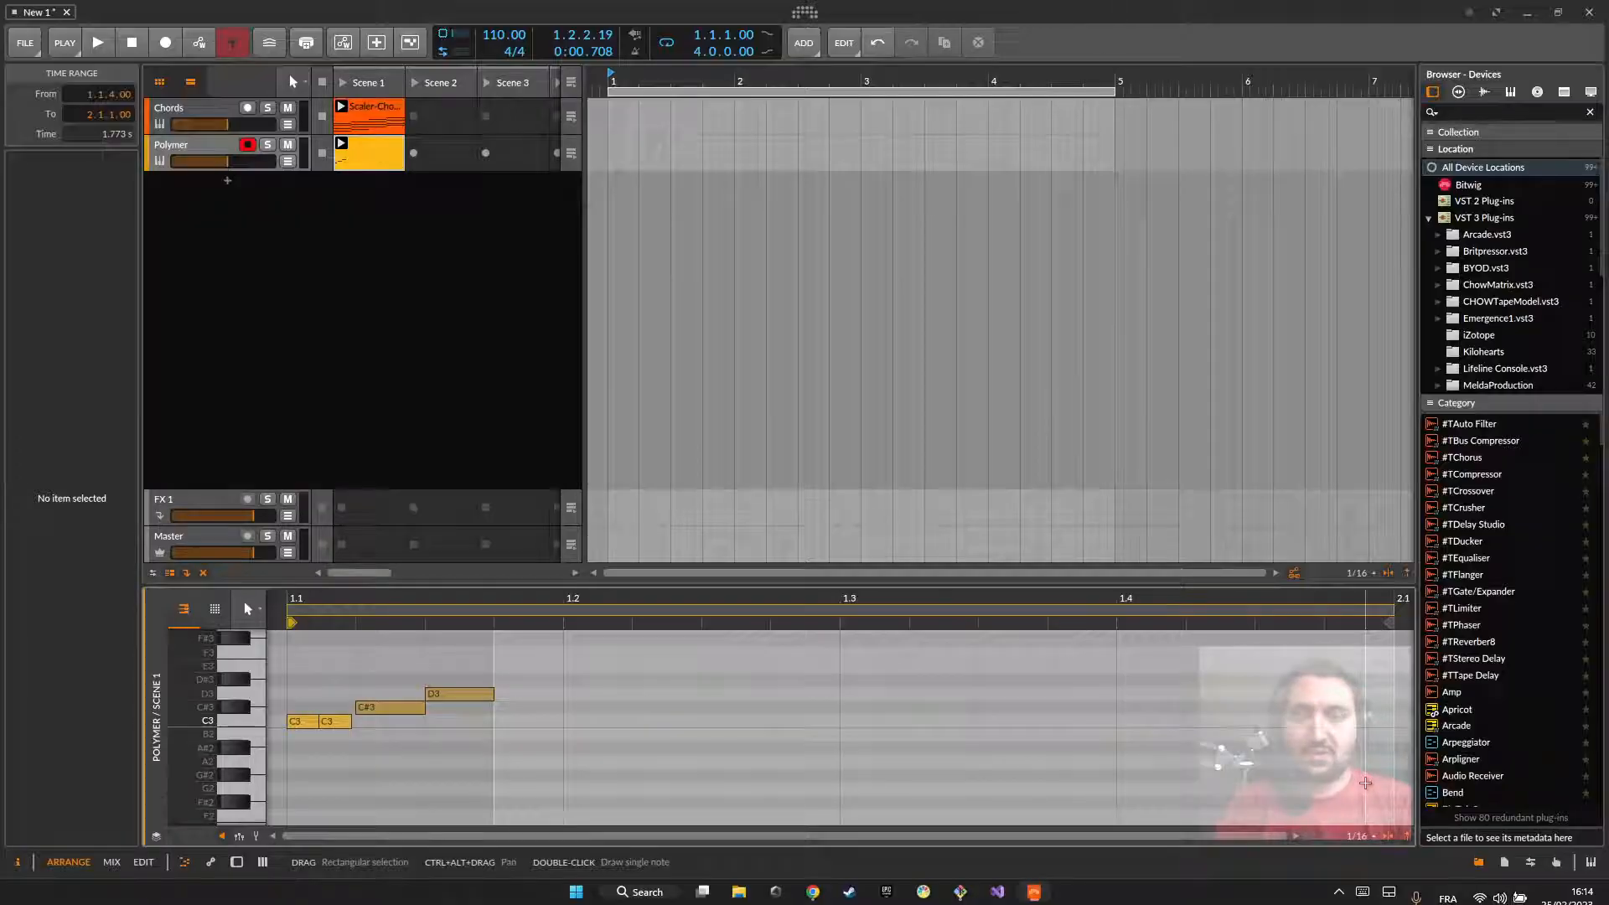
pyautogui.moveTo(1388, 609); pyautogui.dragTo(630, 632)
pyautogui.moveTo(482, 635); pyautogui.dragTo(484, 635)
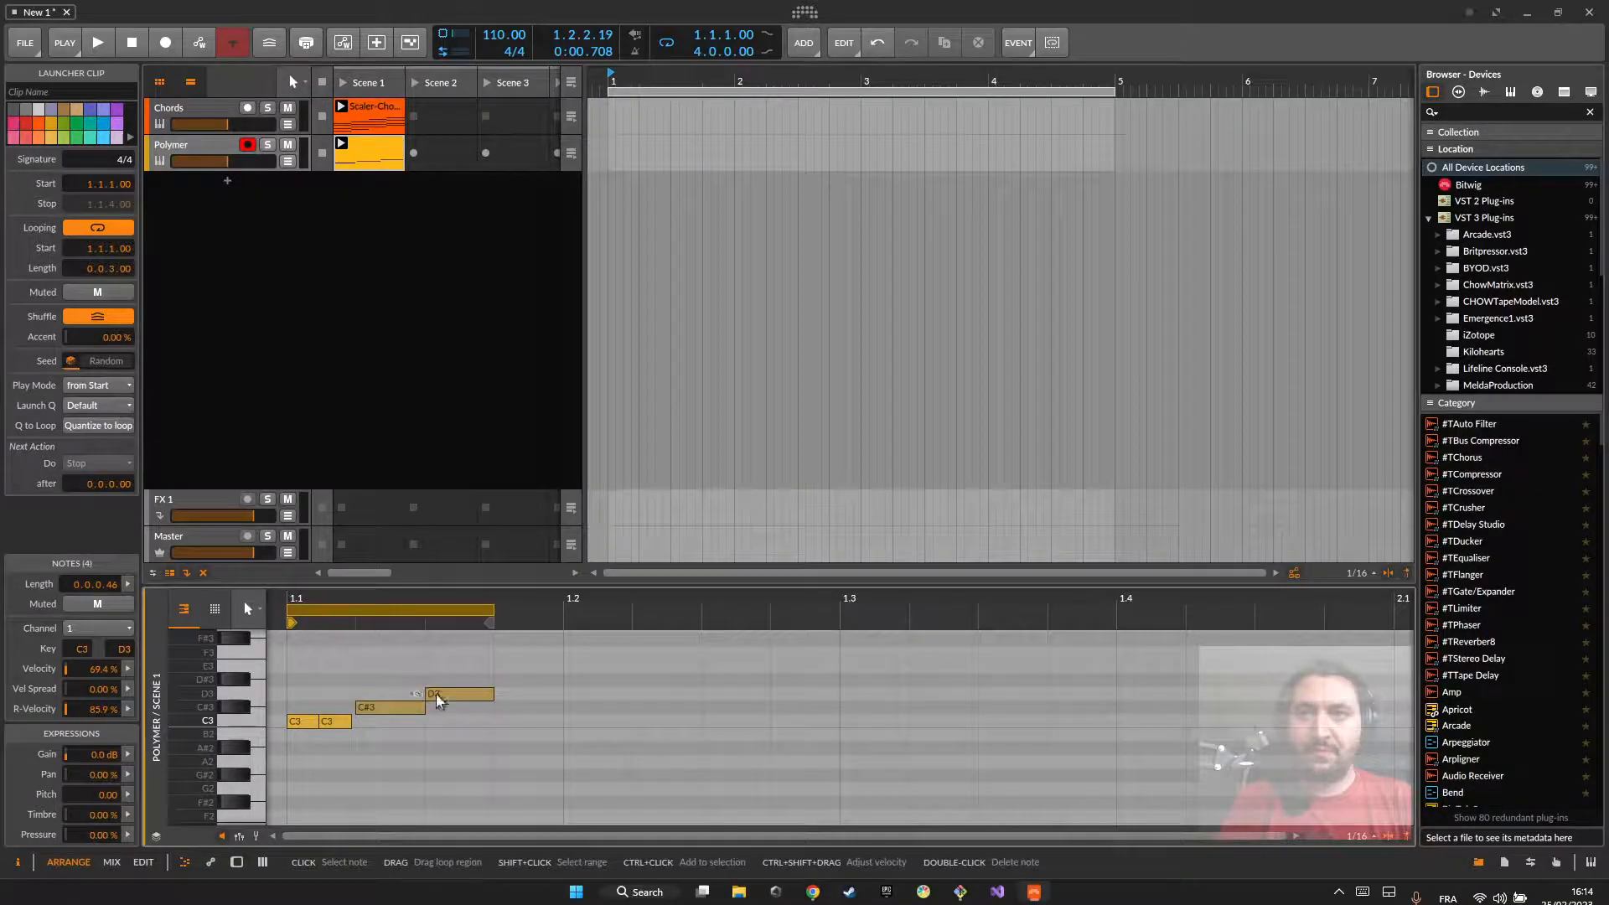
# Step: Play the three-sixteenth loop against the chords, and compare the chord clip with the Polymer clip
pyautogui.press('space')
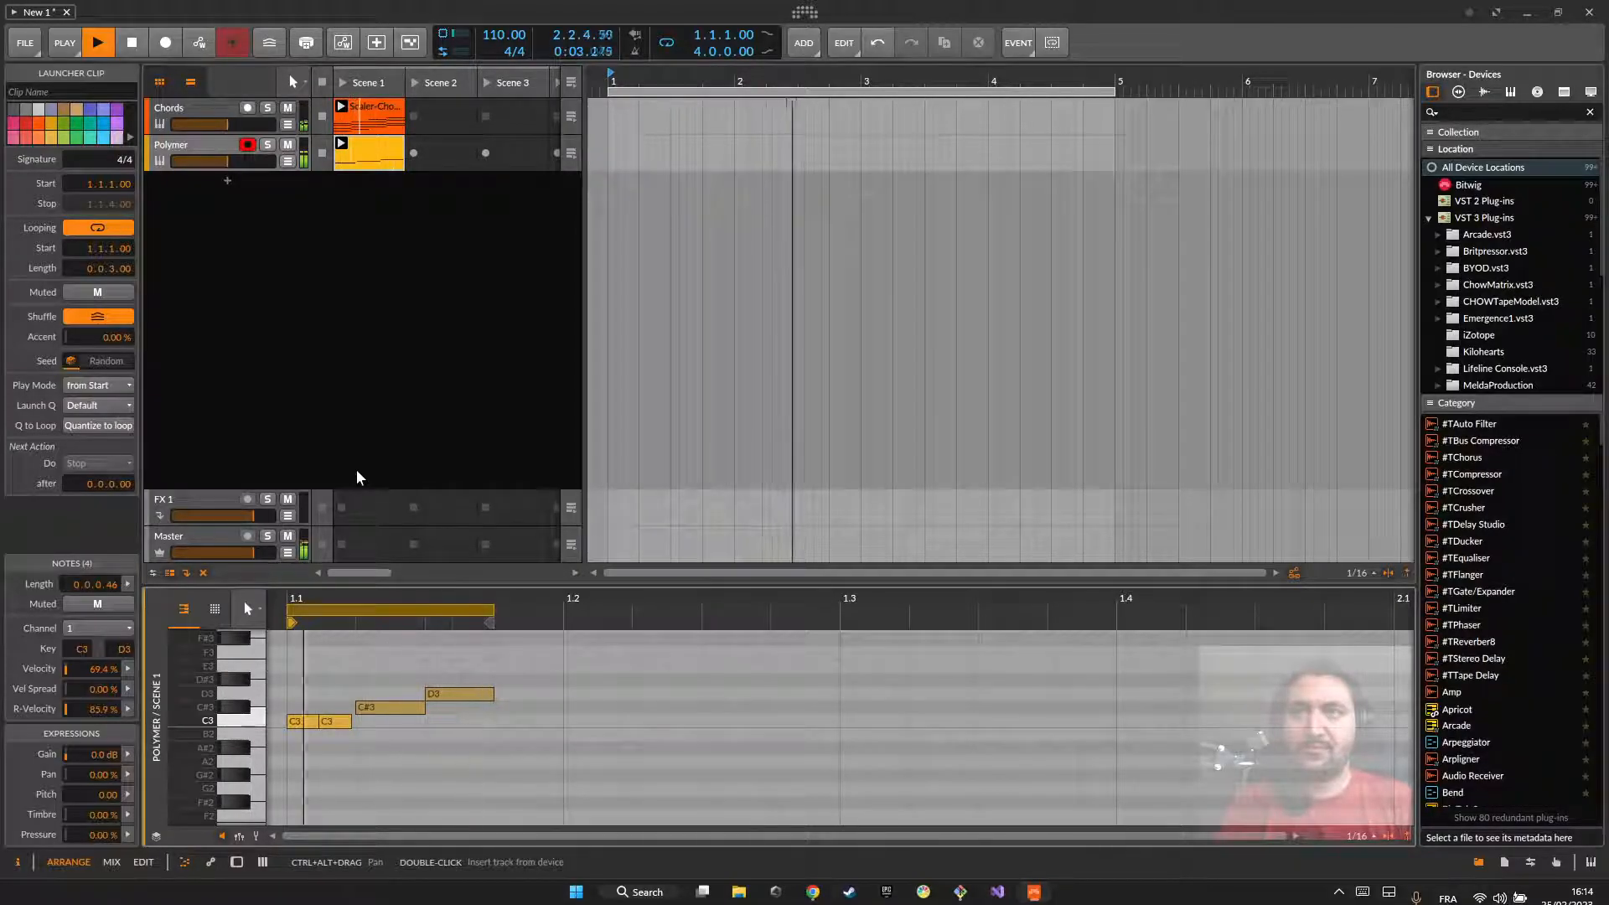
pyautogui.press('space')
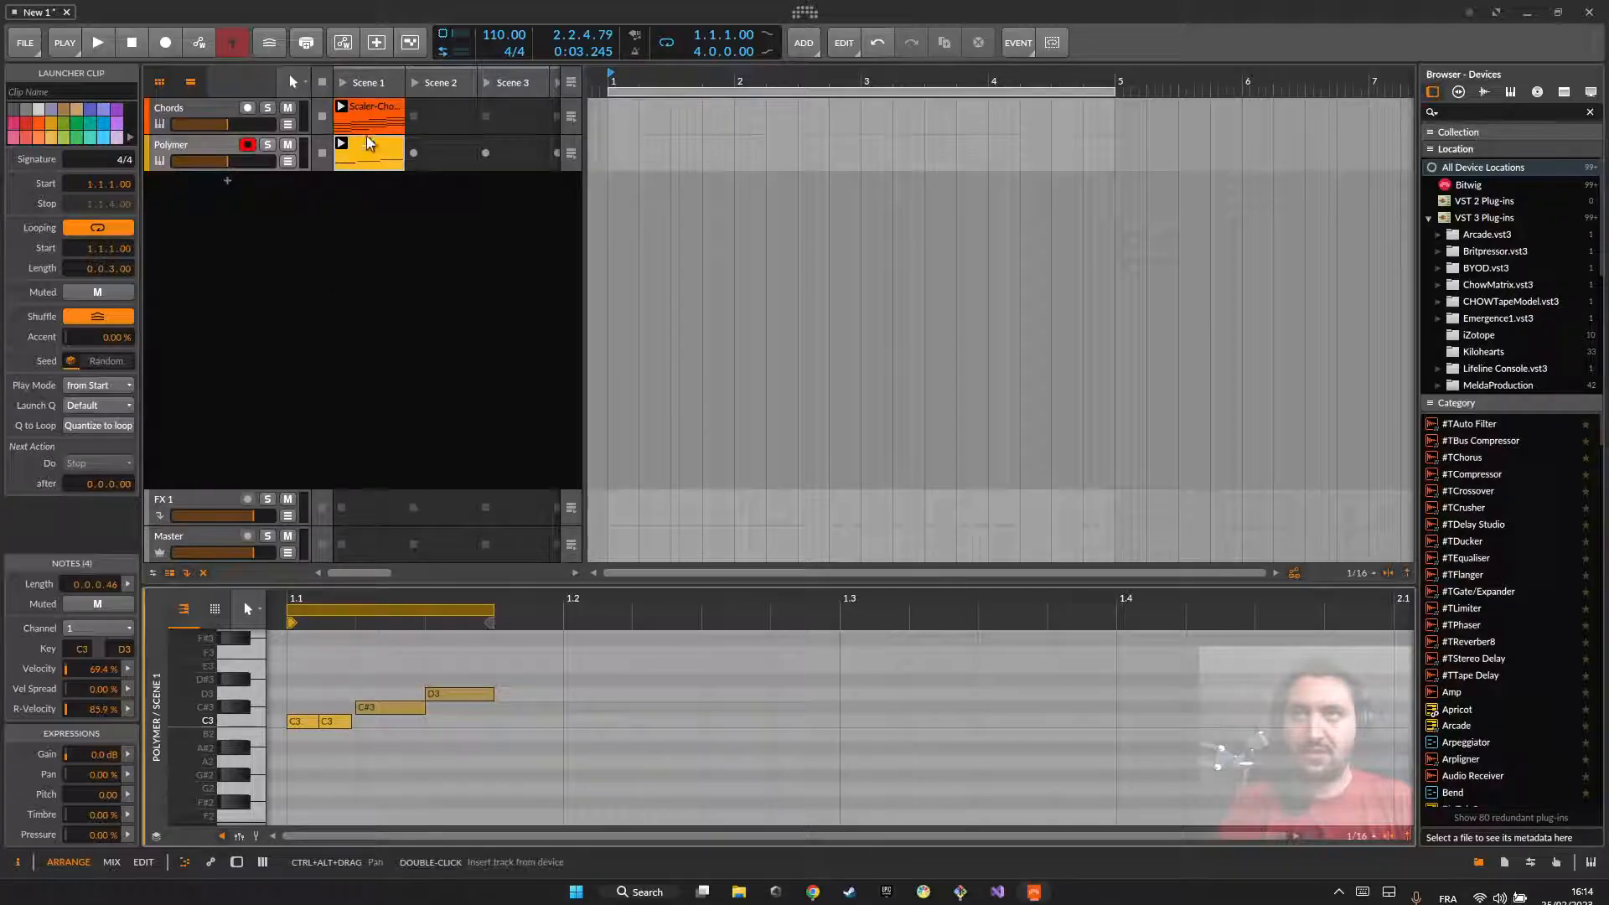
pyautogui.click(375, 107)
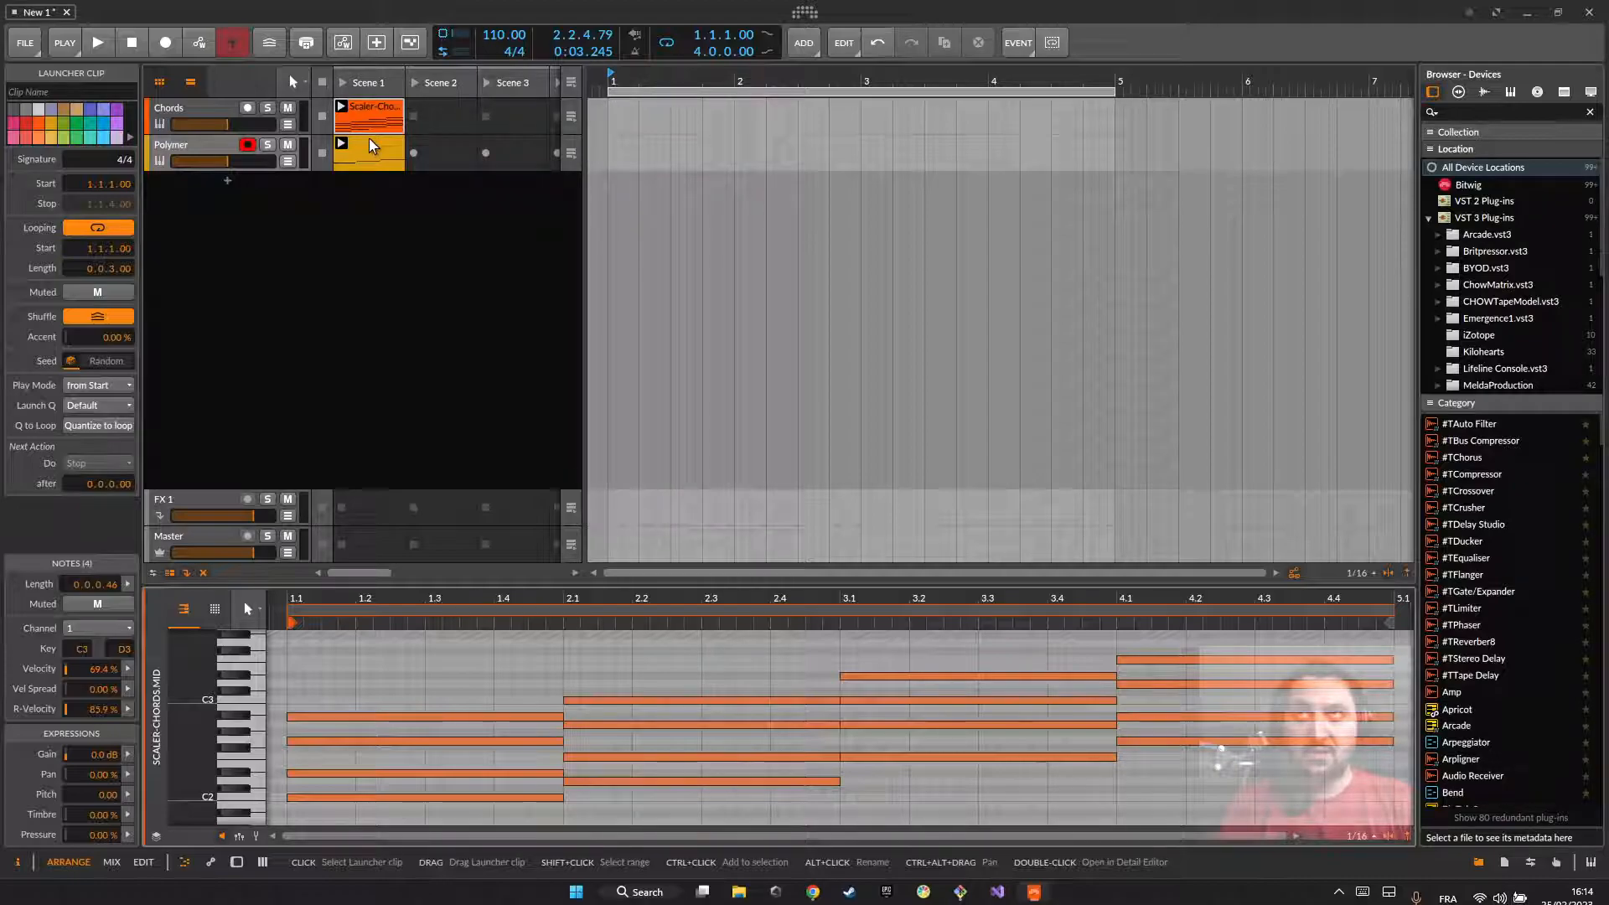
pyautogui.click(369, 139)
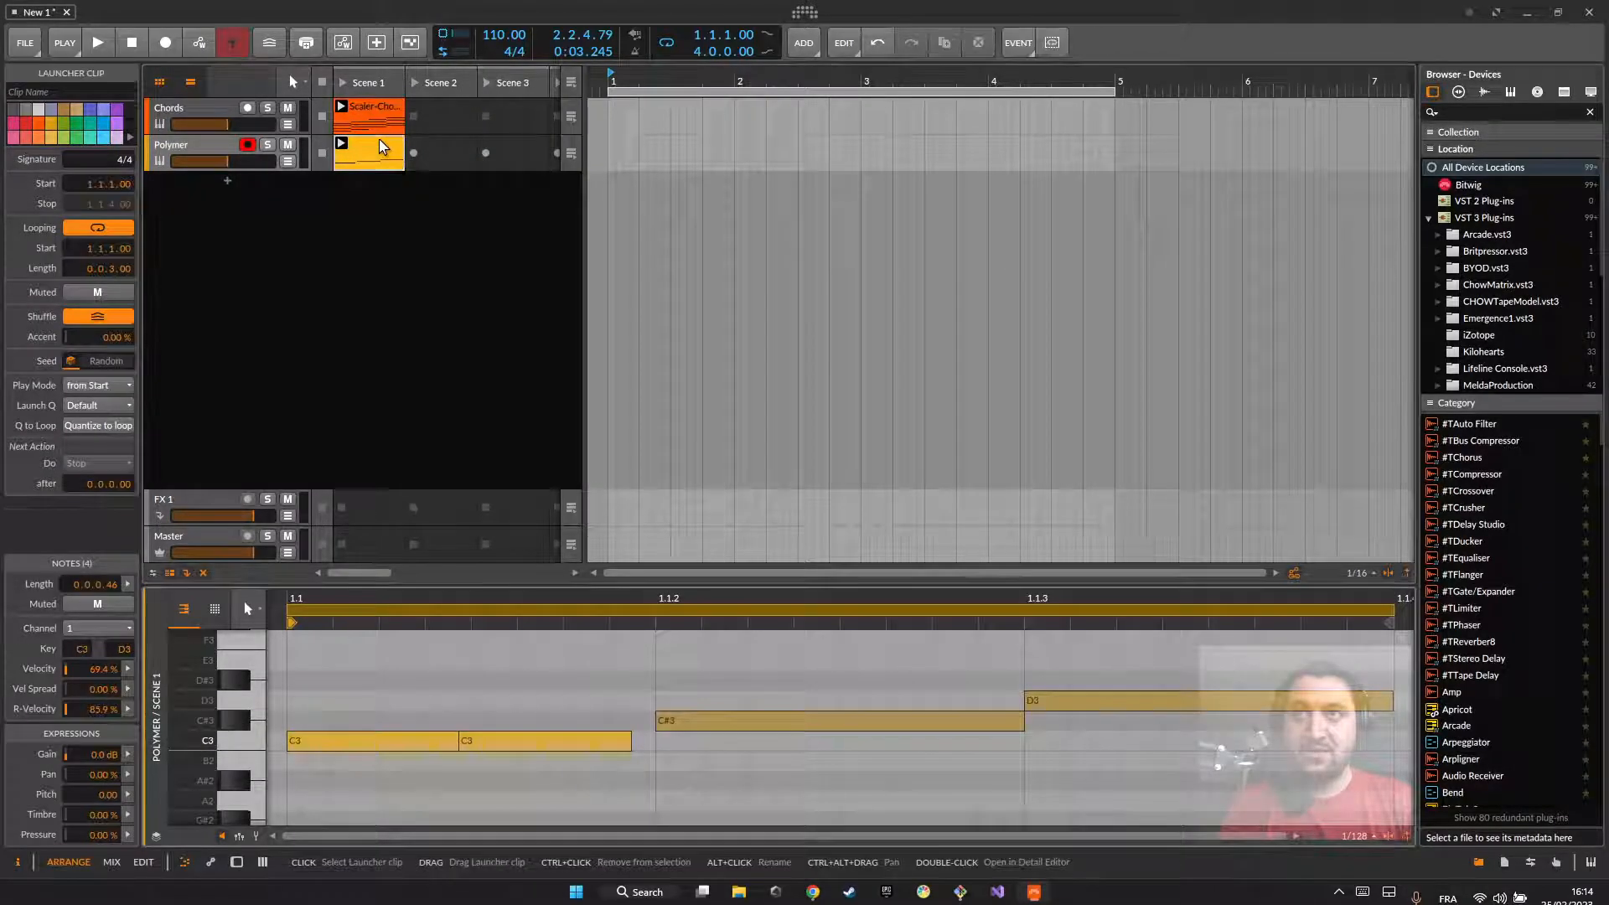
# Step: Nudge the second C3 slightly later, and move the C#3 and D3 down to C3
pyautogui.scroll(-6, 535, 670)
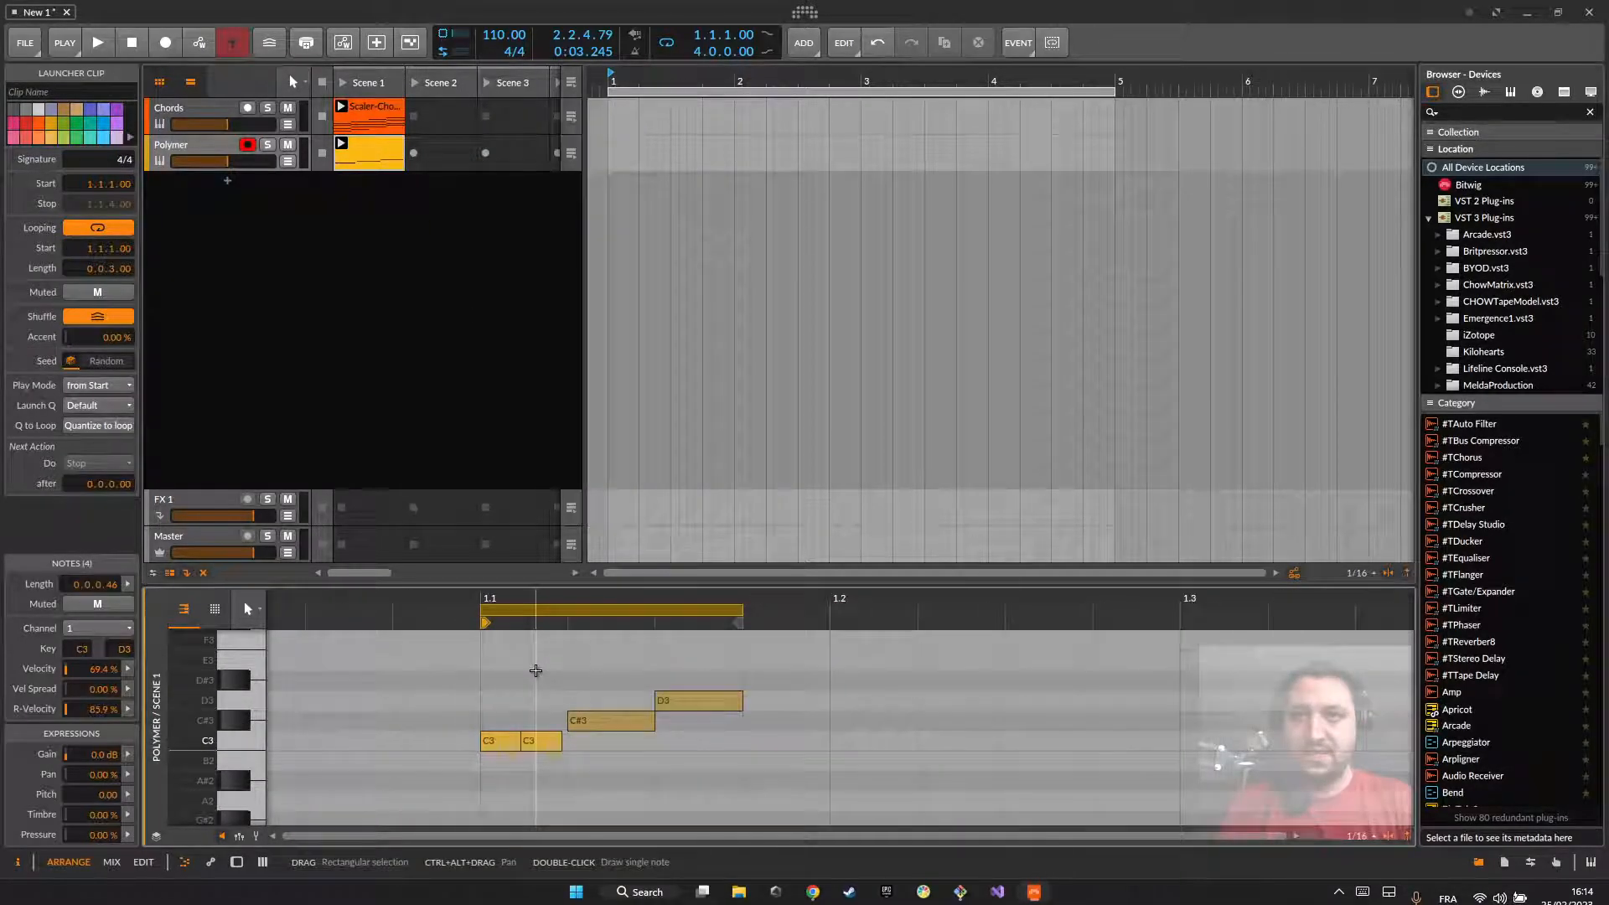
pyautogui.scroll(-3, 535, 671)
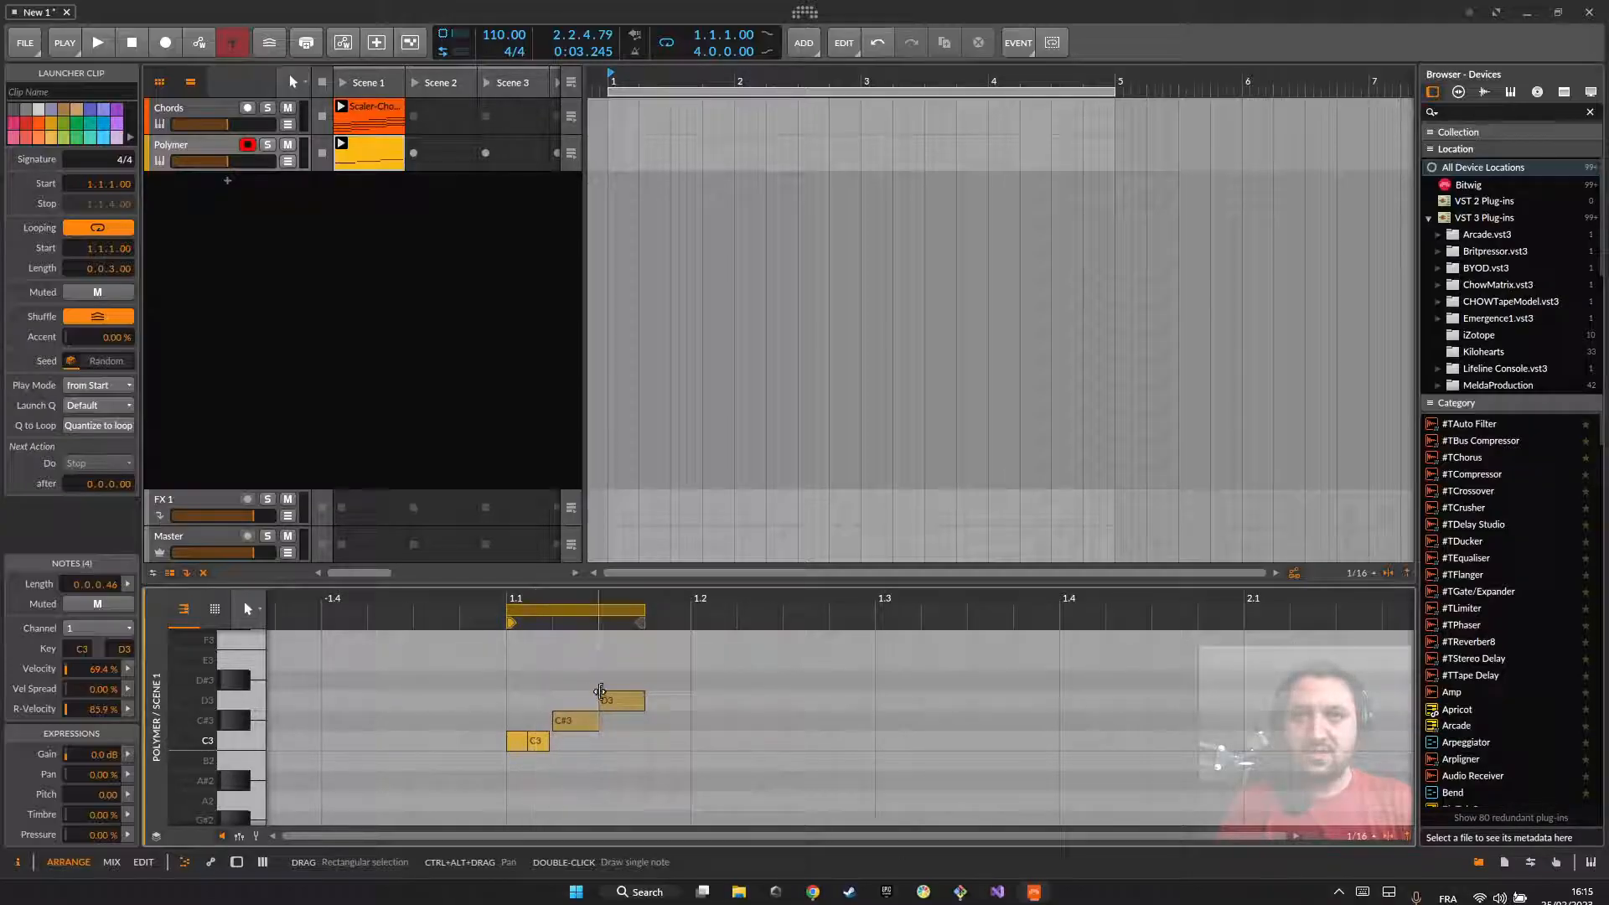
pyautogui.scroll(4, 669, 712)
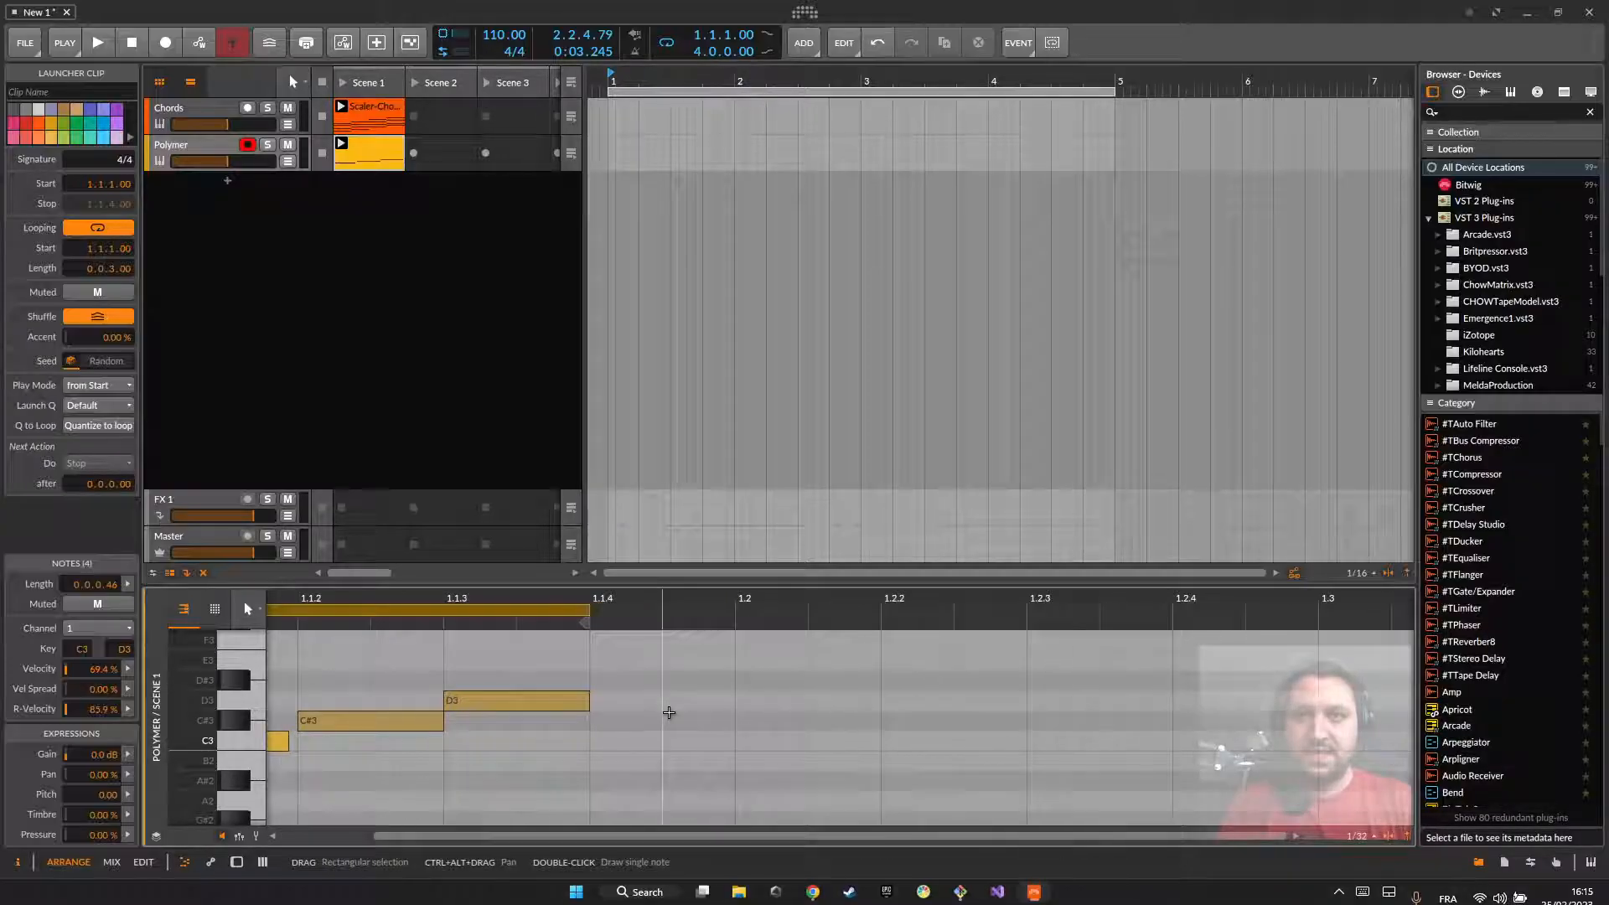
pyautogui.moveTo(647, 836); pyautogui.dragTo(635, 836)
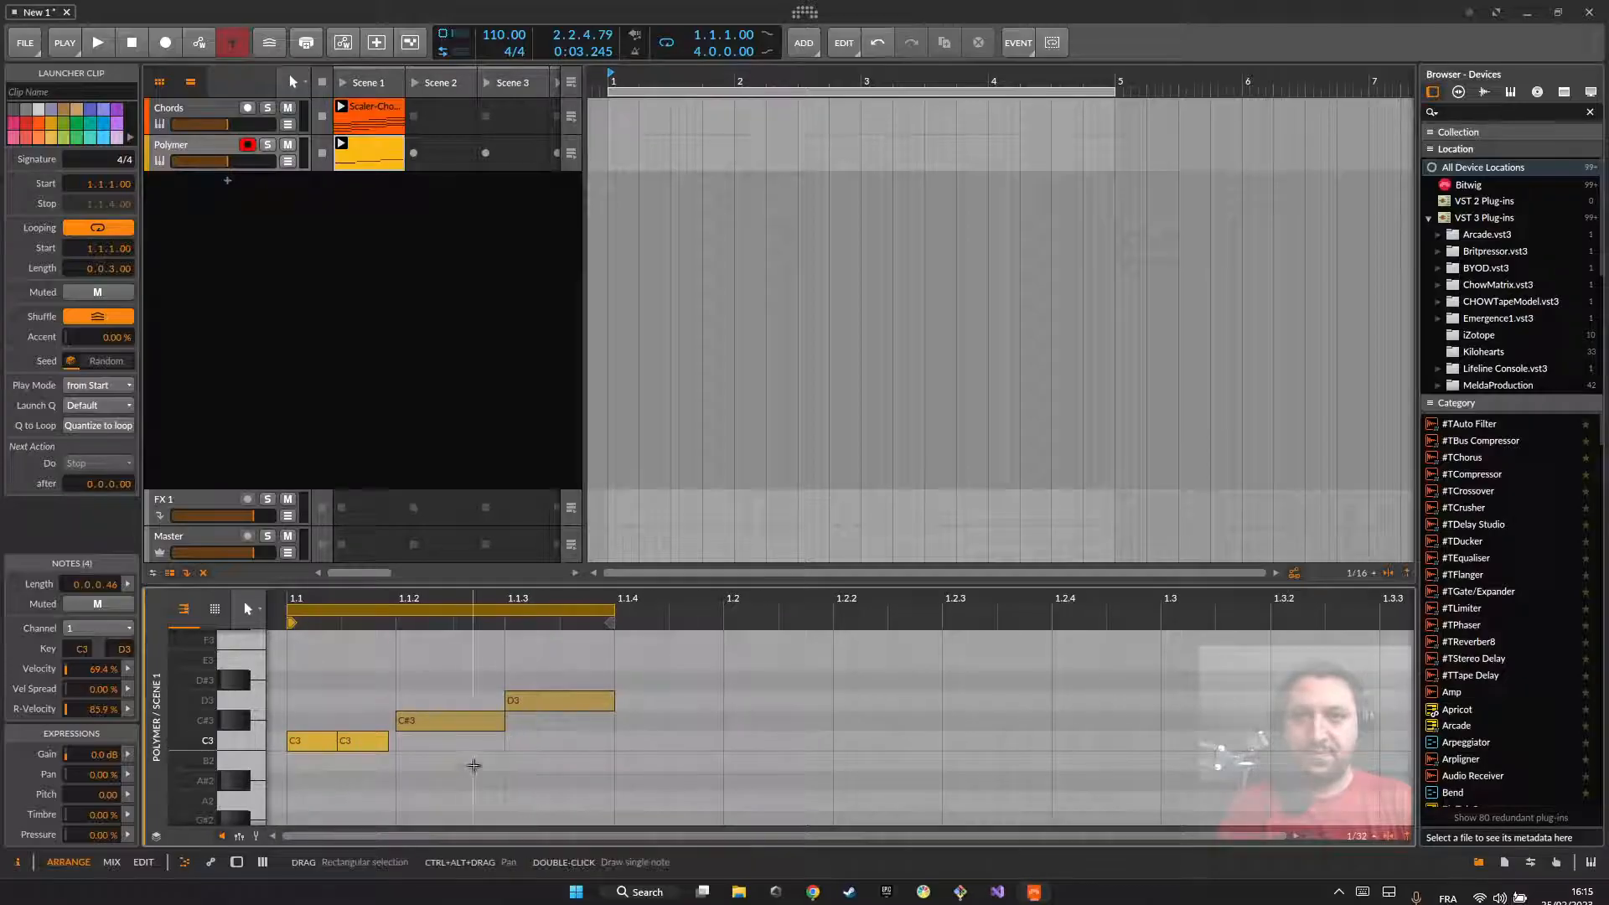
pyautogui.moveTo(299, 709); pyautogui.dragTo(439, 737)
pyautogui.click(381, 795)
pyautogui.click(378, 658)
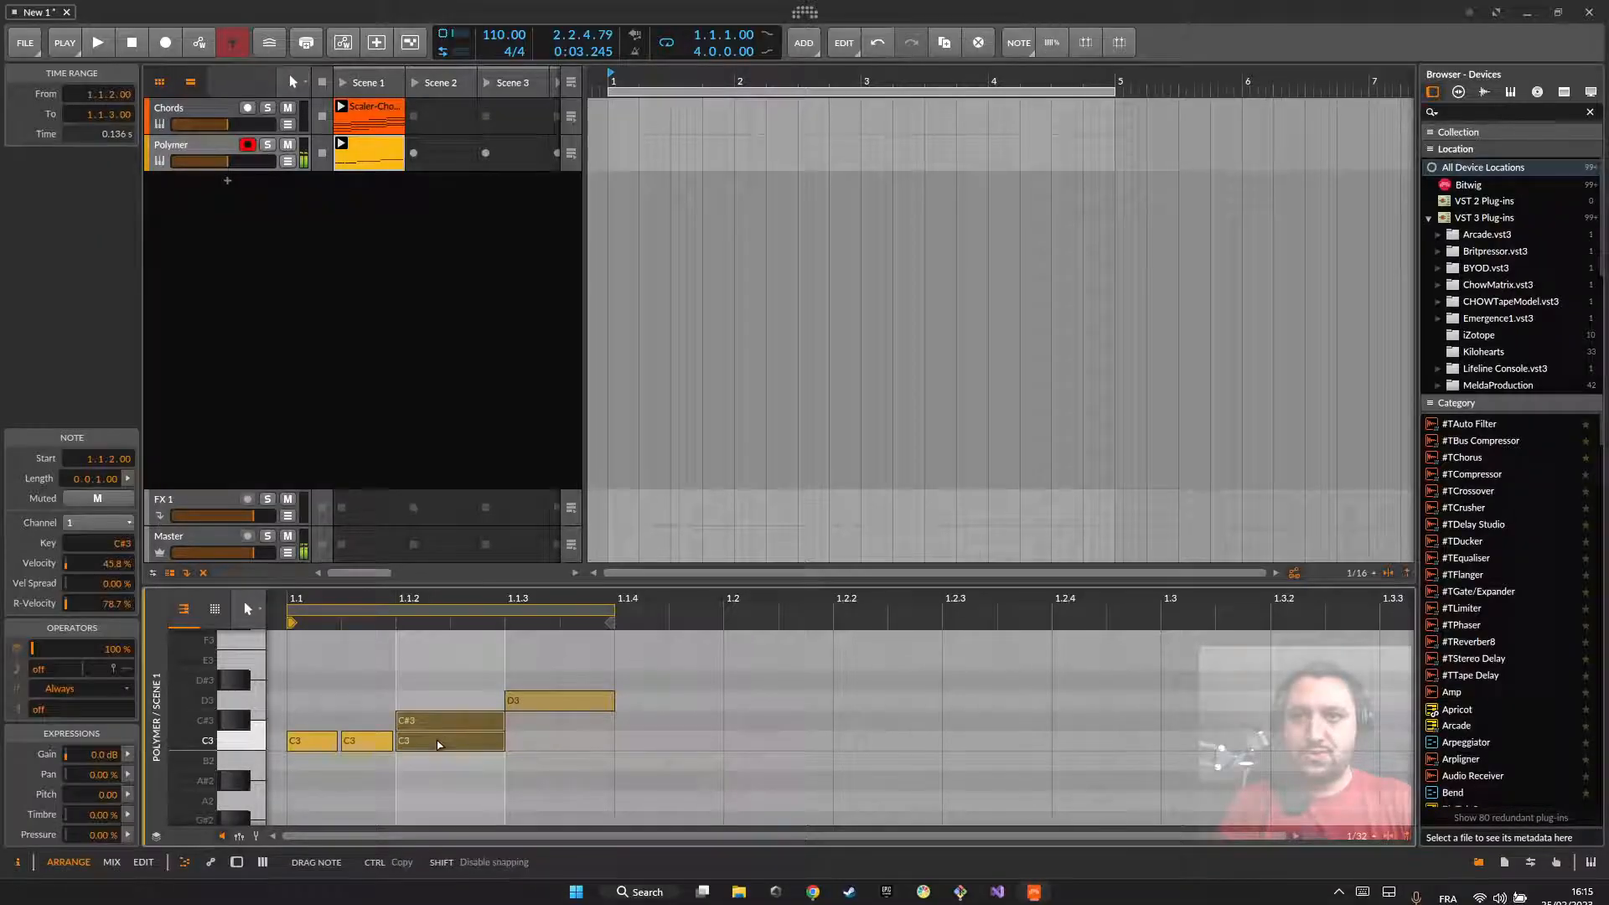
pyautogui.moveTo(531, 709); pyautogui.dragTo(558, 743)
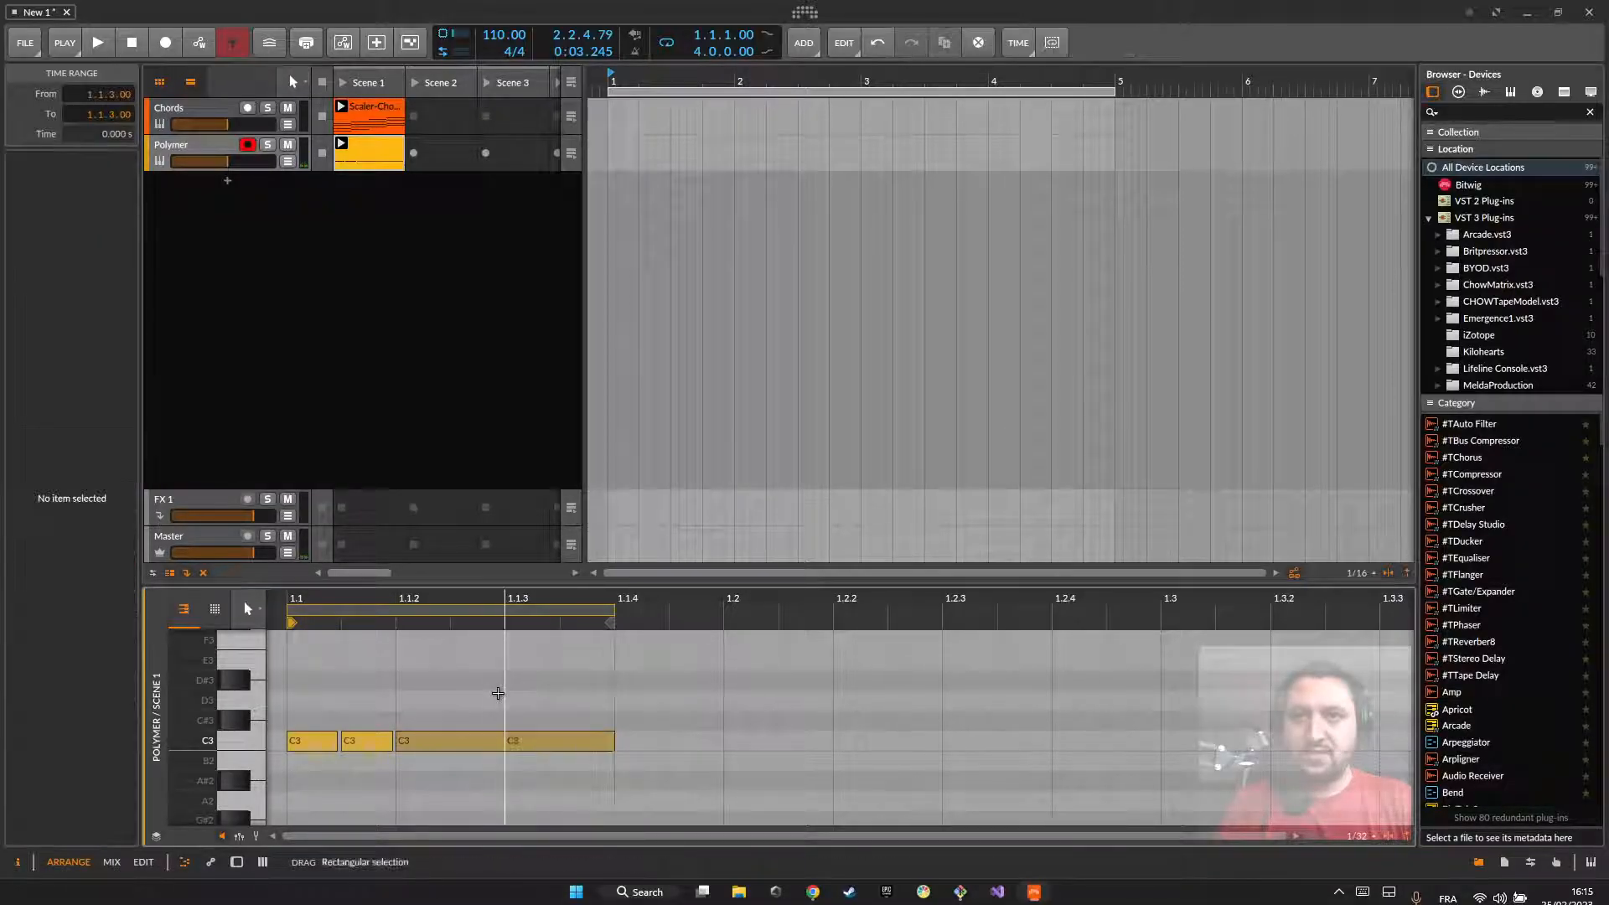
# Step: Double the Polymer clip's content twice to extend its loop to three beats
pyautogui.rightClick(382, 145)
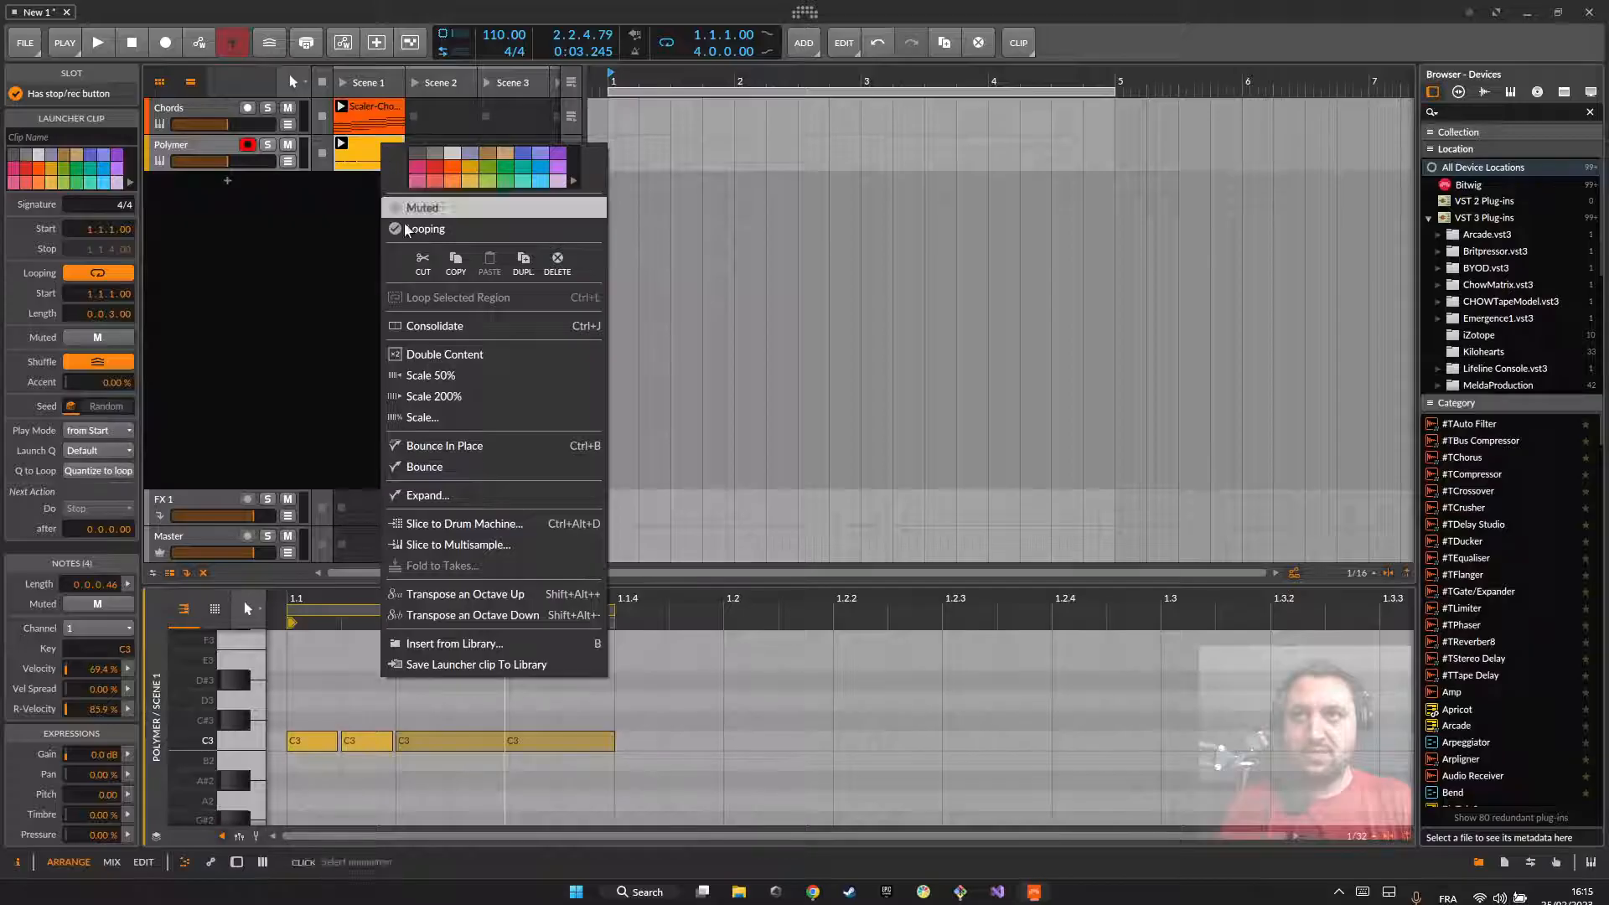
pyautogui.click(443, 355)
pyautogui.rightClick(370, 153)
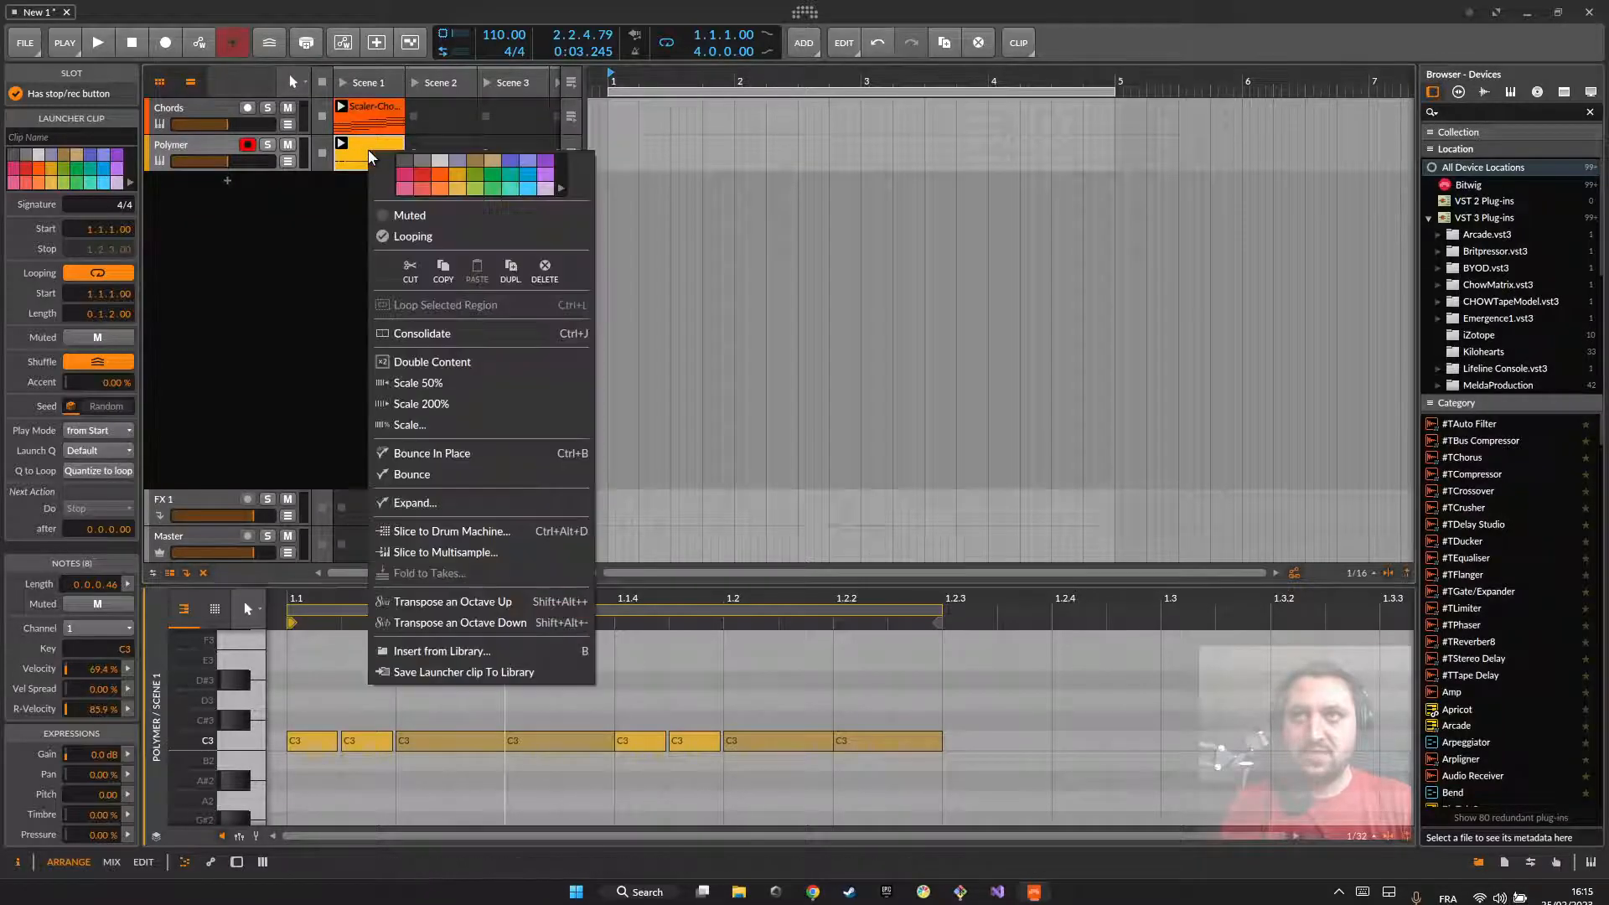
pyautogui.click(451, 360)
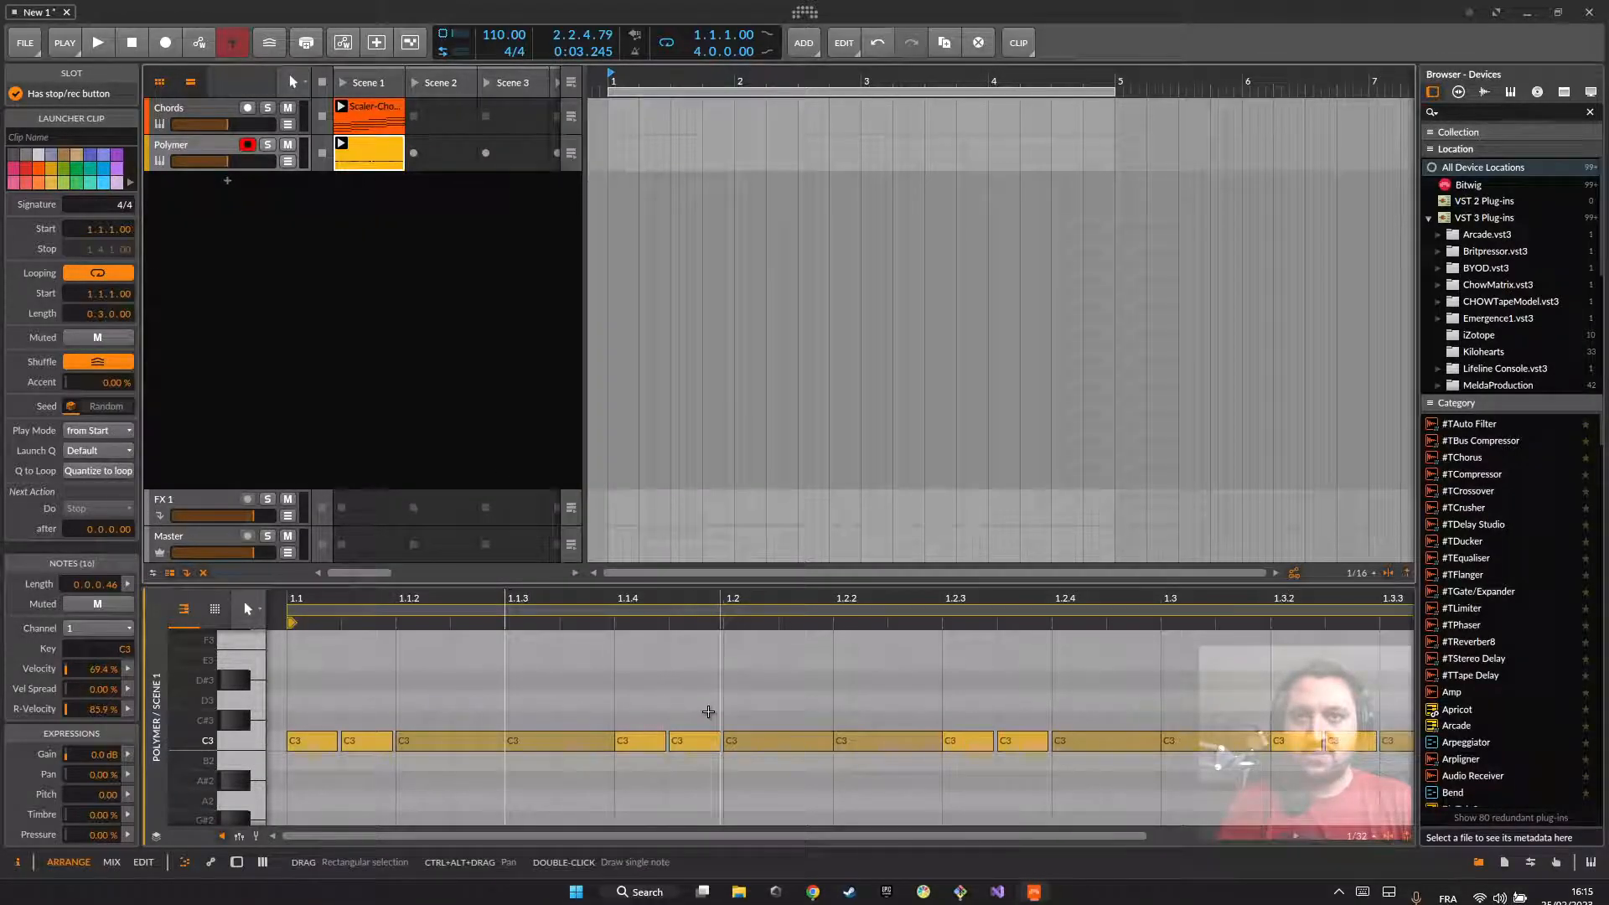
# Step: Examine the repeating three-sixteenth note group, and select the C3 at 1.2.1
pyautogui.scroll(-3, 708, 712)
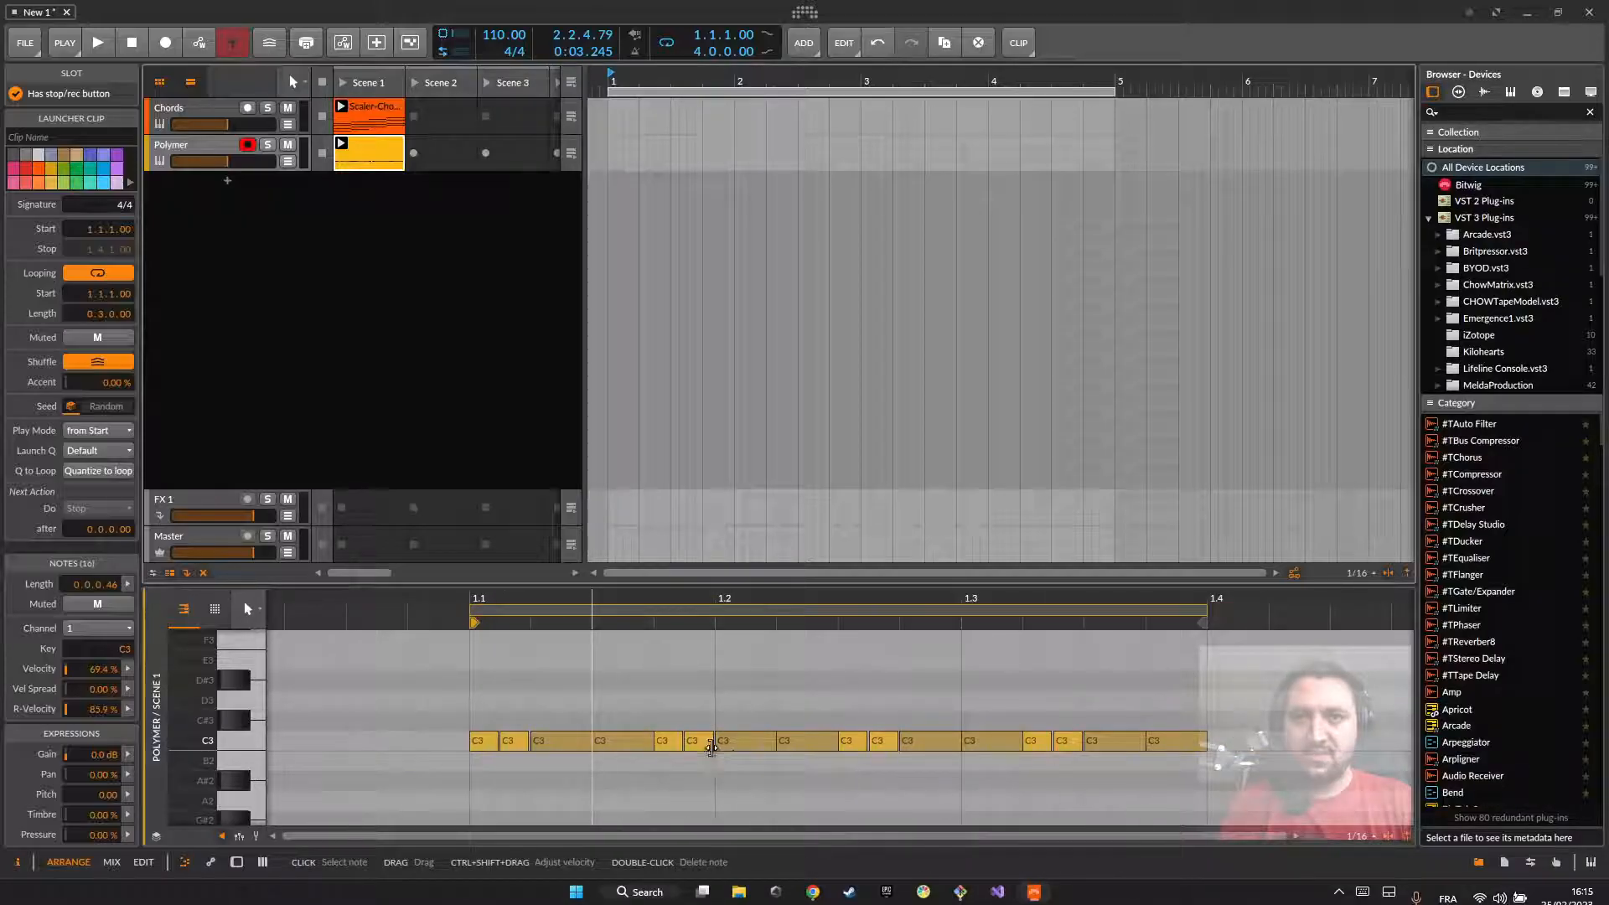
pyautogui.moveTo(475, 691); pyautogui.dragTo(631, 776)
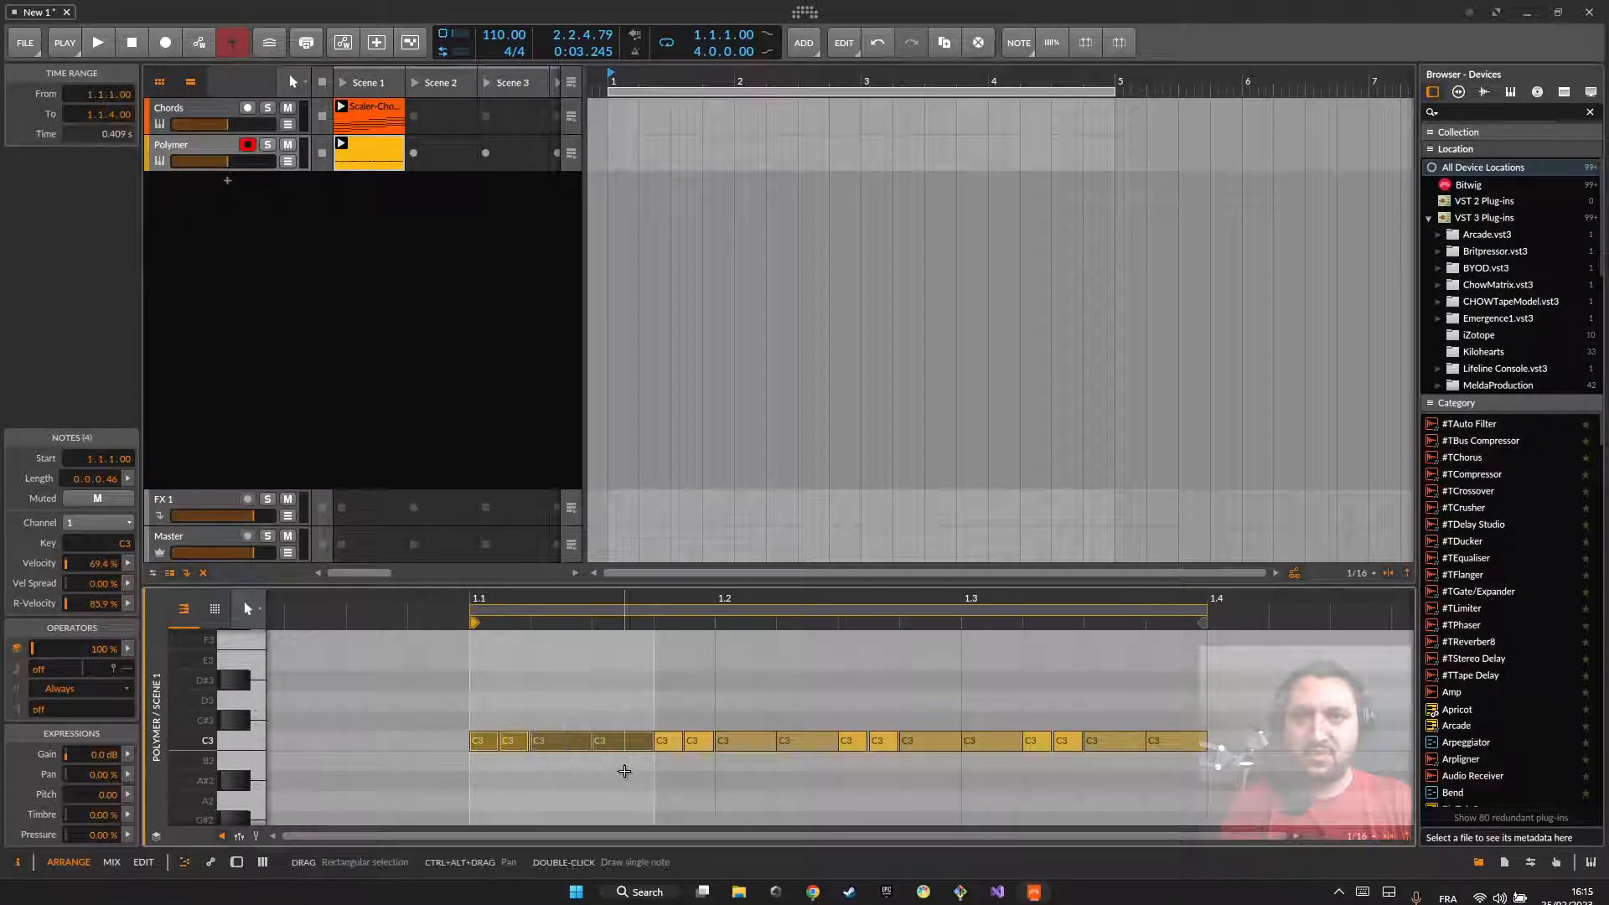
pyautogui.click(658, 782)
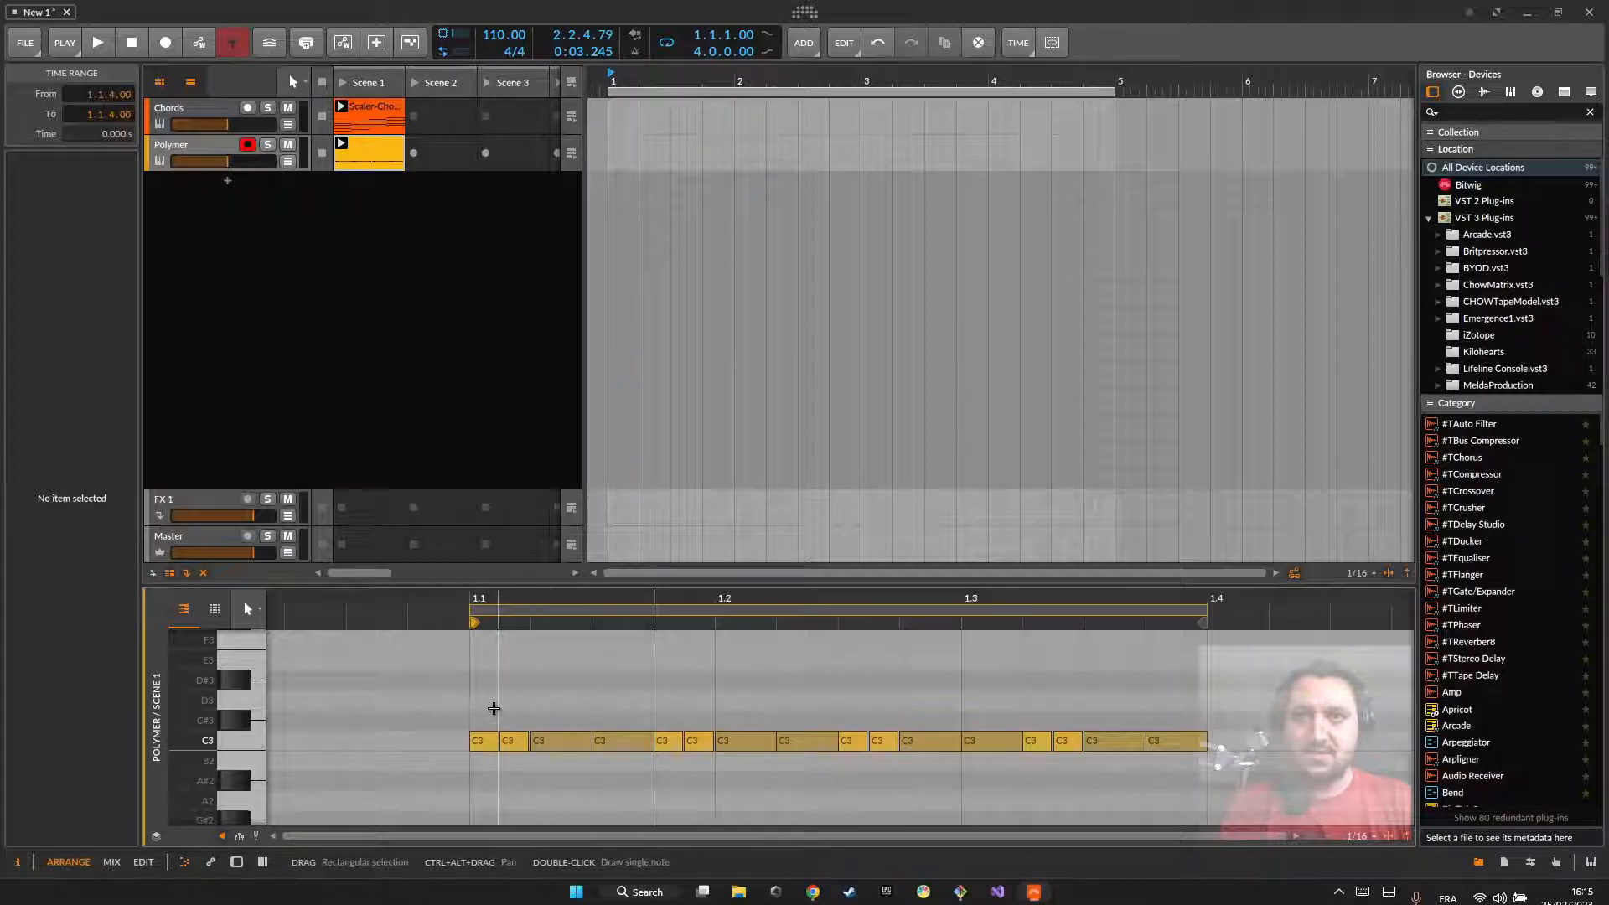
pyautogui.moveTo(480, 708); pyautogui.dragTo(615, 767)
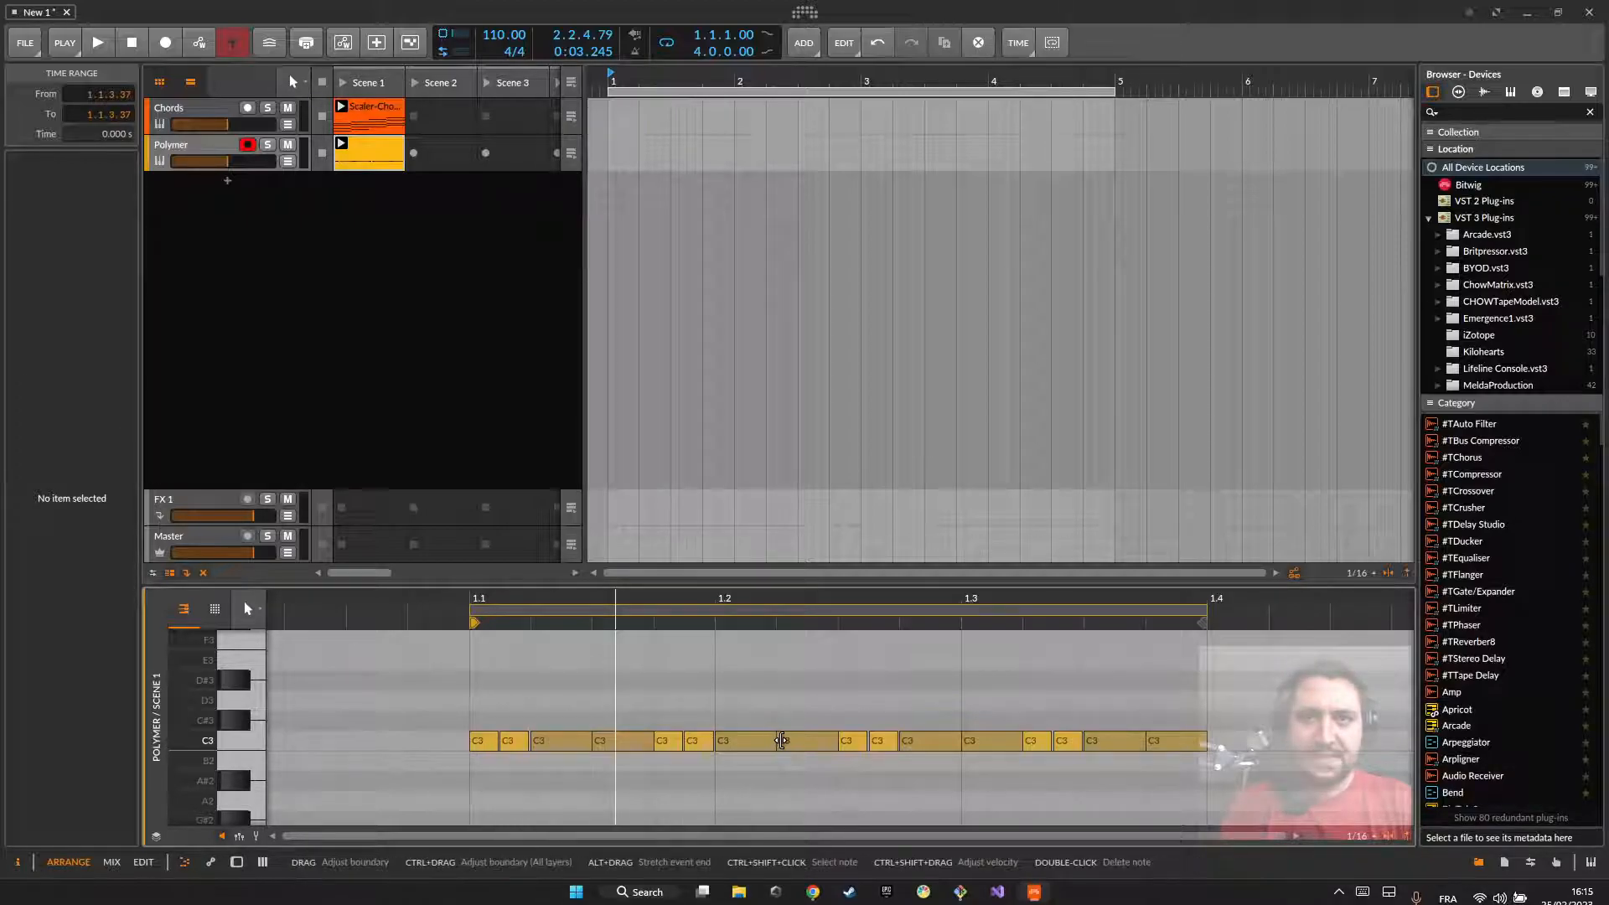
pyautogui.moveTo(761, 748); pyautogui.dragTo(765, 727)
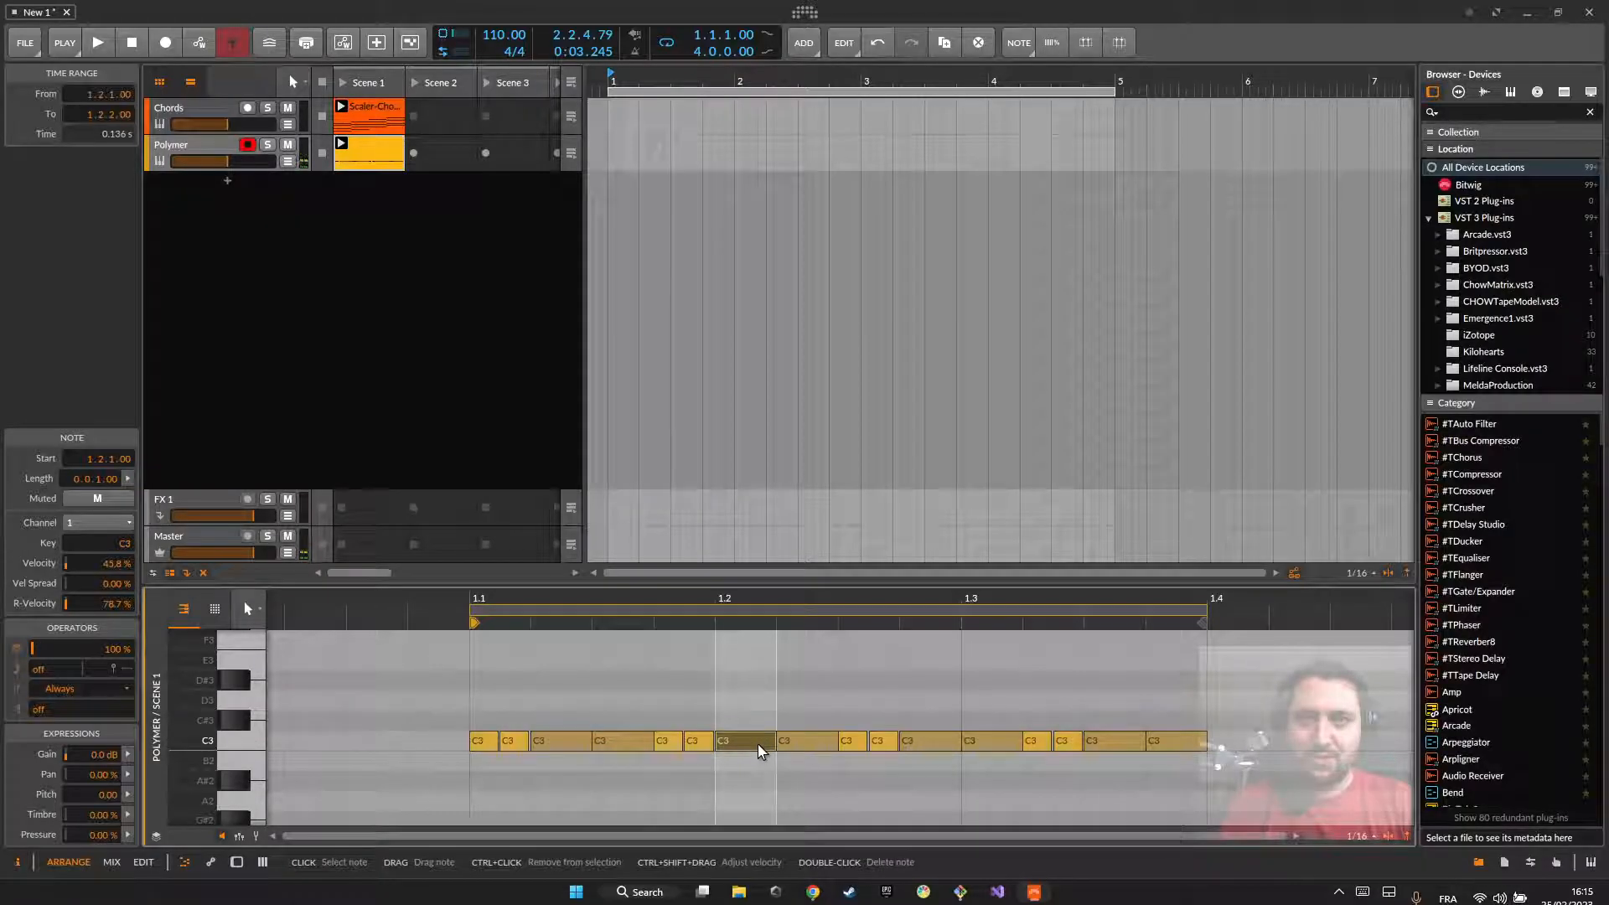
# Step: Repitch Polymer's long notes to C#3 and D3 from 1.2.1, D3 and D#3 from 1.2.4, and C#3 and B2 from 1.3.3, and play the result
pyautogui.moveTo(806, 741); pyautogui.dragTo(809, 701)
pyautogui.moveTo(927, 741); pyautogui.dragTo(999, 685)
pyautogui.moveTo(1108, 740); pyautogui.dragTo(1197, 772)
pyautogui.press('space')
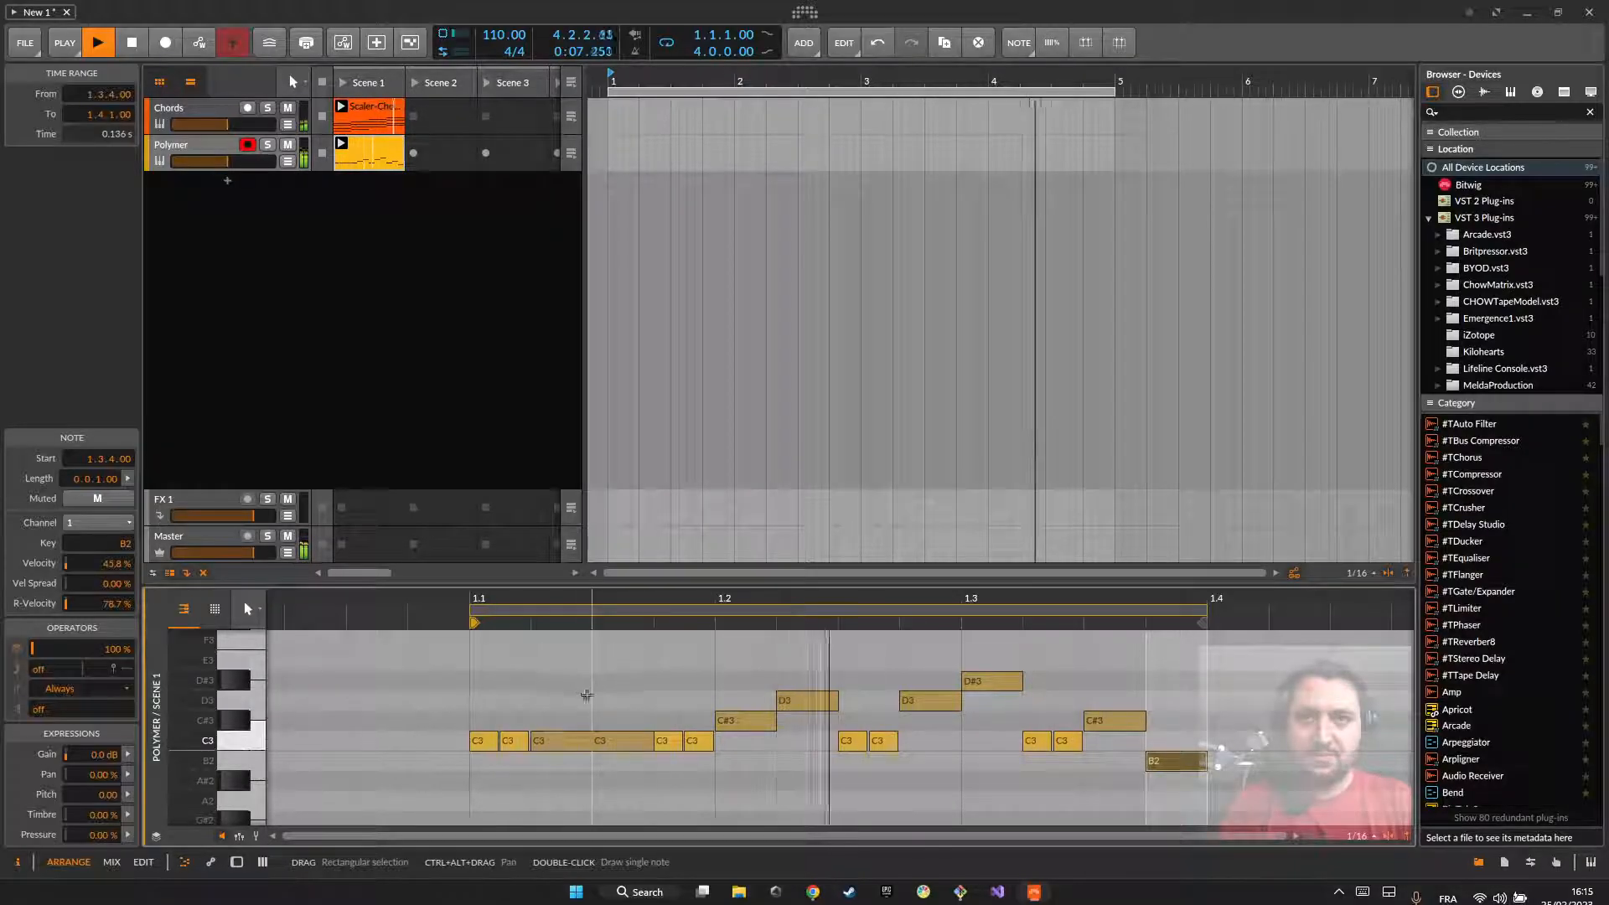
pyautogui.press('space')
# Step: Add a new instrument track below Polymer with the Drum Machine device
pyautogui.doubleClick(228, 183)
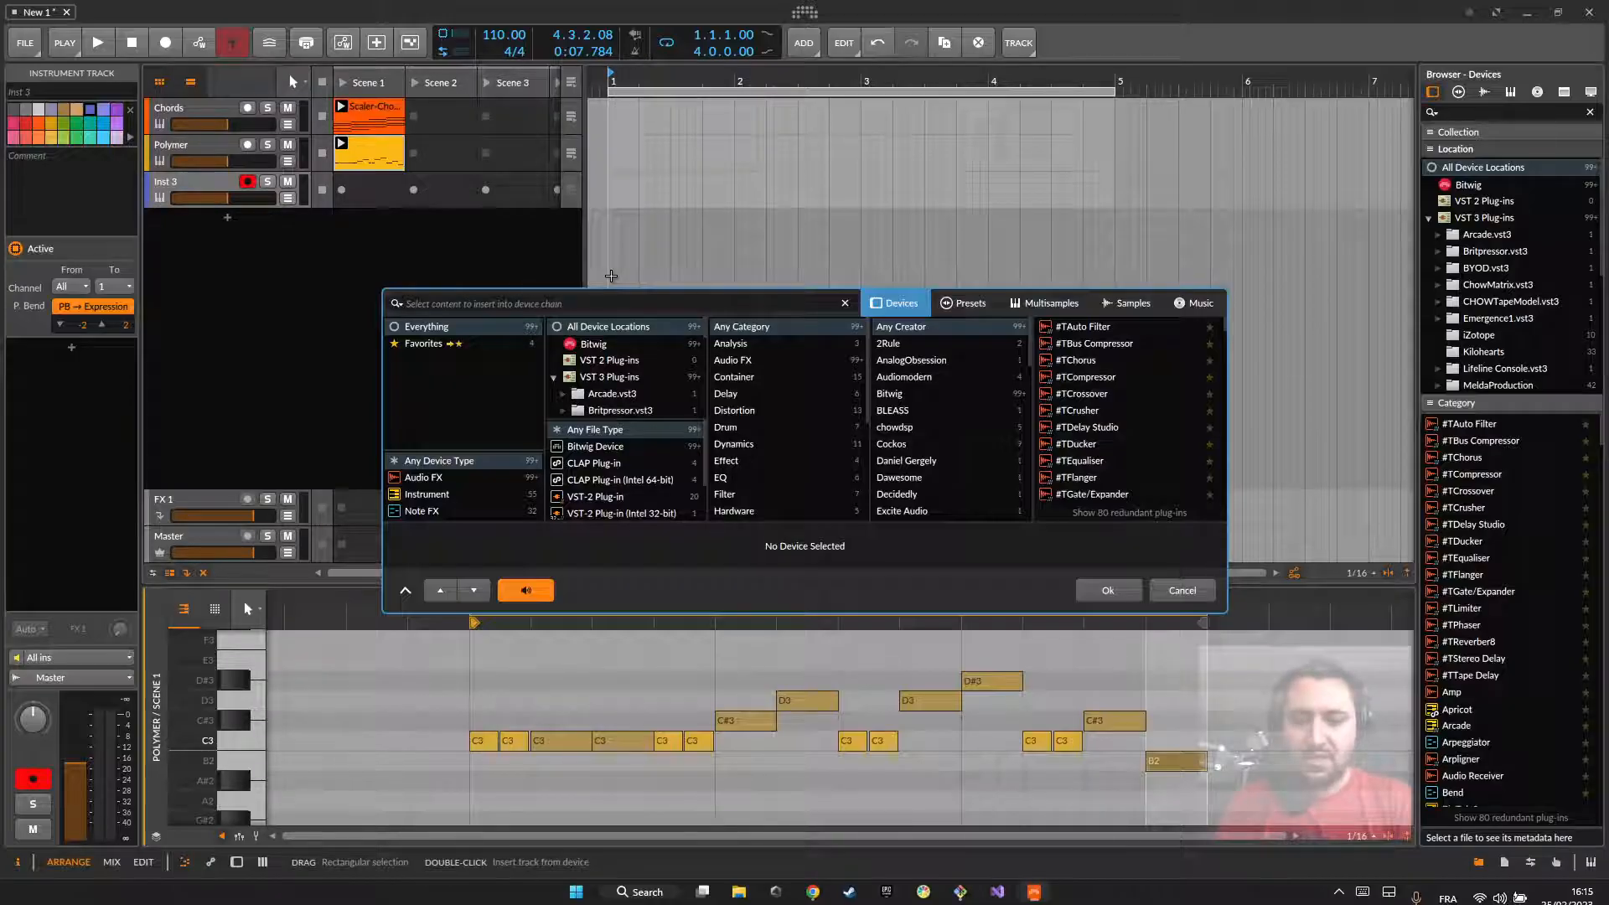
pyautogui.write('dru')
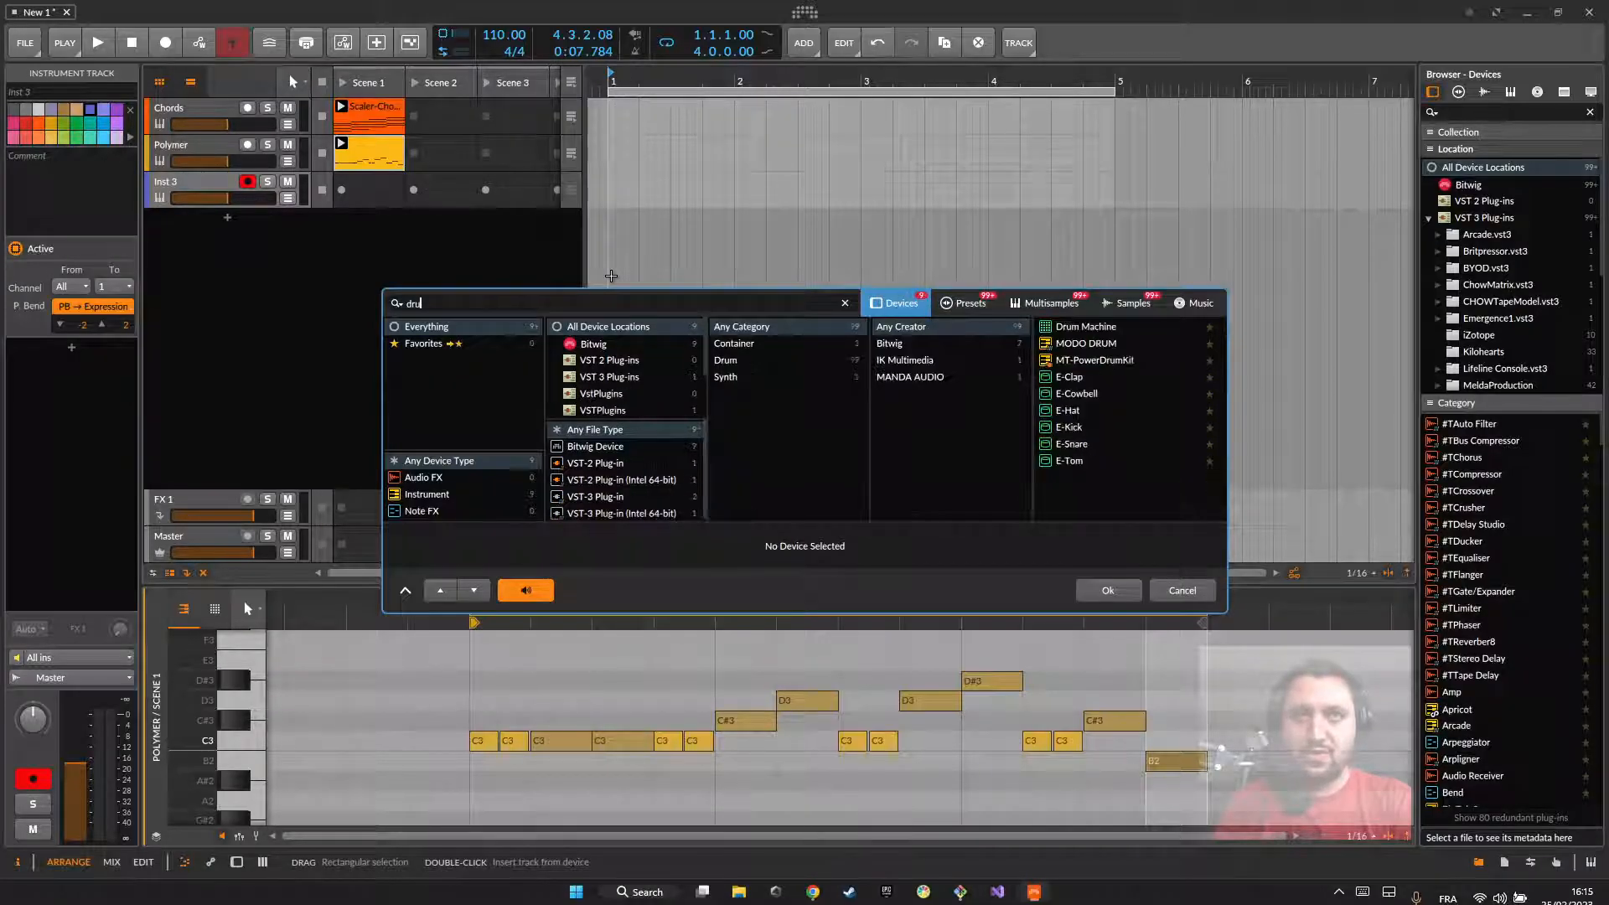
pyautogui.write('m')
pyautogui.doubleClick(1073, 329)
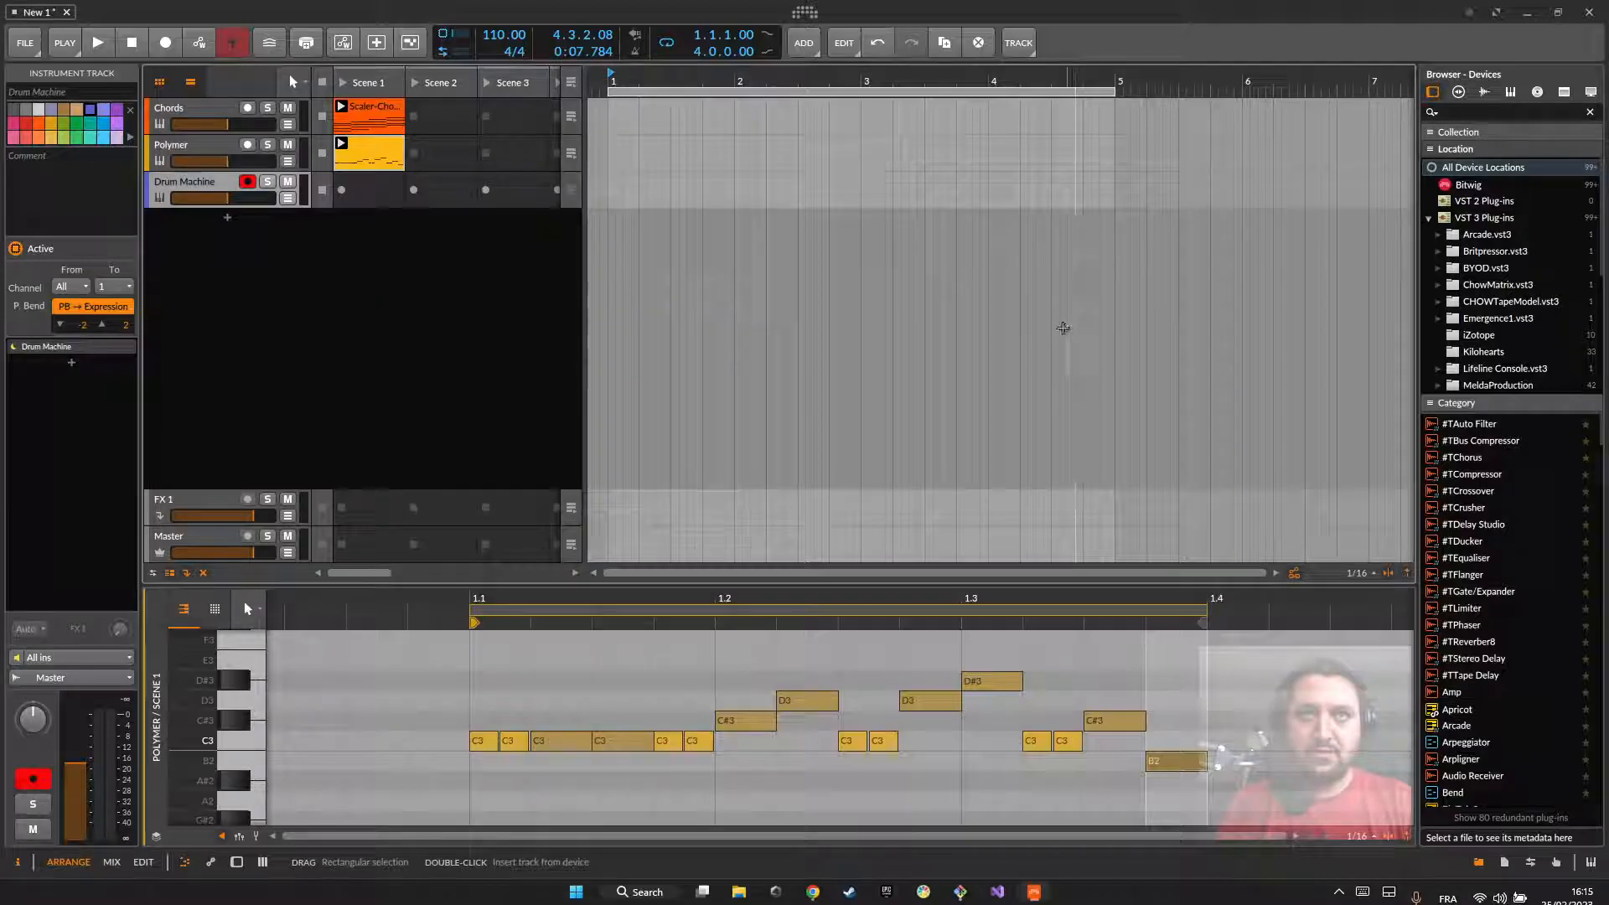
# Step: Load the 808 Sensitive (Bass-08) preset into the Drum Machine
pyautogui.doubleClick(185, 195)
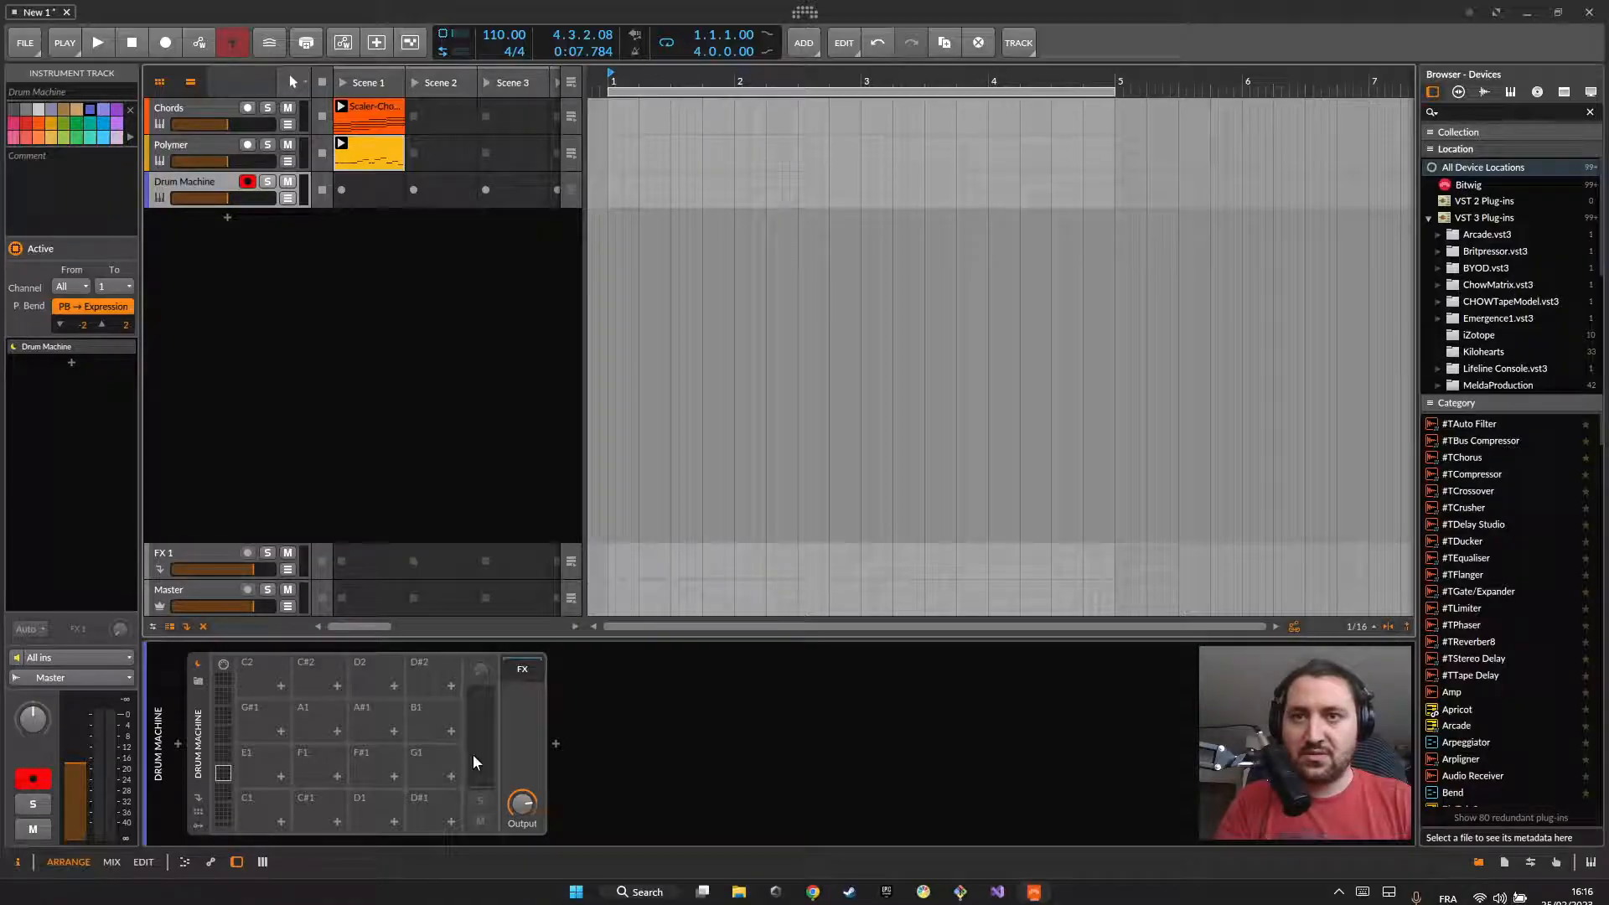
pyautogui.click(198, 680)
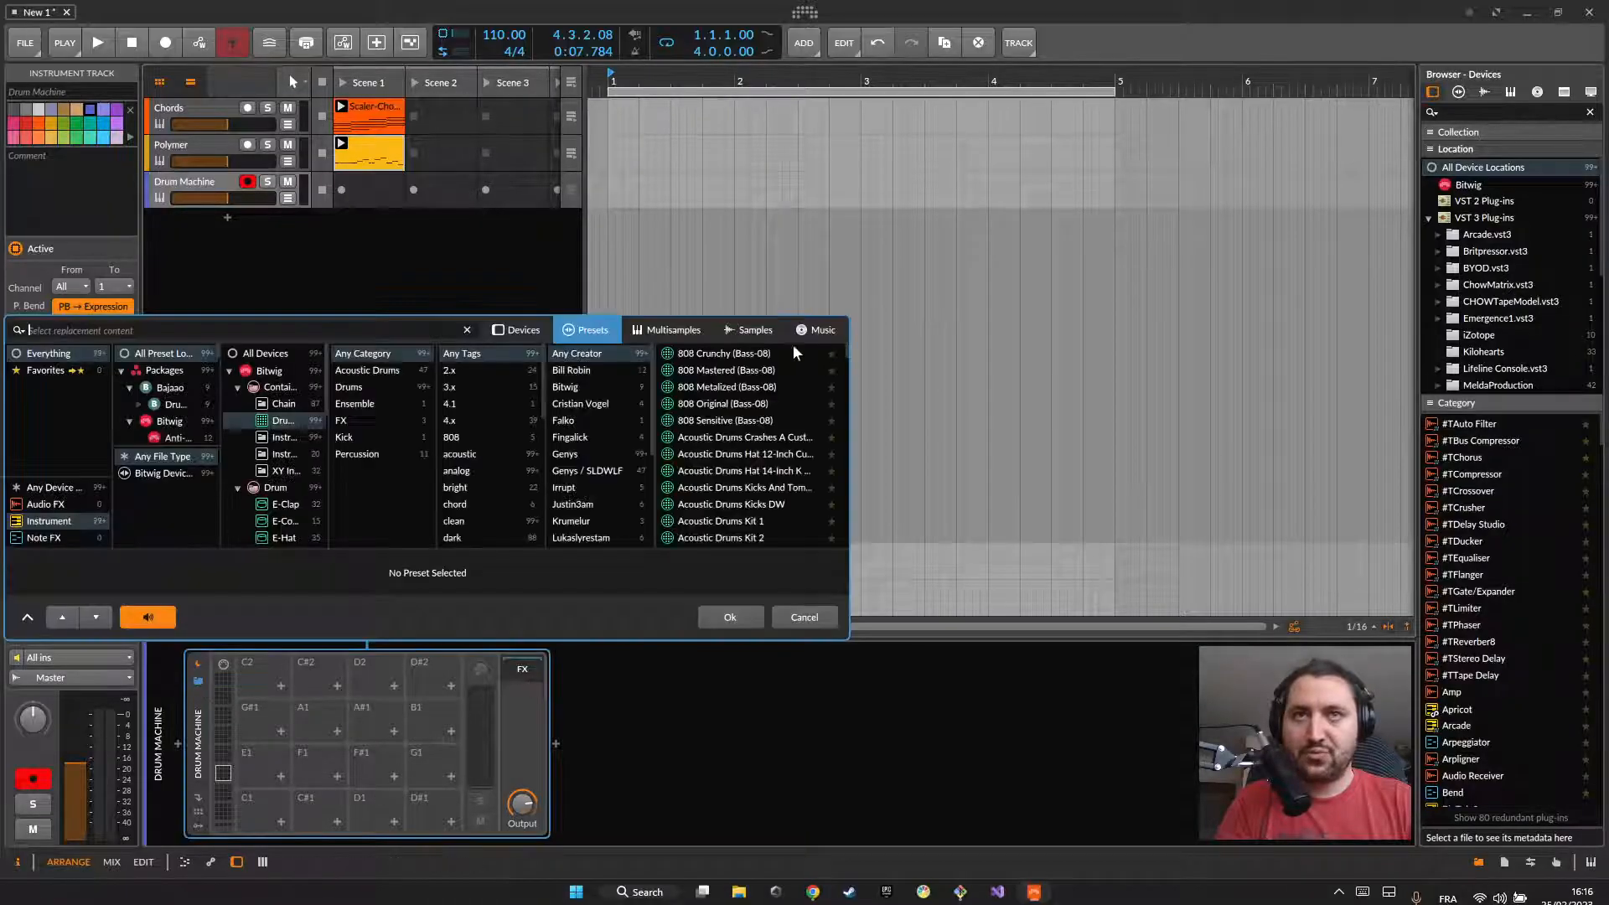
pyautogui.click(702, 417)
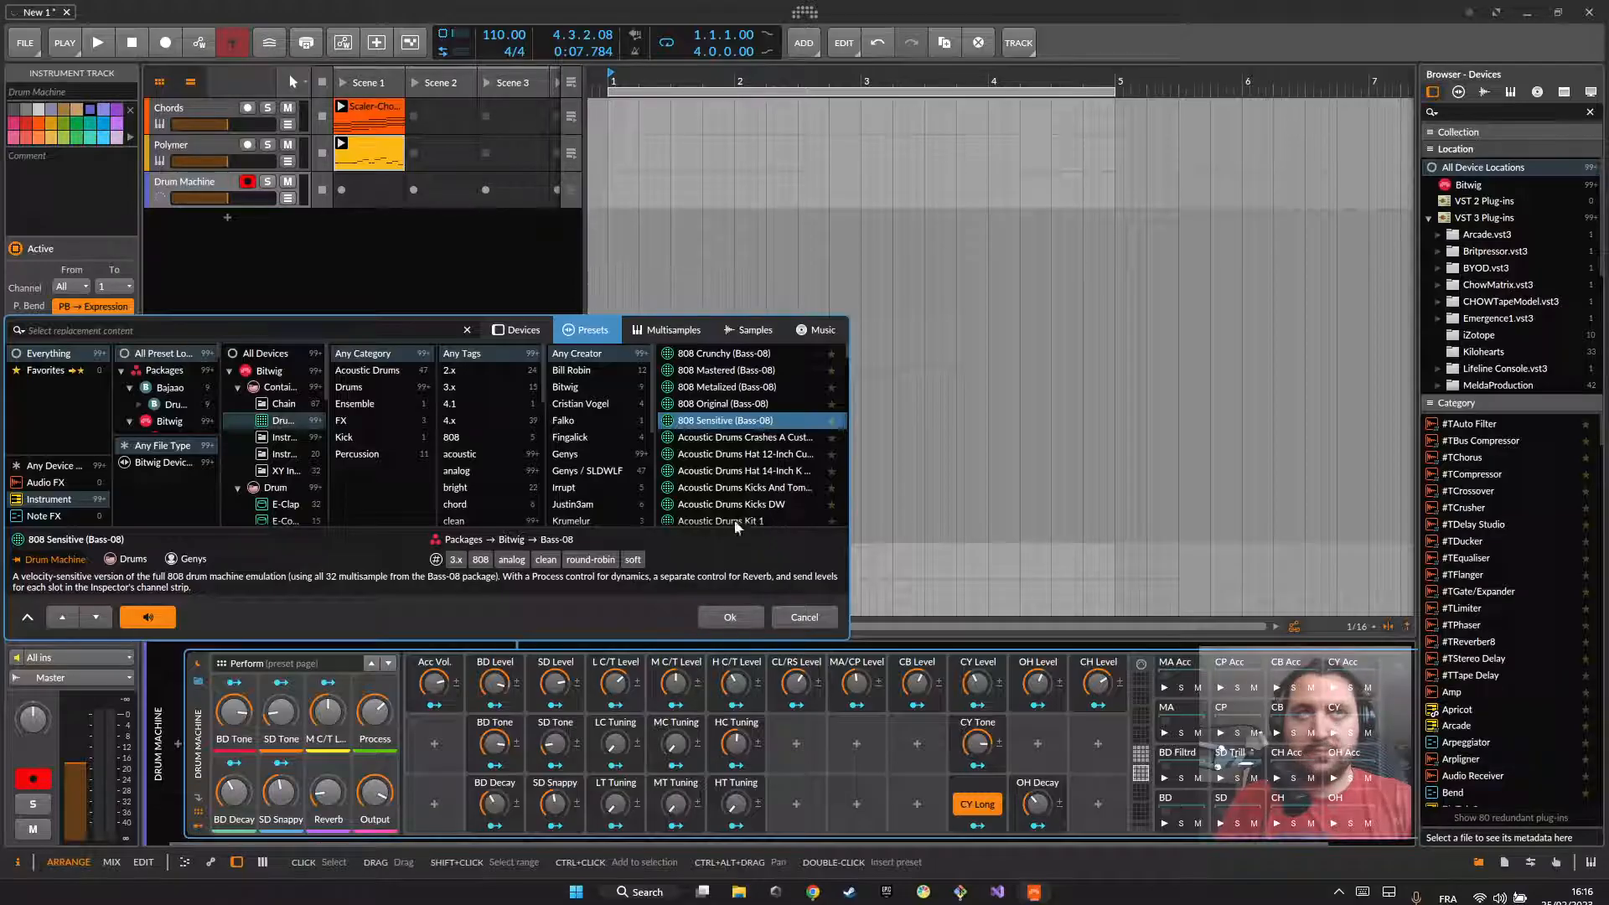
pyautogui.press('Return')
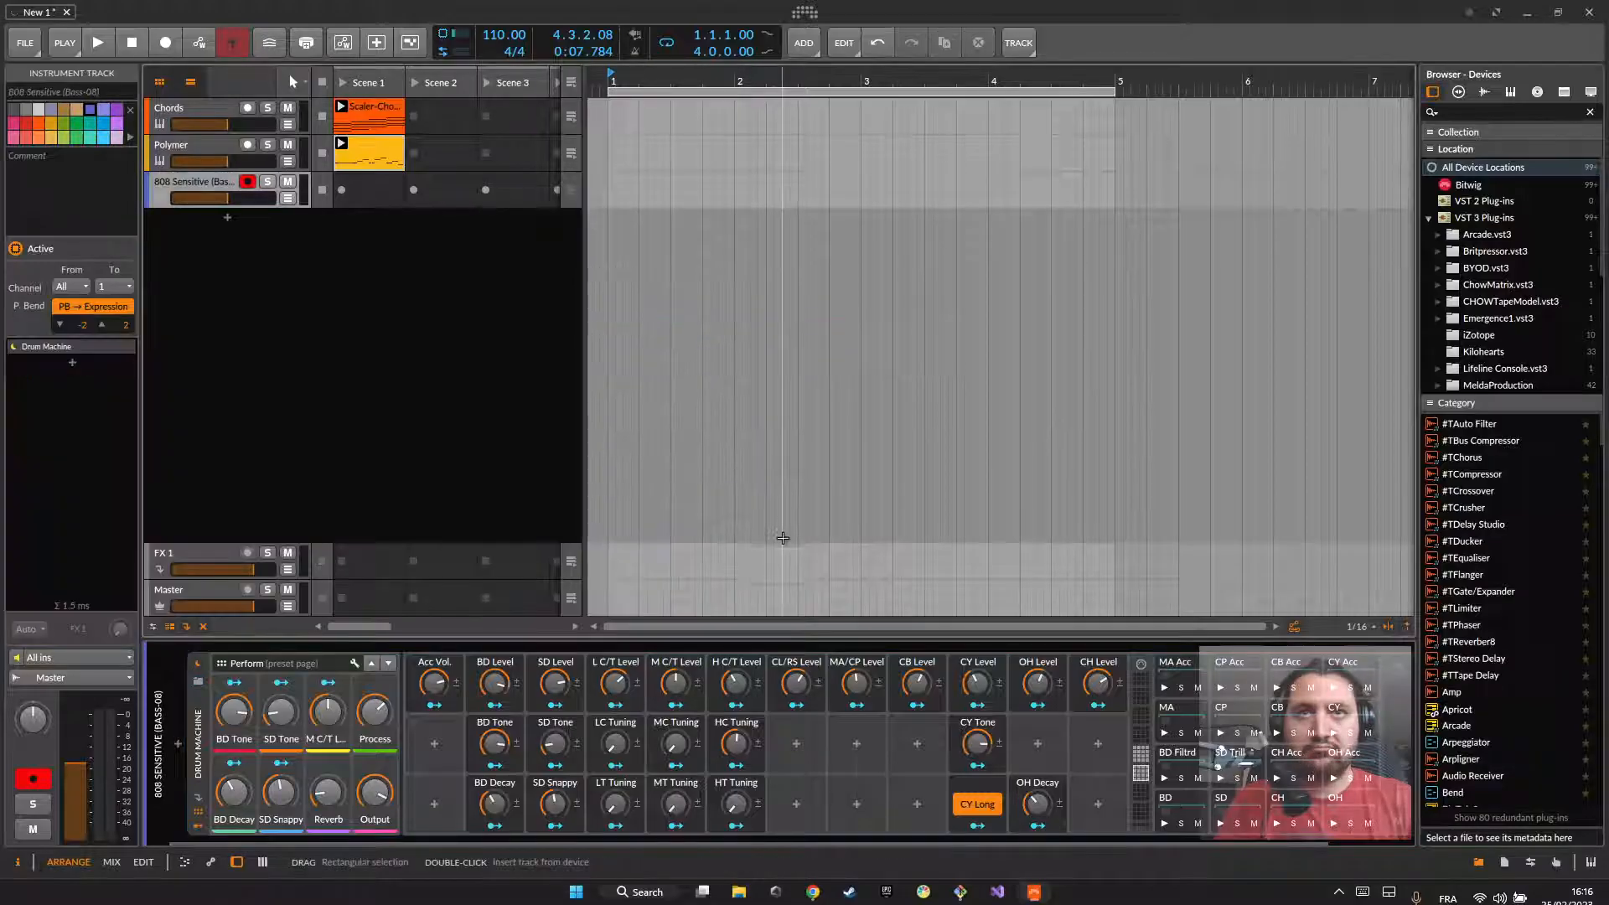
# Step: Create a clip in the drum track's Scene 1 slot and shorten its loop to three sixteenths
pyautogui.click(368, 190)
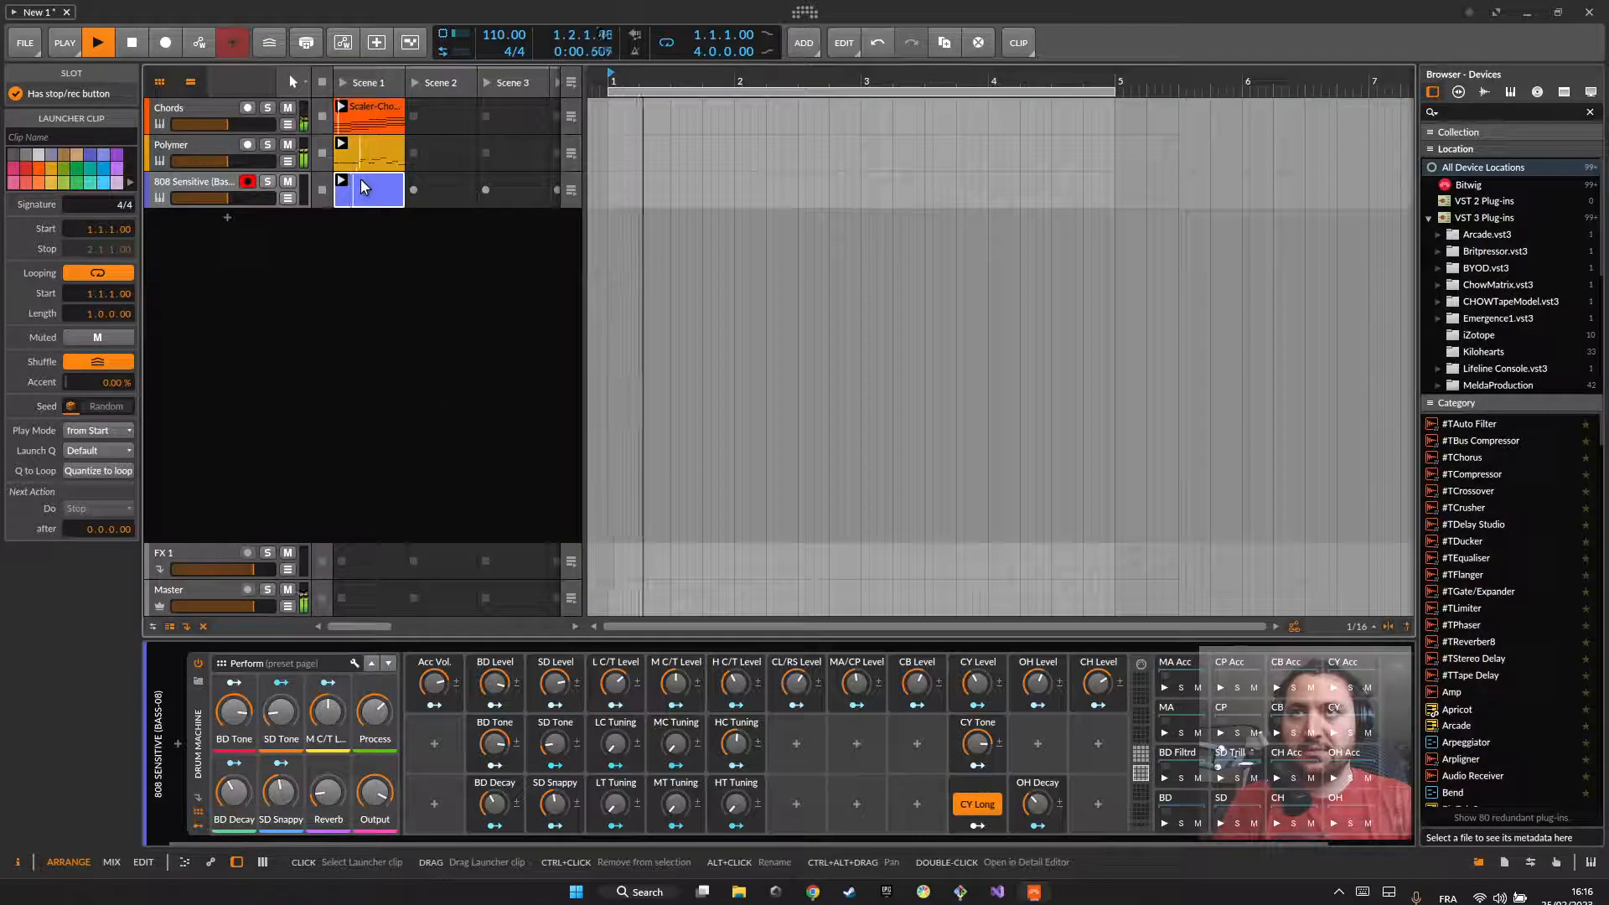
pyautogui.doubleClick(352, 189)
pyautogui.moveTo(1392, 608); pyautogui.dragTo(494, 609)
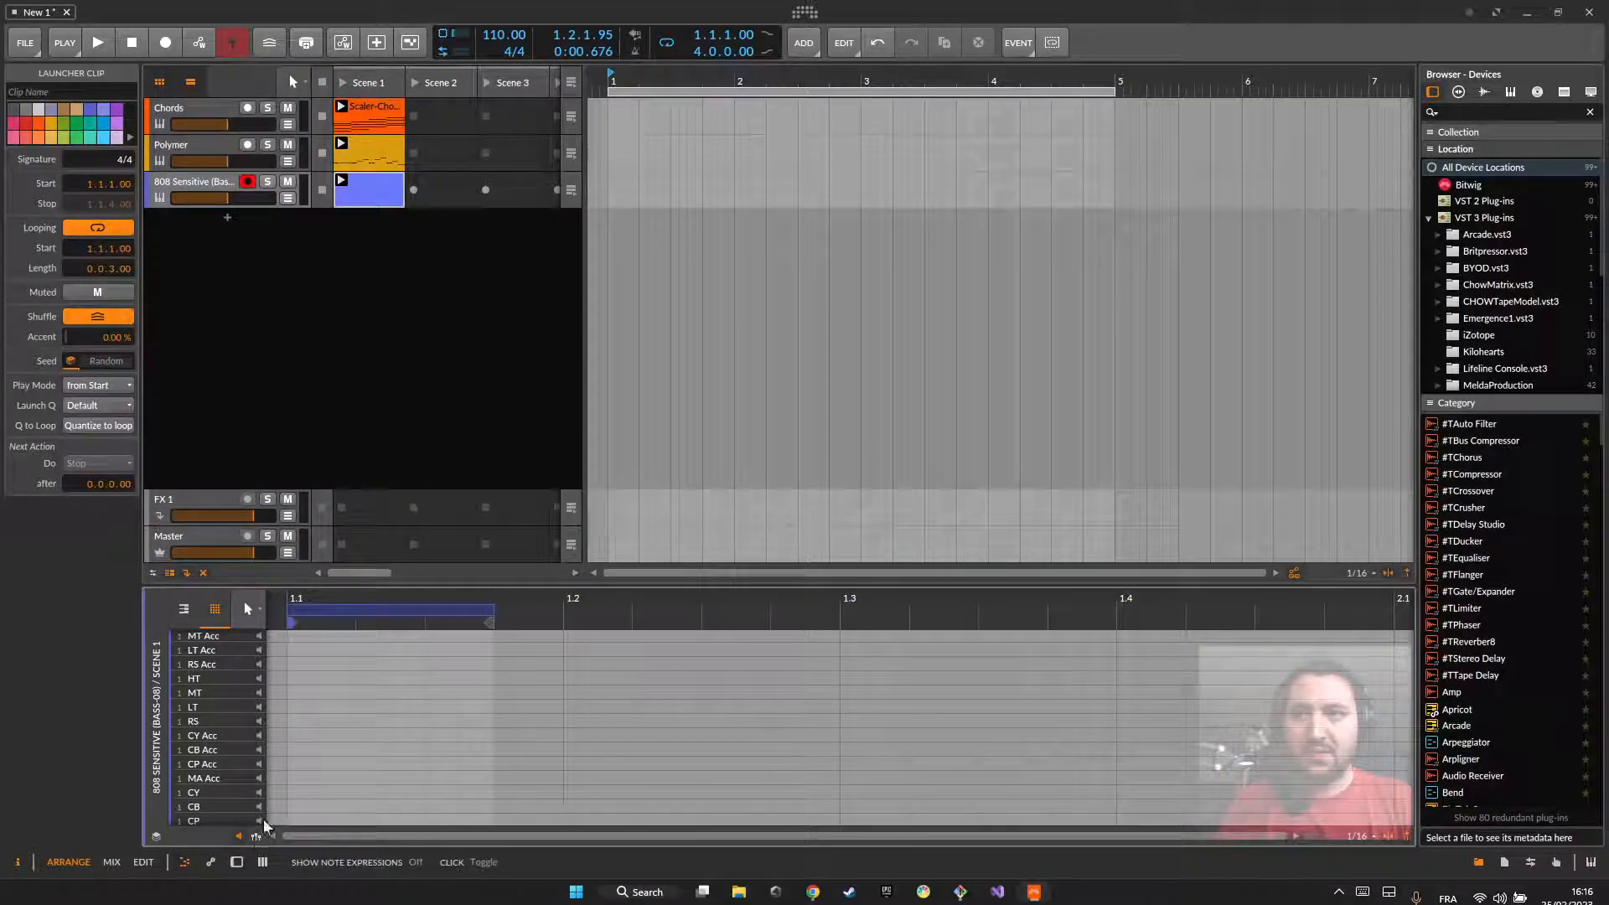
pyautogui.scroll(2, 341, 767)
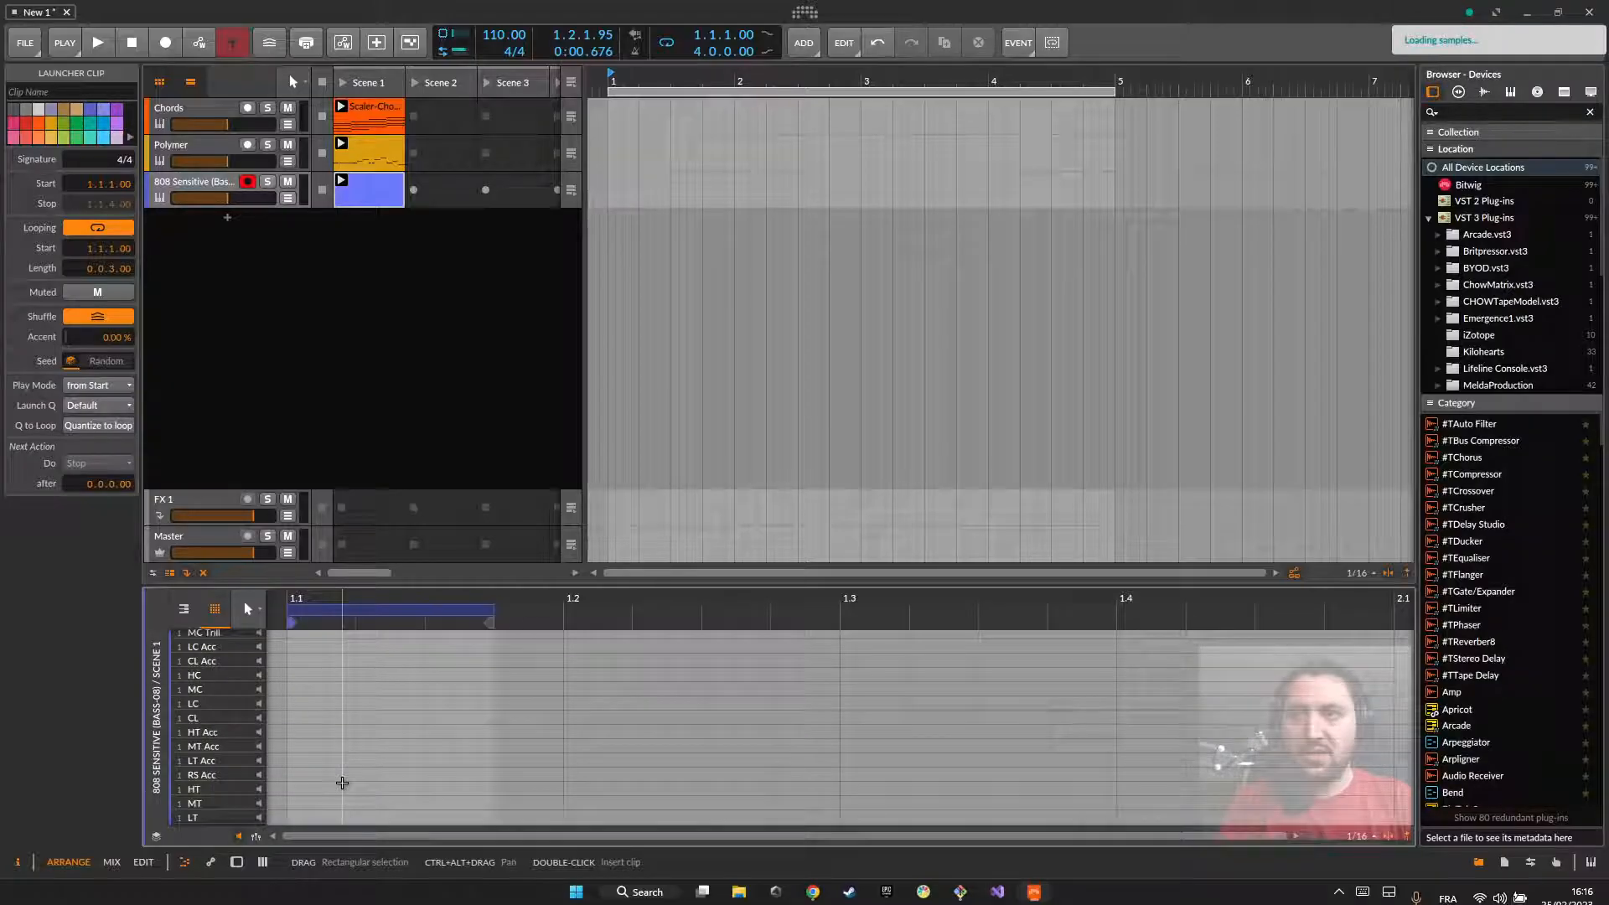
# Step: Replace the Drum Machine's 808 preset with Acoustic Drums Kit 1
pyautogui.doubleClick(208, 195)
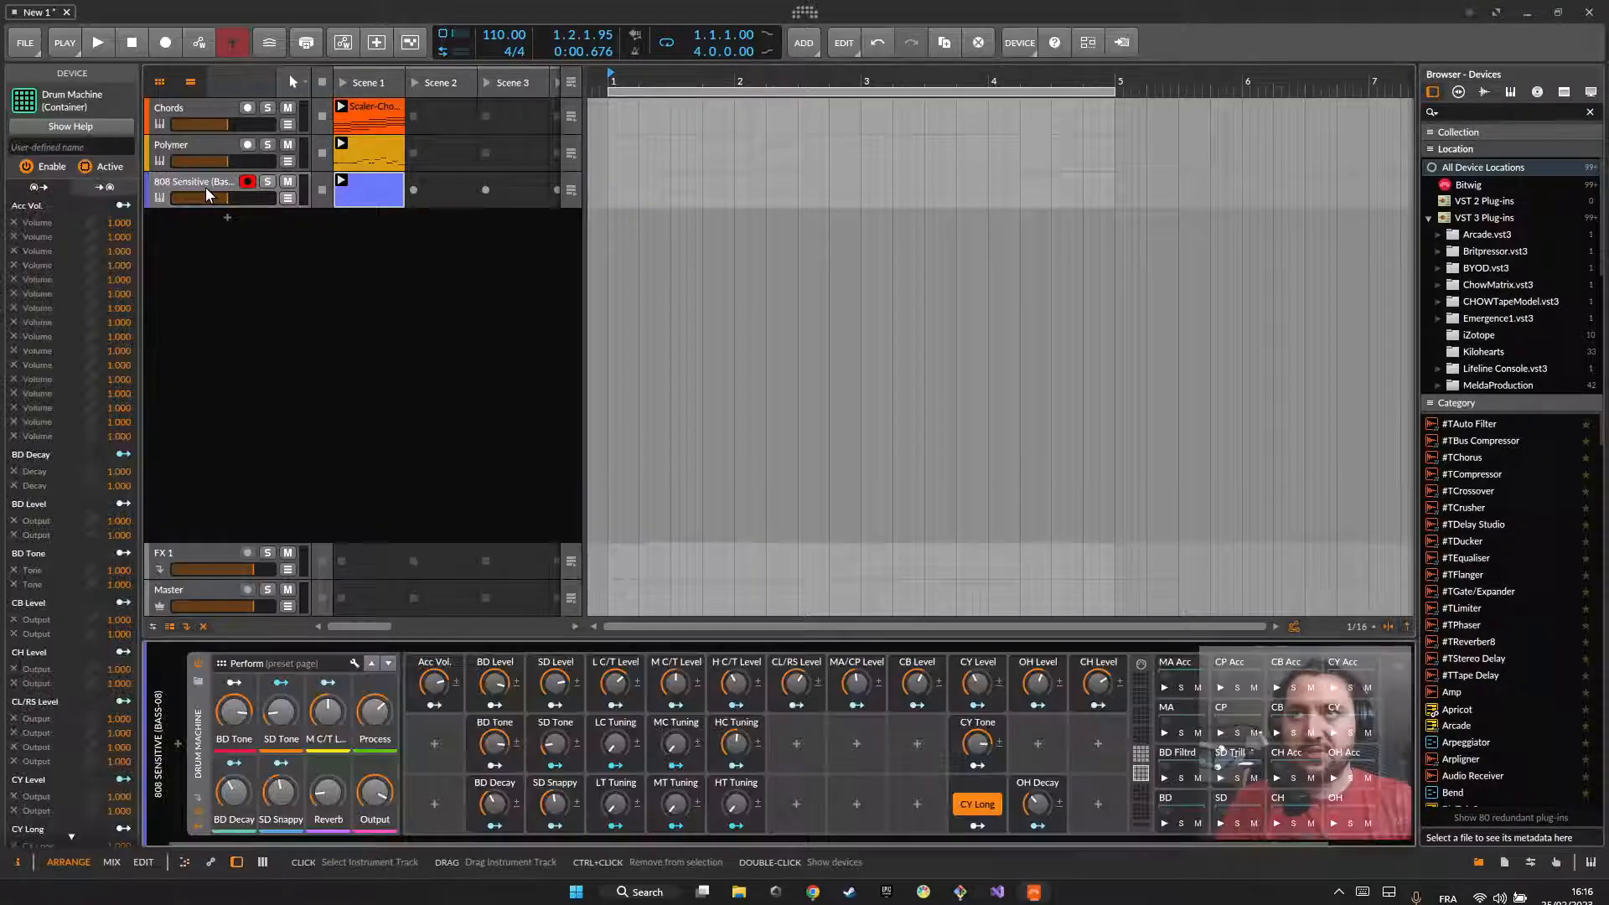
pyautogui.moveTo(816, 842); pyautogui.dragTo(1084, 843)
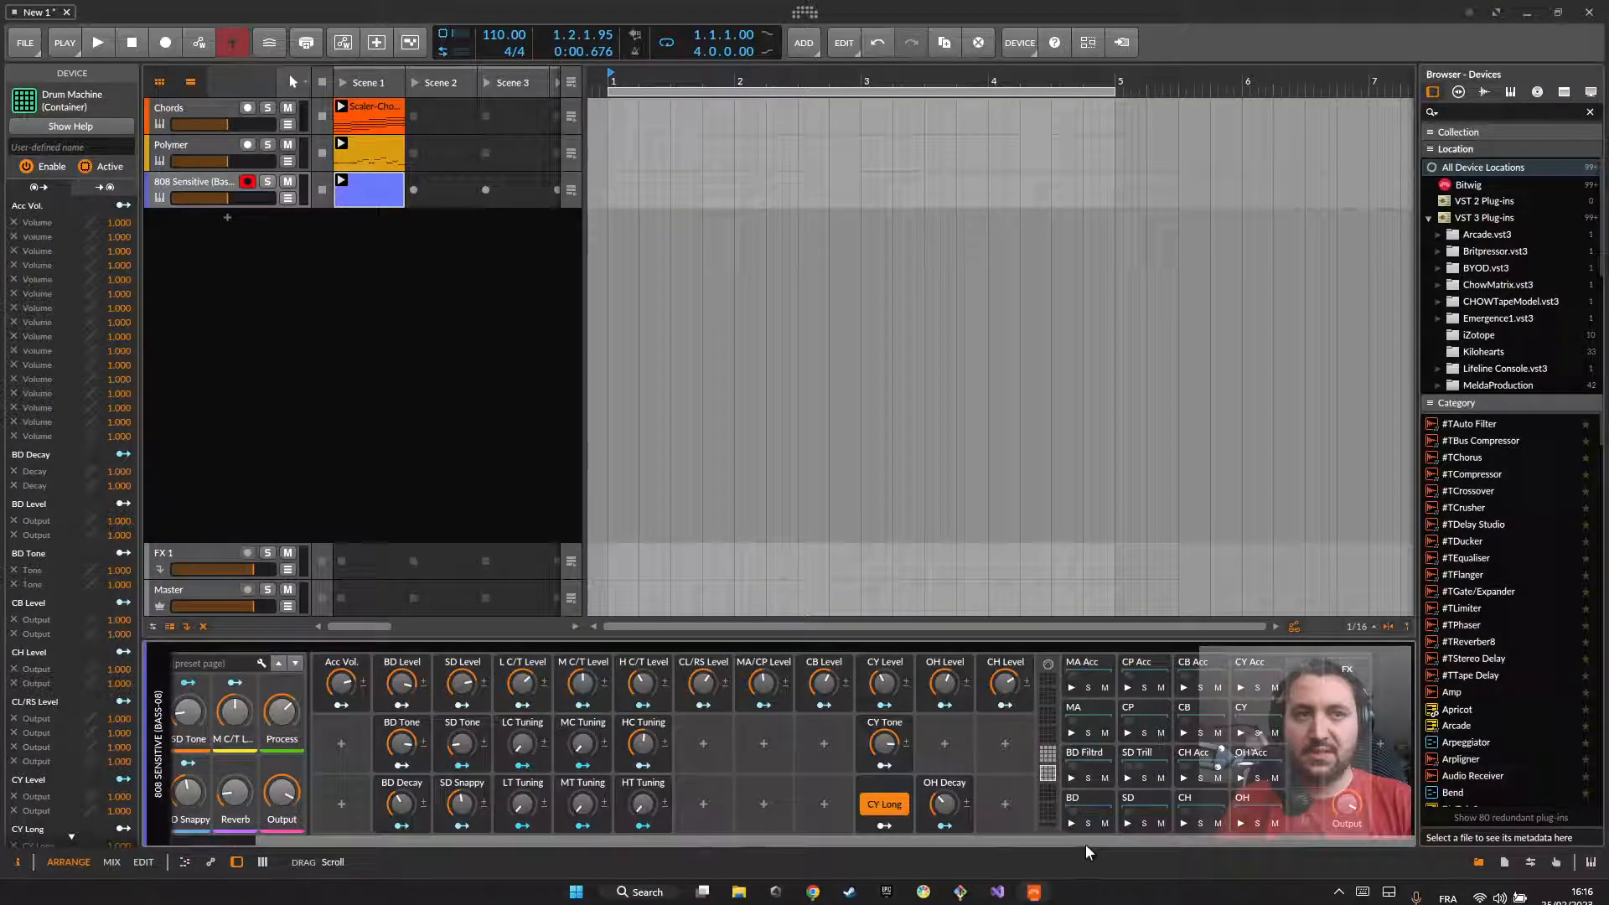
pyautogui.moveTo(352, 836); pyautogui.dragTo(210, 836)
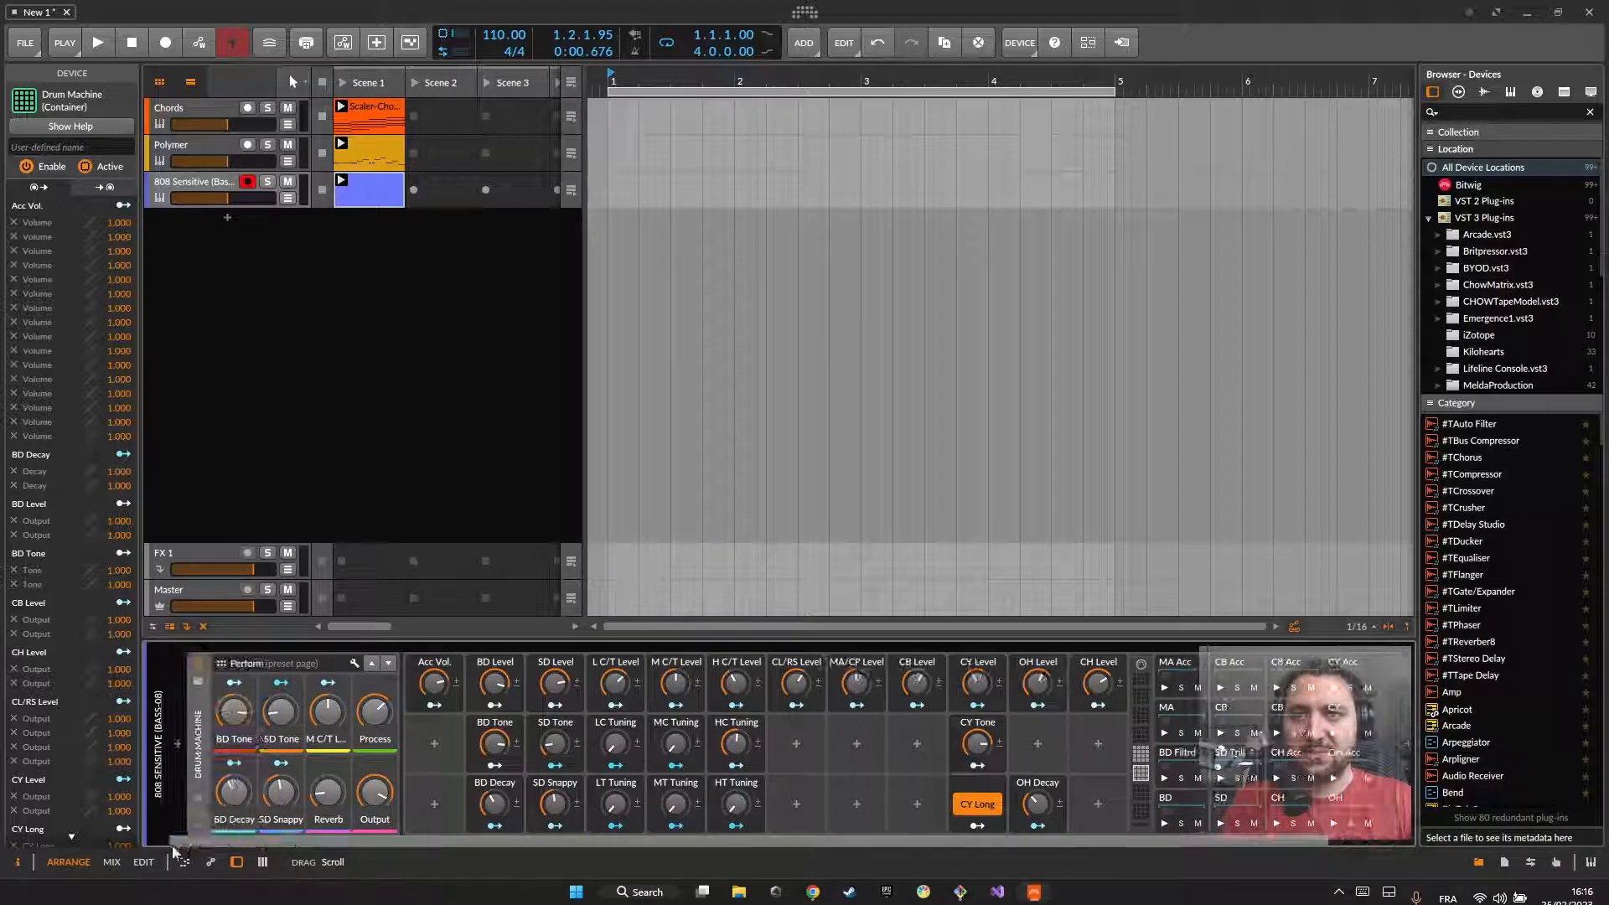
pyautogui.click(200, 681)
pyautogui.scroll(-2, 720, 435)
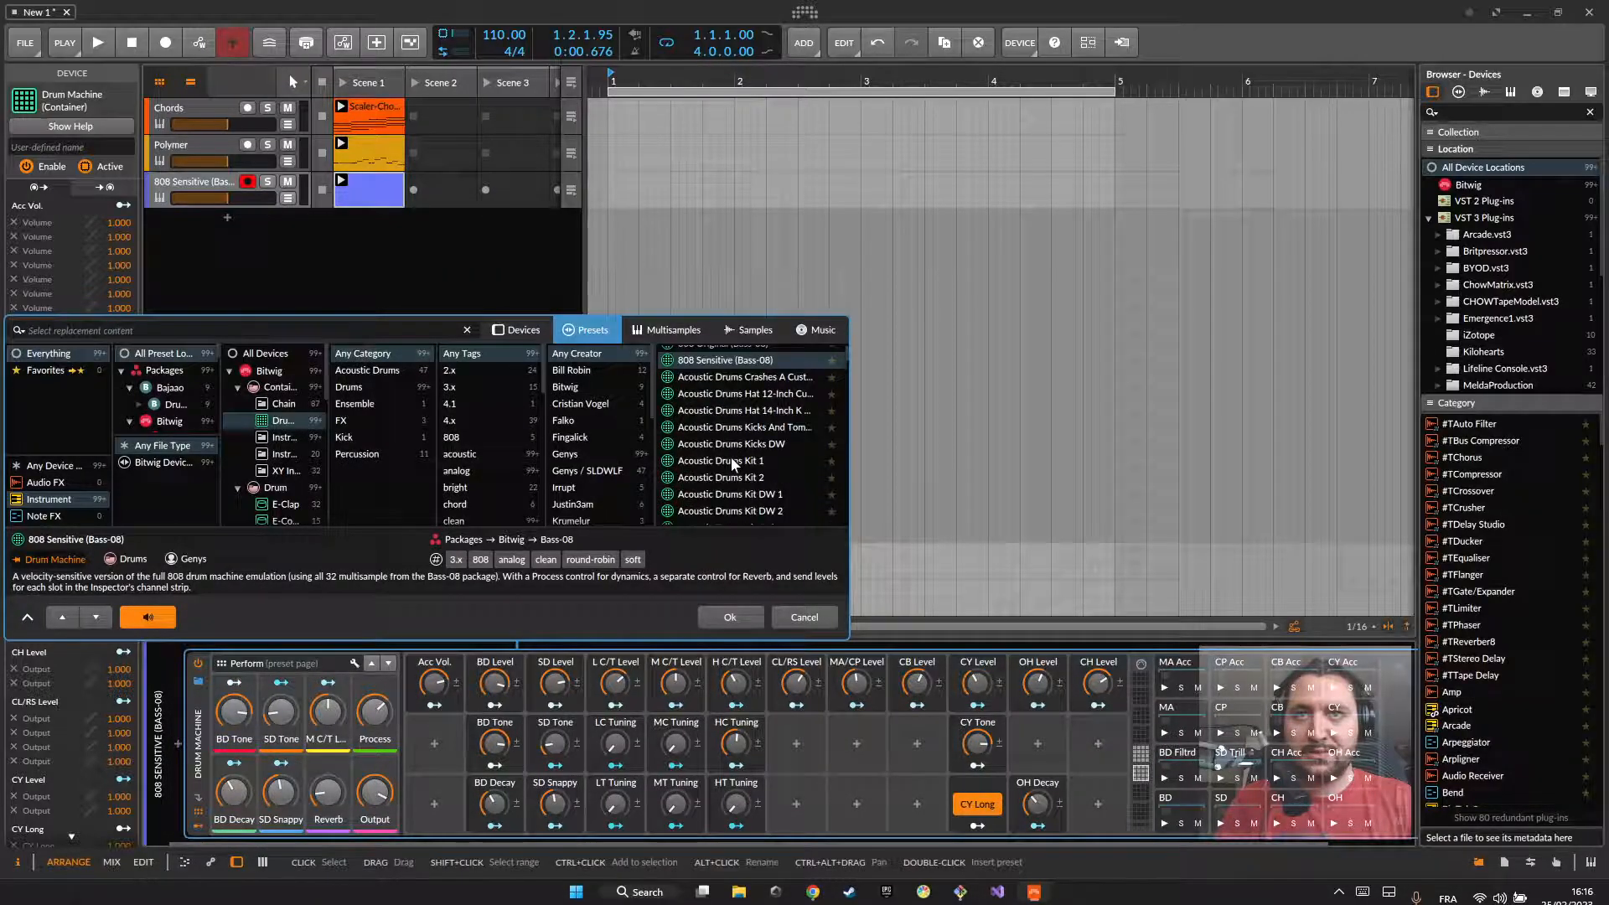
pyautogui.click(730, 456)
pyautogui.click(730, 617)
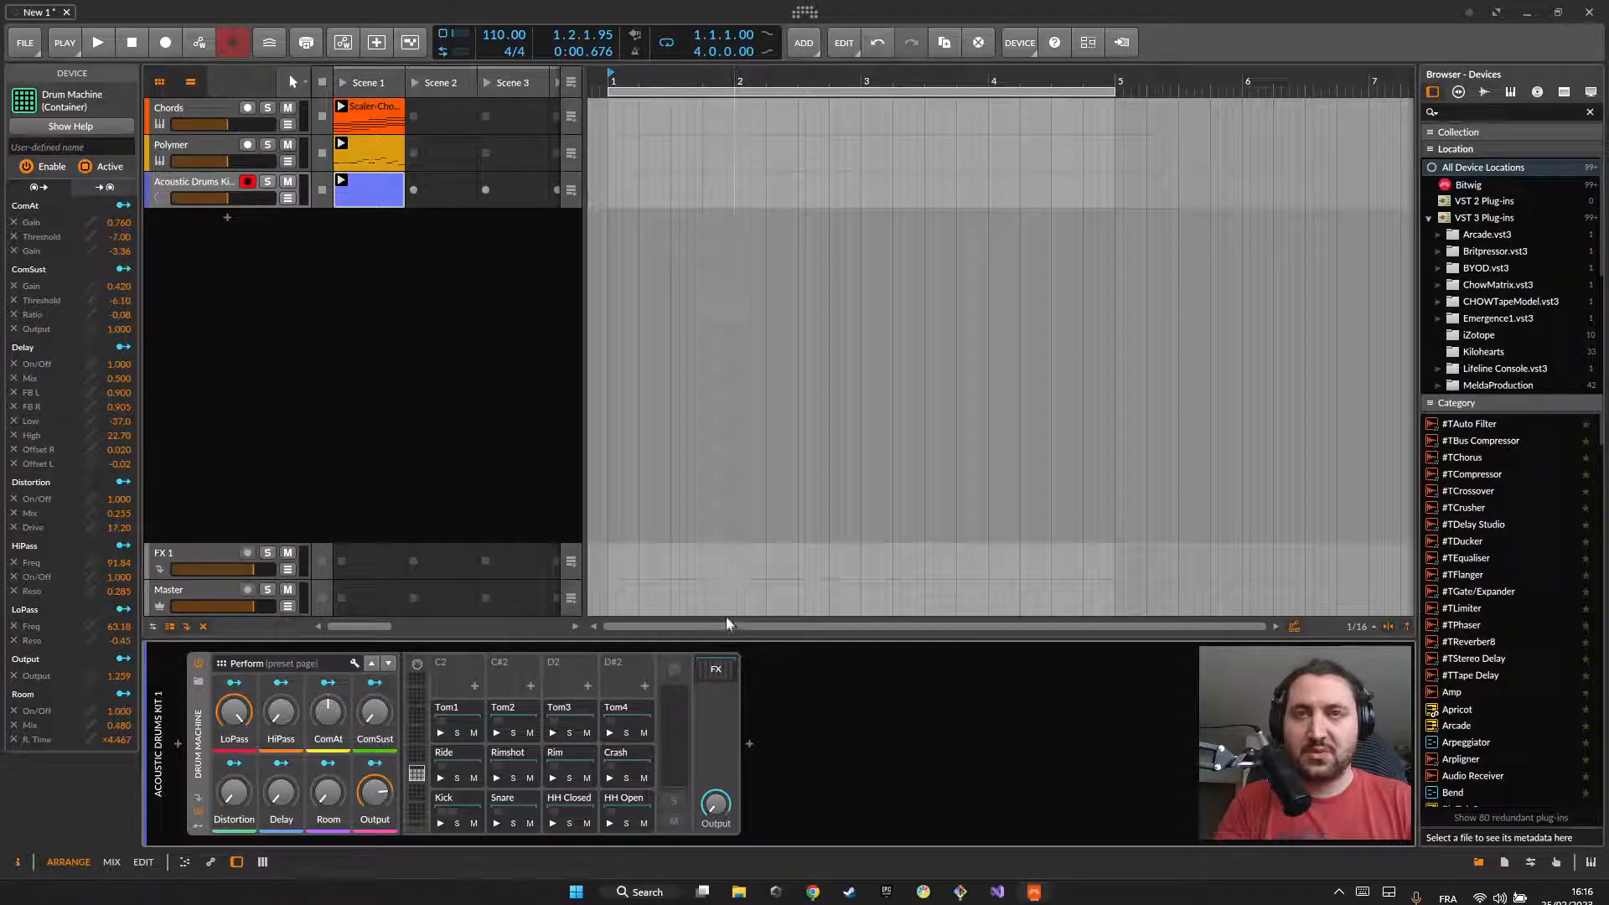
# Step: Audition the kit's Kick pad, and open the drum track's Scene 1 clip for note editing
pyautogui.click(465, 804)
pyautogui.click(437, 824)
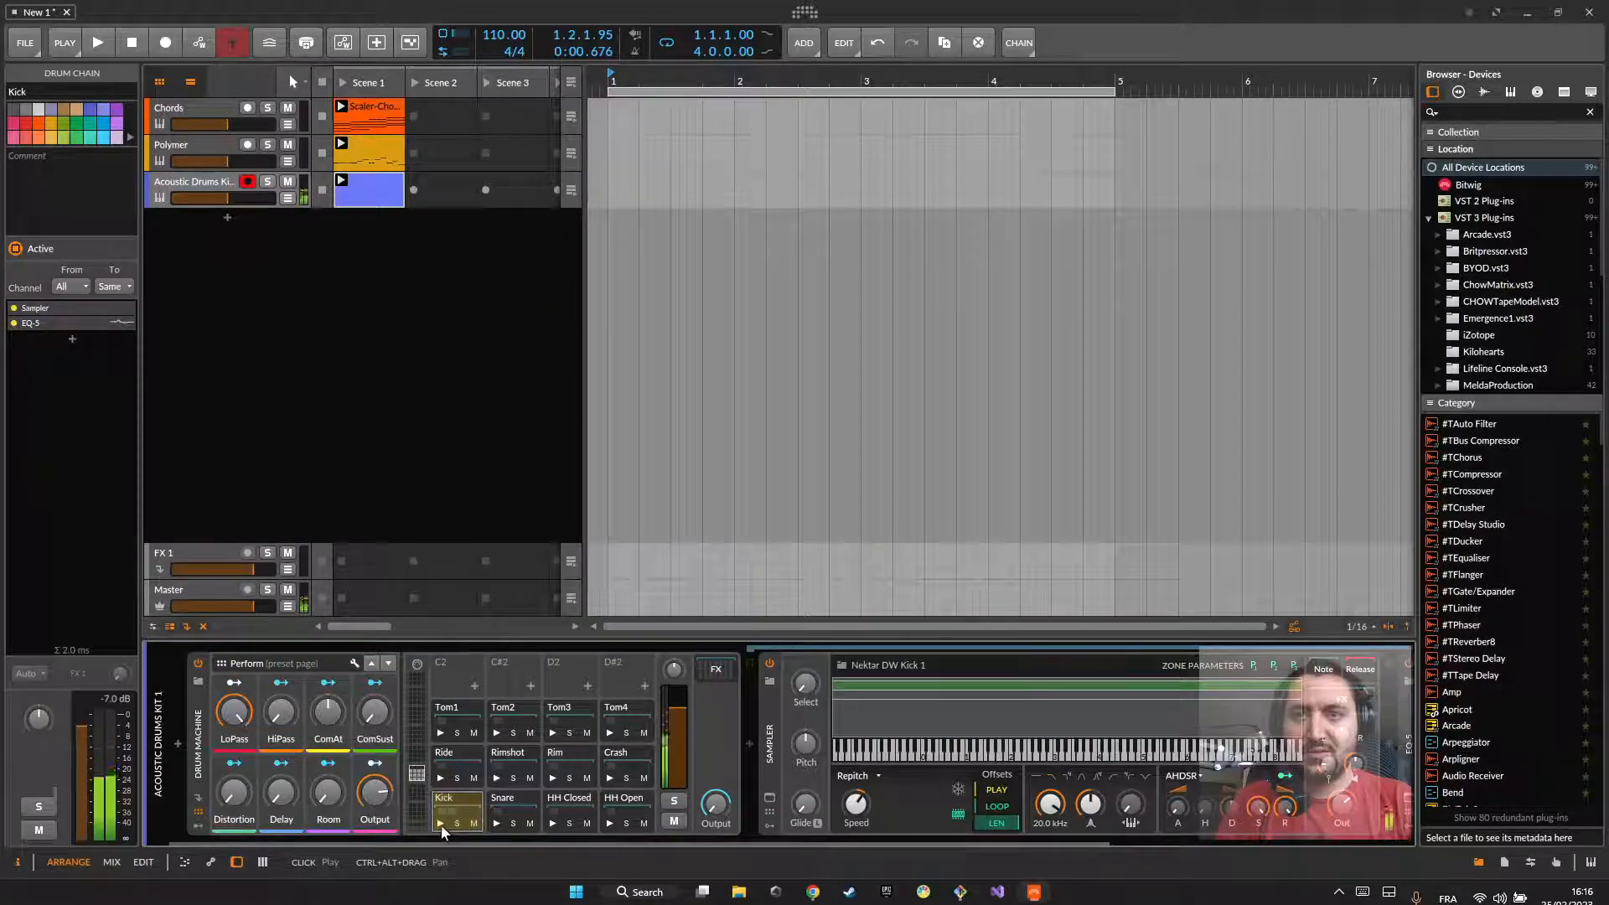
pyautogui.doubleClick(379, 186)
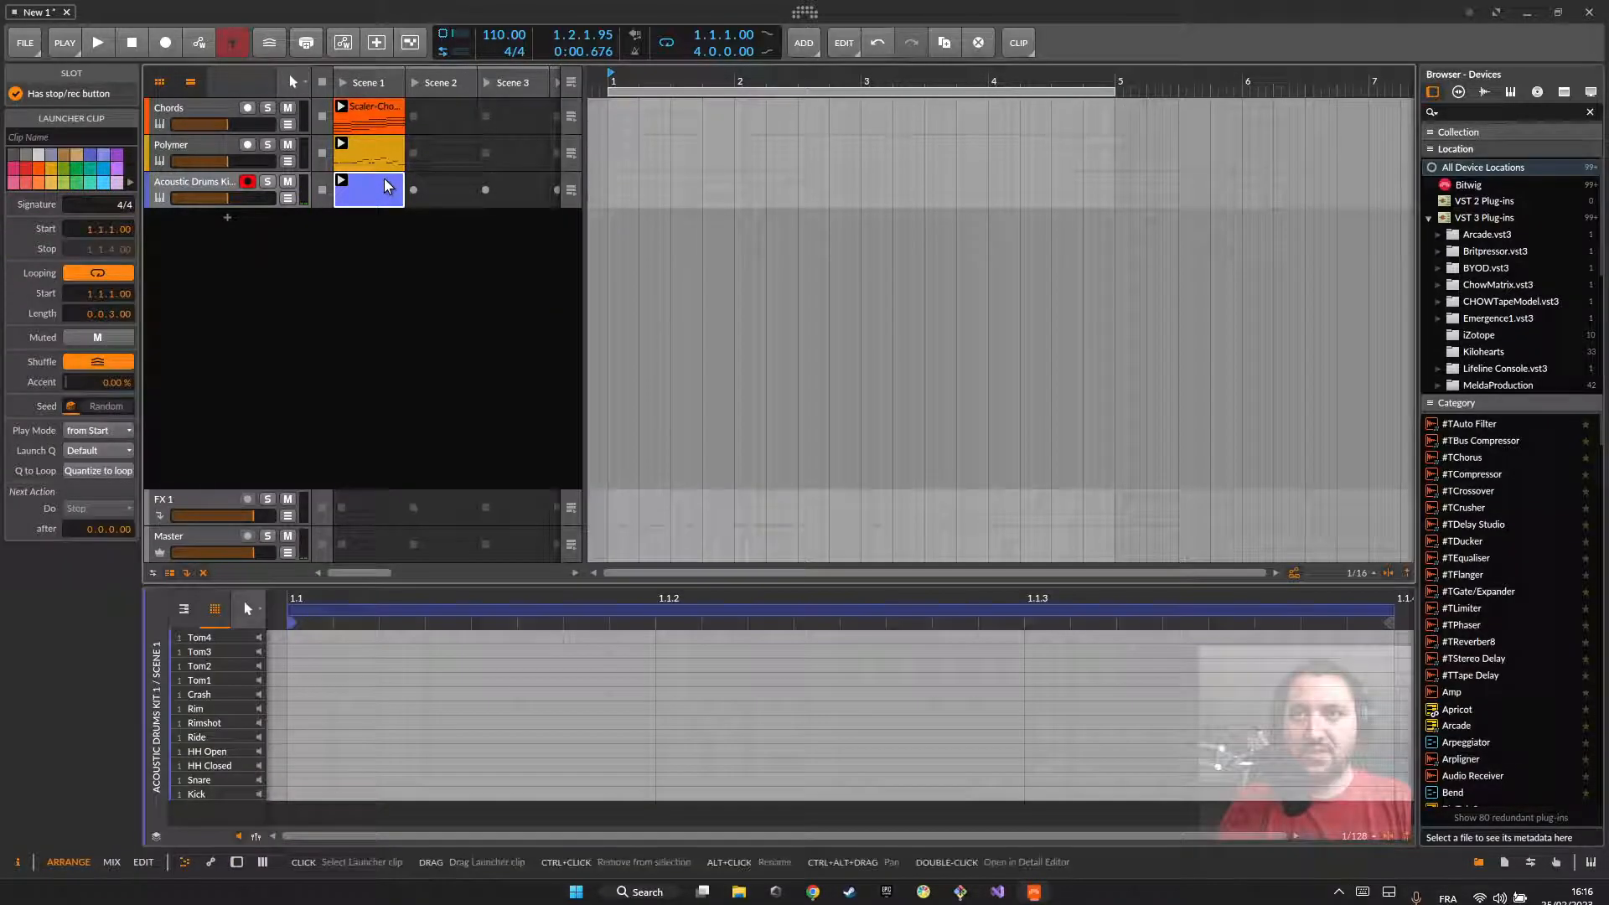
pyautogui.doubleClick(303, 791)
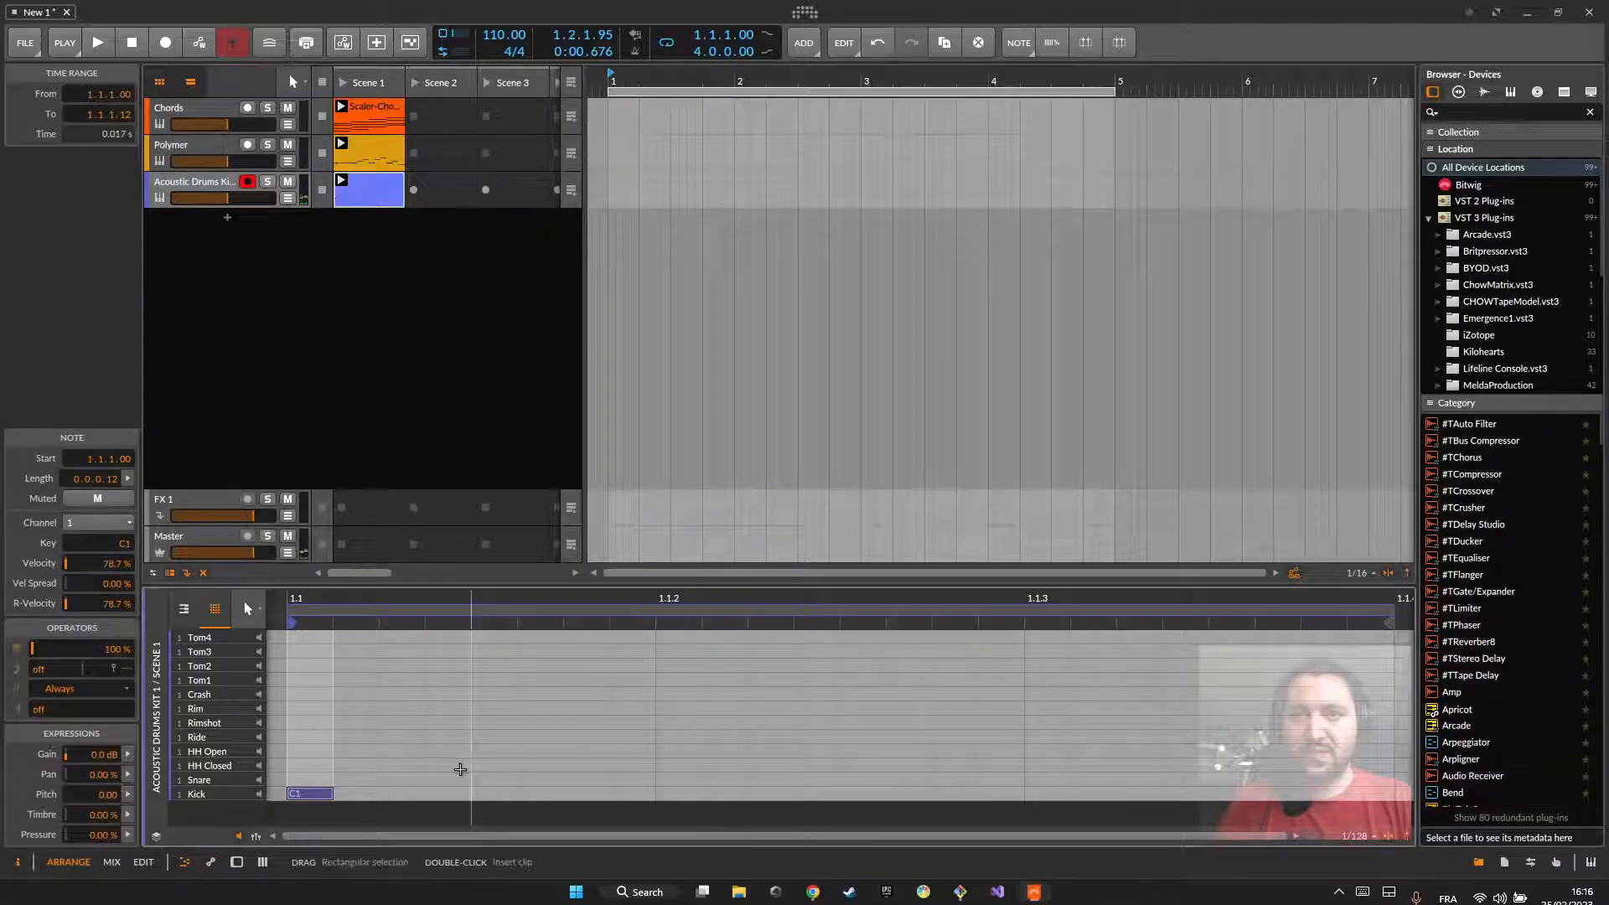
pyautogui.moveTo(1389, 608)
pyautogui.mouseDown()
pyautogui.moveTo(641, 619)
pyautogui.moveTo(1381, 628)
pyautogui.mouseUp()
pyautogui.scroll(-6, 1245, 705)
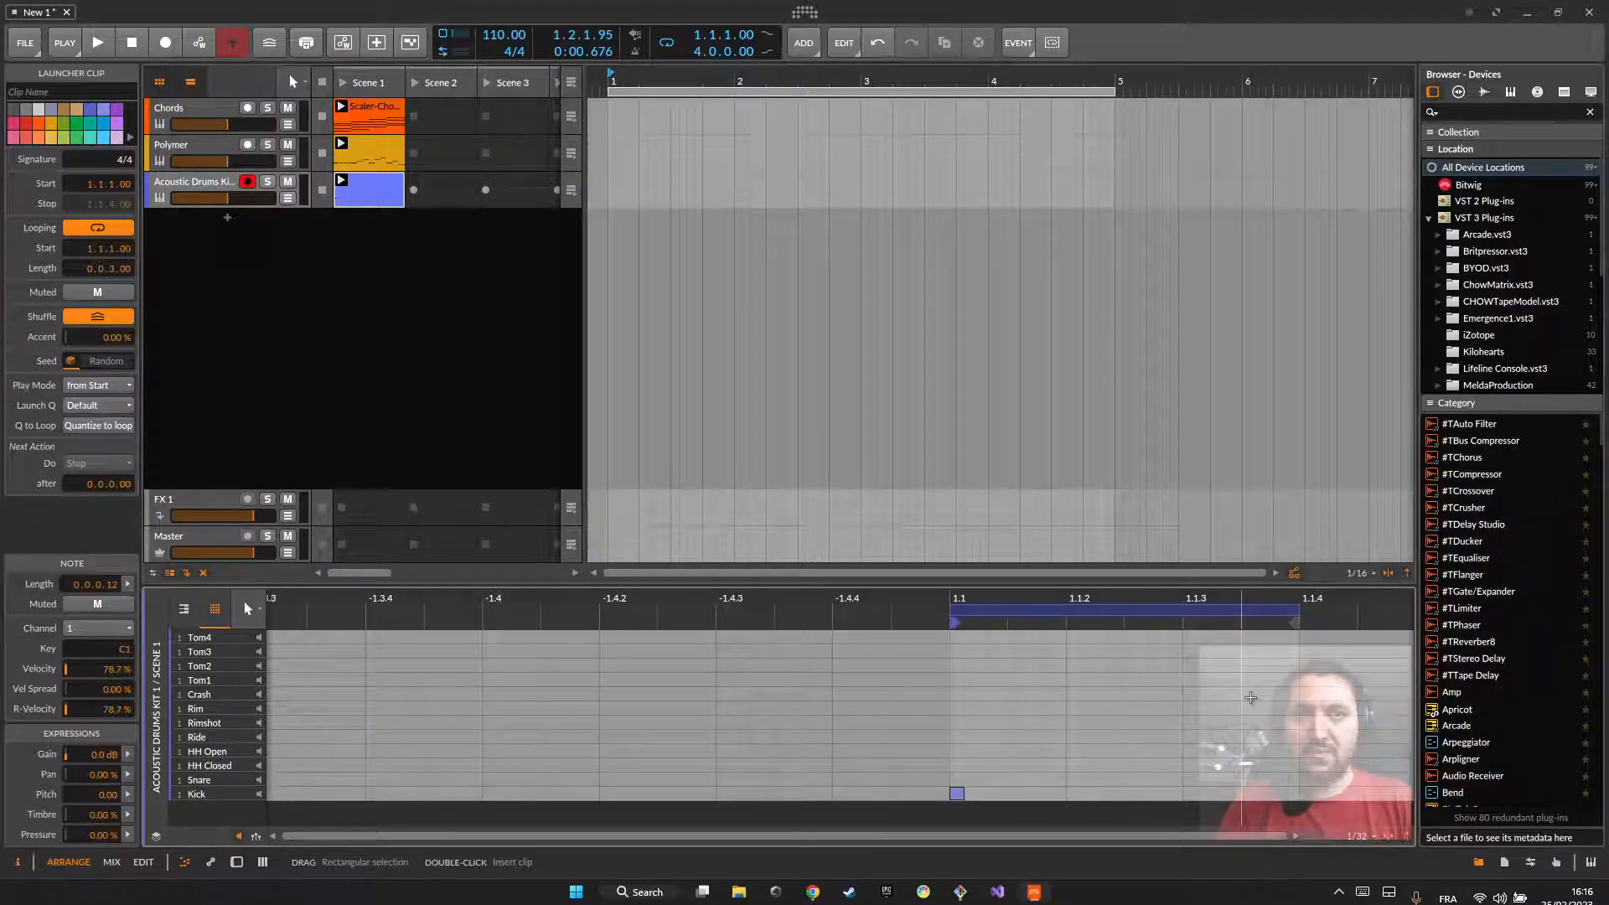
pyautogui.moveTo(1222, 832); pyautogui.dragTo(1289, 900)
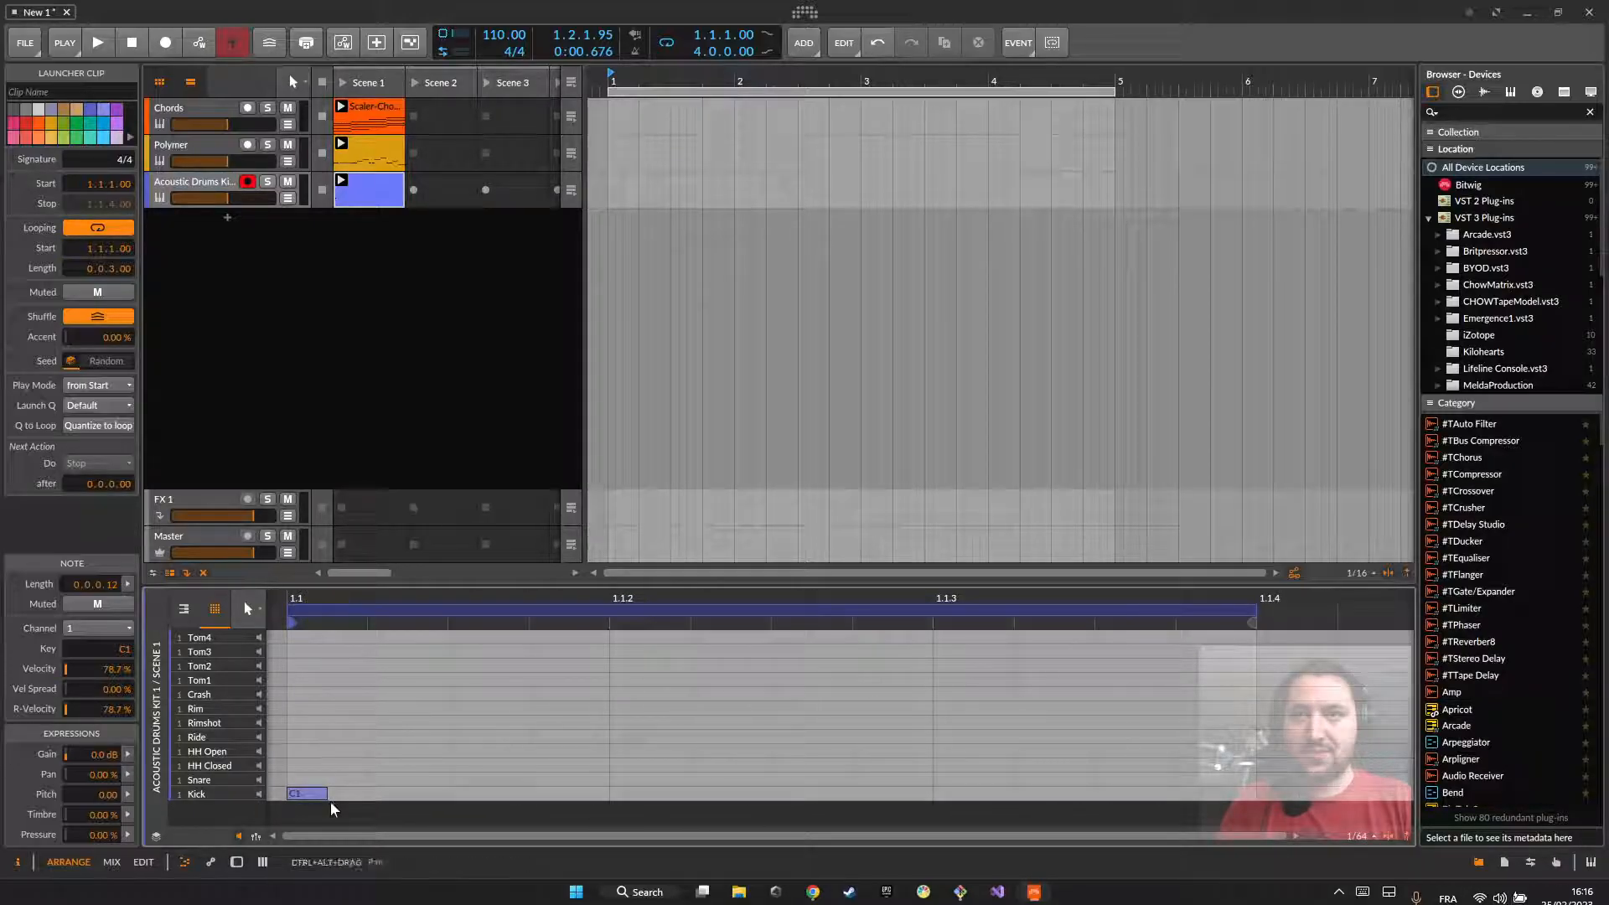
pyautogui.doubleClick(300, 791)
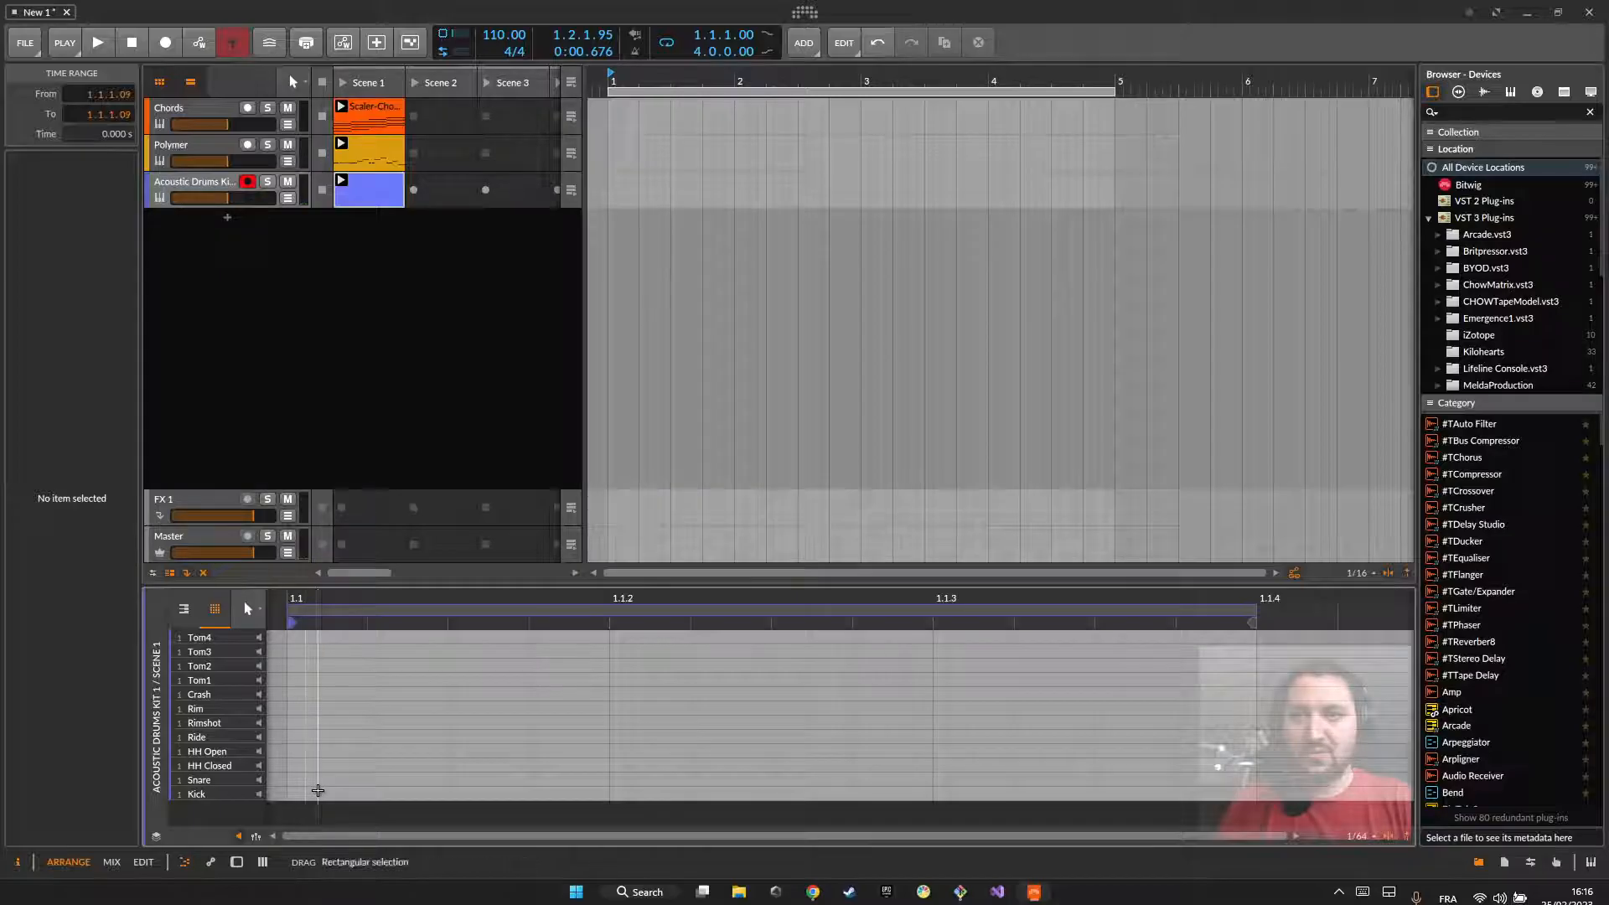
# Step: Draw four consecutive kick notes: two thirty-seconds from 1.1.1, and one sixteenth each at 1.1.2 and 1.1.3
pyautogui.doubleClick(317, 791)
pyautogui.moveTo(344, 794); pyautogui.dragTo(449, 801)
pyautogui.doubleClick(467, 795)
pyautogui.doubleClick(658, 795)
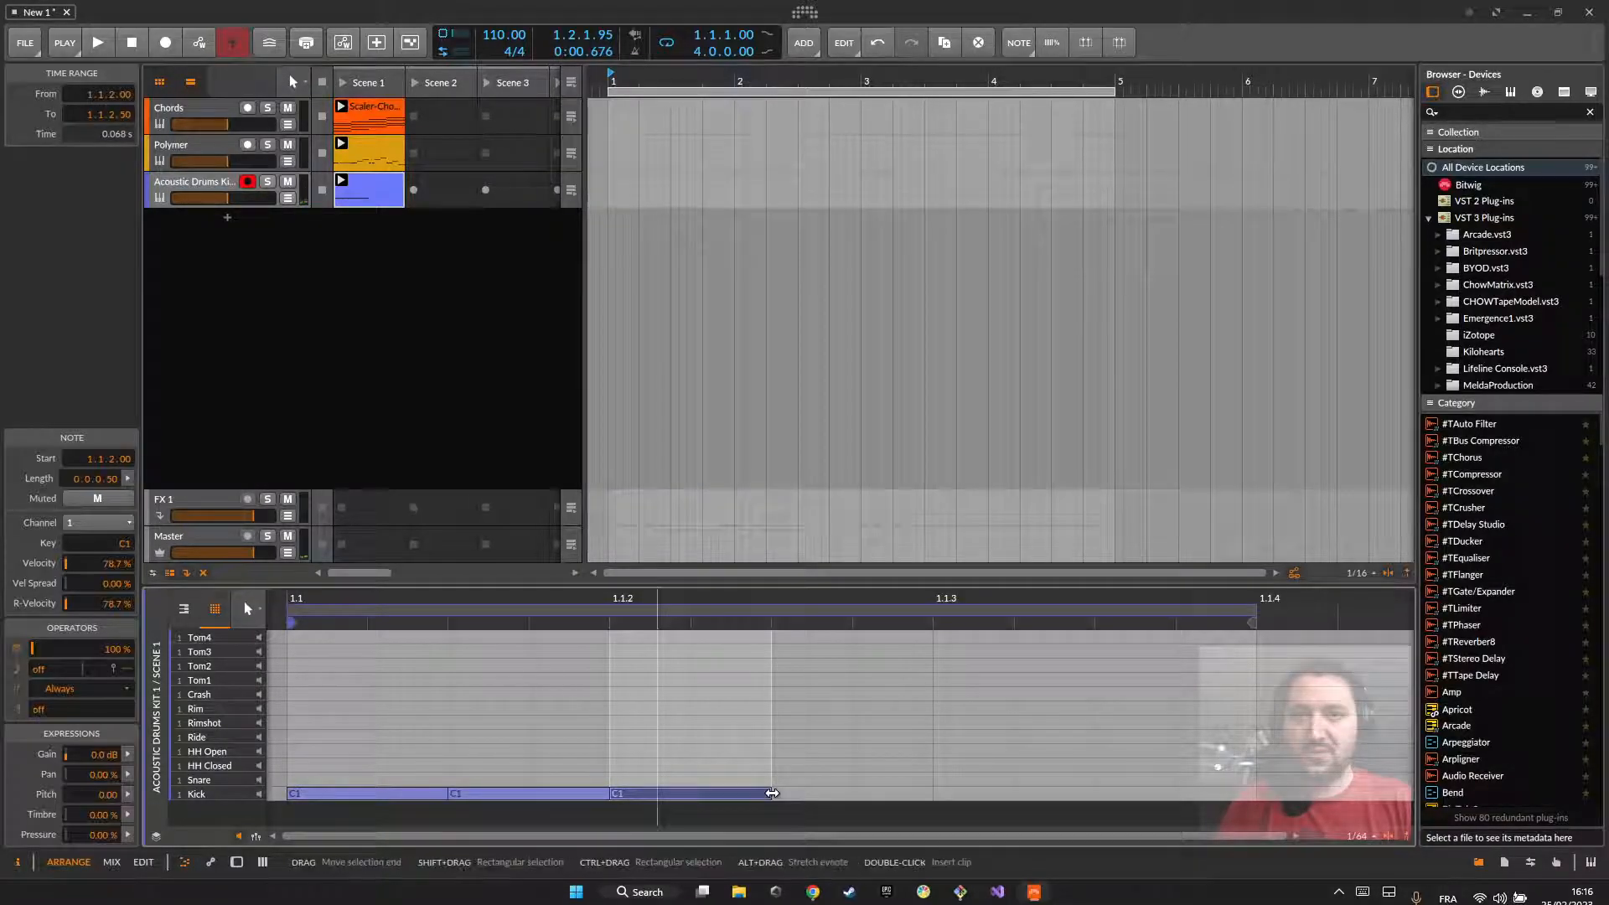
pyautogui.moveTo(769, 794); pyautogui.dragTo(914, 803)
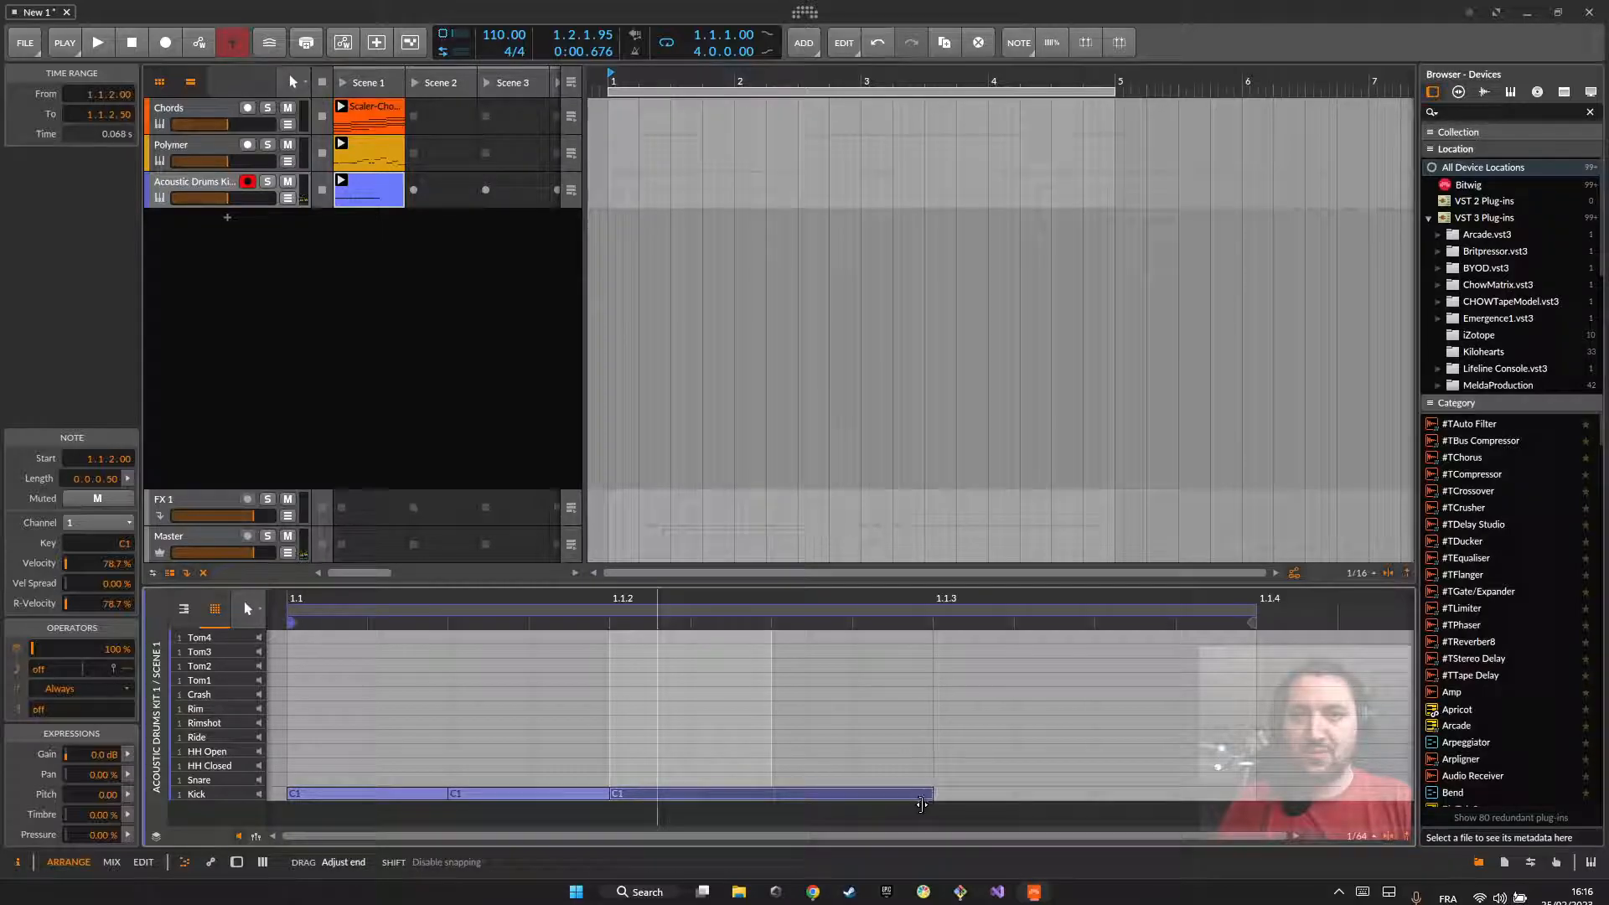
pyautogui.doubleClick(965, 793)
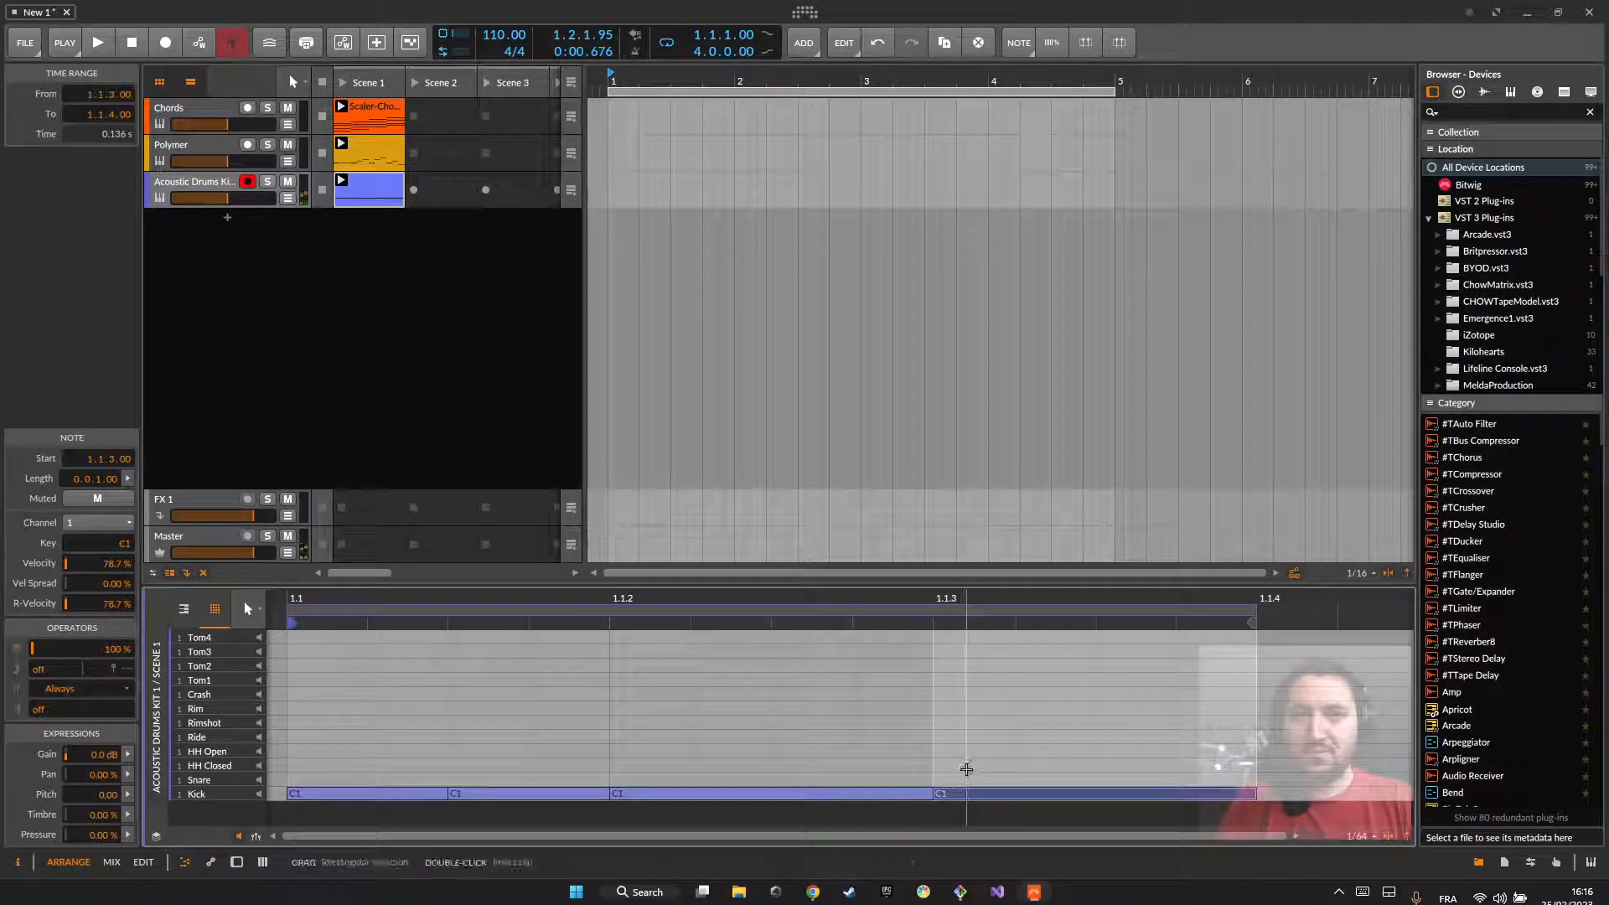
pyautogui.click(947, 766)
# Step: Play the kick loop with the other clips and raise the drum track's volume slightly
pyautogui.press('space')
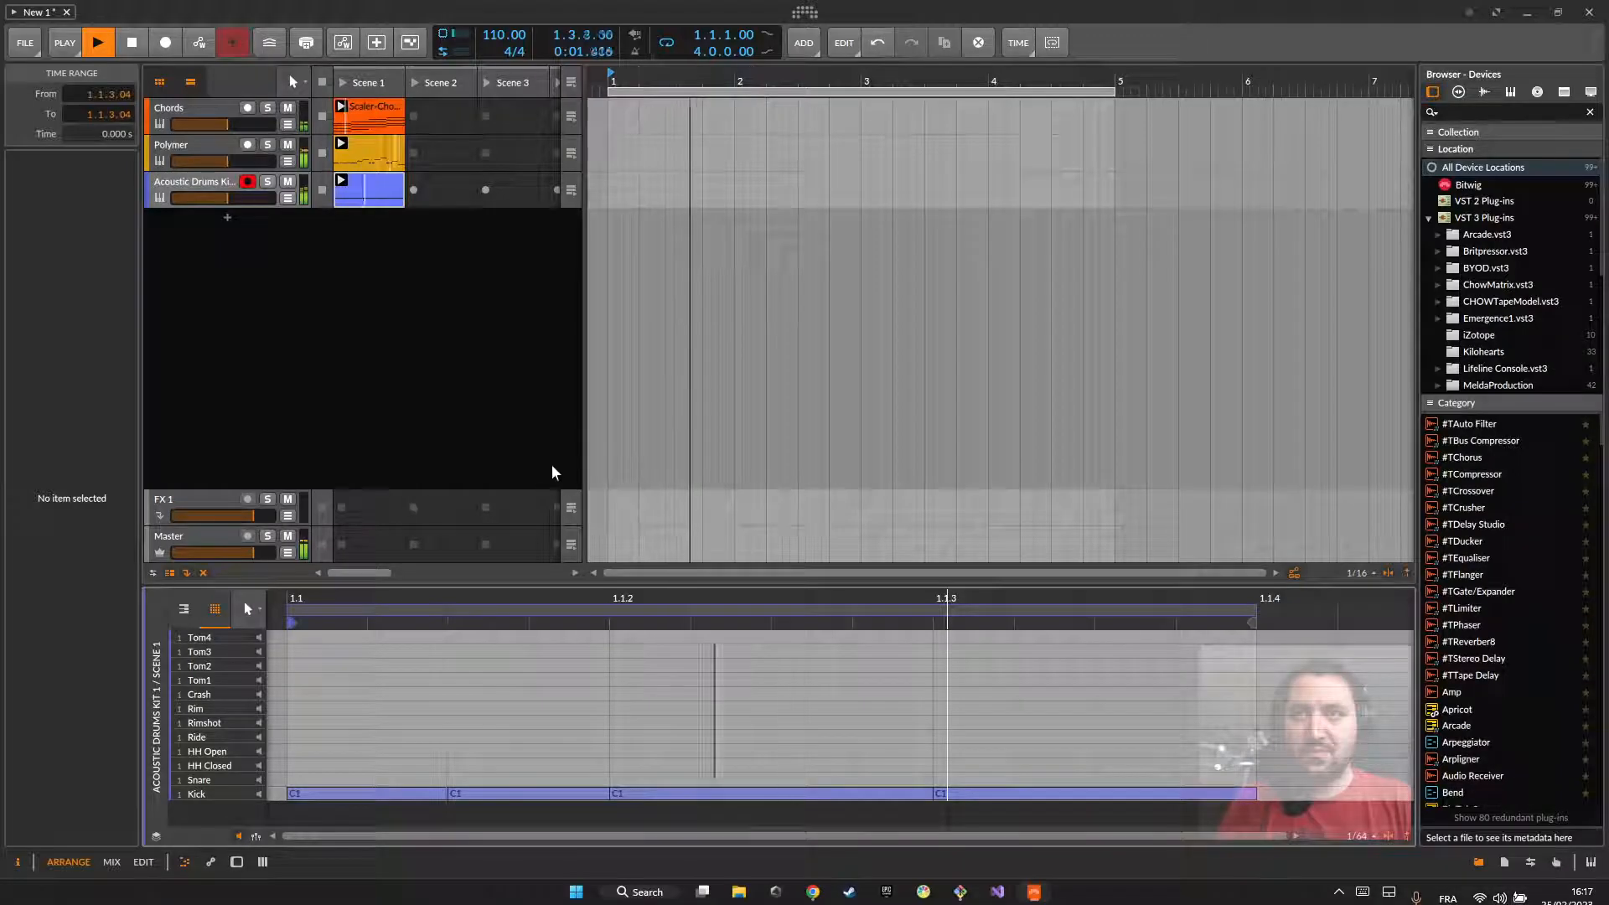
pyautogui.moveTo(223, 200); pyautogui.dragTo(242, 198)
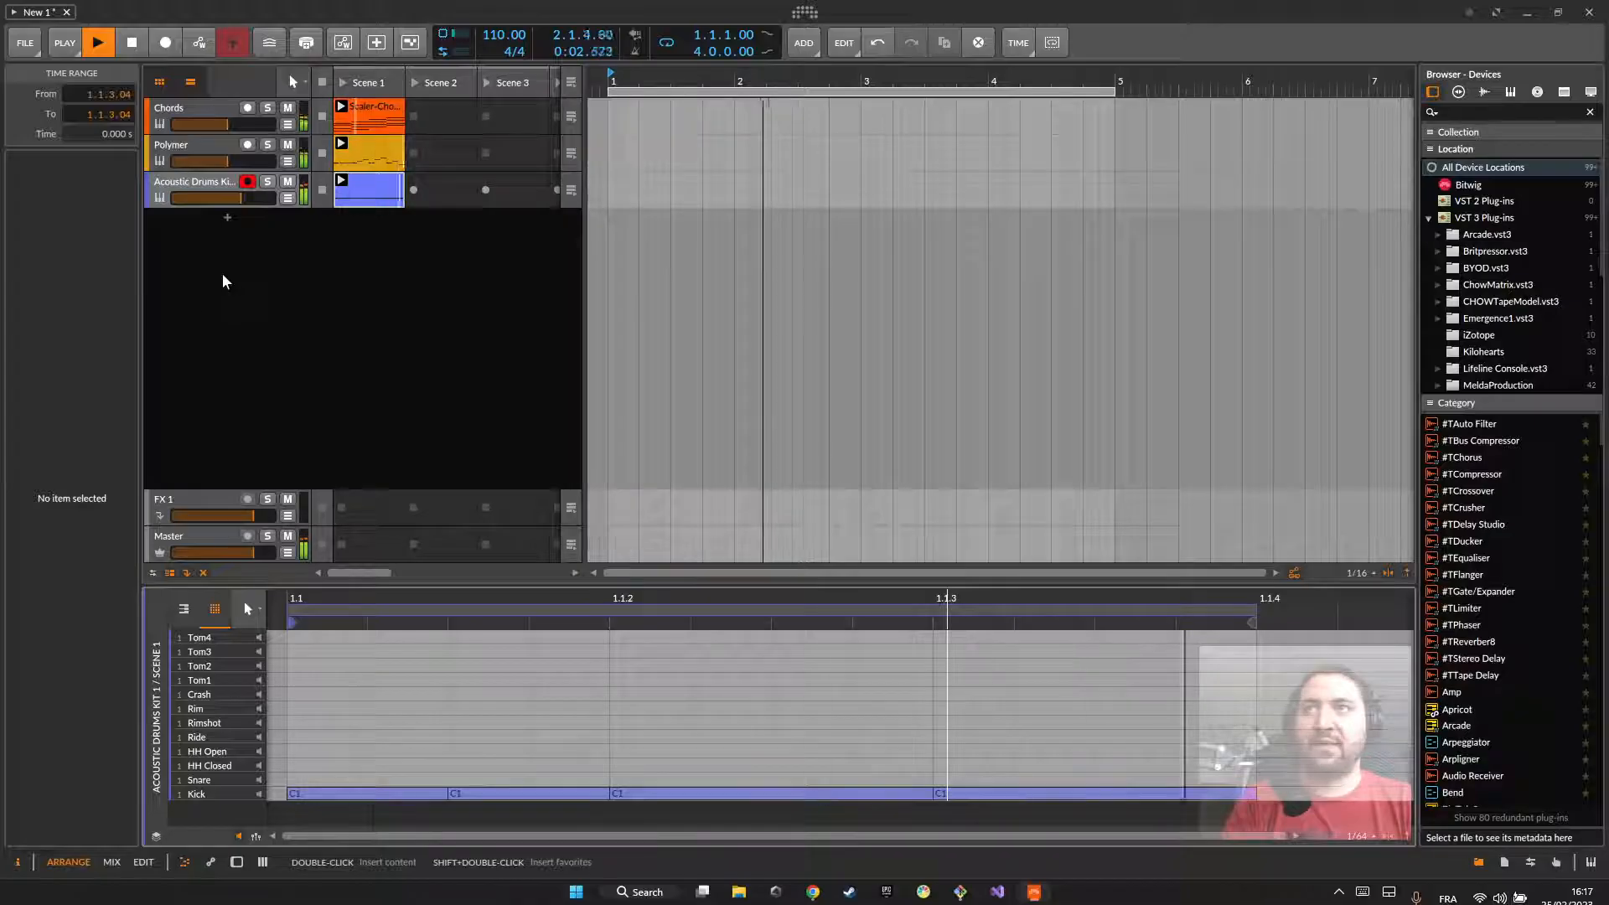
pyautogui.press('space')
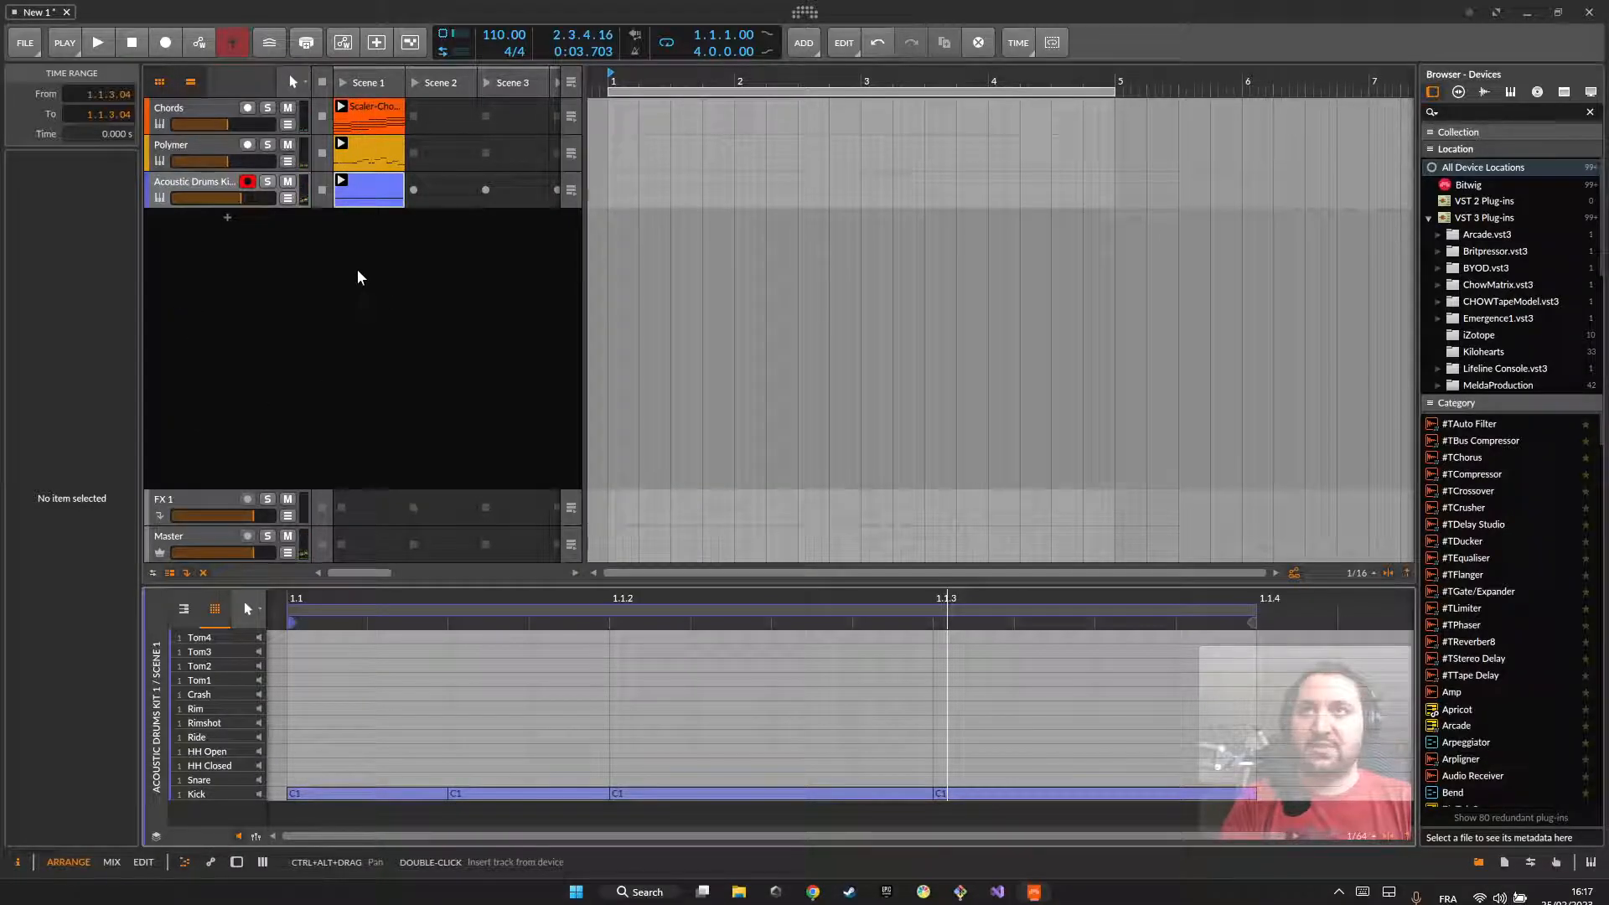
# Step: Select the Chords track and play all three clips together briefly
pyautogui.click(191, 186)
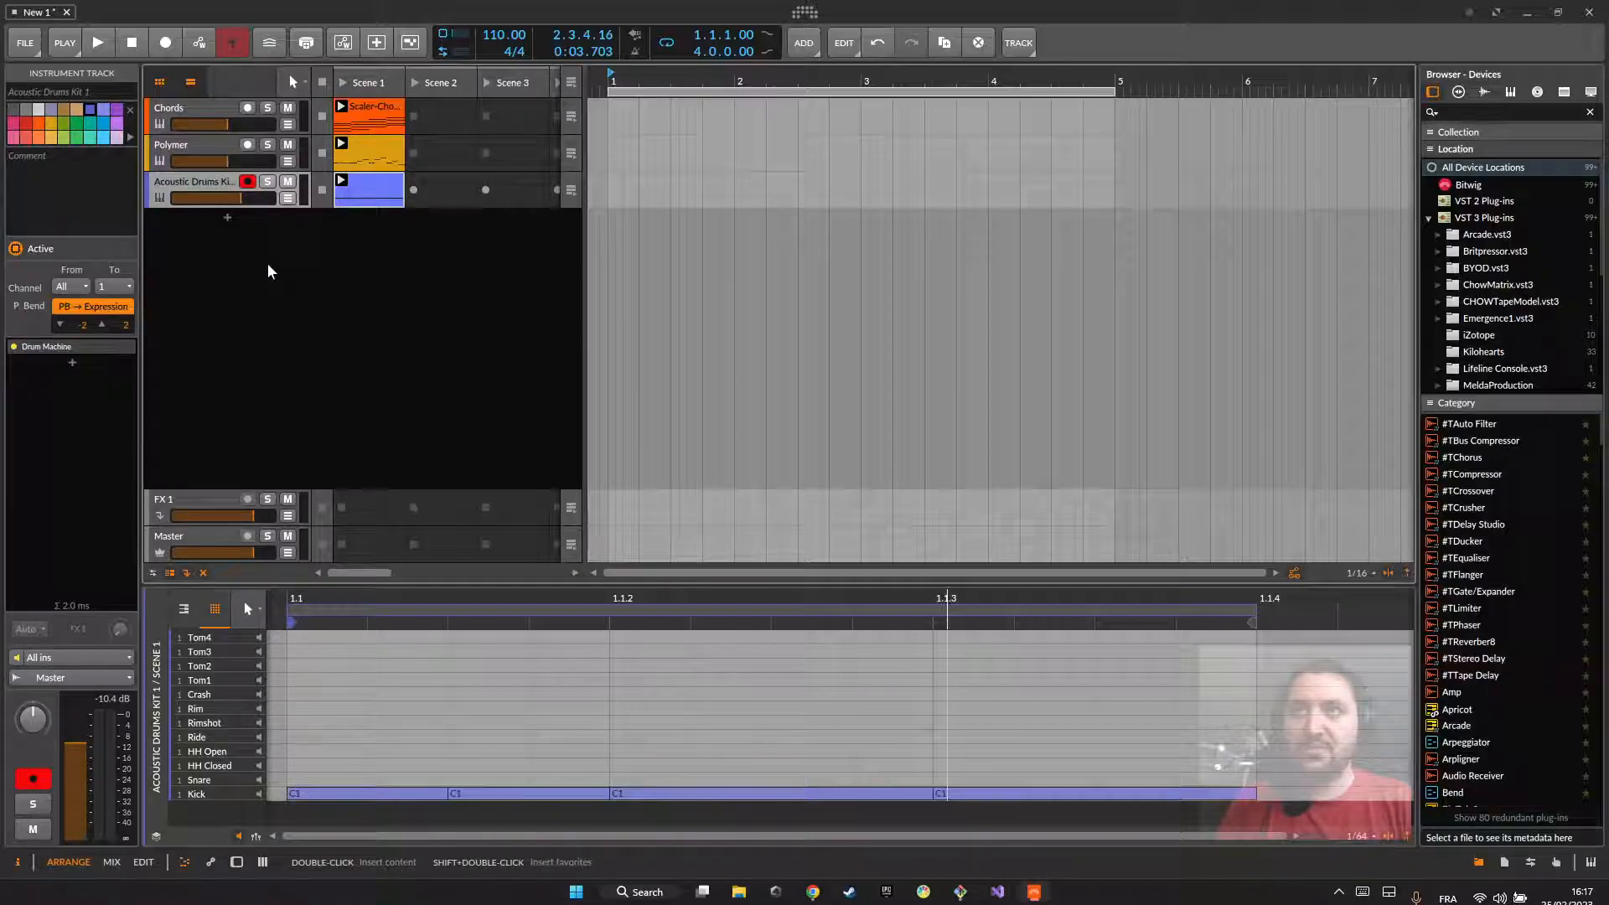
pyautogui.click(190, 109)
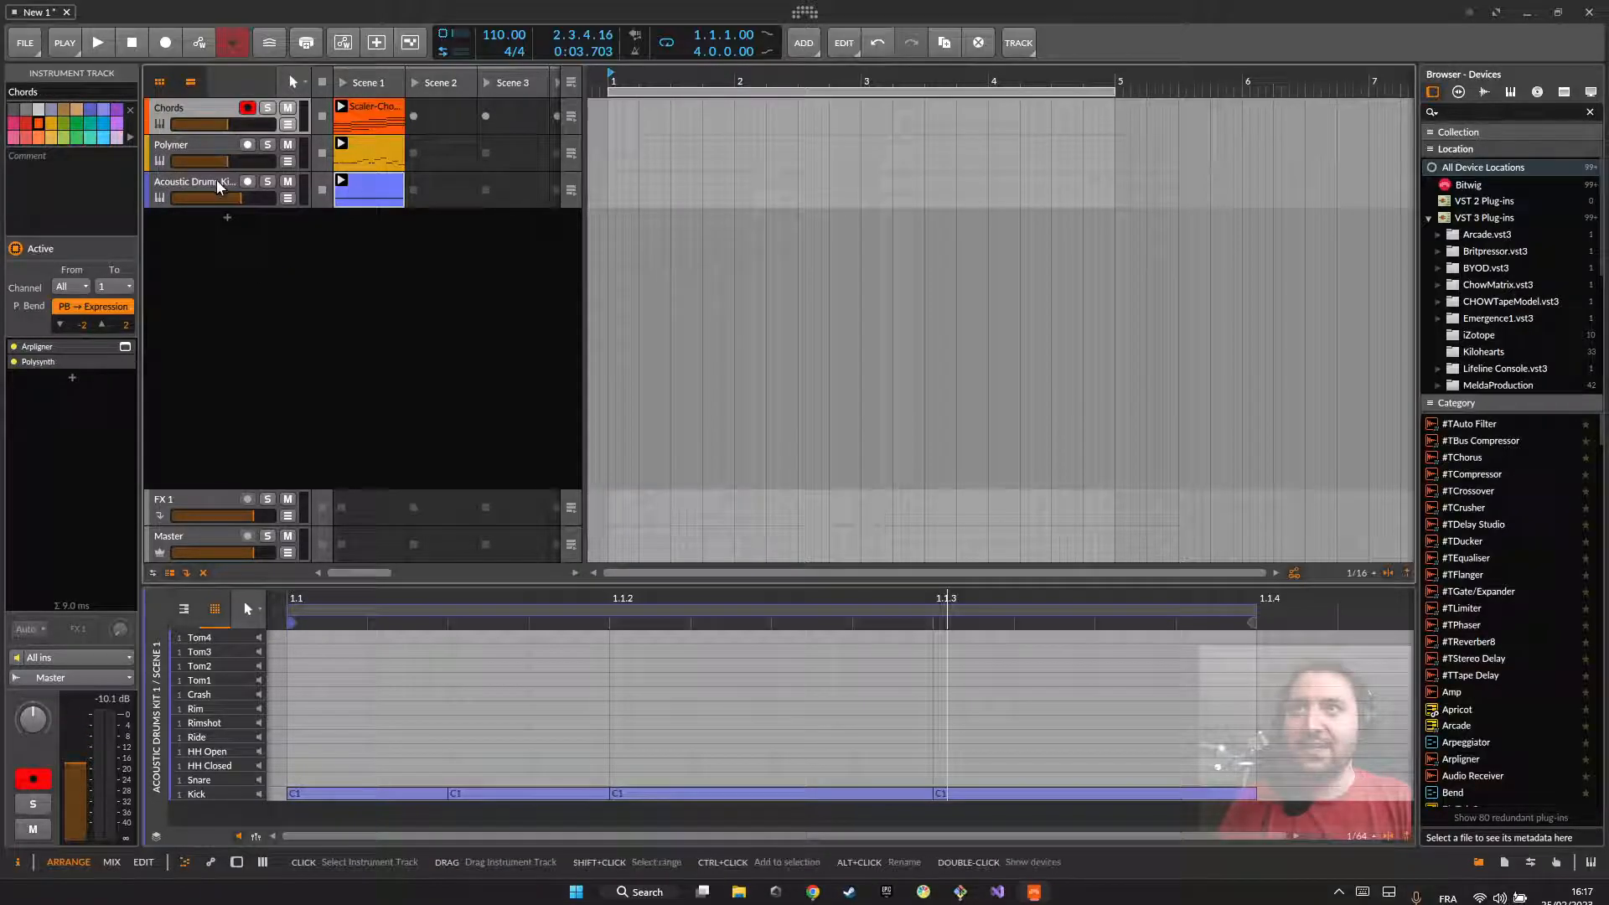
pyautogui.press('space')
pyautogui.press('space')
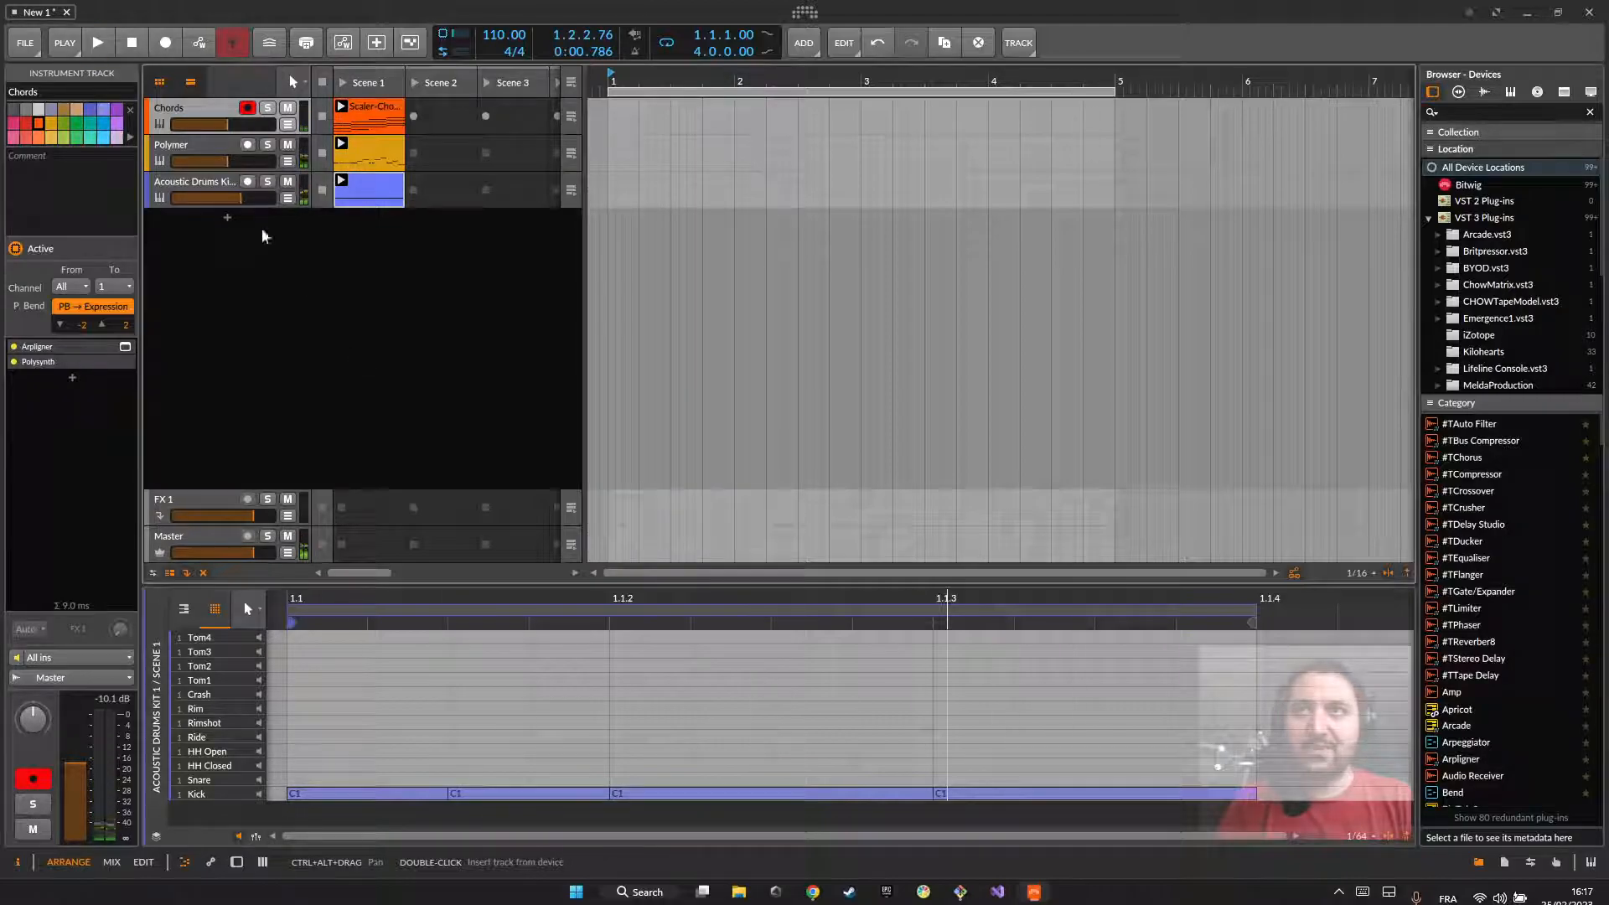
# Step: Reopen the Polymer track's Scene 1 clip to examine its full three-beat note pattern
pyautogui.click(187, 156)
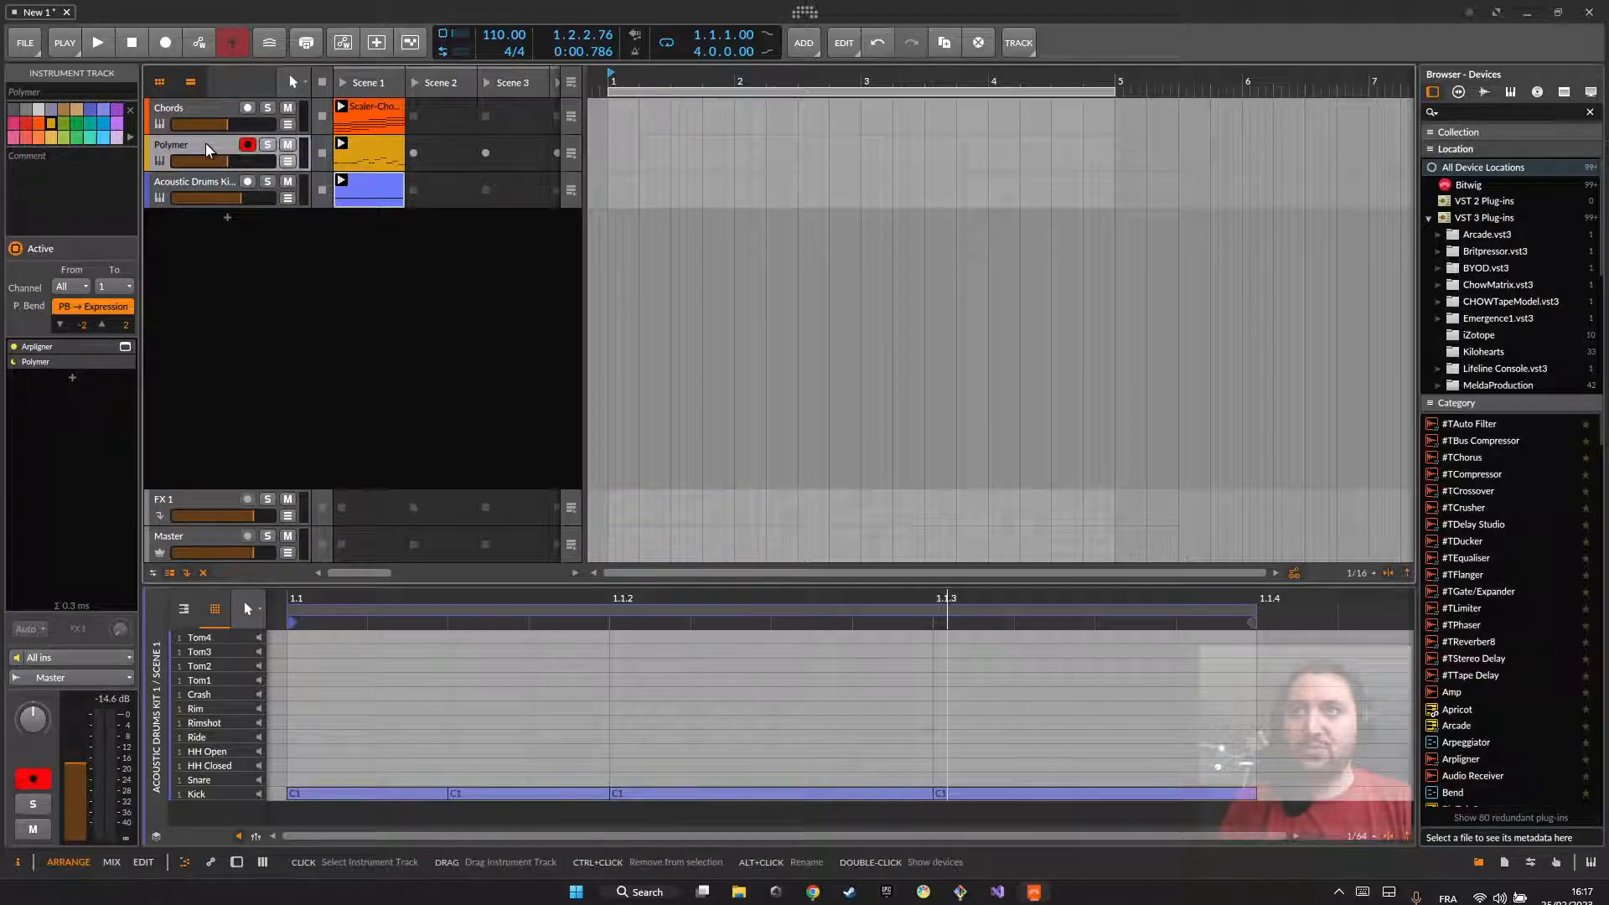
pyautogui.press('d')
pyautogui.doubleClick(361, 139)
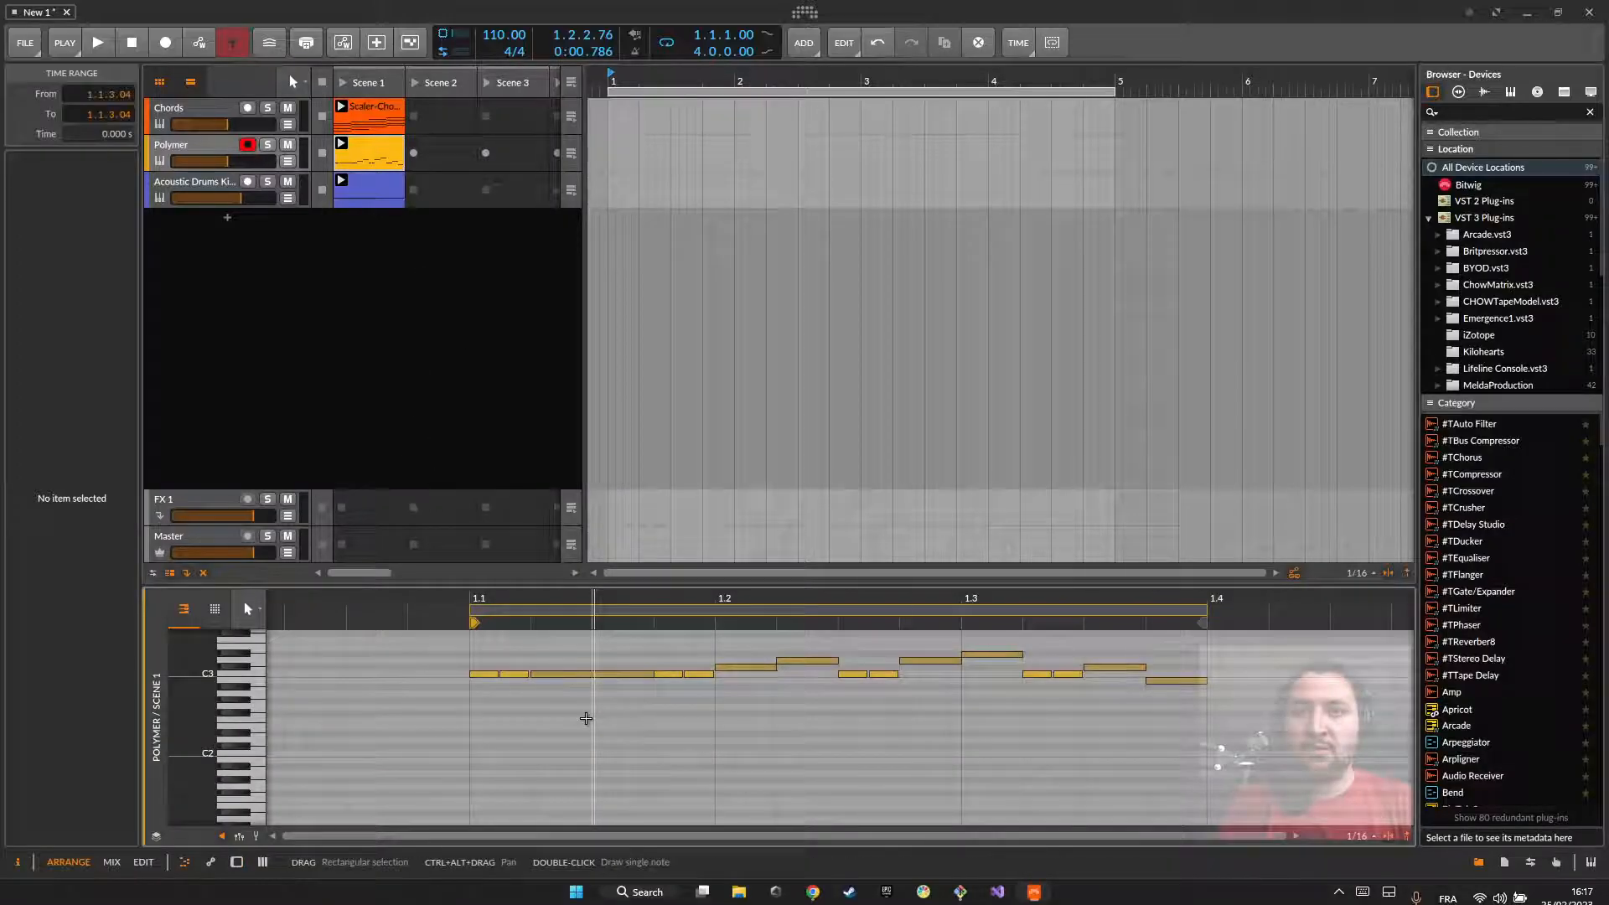
pyautogui.scroll(3, 593, 692)
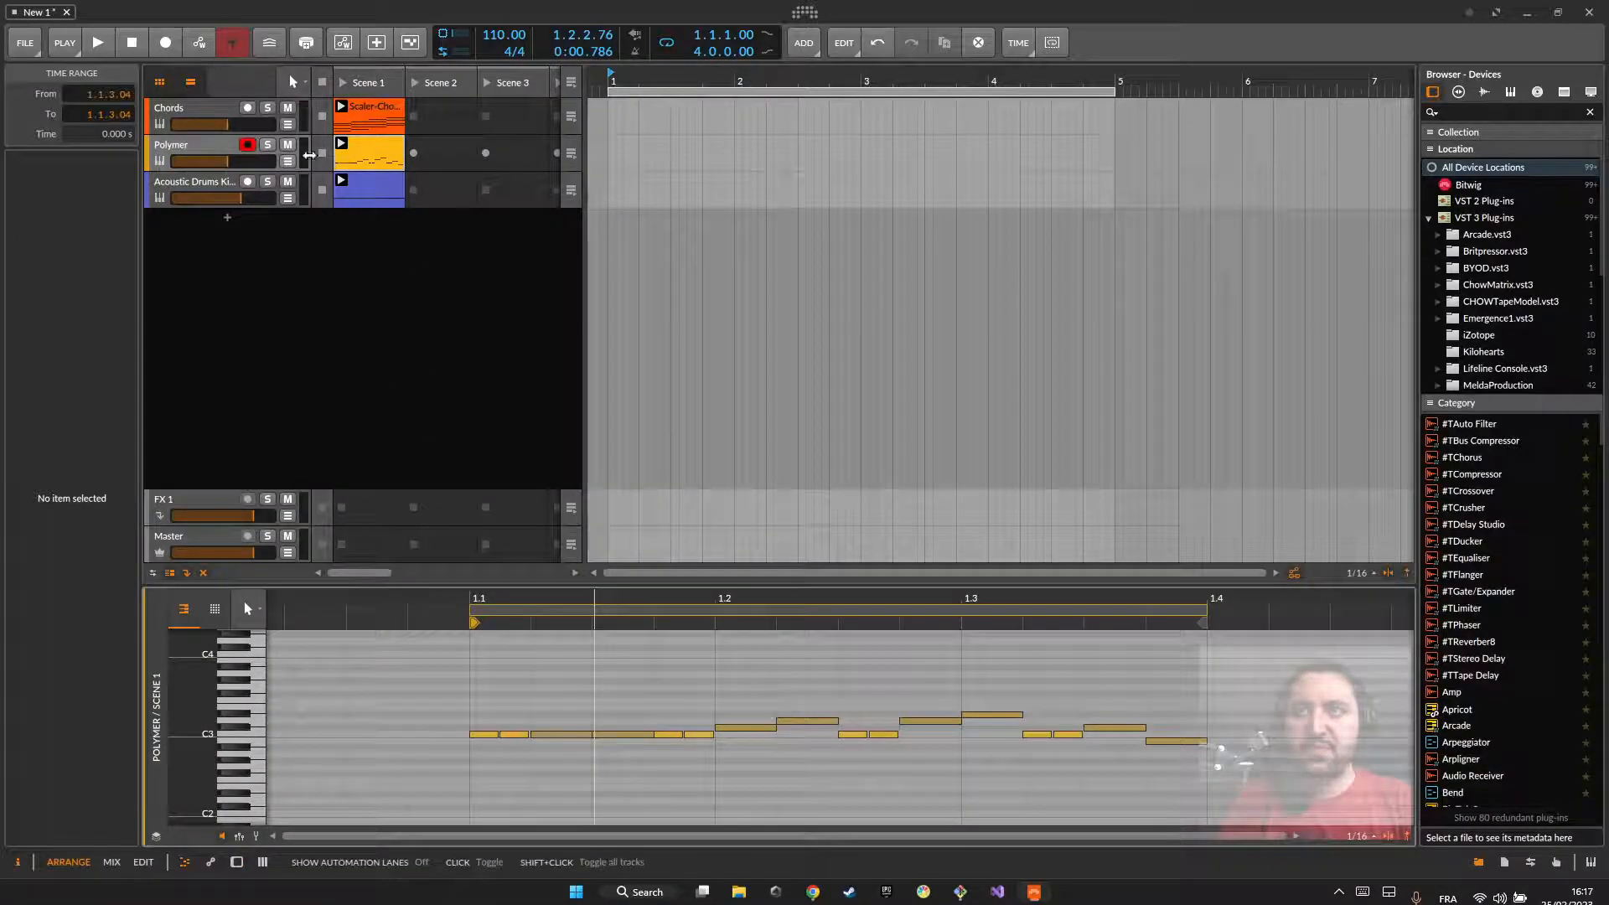
pyautogui.press('z')
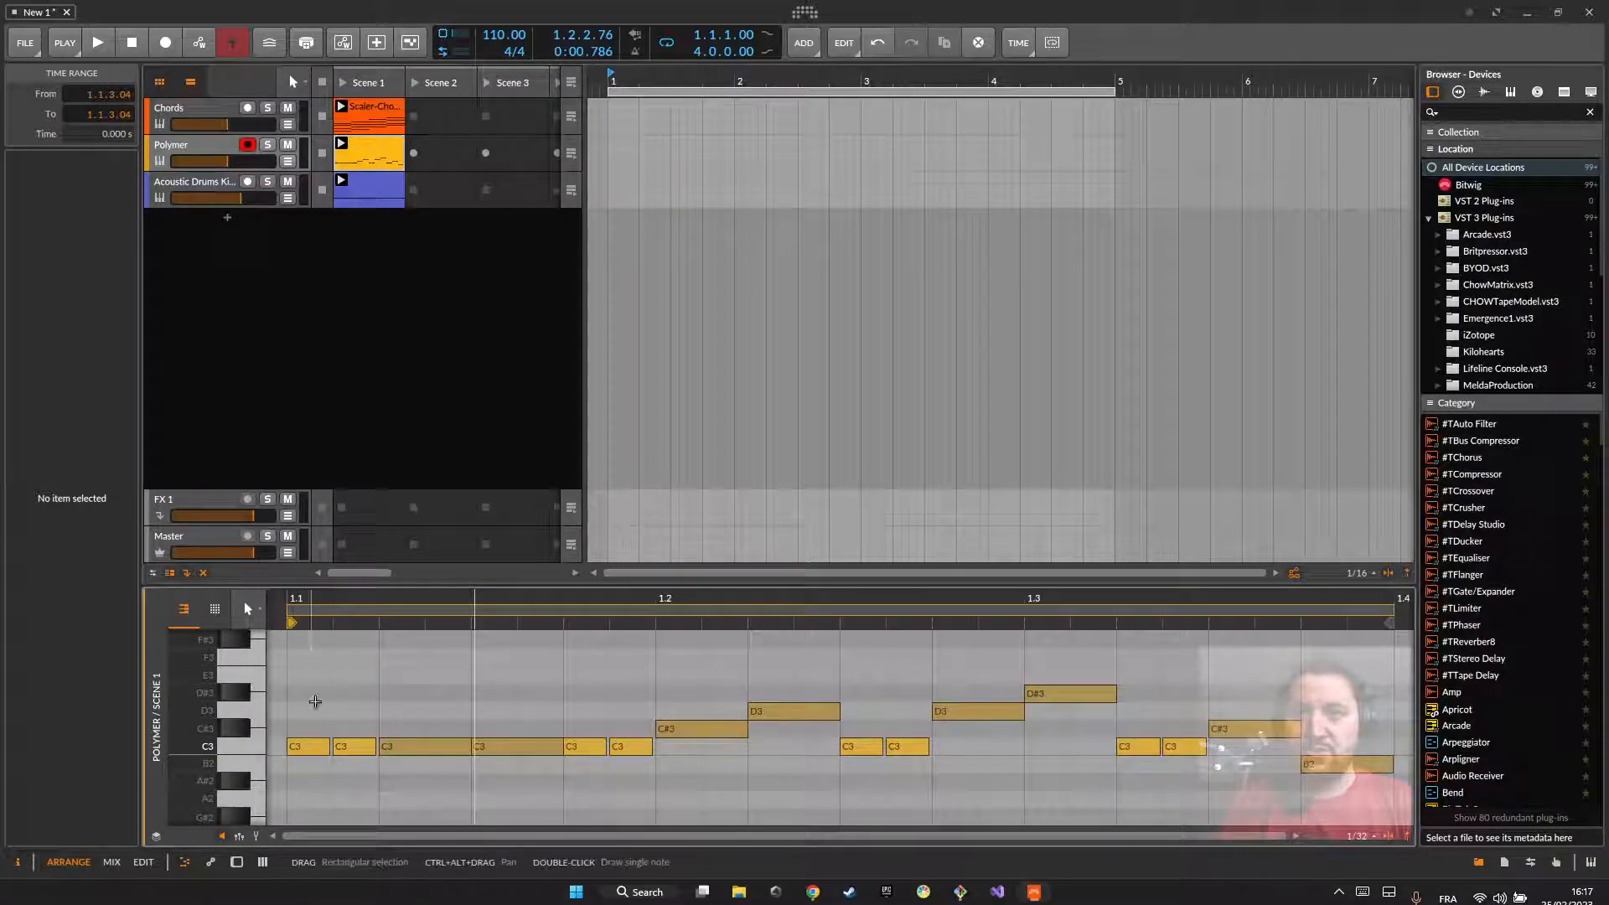
# Step: Audition the C3, C#3 and D3 rows of the Polymer clip, then view the Chords clip's notes and return to the Polymer clip
pyautogui.click(260, 744)
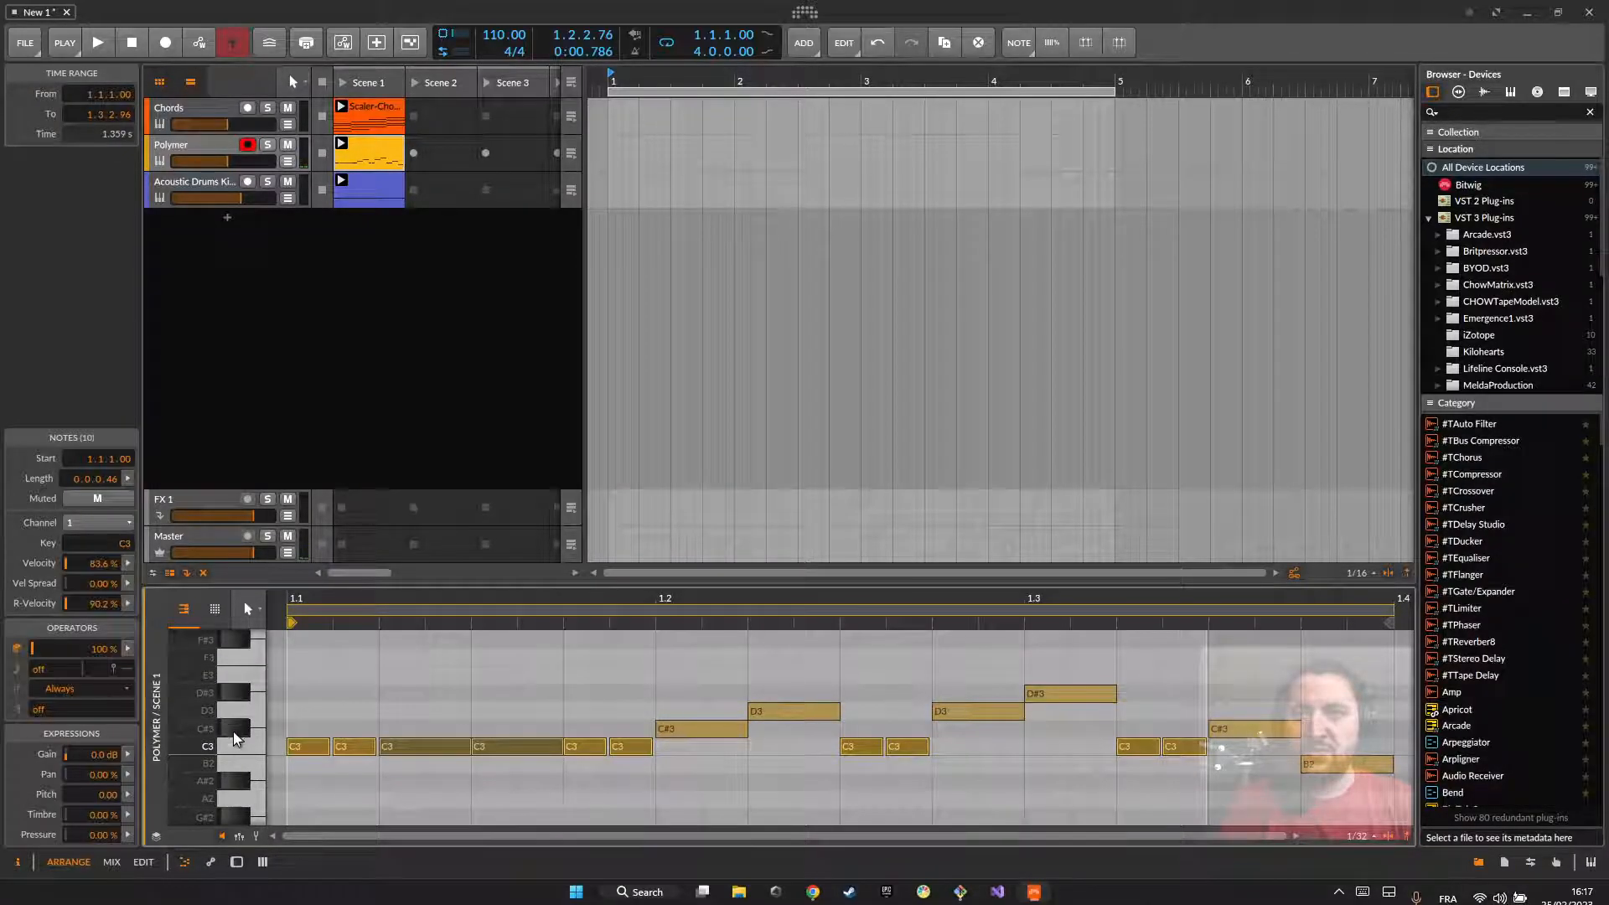
pyautogui.click(234, 730)
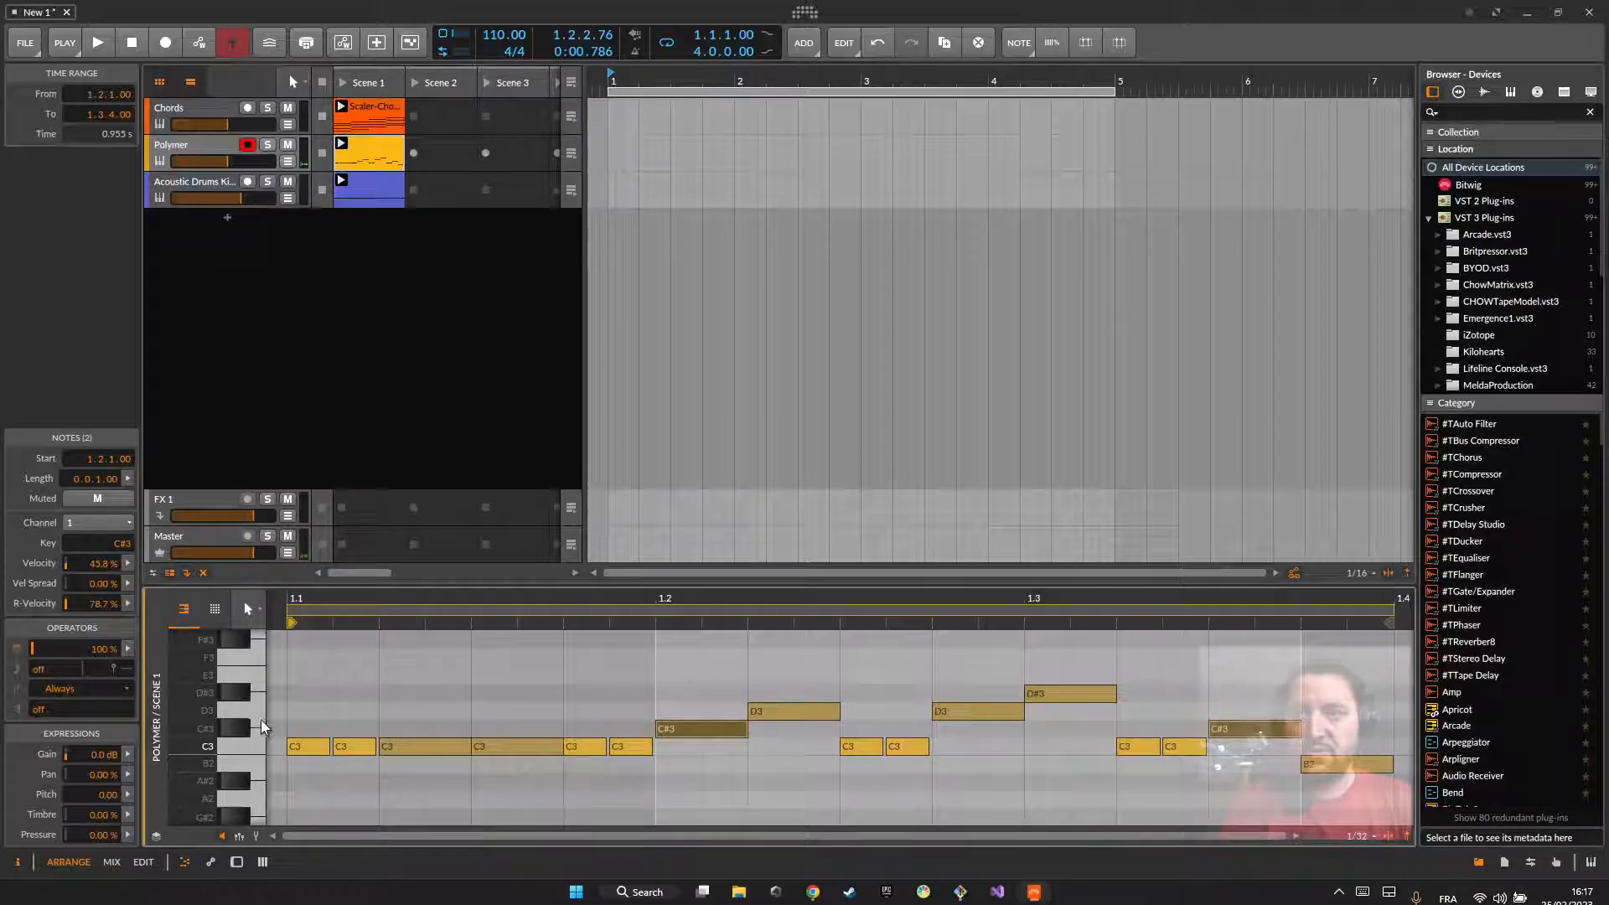
pyautogui.click(258, 711)
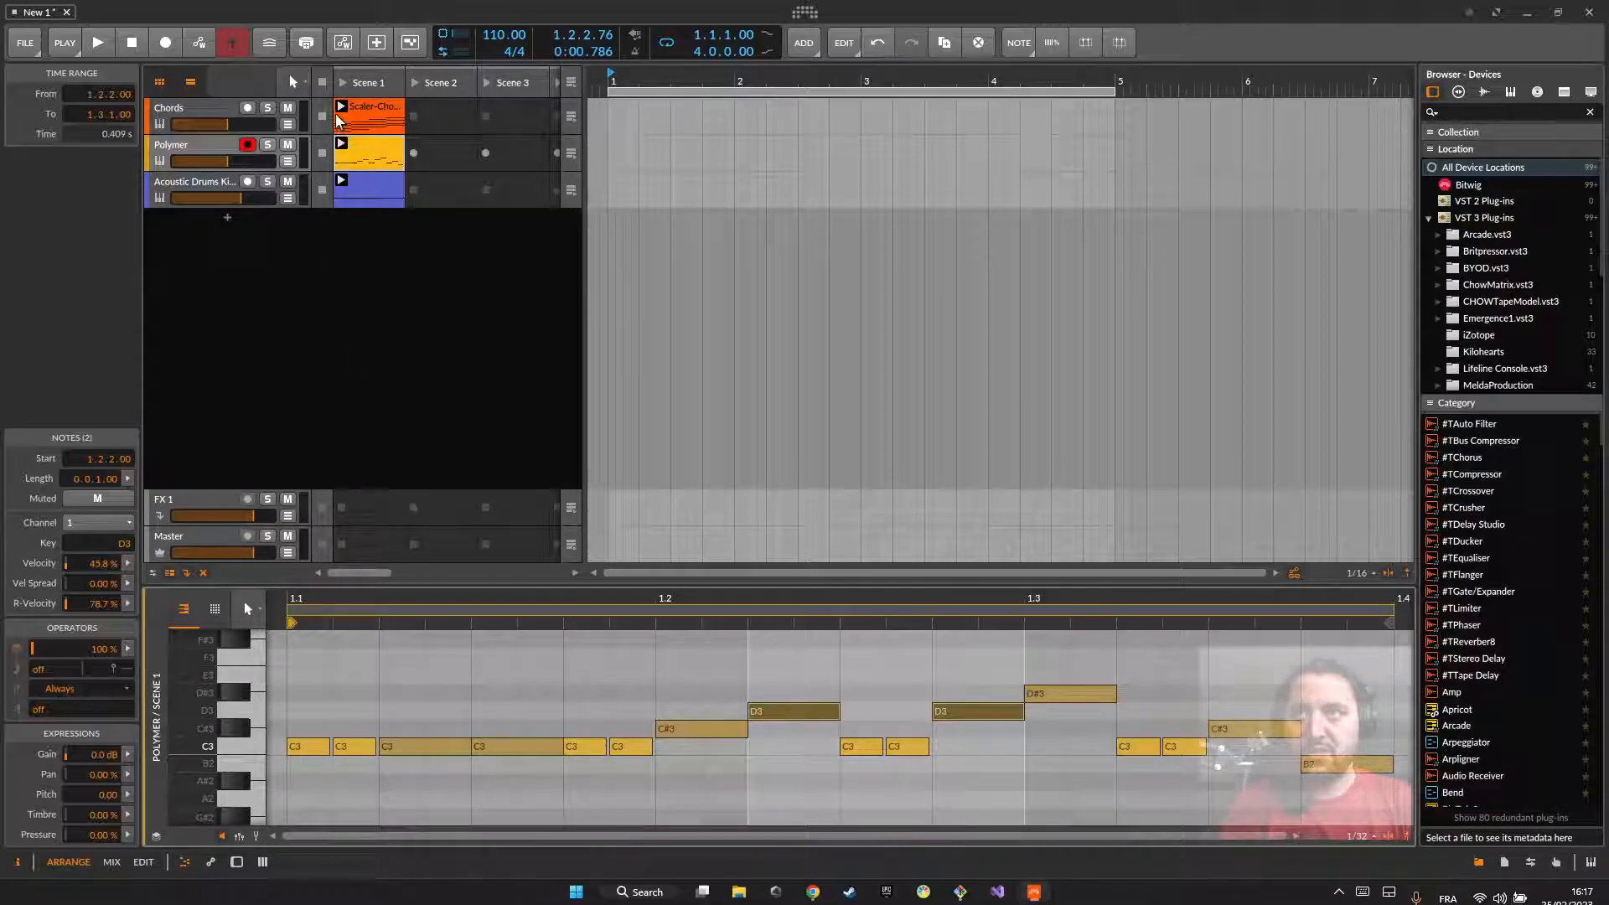
pyautogui.click(375, 104)
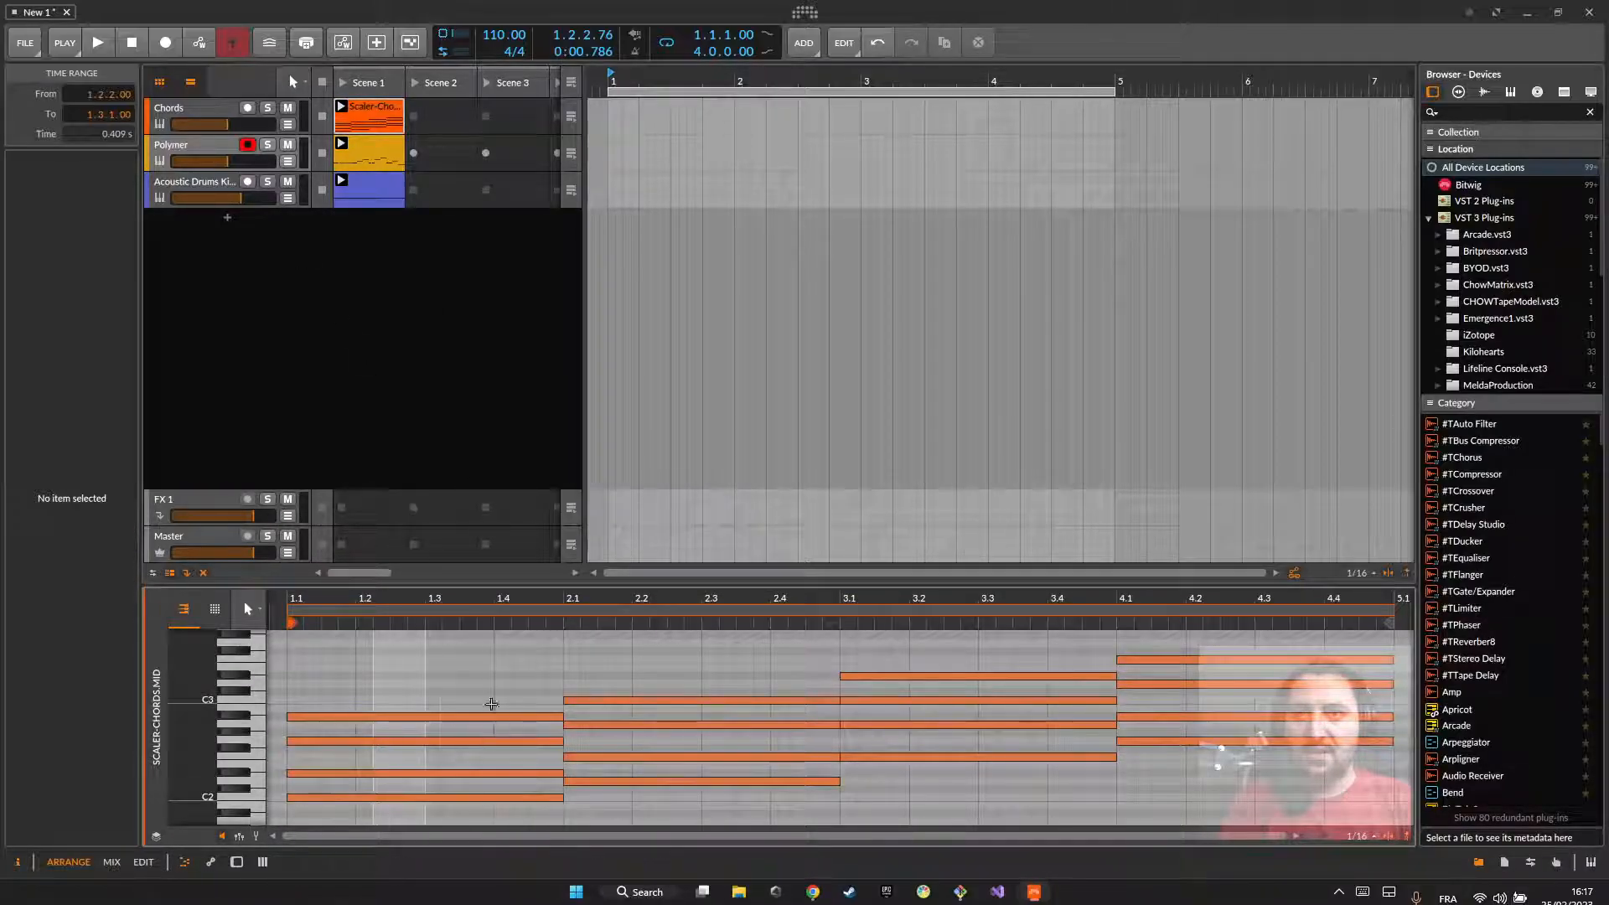
pyautogui.click(369, 152)
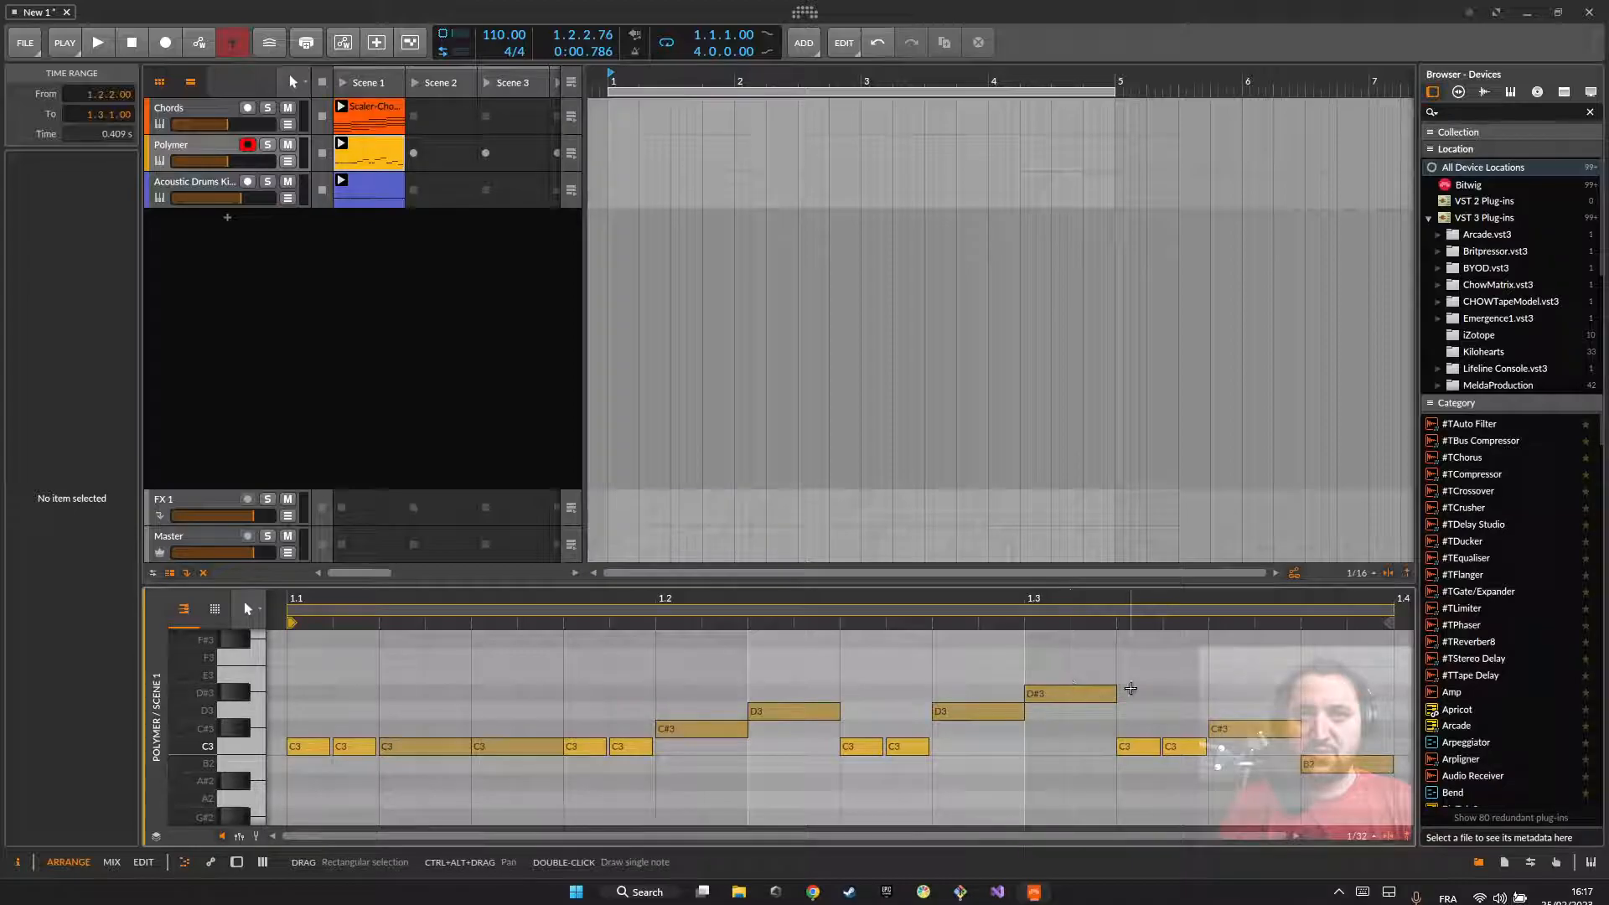
# Step: Move the pattern's last note, at 1.3.4, up to E3 and audition the C3 and E3 keys in alternation
pyautogui.moveTo(1328, 764); pyautogui.dragTo(1333, 677)
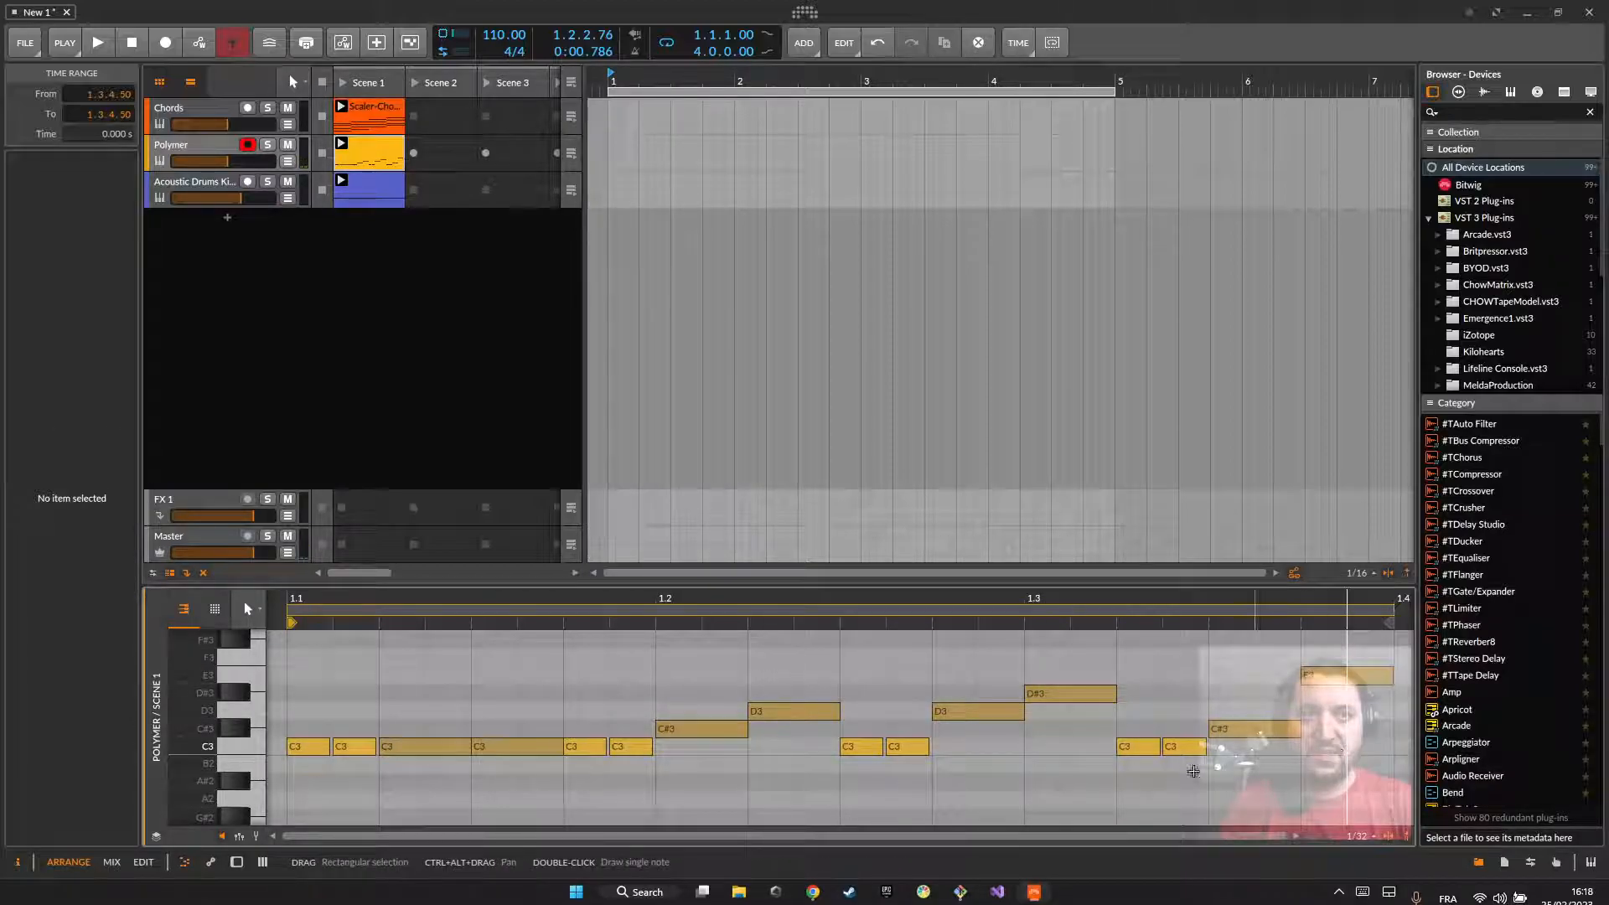
pyautogui.click(251, 755)
pyautogui.click(249, 675)
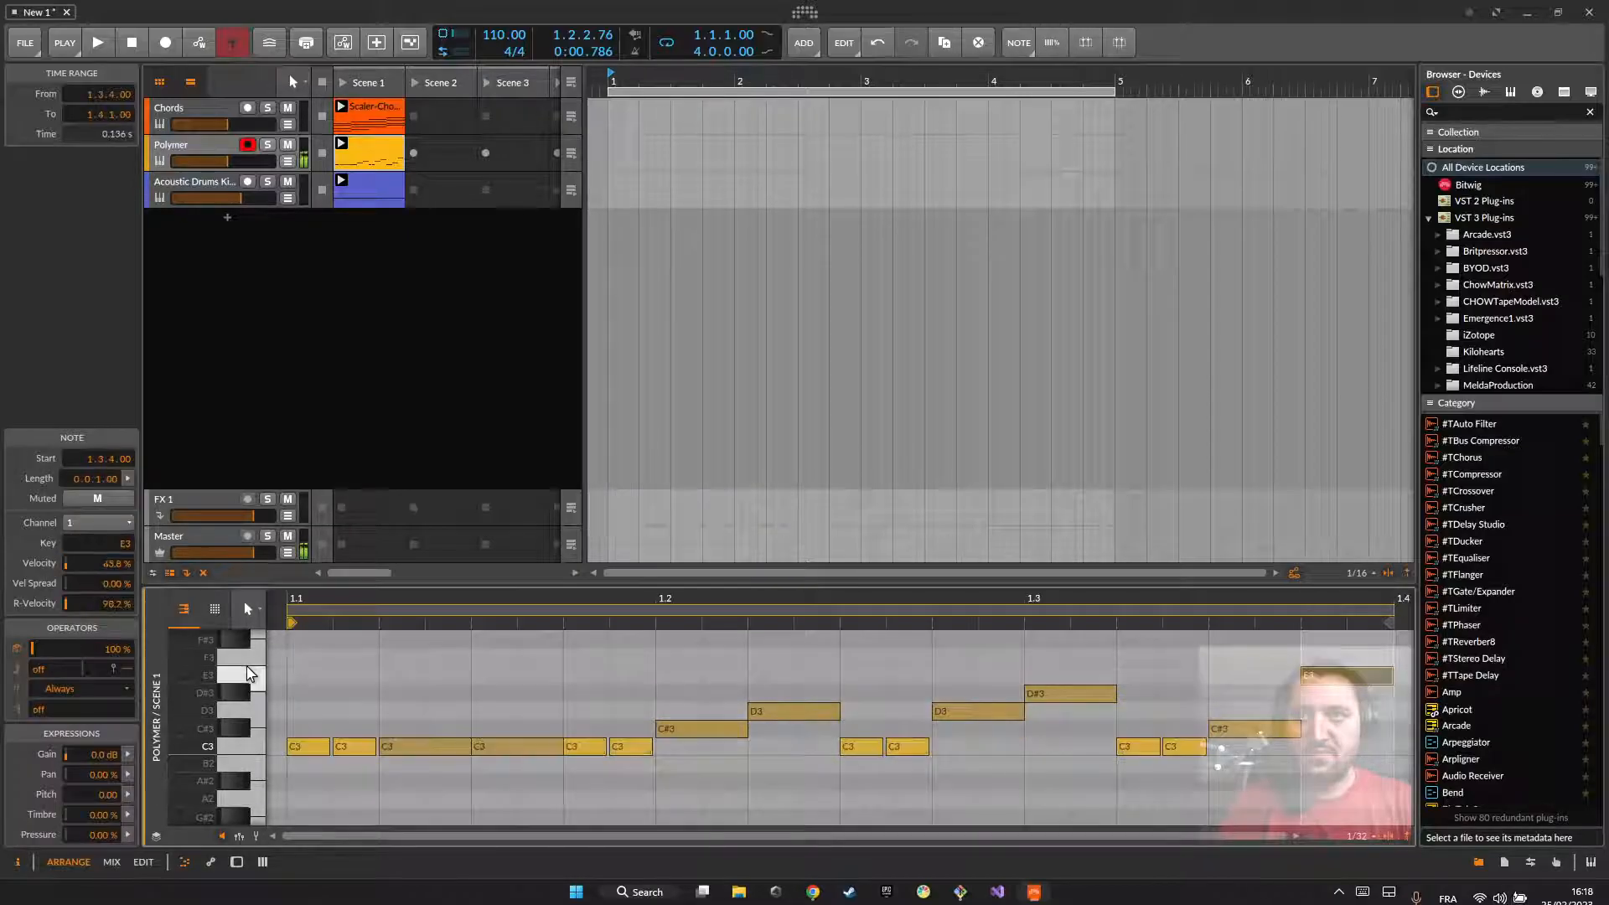
pyautogui.click(253, 748)
pyautogui.click(258, 676)
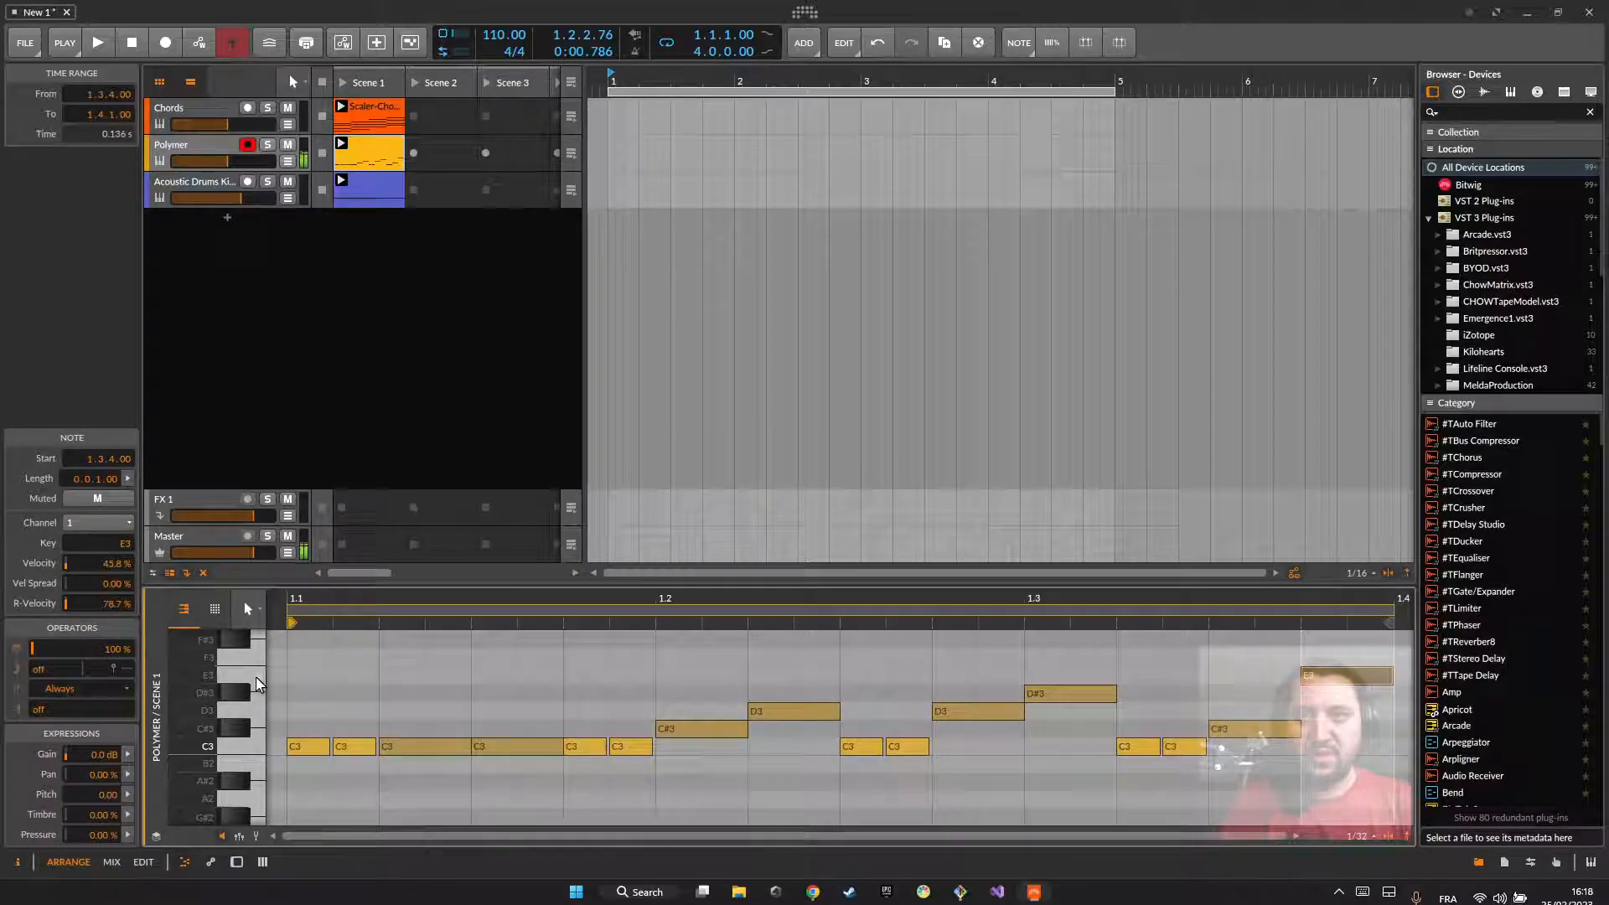
# Step: Audition the G2 and G#2 keys below the pattern in alternation with the reference note C3
pyautogui.scroll(-3, 249, 712)
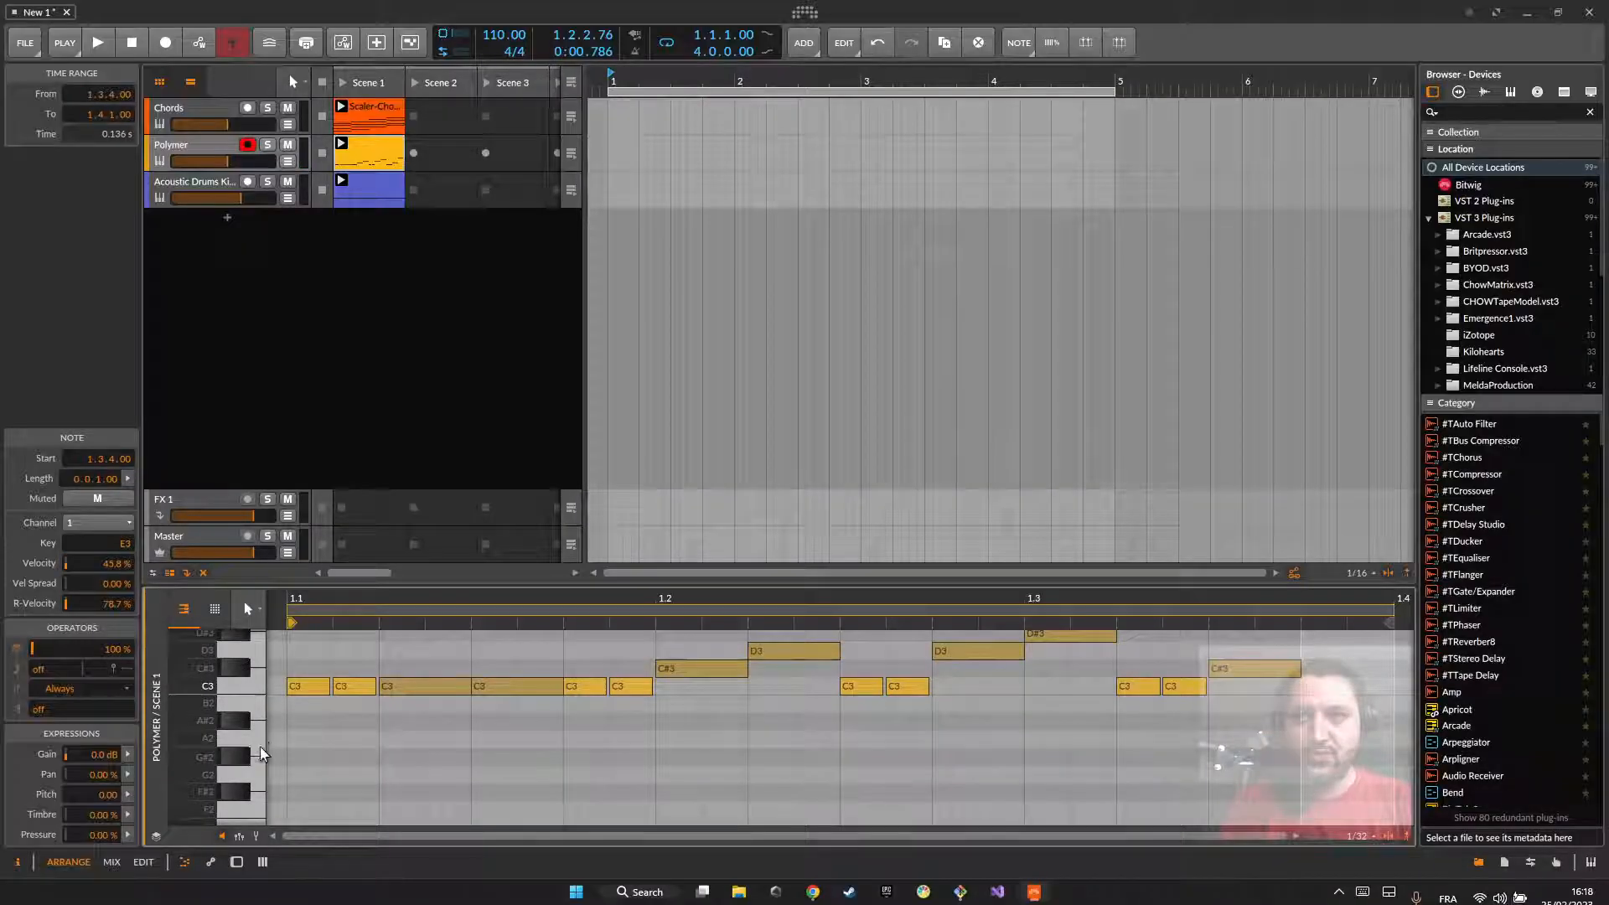
pyautogui.scroll(-3, 258, 803)
pyautogui.scroll(6, 260, 757)
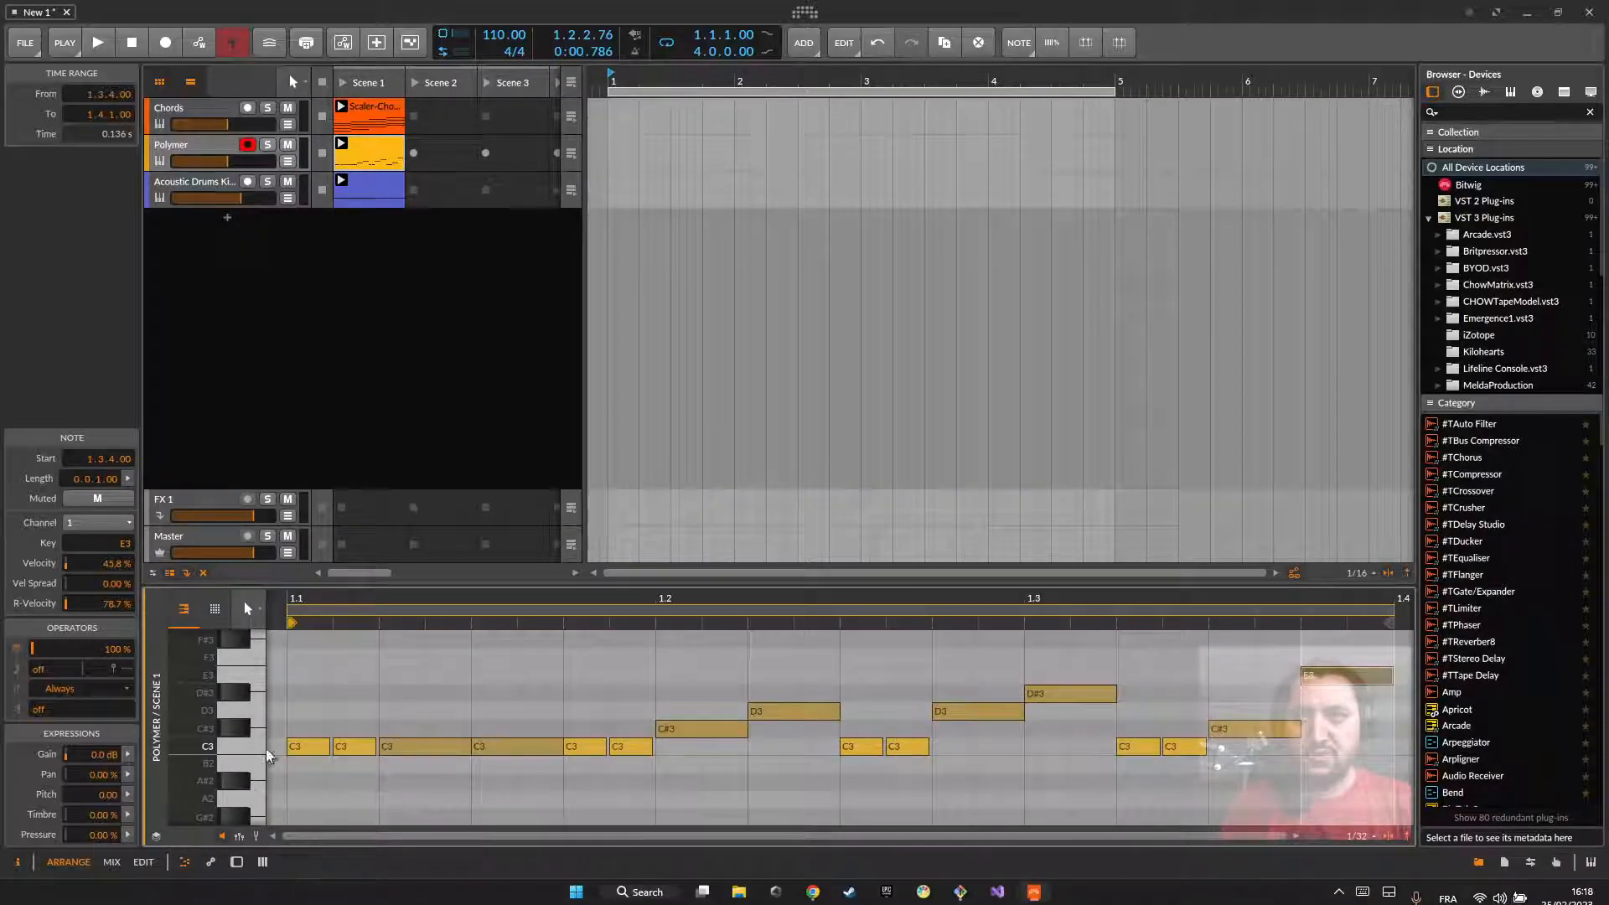
pyautogui.scroll(-6, 260, 810)
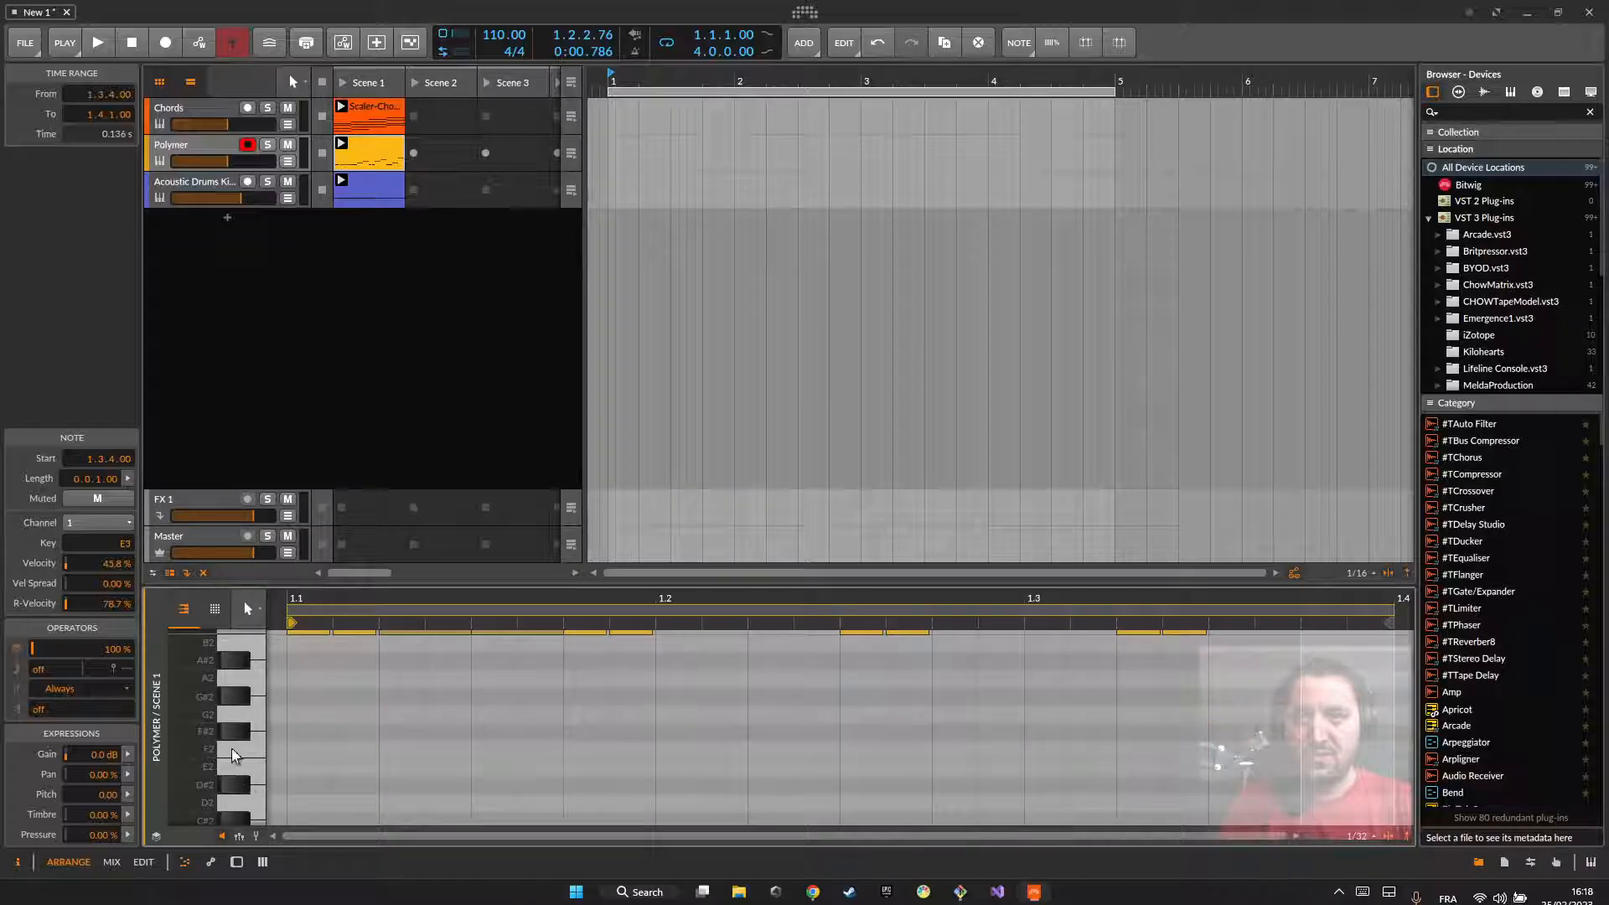
pyautogui.click(253, 717)
pyautogui.scroll(3, 246, 729)
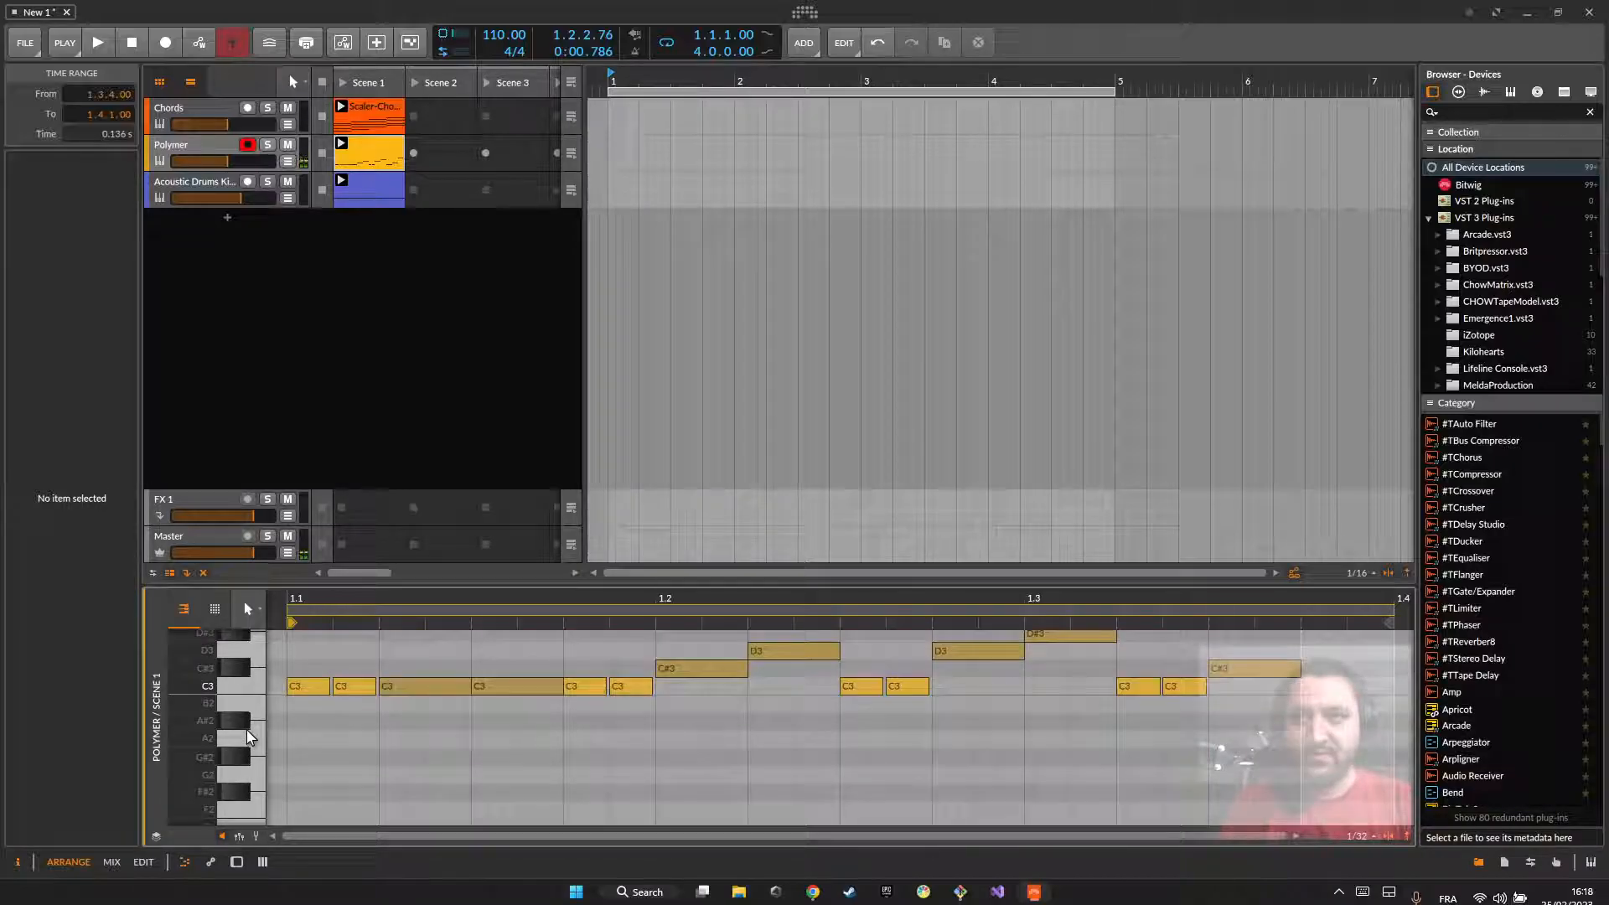
pyautogui.click(248, 687)
pyautogui.click(244, 775)
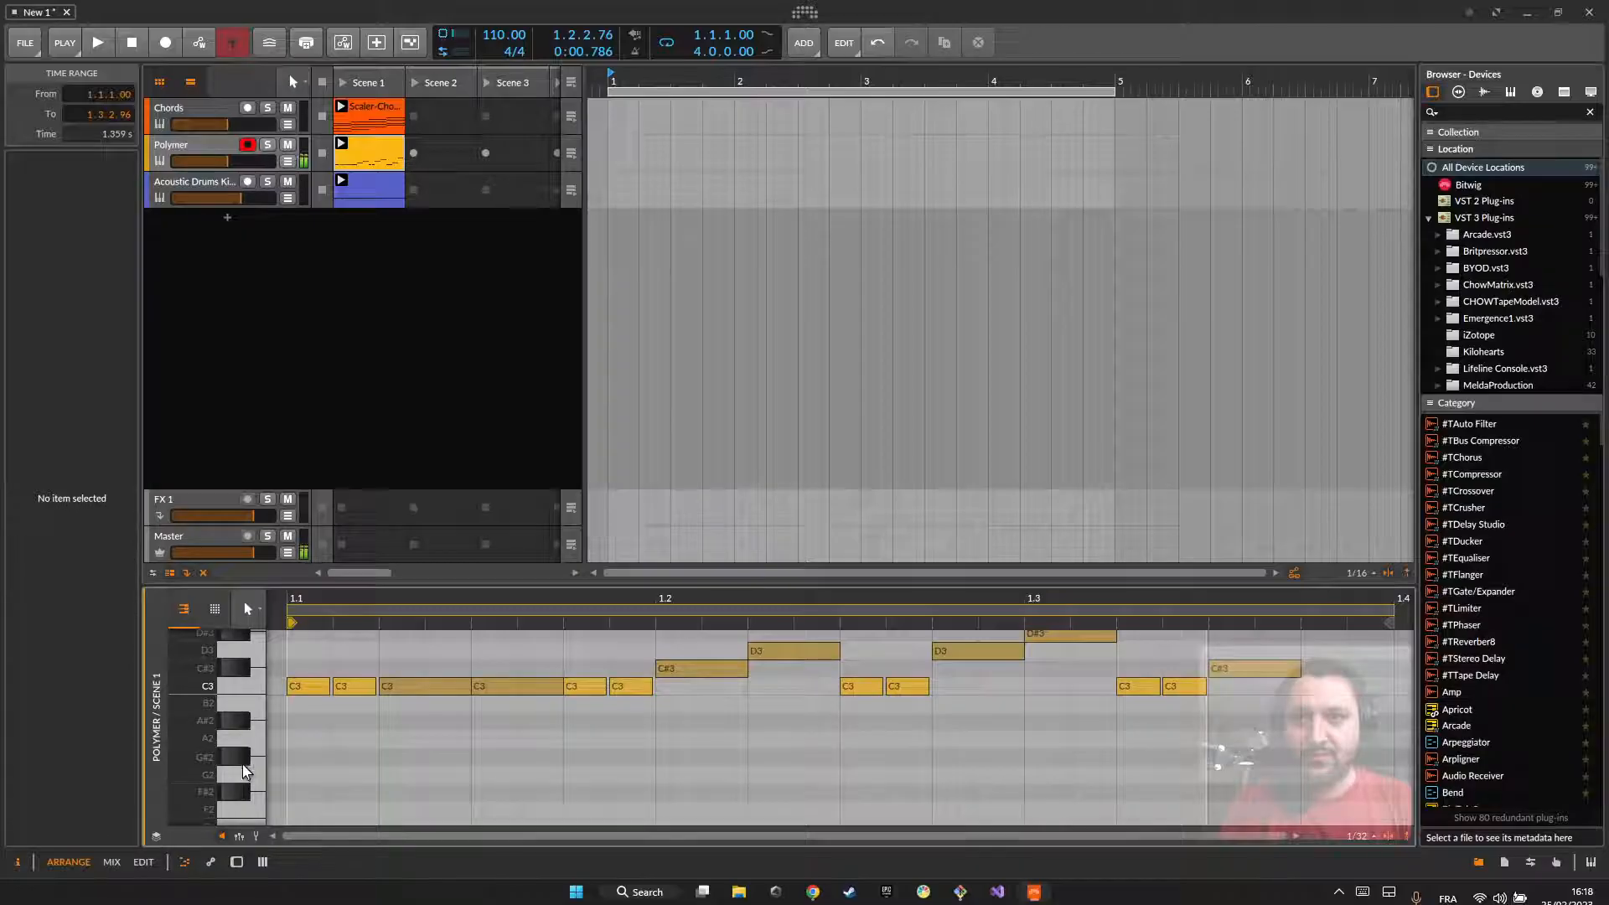
pyautogui.click(250, 691)
pyautogui.click(239, 757)
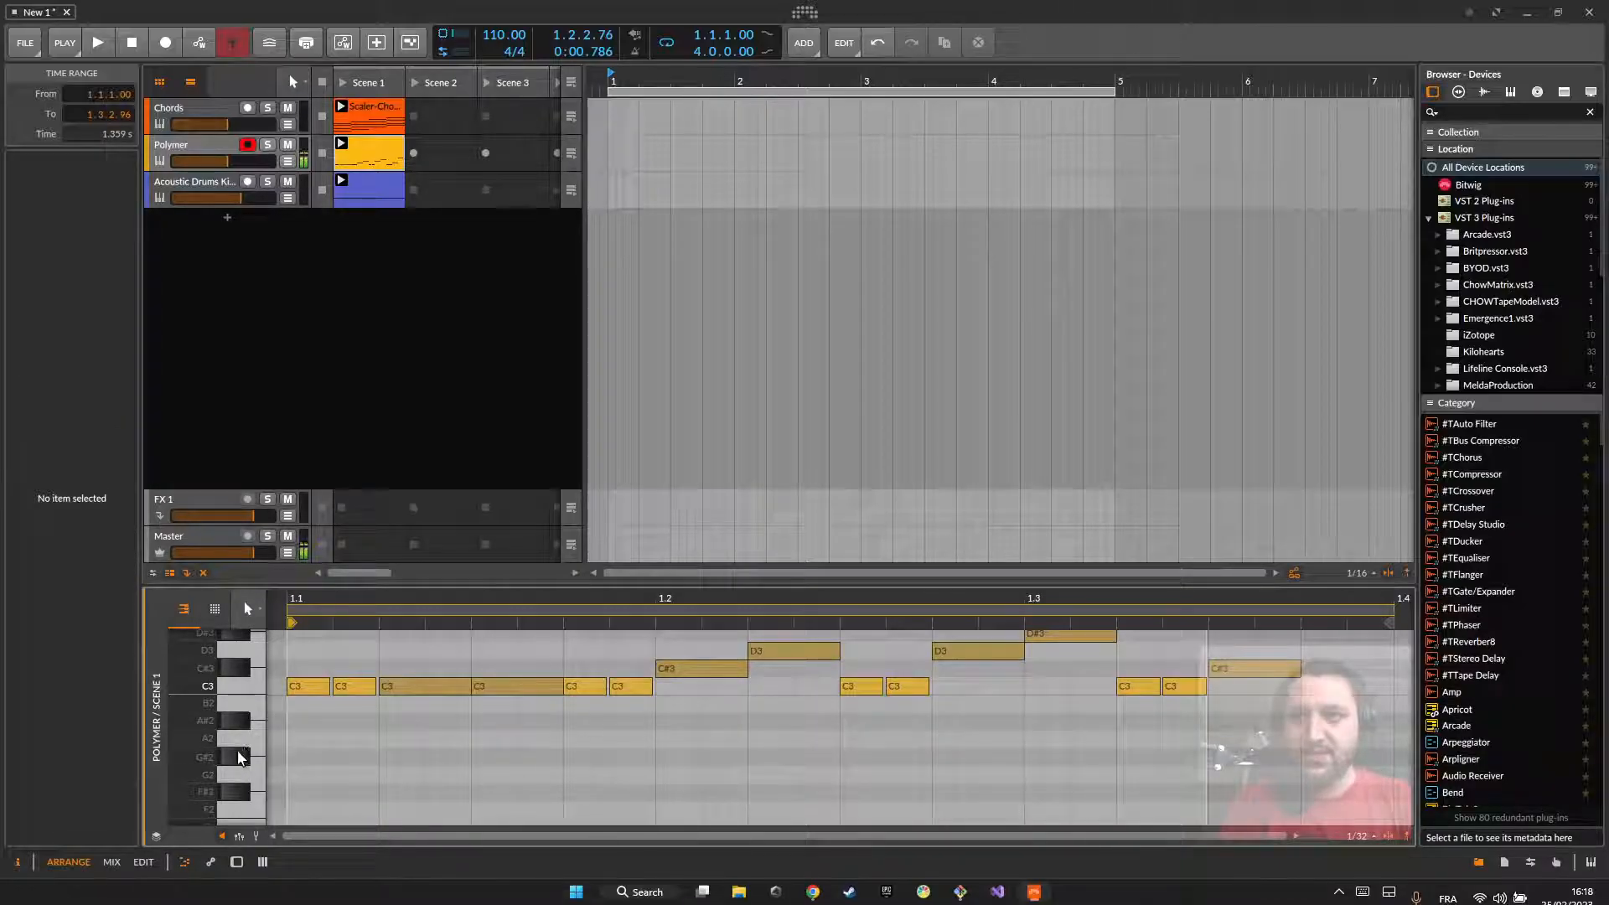
pyautogui.click(253, 683)
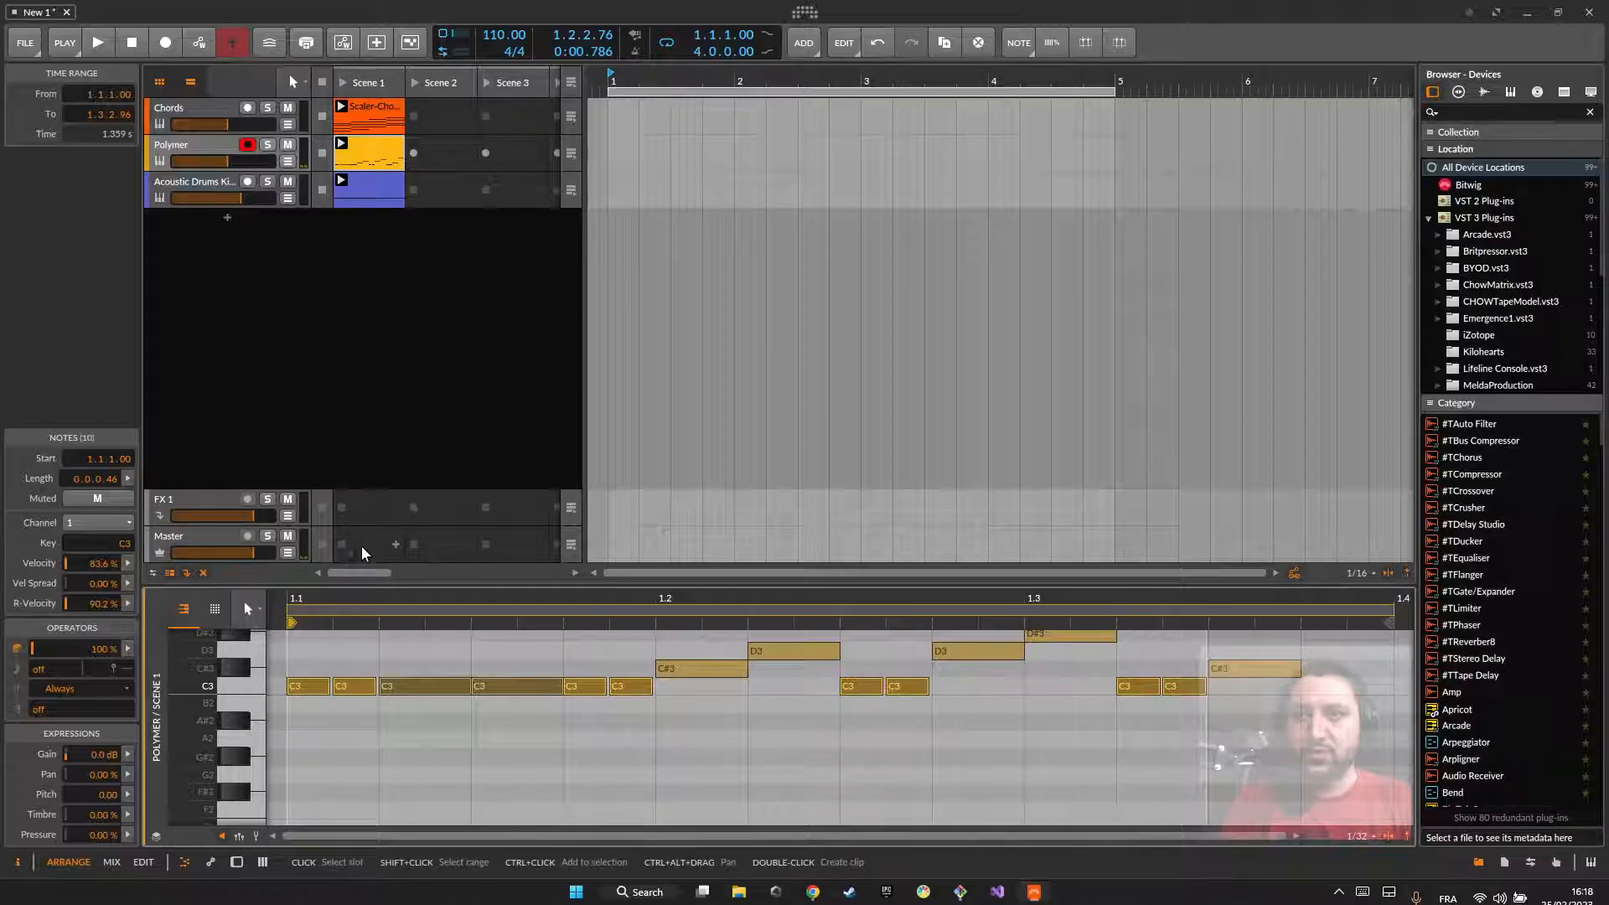
# Step: Play all three clips together to hear the Polymer pattern with its raised last note, then clear the note selection
pyautogui.scroll(3, 469, 712)
pyautogui.press('space')
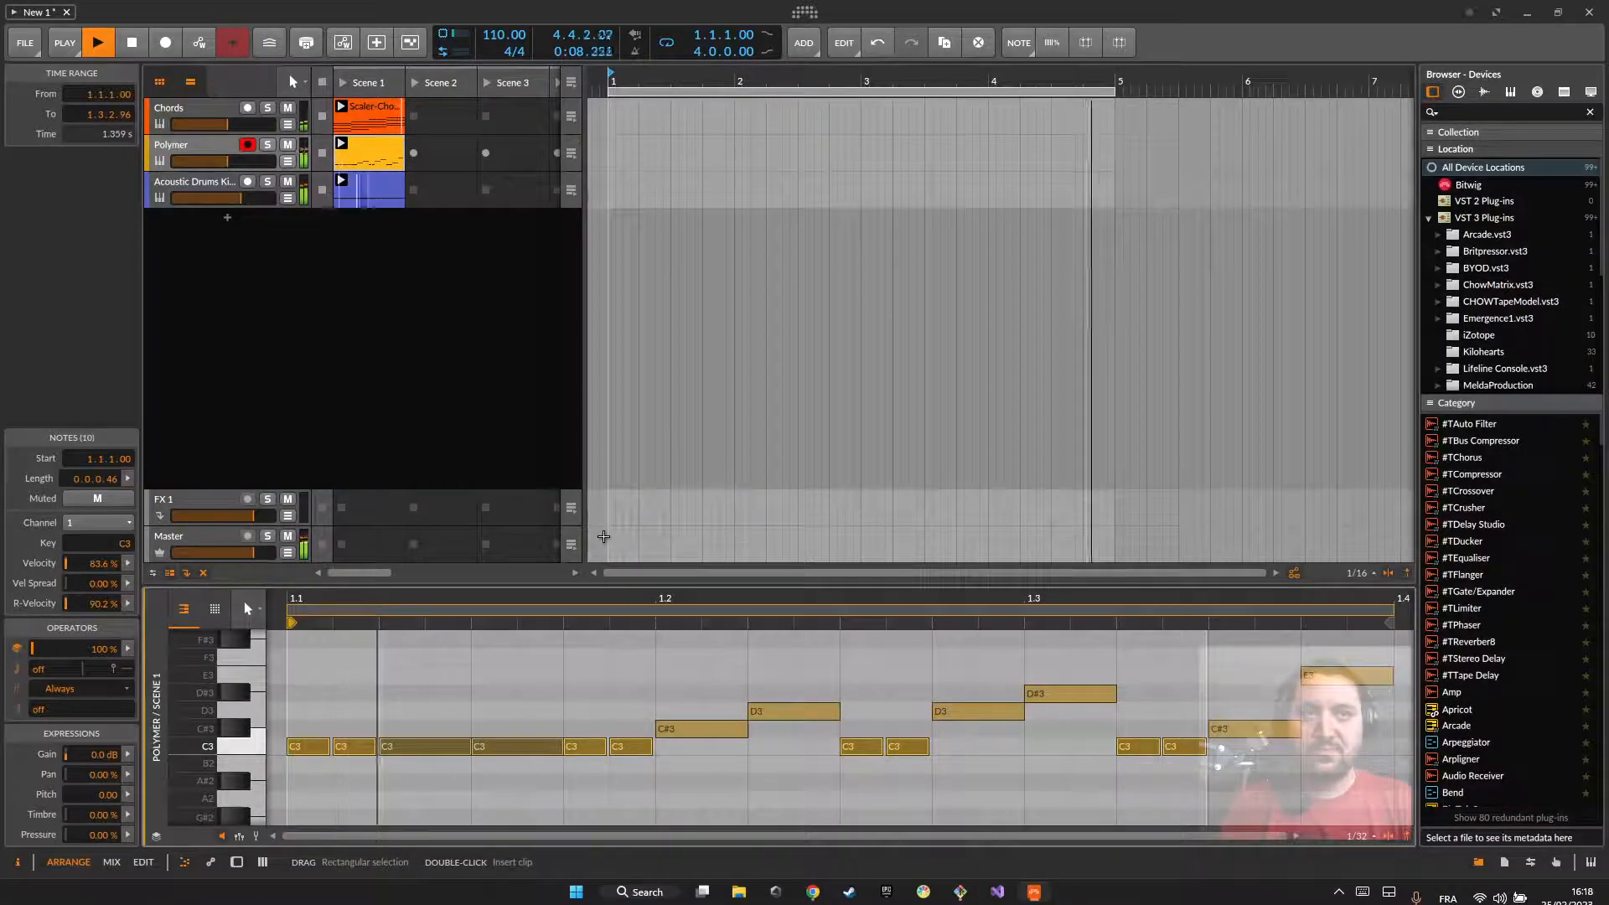
pyautogui.press('space')
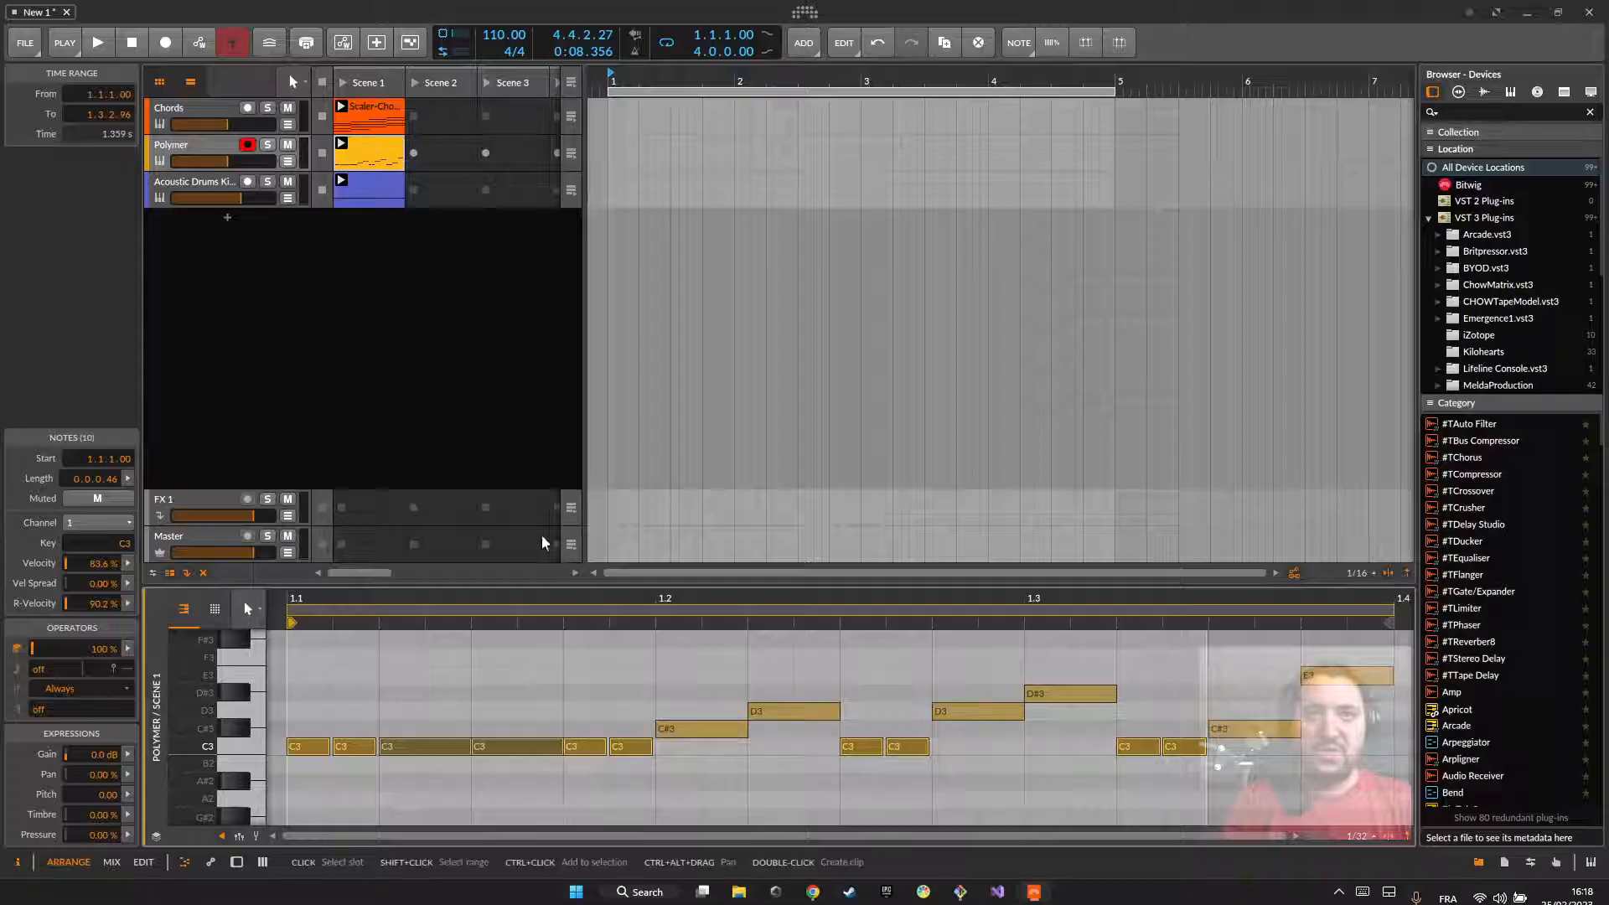
pyautogui.click(395, 699)
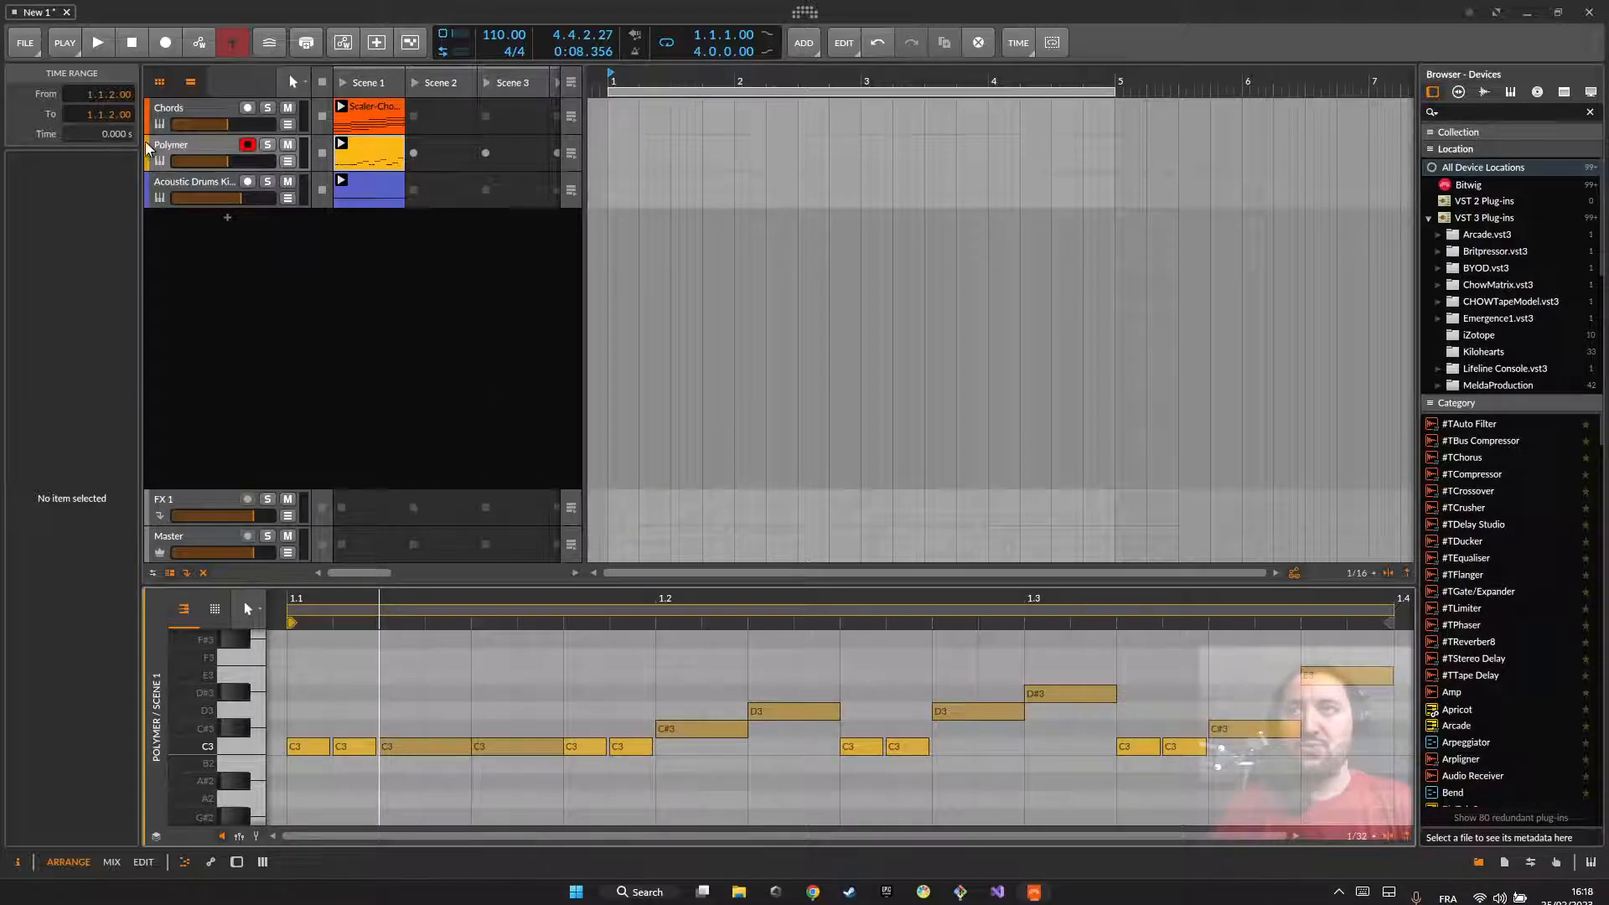
# Step: Open the Arpligner window from the Polymer track's devices and set Pattern notes mapping to White key to degree
pyautogui.doubleClick(179, 144)
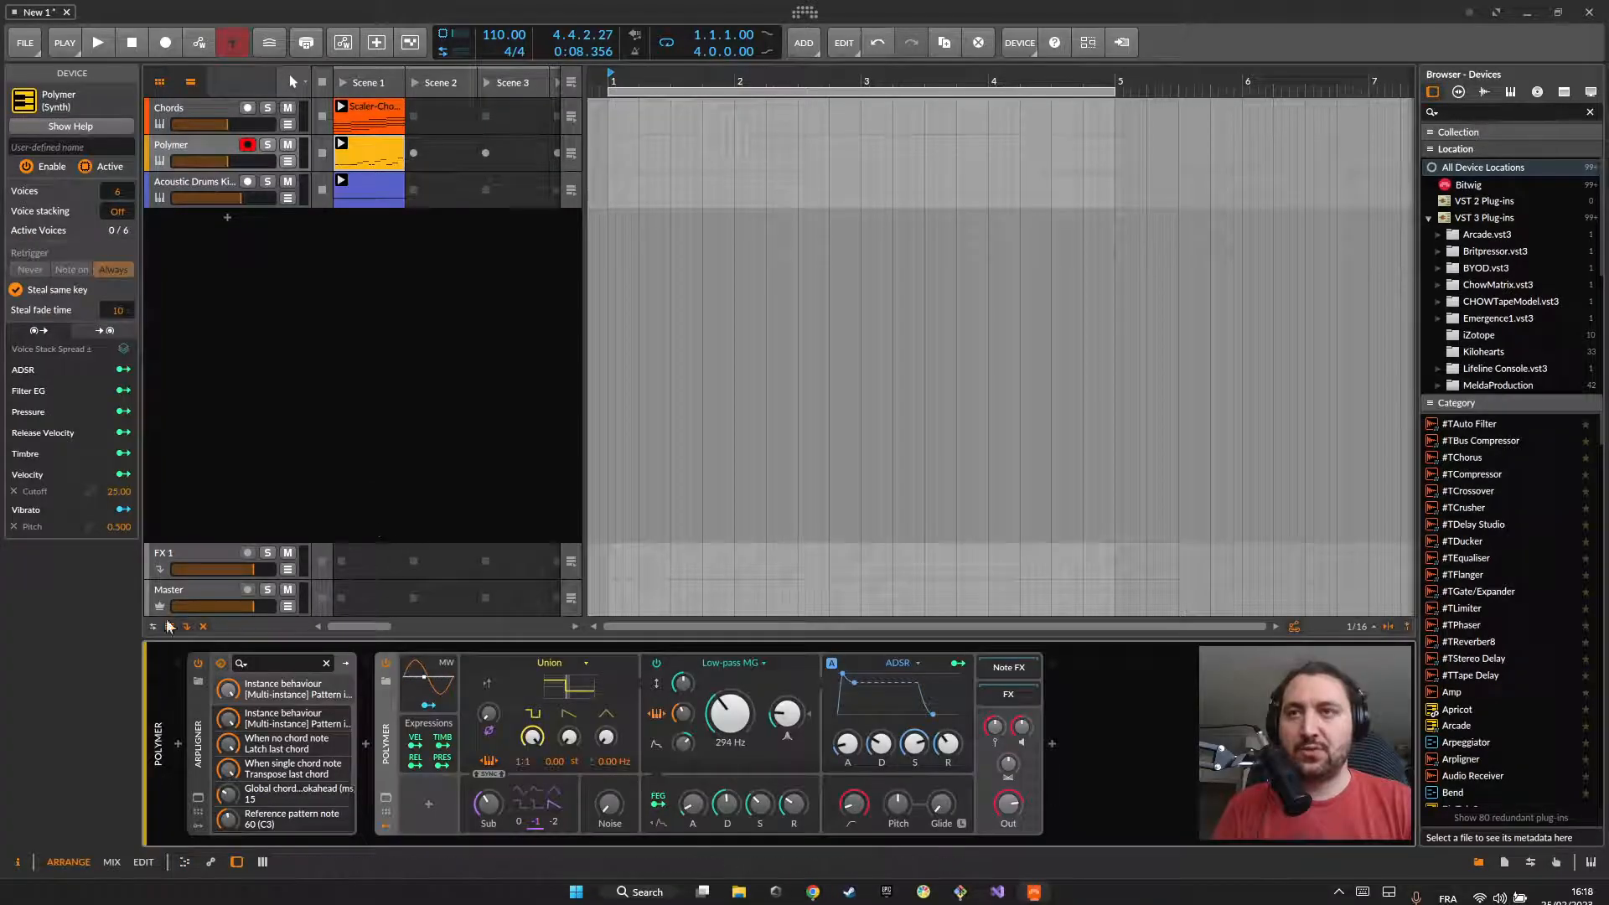
pyautogui.click(198, 797)
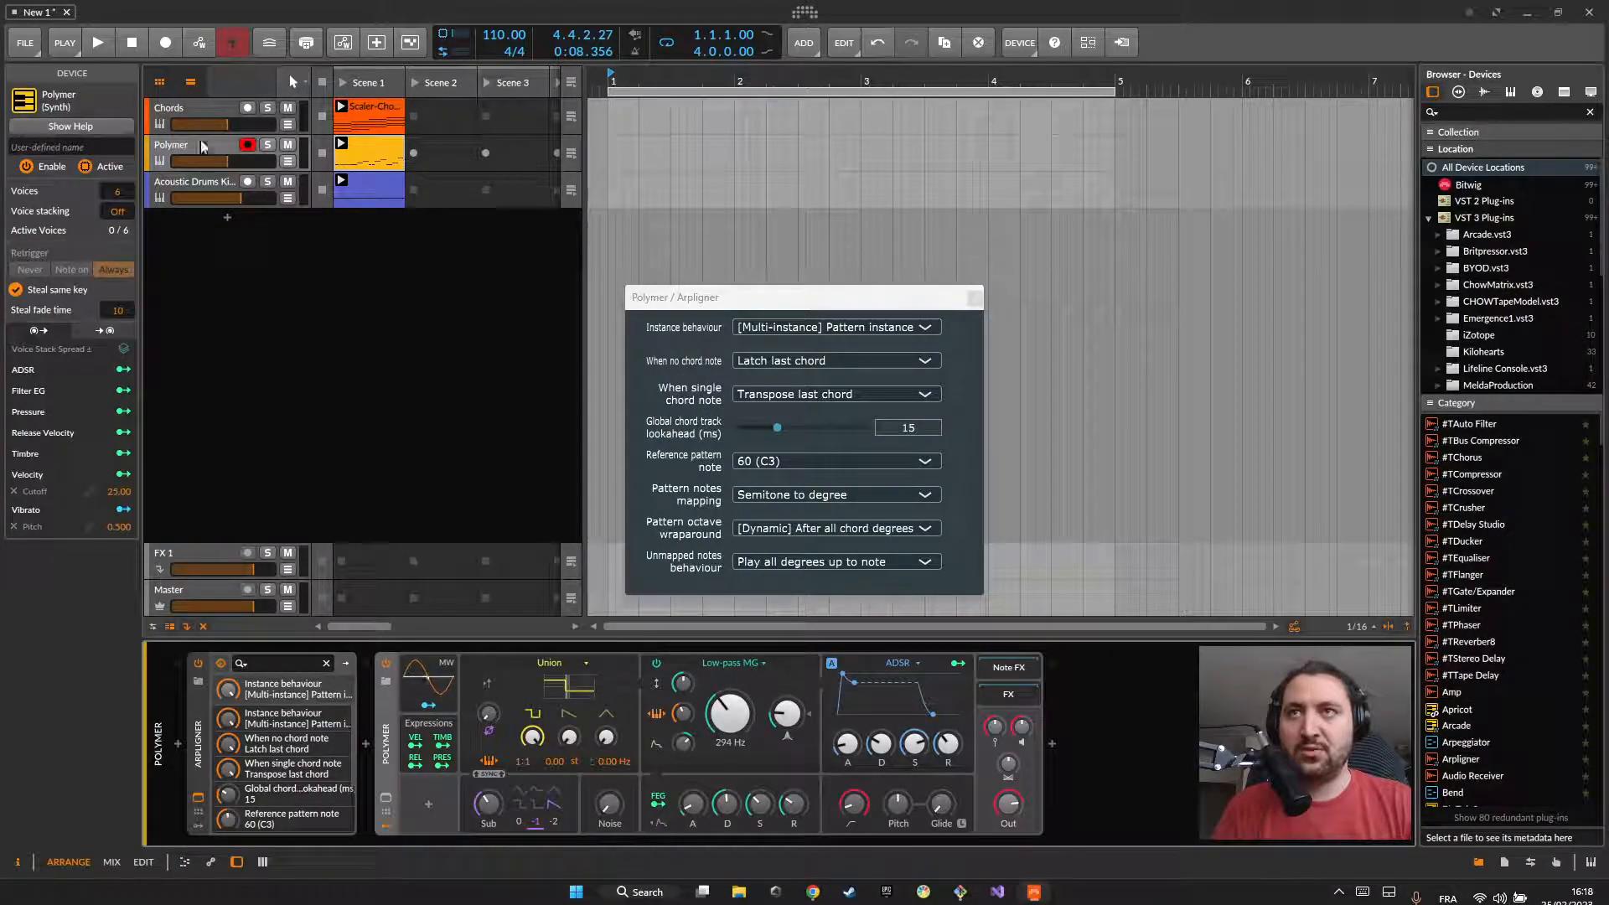
pyautogui.click(692, 299)
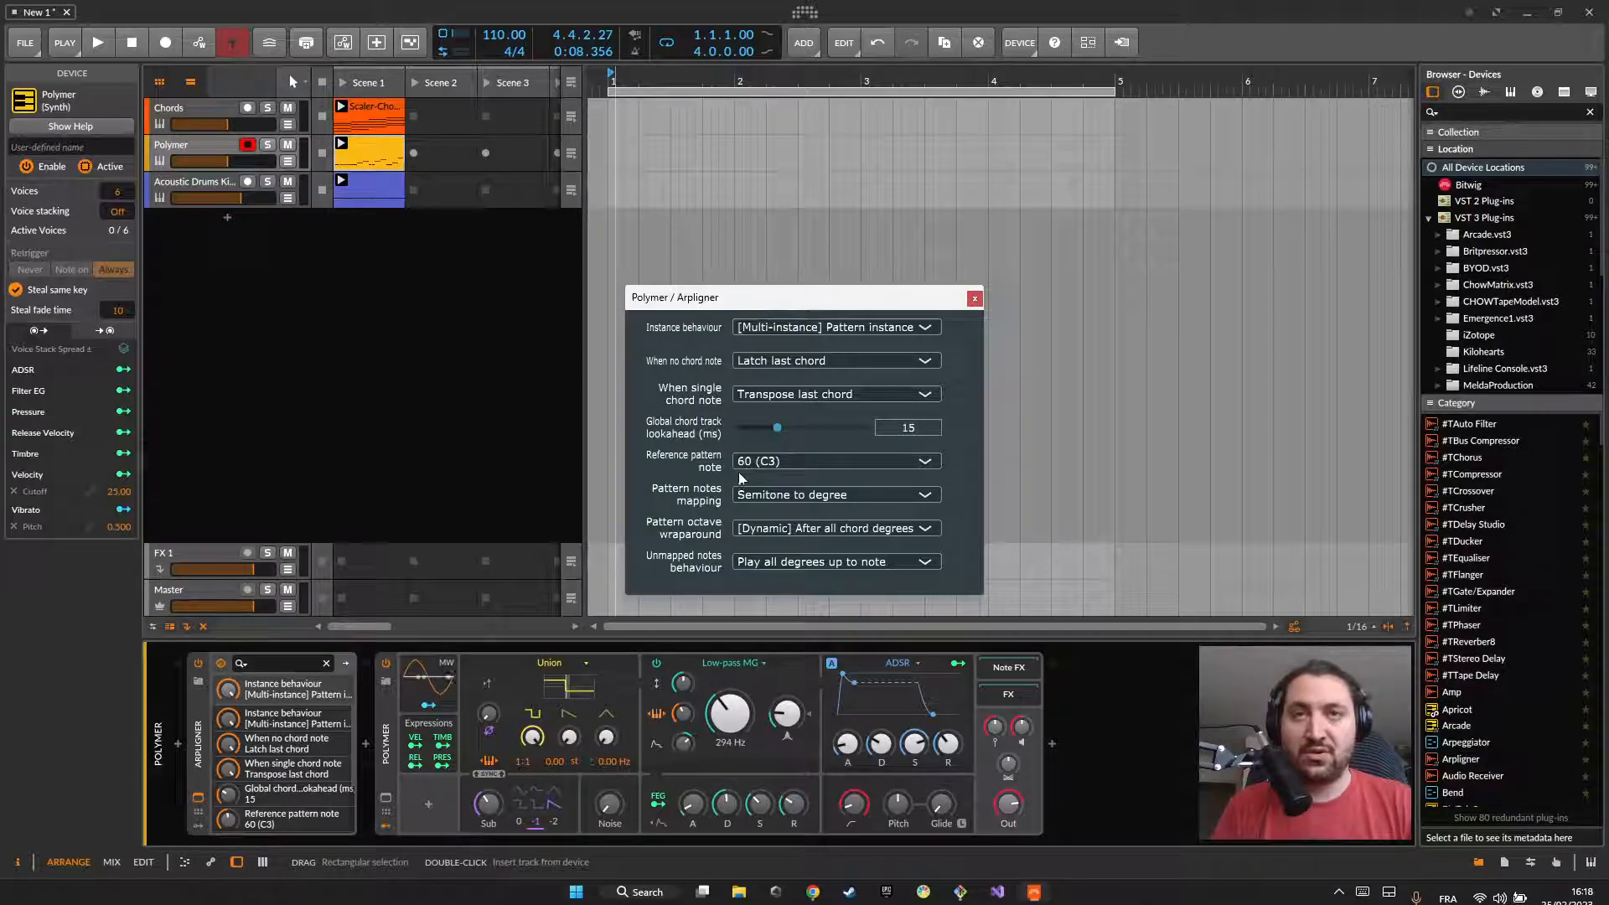
pyautogui.moveTo(681, 299); pyautogui.dragTo(684, 264)
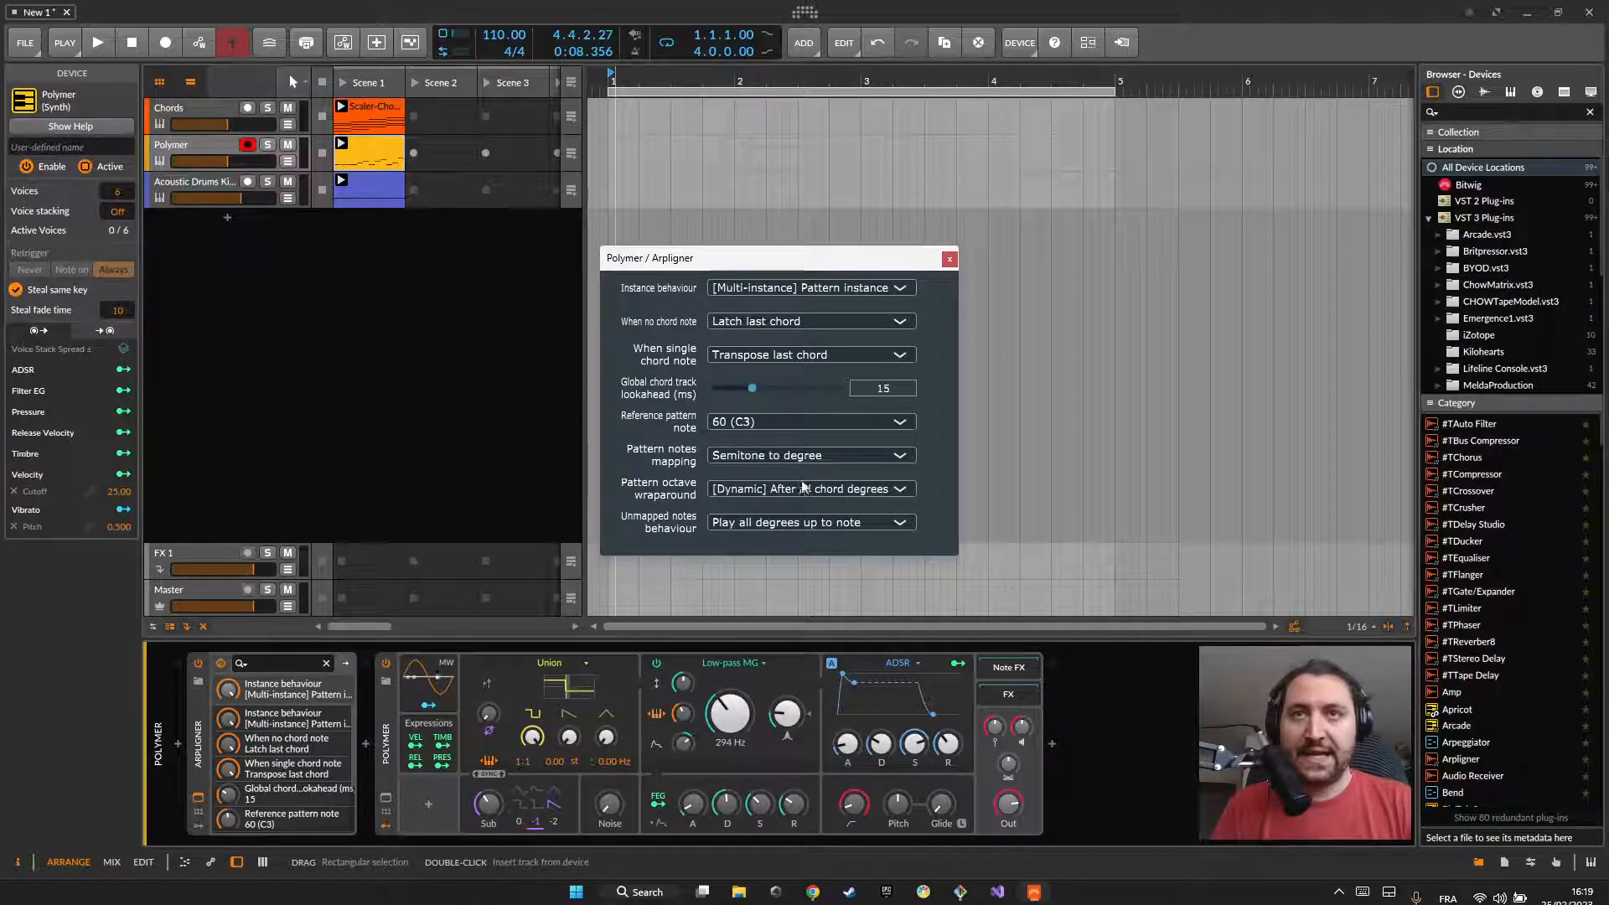
pyautogui.click(786, 461)
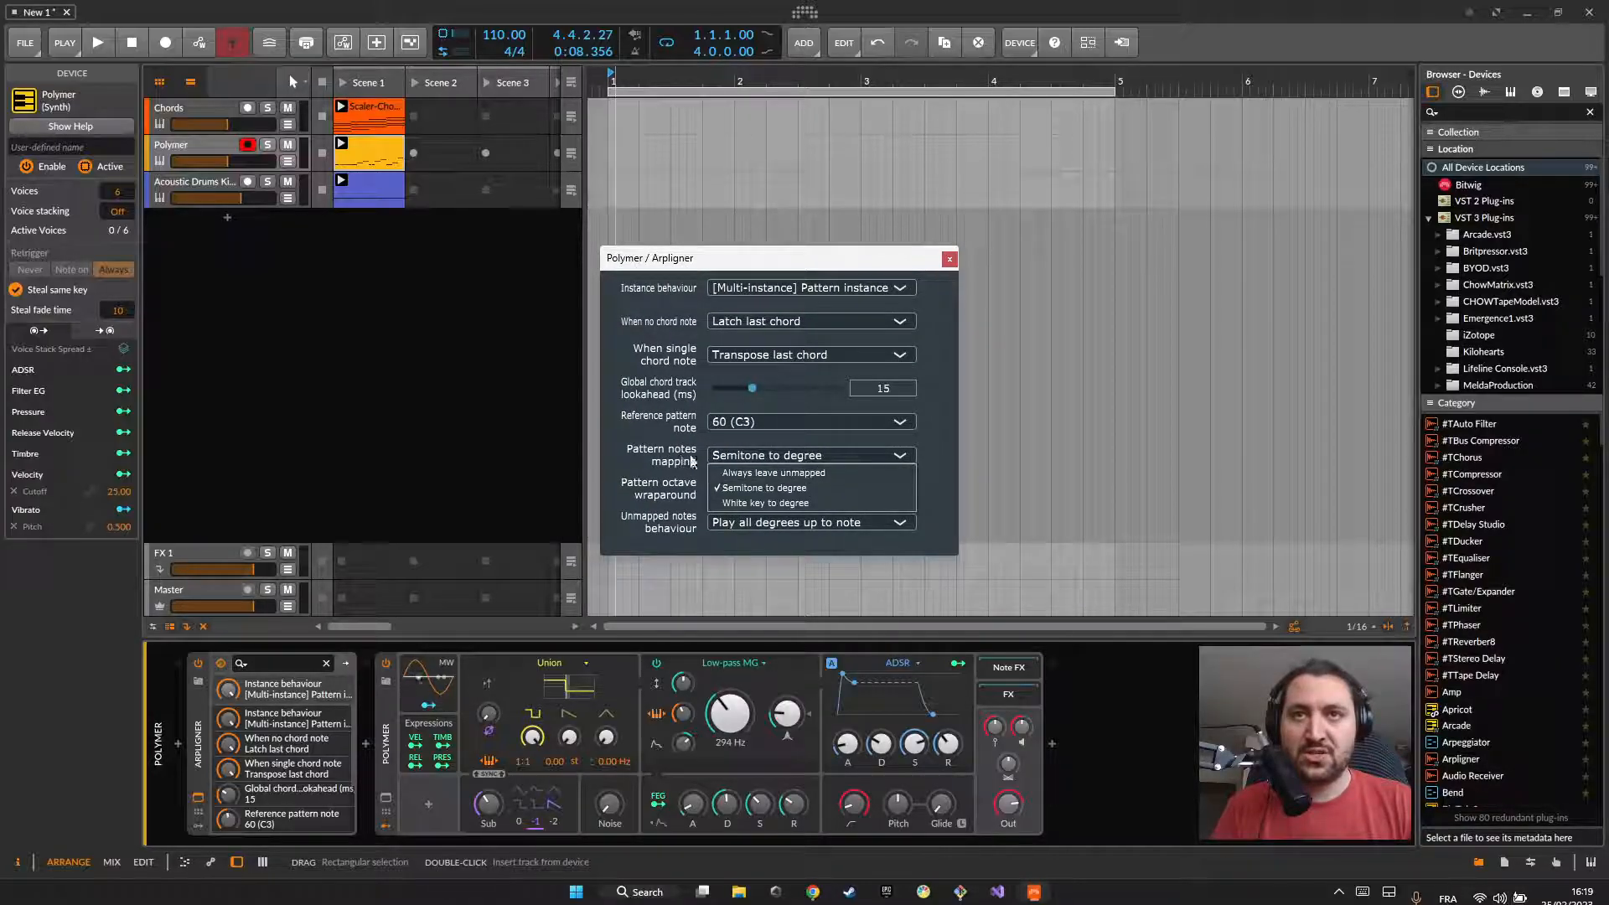
pyautogui.click(751, 501)
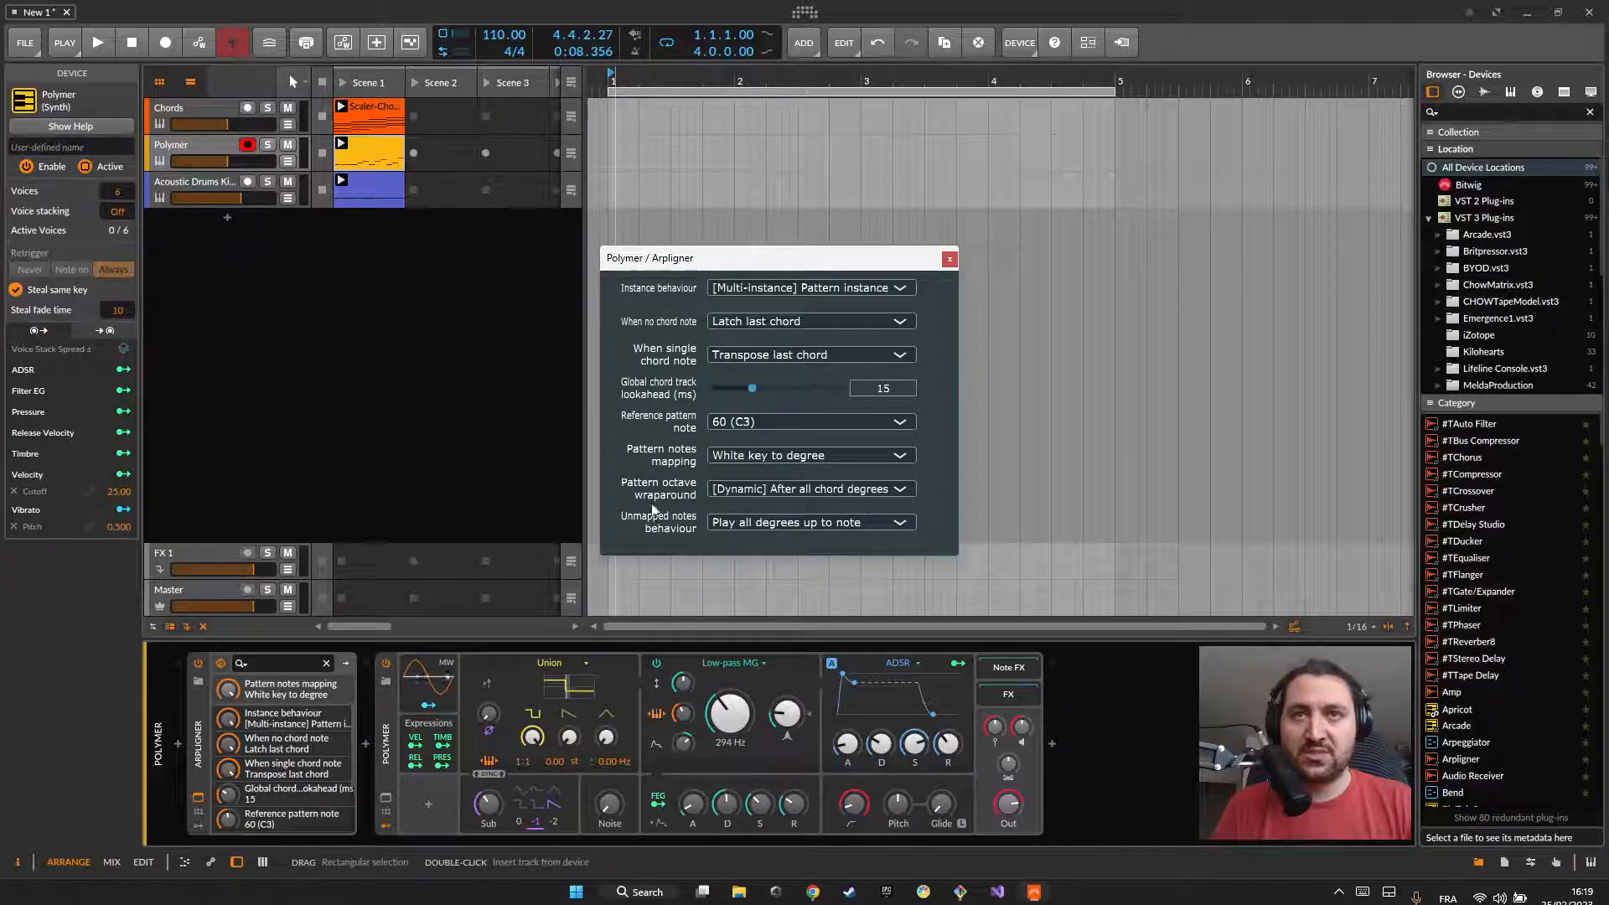
# Step: Set Arpligner's Unmapped notes behaviour to Silence and play the clips with the Polymer pattern open in the detail editor
pyautogui.click(458, 389)
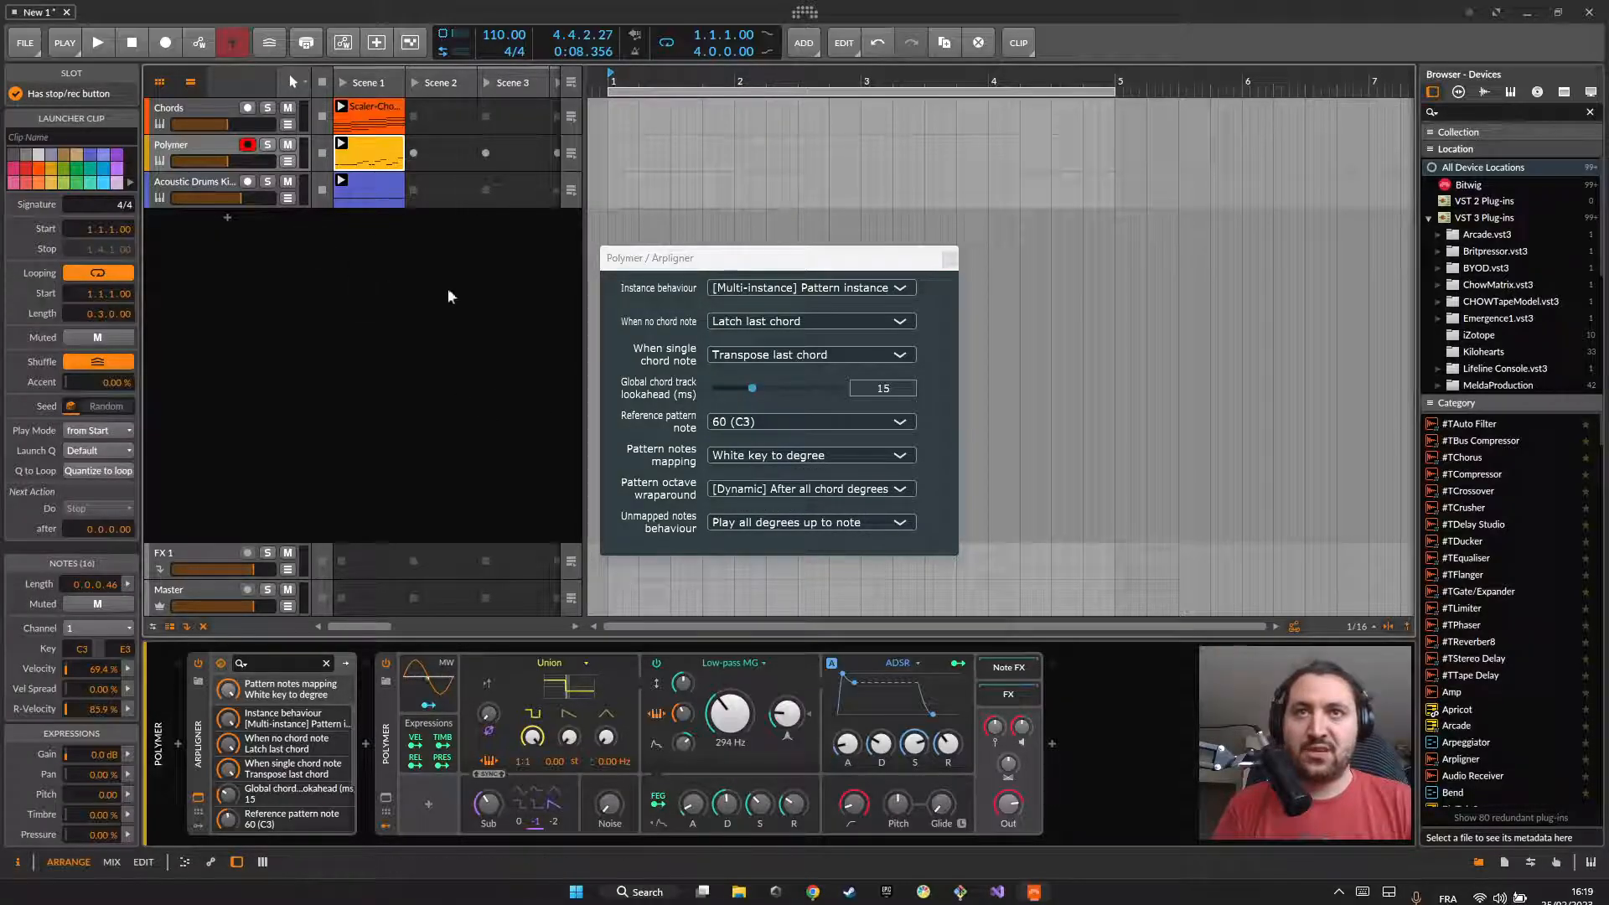
pyautogui.click(754, 522)
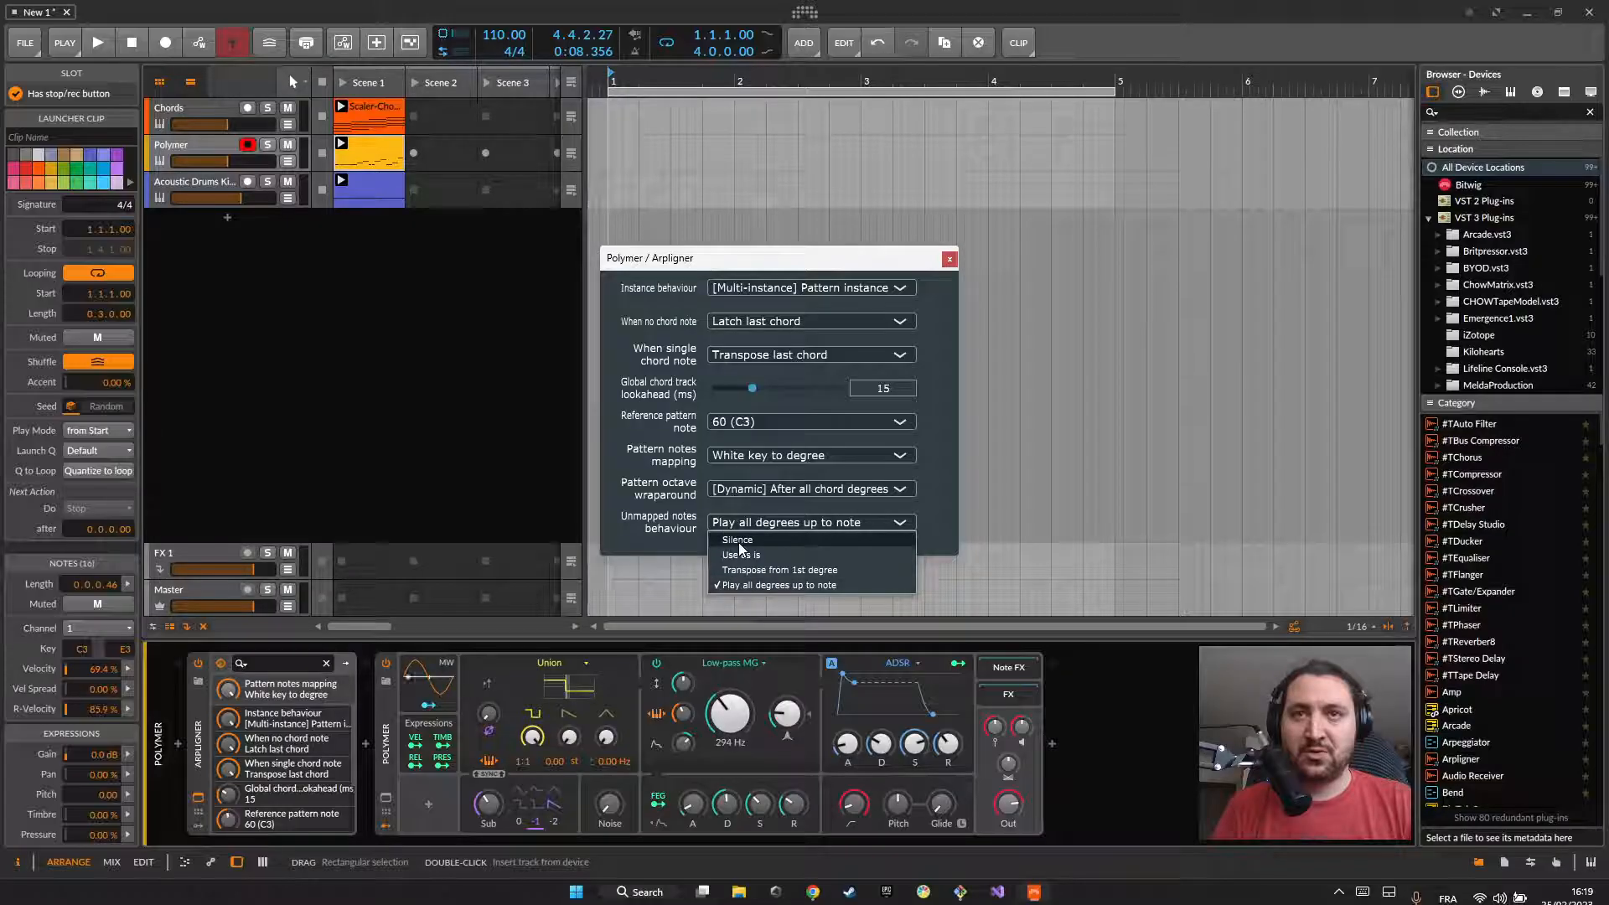
pyautogui.click(733, 548)
pyautogui.doubleClick(378, 139)
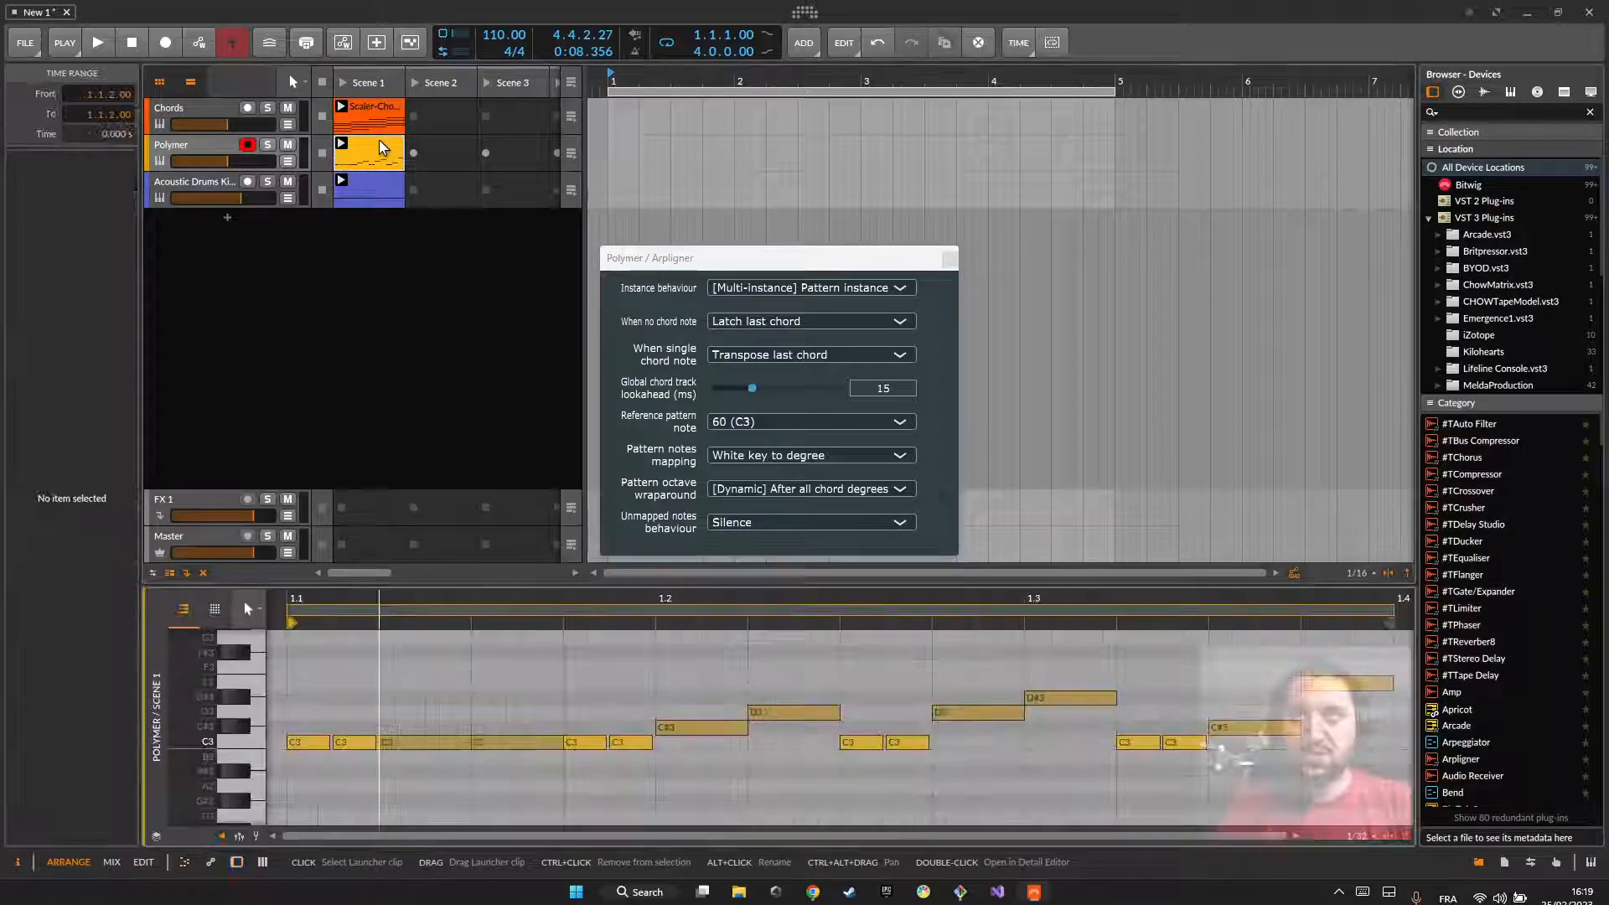
pyautogui.press('space')
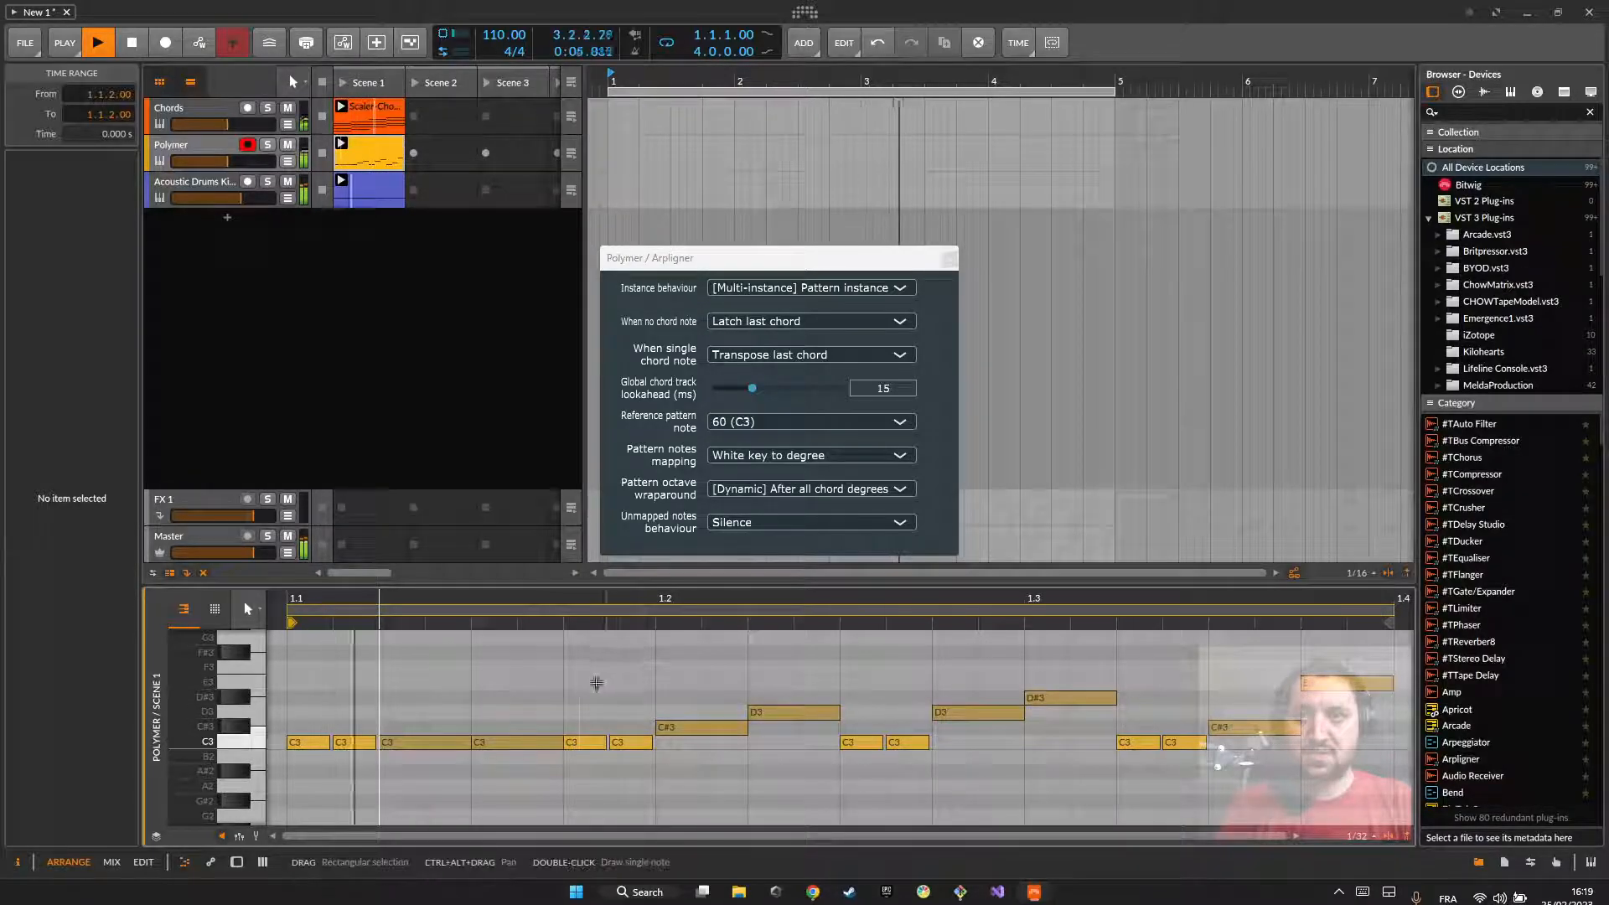
pyautogui.press('space')
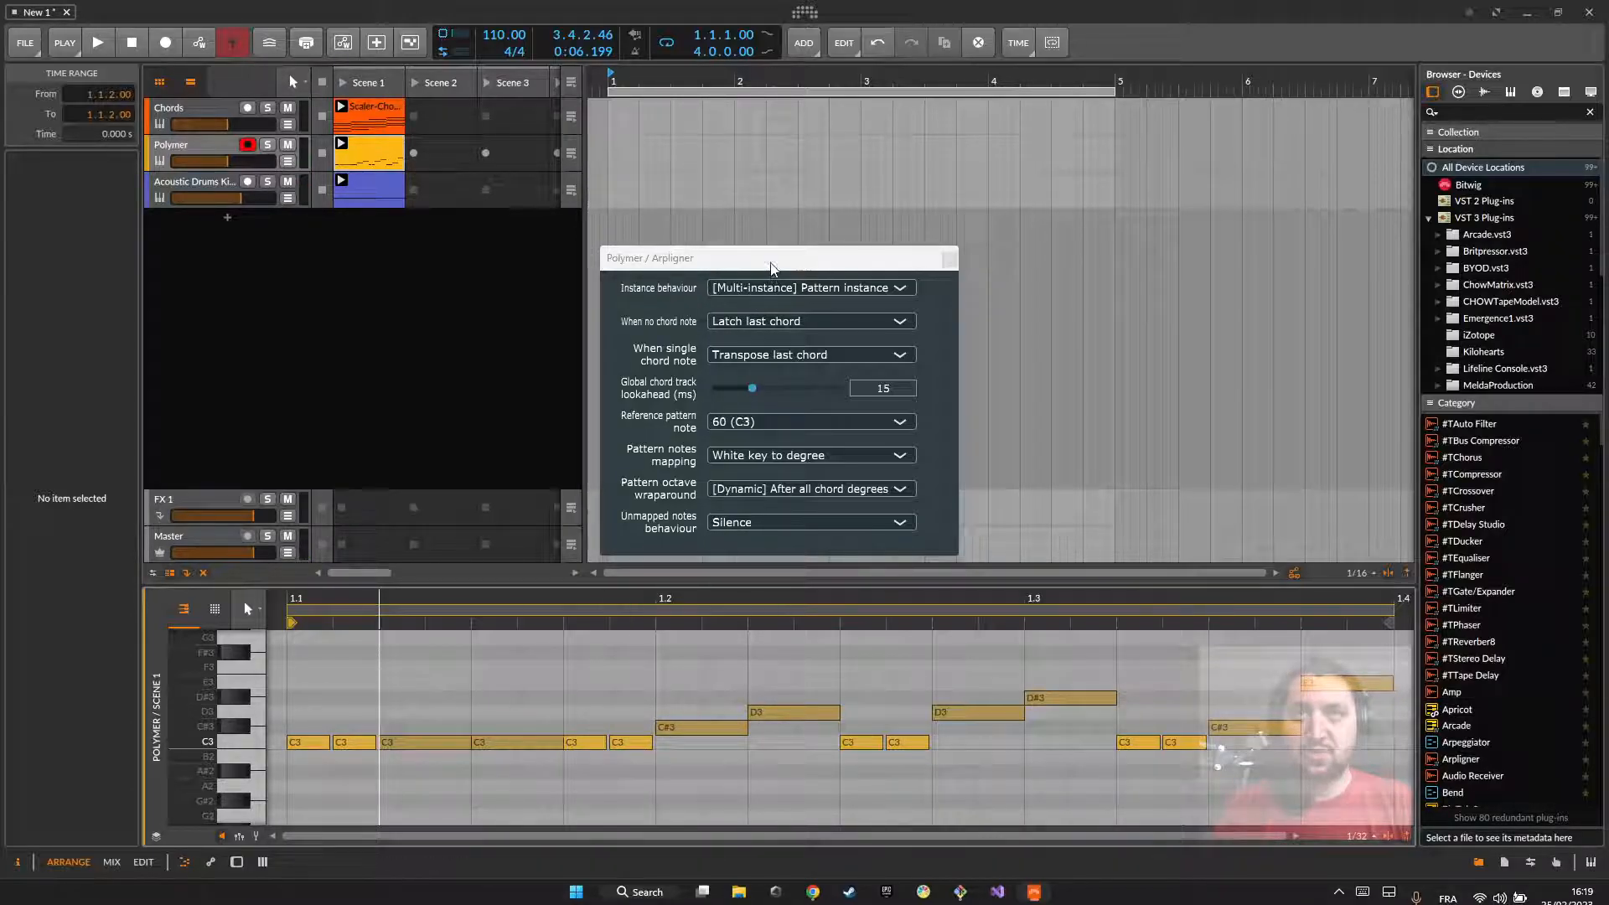
# Step: Try the Use as is option for Unmapped notes behaviour and play the clips with the first C#3 note selected
pyautogui.moveTo(770, 266); pyautogui.dragTo(818, 231)
pyautogui.click(779, 488)
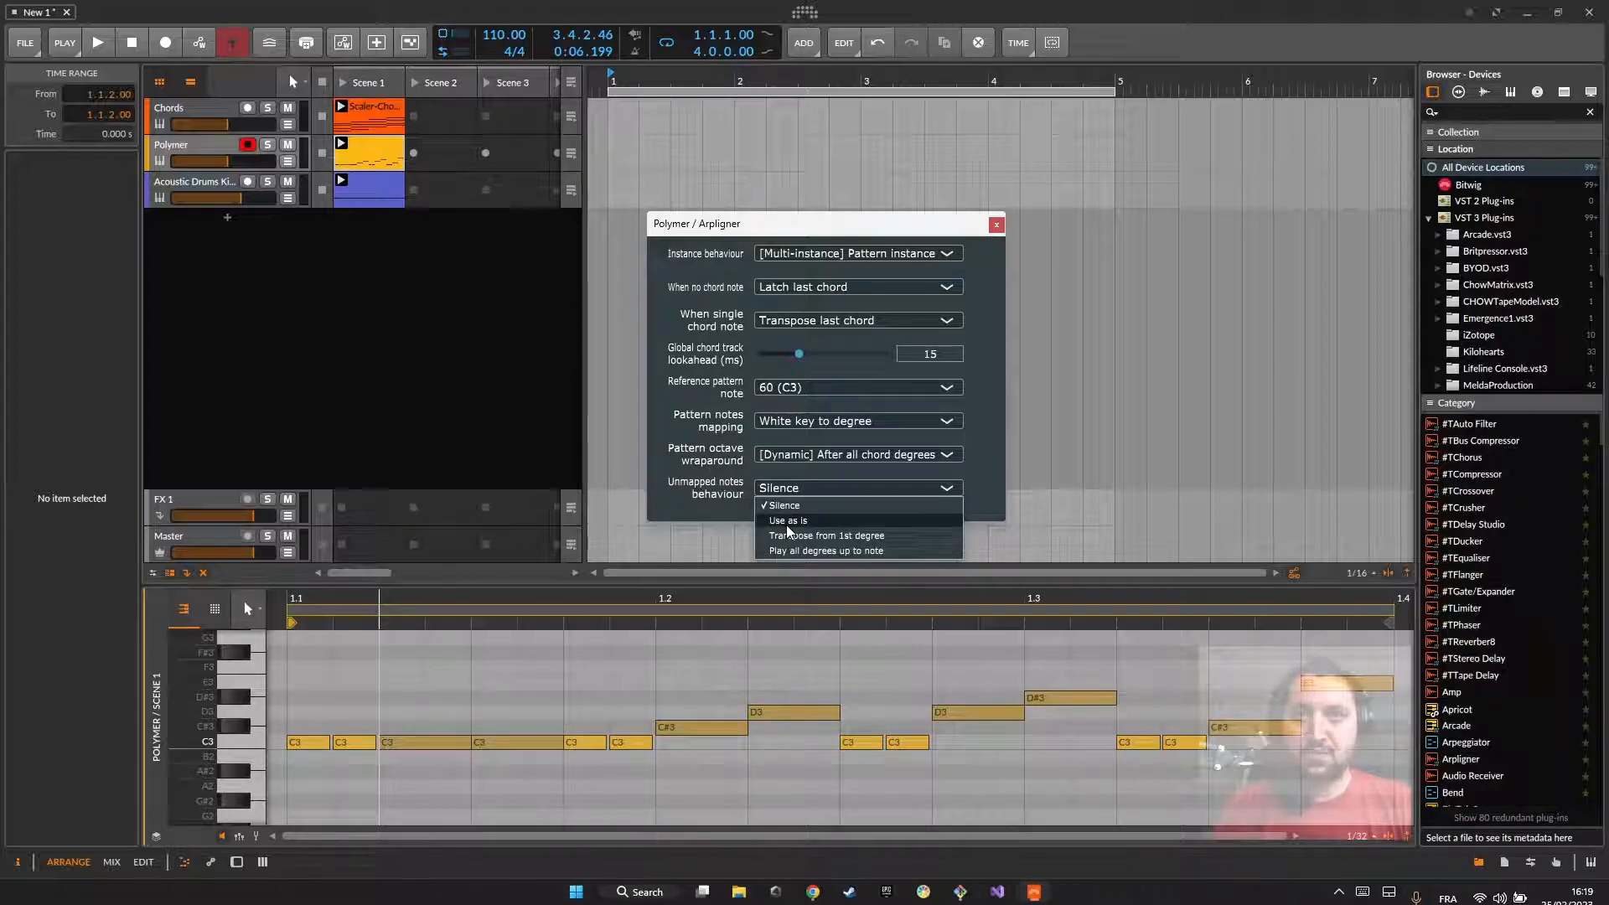
pyautogui.click(781, 521)
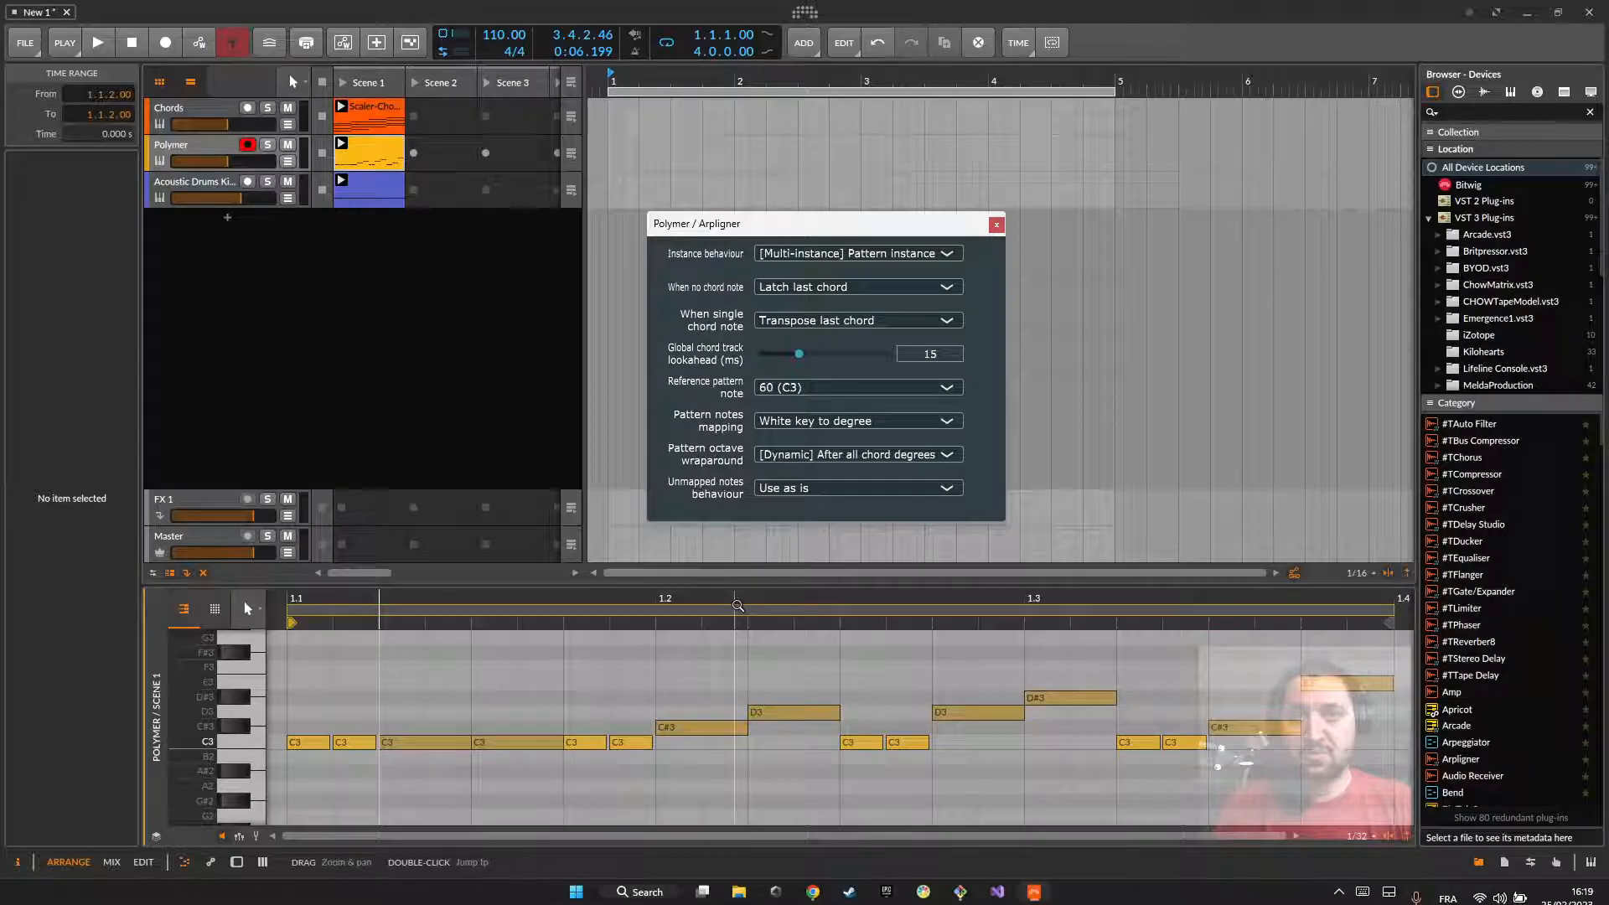
pyautogui.click(687, 727)
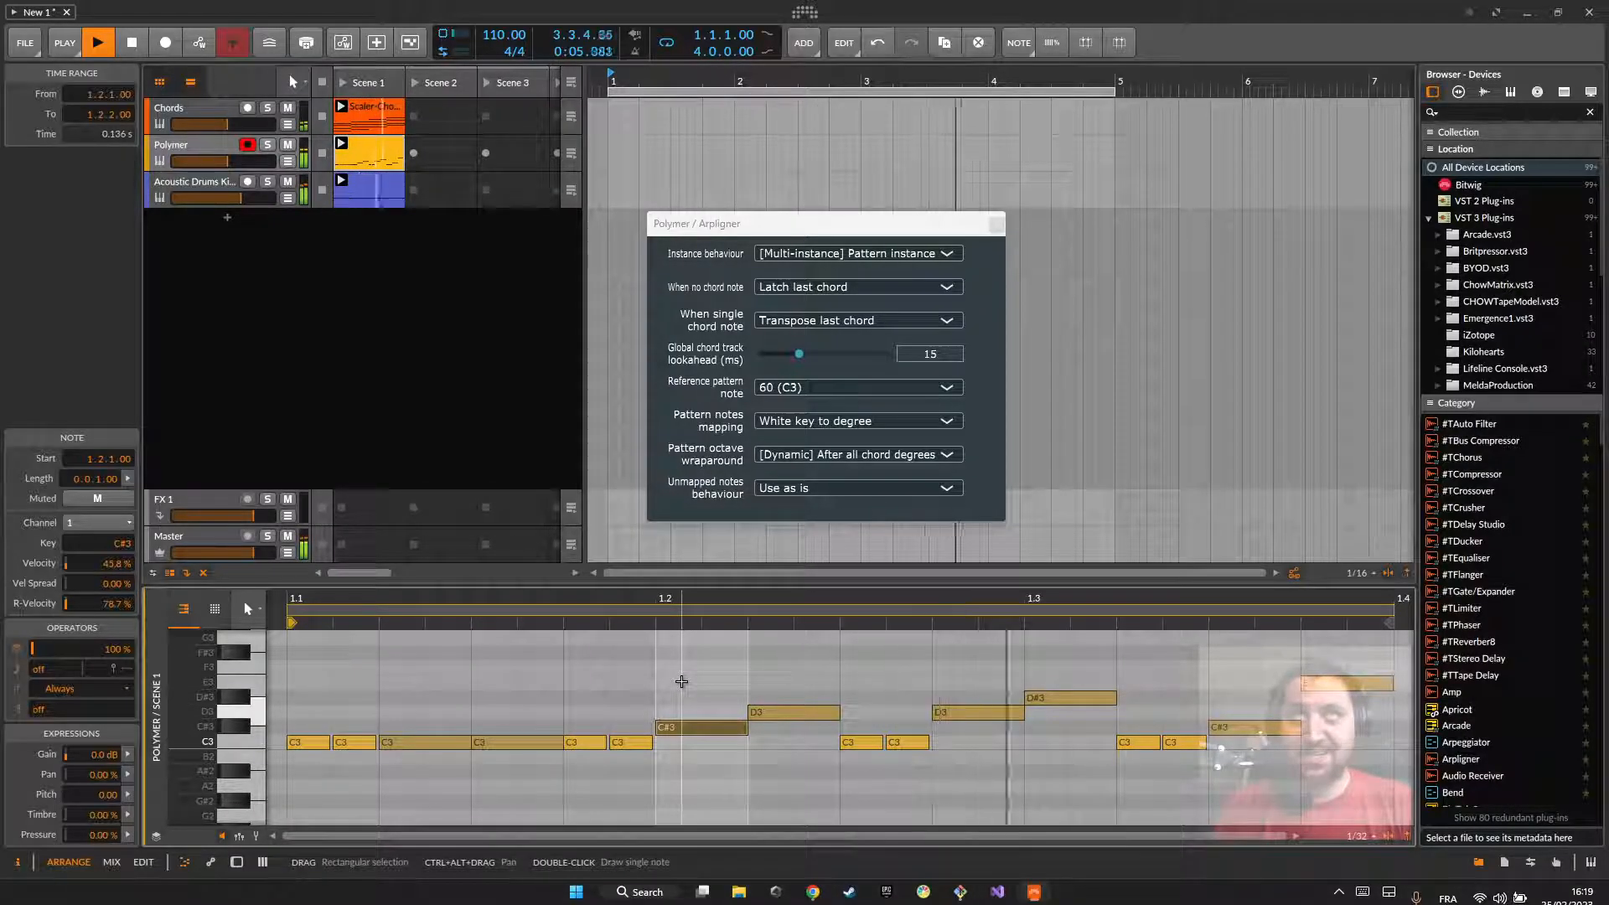
pyautogui.press('space')
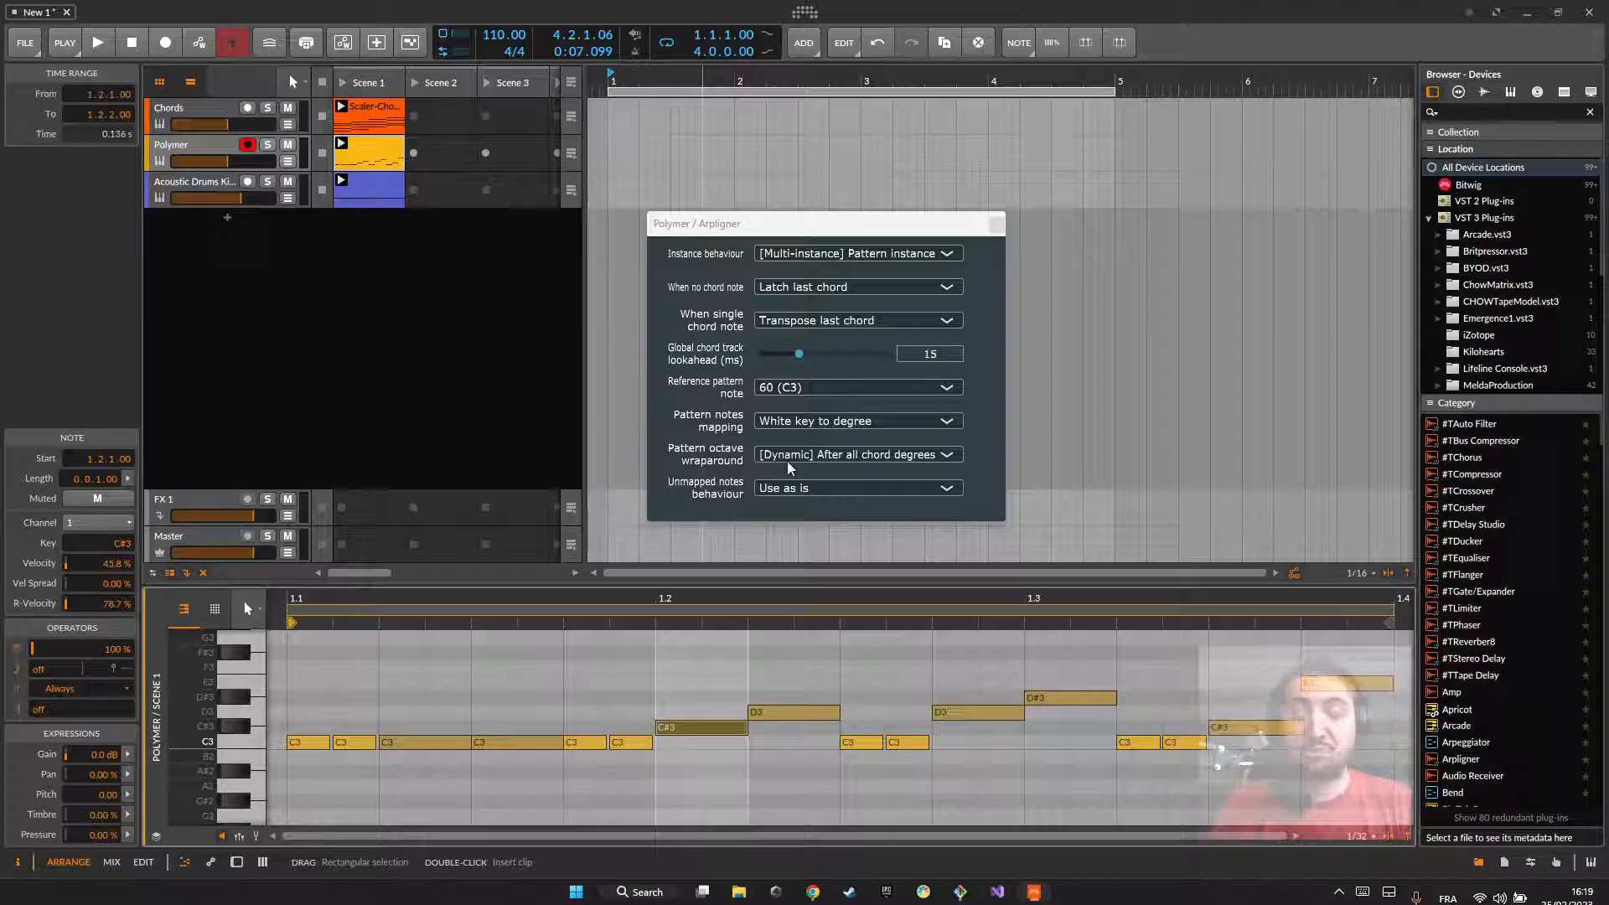
# Step: Switch Arpligner's Unmapped notes behaviour to Silence and then to Transpose from 1st degree
pyautogui.click(812, 485)
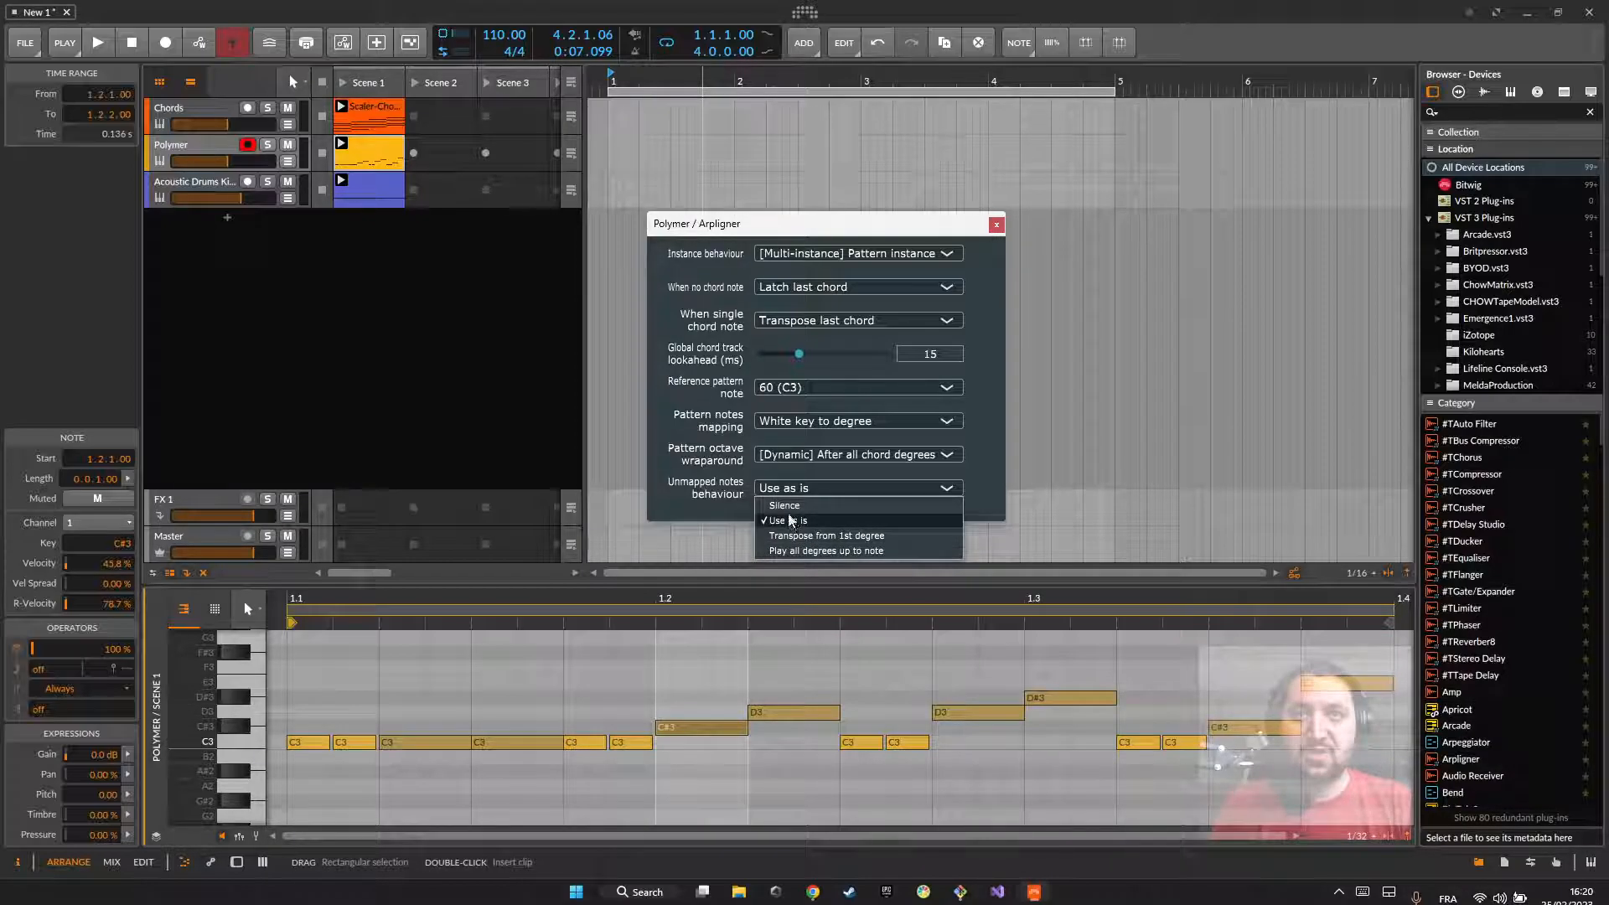
pyautogui.click(780, 505)
pyautogui.click(789, 490)
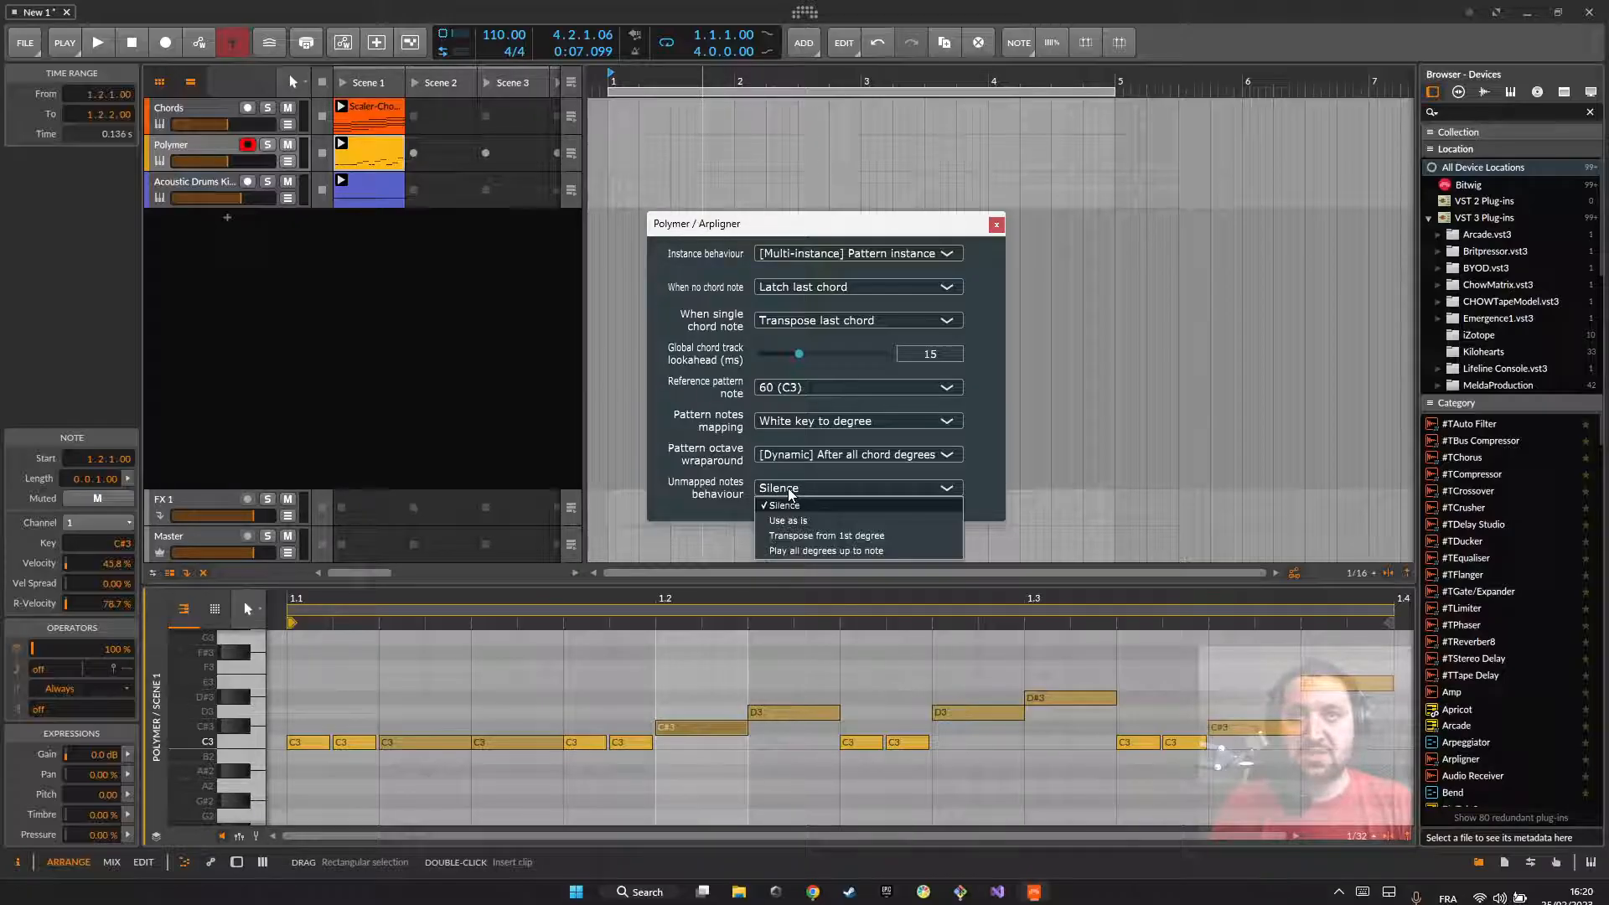
pyautogui.click(784, 536)
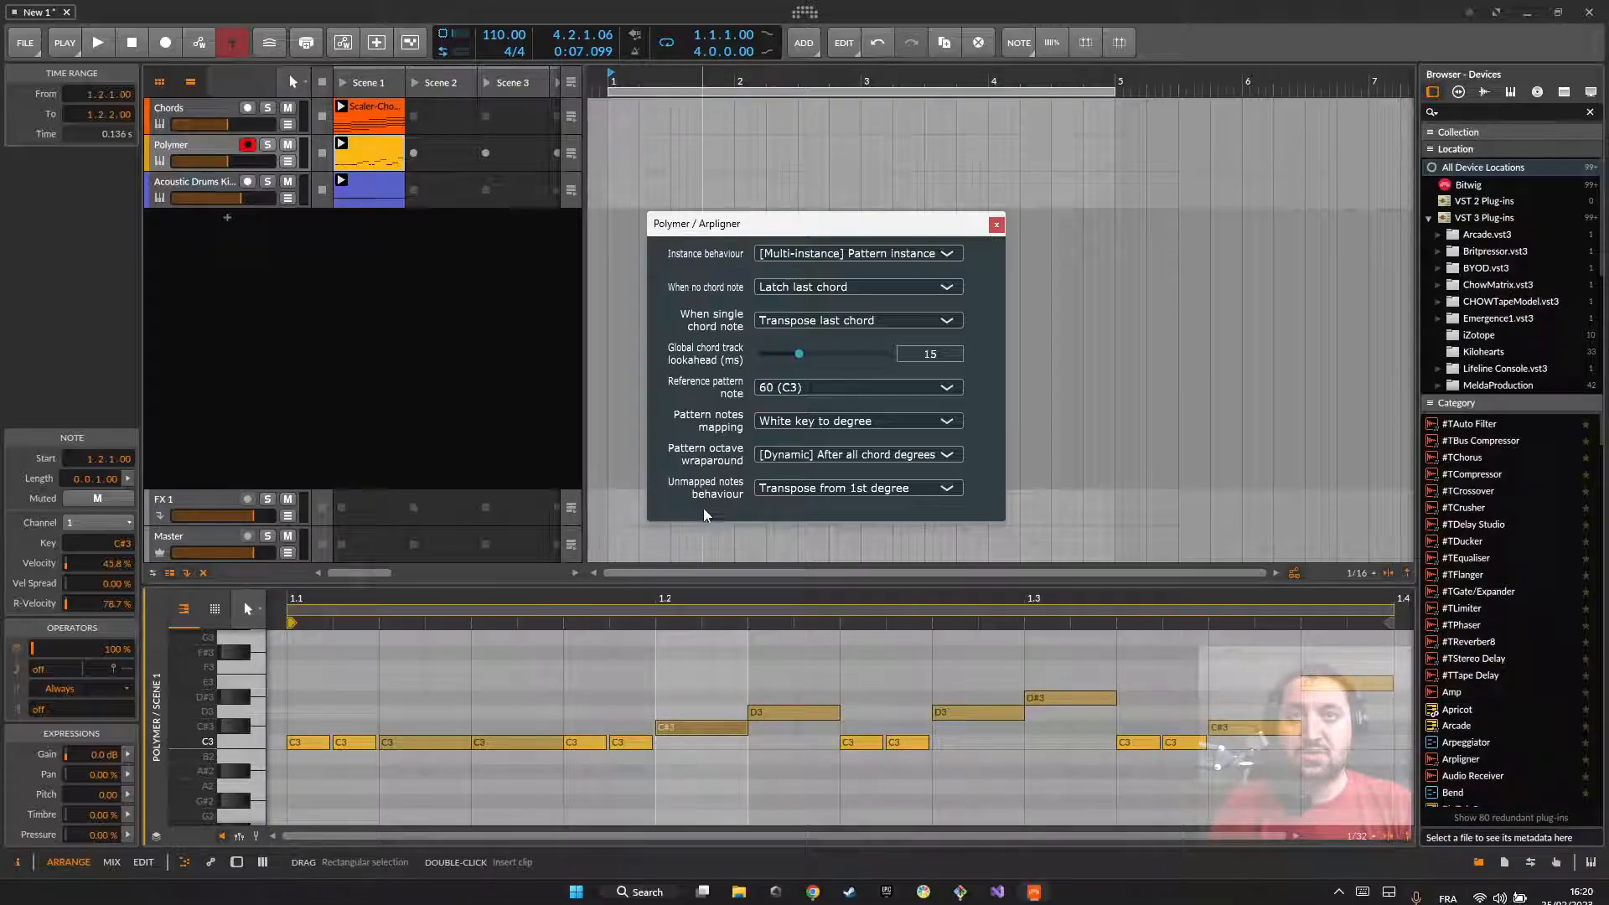
# Step: Set Arpligner's Pattern notes mapping to Always leave unmapped, clear the note selection and start playing the clips
pyautogui.click(779, 420)
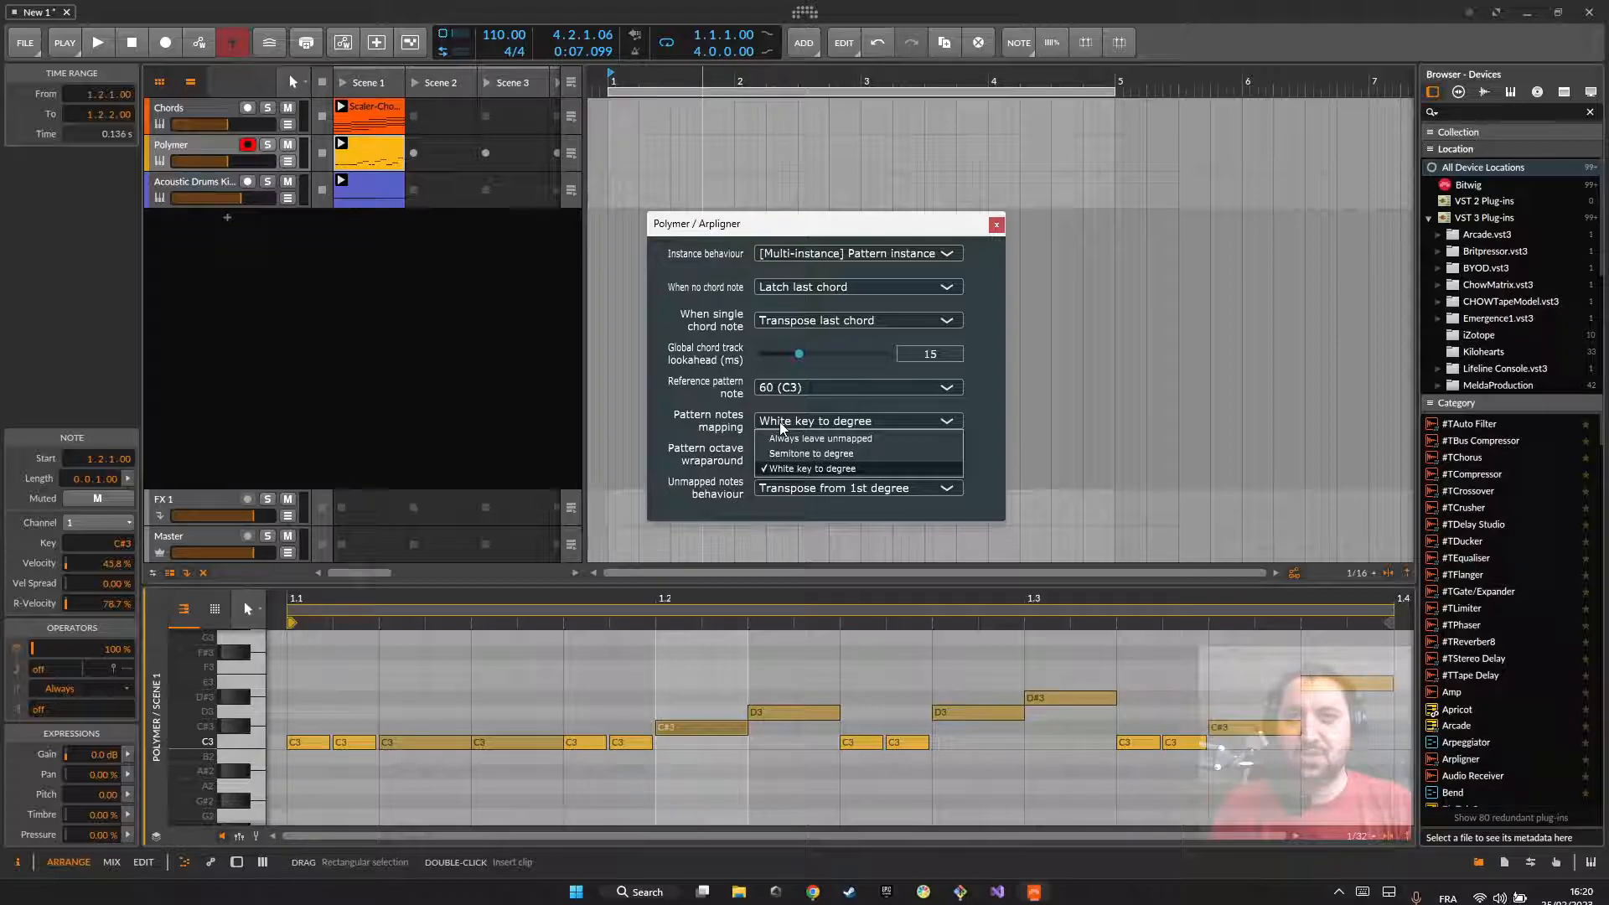
pyautogui.click(786, 439)
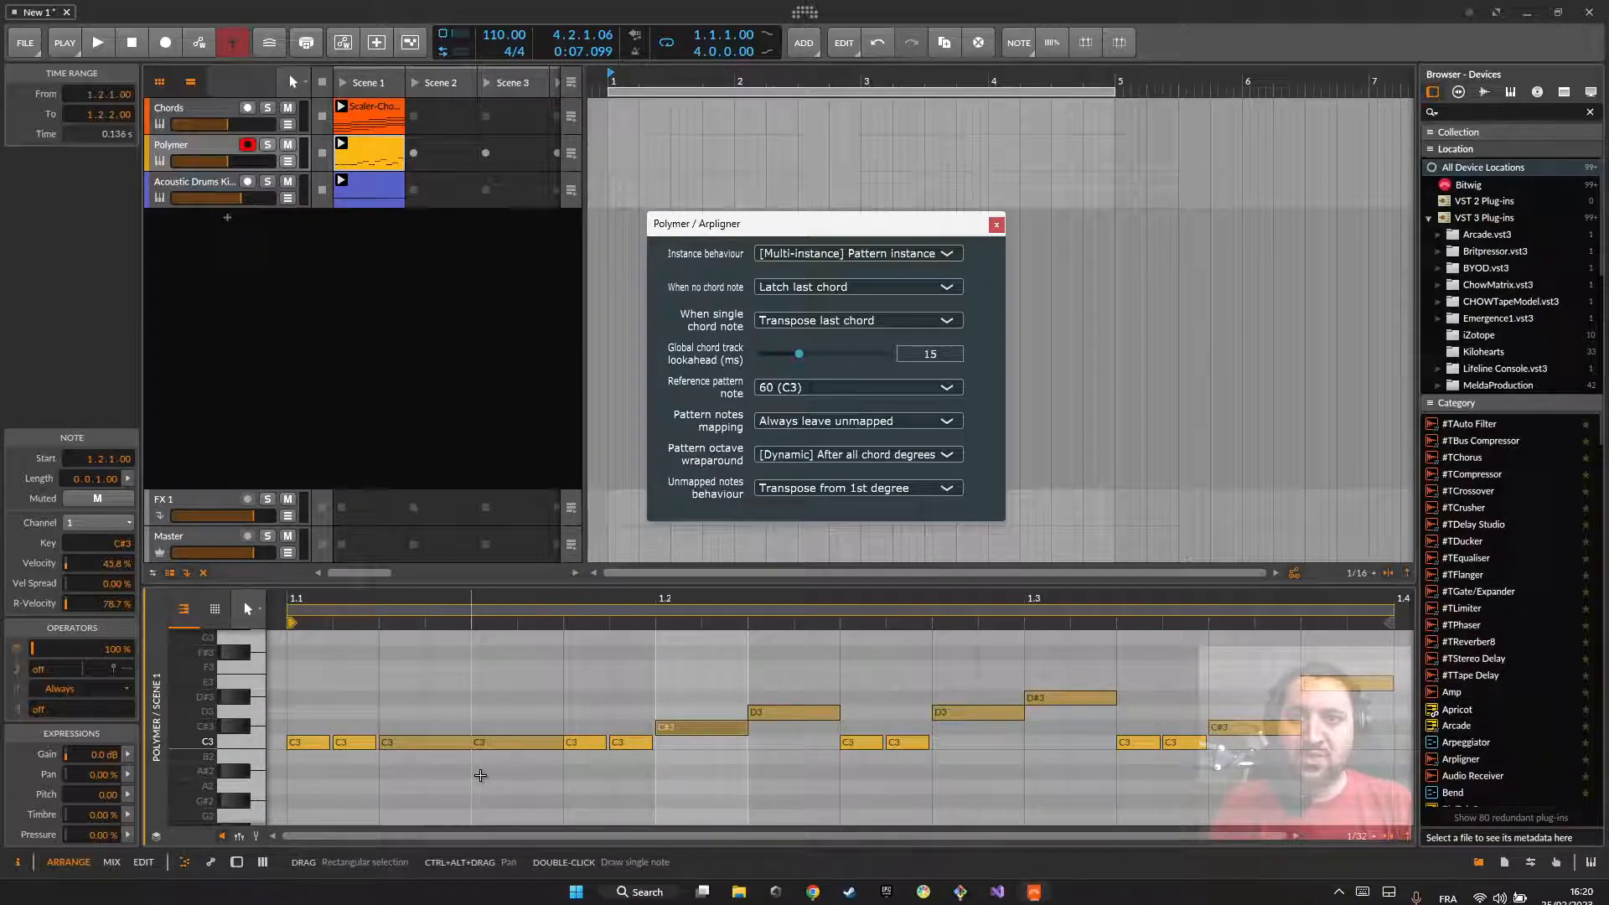
pyautogui.click(429, 683)
pyautogui.press('space')
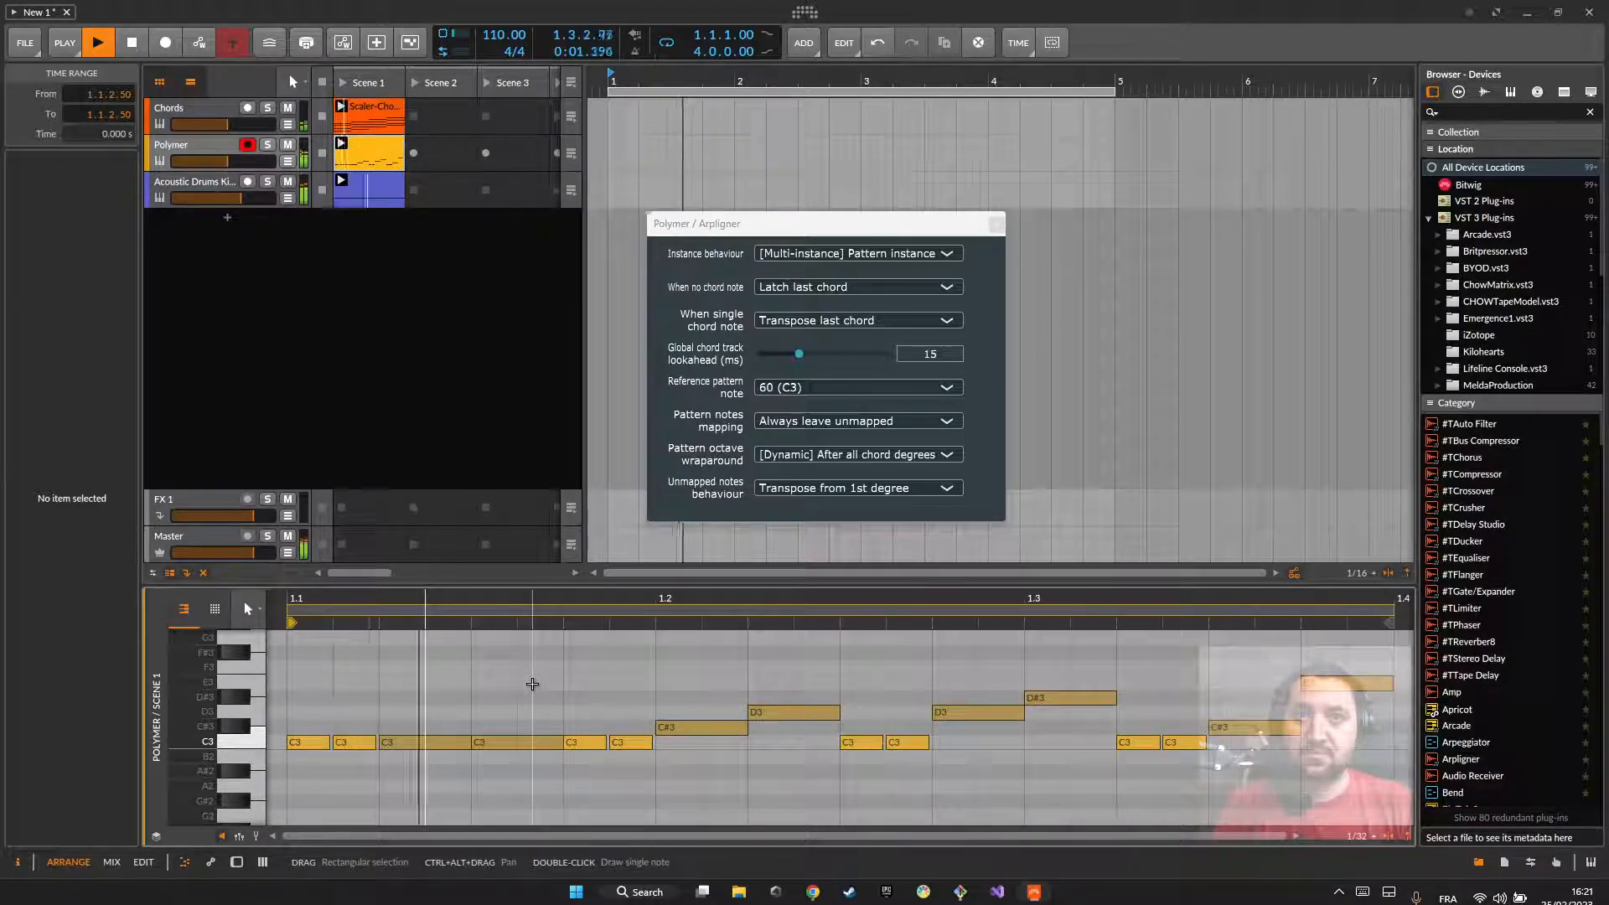
# Step: Try Use as is for Unmapped notes behaviour during playback, then select across the Polymer pattern's notes and clear the selection
pyautogui.click(756, 492)
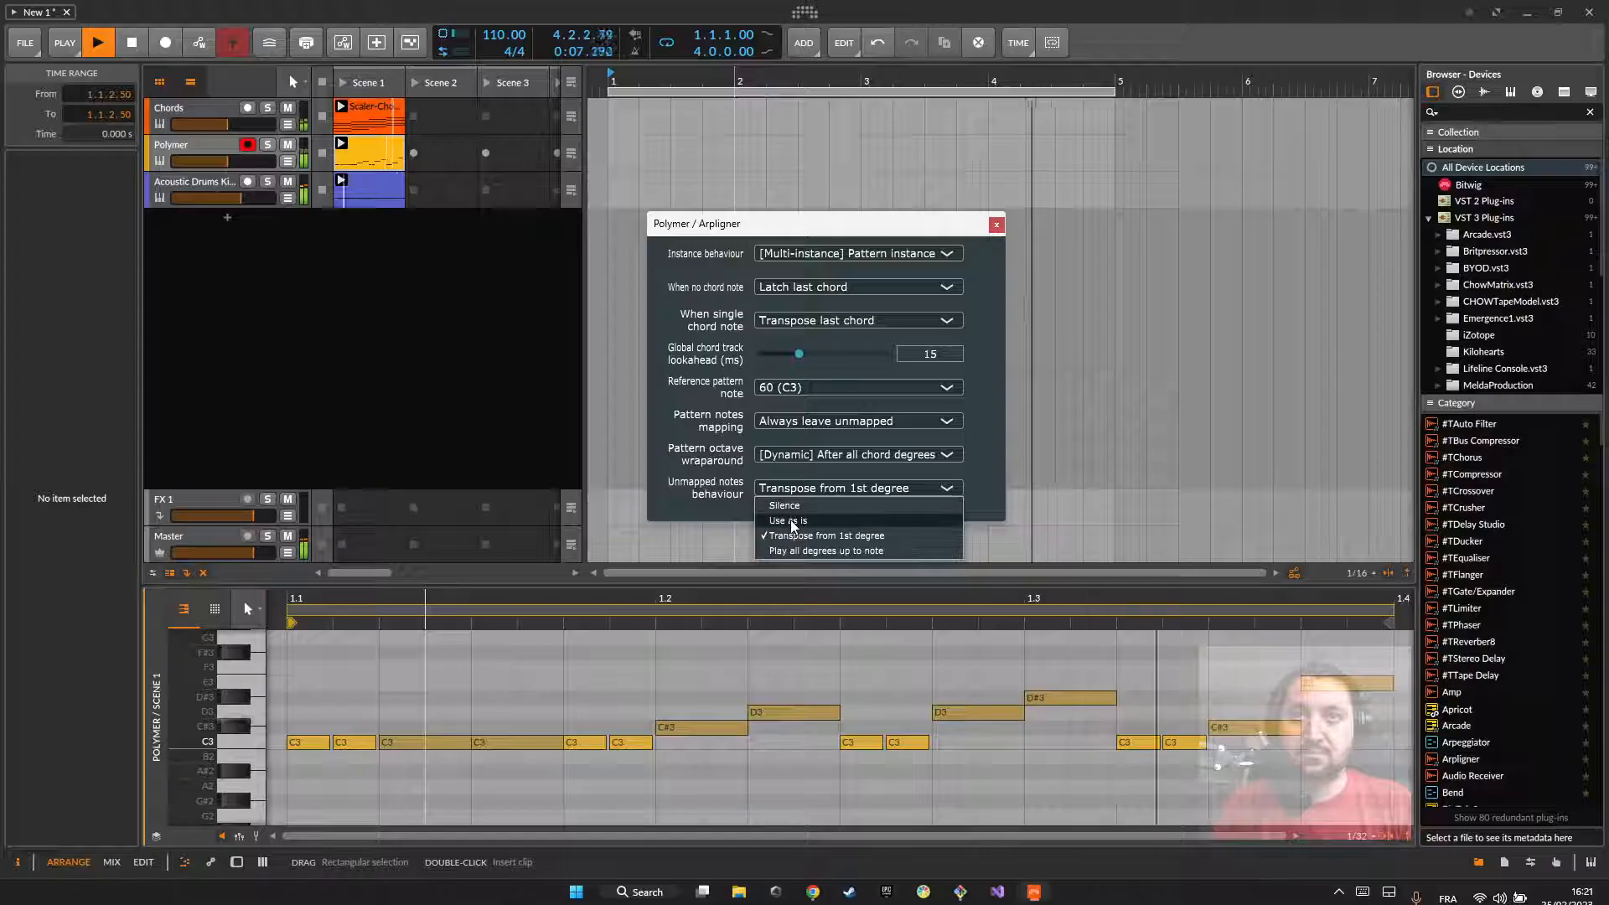
pyautogui.click(789, 521)
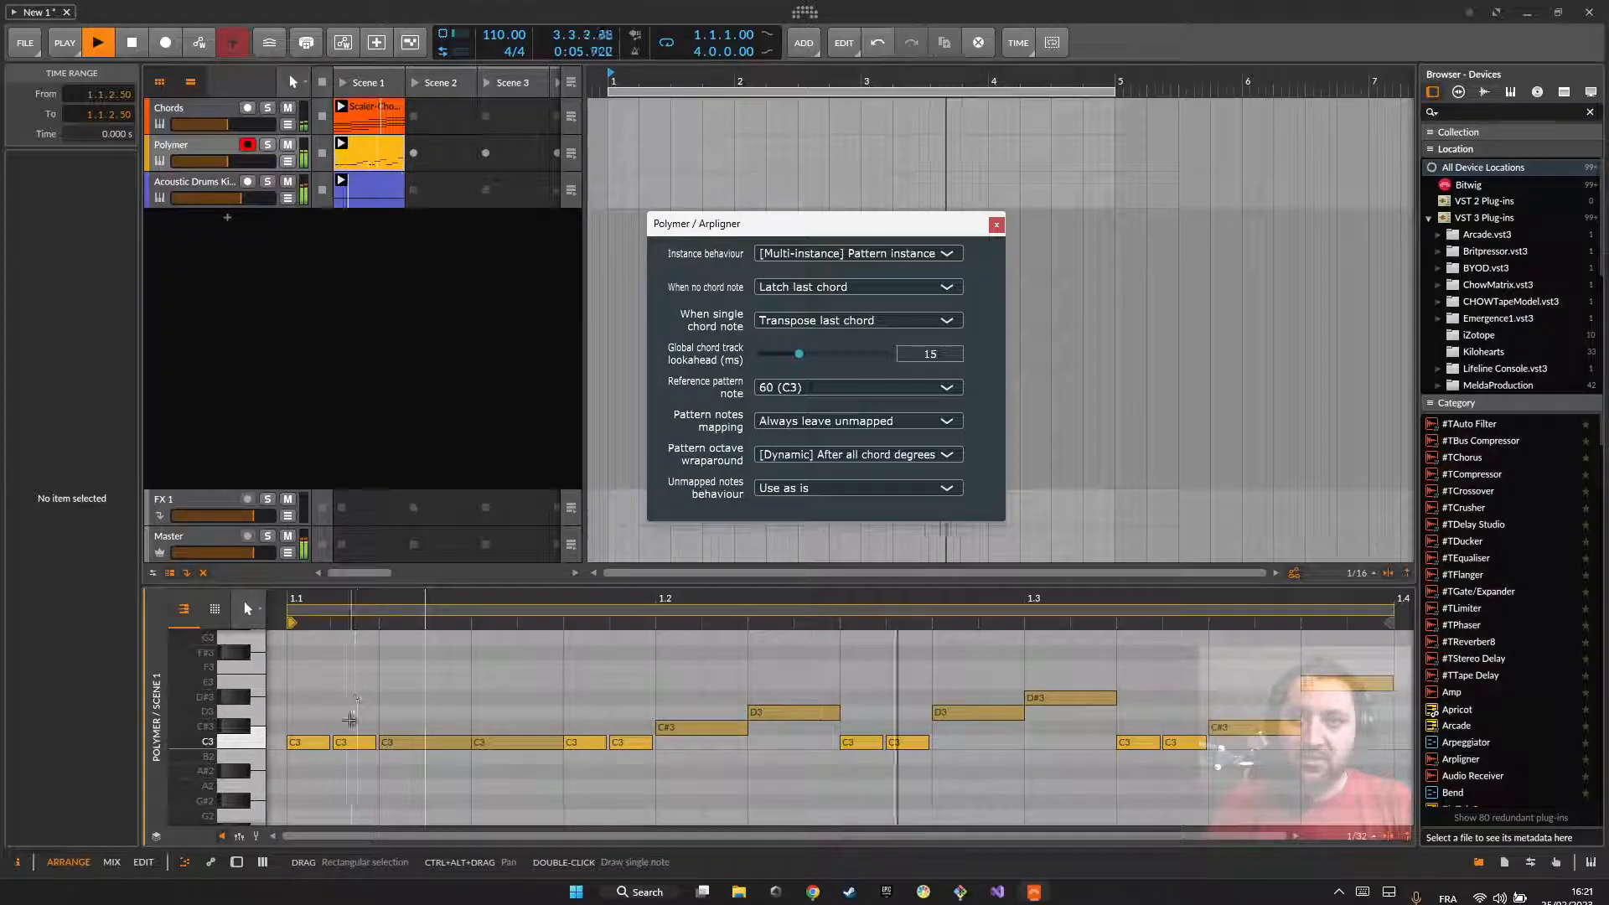
pyautogui.moveTo(310, 678); pyautogui.dragTo(1327, 796)
pyautogui.click(1328, 792)
# Step: Return Unmapped notes behaviour to Transpose from 1st degree, listen to the clips and stop playback
pyautogui.click(779, 486)
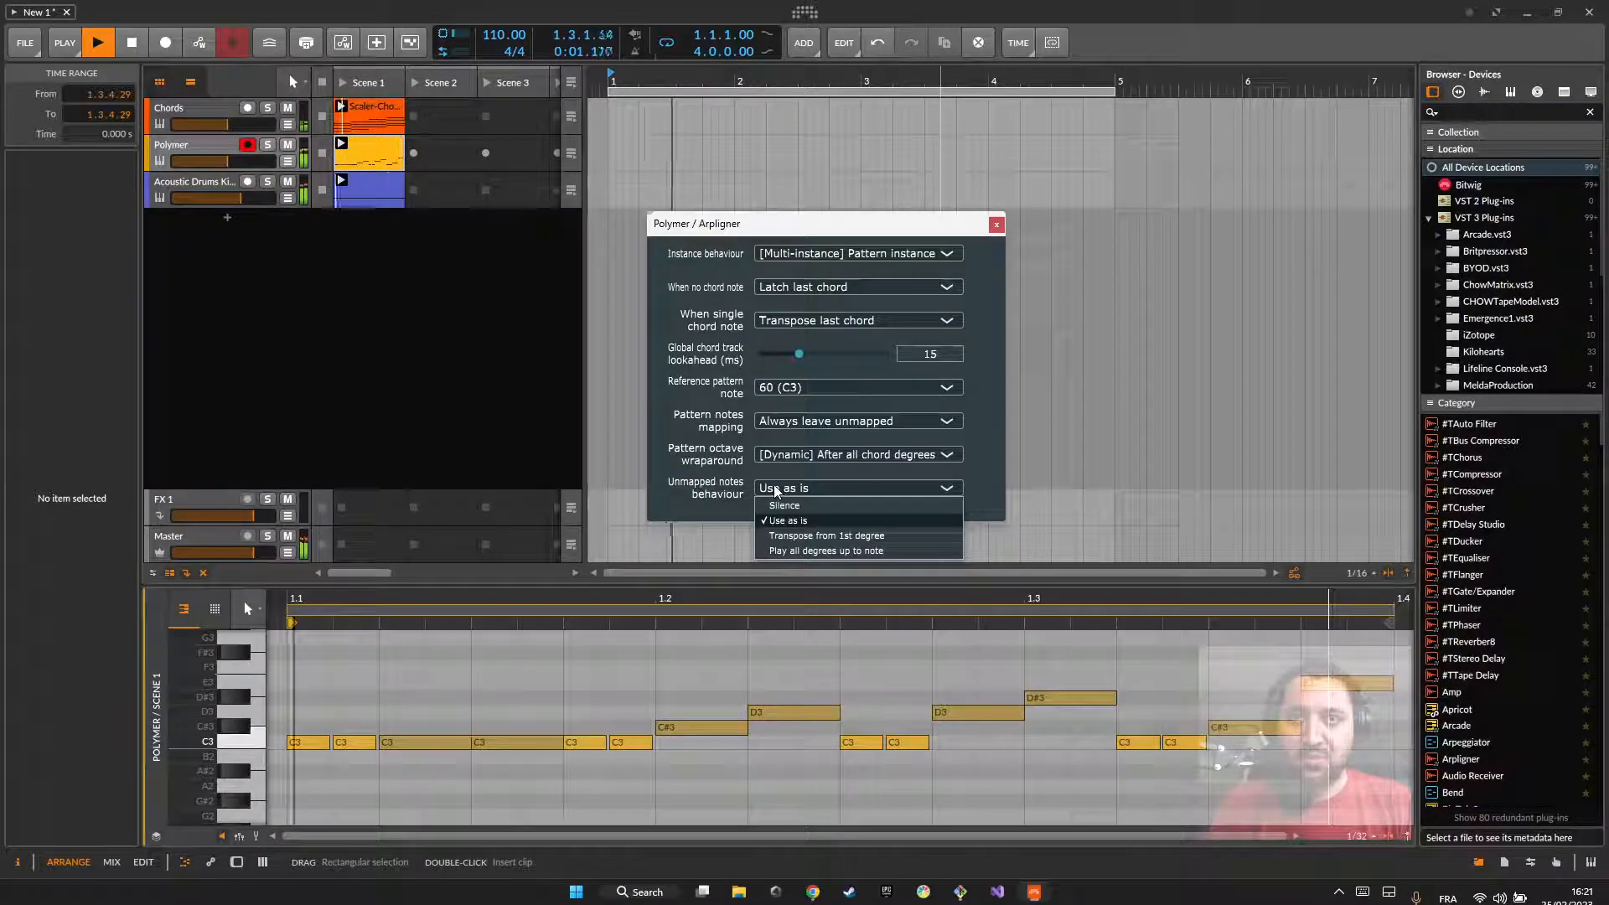
pyautogui.click(808, 536)
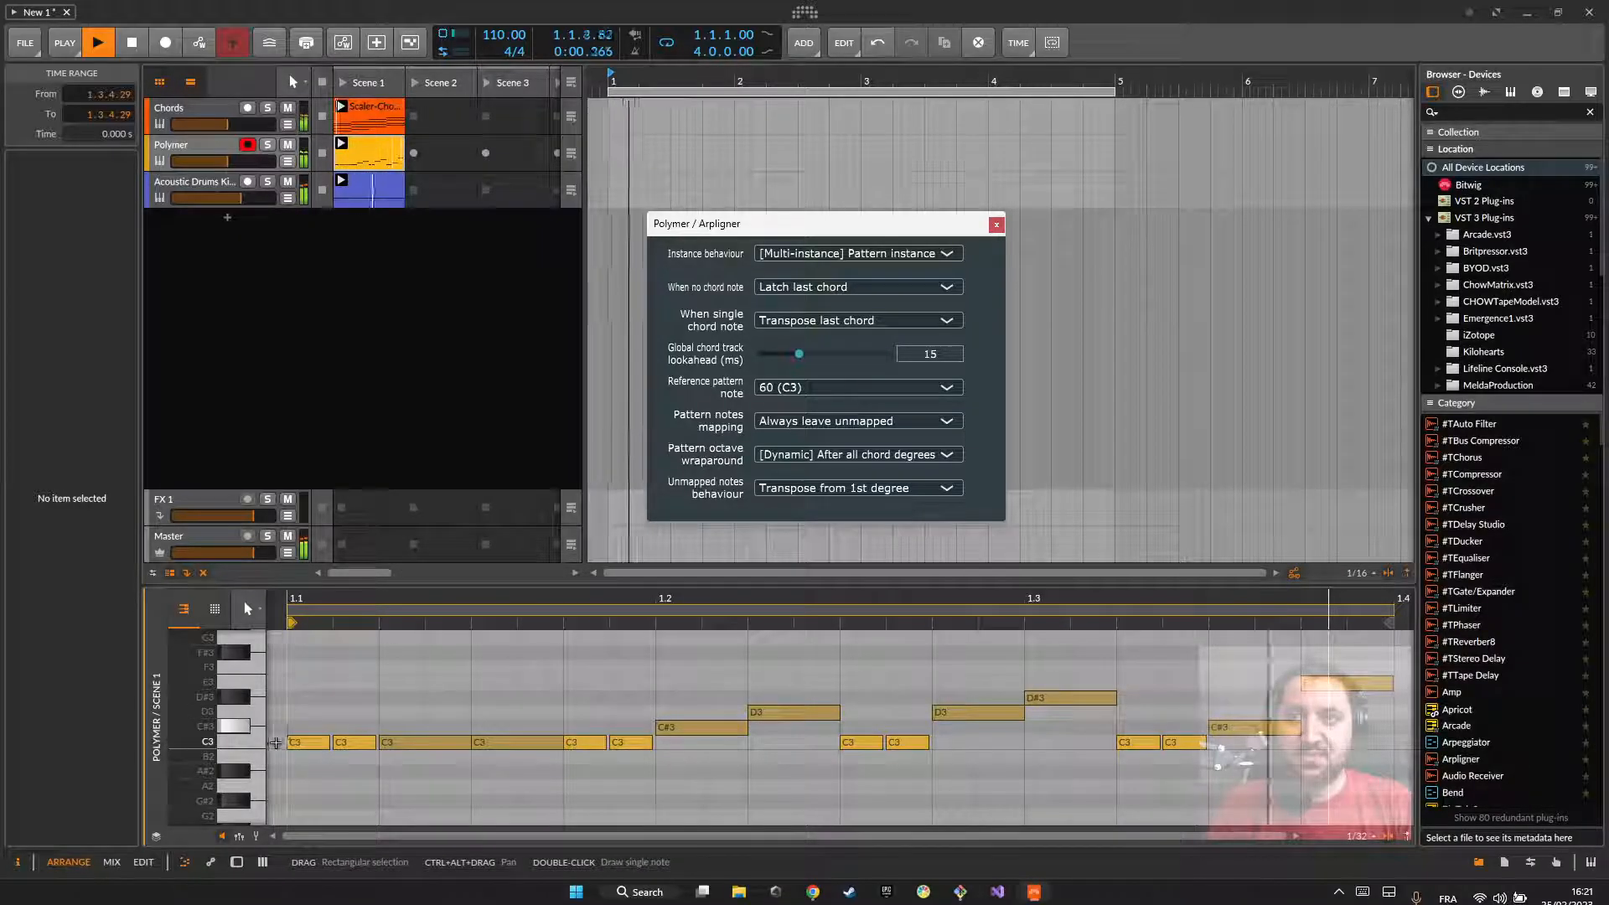
pyautogui.press('space')
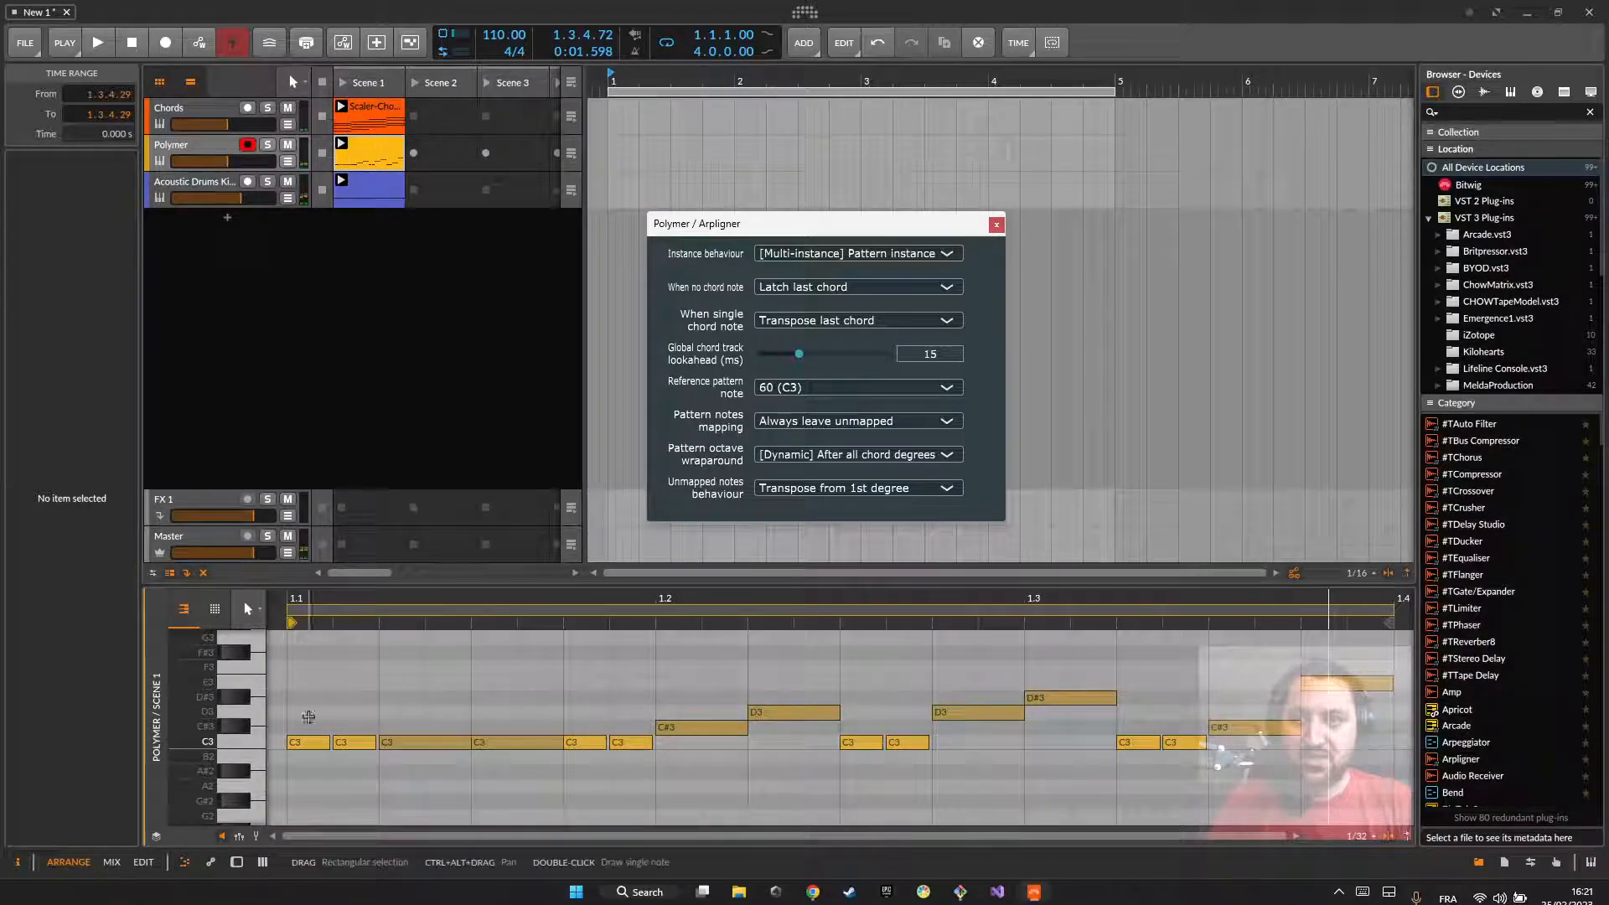
# Step: Point out the pattern's notes by selecting the C3 notes, the first C#3 note and the whole pattern, finishing with all C3 notes selected
pyautogui.hotkey('ctrl', 'a')
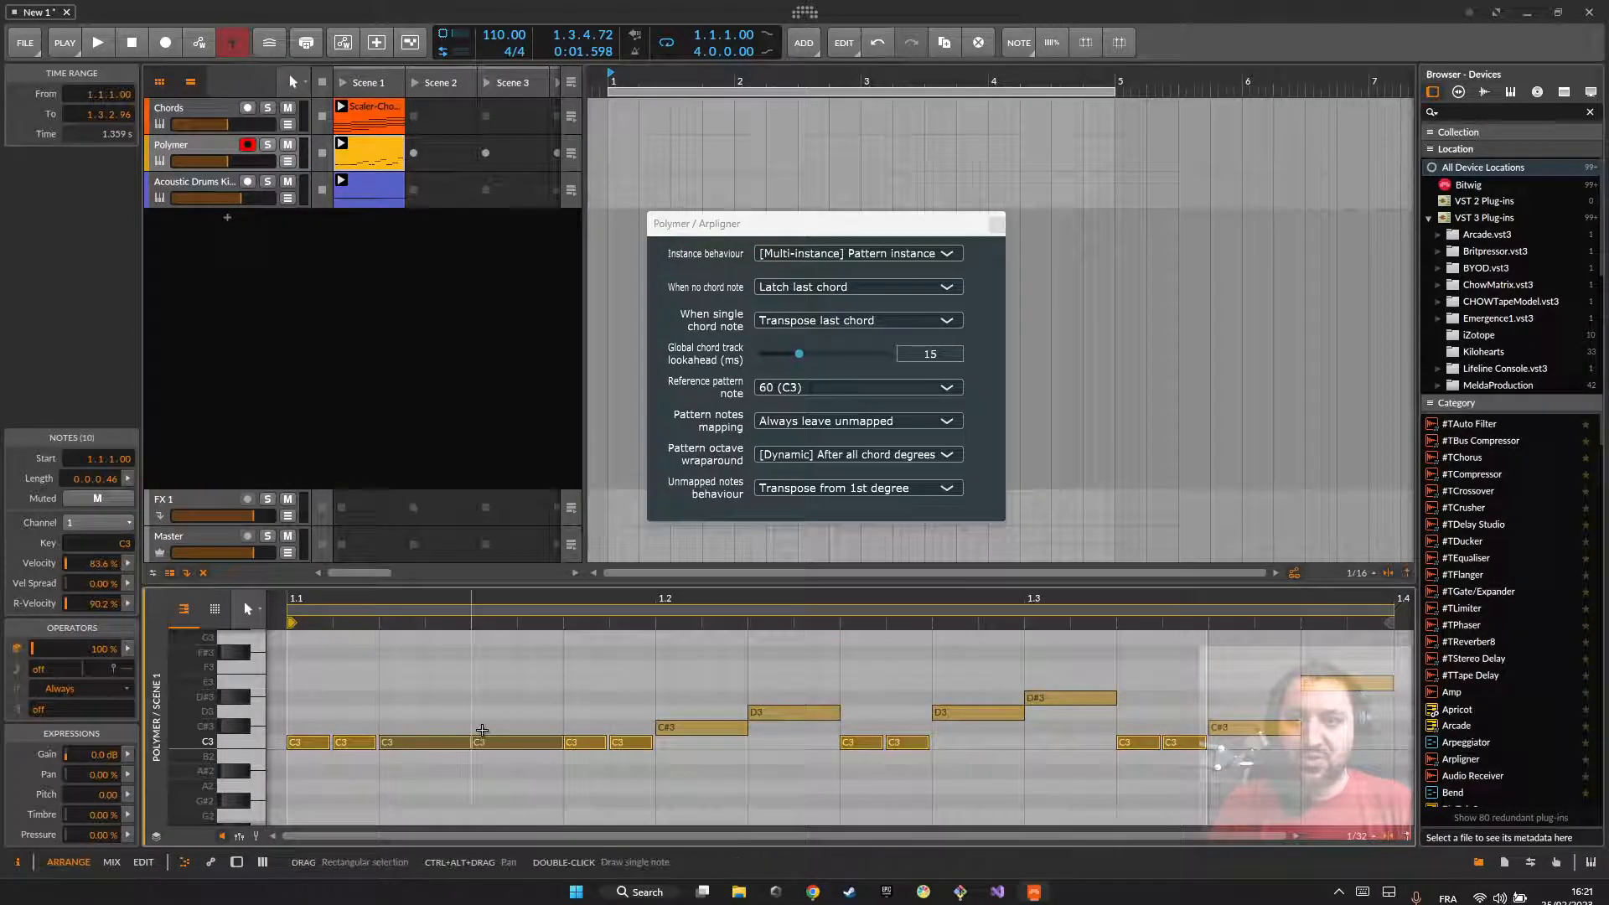
pyautogui.click(666, 727)
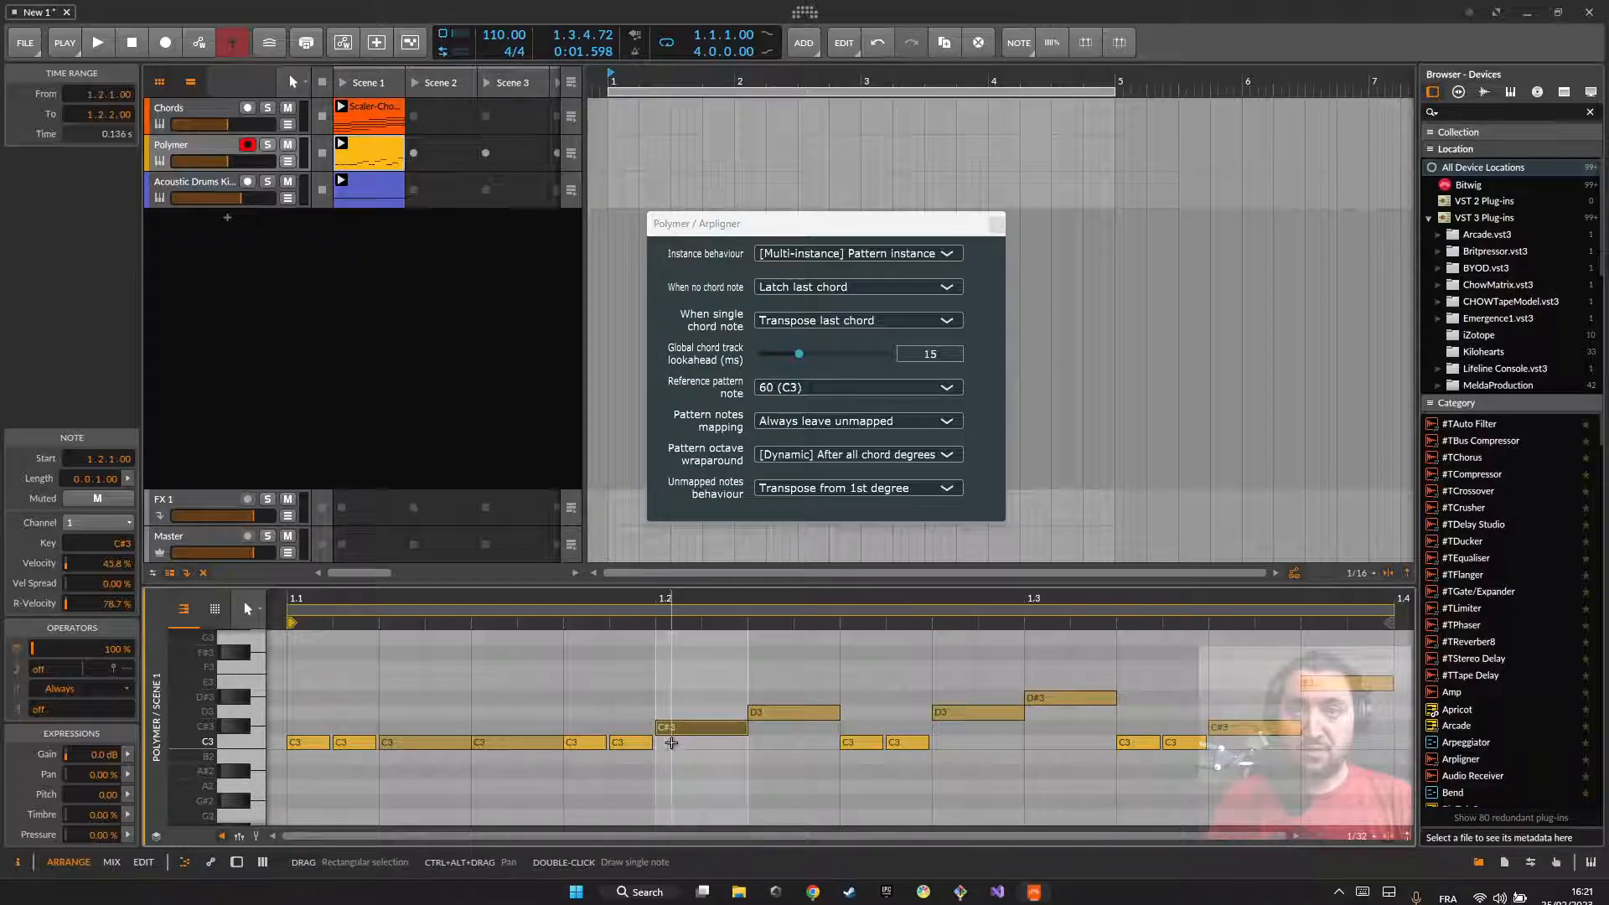
pyautogui.click(769, 671)
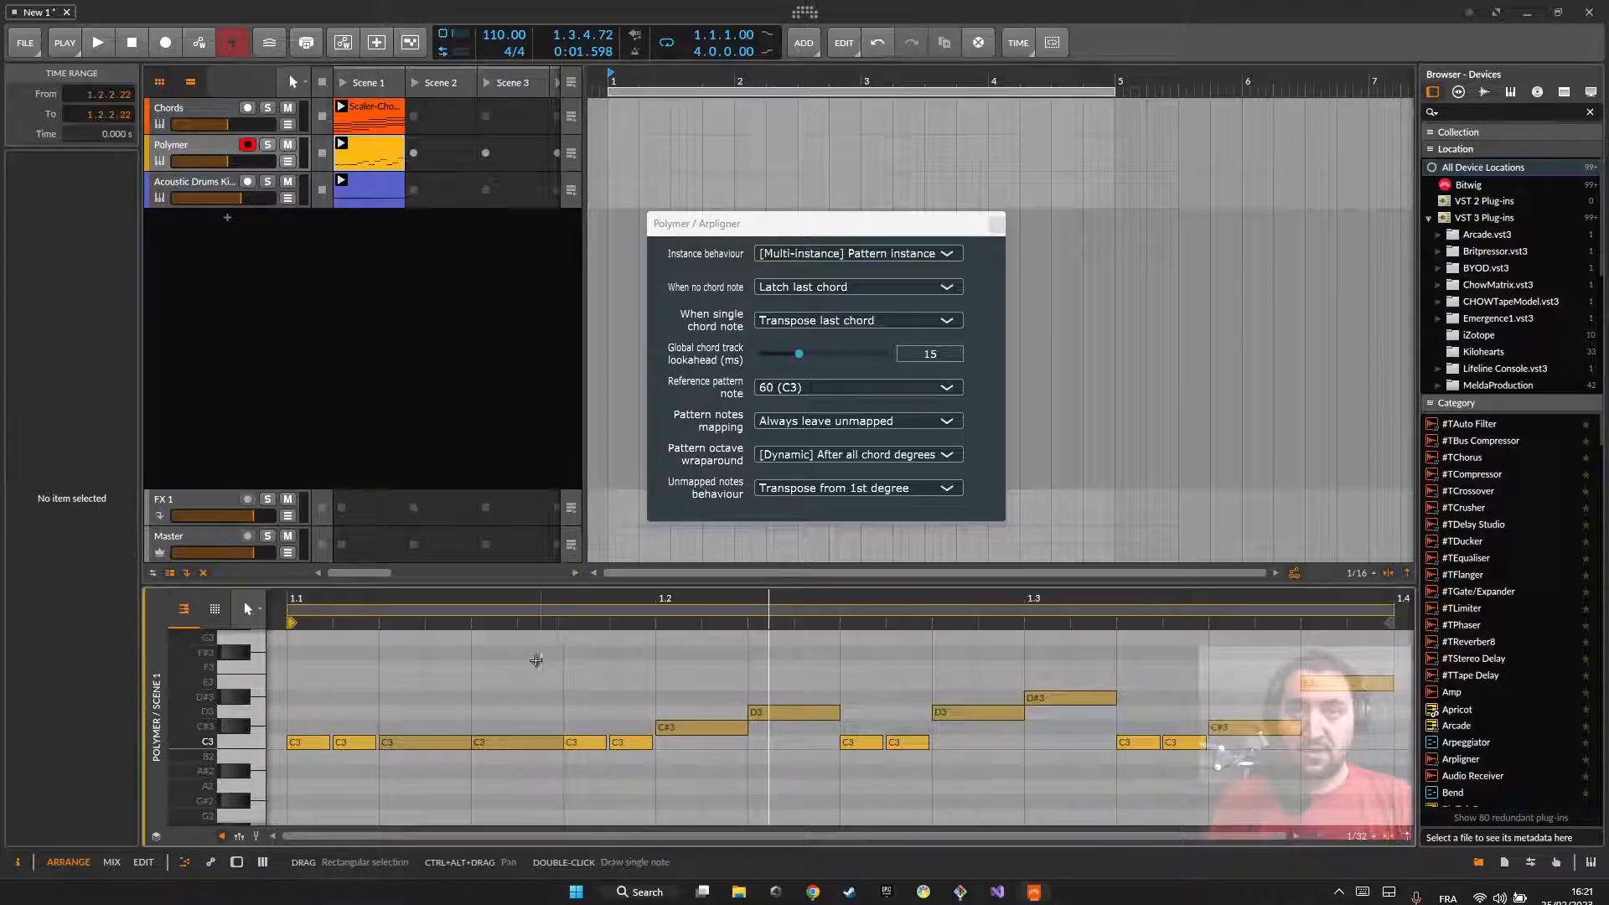
pyautogui.moveTo(336, 665); pyautogui.dragTo(1346, 797)
pyautogui.click(1347, 797)
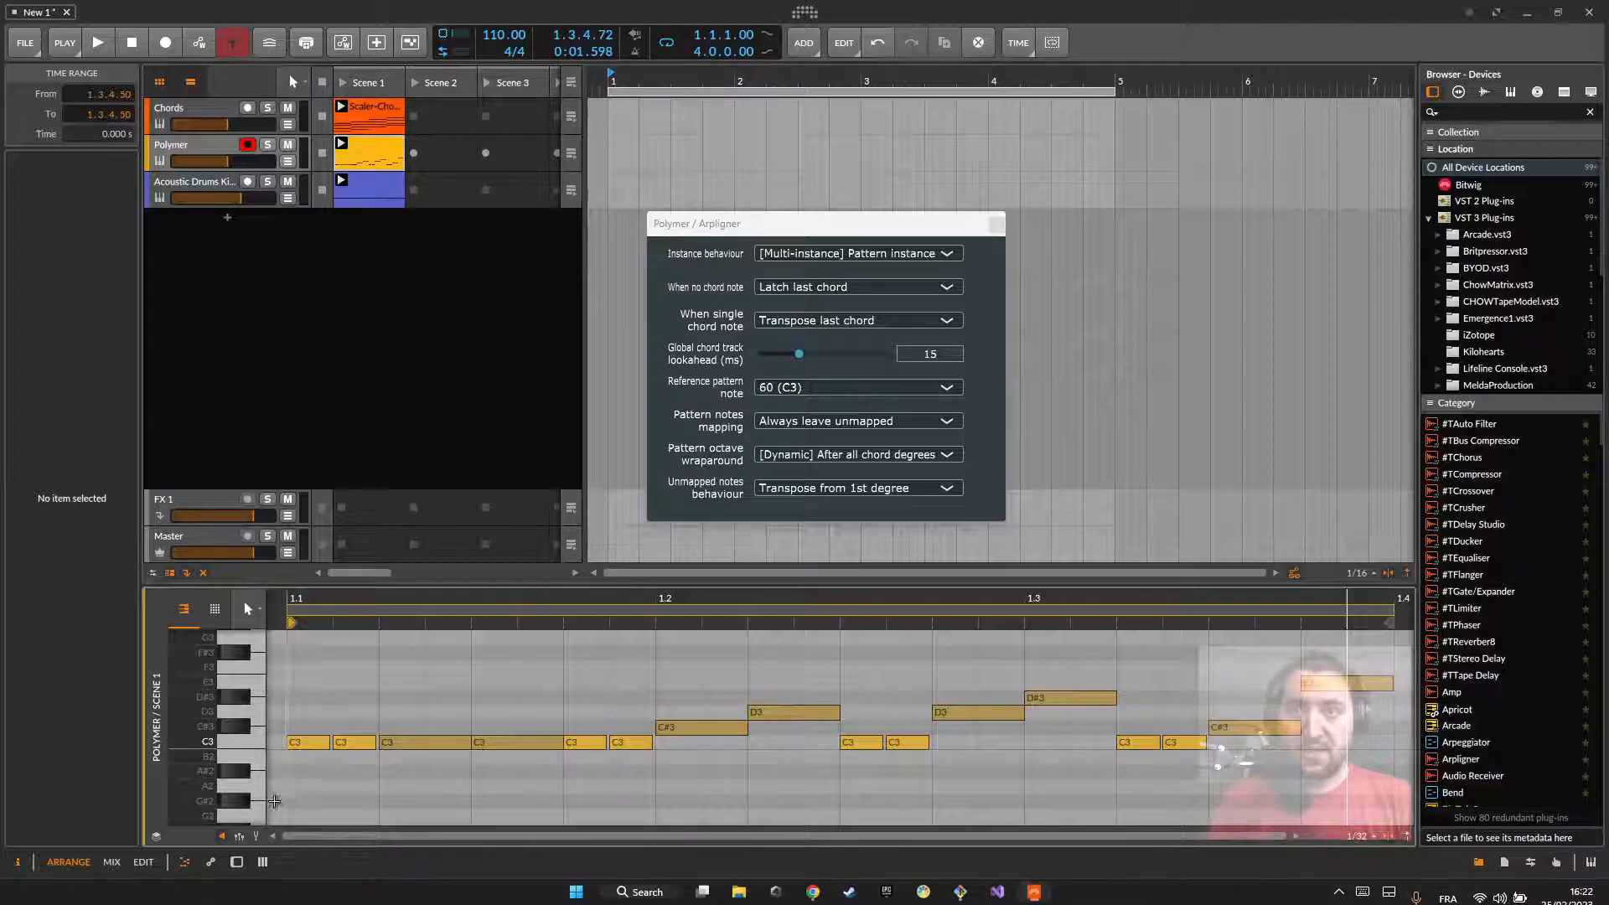
pyautogui.click(249, 741)
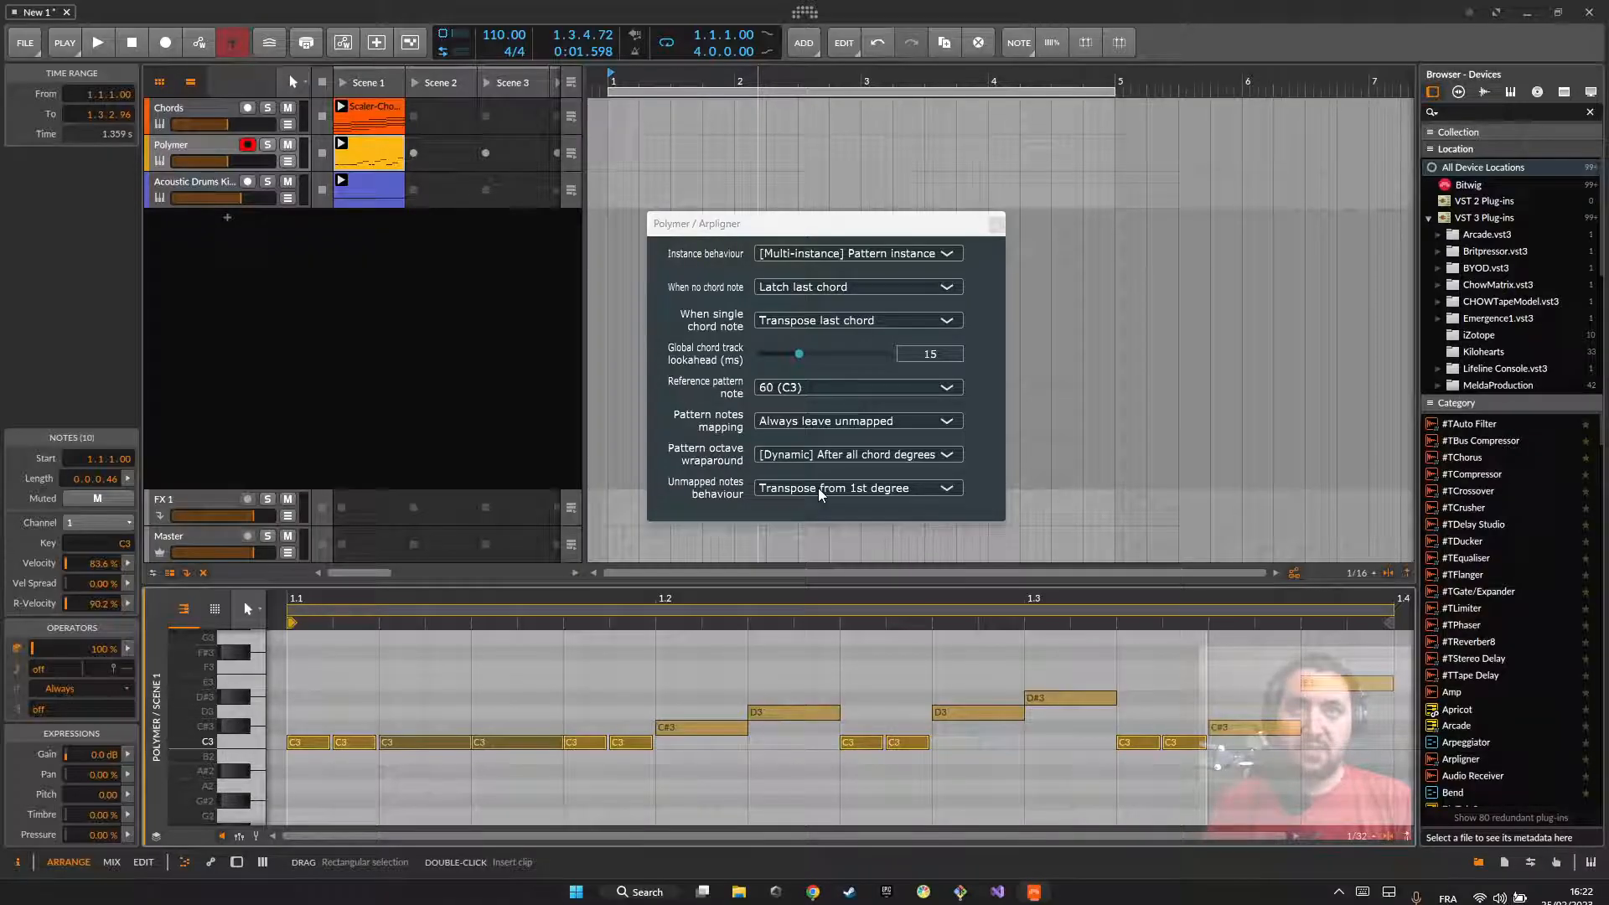
# Step: Set Arpligner's Unmapped notes behaviour to Silence
pyautogui.click(821, 490)
pyautogui.click(786, 488)
pyautogui.click(761, 492)
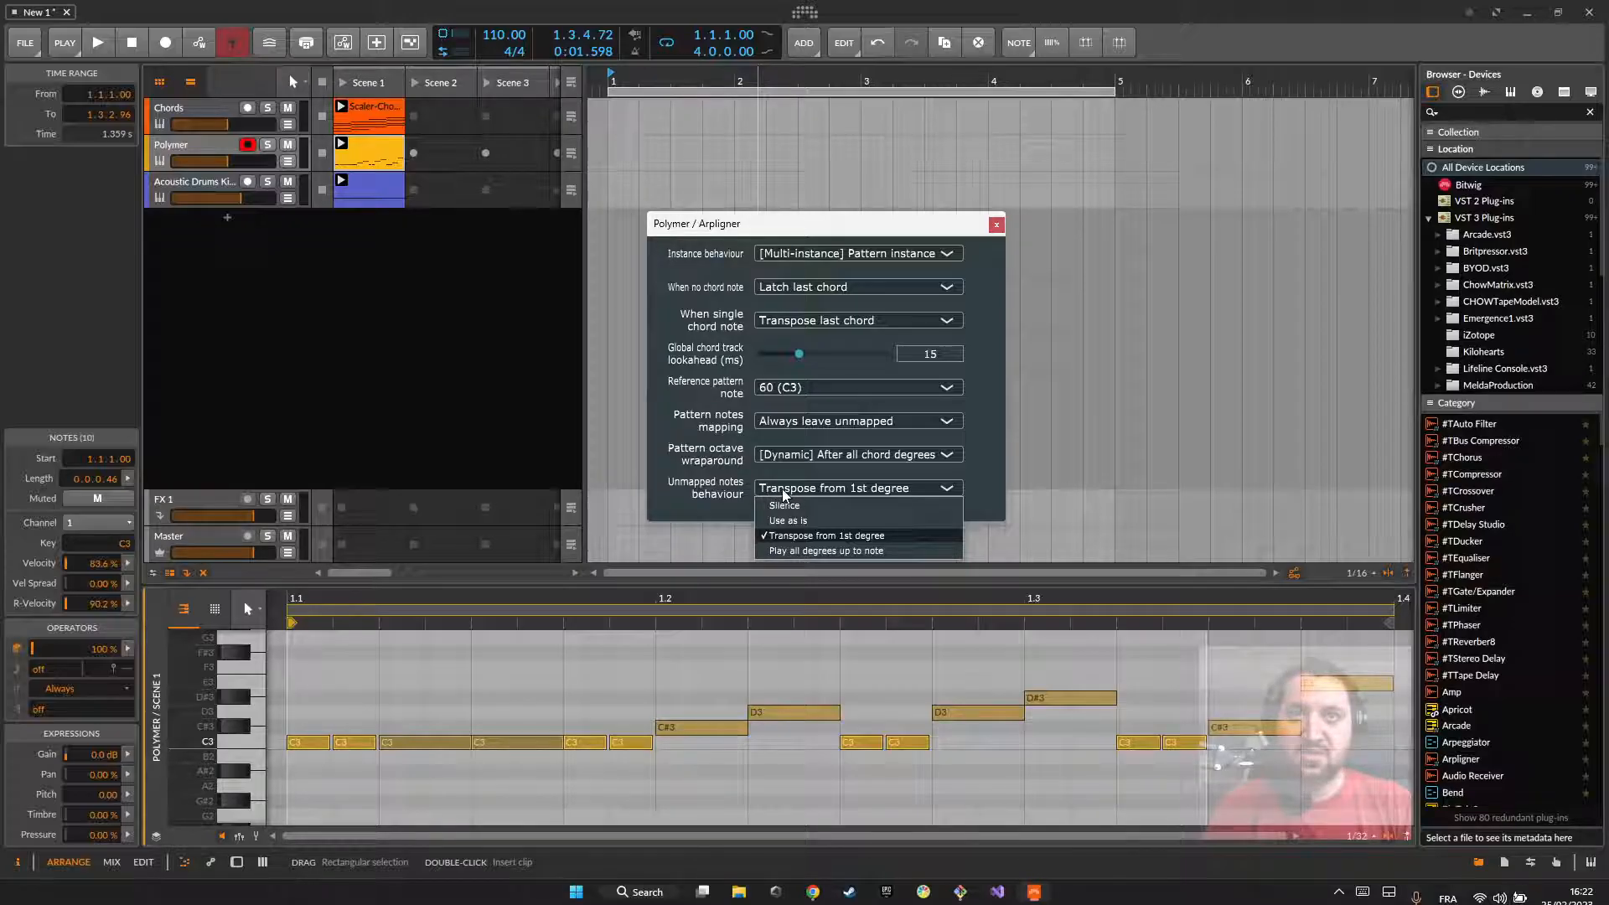
pyautogui.click(781, 505)
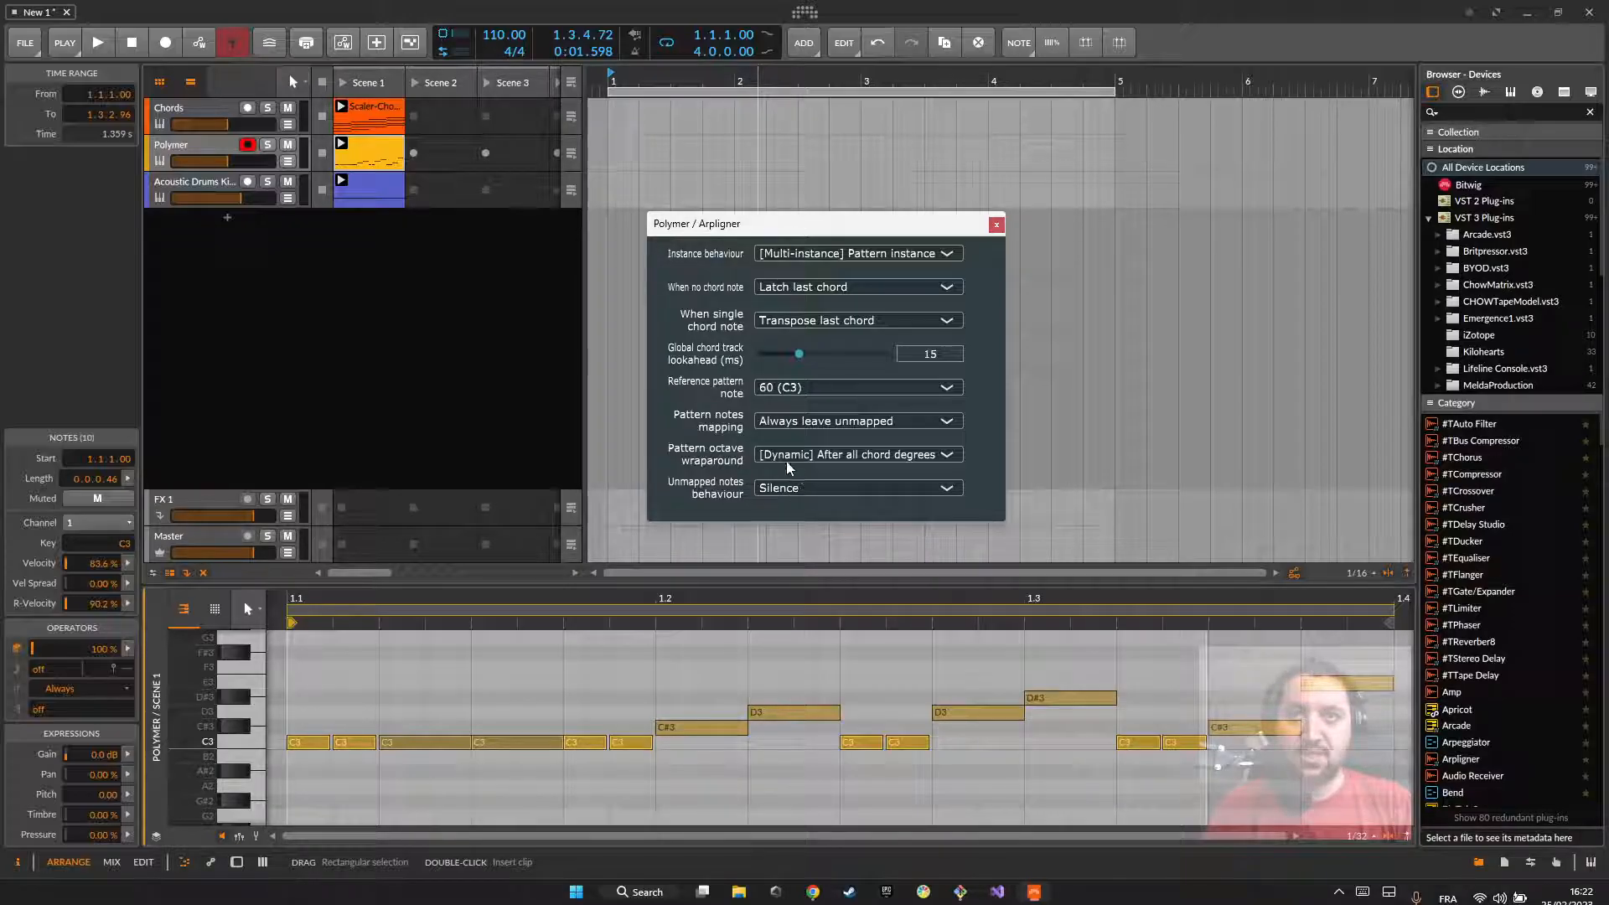
# Step: Review the Pattern octave wraparound choices, keep [Dynamic] After all chord degrees, and select all the C3 notes in the pattern
pyautogui.click(765, 457)
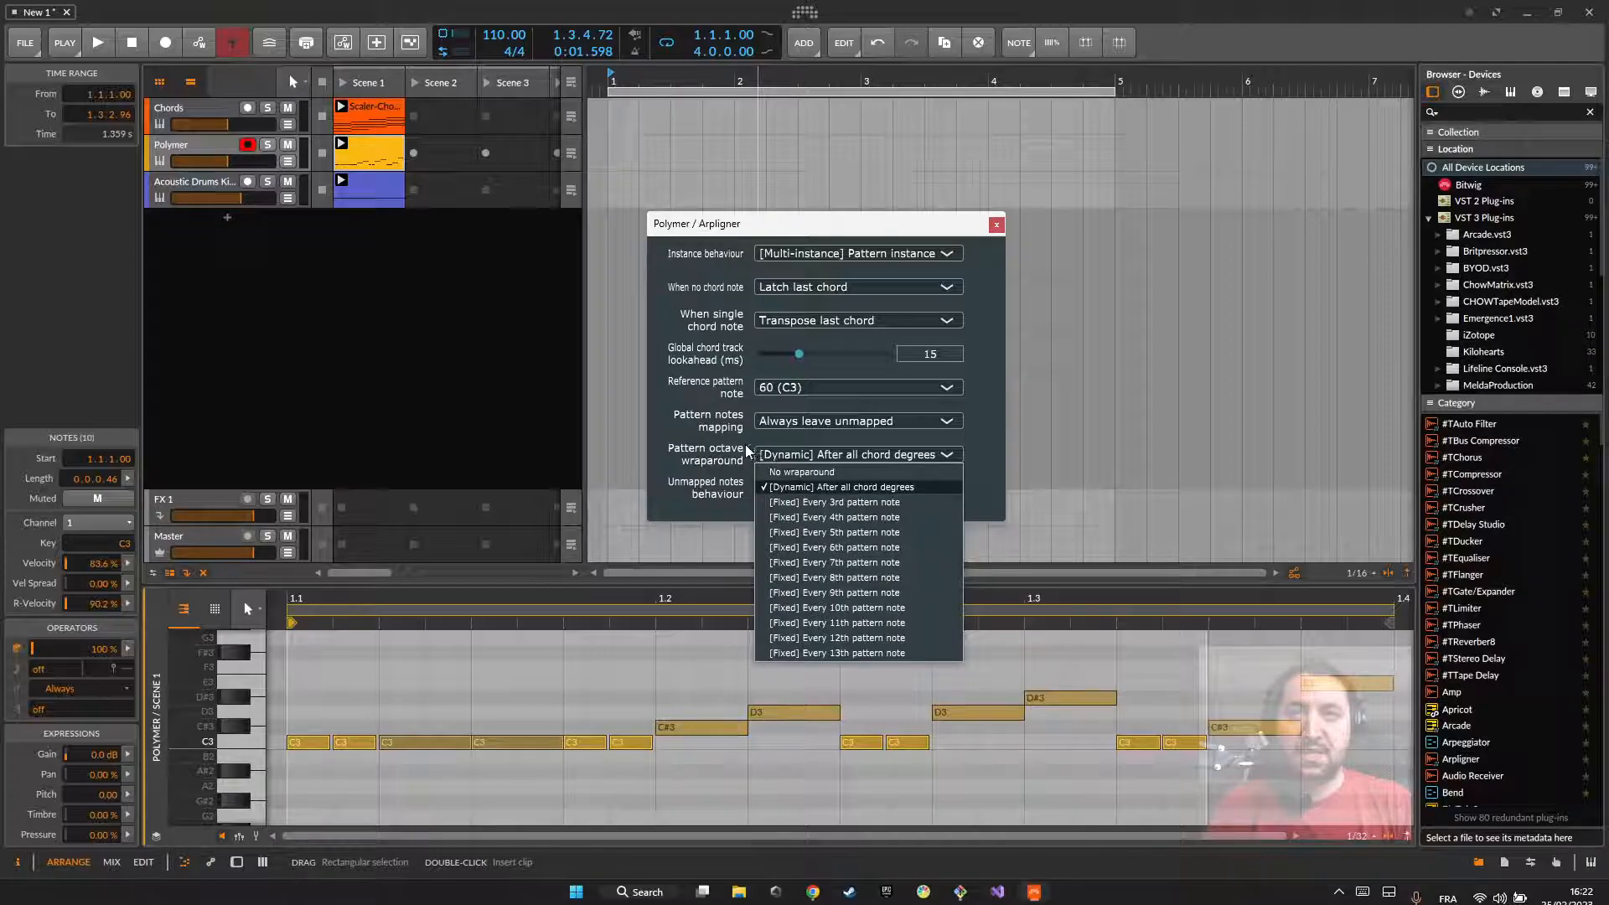
pyautogui.click(767, 453)
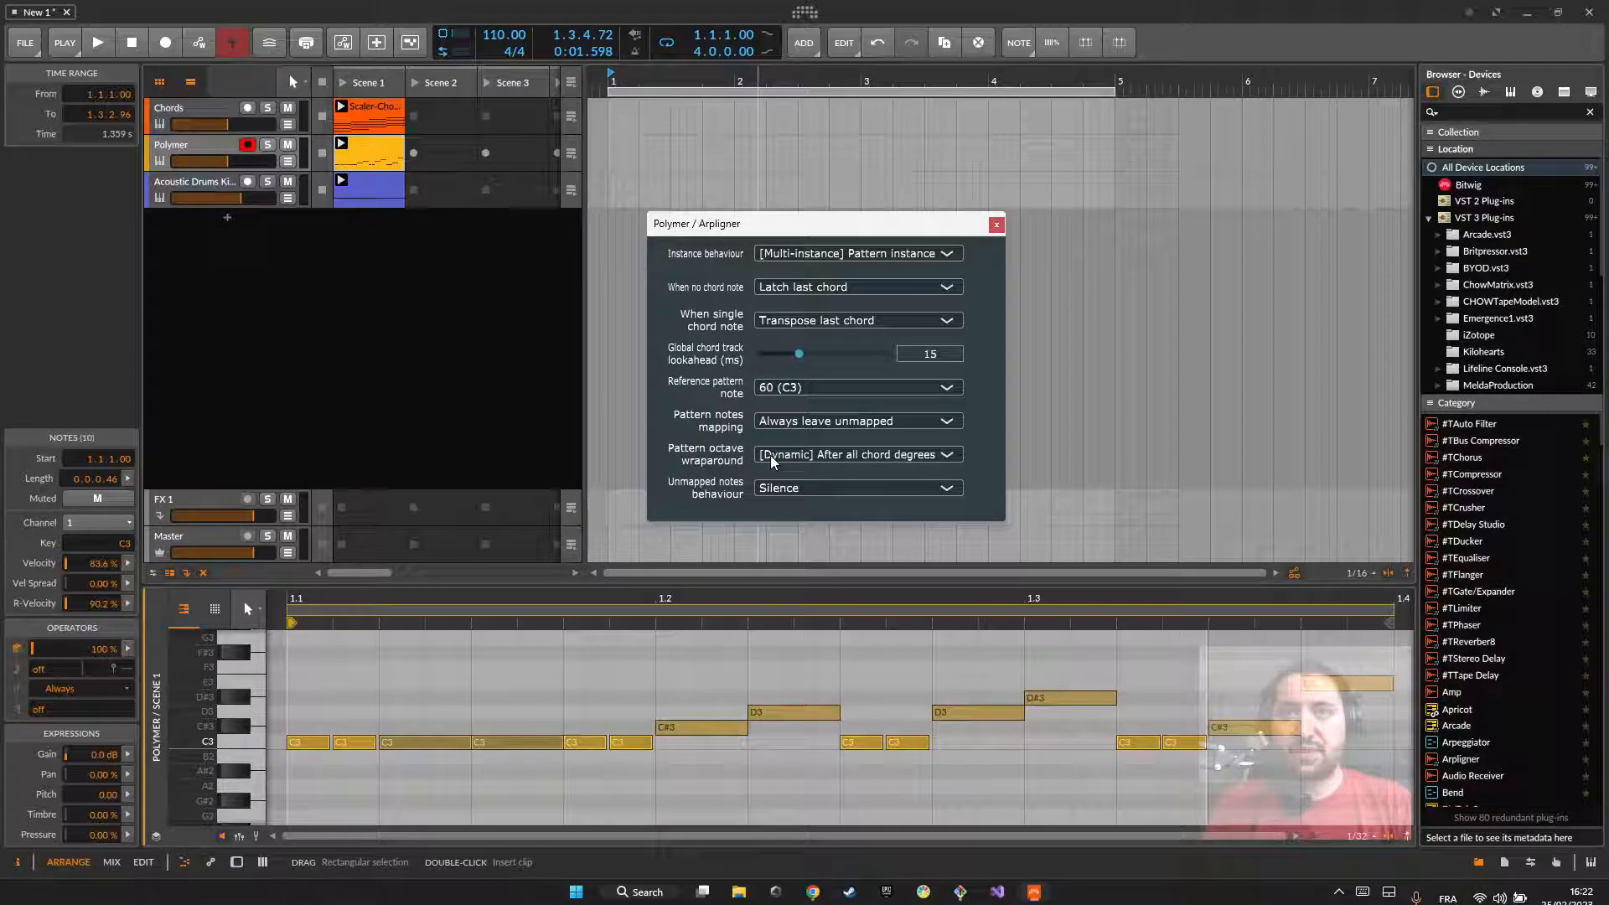
pyautogui.click(775, 461)
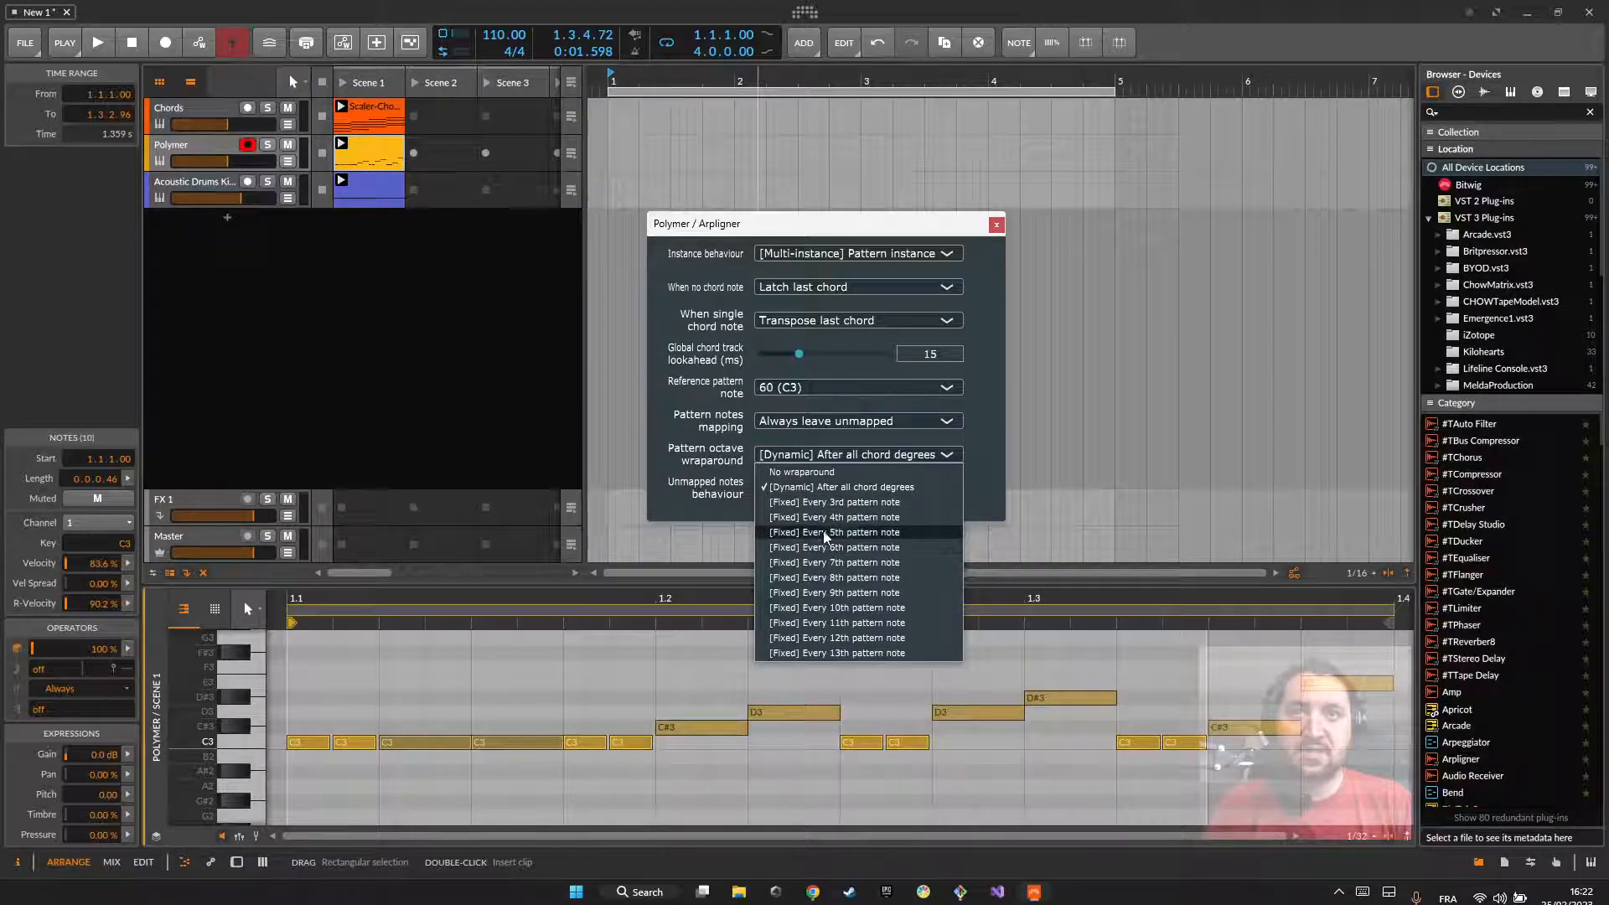
pyautogui.click(802, 494)
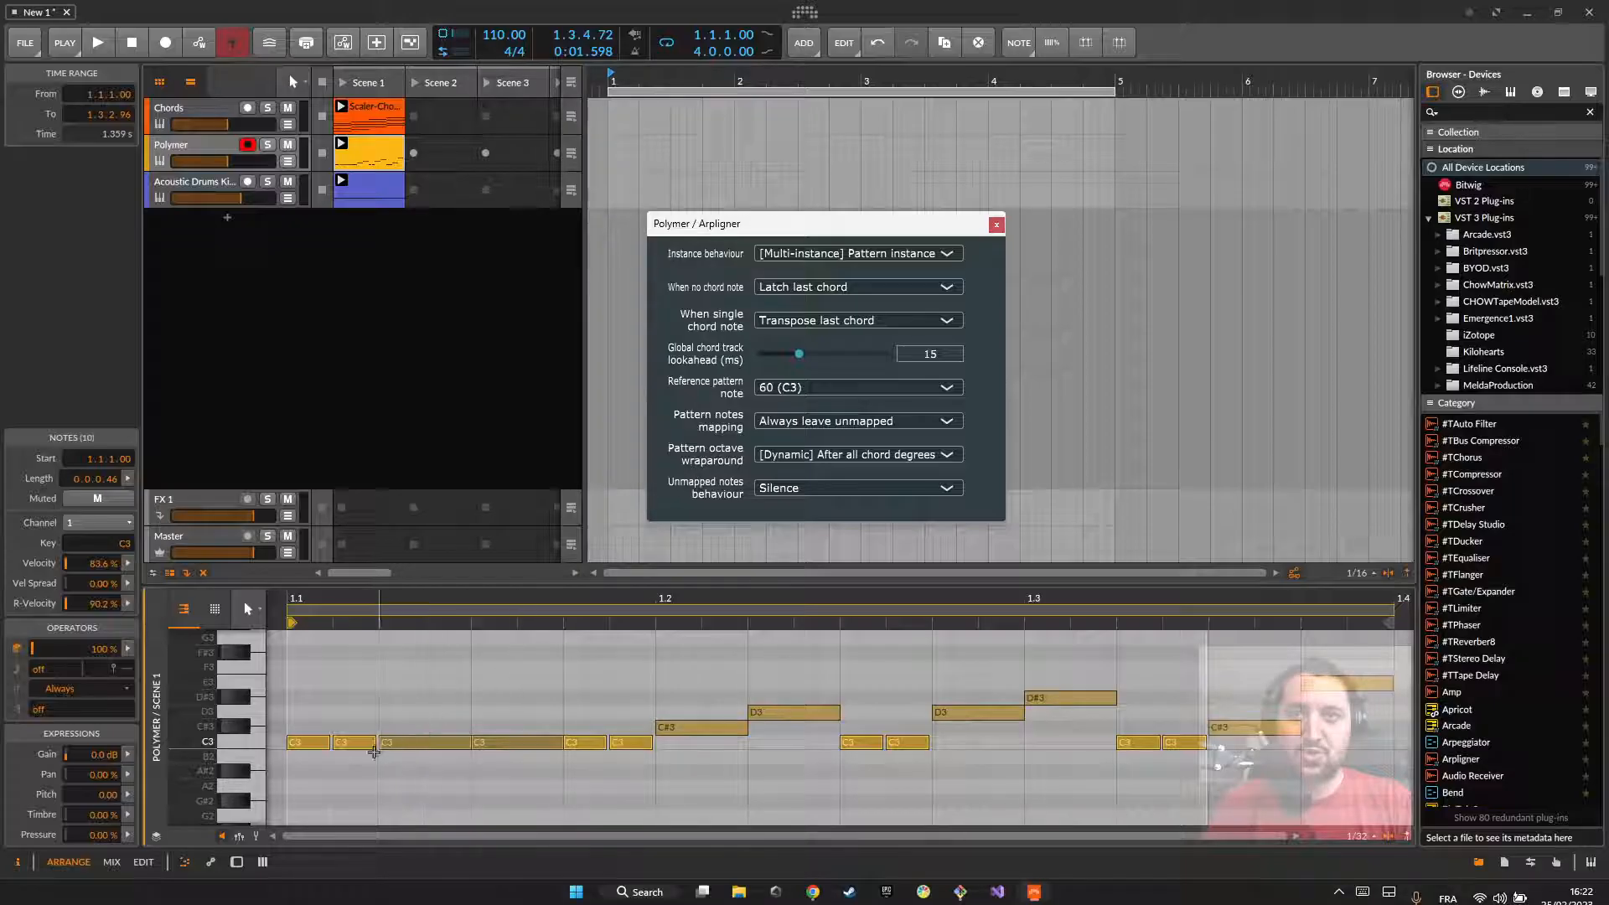
pyautogui.click(244, 744)
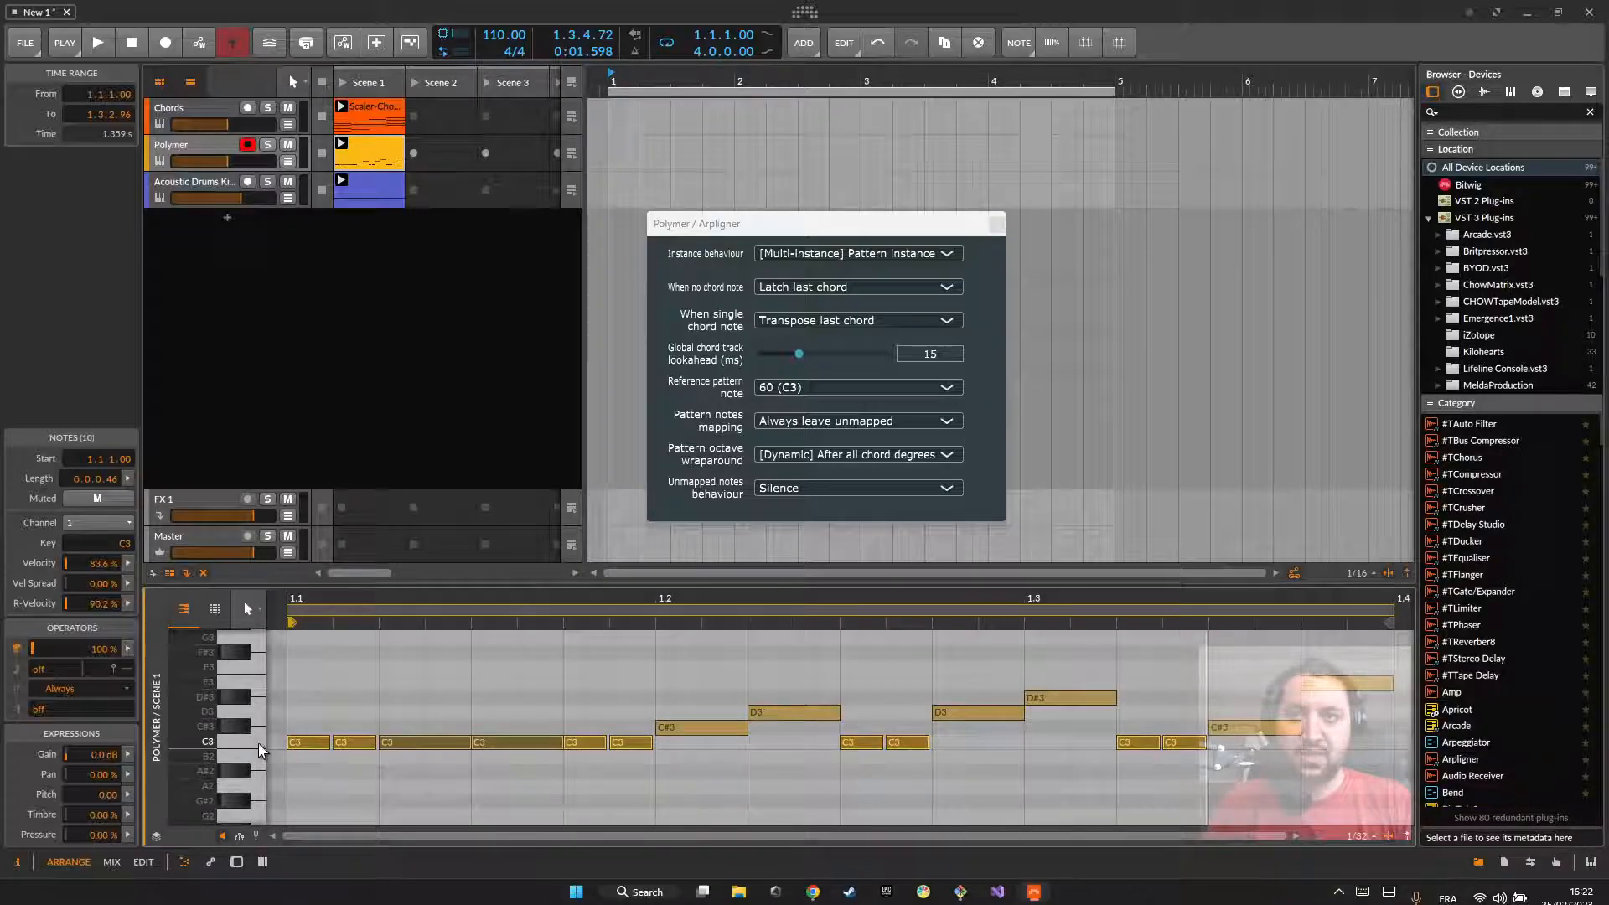
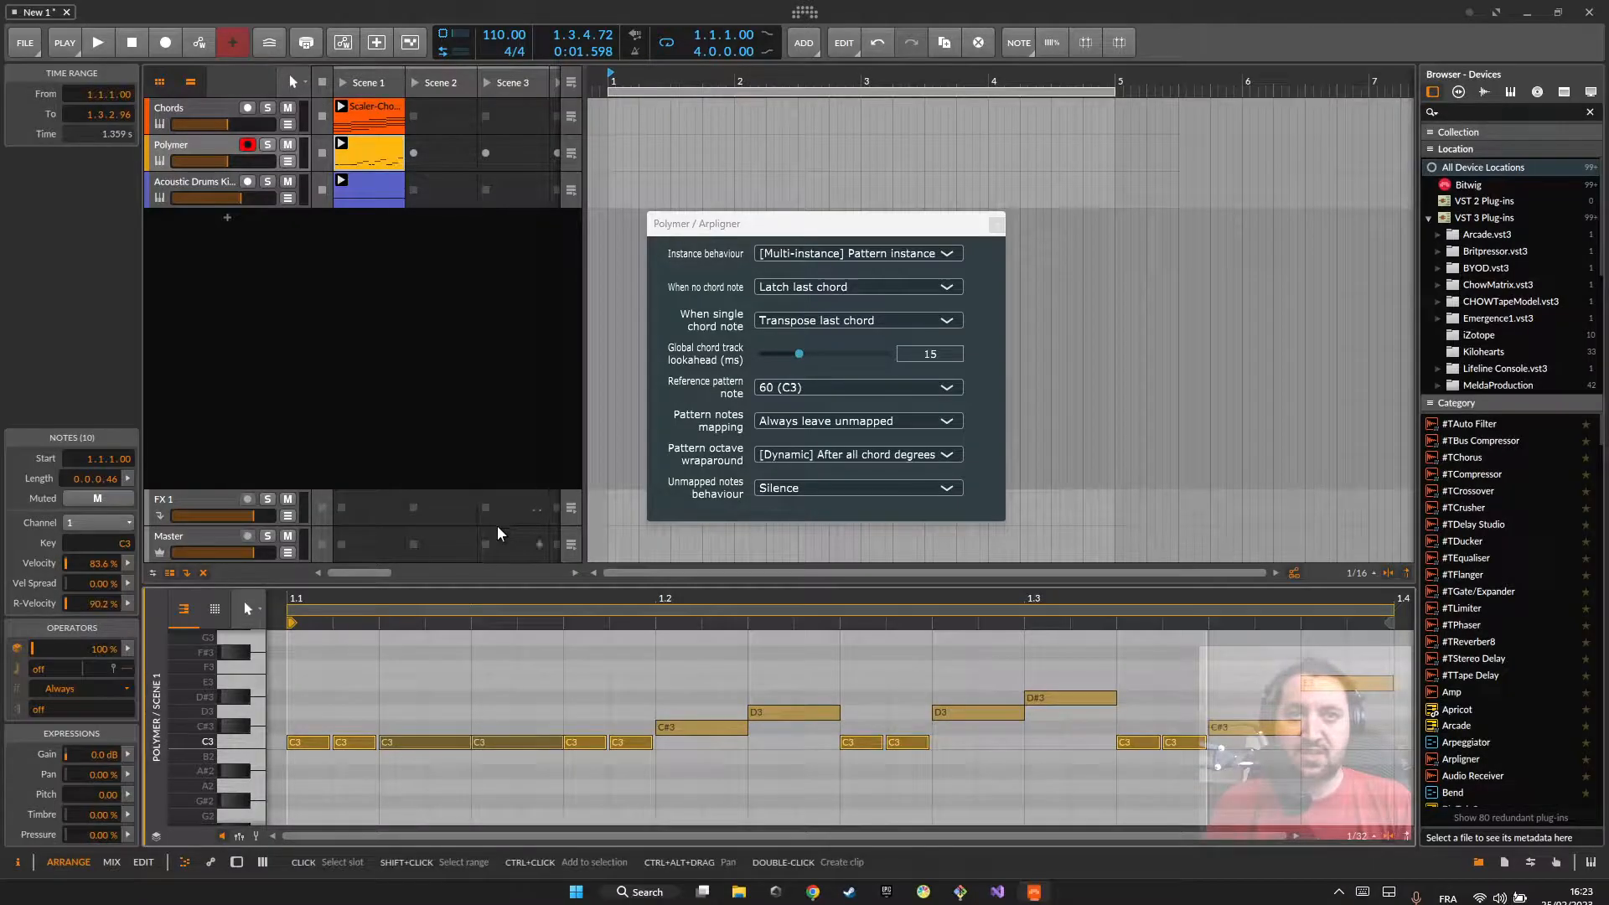
# Step: Enlarge the note editor and set Arpligner's Pattern octave wraparound to [Fixed] Every 13th pattern note
pyautogui.moveTo(453, 584); pyautogui.dragTo(459, 519)
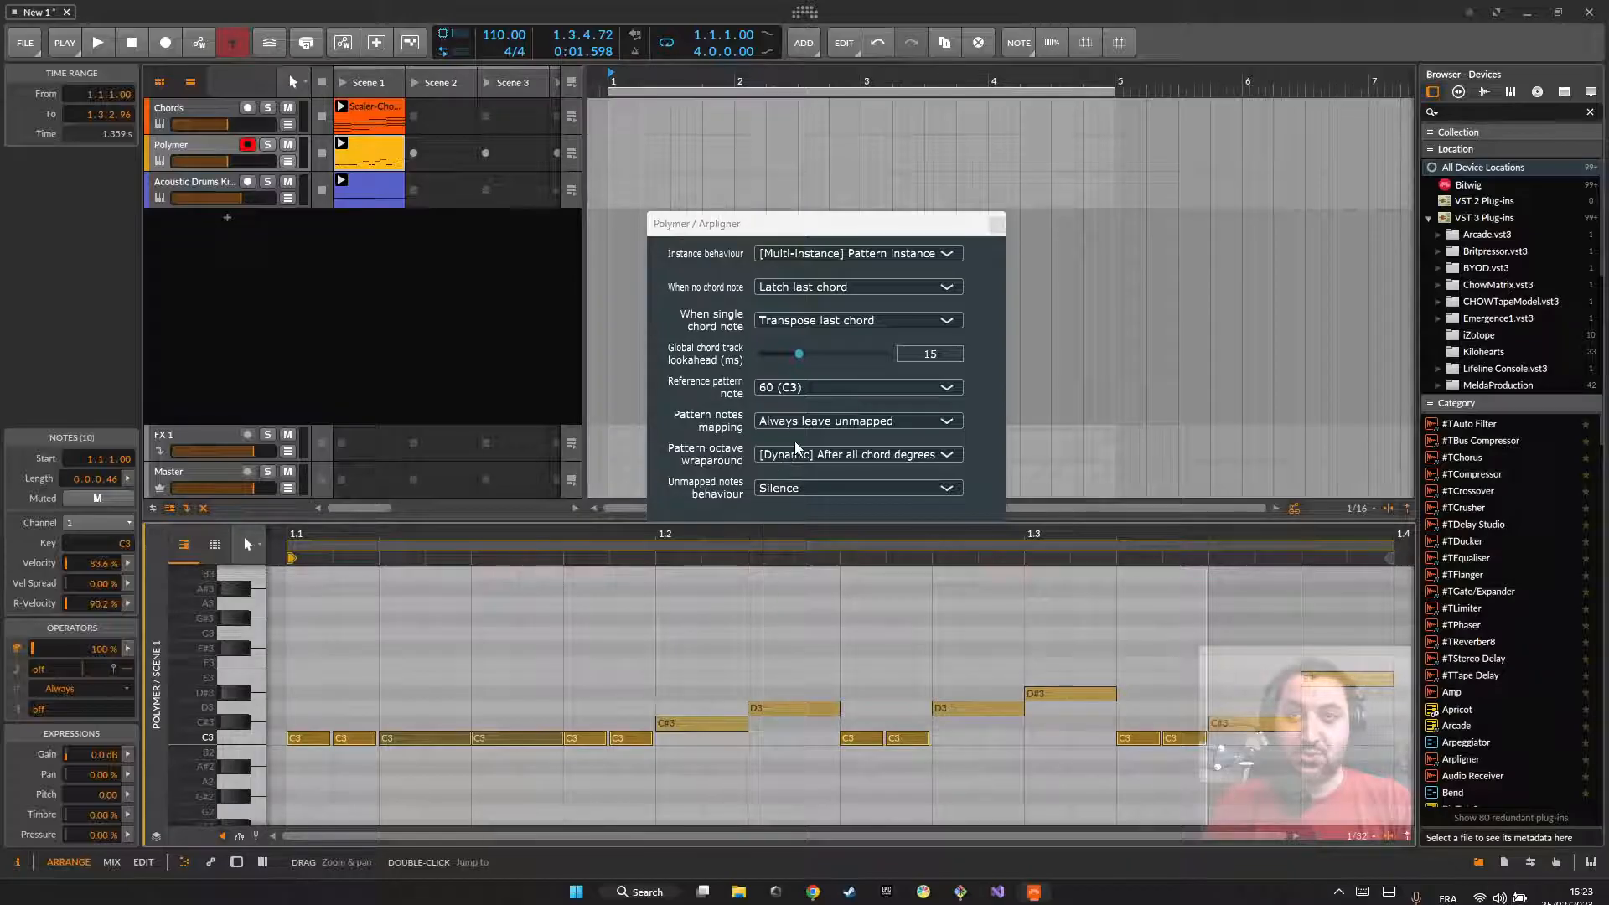
pyautogui.click(776, 456)
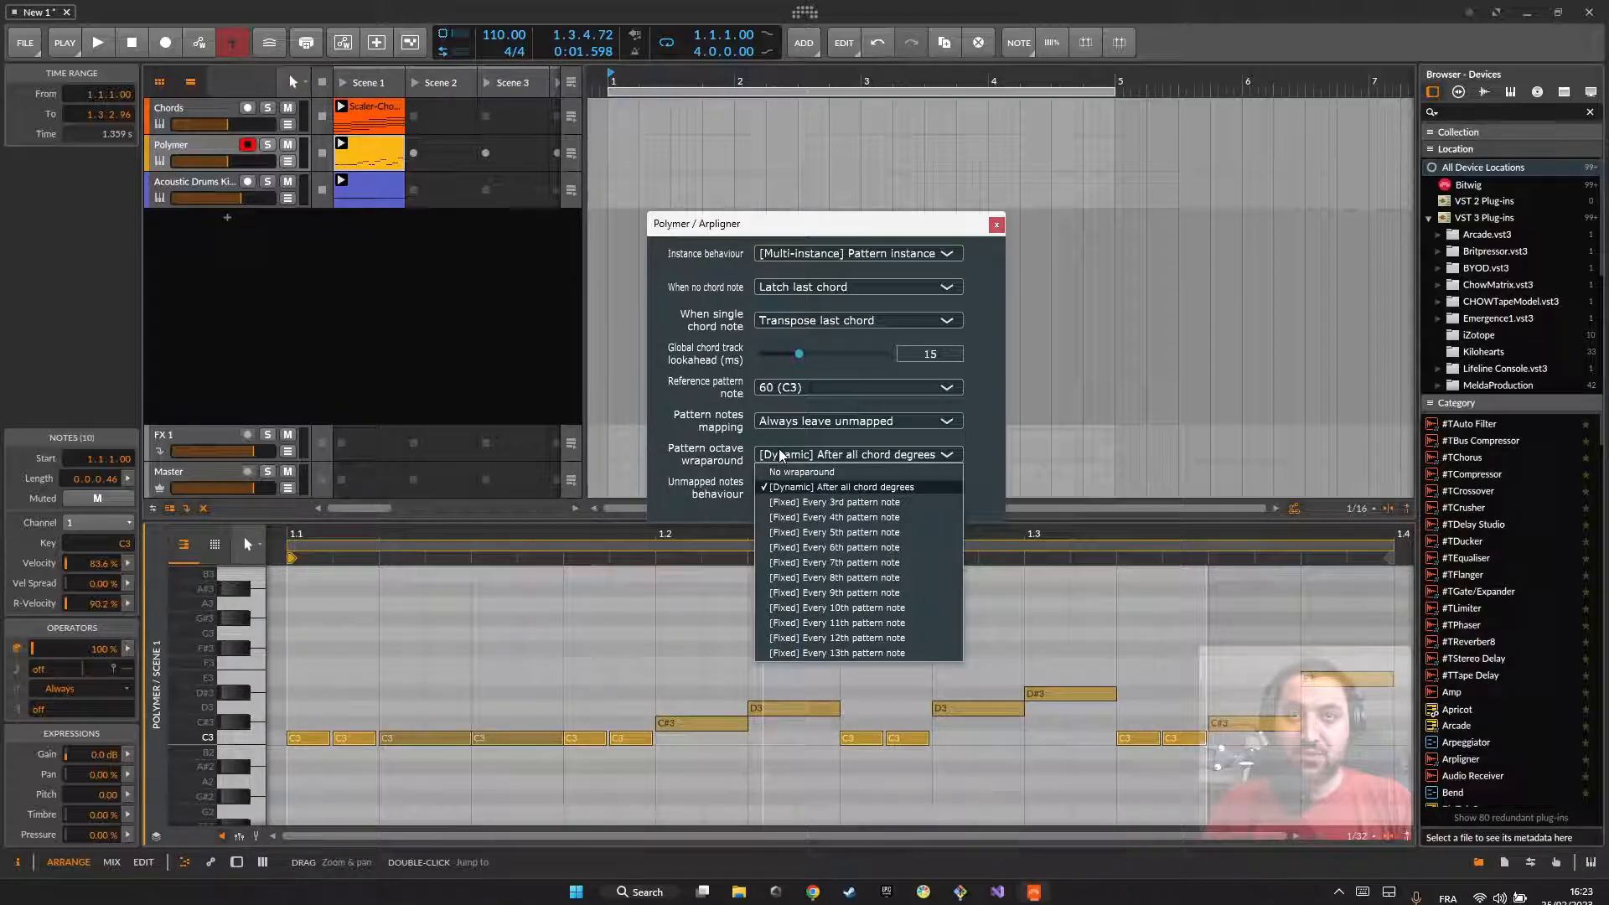
pyautogui.click(836, 654)
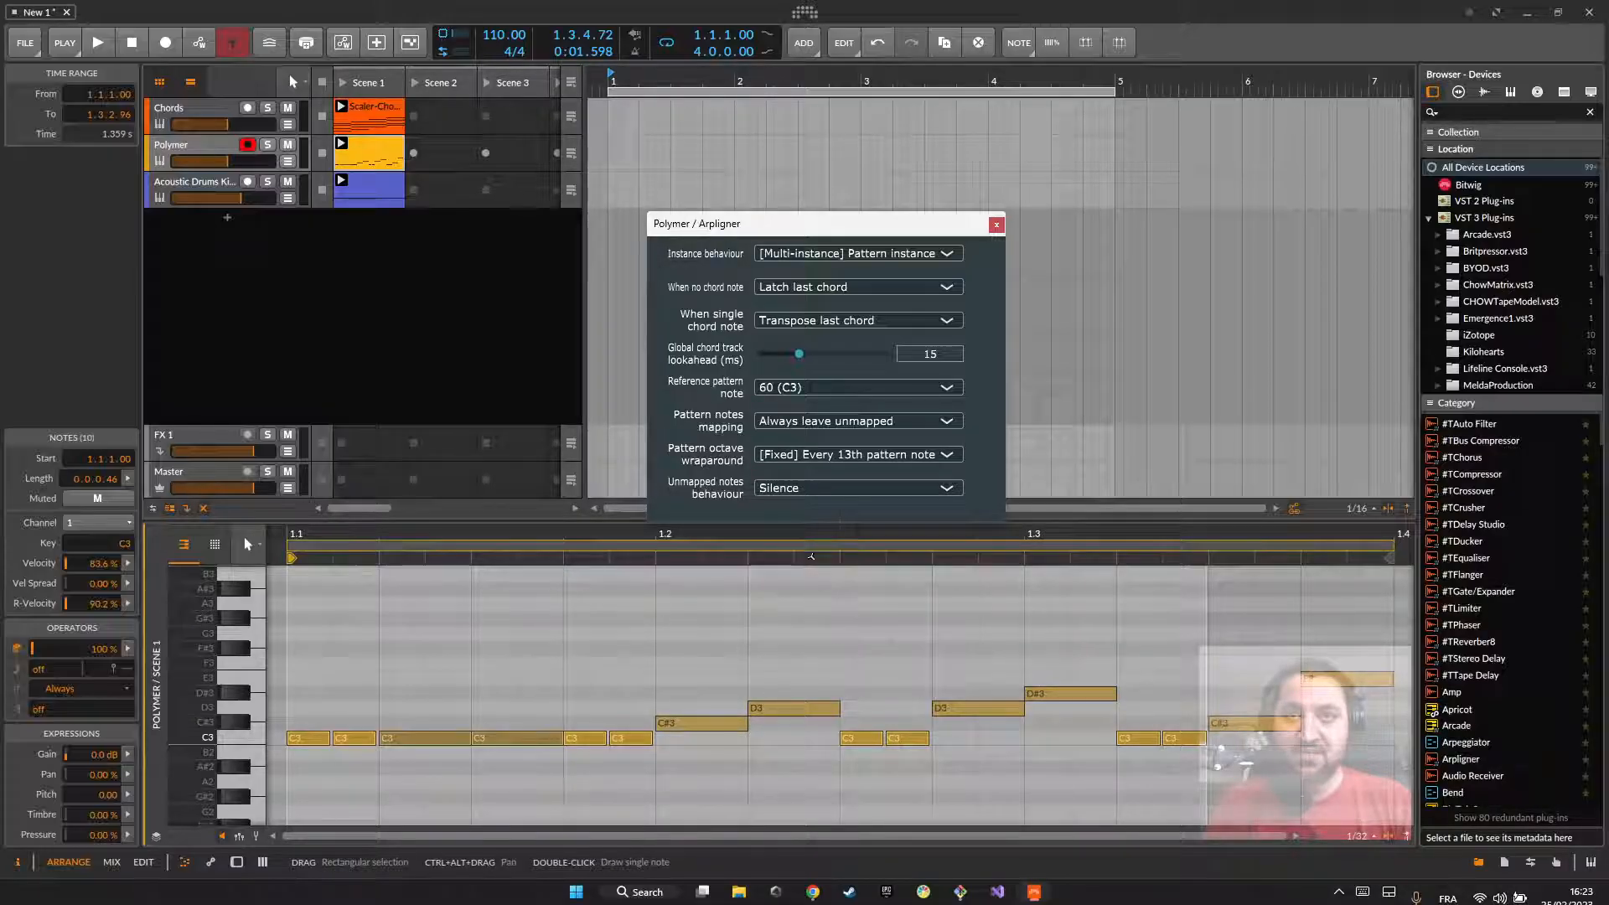
pyautogui.click(543, 718)
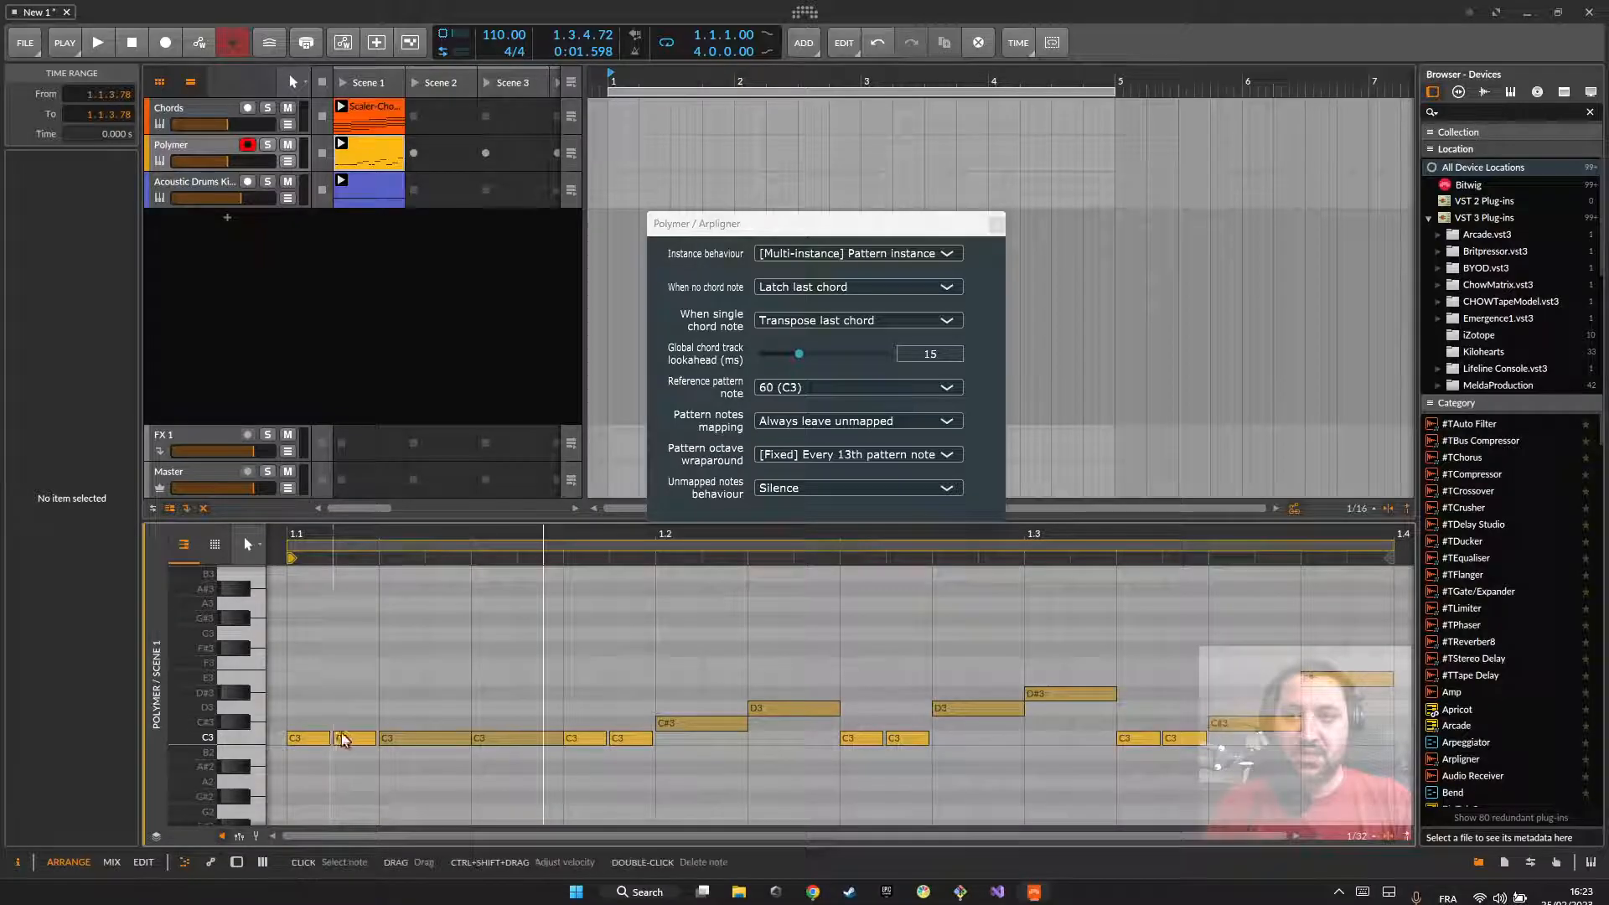
# Step: Add a C4 note at the start of the Polymer pattern, one octave above the first C3 notes
pyautogui.scroll(1, 370, 721)
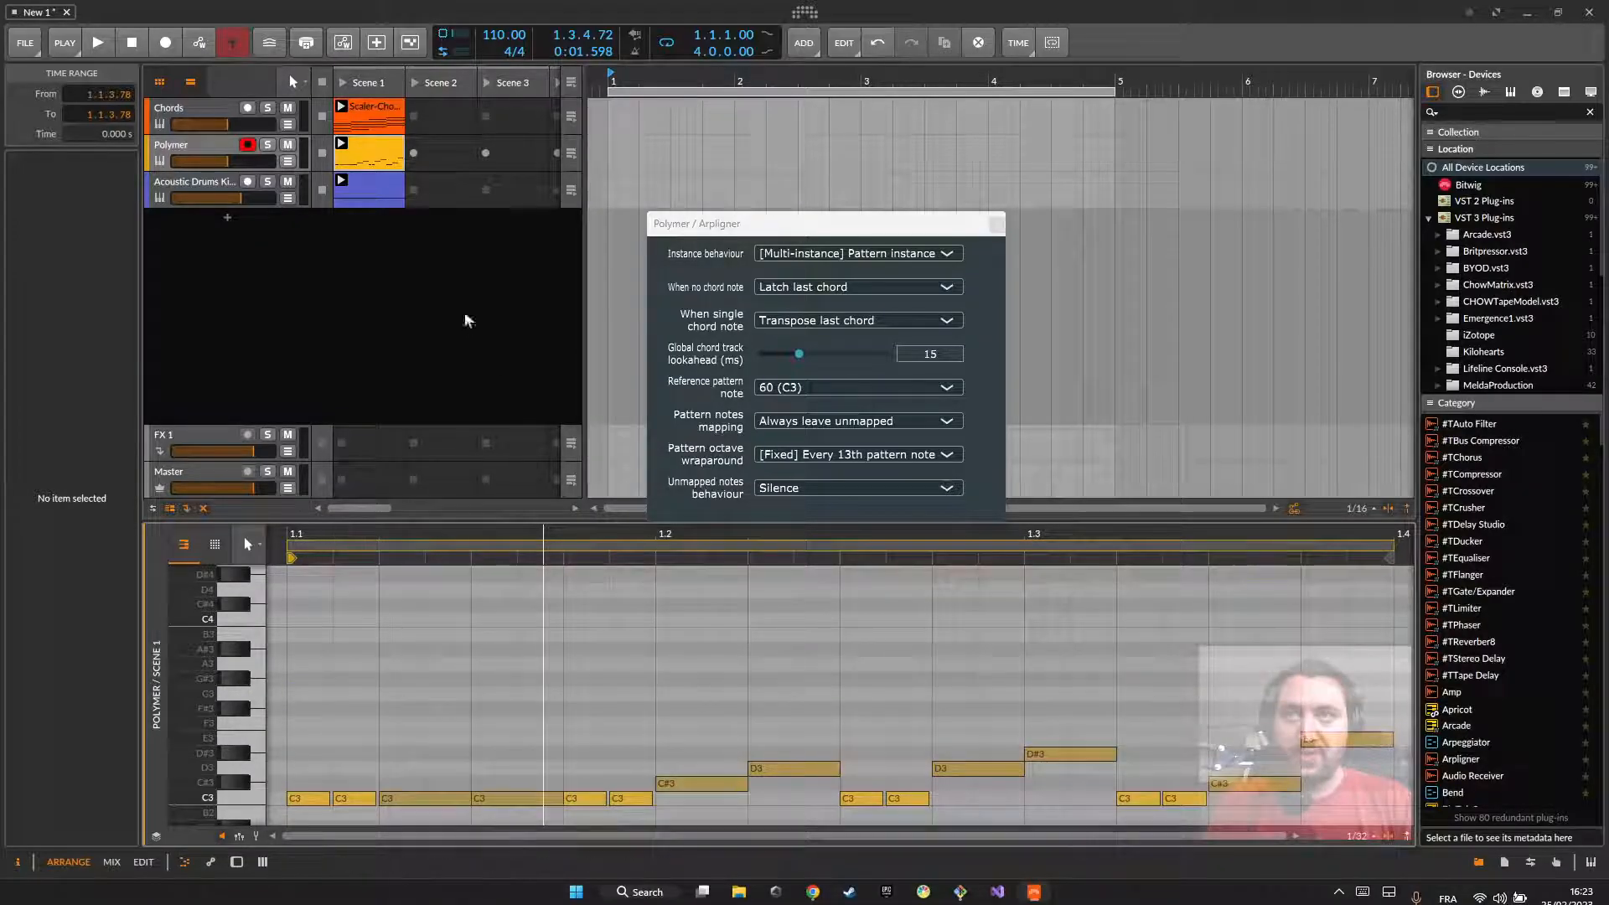
pyautogui.doubleClick(375, 149)
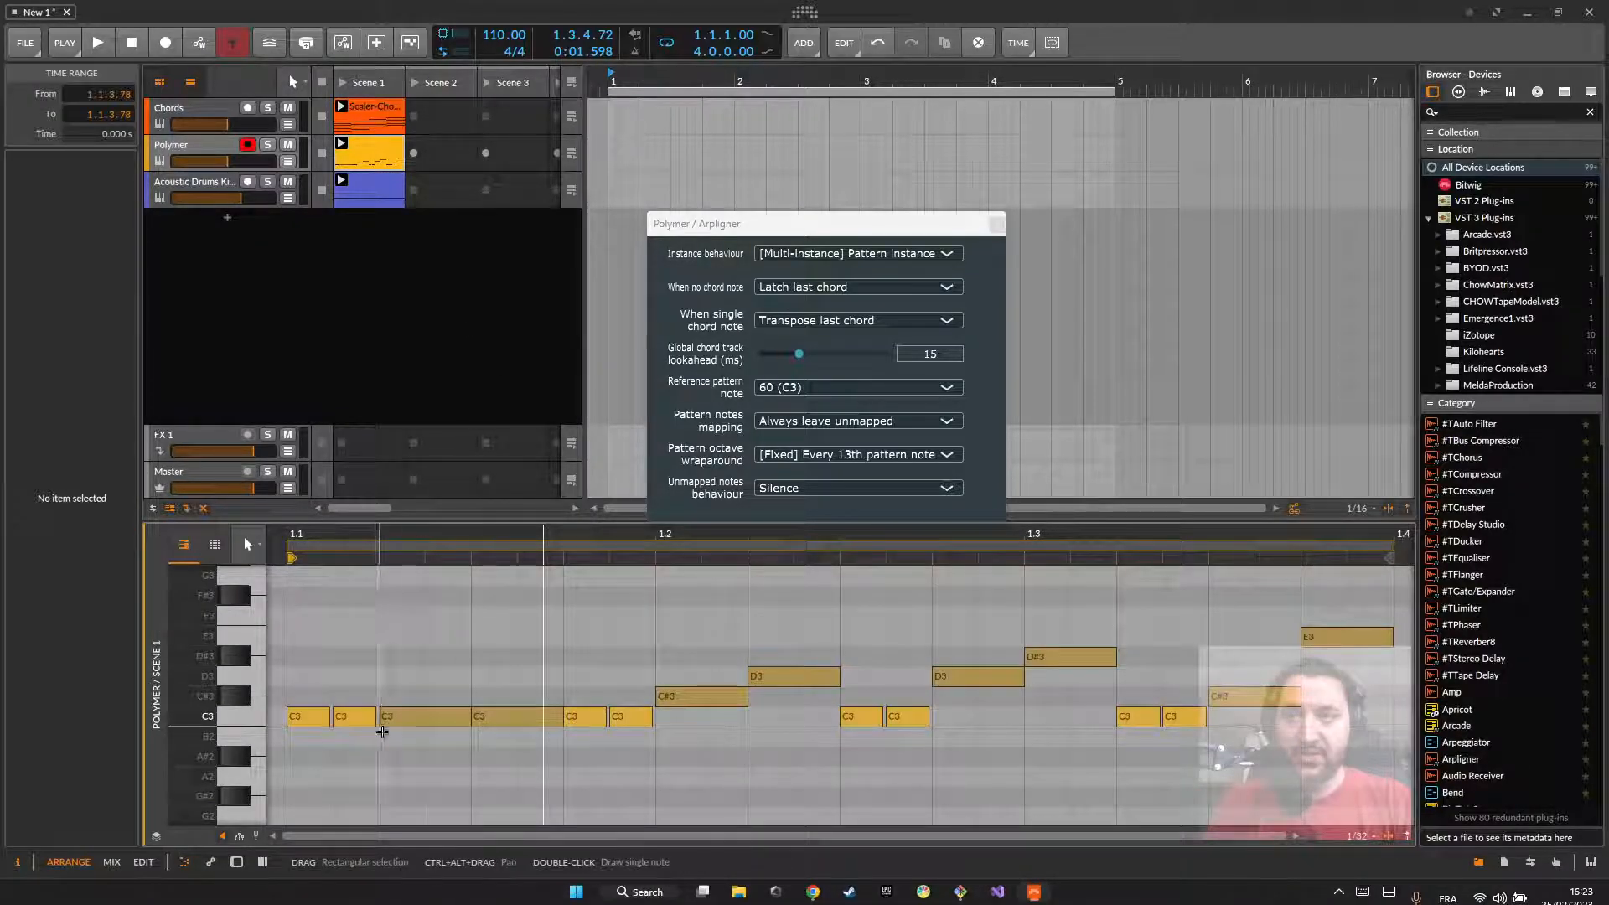
pyautogui.scroll(-2, 469, 722)
pyautogui.hscroll(1, 471, 686)
pyautogui.hscroll(-2, 471, 686)
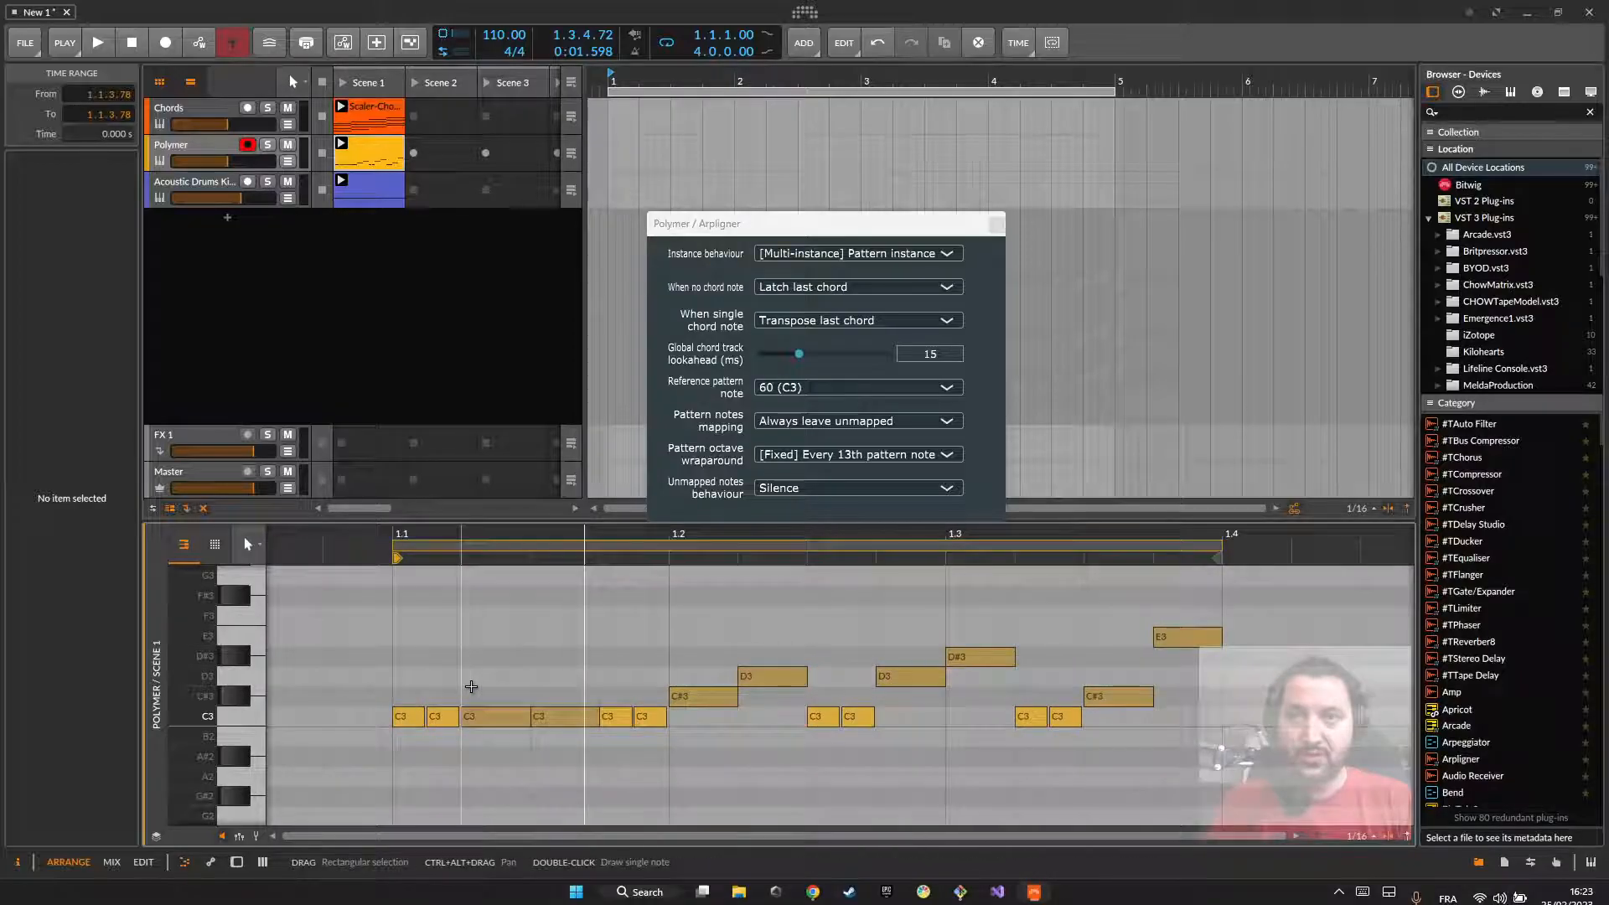
pyautogui.scroll(-2, 471, 686)
pyautogui.scroll(3, 471, 687)
pyautogui.scroll(-3, 471, 687)
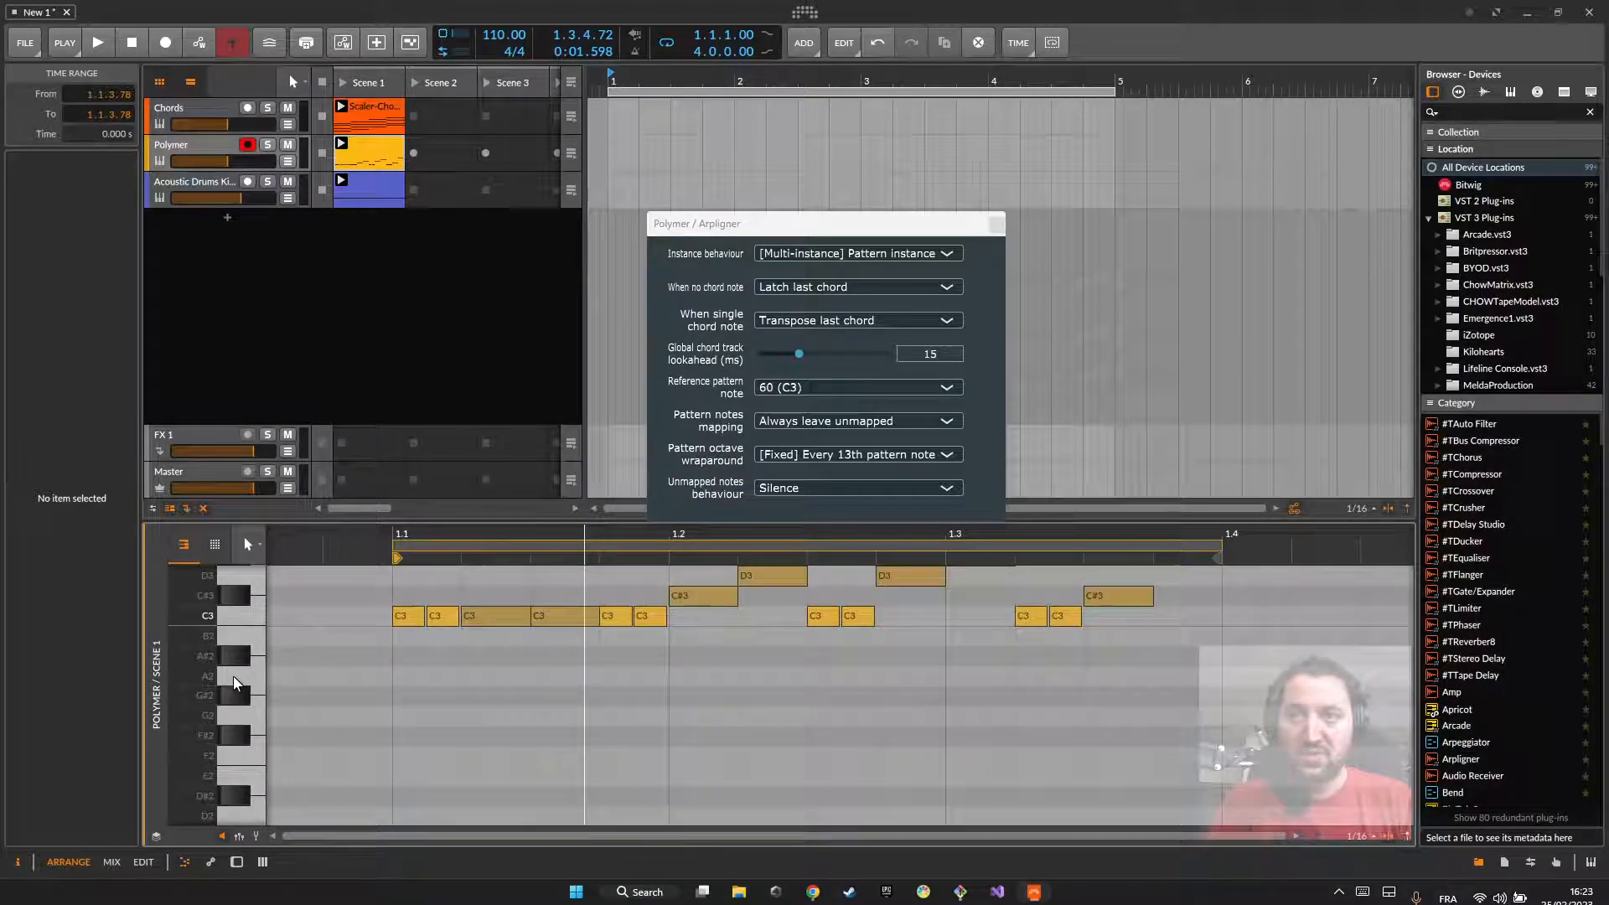
pyautogui.scroll(3, 555, 644)
pyautogui.scroll(2, 555, 644)
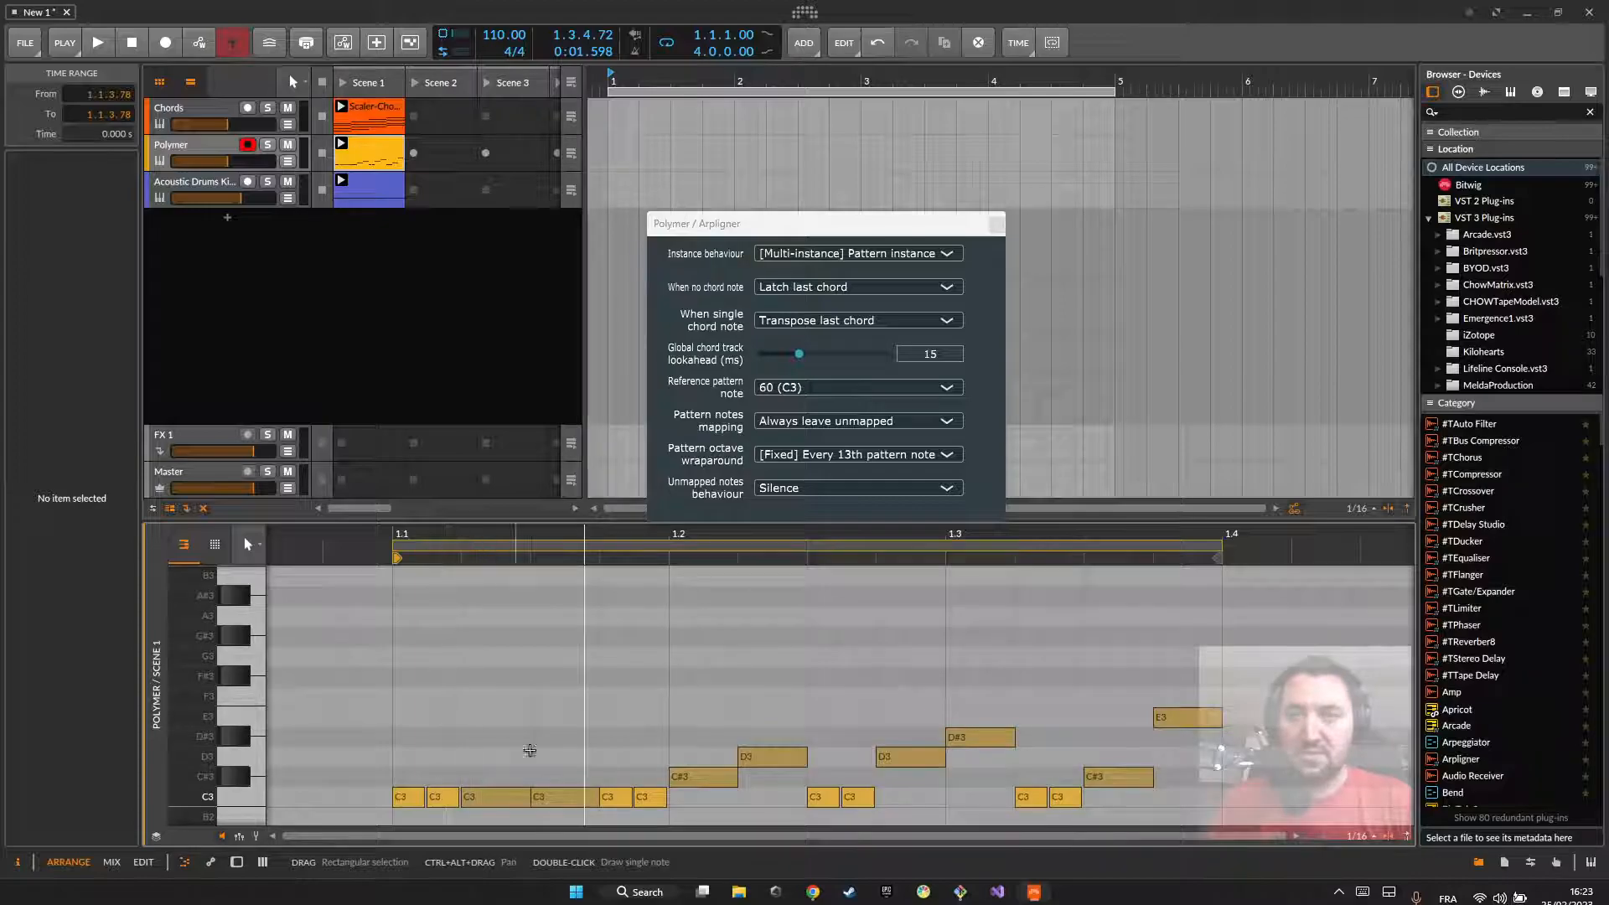
pyautogui.scroll(1, 901, 687)
pyautogui.doubleClick(404, 620)
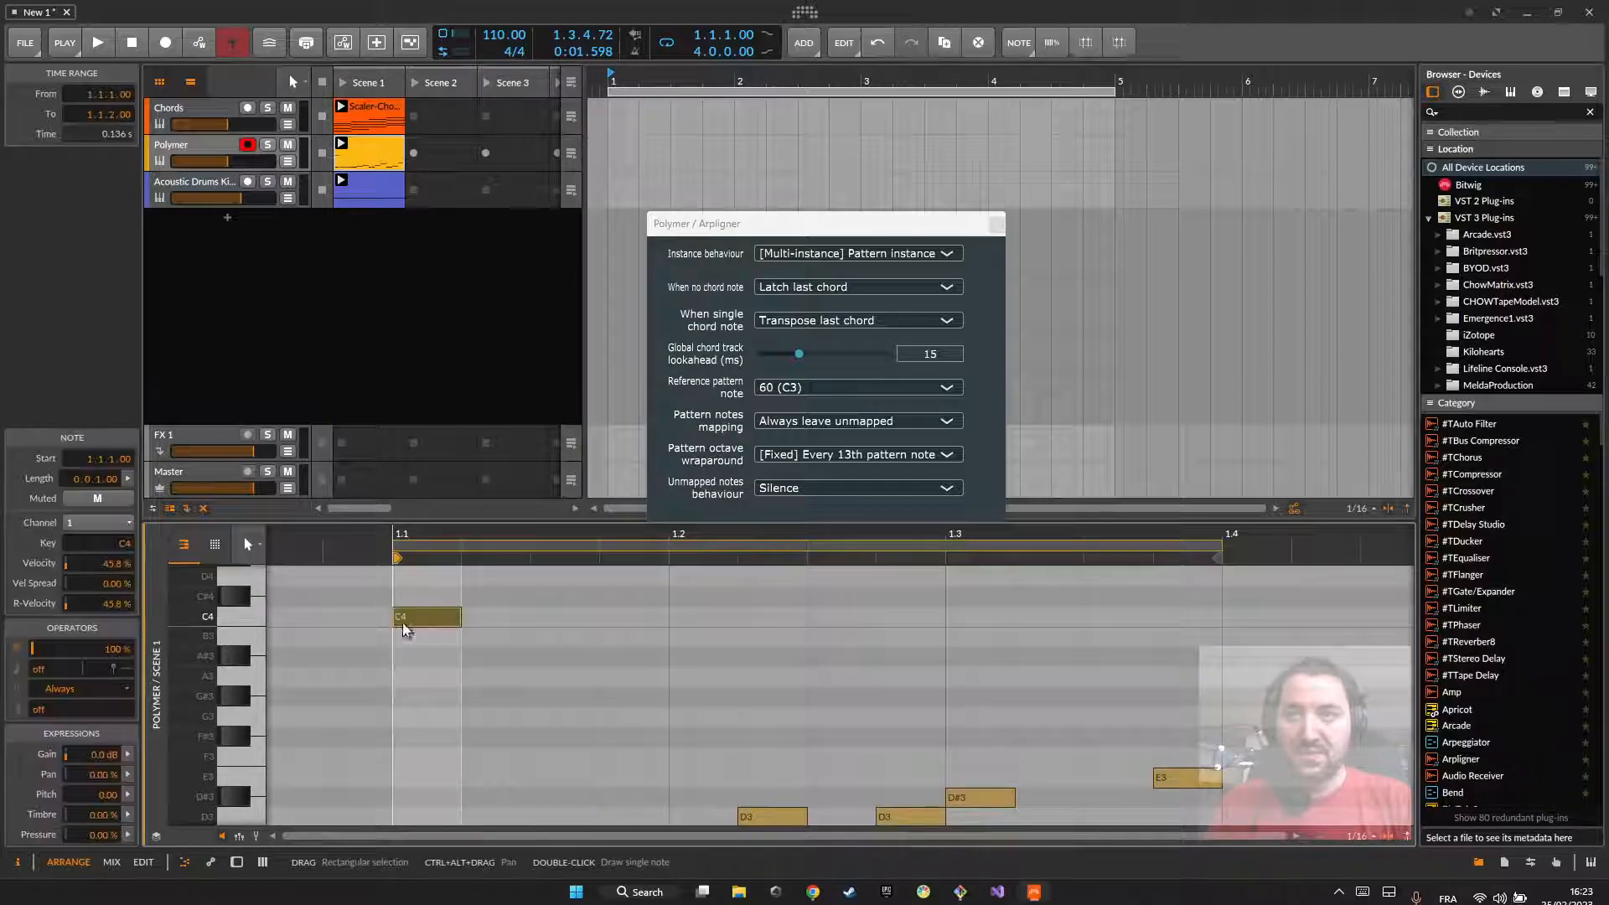
pyautogui.doubleClick(361, 154)
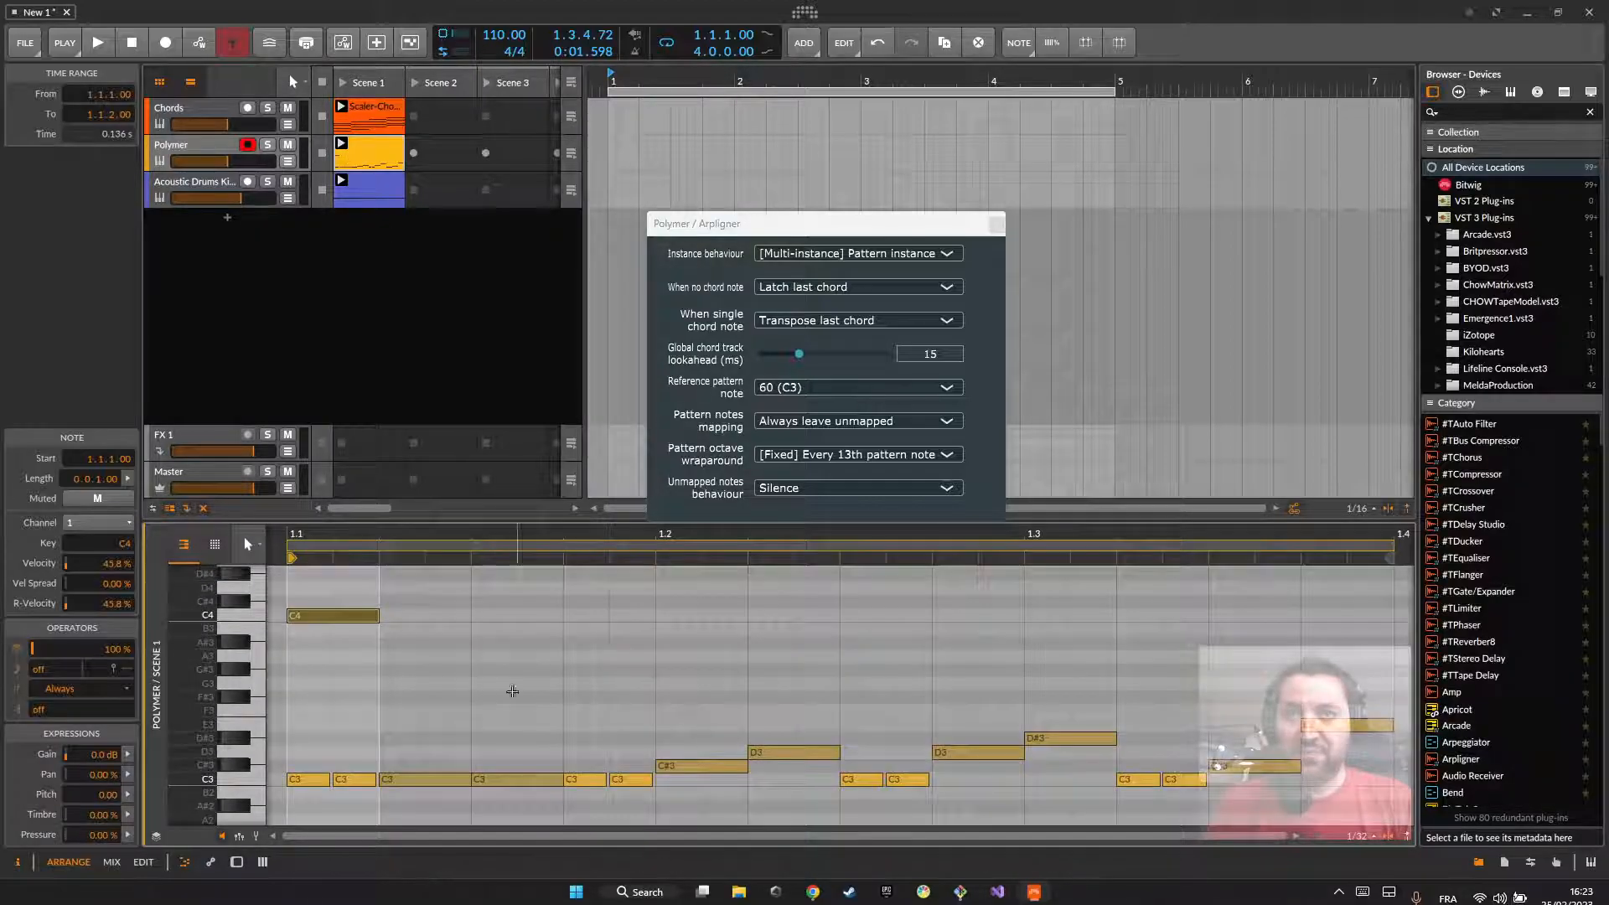
pyautogui.click(329, 662)
pyautogui.click(315, 616)
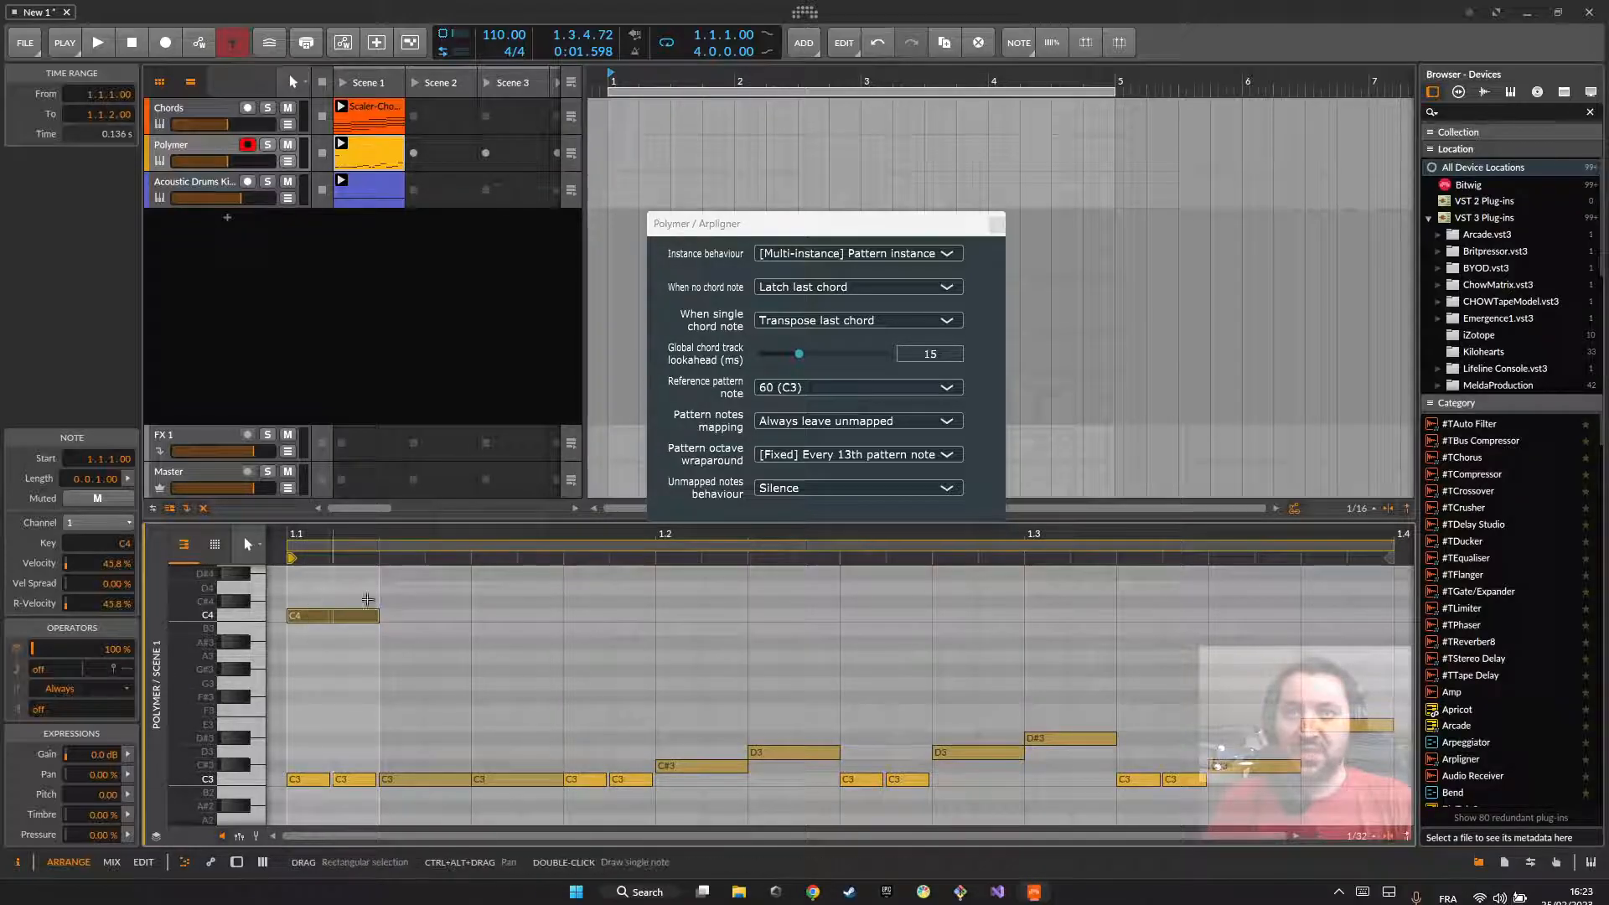
# Step: Extend the Polymer clip's loop to one full bar and mute the Acoustic Drums track
pyautogui.moveTo(1202, 838); pyautogui.dragTo(1201, 871)
pyautogui.moveTo(913, 553); pyautogui.dragTo(1108, 553)
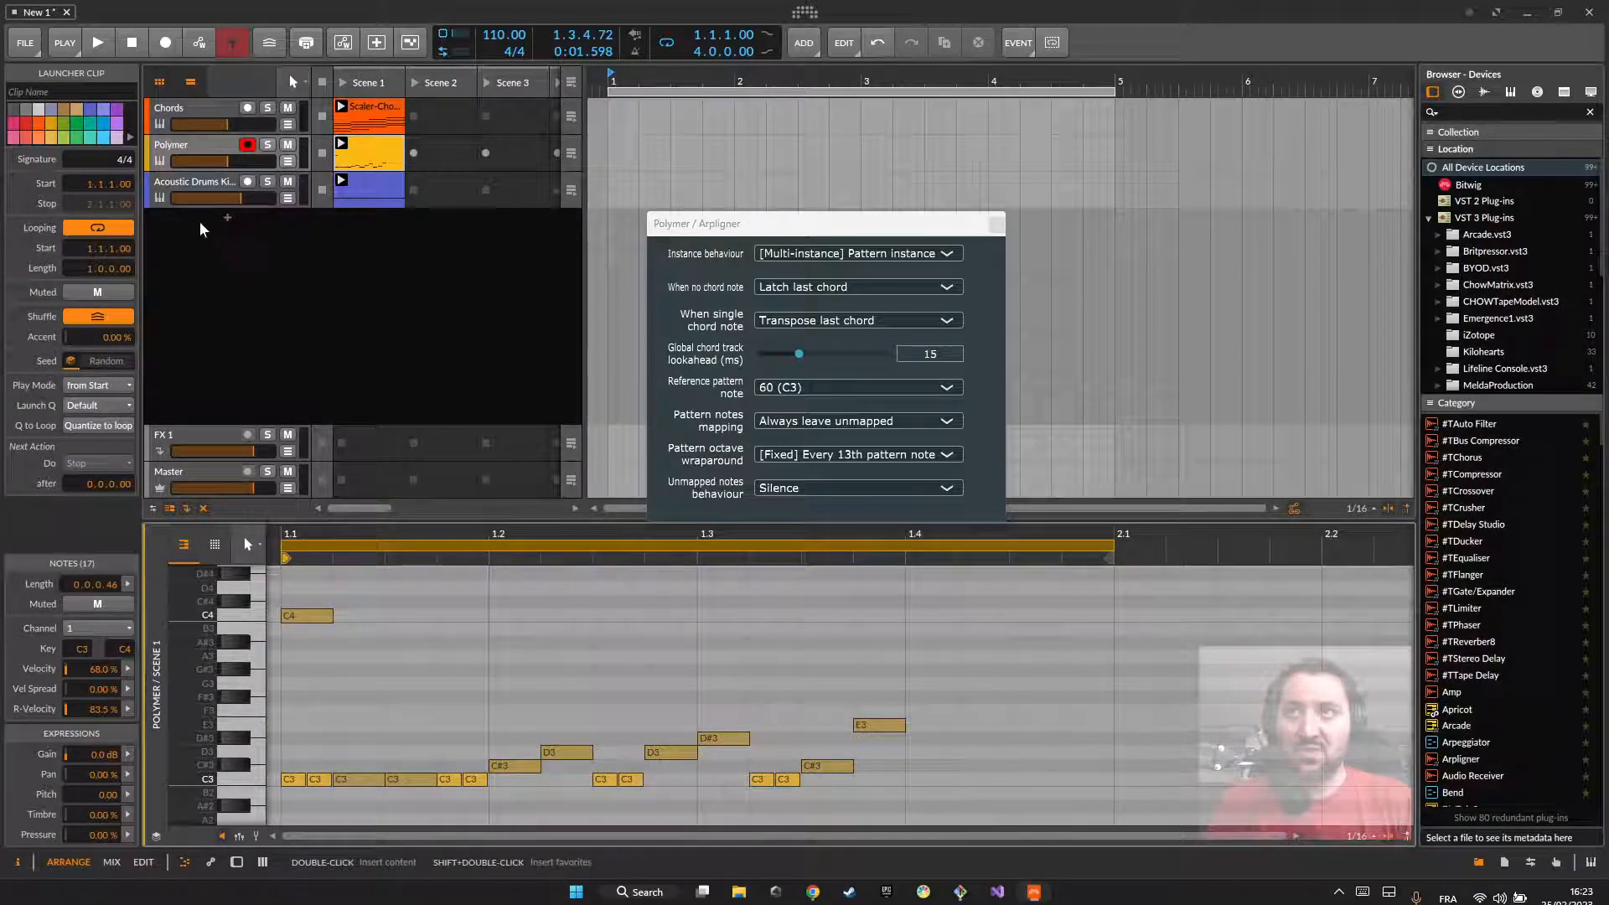
pyautogui.click(285, 185)
# Step: Delete all notes of the Polymer pattern and add a C3 at 1.1.1 and a C4 at 1.1.2
pyautogui.moveTo(980, 790); pyautogui.dragTo(305, 652)
pyautogui.press('Delete')
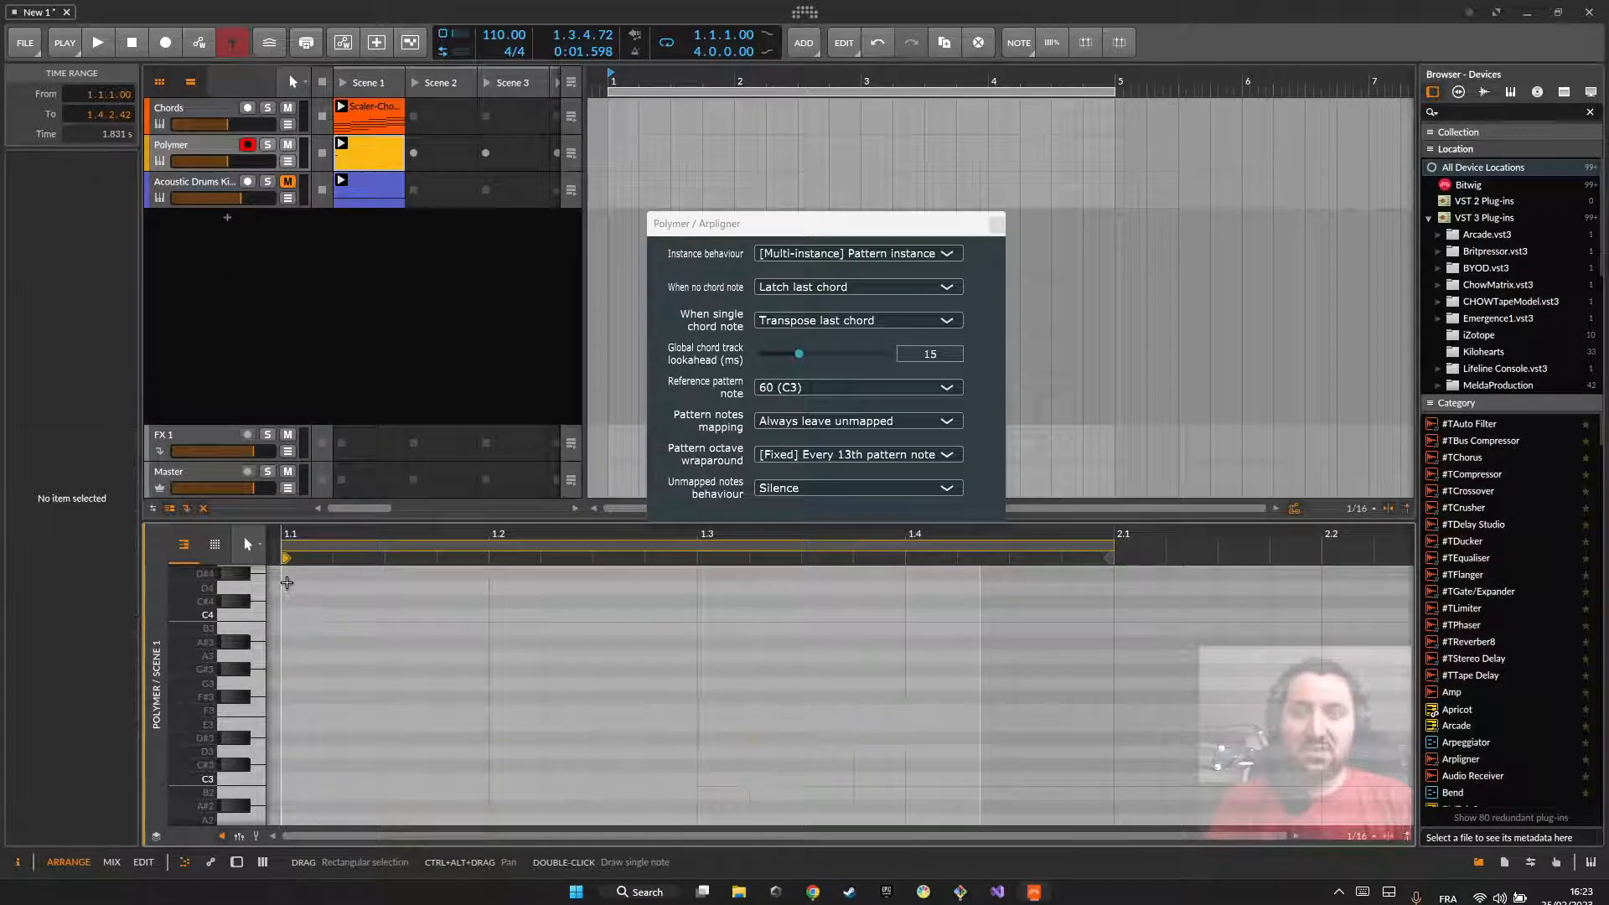
pyautogui.doubleClick(301, 785)
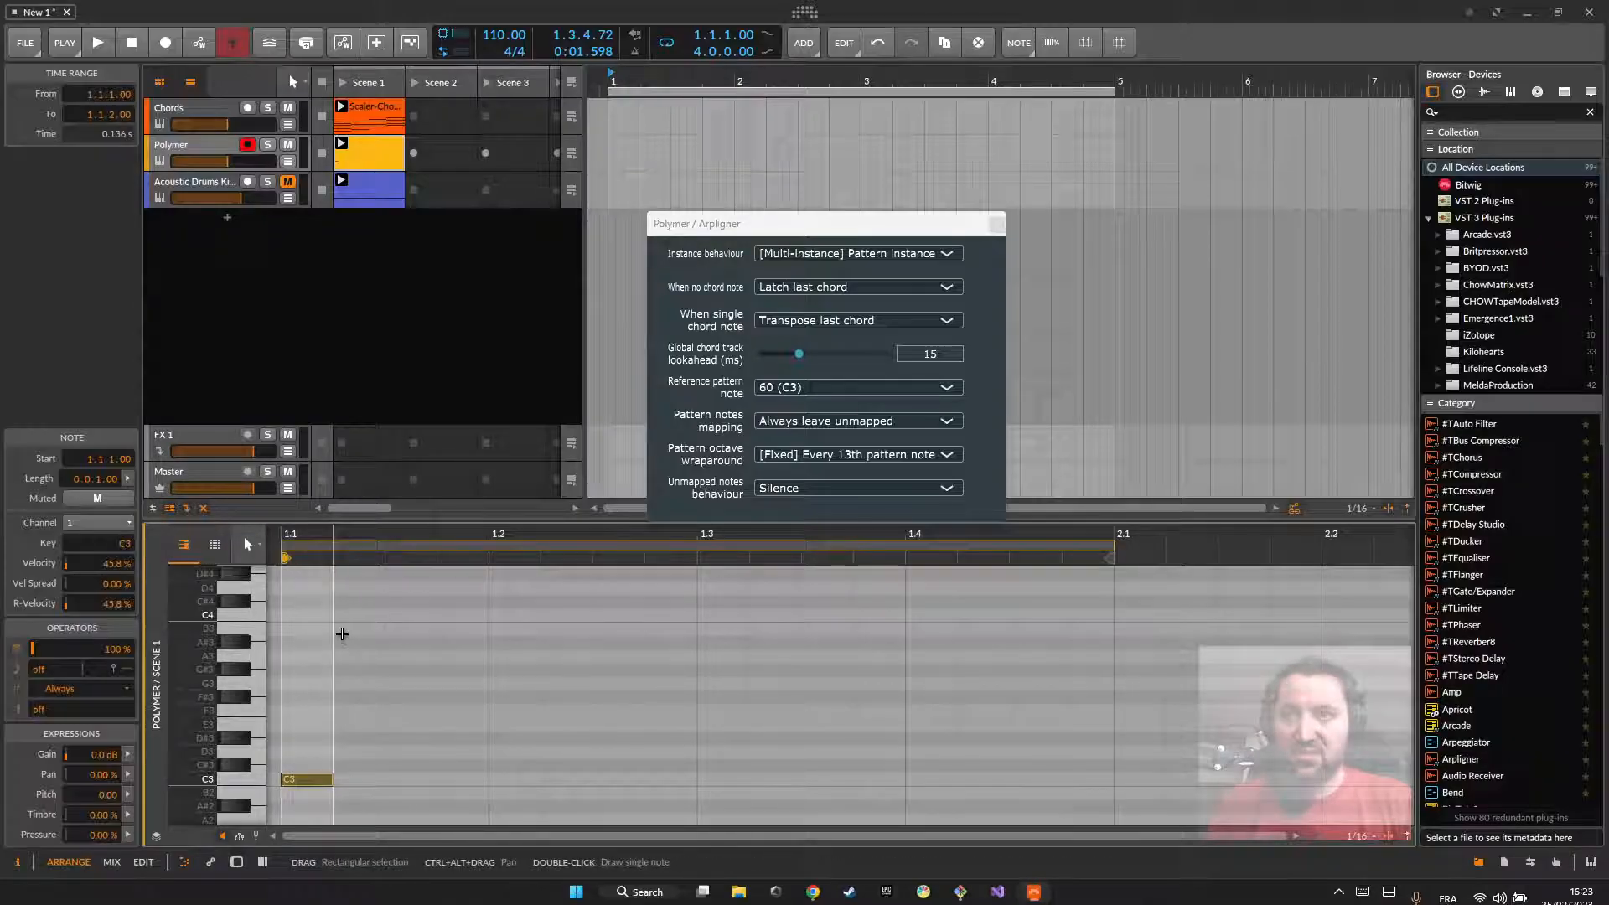
pyautogui.doubleClick(356, 616)
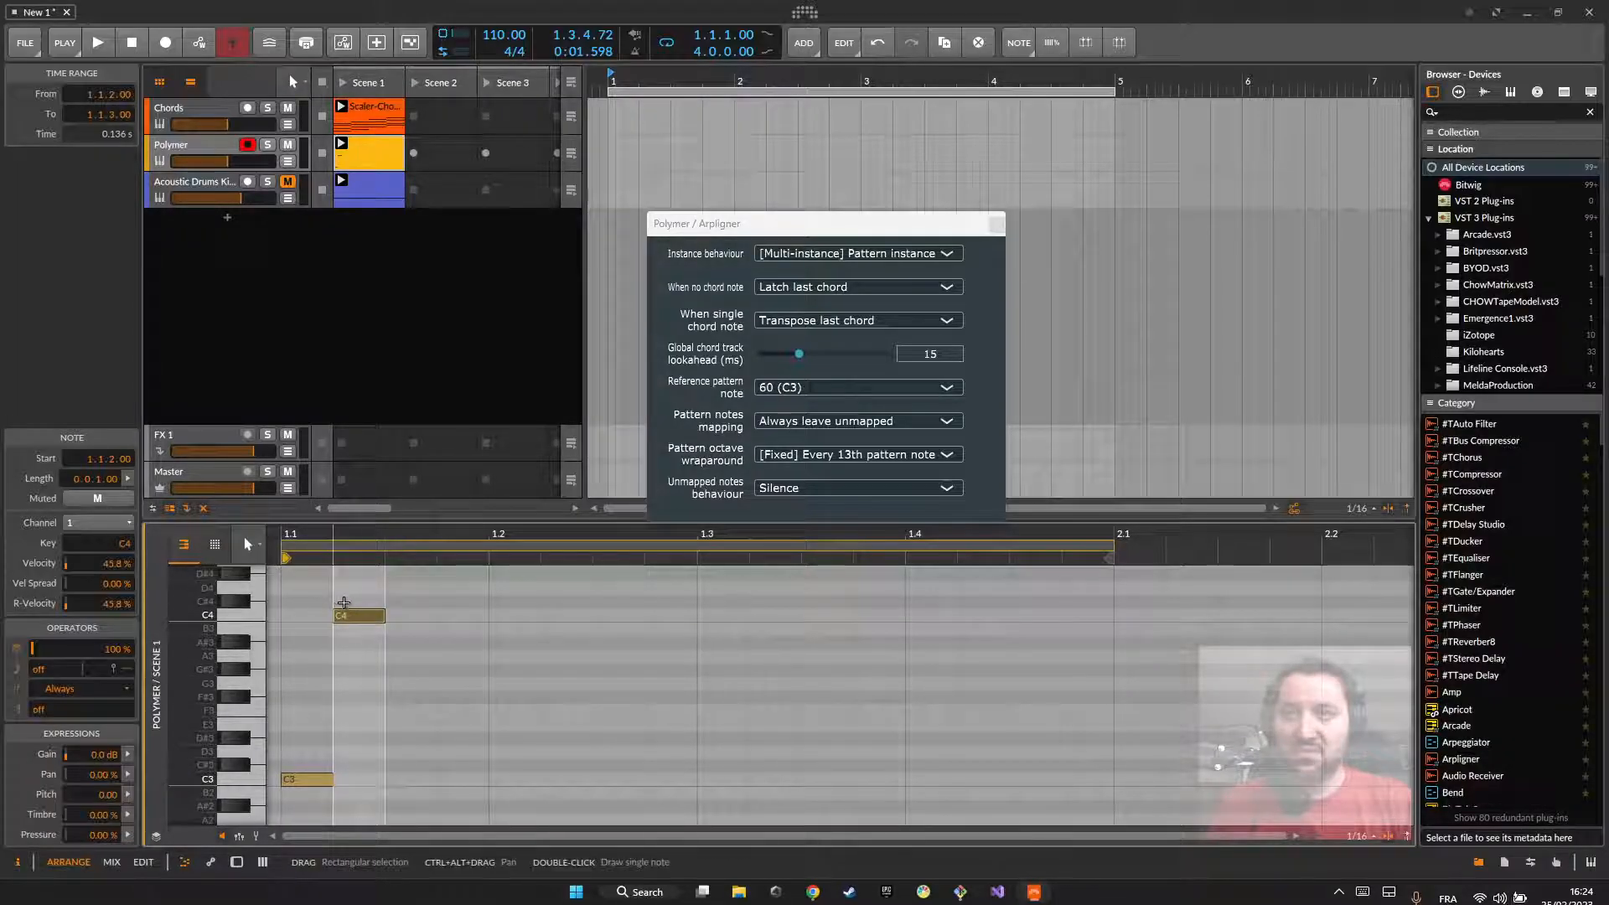
# Step: Point out the C3 note, the Reference pattern note setting and the C4 note, and review Unmapped notes behaviour, keeping Silence
pyautogui.click(304, 781)
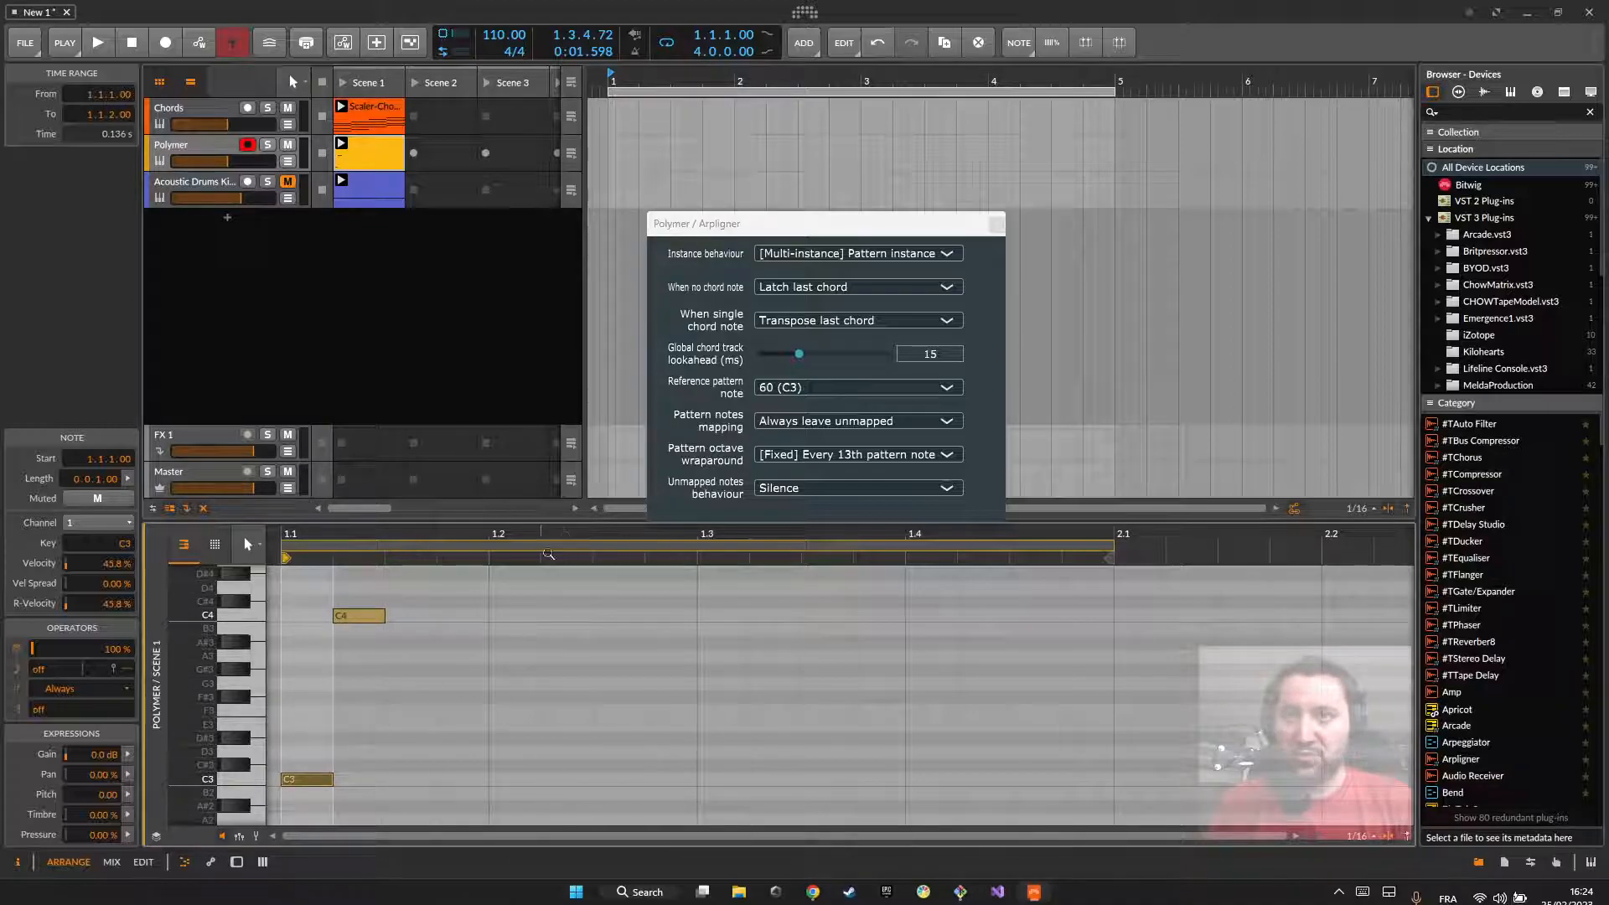
pyautogui.click(780, 387)
pyautogui.click(728, 387)
pyautogui.click(346, 616)
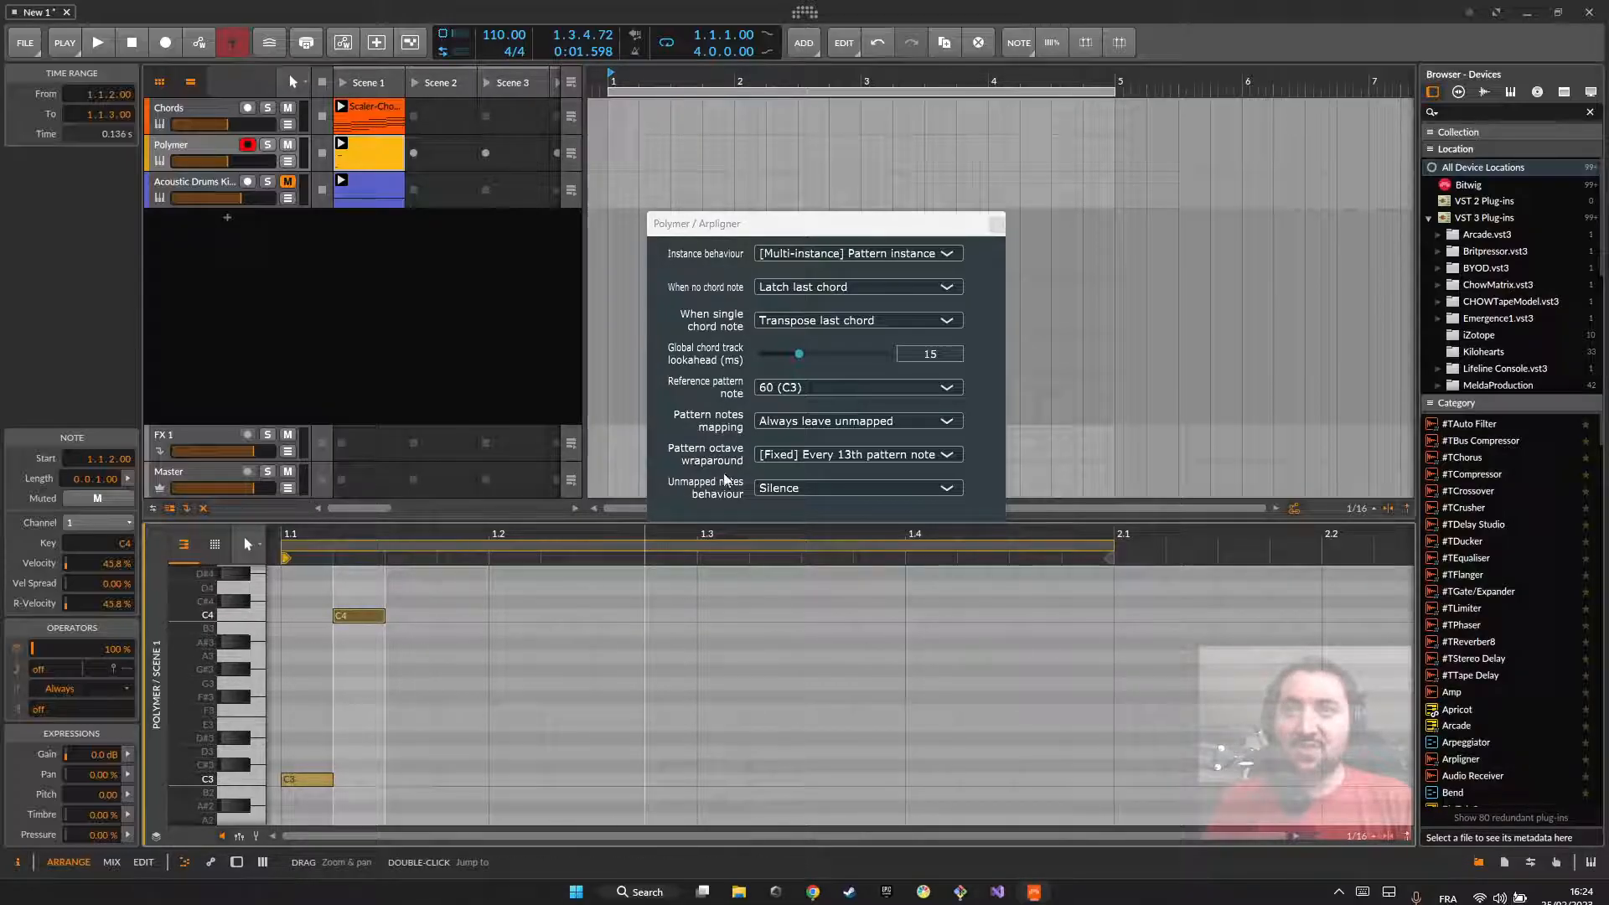
pyautogui.click(777, 490)
pyautogui.click(779, 501)
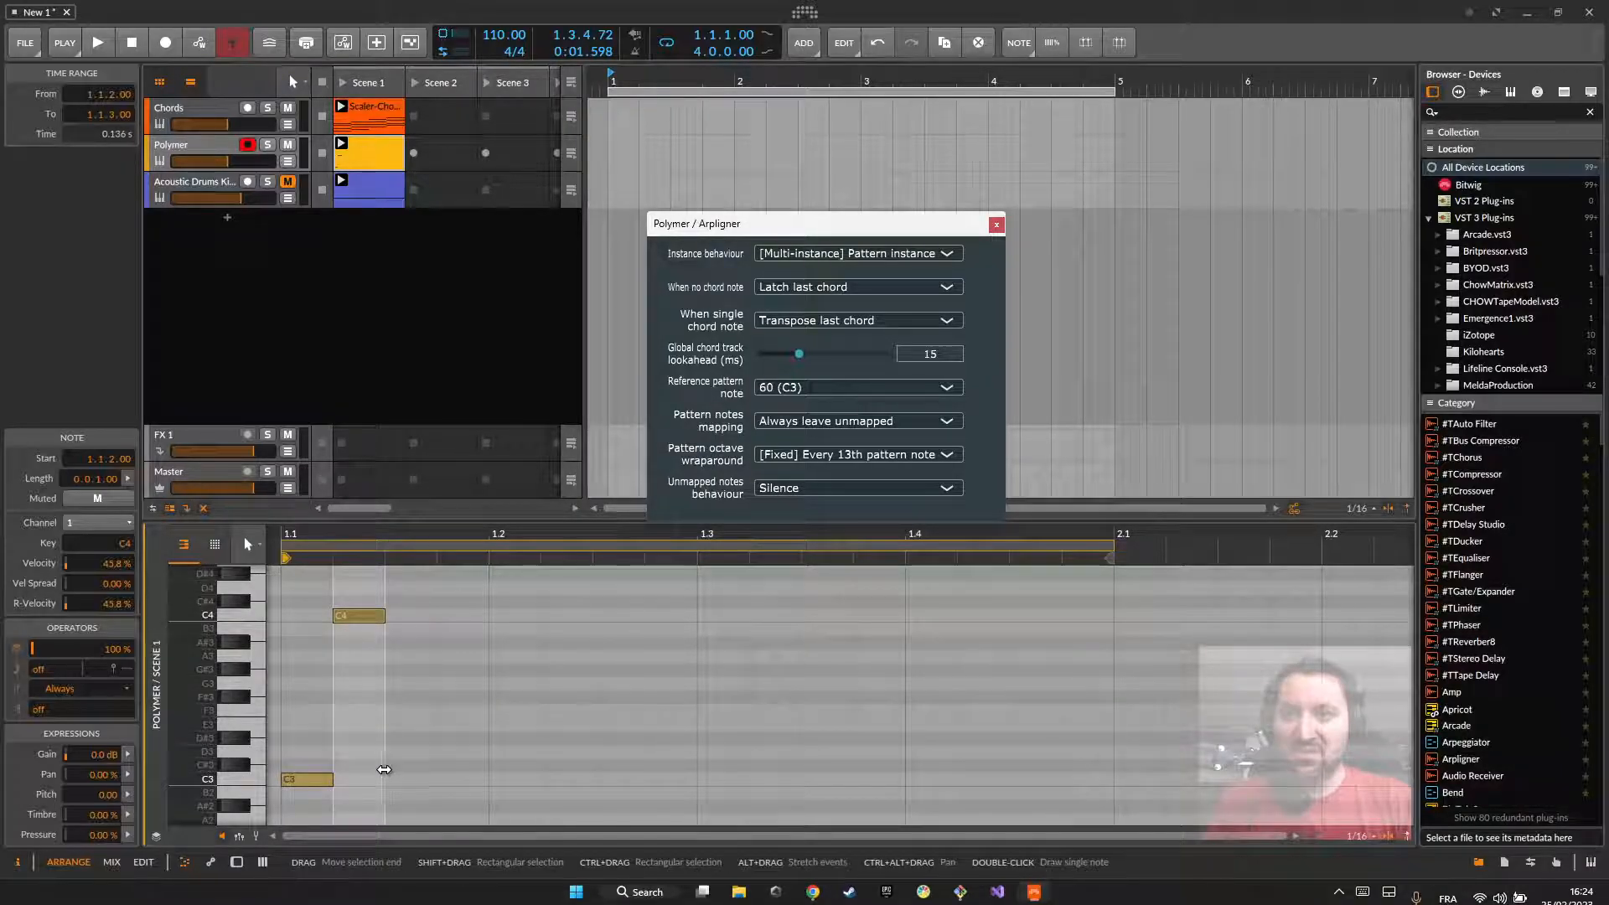
# Step: Continue the pattern from 1.1.3 with consecutive sixteenth notes C#3, D3, C3, D#3, C4 and E3, leaving the E3 selected
pyautogui.doubleClick(402, 765)
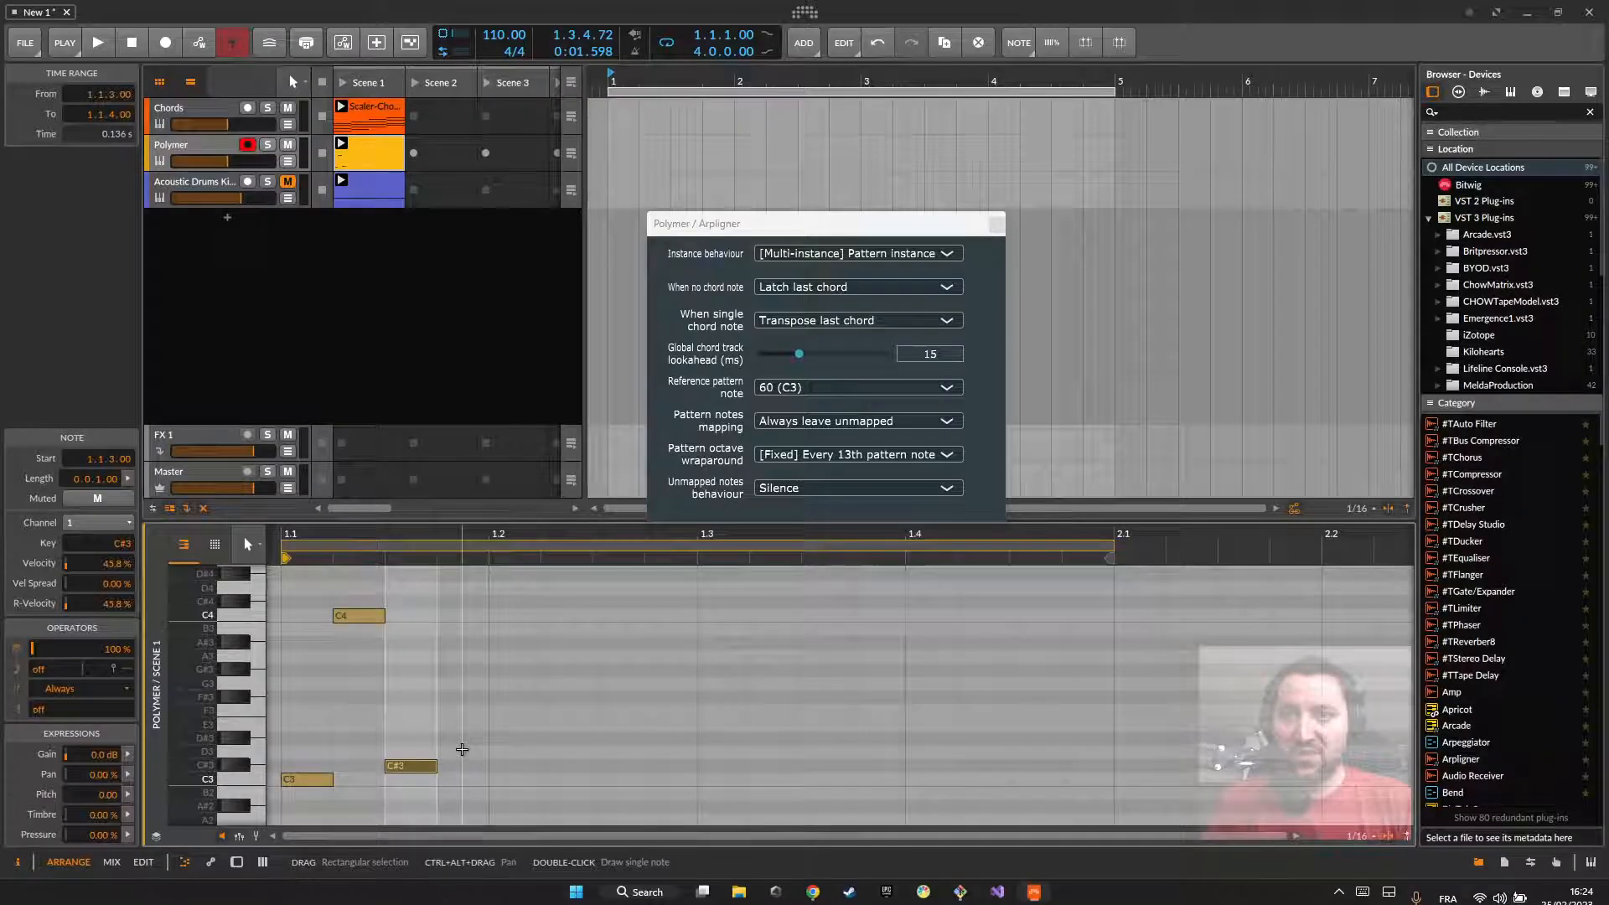
pyautogui.doubleClick(461, 752)
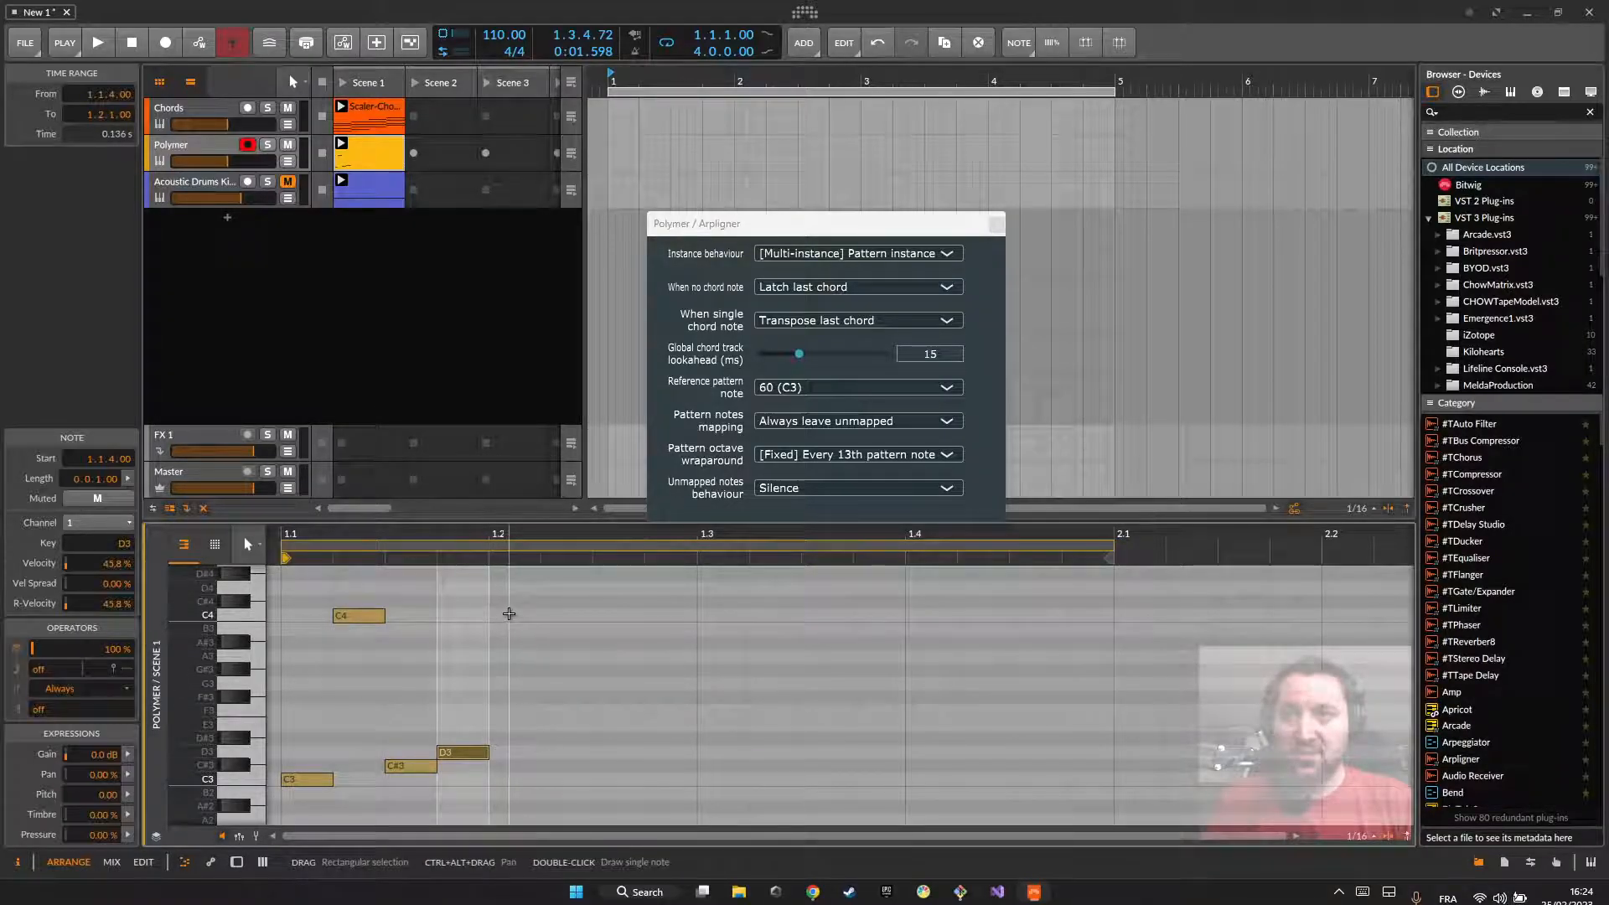
pyautogui.doubleClick(511, 779)
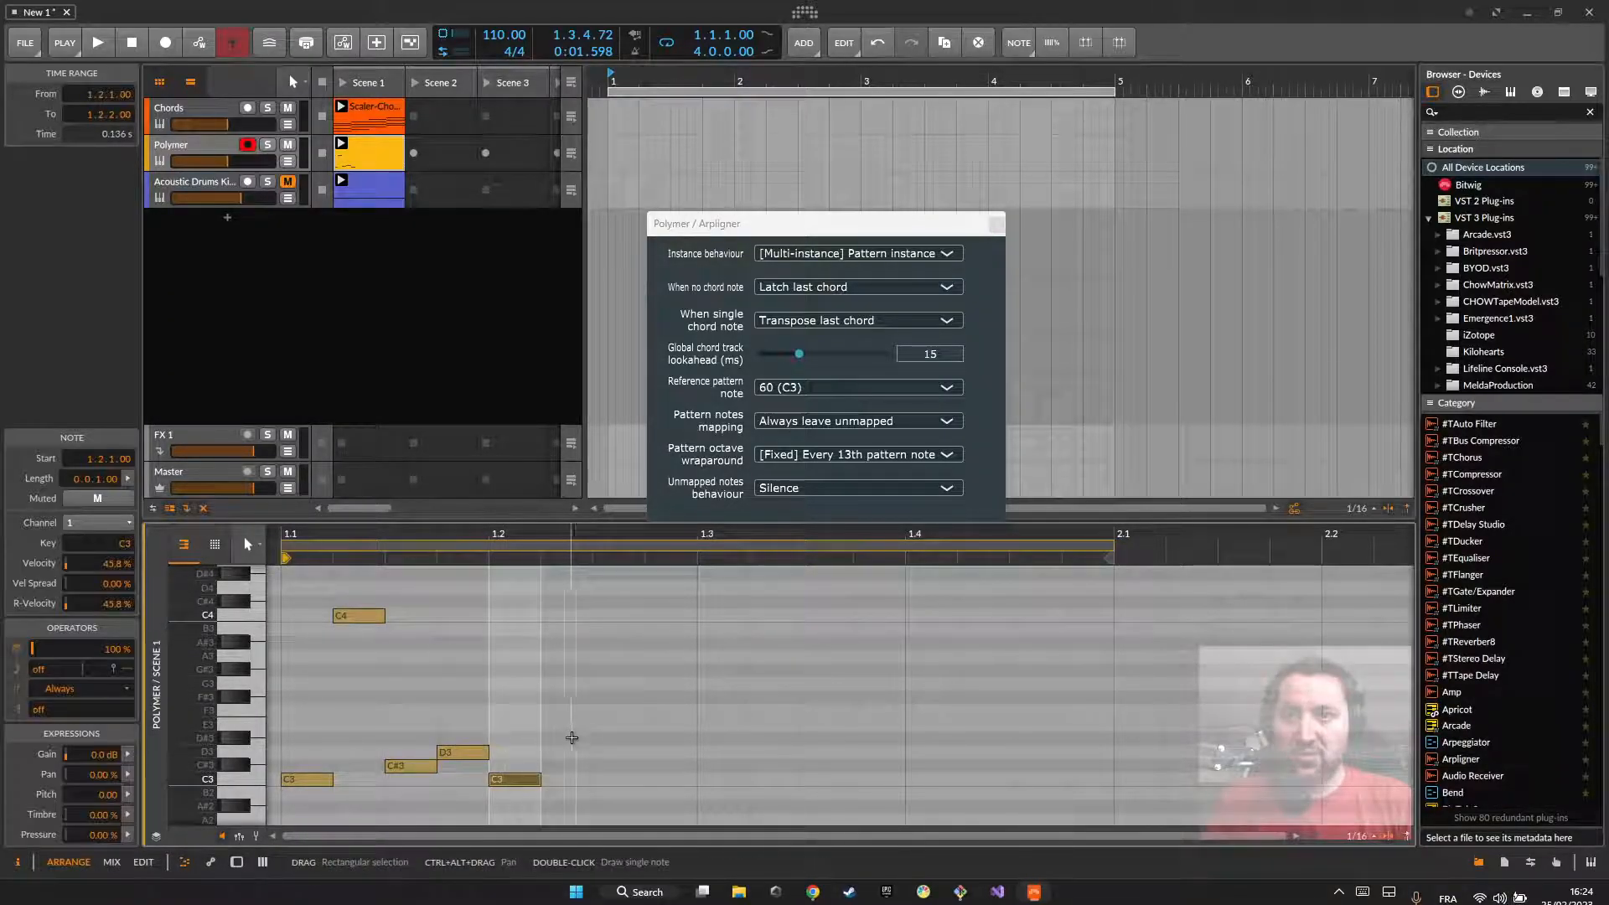
pyautogui.doubleClick(567, 737)
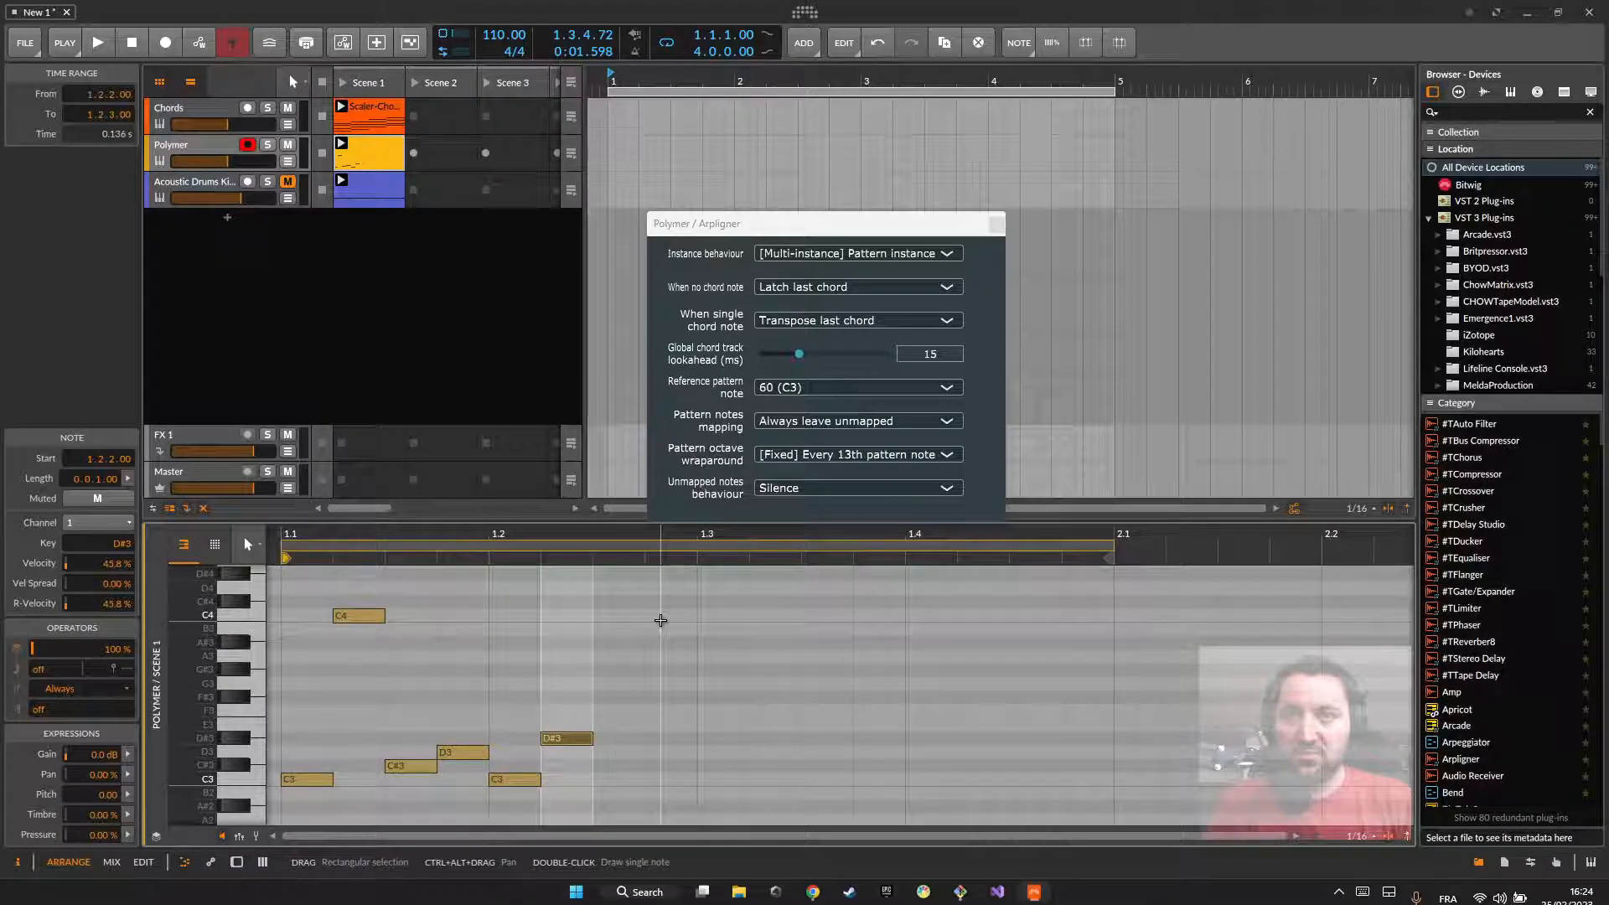
pyautogui.doubleClick(618, 616)
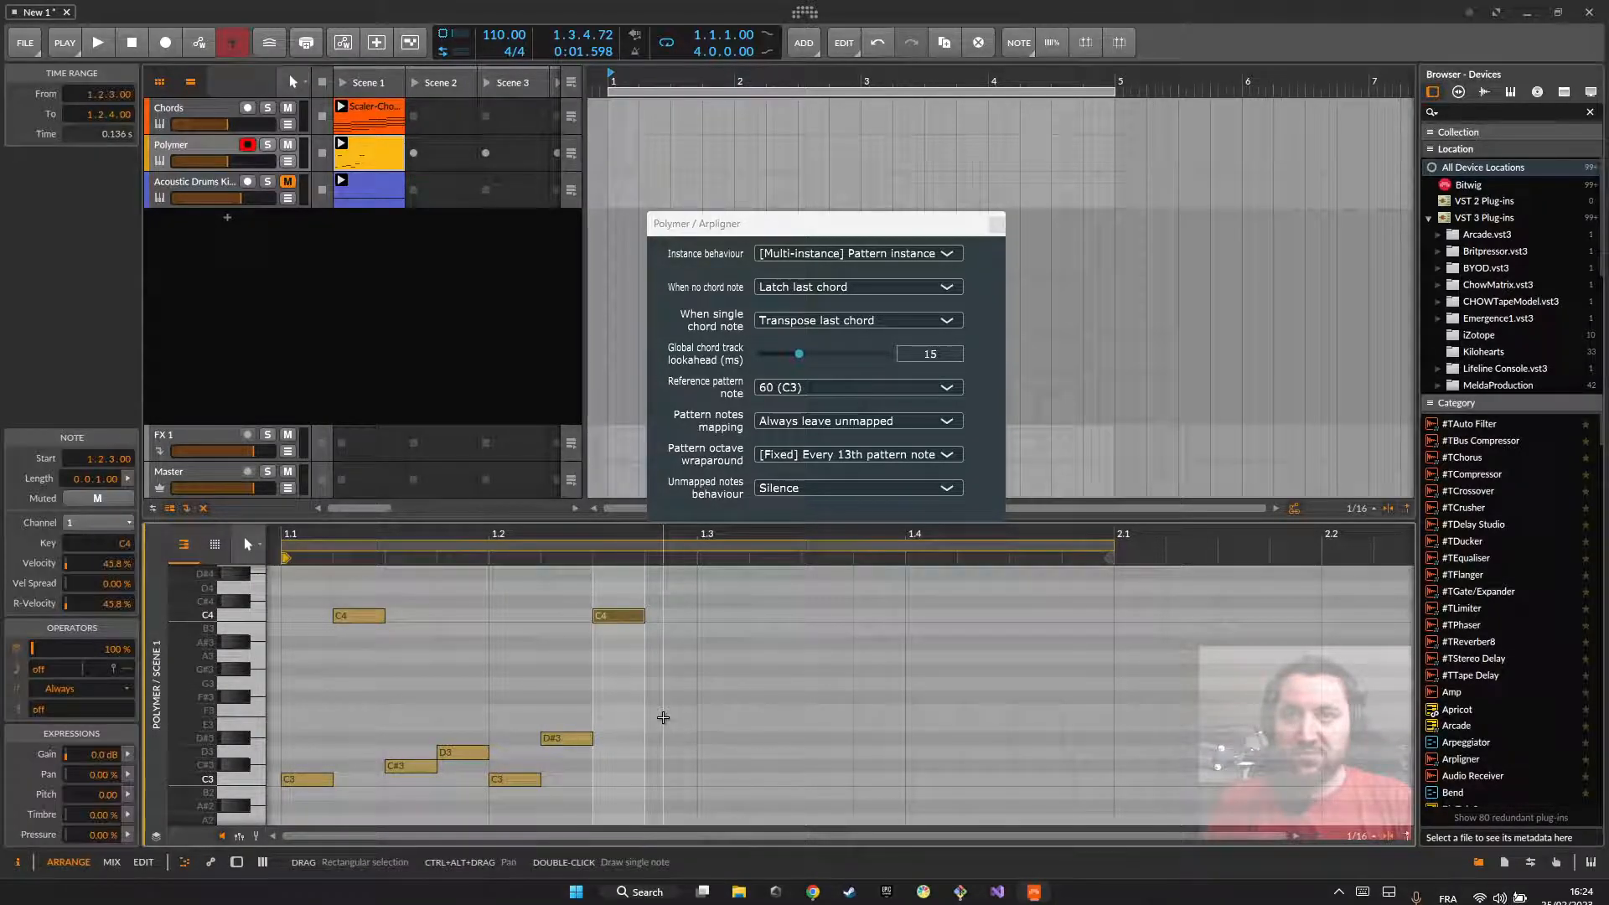
pyautogui.doubleClick(671, 725)
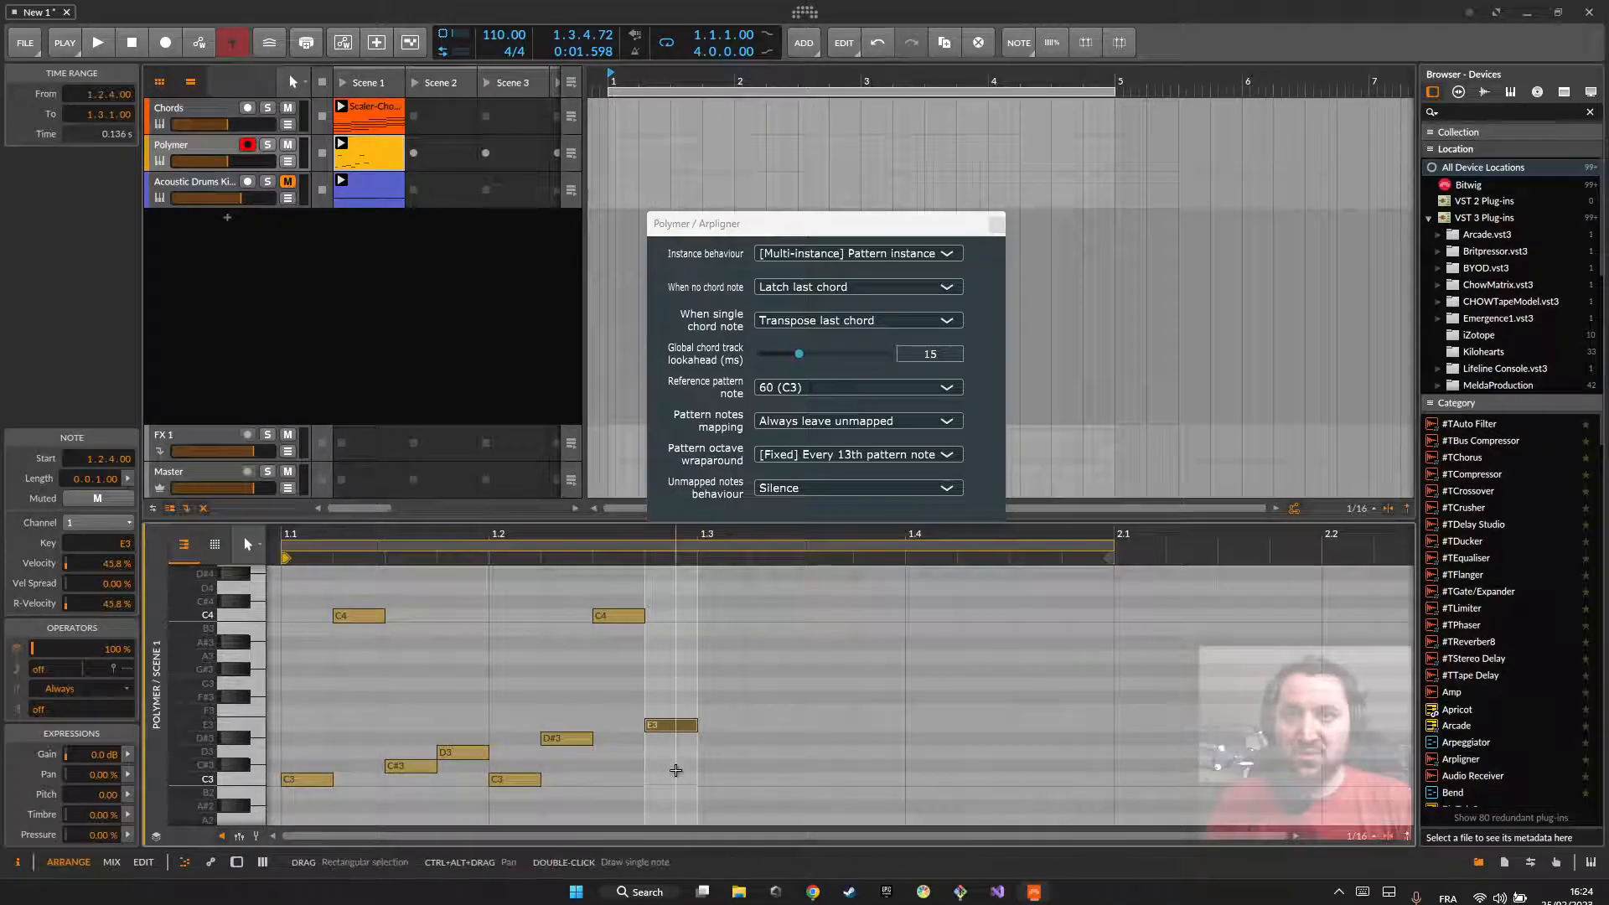
pyautogui.click(676, 765)
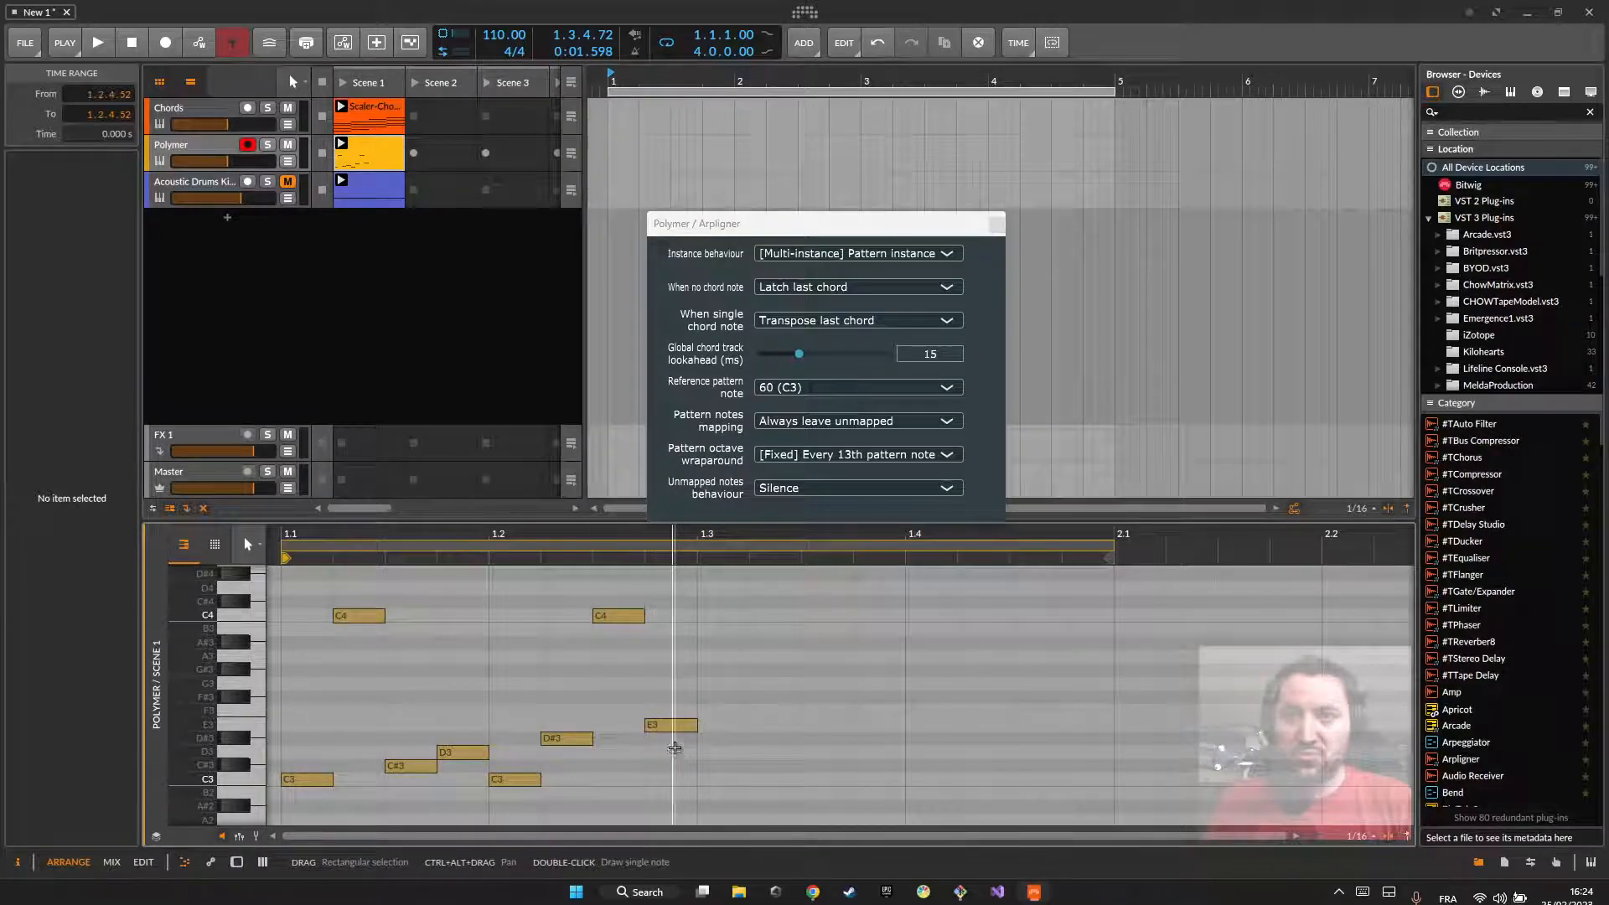
pyautogui.click(672, 726)
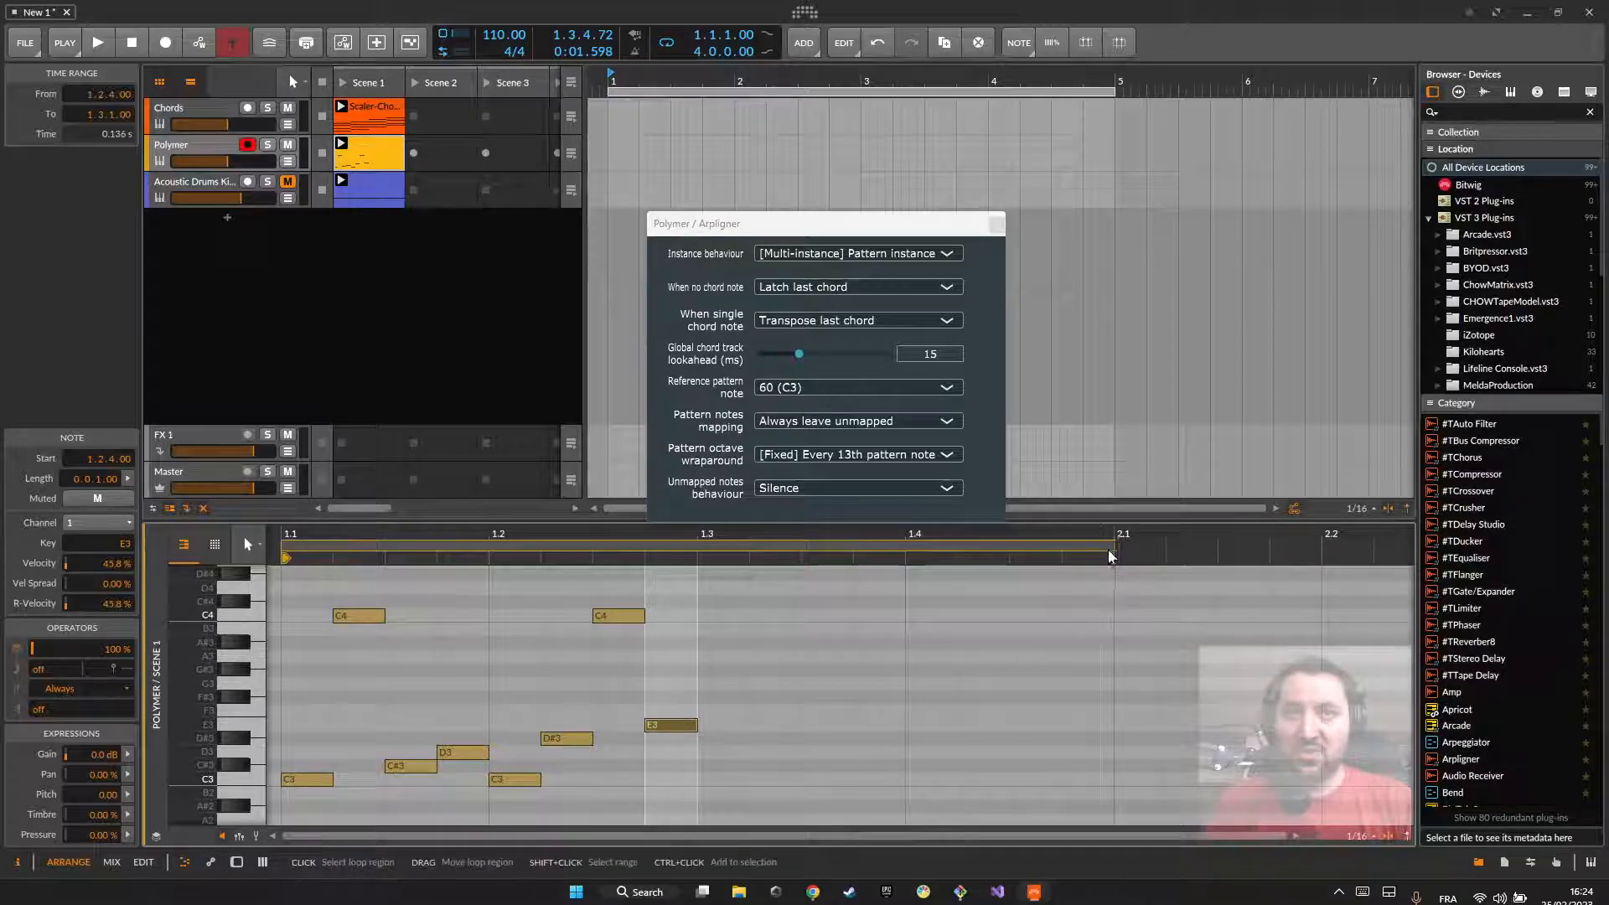
# Step: Switch Unmapped notes behaviour to Use as is, to Transpose from 1st degree, and finally to Play all degrees up to note
pyautogui.click(782, 489)
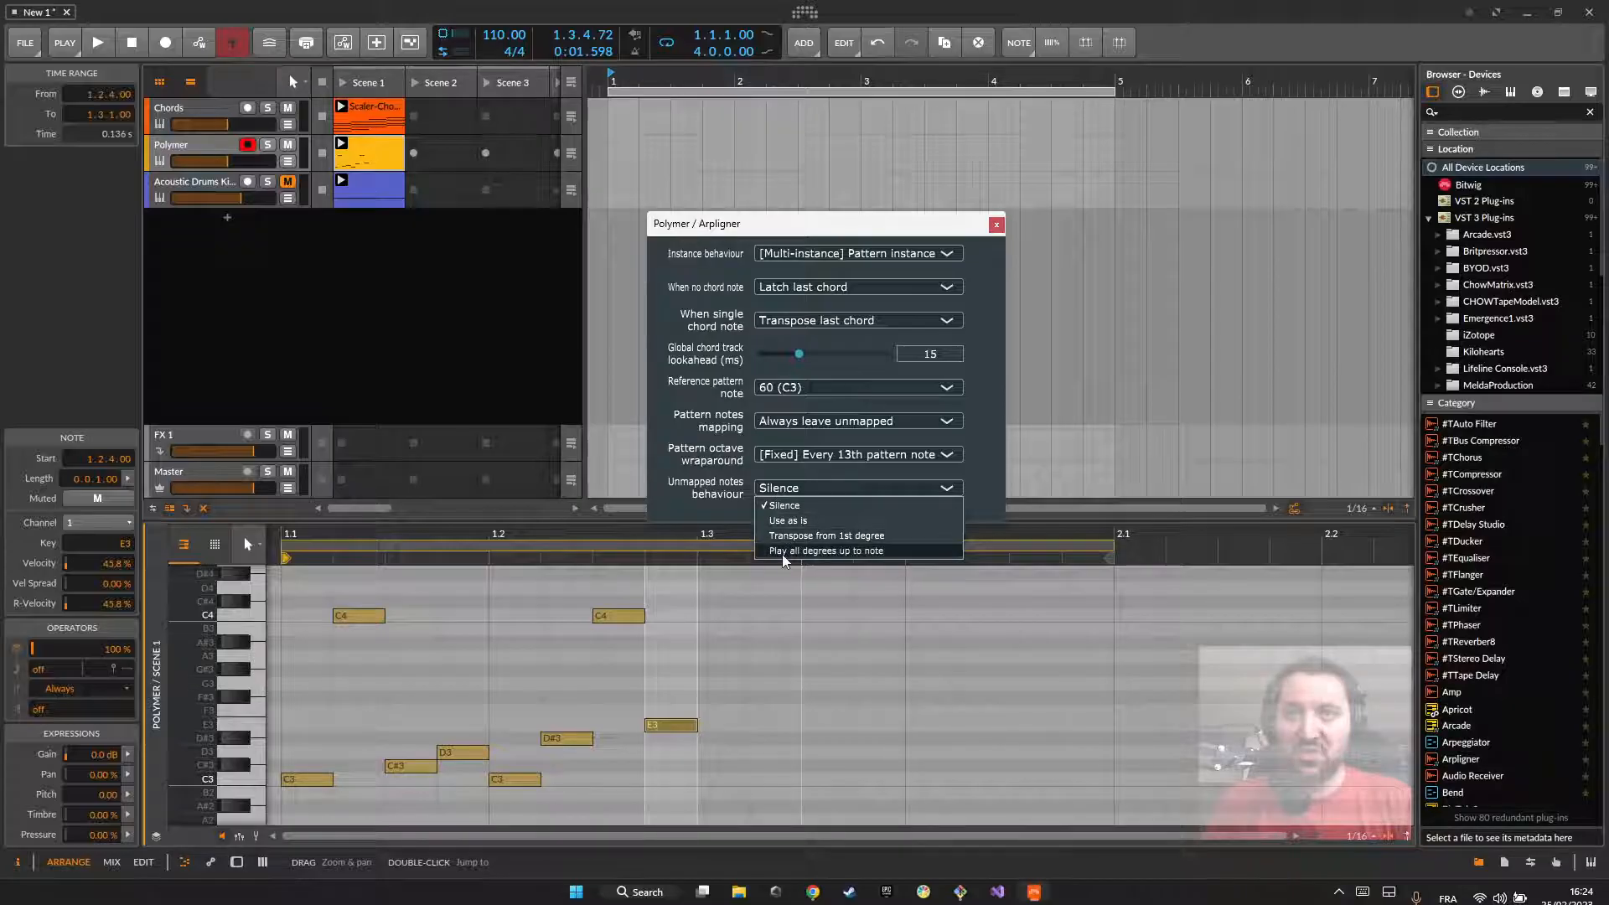
pyautogui.click(784, 520)
pyautogui.click(782, 490)
pyautogui.click(792, 536)
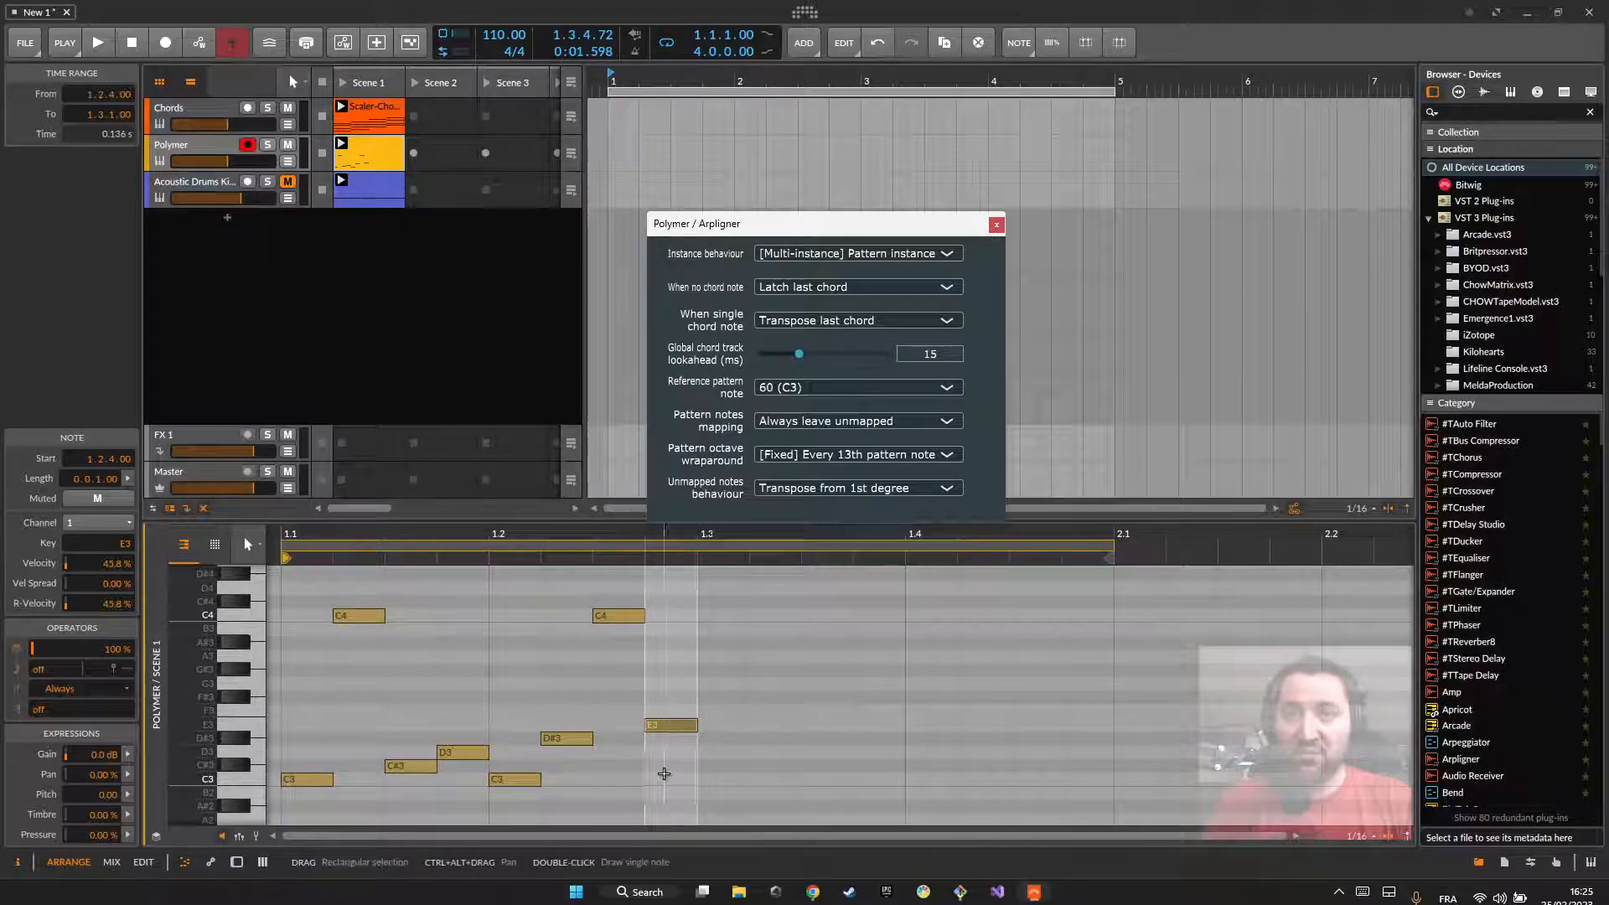
pyautogui.click(765, 489)
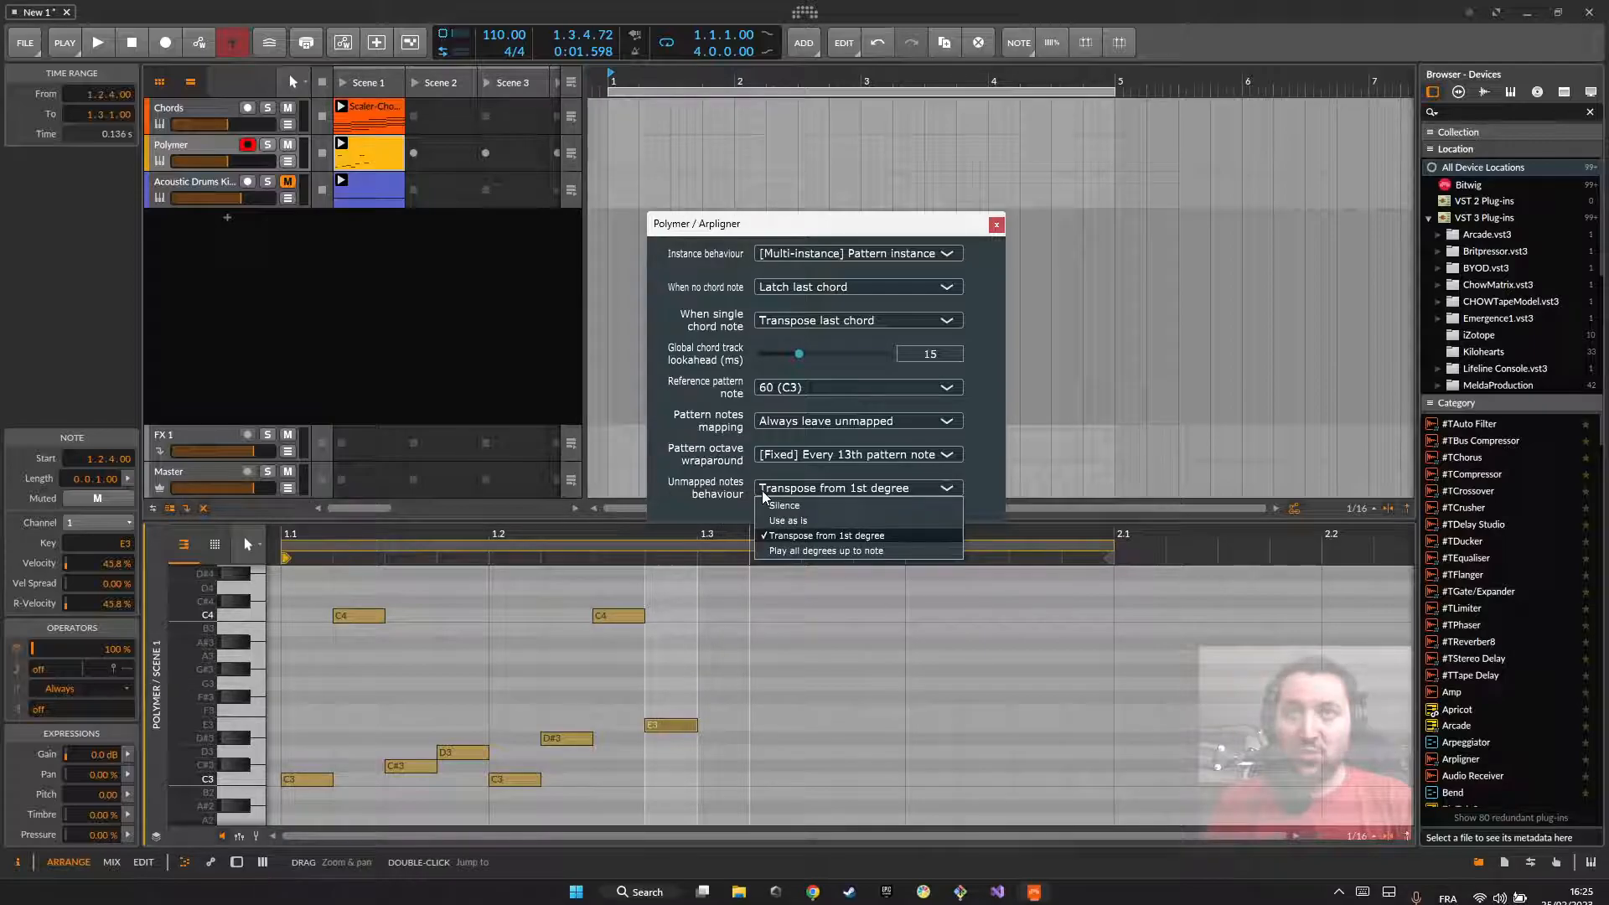
pyautogui.click(801, 552)
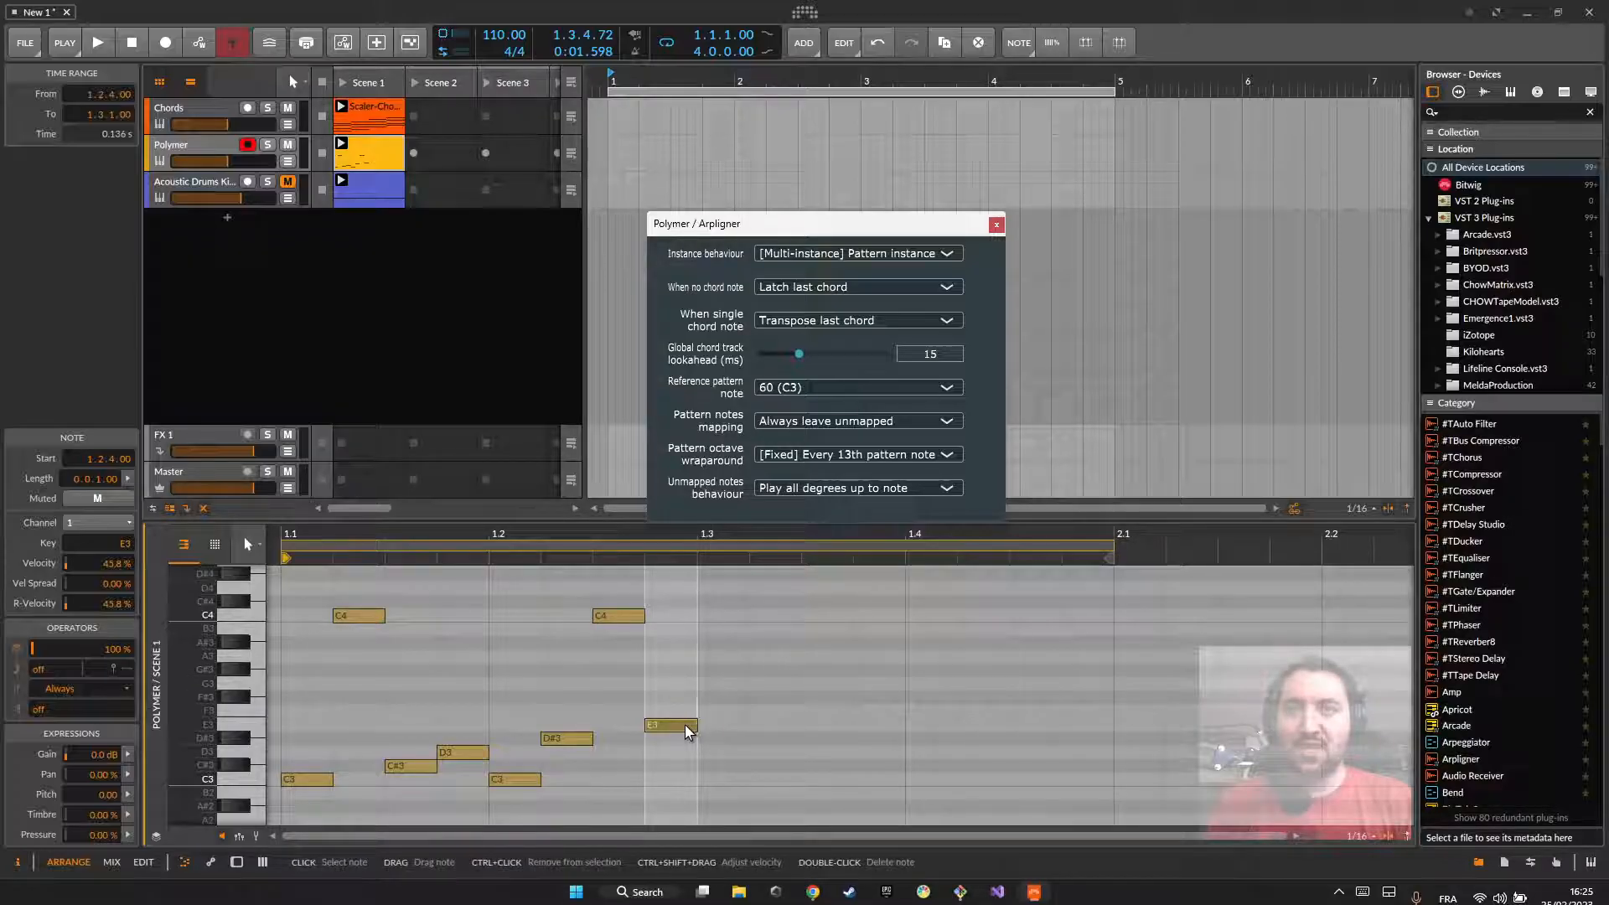
# Step: Move the pattern's last note, the E3 at 1.2.4, up to F#3 and clear the selection
pyautogui.moveTo(685, 731)
pyautogui.mouseDown()
pyautogui.moveTo(680, 686)
pyautogui.moveTo(678, 702)
pyautogui.mouseUp()
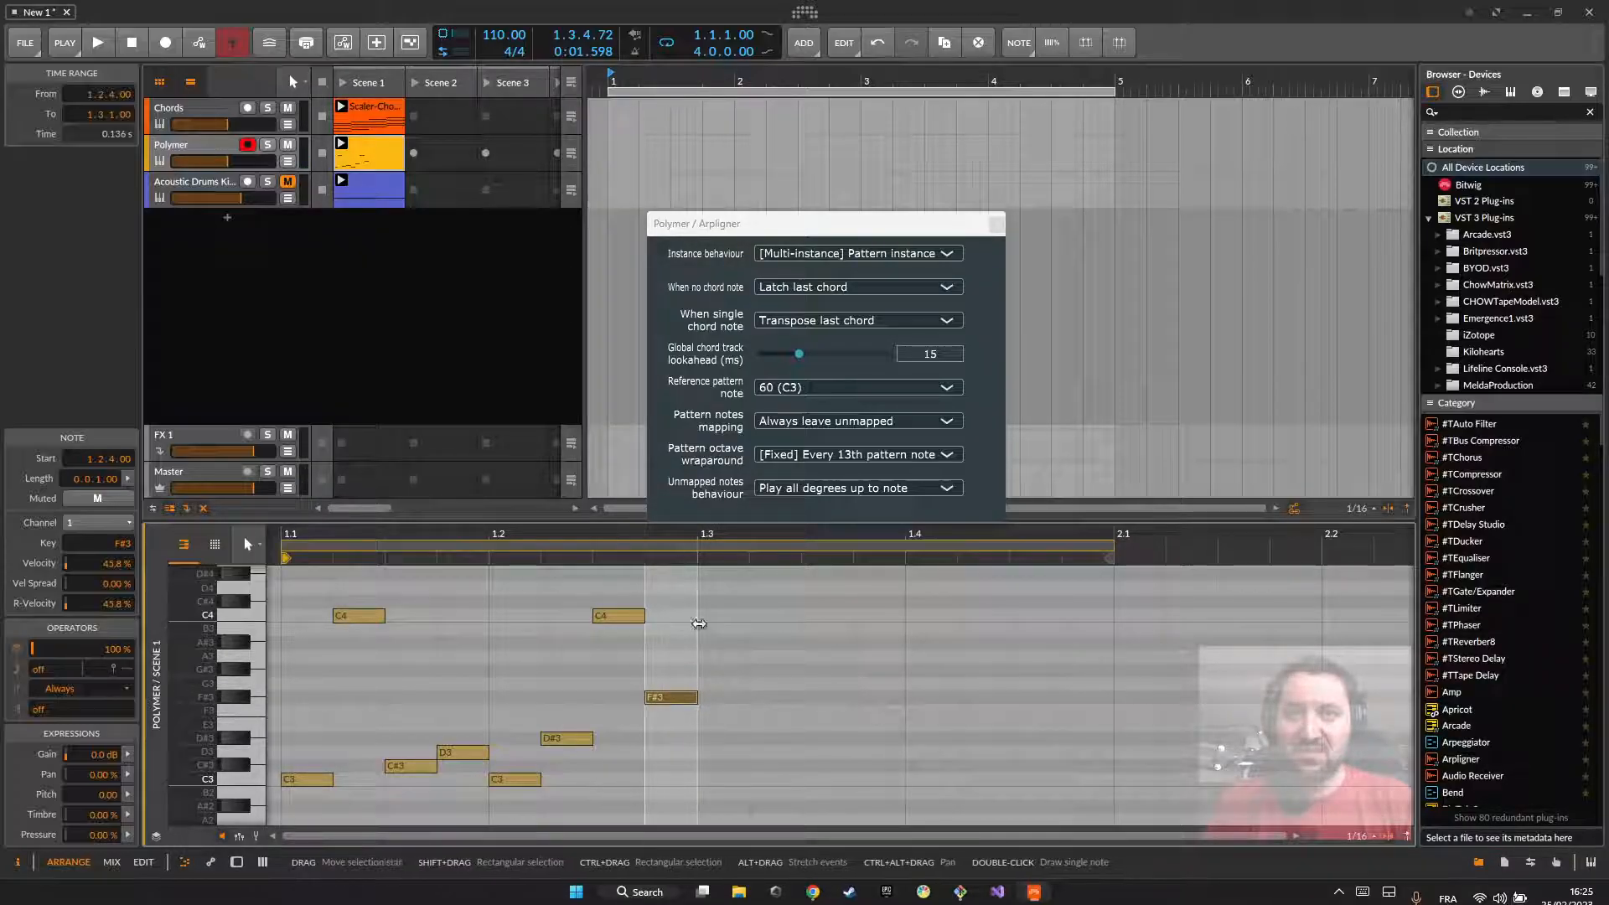
pyautogui.moveTo(702, 623); pyautogui.dragTo(745, 729)
pyautogui.click(726, 720)
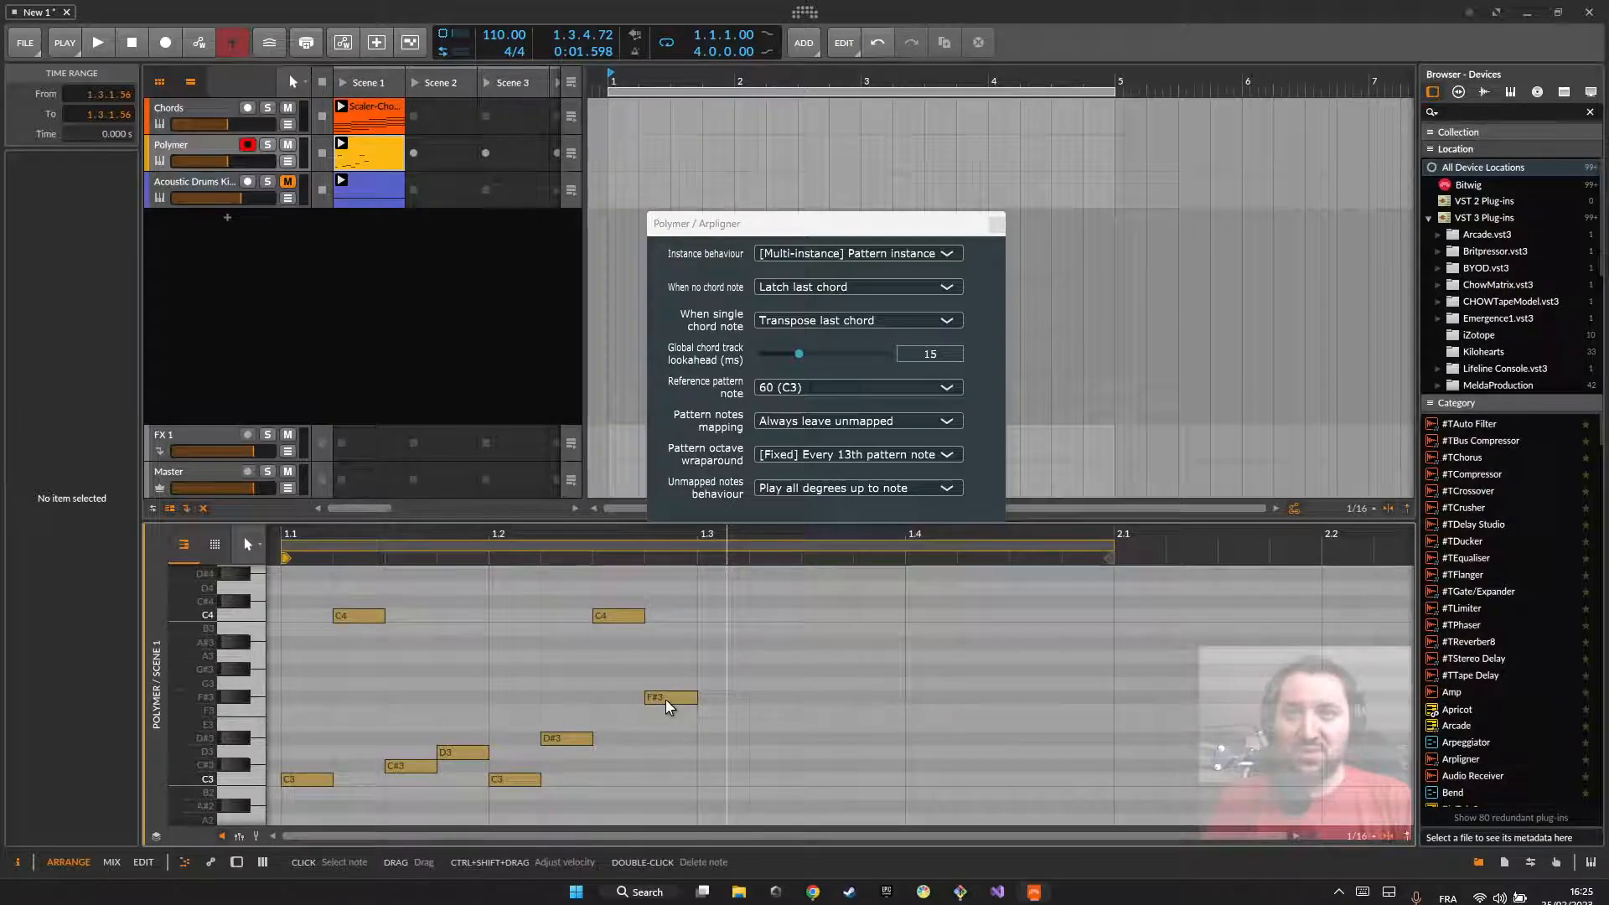
# Step: View the notes of the Chords clip, return to the Polymer clip and select its F#3 note
pyautogui.click(370, 116)
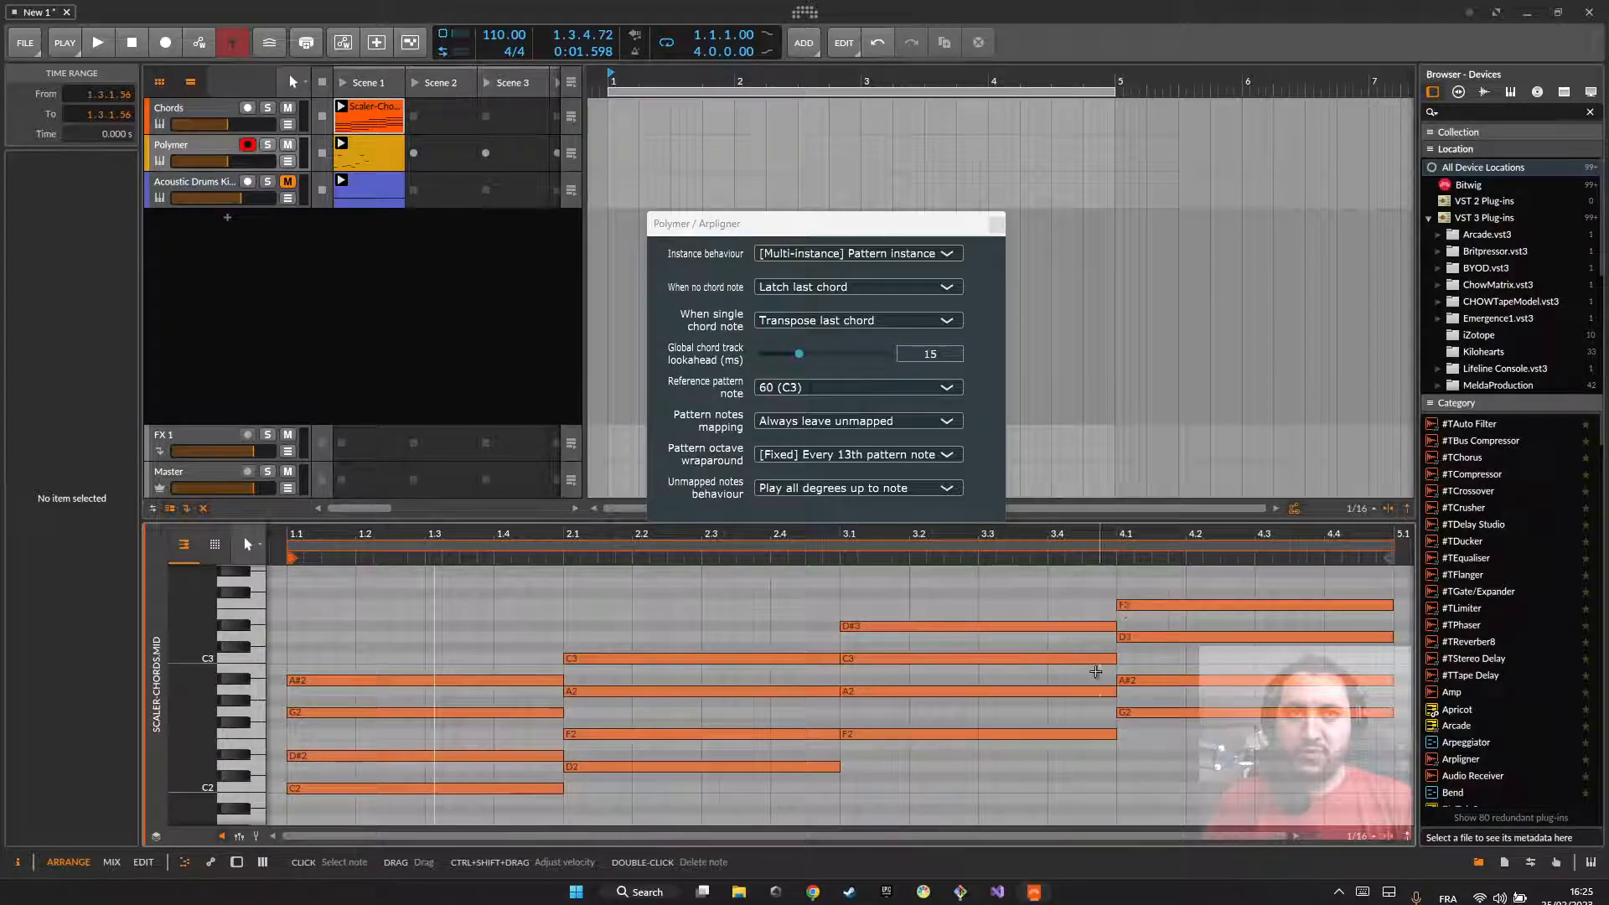
pyautogui.click(377, 148)
pyautogui.click(812, 705)
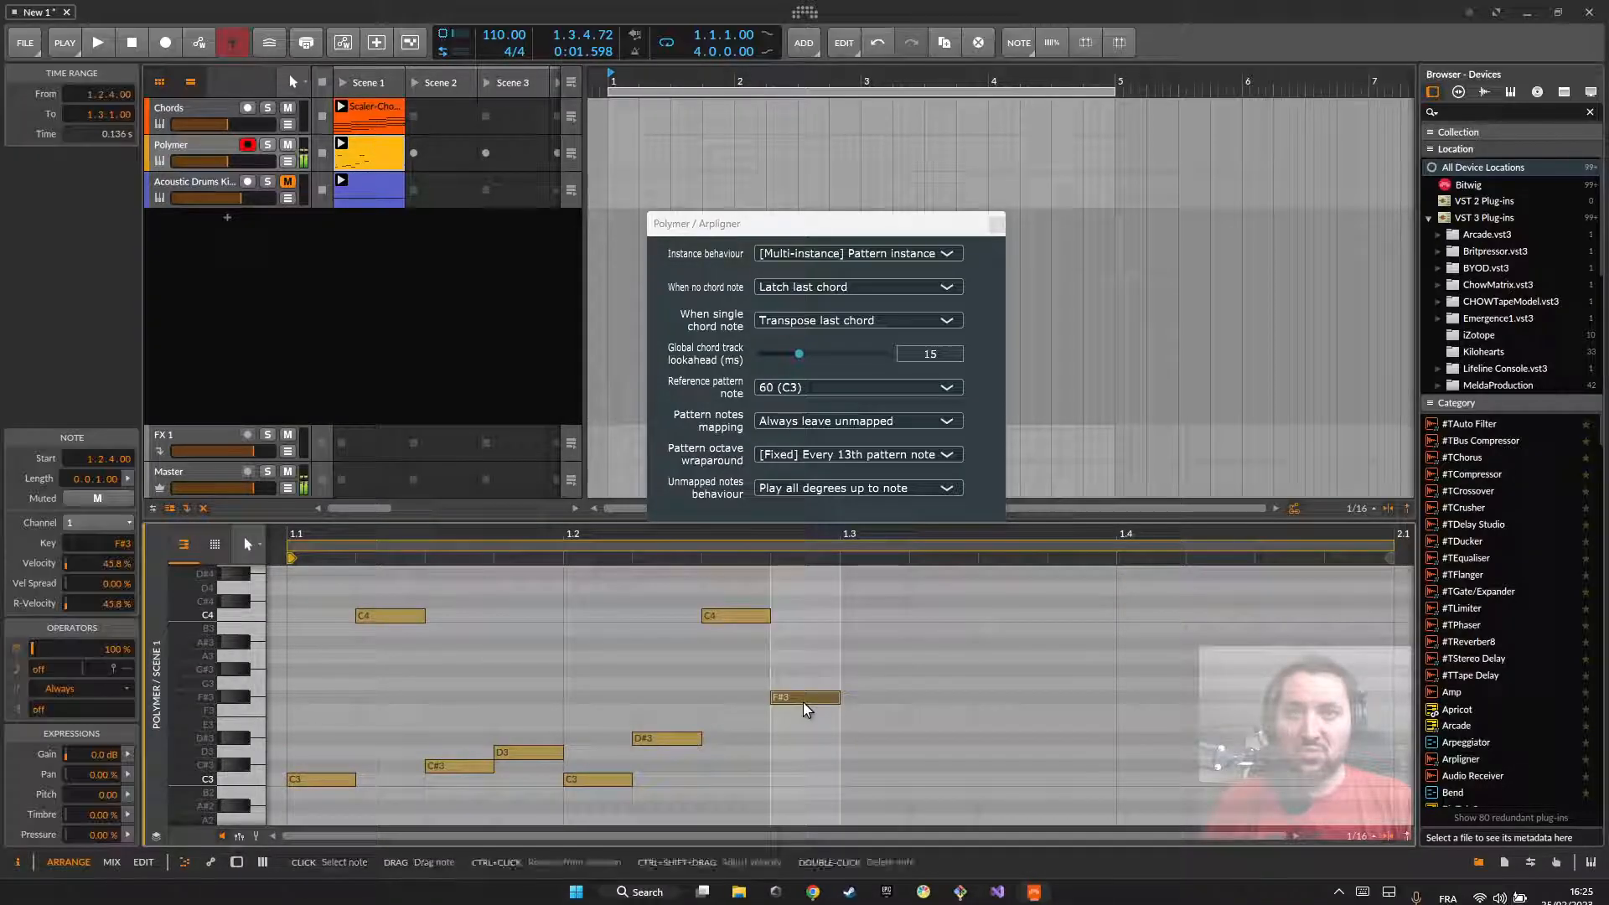
# Step: Move the pattern's last note, the F#3 at 1.2.4, down to A2
pyautogui.scroll(-2, 800, 687)
pyautogui.moveTo(794, 639); pyautogui.dragTo(791, 767)
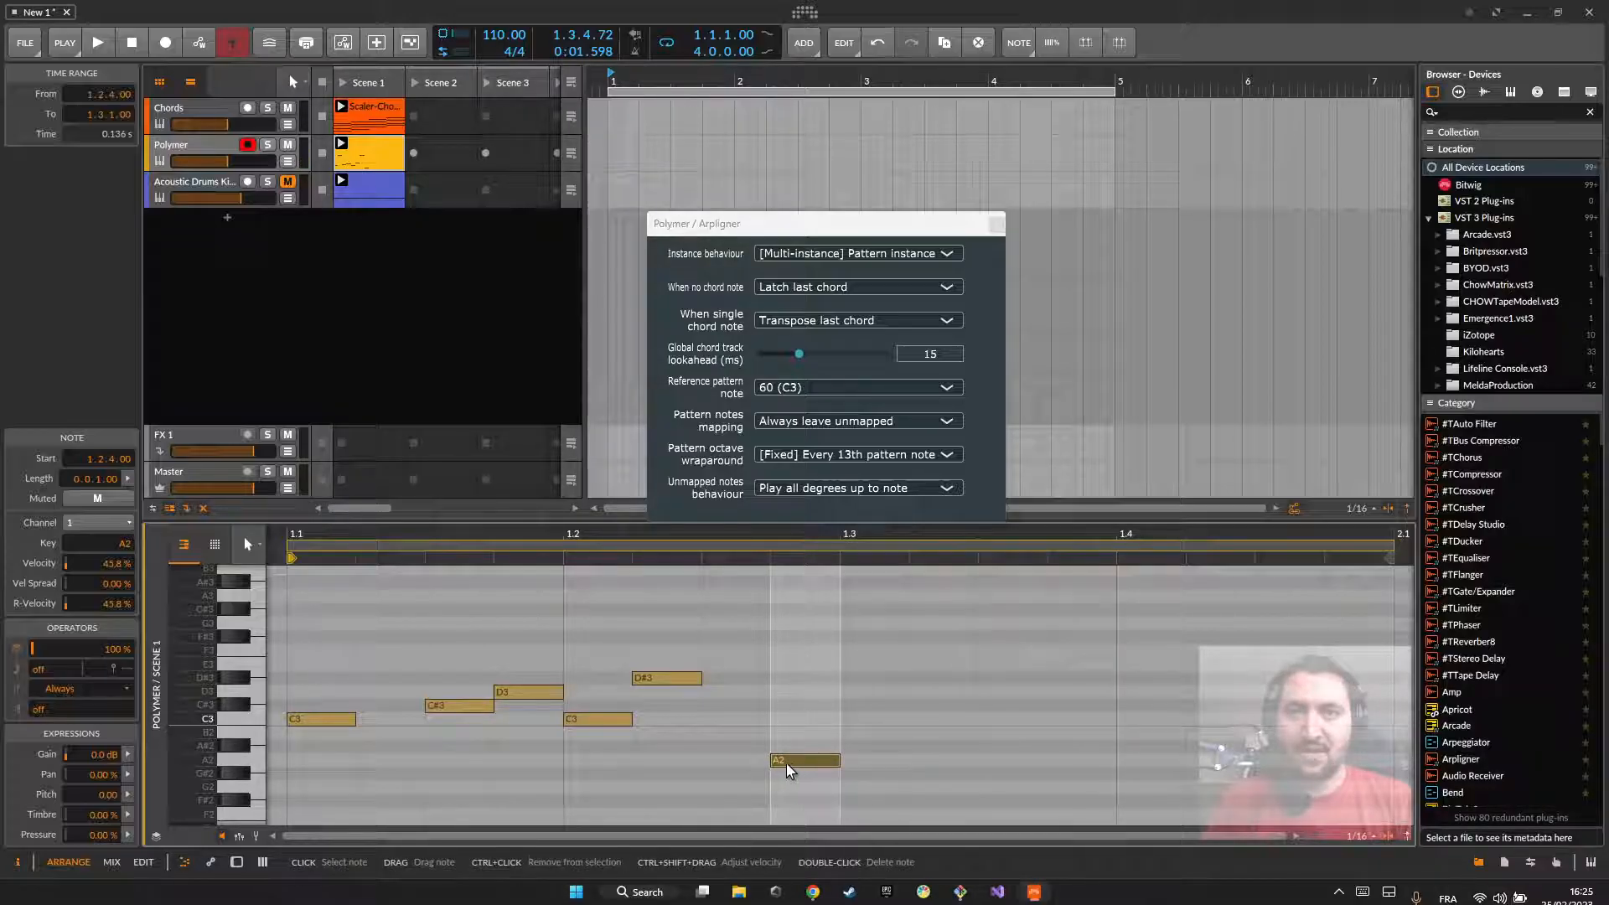
# Step: Examine the upper notes of the second, third and fourth chords in the Chords clip and reopen the Polymer clip
pyautogui.click(369, 107)
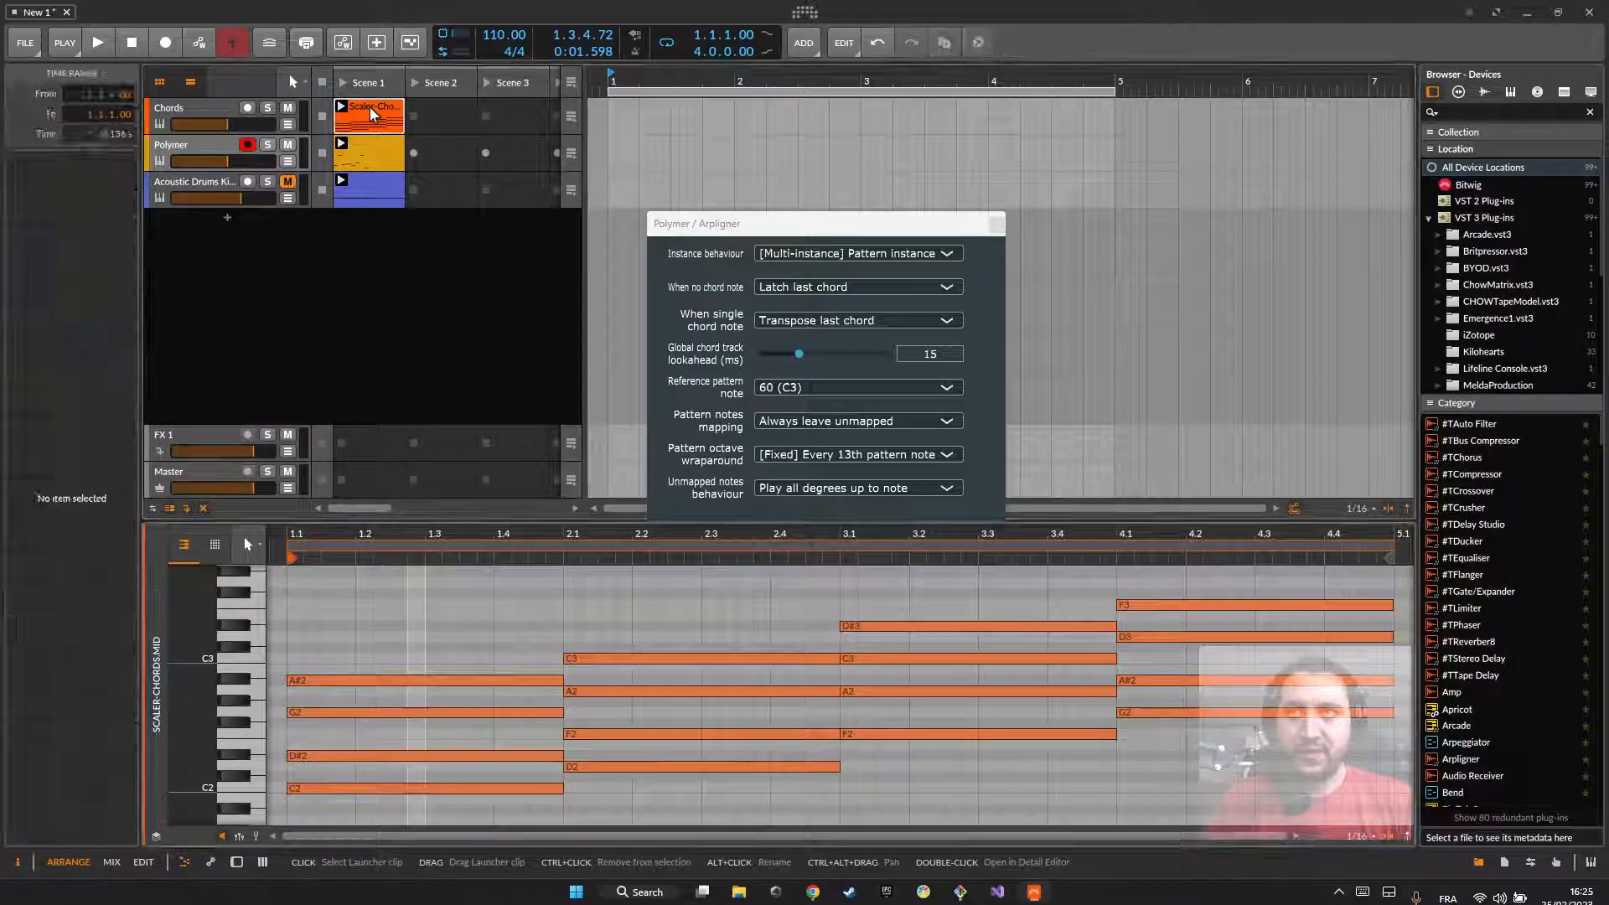
pyautogui.moveTo(588, 681); pyautogui.dragTo(653, 641)
pyautogui.moveTo(891, 681); pyautogui.dragTo(934, 595)
pyautogui.moveTo(1145, 660); pyautogui.dragTo(1171, 576)
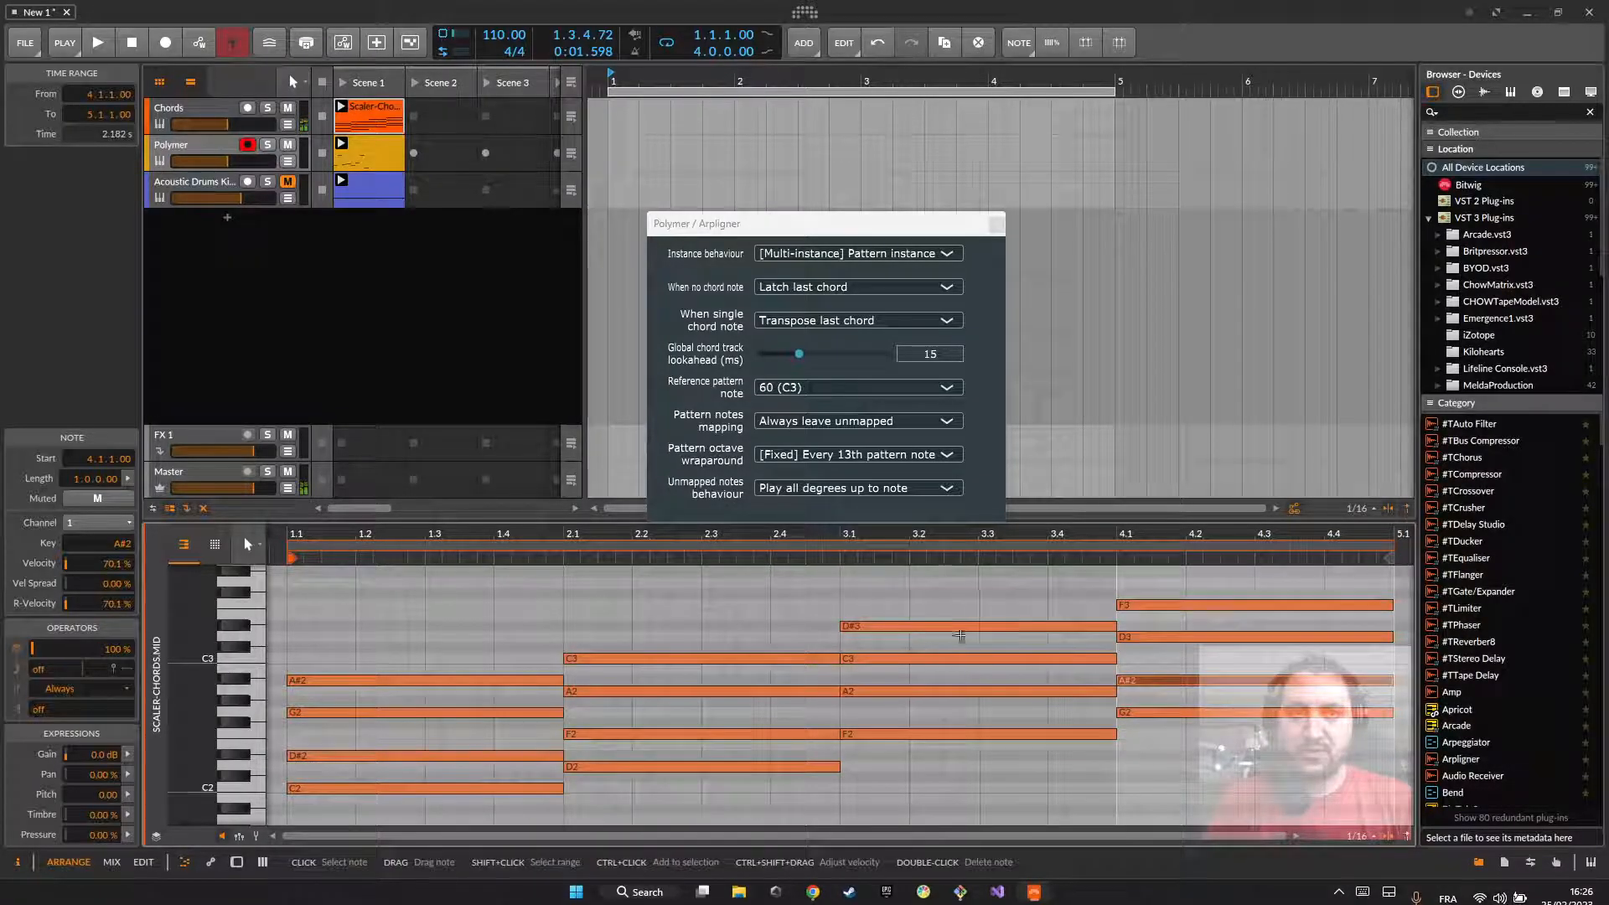
pyautogui.click(352, 364)
pyautogui.click(204, 149)
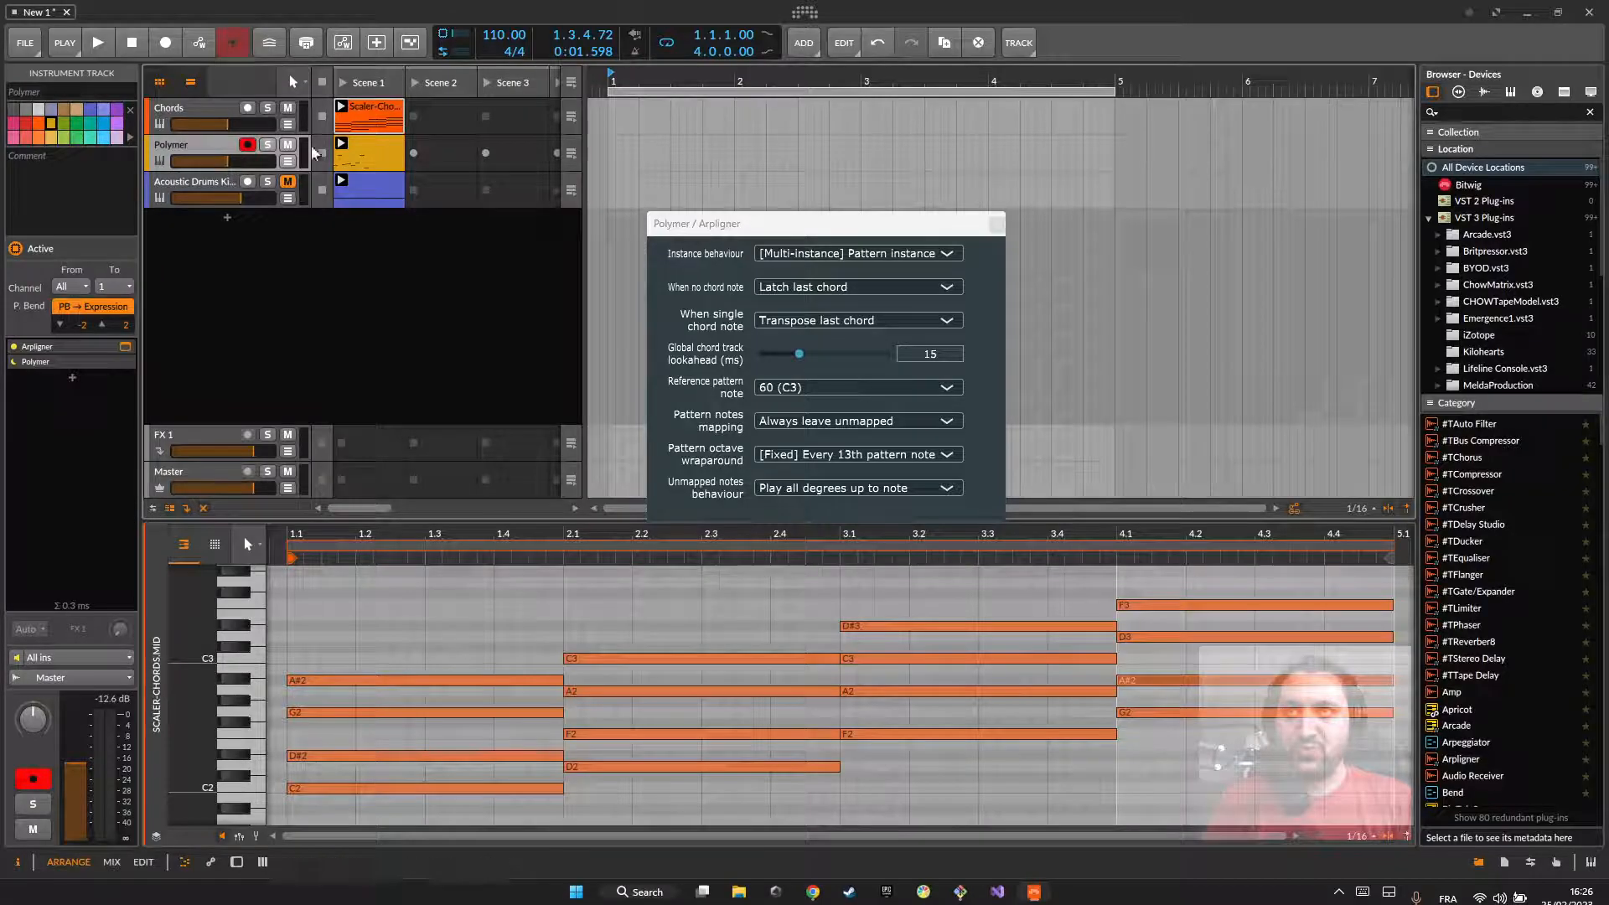
pyautogui.click(360, 138)
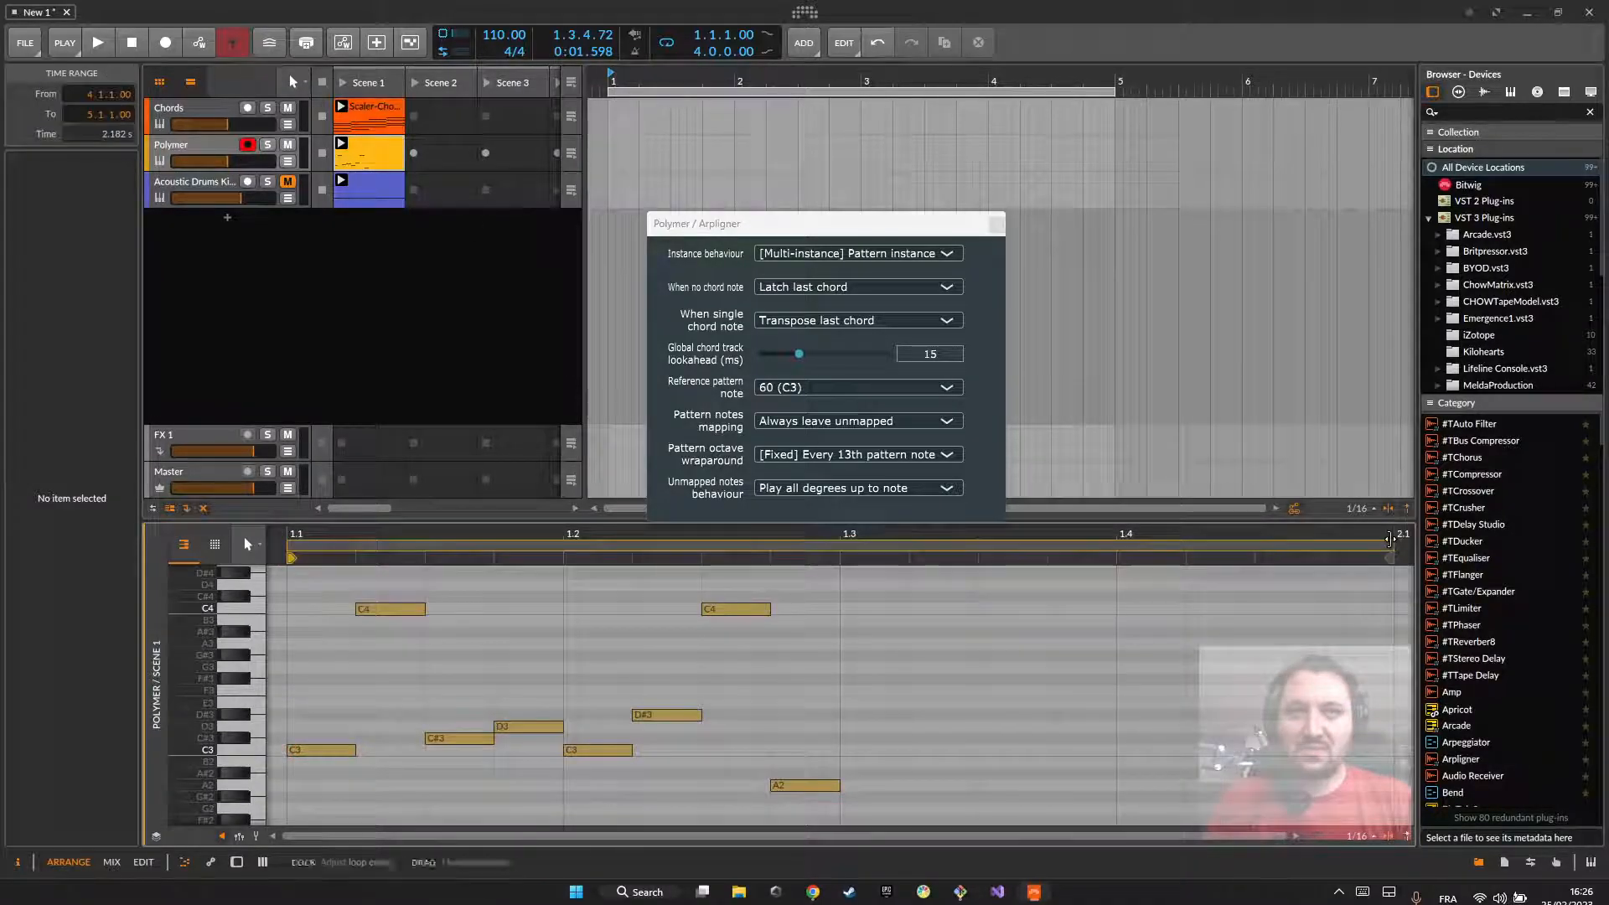
# Step: Shorten the Polymer clip's loop to two beats, ending at 1.3, and play it back
pyautogui.moveTo(1392, 550); pyautogui.dragTo(841, 550)
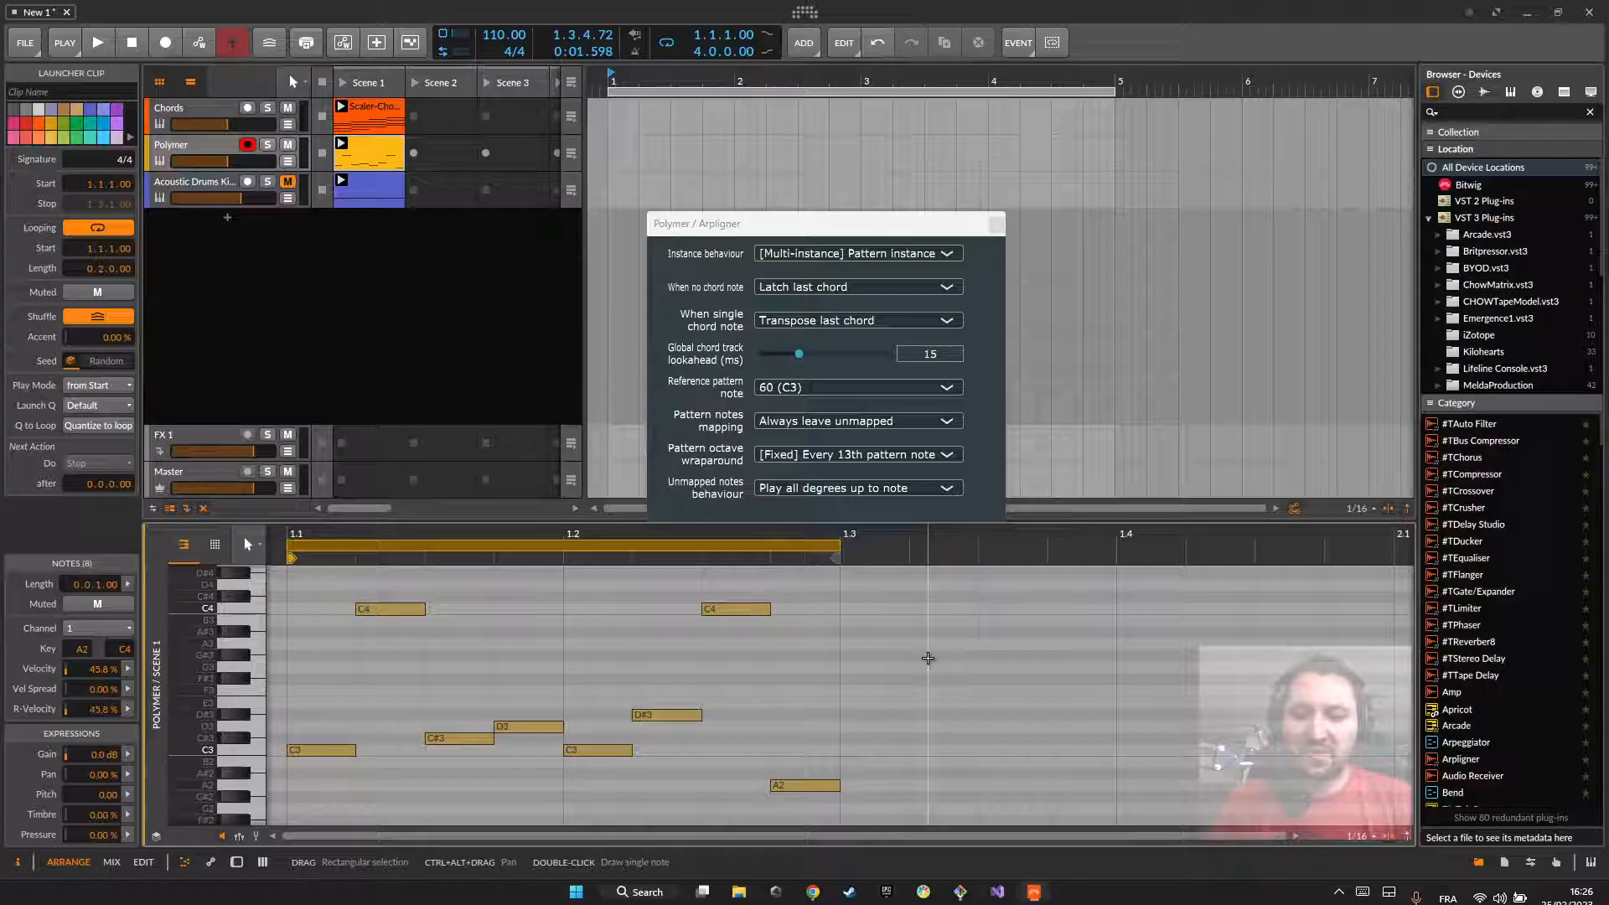
pyautogui.press('space')
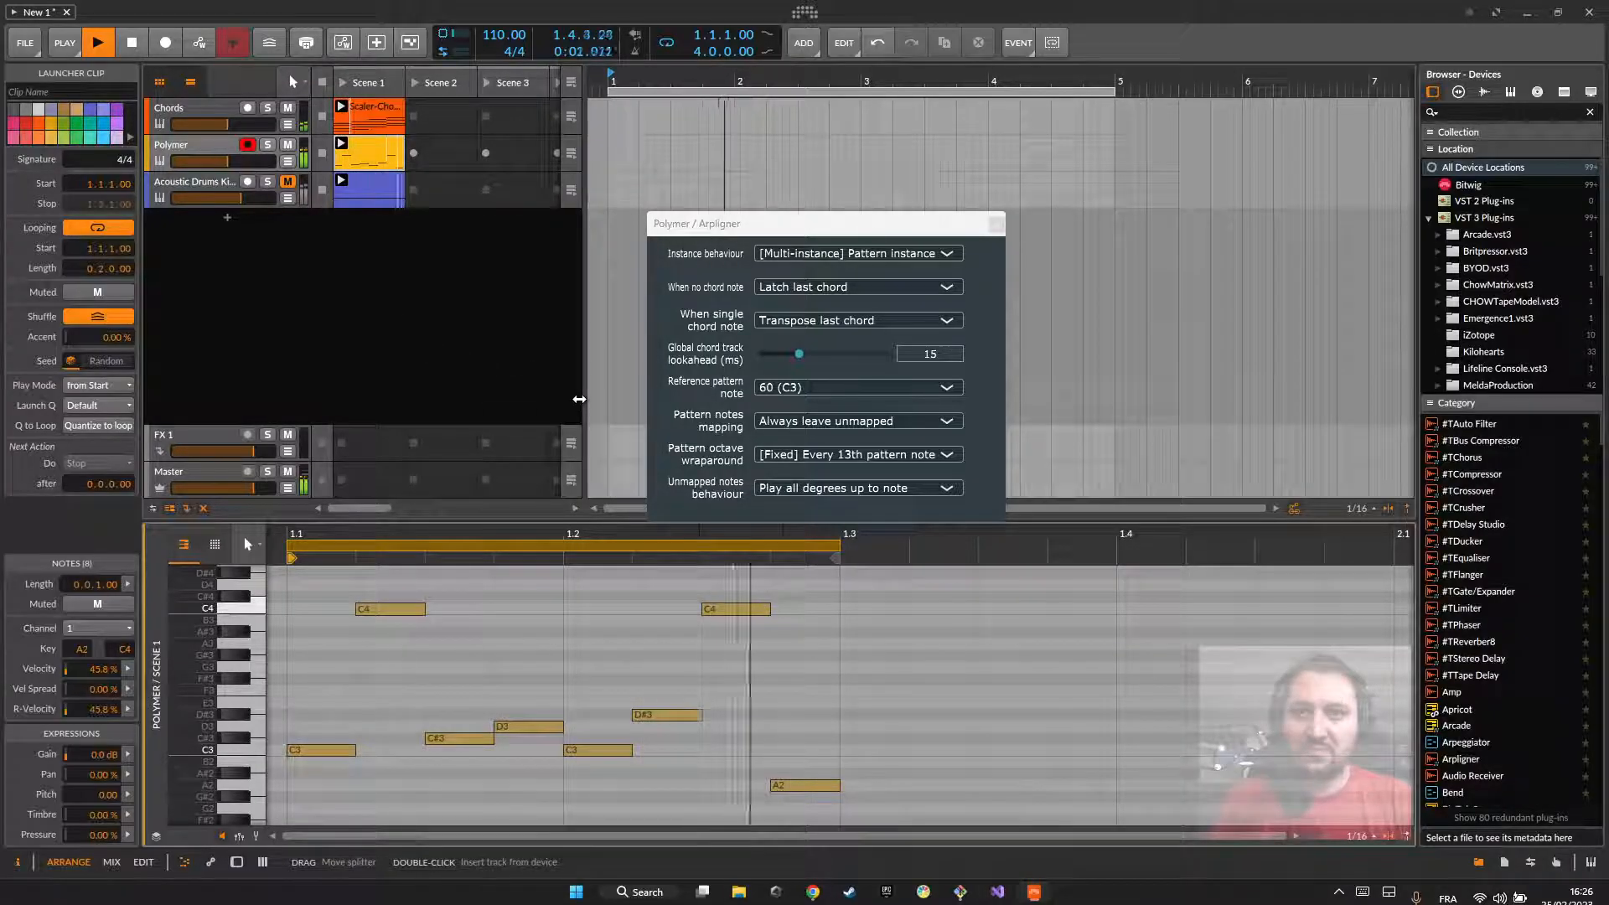
pyautogui.press('space')
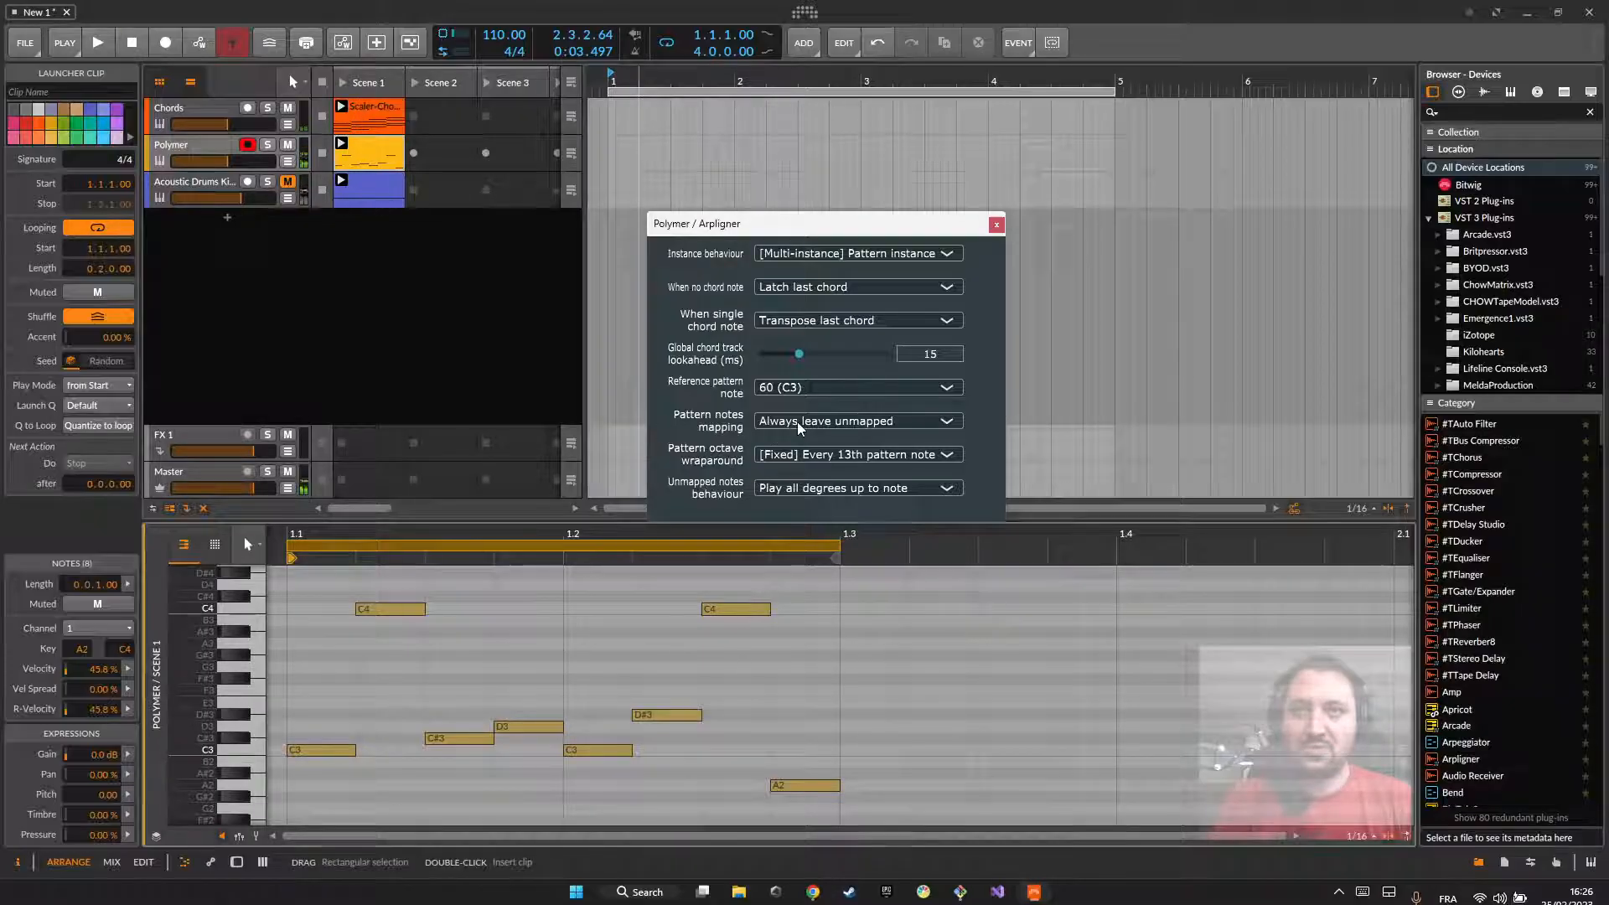
# Step: Set Pattern notes mapping to Semitone to degree and play the Polymer pattern
pyautogui.click(797, 420)
pyautogui.click(788, 452)
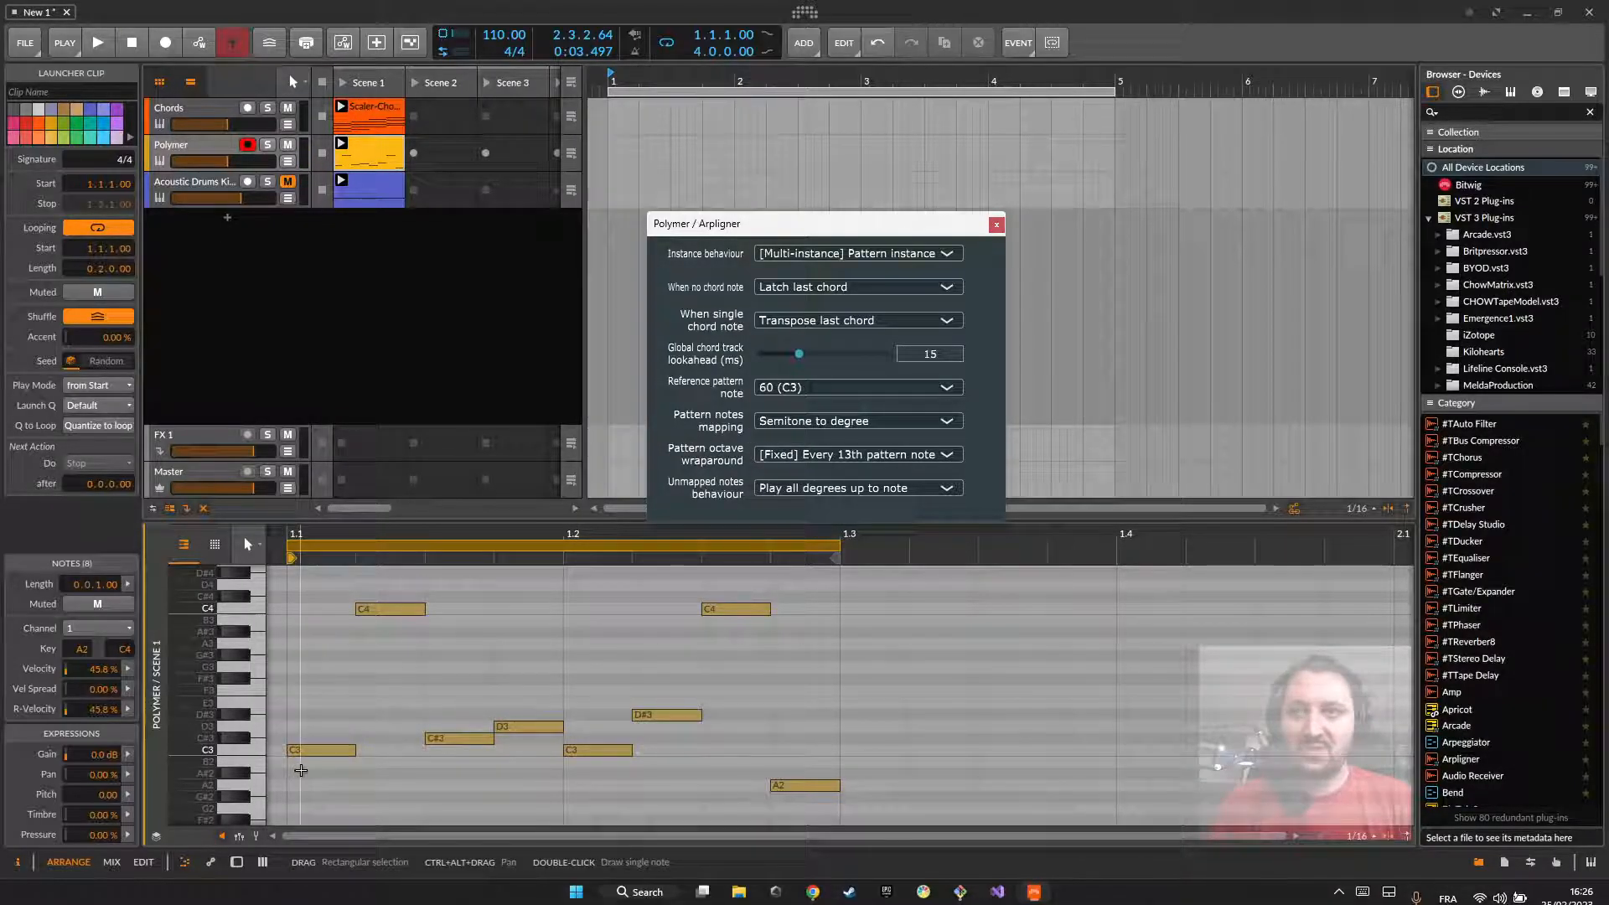
pyautogui.press('space')
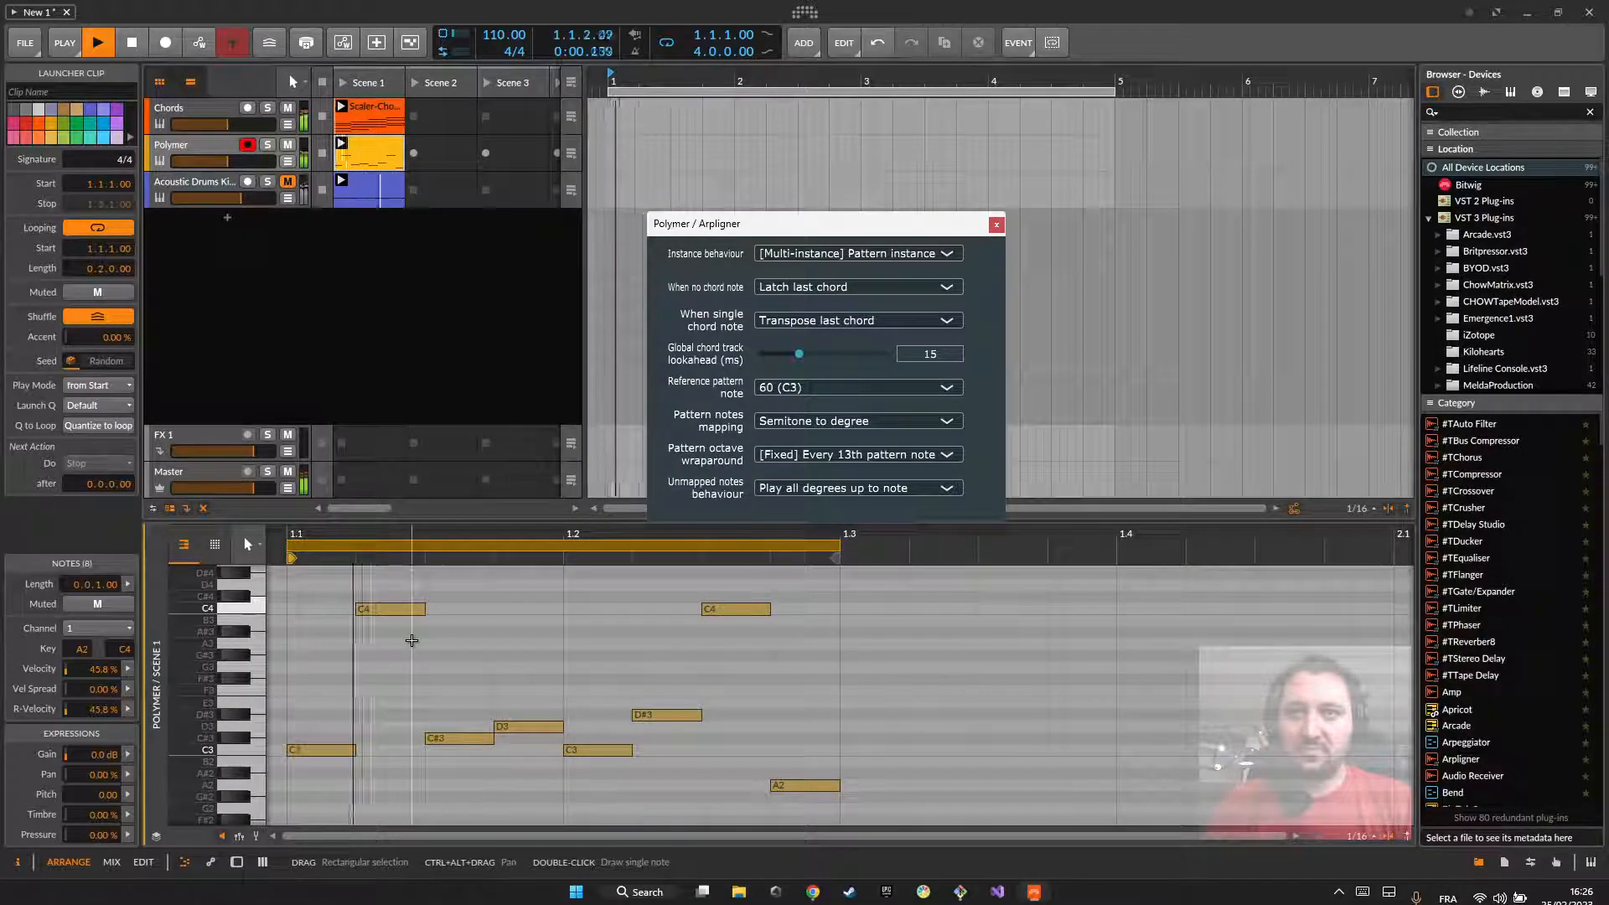
pyautogui.press('space')
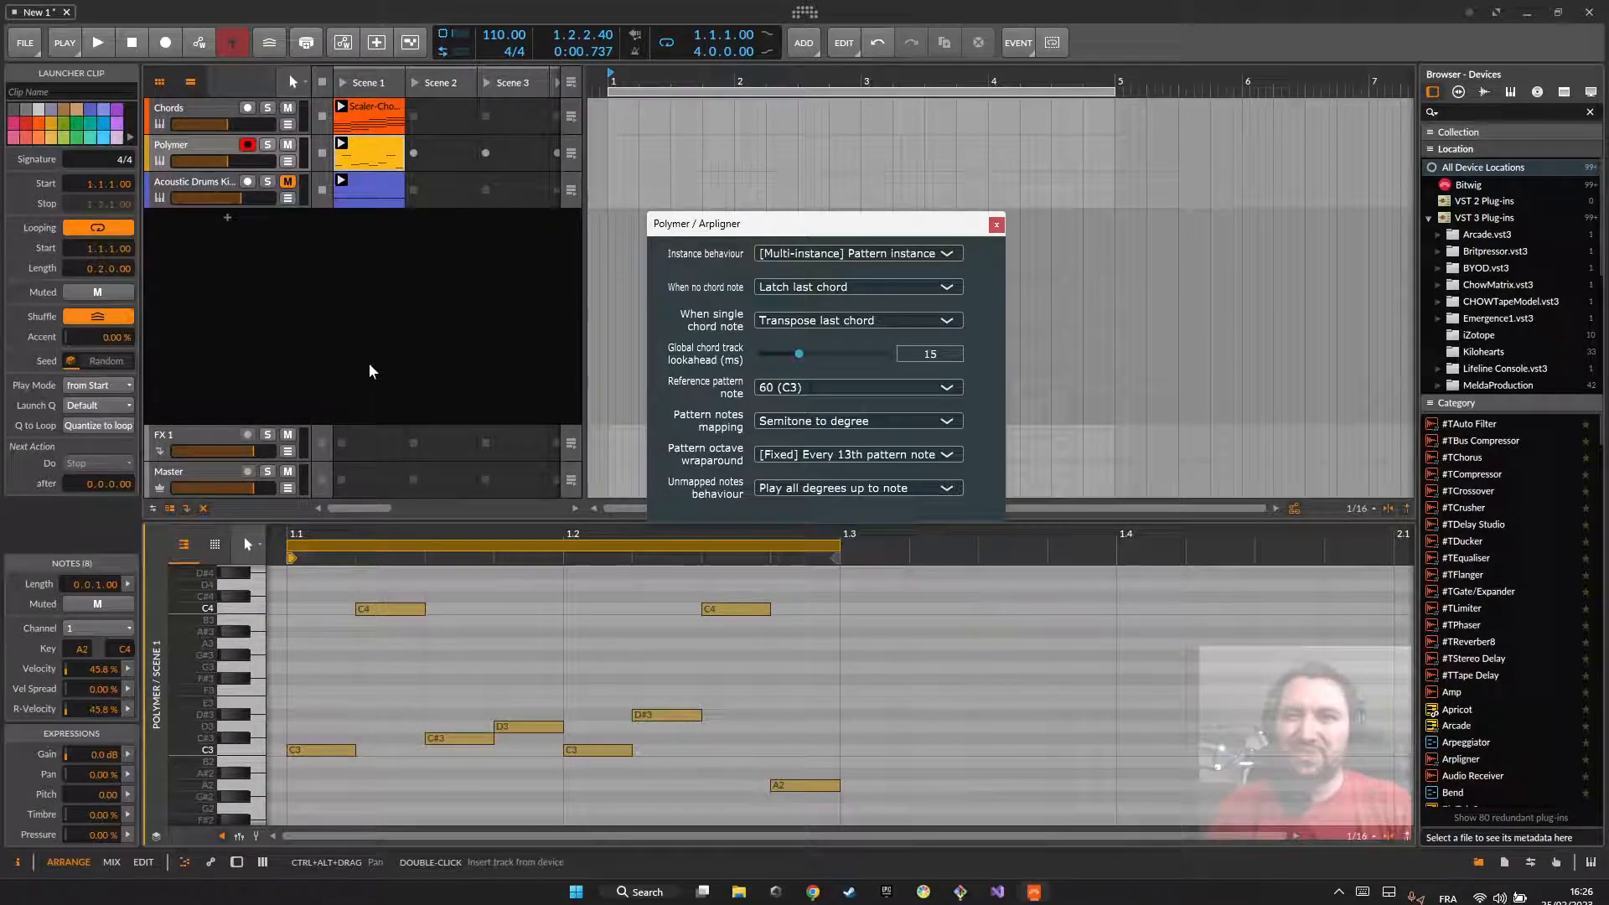
# Step: Select the pattern's first C3 and first C4 in turn to check them, and clear the selection
pyautogui.click(315, 748)
pyautogui.click(374, 611)
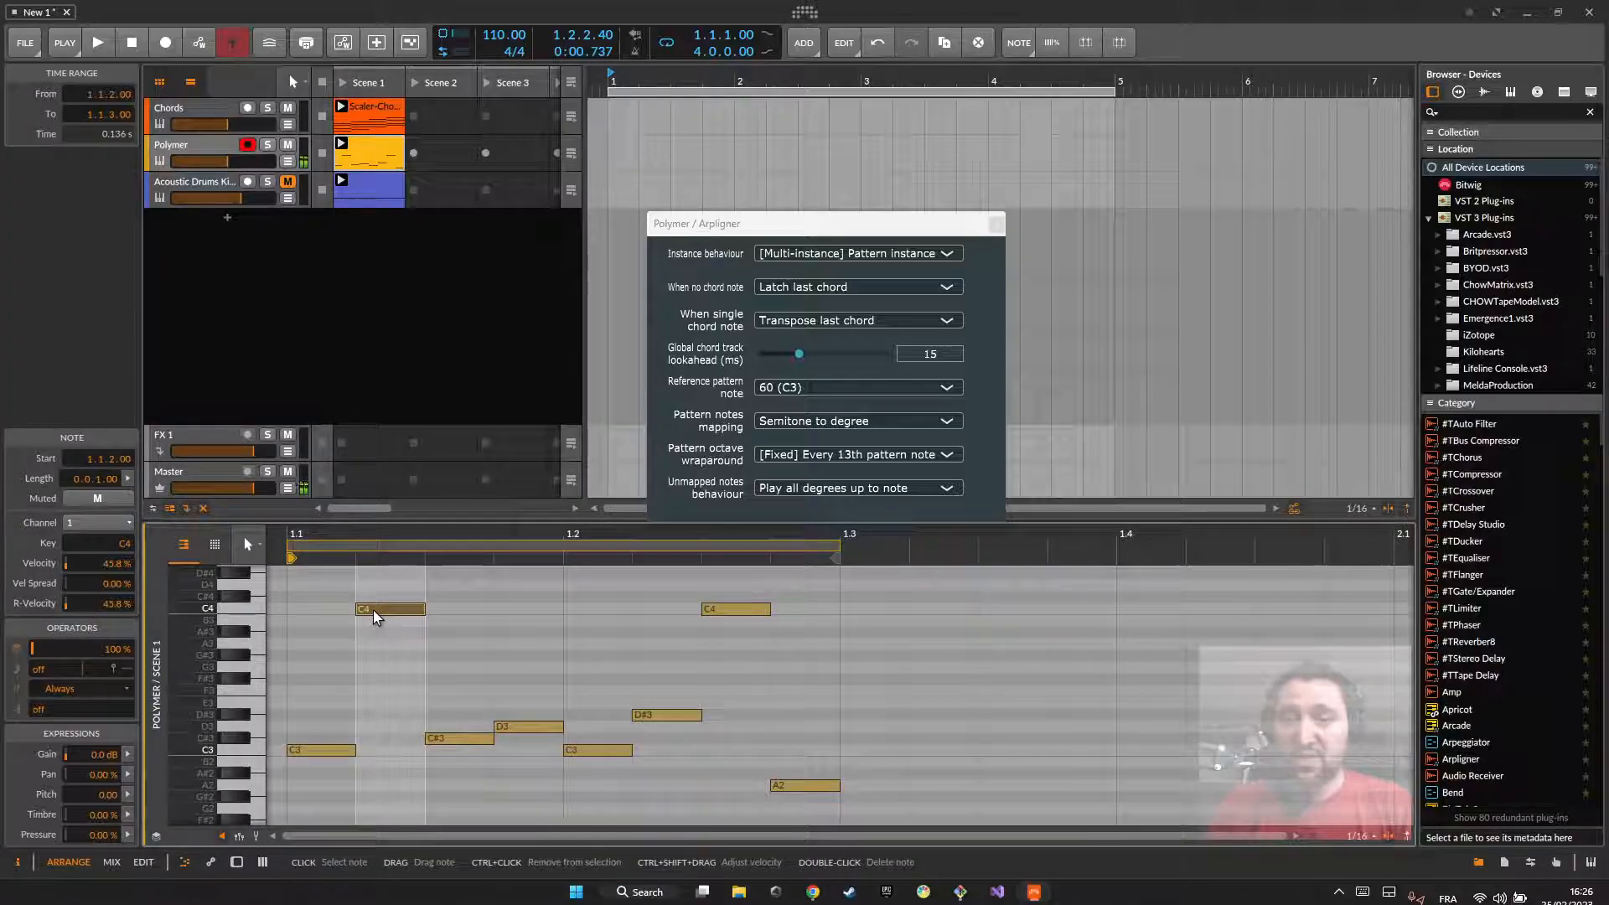
pyautogui.click(686, 672)
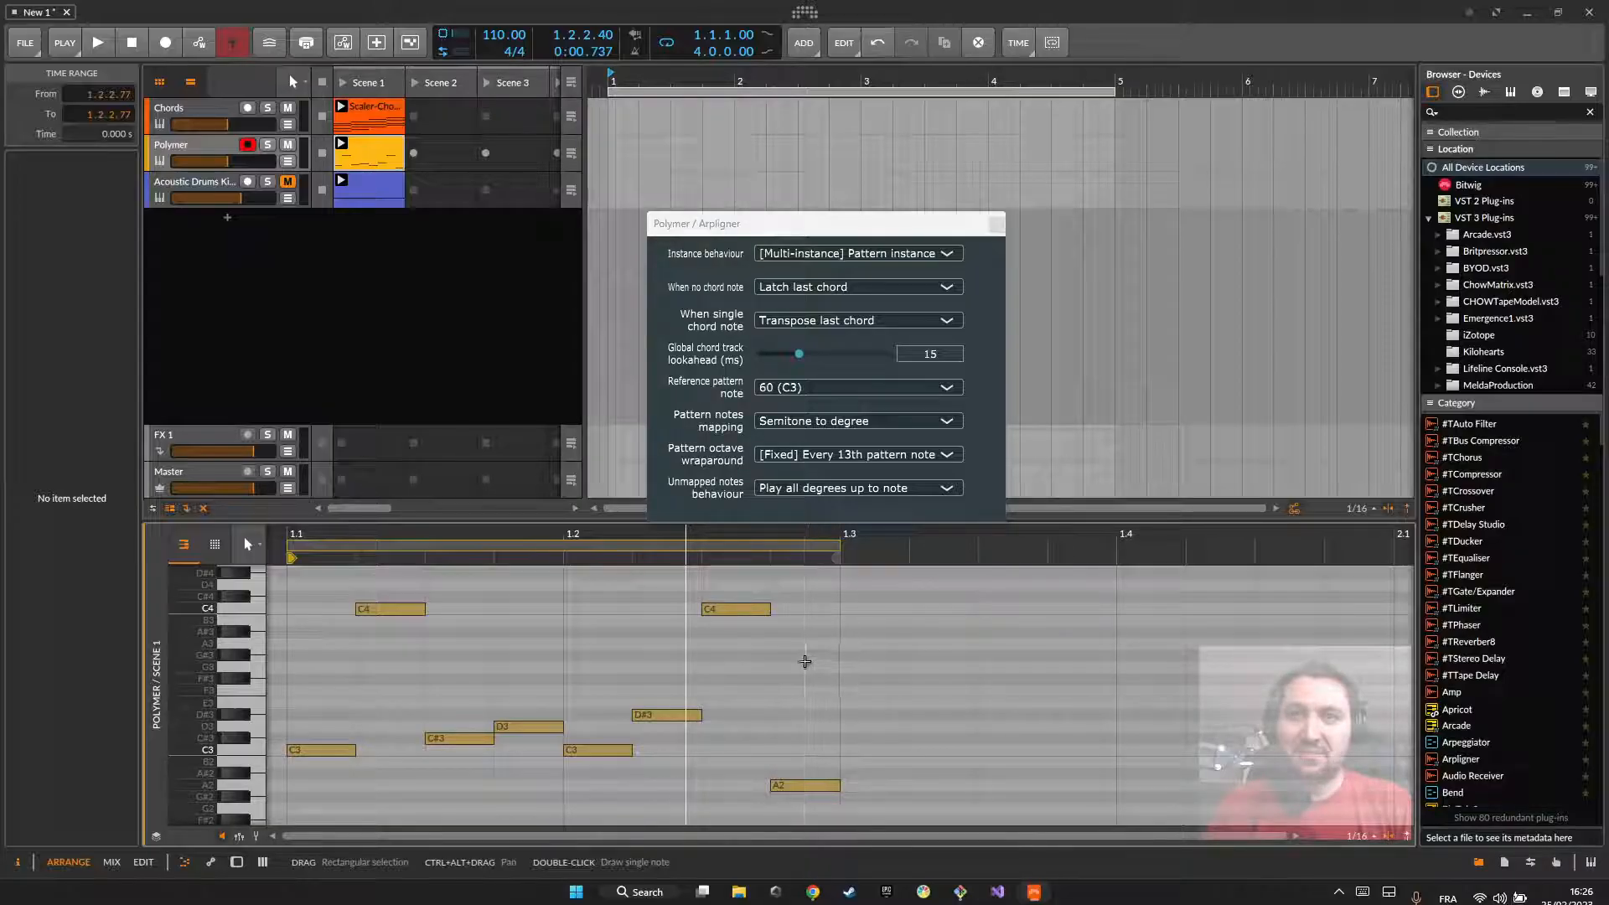
# Step: Move the note at 1.2.4 up to F#3 and extend the Polymer clip's loop to three beats, ending at 1.4
pyautogui.moveTo(777, 615); pyautogui.dragTo(835, 705)
pyautogui.moveTo(787, 782); pyautogui.dragTo(762, 667)
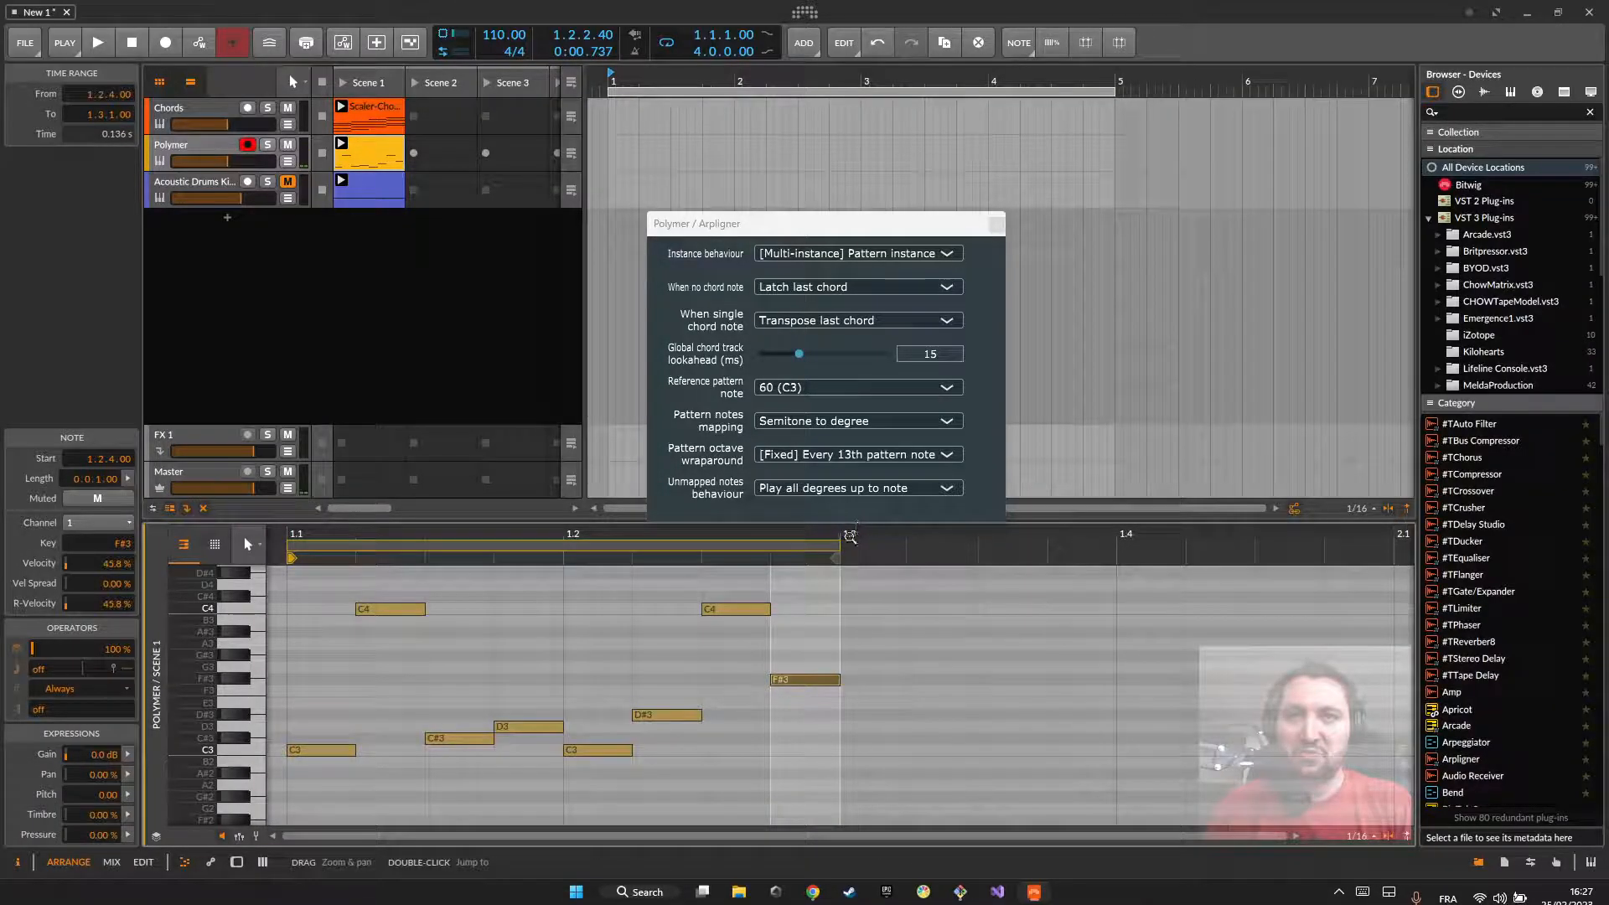
pyautogui.moveTo(842, 541); pyautogui.dragTo(1114, 542)
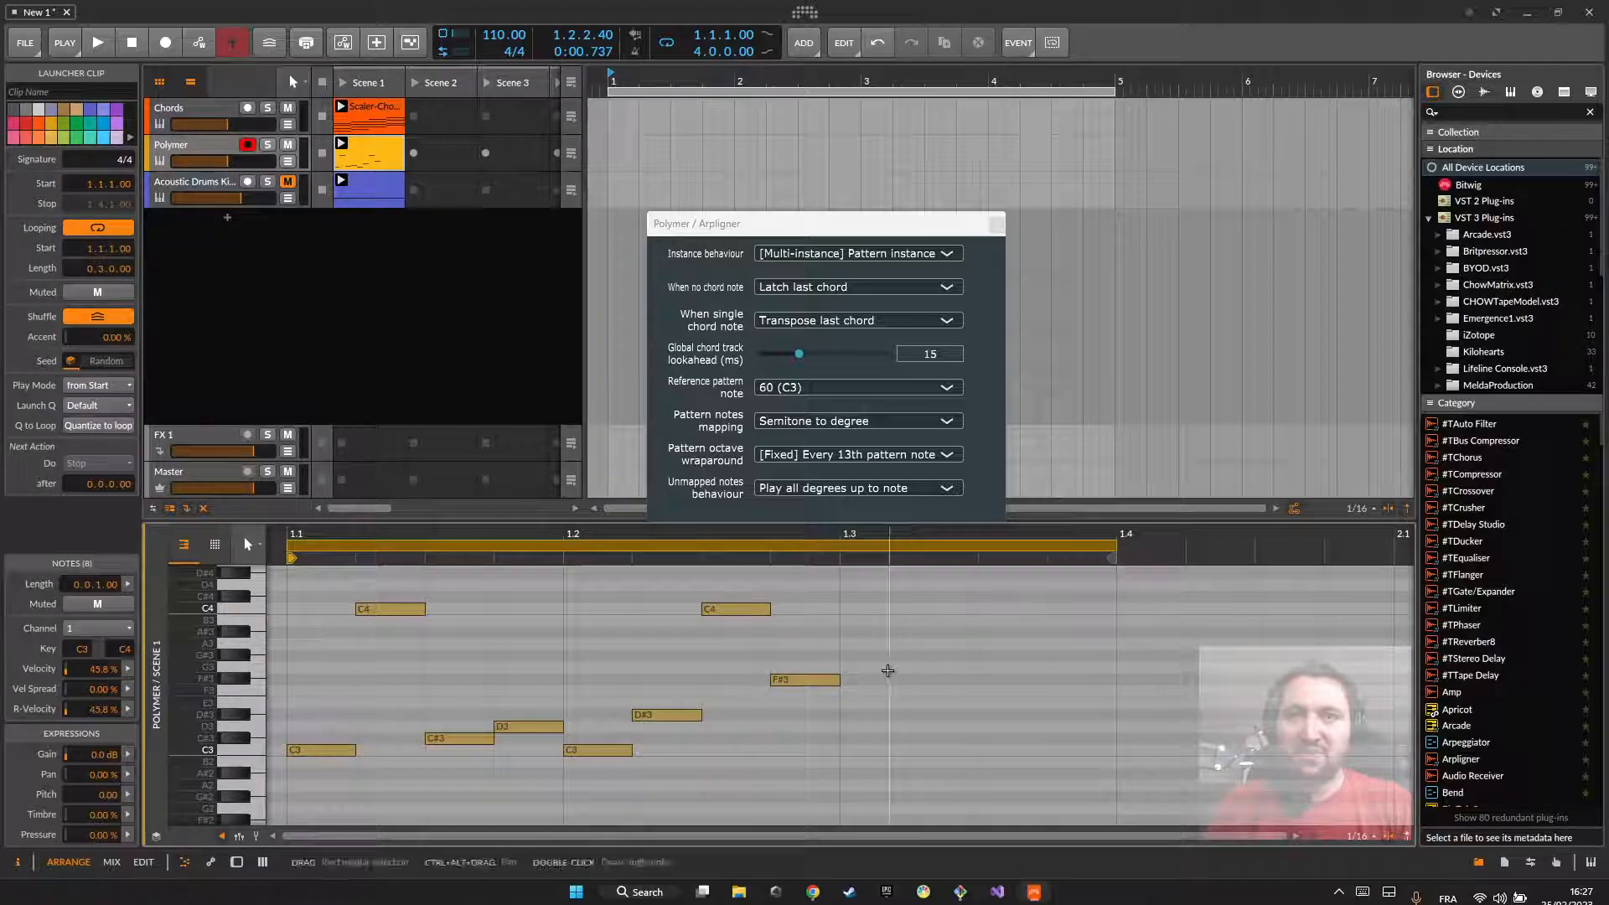
# Step: Fill the third beat with consecutive sixteenth notes G3, F3, G#3 and A3, and clear the selection
pyautogui.doubleClick(891, 669)
pyautogui.doubleClick(945, 691)
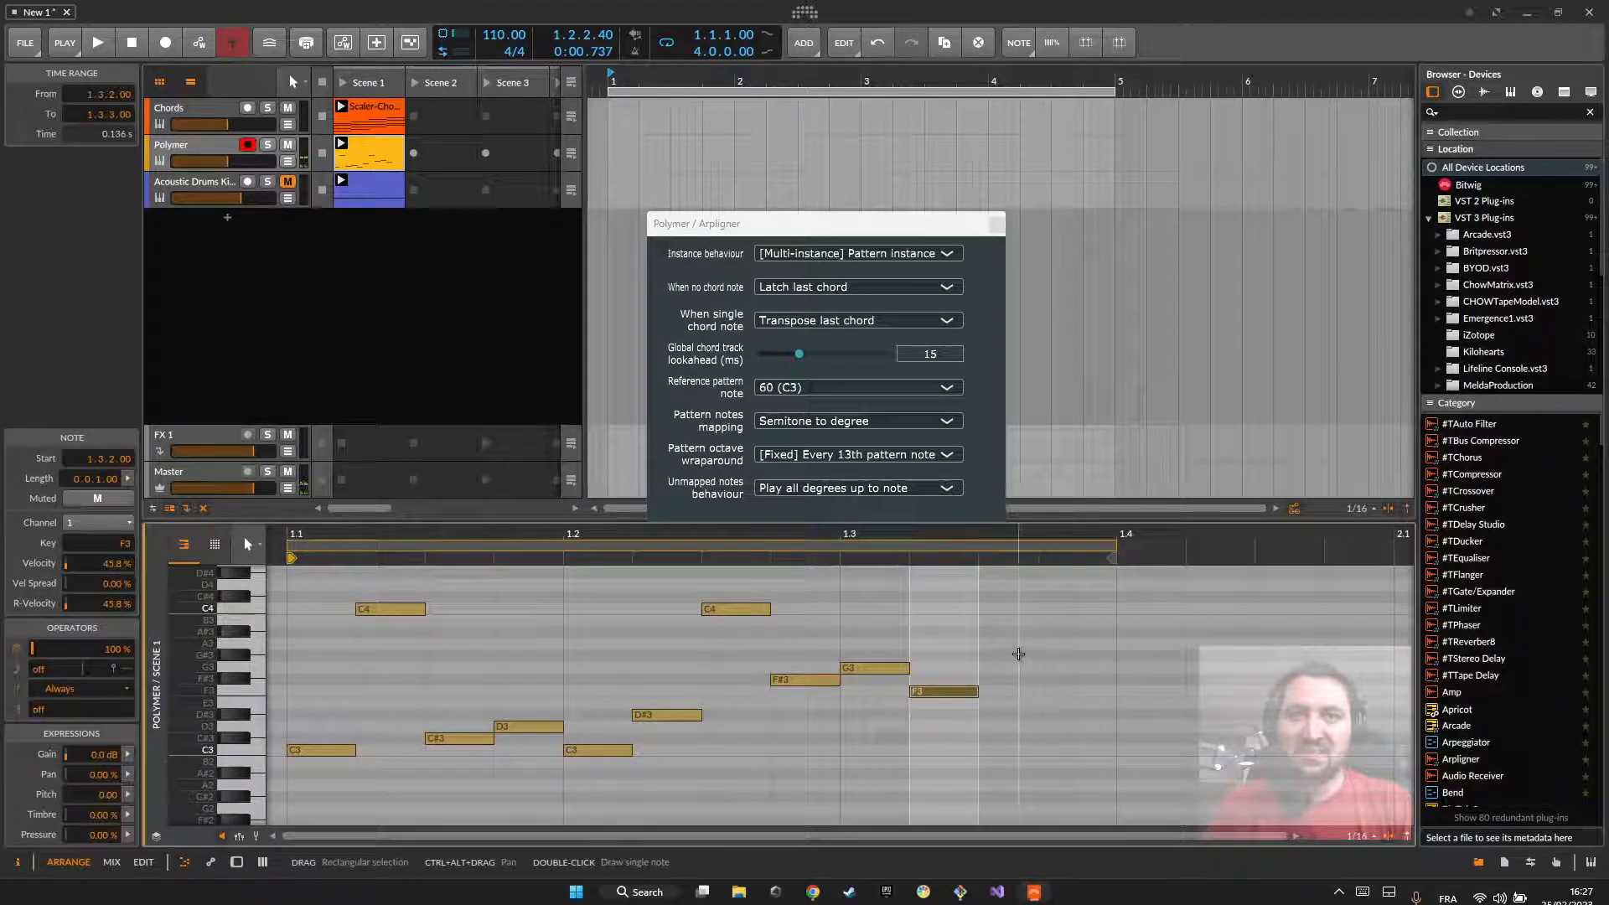
pyautogui.doubleClick(1023, 656)
pyautogui.doubleClick(1080, 644)
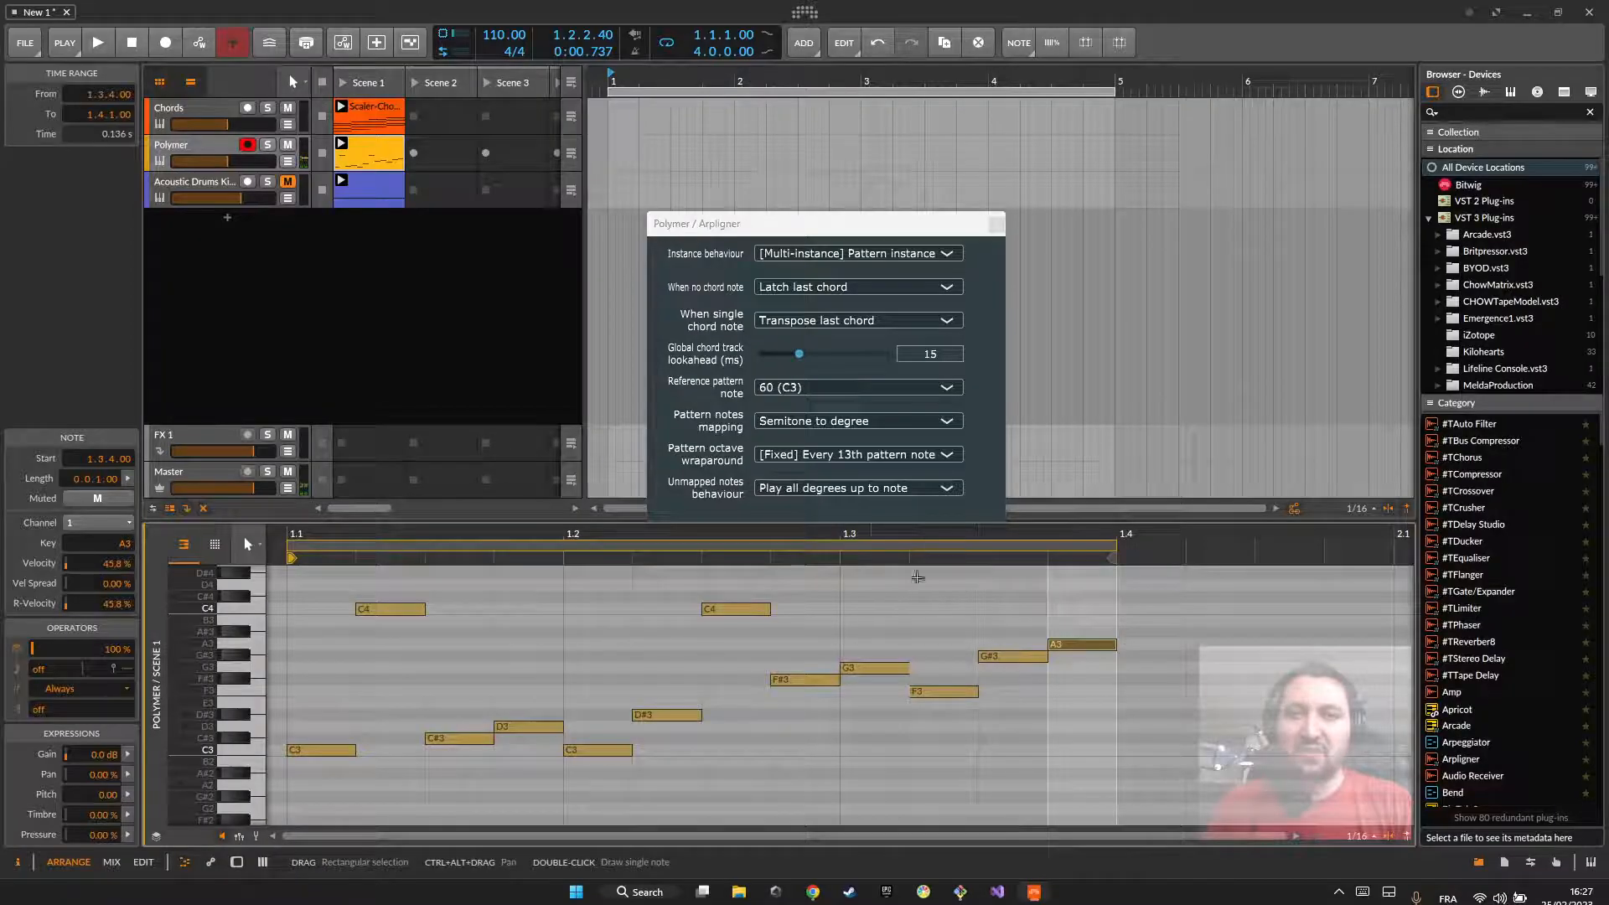
pyautogui.click(830, 633)
pyautogui.moveTo(806, 629)
pyautogui.mouseDown()
pyautogui.moveTo(863, 662)
pyautogui.moveTo(1074, 706)
pyautogui.moveTo(801, 613)
pyautogui.mouseUp()
pyautogui.click(801, 614)
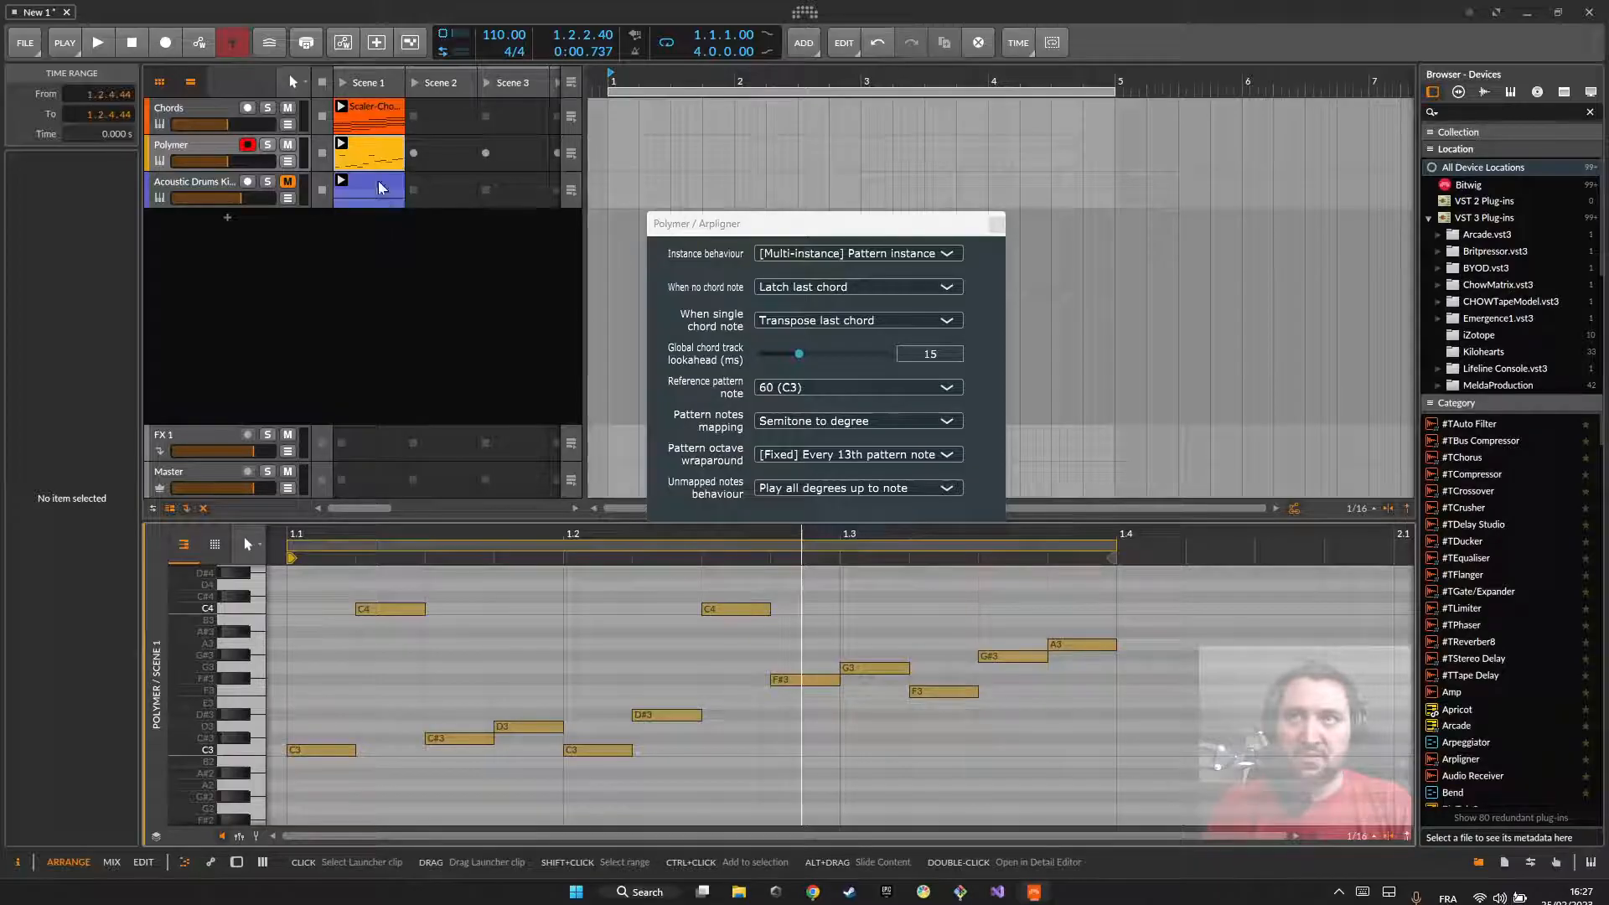
# Step: View the Chords clip's notes, return to the Polymer clip and select its last five notes, from F#3 to A3
pyautogui.click(364, 109)
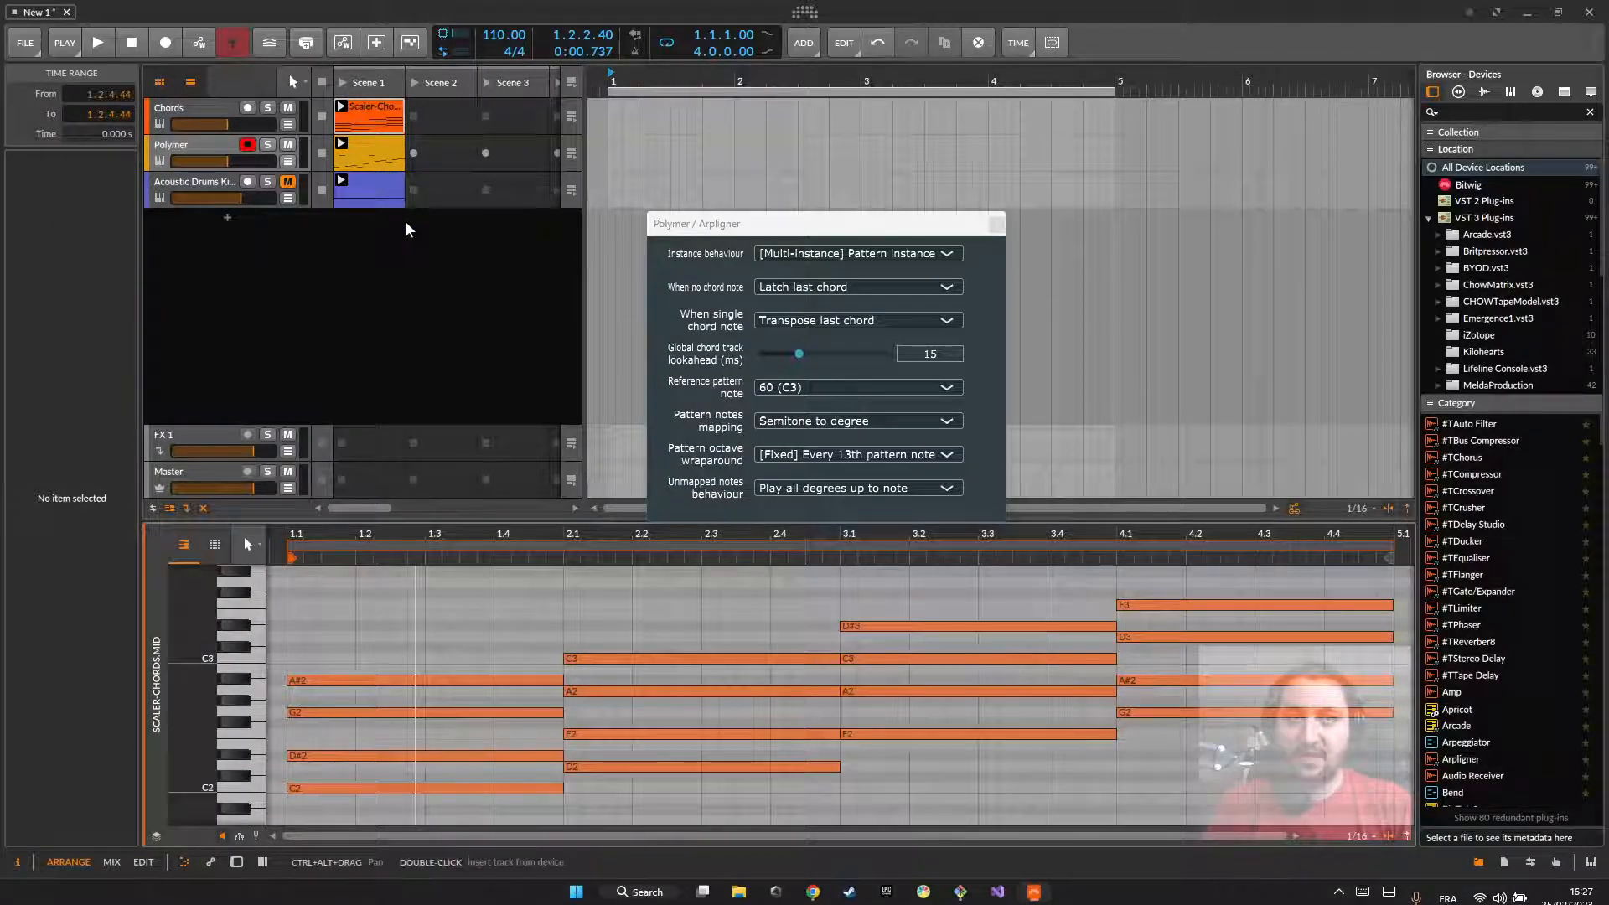
pyautogui.click(369, 153)
pyautogui.moveTo(804, 621); pyautogui.dragTo(1093, 701)
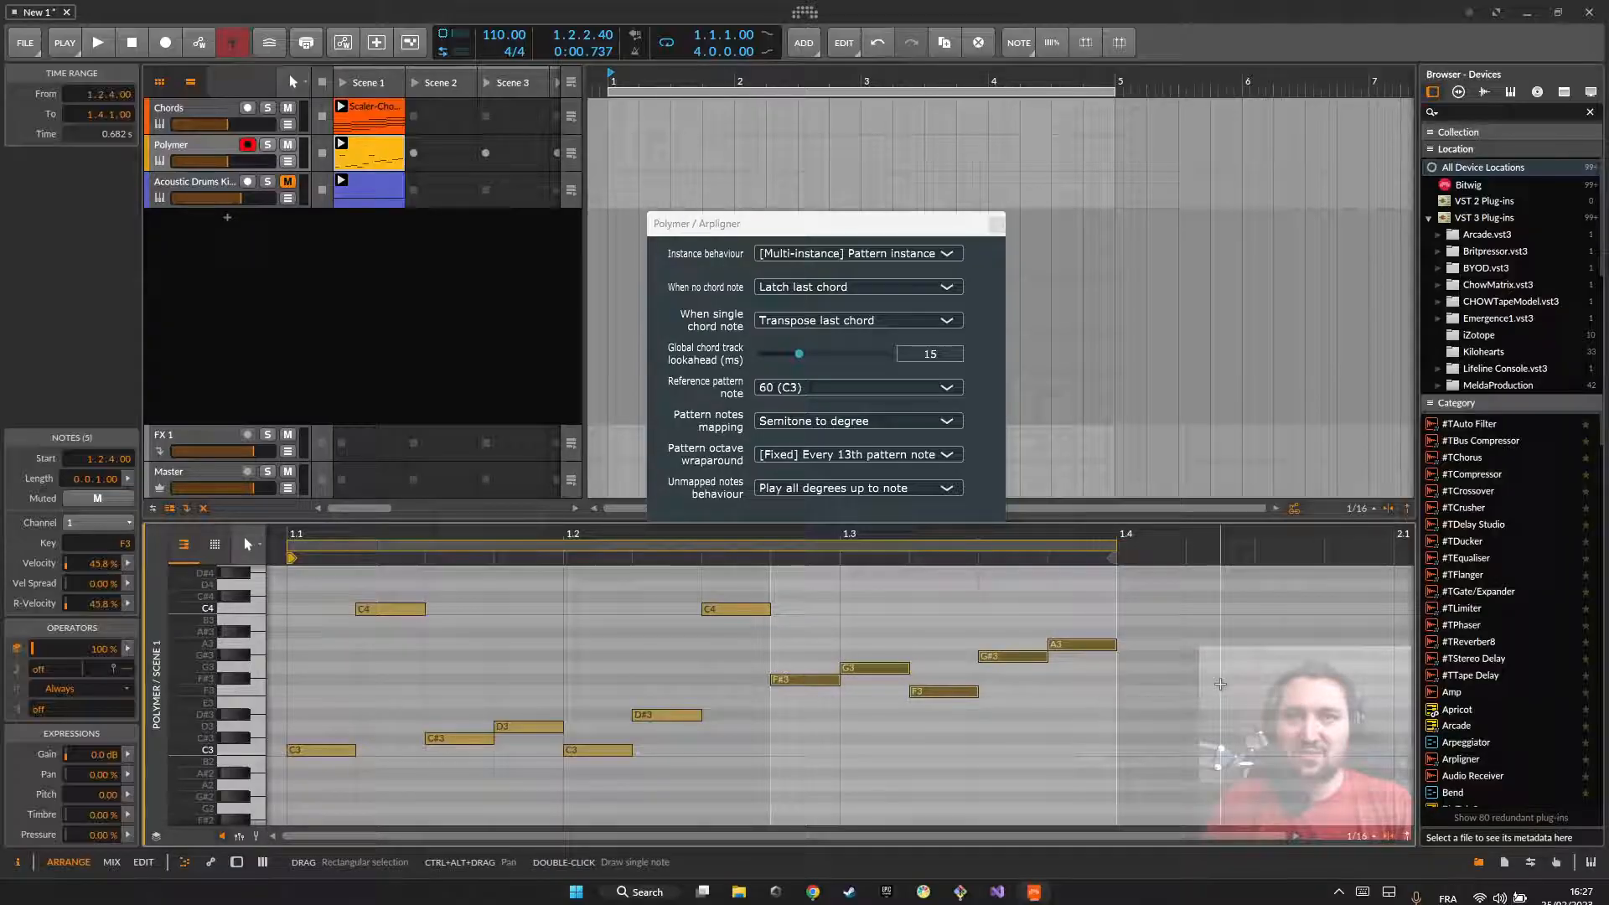
# Step: Set Unmapped notes behaviour to Silence, deselect the notes and play the three-beat pattern
pyautogui.click(803, 487)
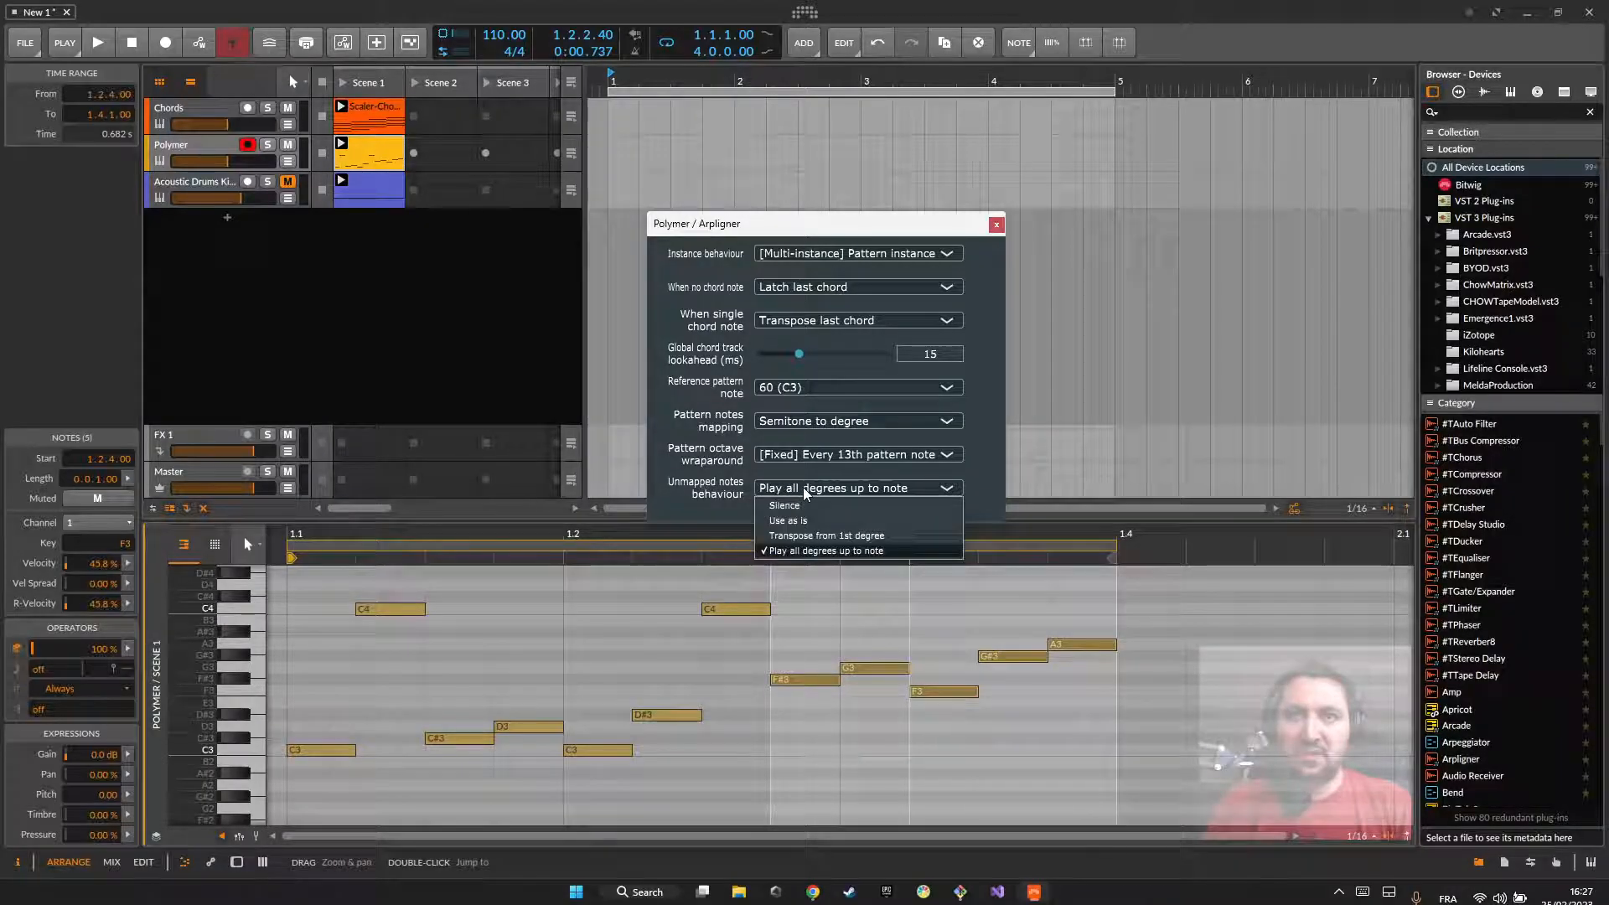
pyautogui.click(790, 488)
pyautogui.click(790, 488)
pyautogui.click(772, 489)
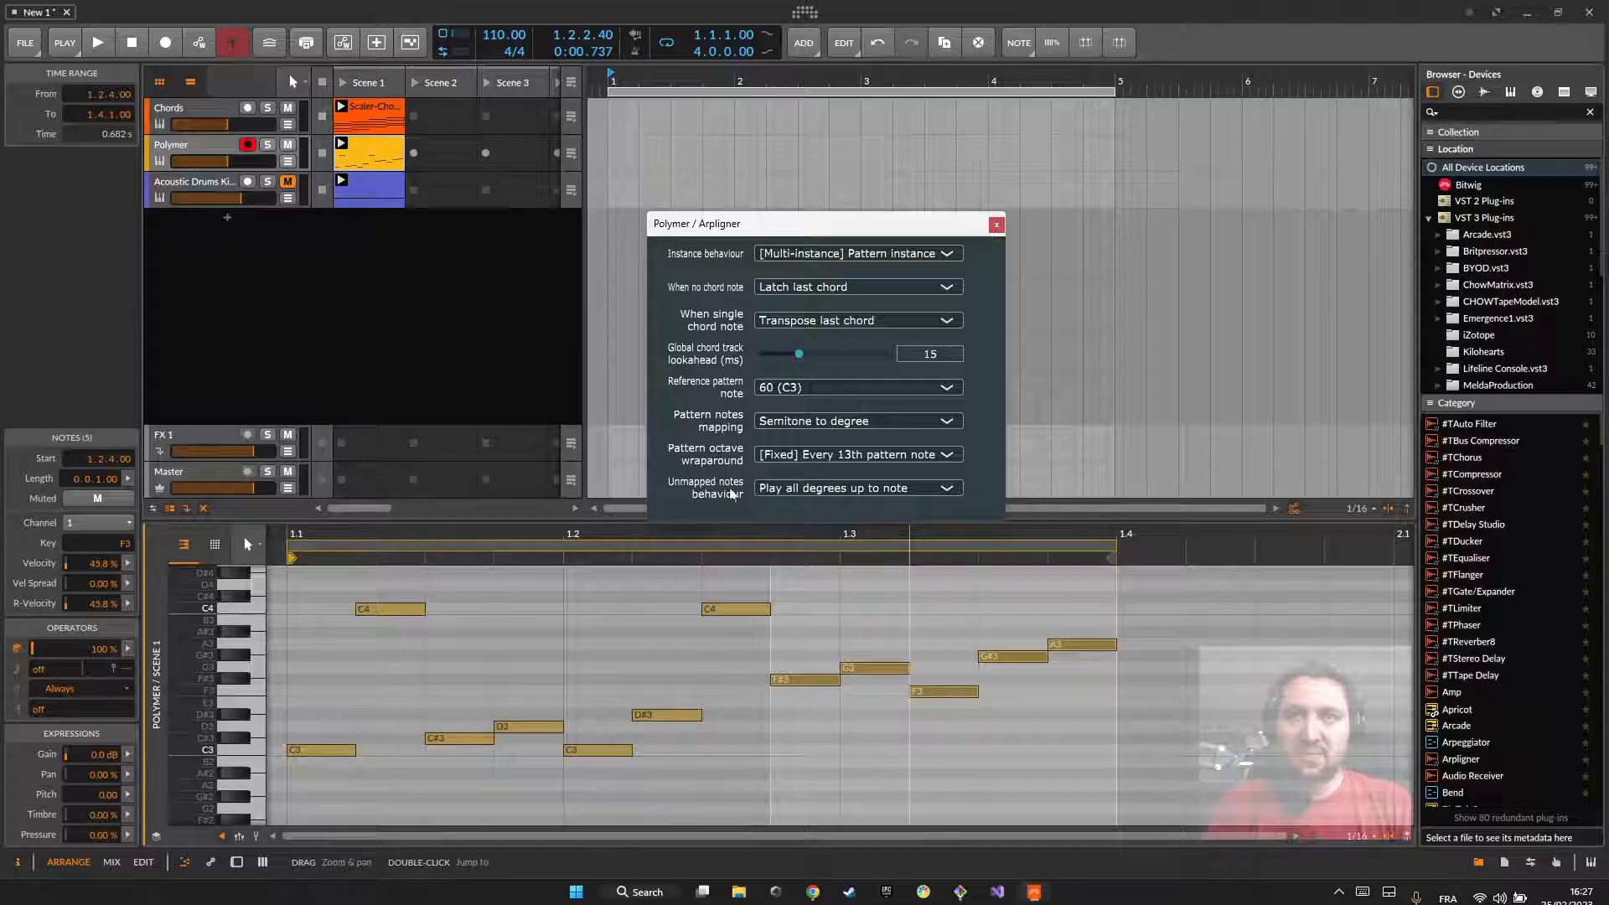
pyautogui.click(773, 490)
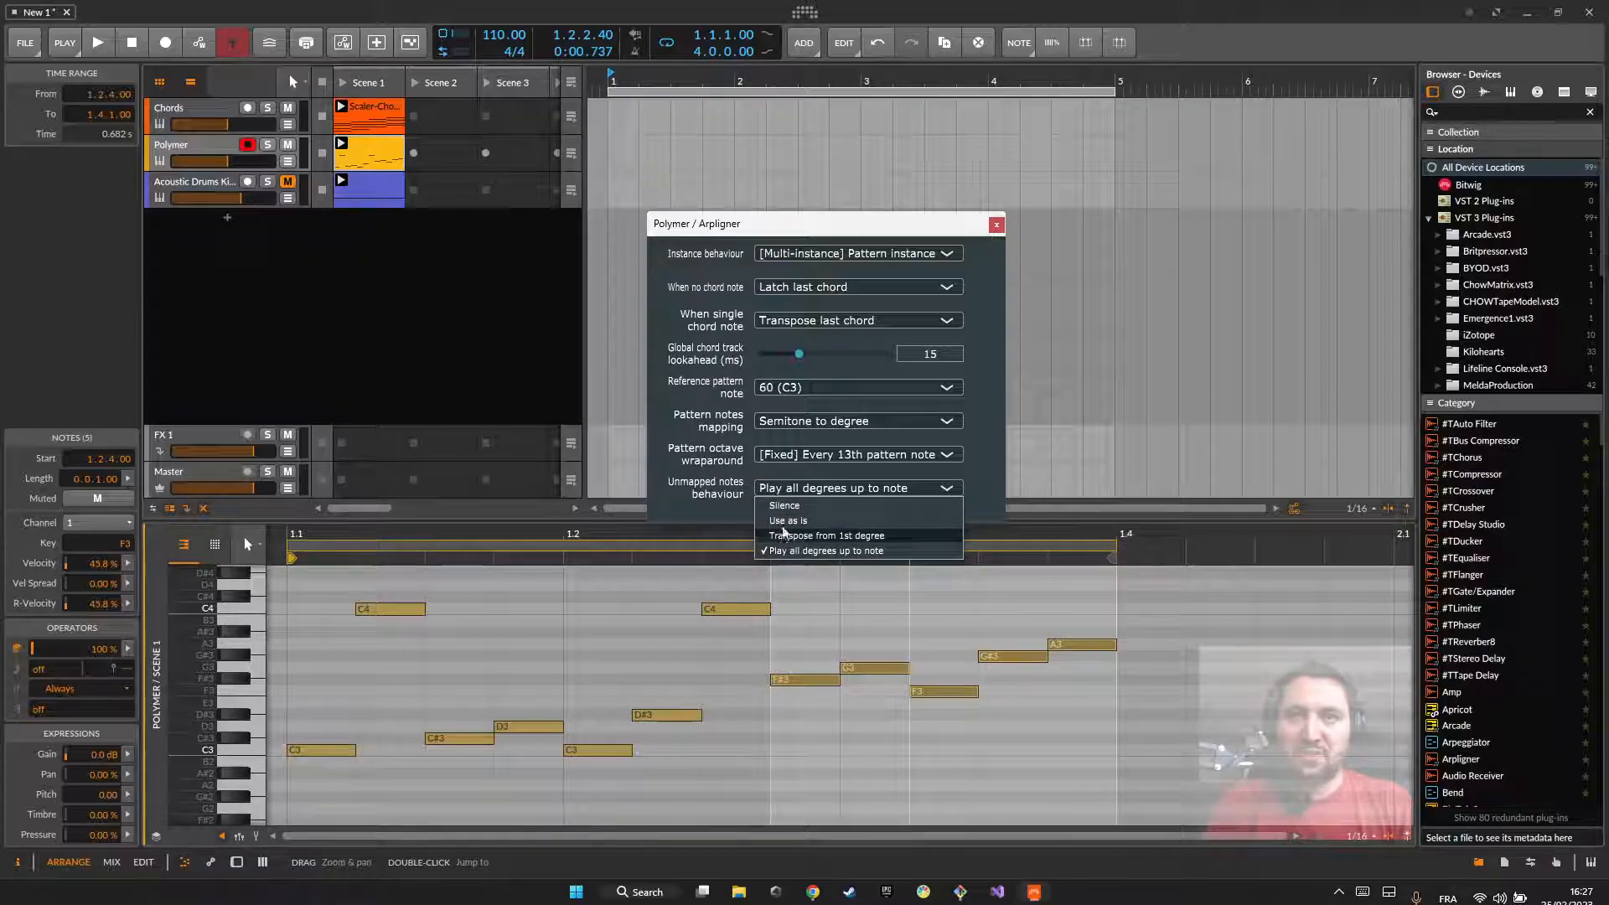
pyautogui.click(773, 506)
pyautogui.click(790, 765)
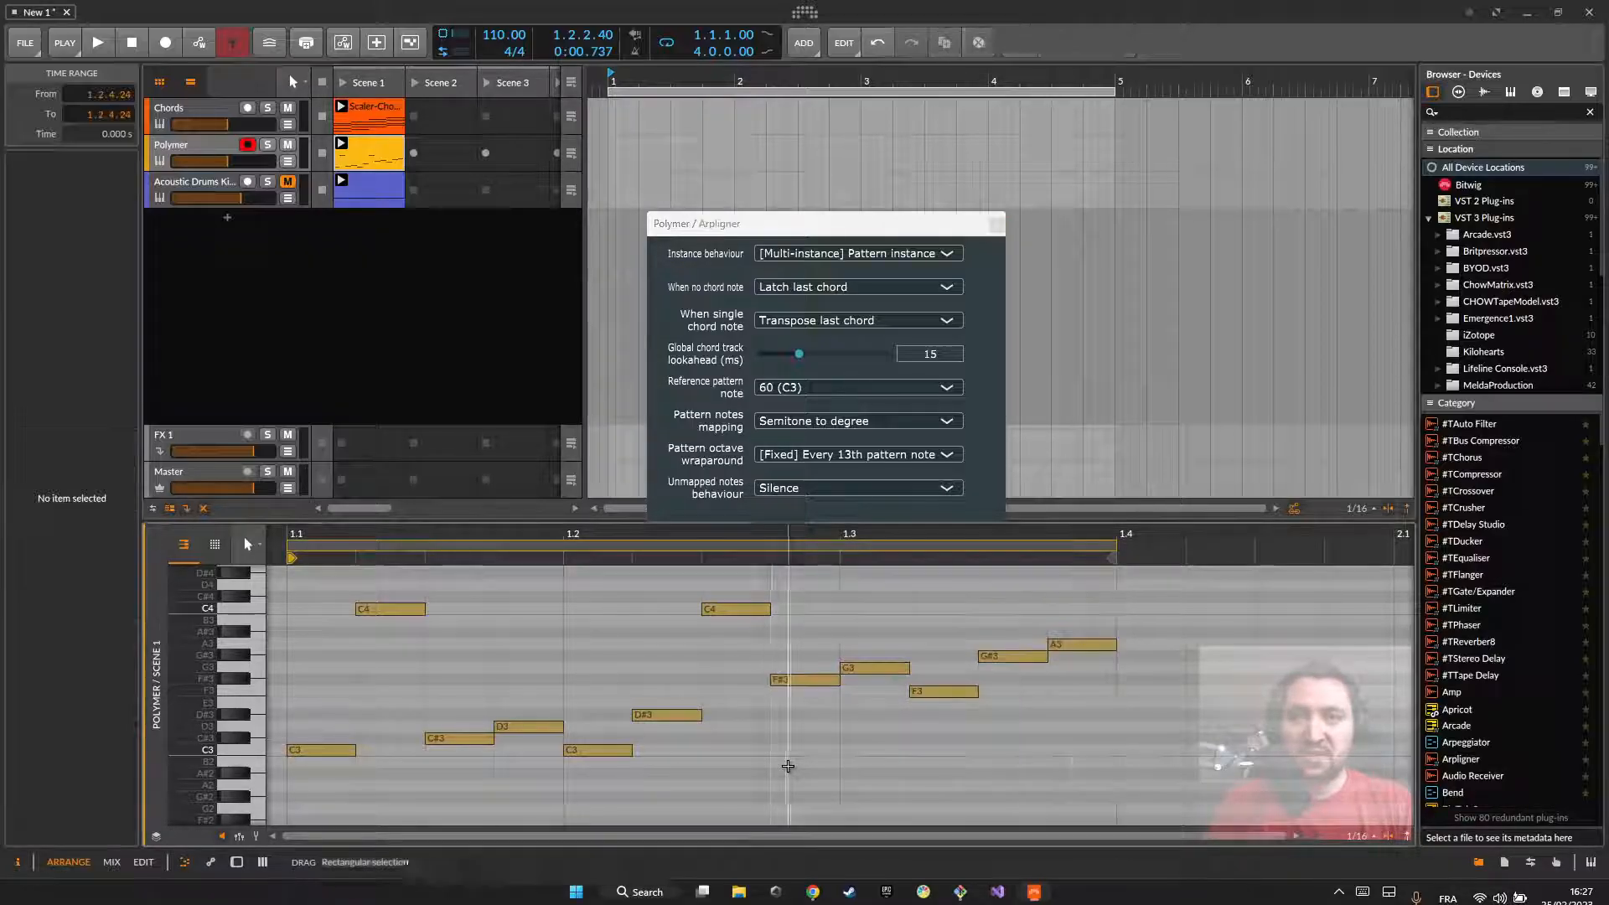
pyautogui.press('space')
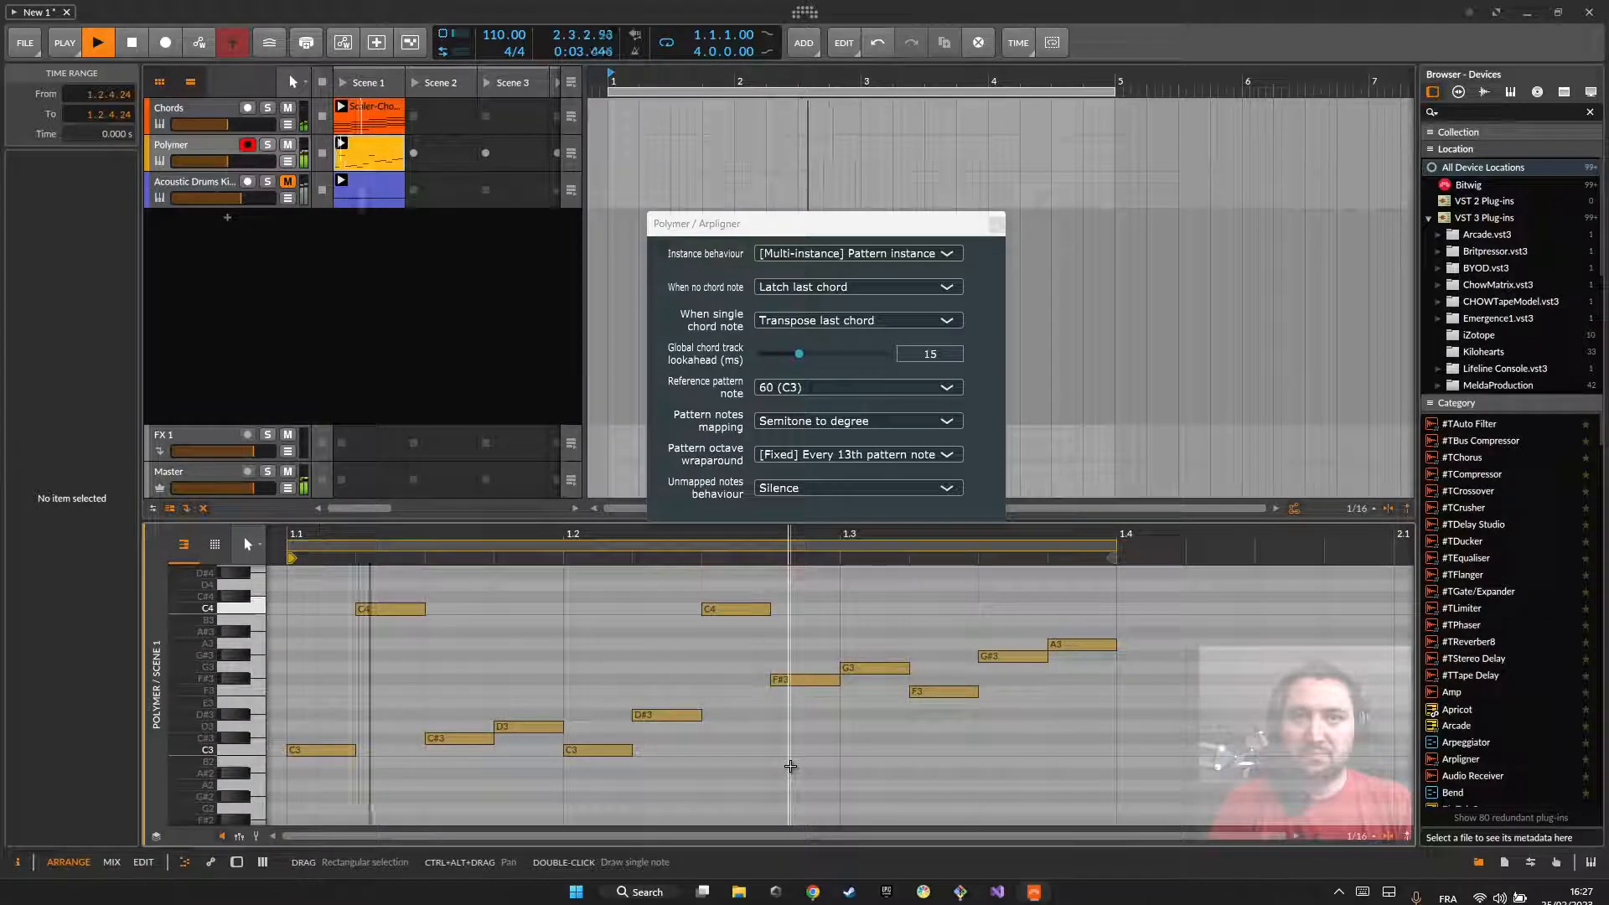
pyautogui.press('space')
# Step: Replay the pattern with Unmapped notes behaviour set to Play all degrees up to note, and move the Arpligner window slightly higher
pyautogui.click(822, 490)
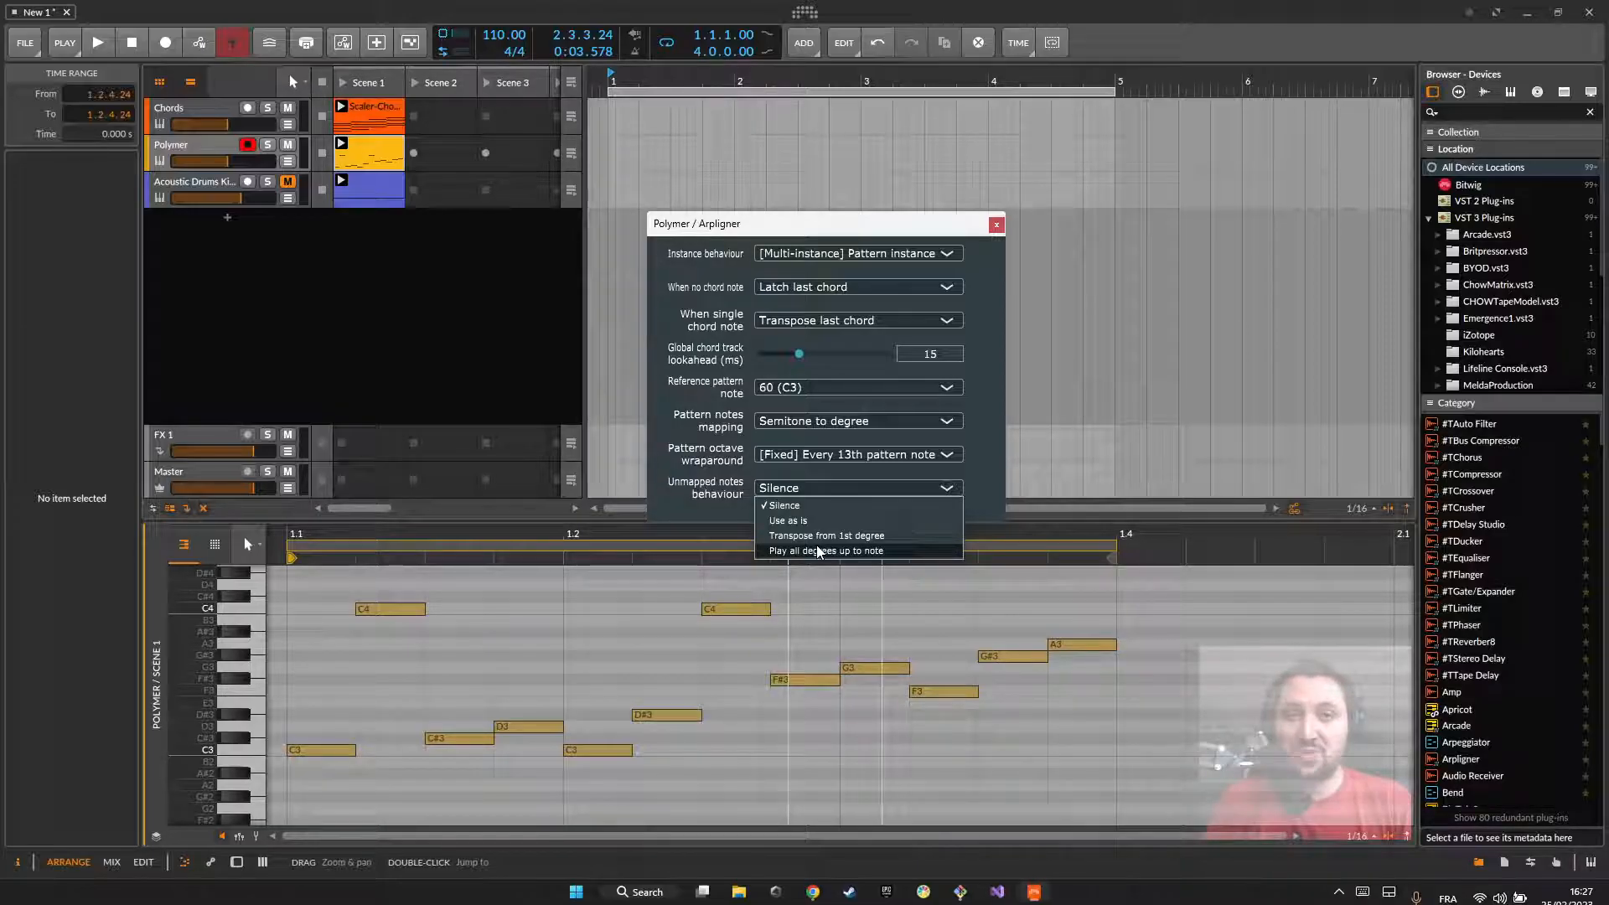
pyautogui.click(838, 550)
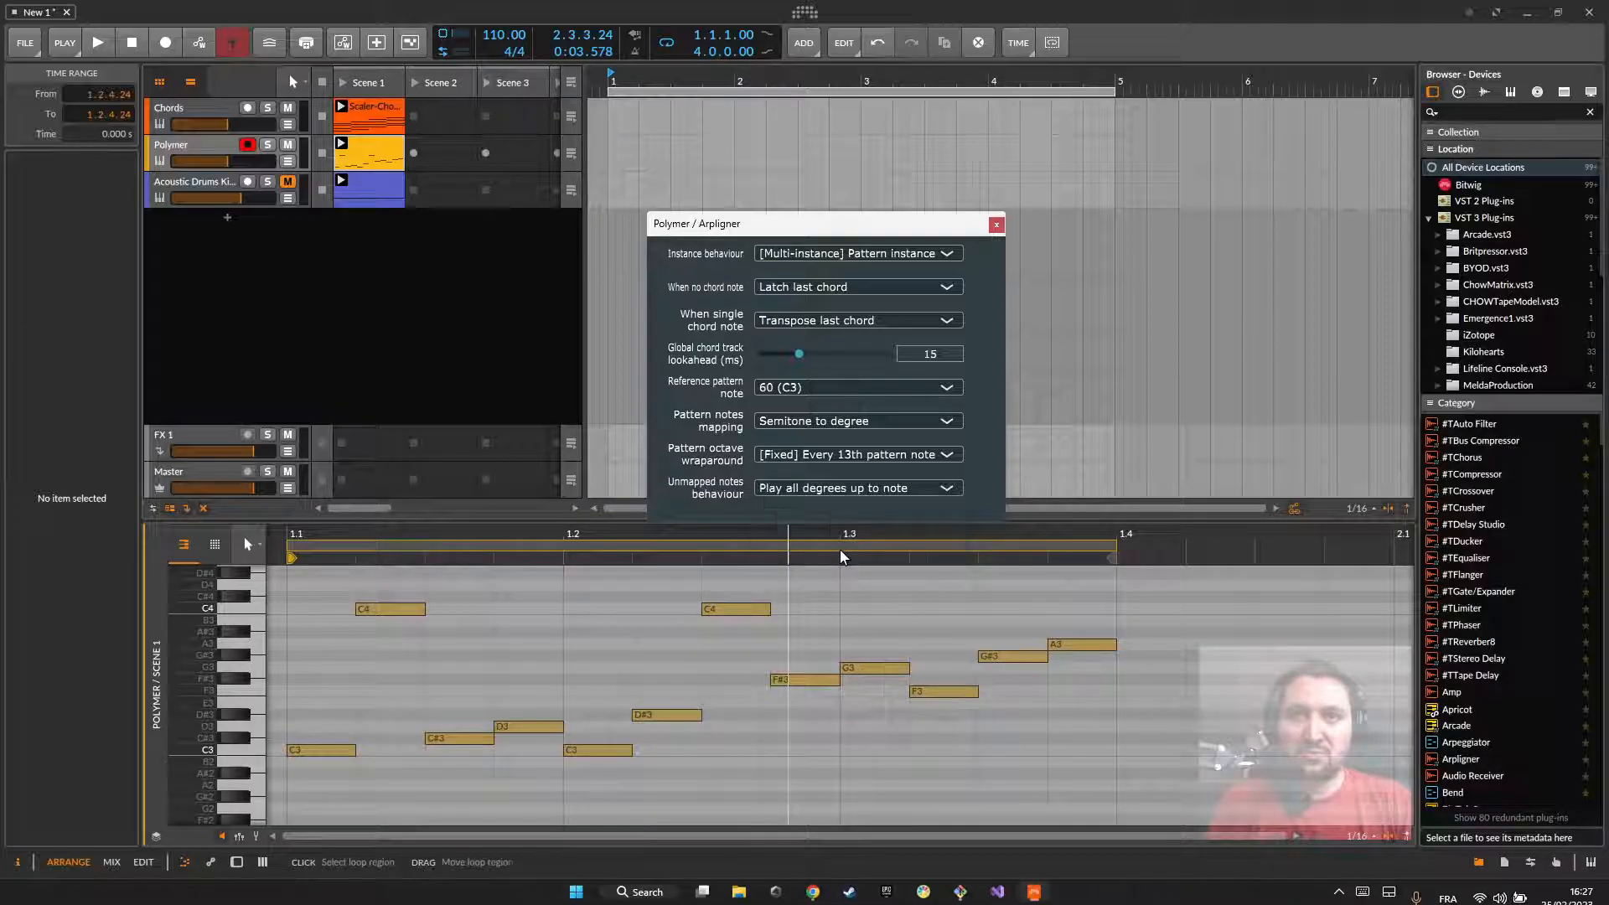
pyautogui.click(1006, 587)
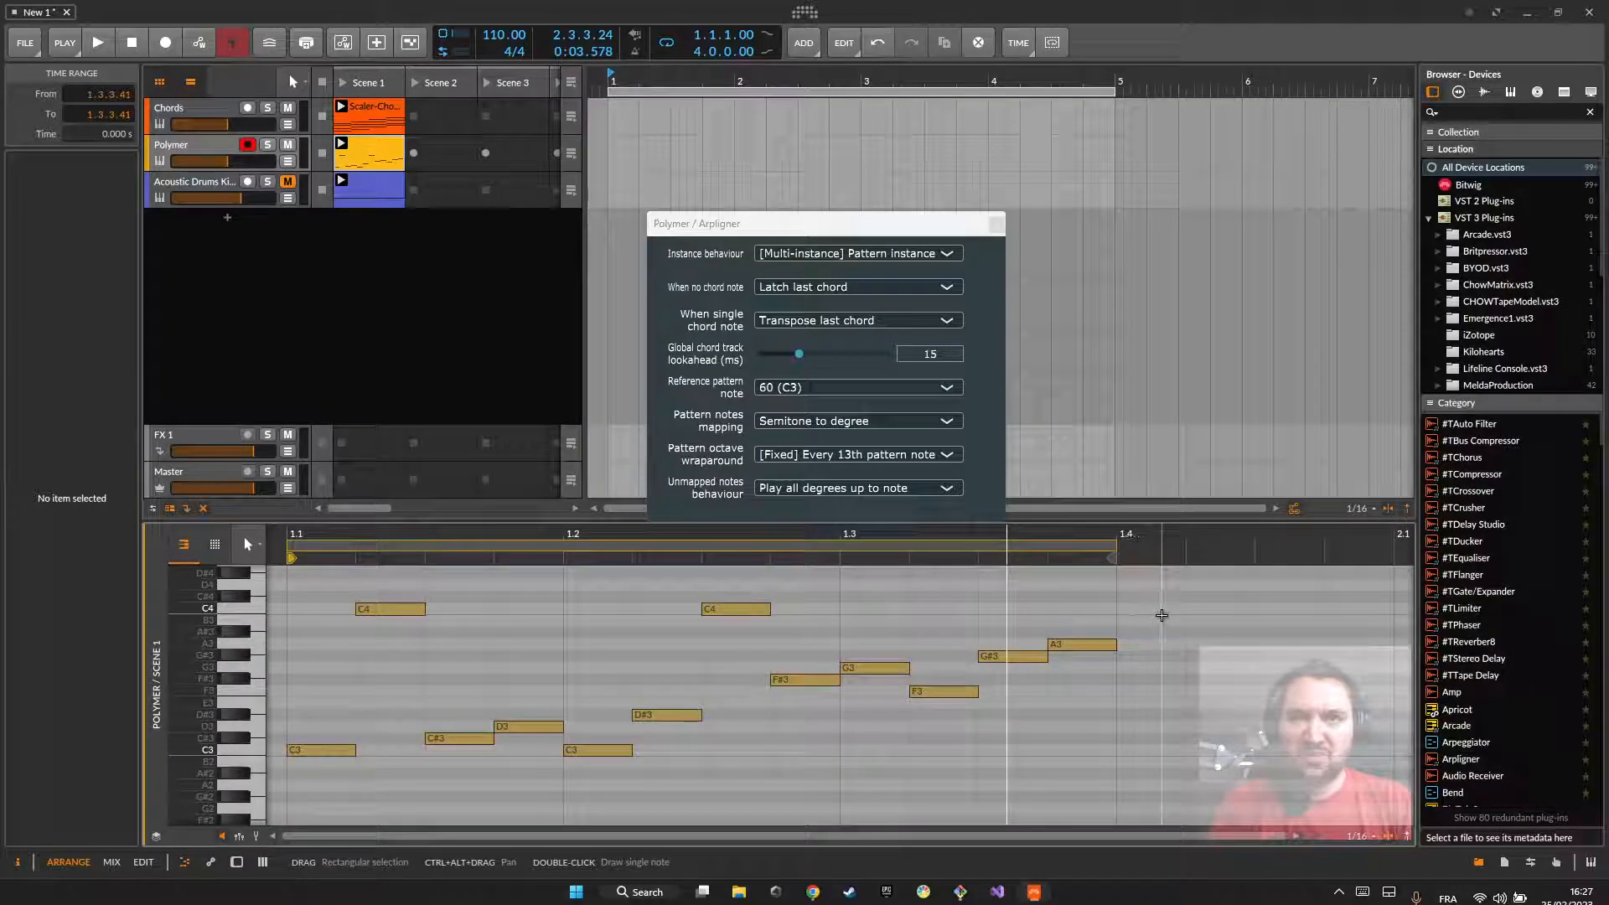
pyautogui.press('space')
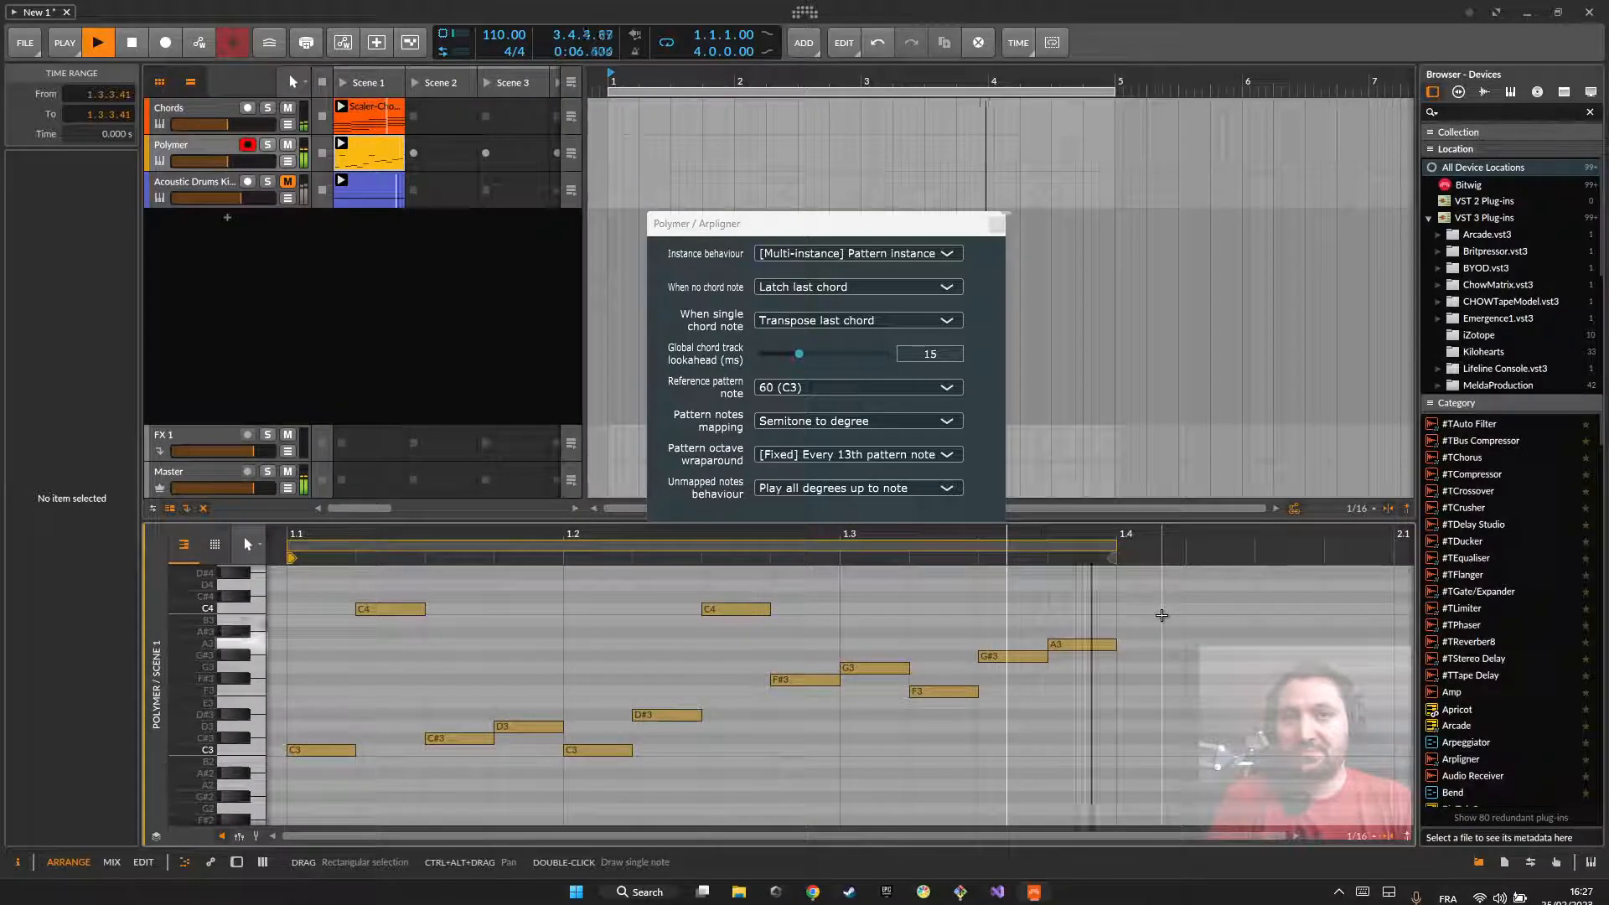
pyautogui.press('space')
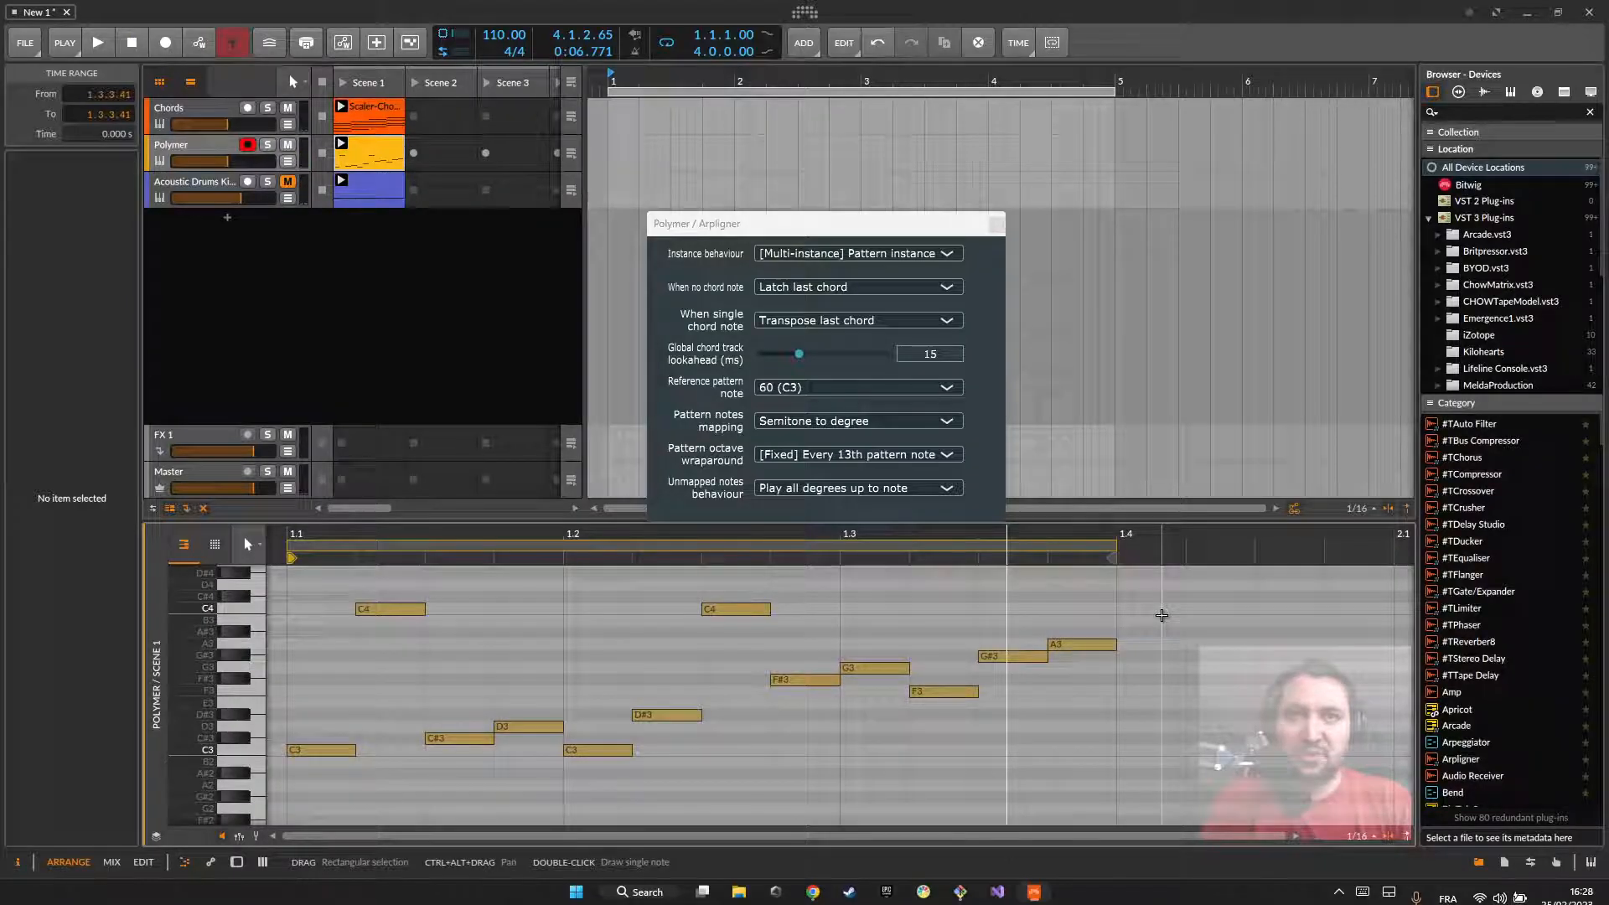
pyautogui.moveTo(841, 237); pyautogui.dragTo(820, 207)
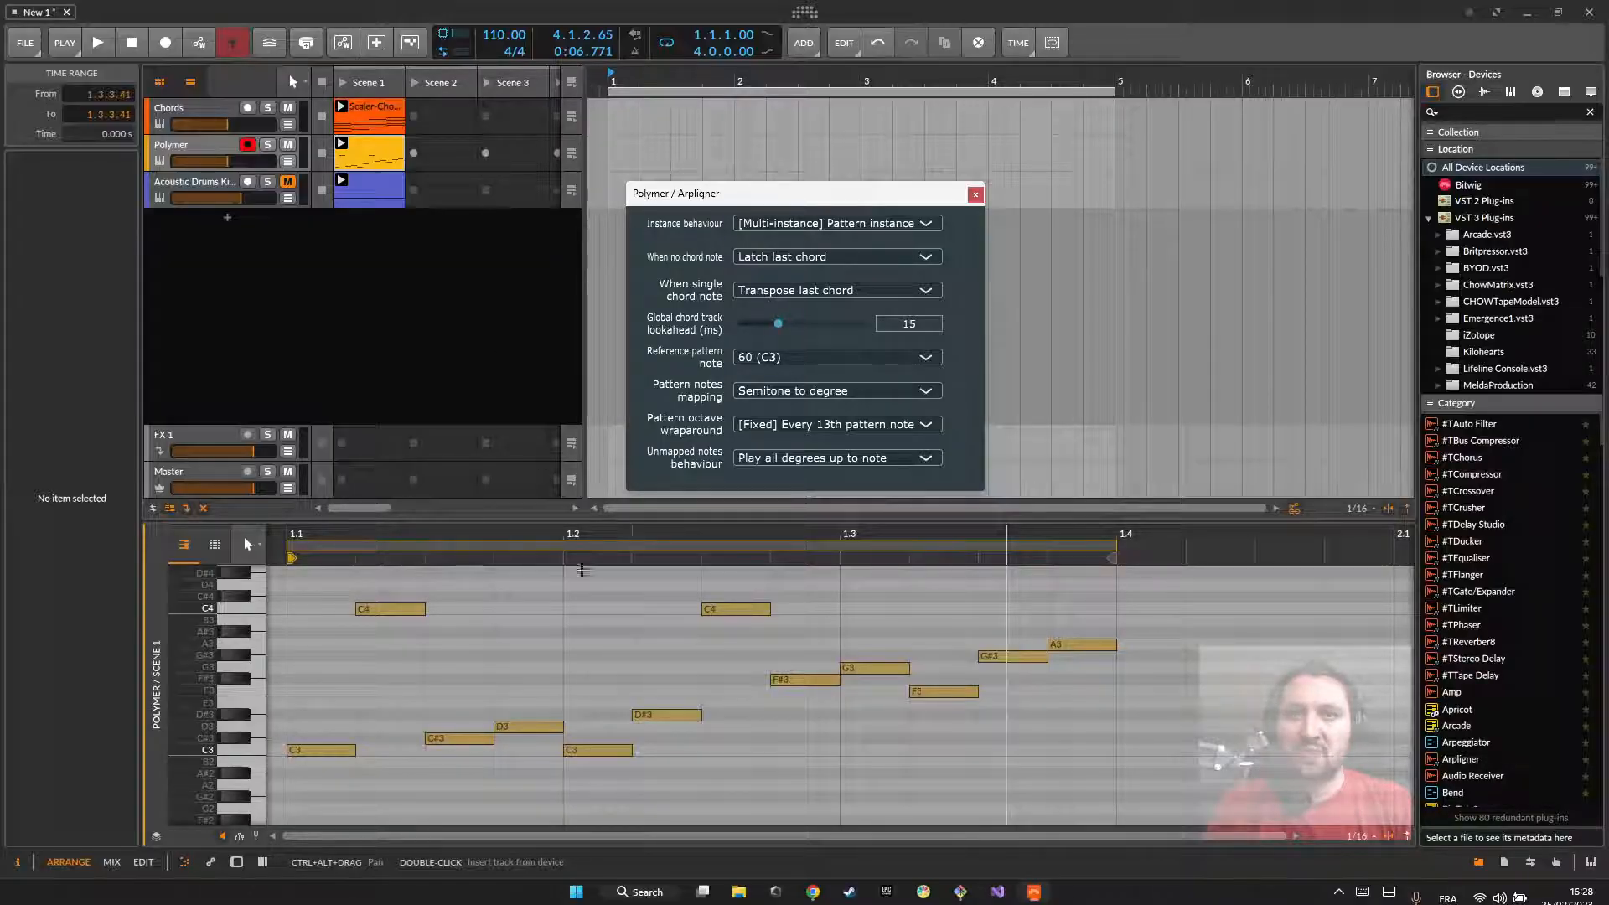
# Step: Switch to Chrome, open the Arpligner chat linked in the GitHub README through Element, and go back to the repository page
pyautogui.click(810, 892)
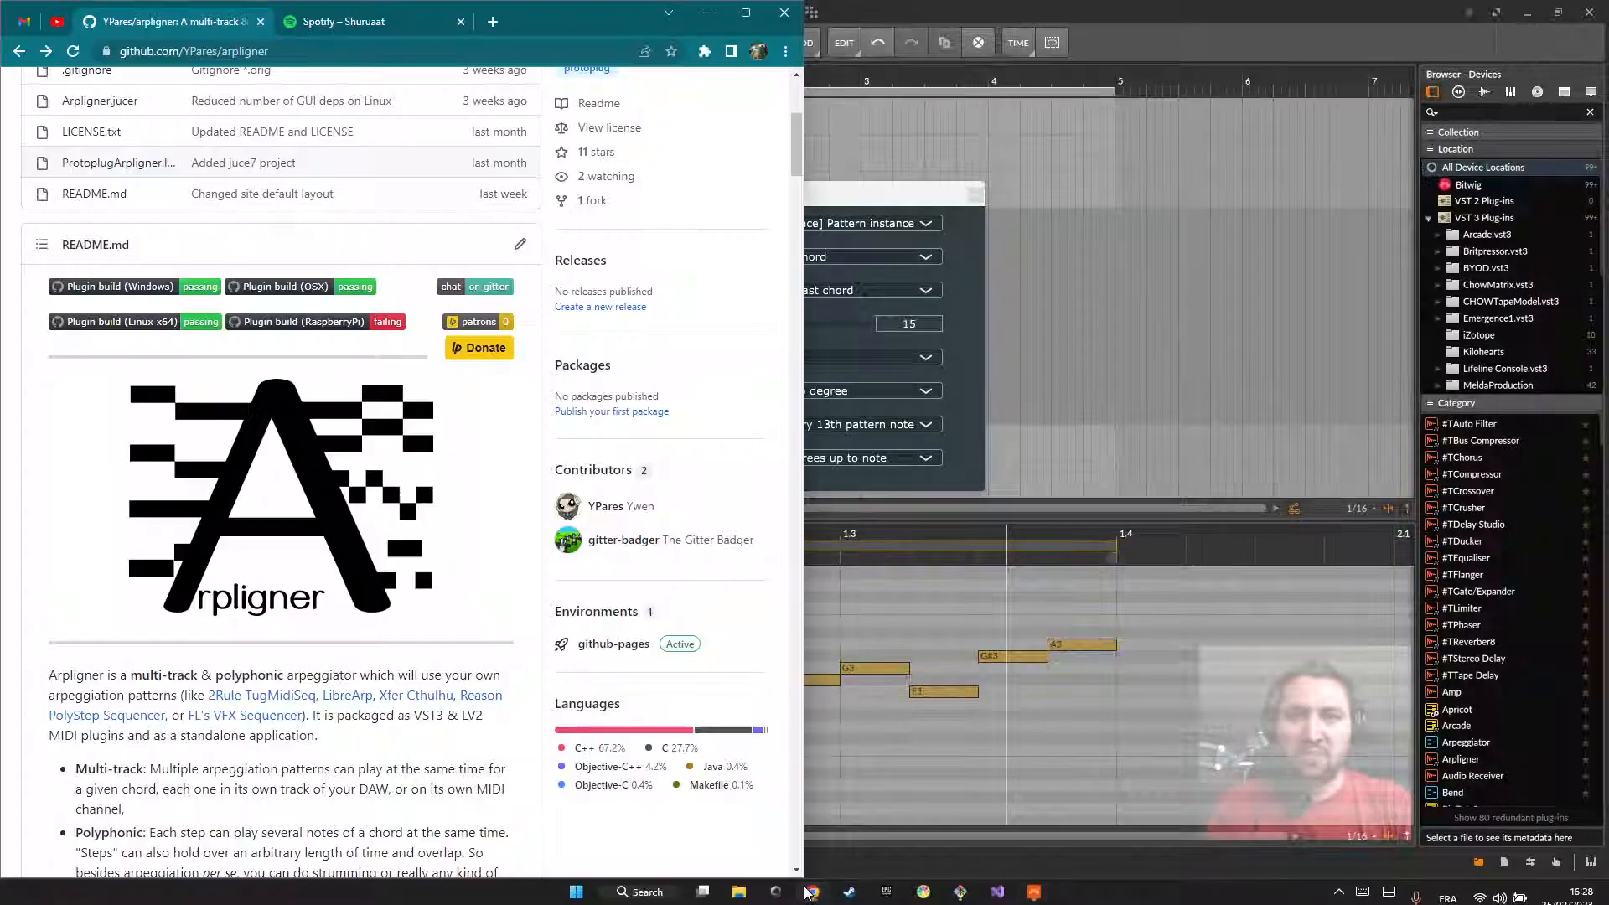
pyautogui.scroll(3, 772, 708)
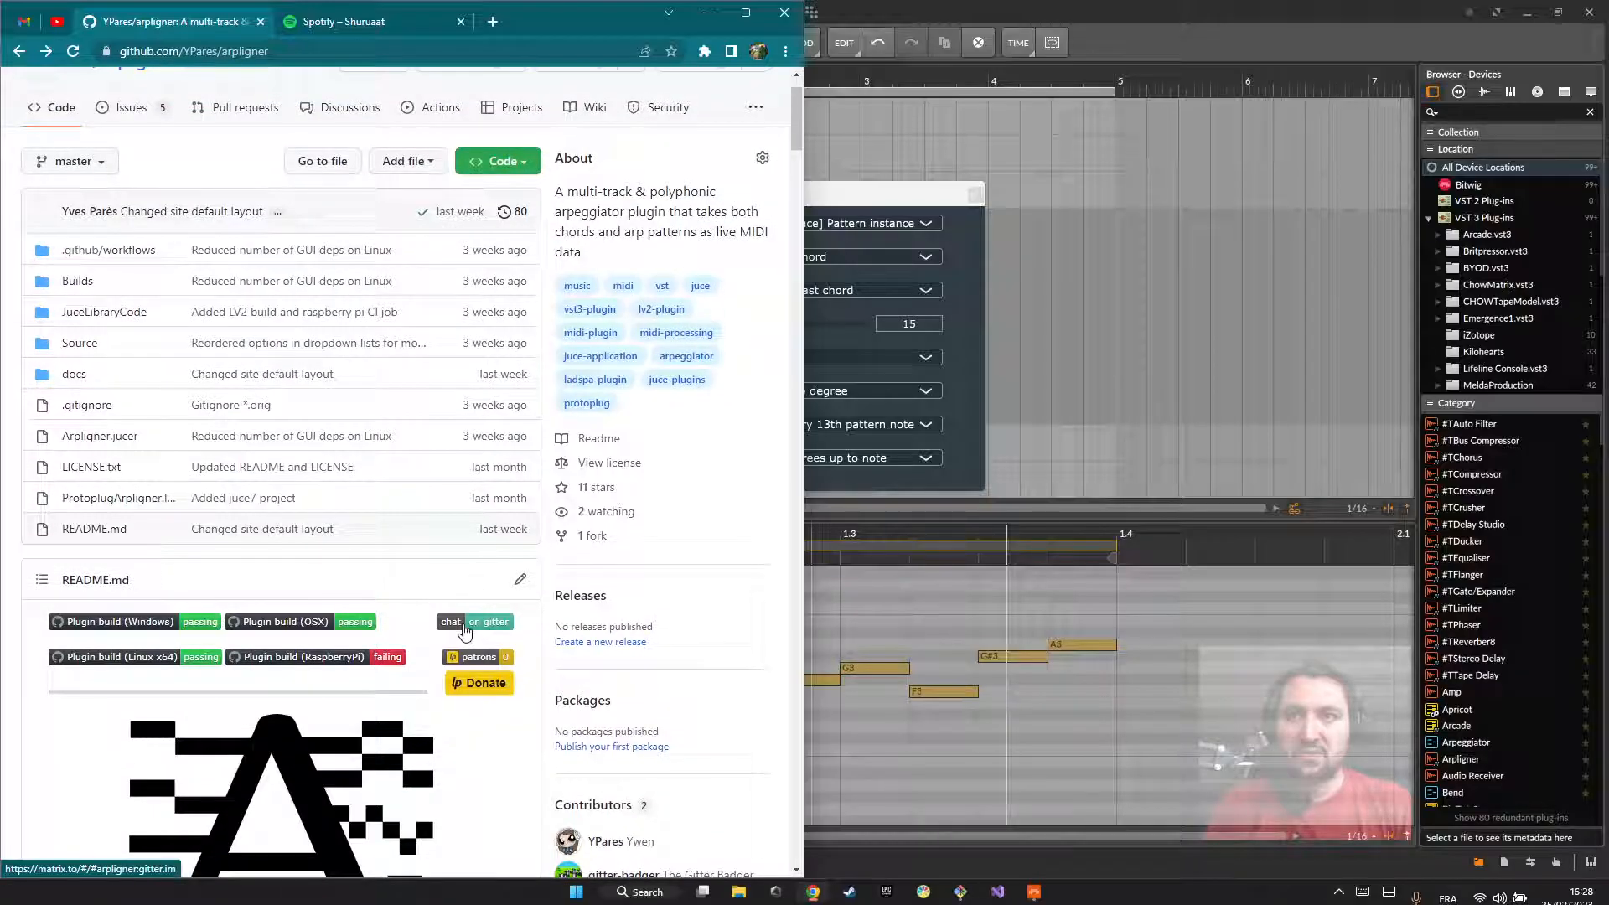
pyautogui.click(475, 626)
pyautogui.click(393, 602)
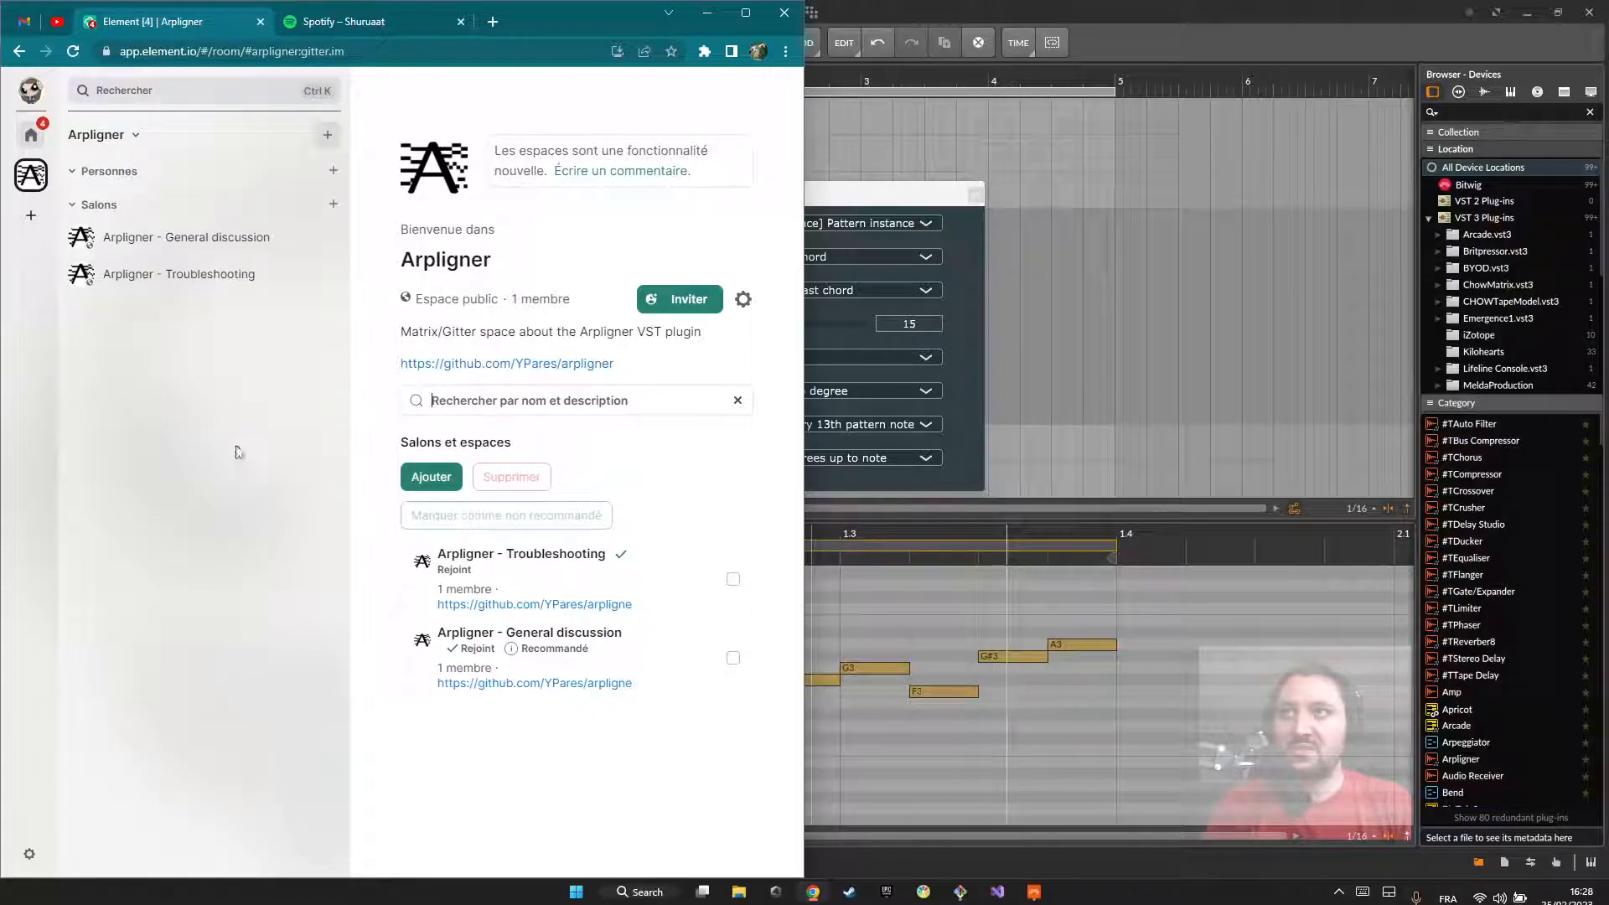
pyautogui.hotkey('alt', 'Left')
pyautogui.hotkey('alt', 'Left')
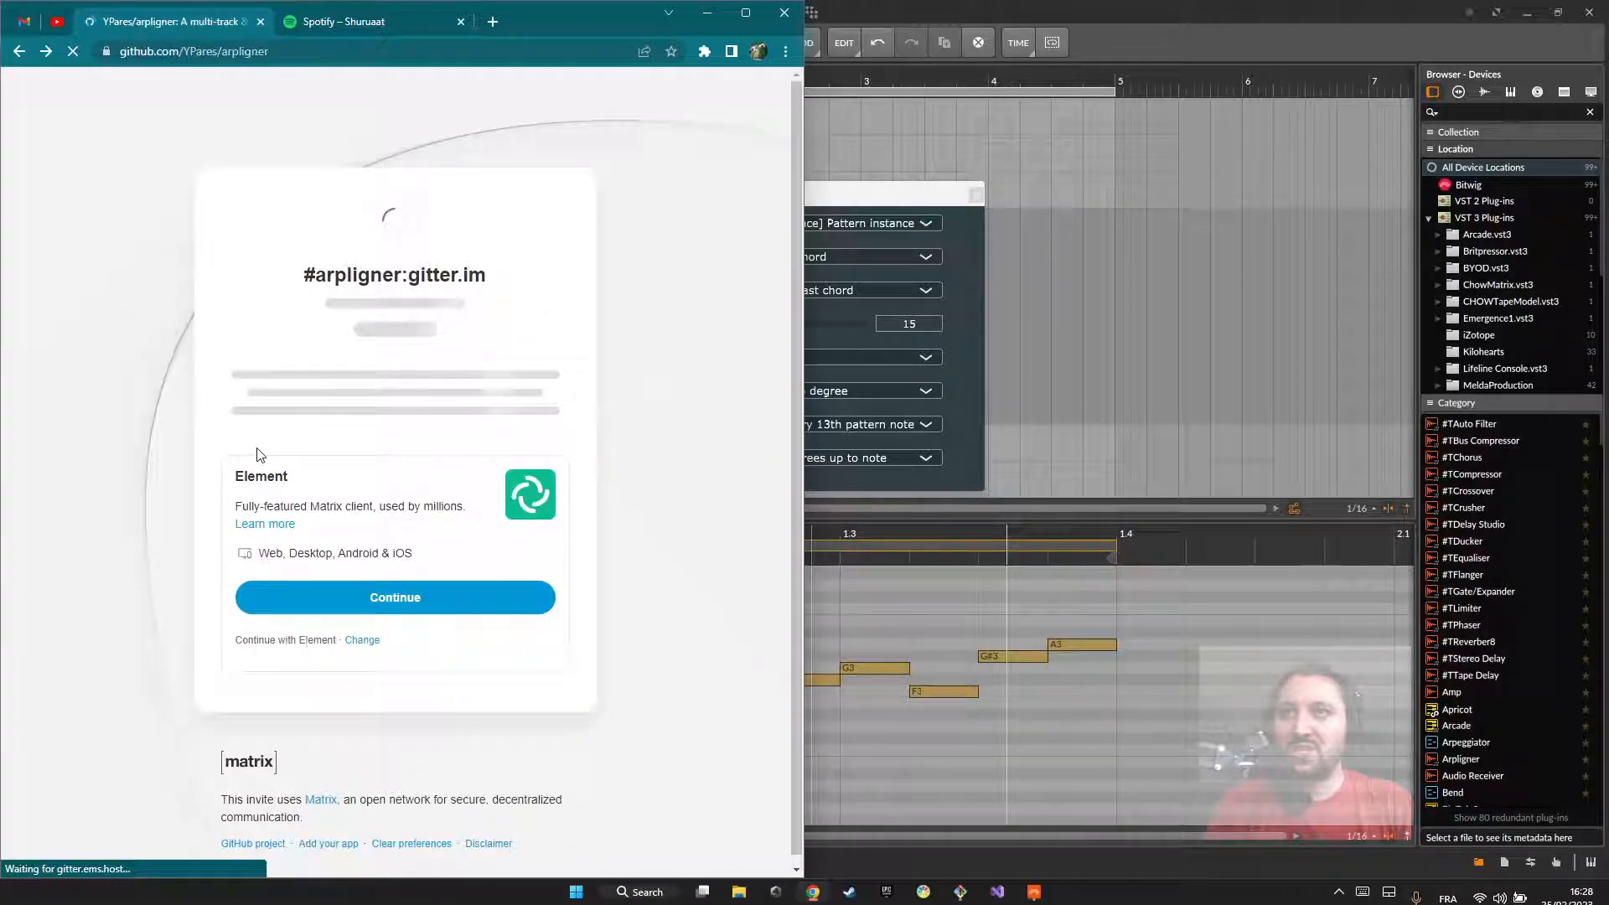
# Step: Read down the Arpligner README to its Implementation & build and Tips sections, and switch back to Bitwig Studio
pyautogui.scroll(-15, 297, 494)
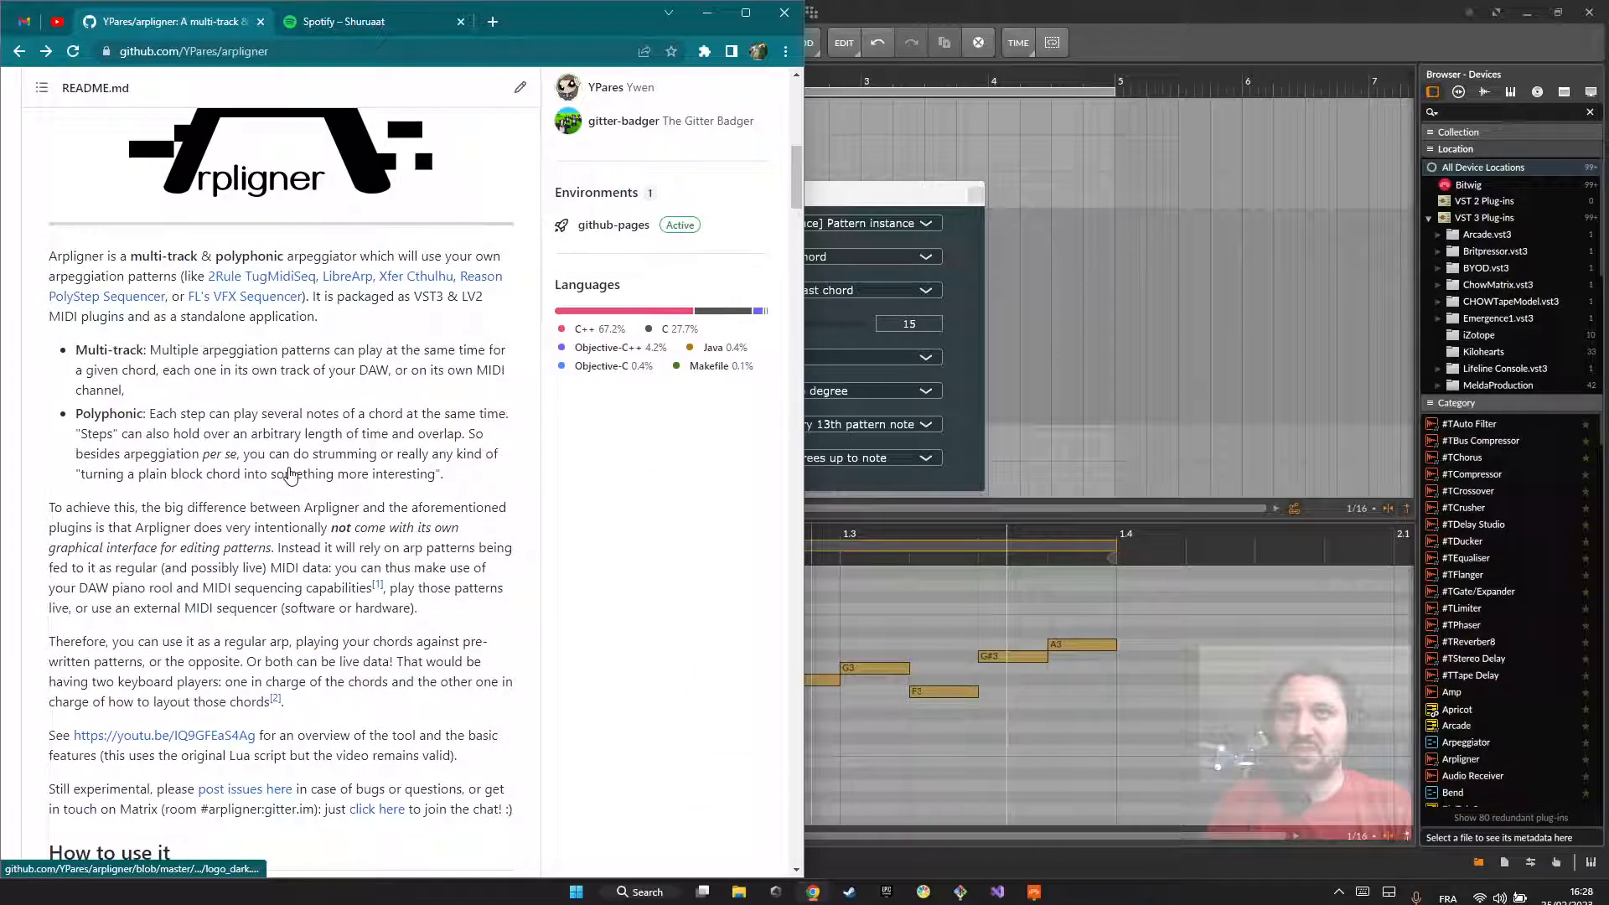
pyautogui.scroll(-20, 289, 484)
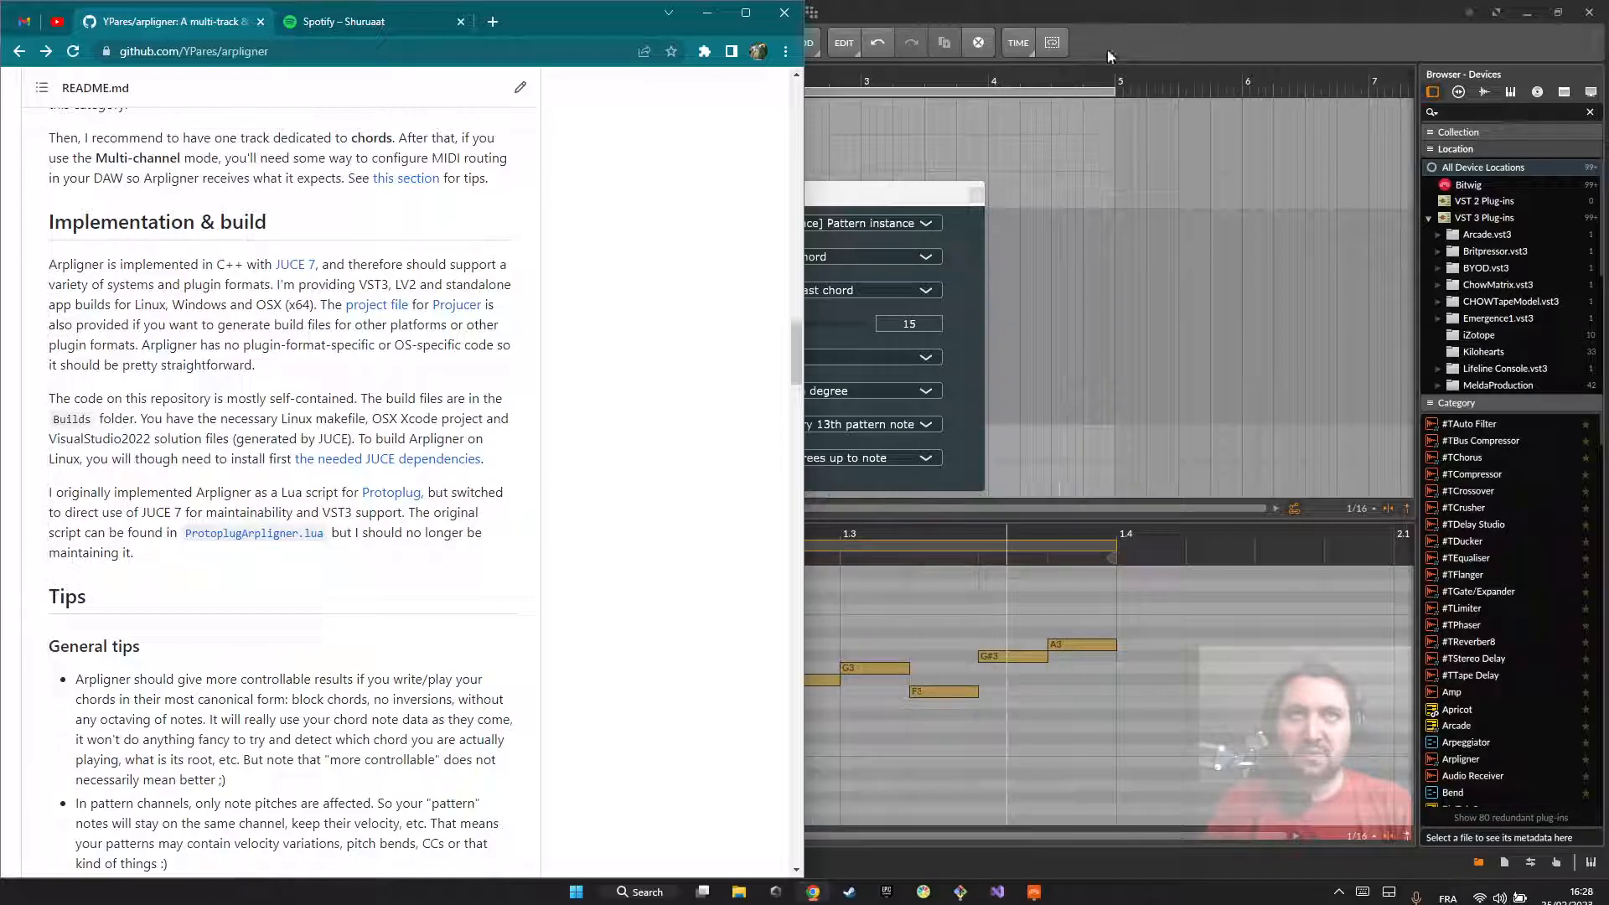
pyautogui.click(1123, 27)
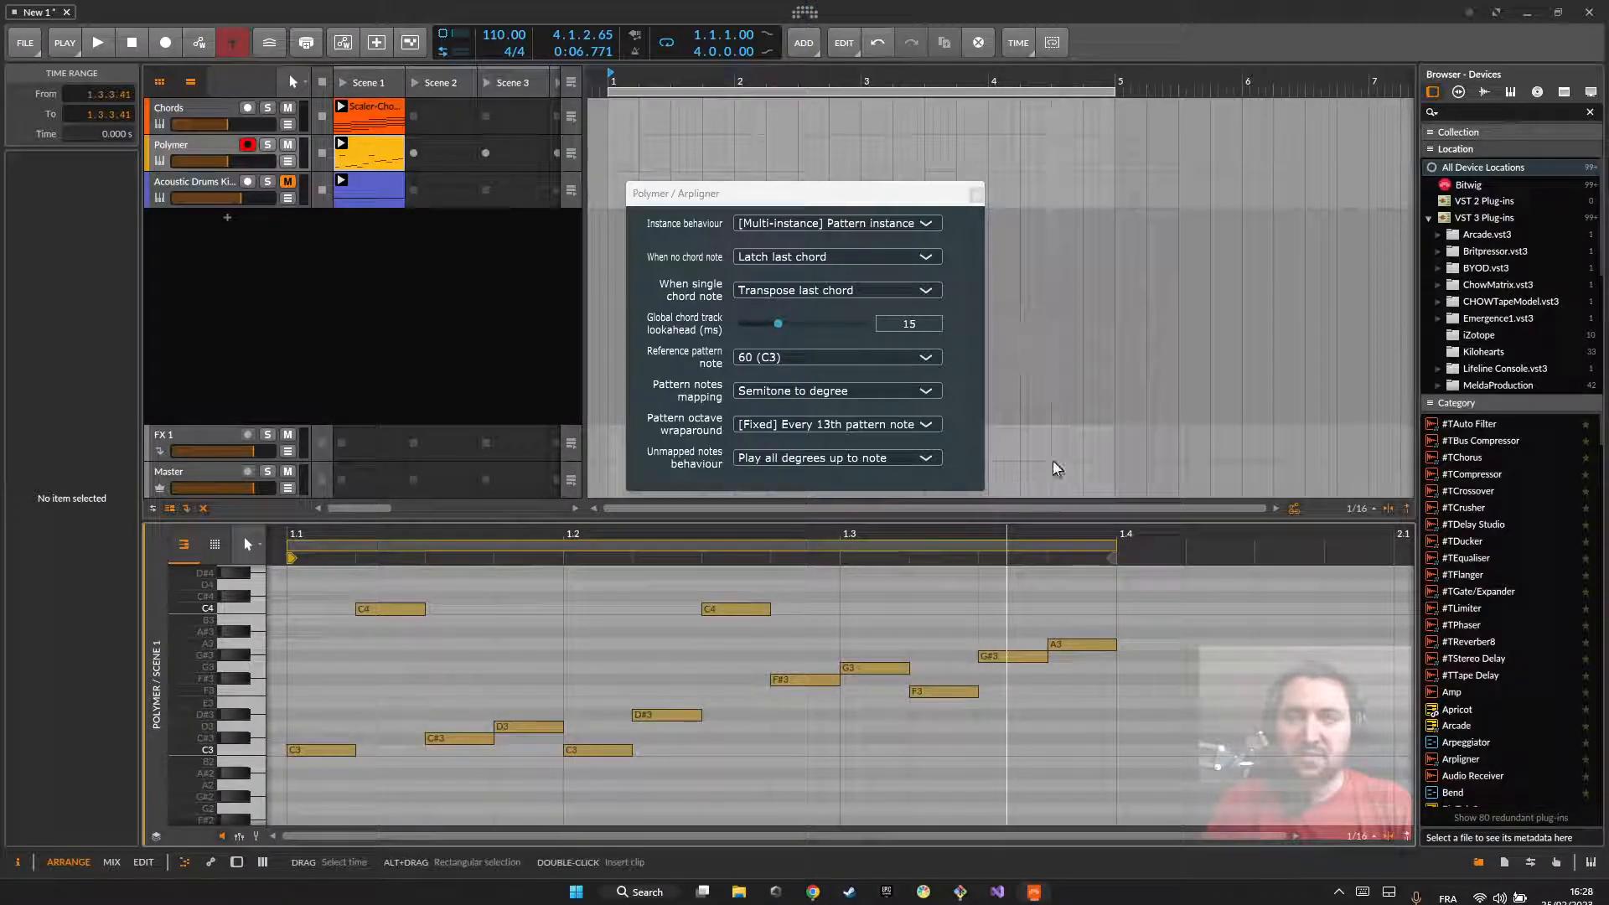